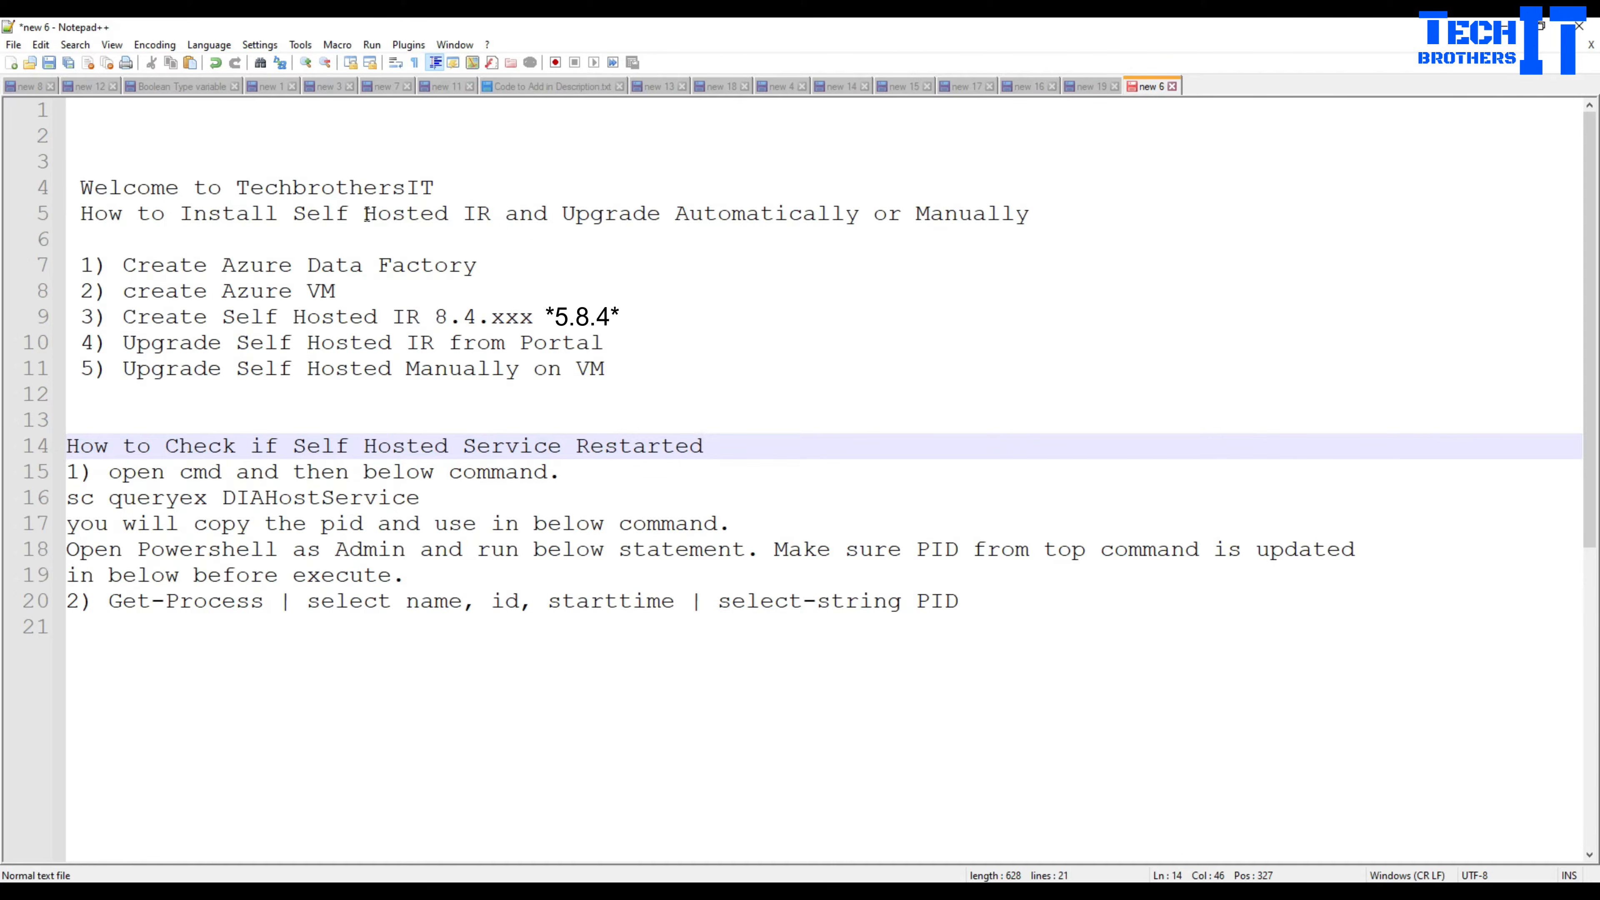
# Review the outlined tasks in the notes, from creating the Azure Data Factory and Azure VM to the Self Hosted IR.
pyautogui.click(150, 265)
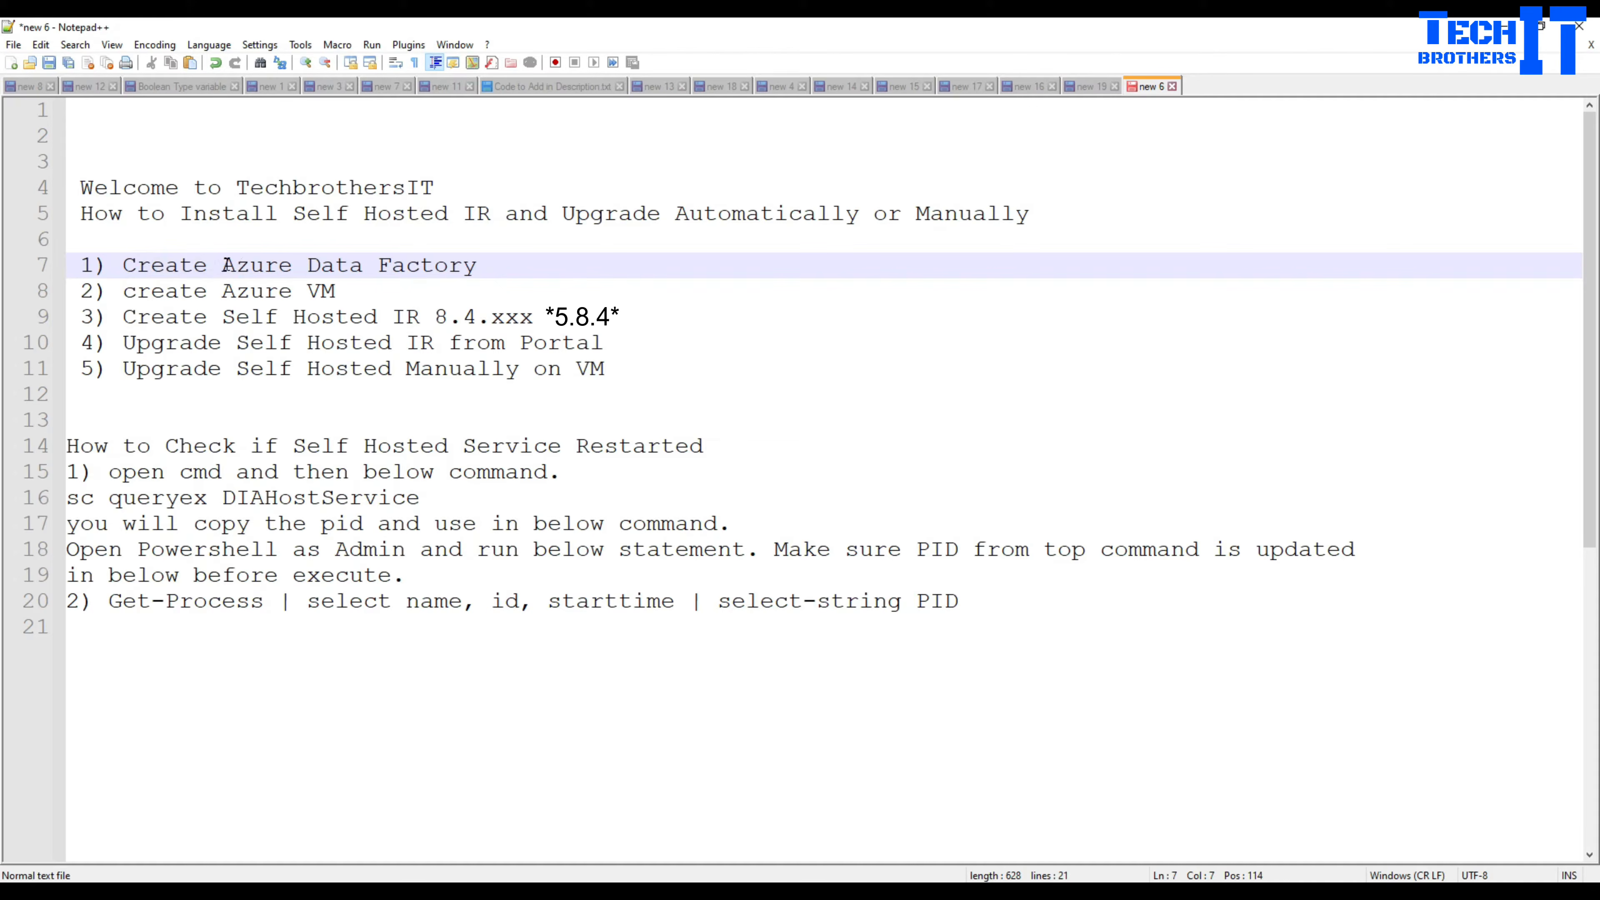
pyautogui.moveTo(222, 264); pyautogui.dragTo(469, 268)
pyautogui.click(349, 291)
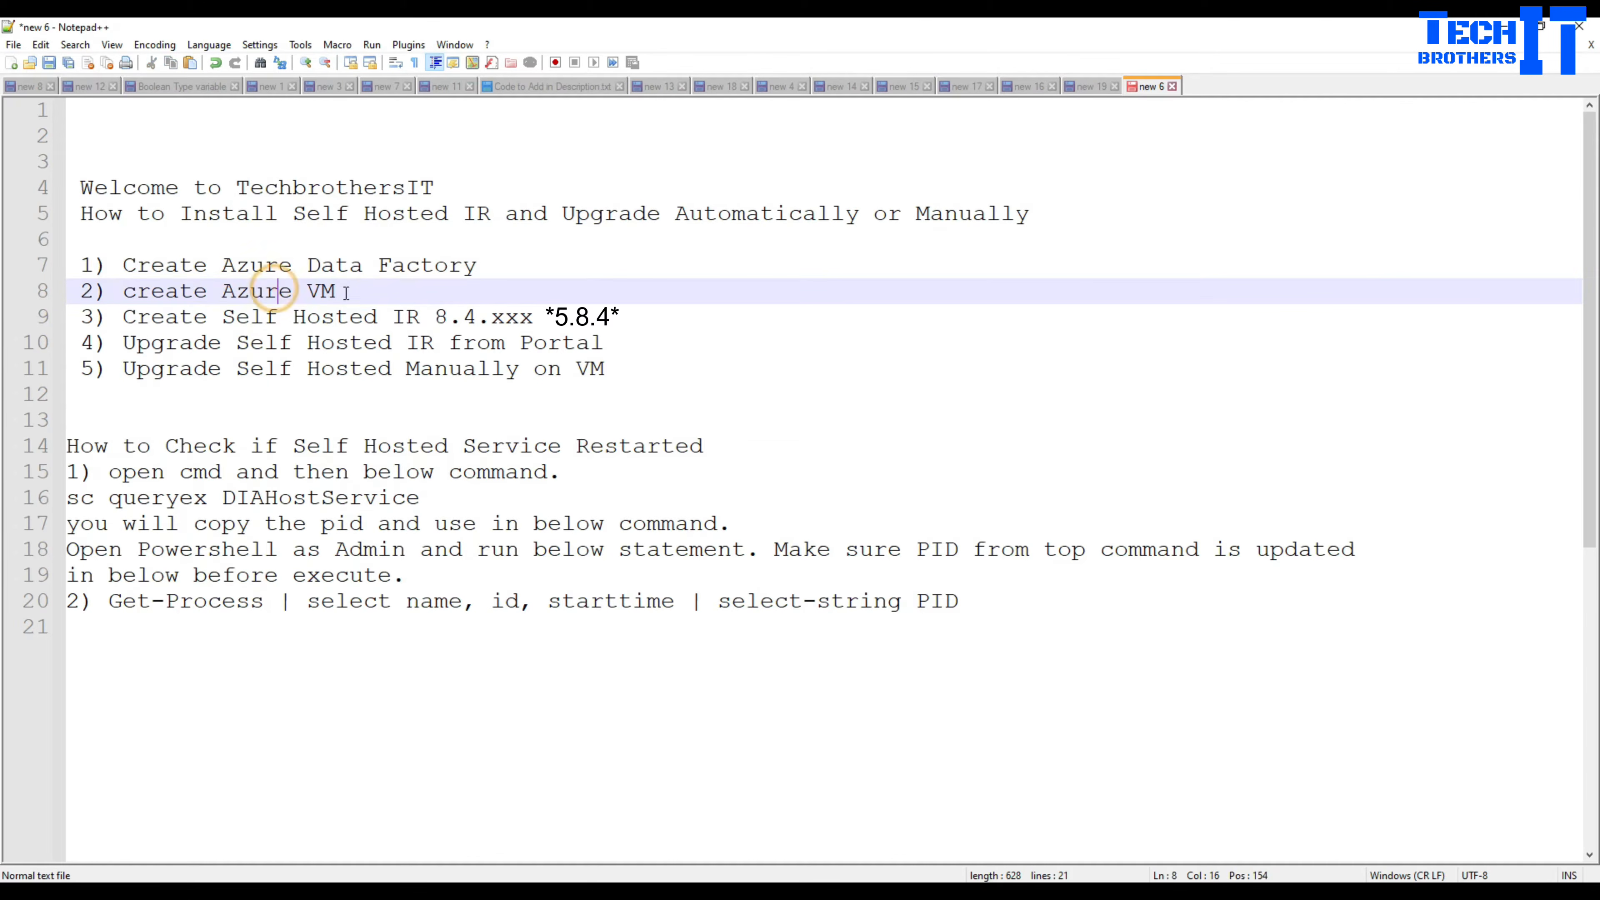
pyautogui.moveTo(353, 292); pyautogui.dragTo(123, 293)
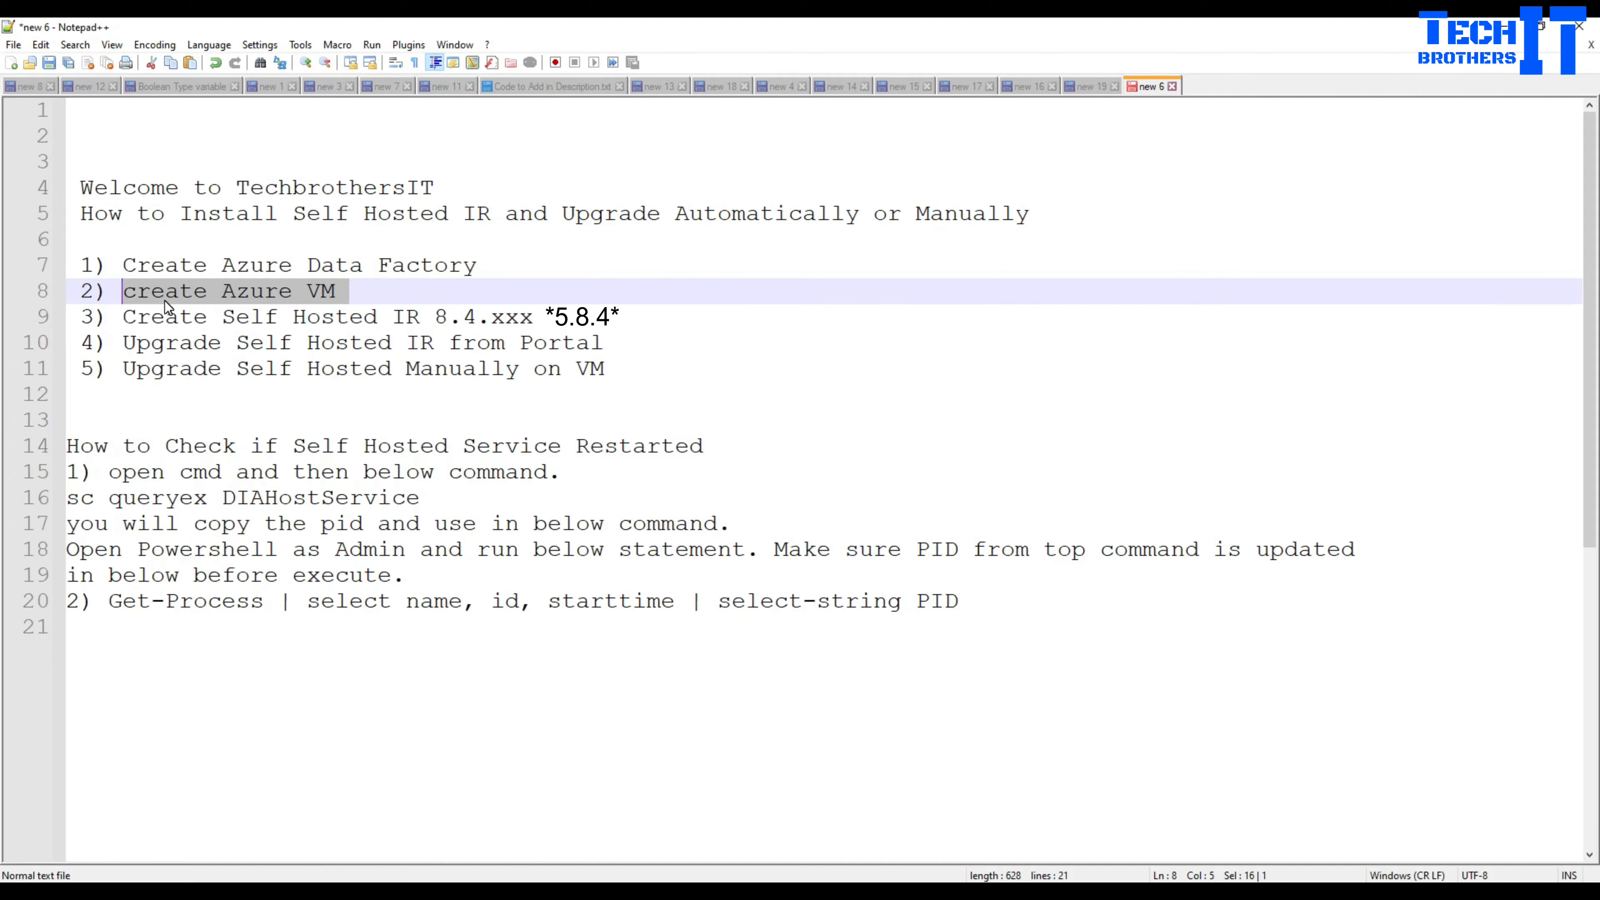
pyautogui.click(236, 292)
pyautogui.moveTo(335, 290); pyautogui.dragTo(222, 291)
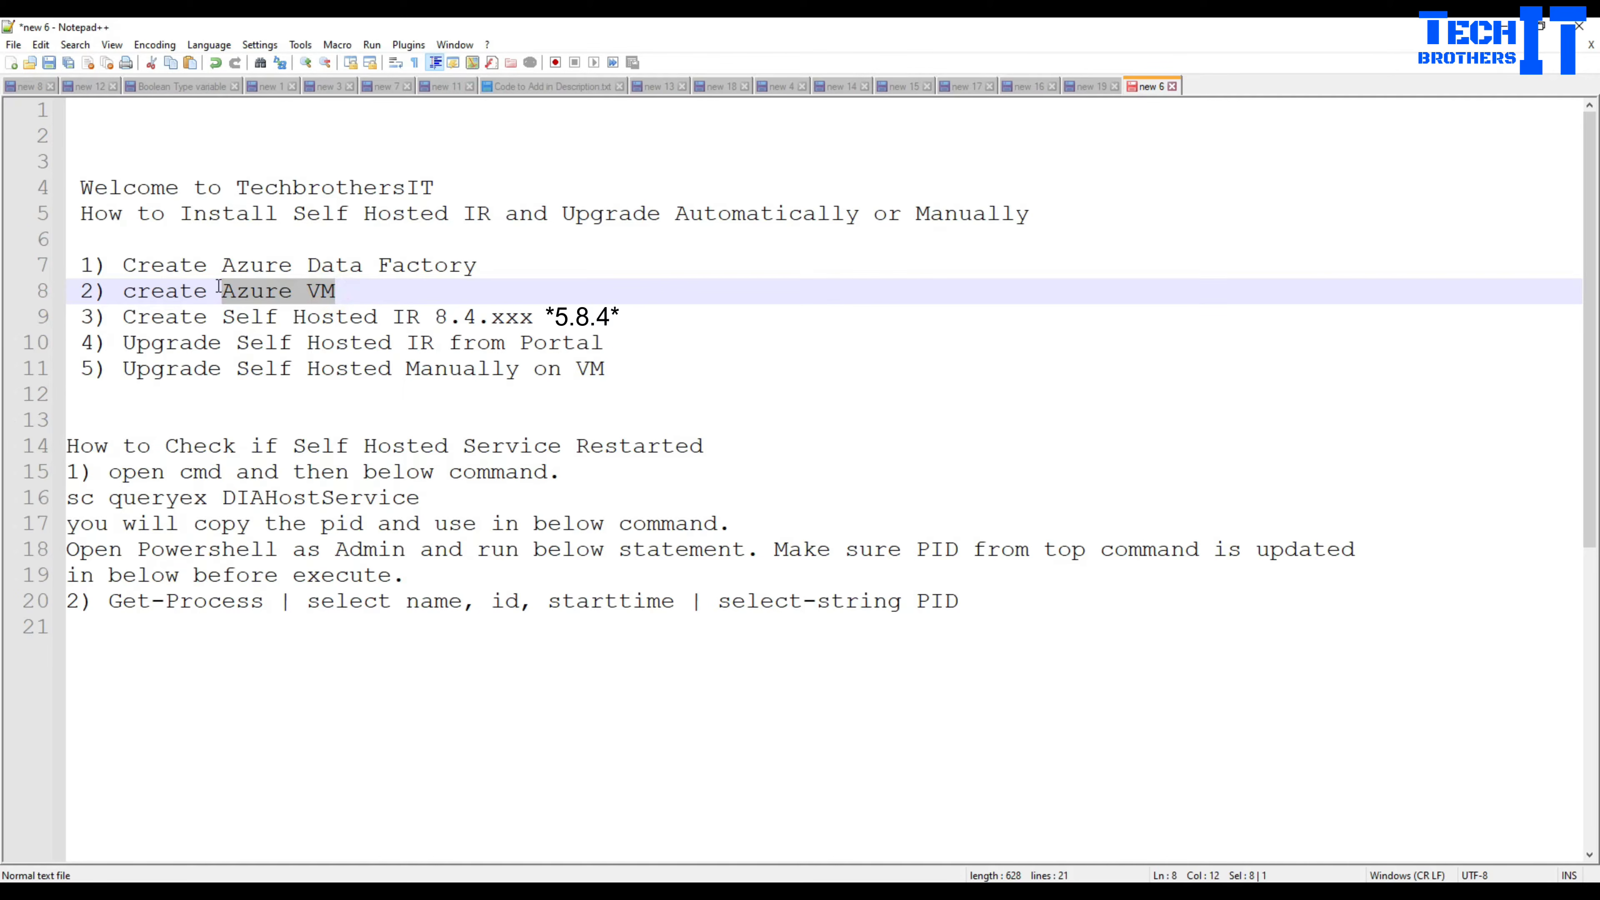
pyautogui.click(362, 288)
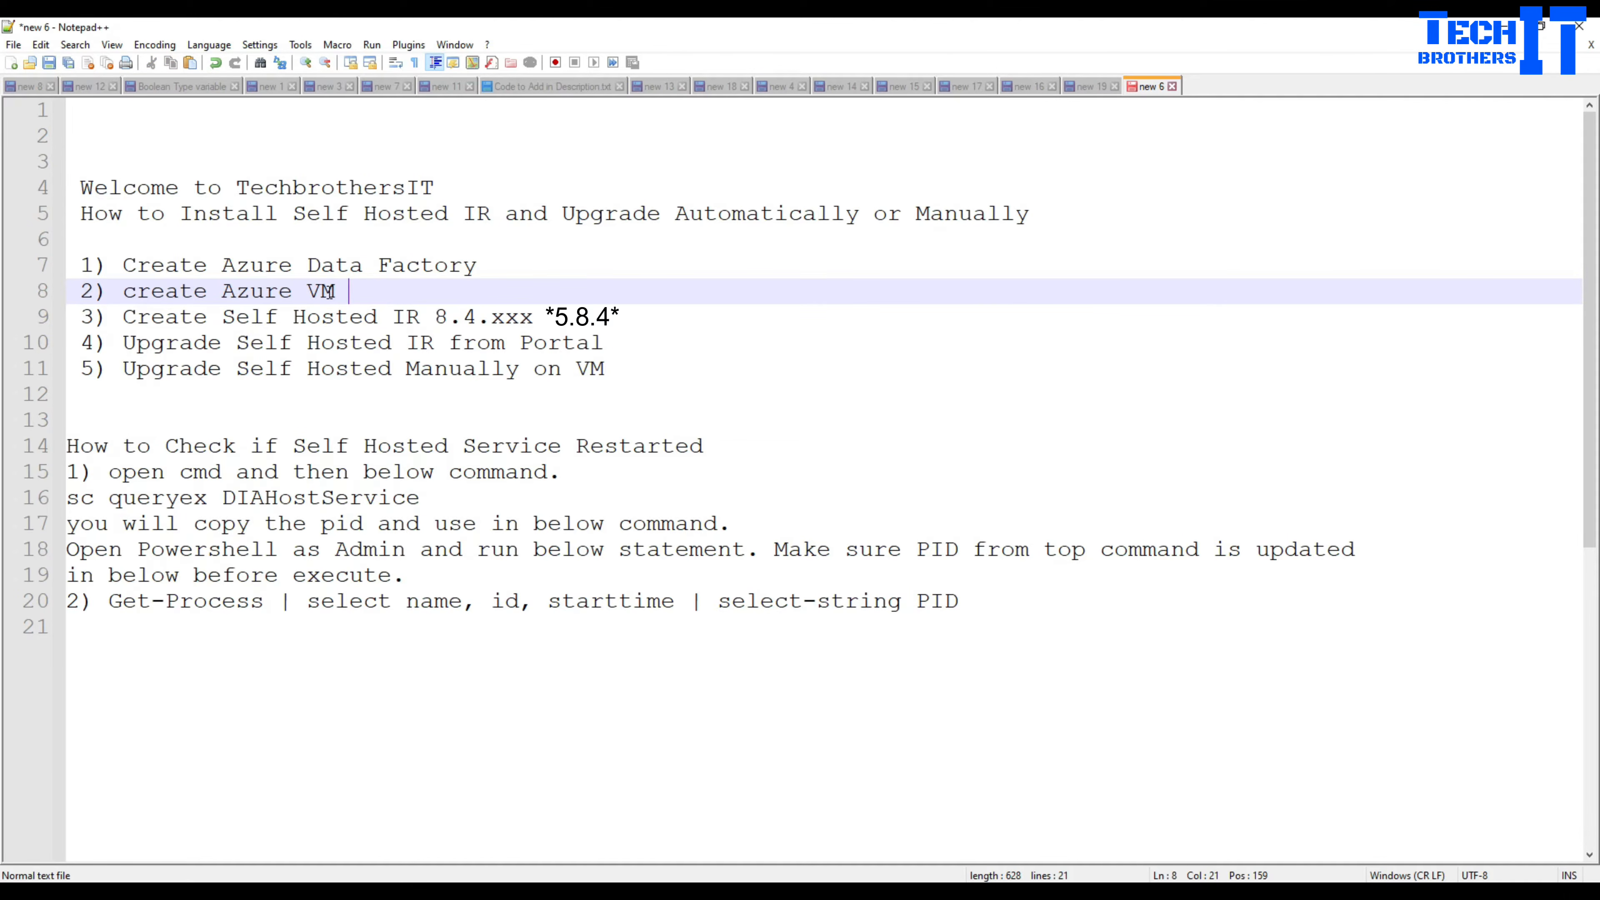
pyautogui.click(172, 319)
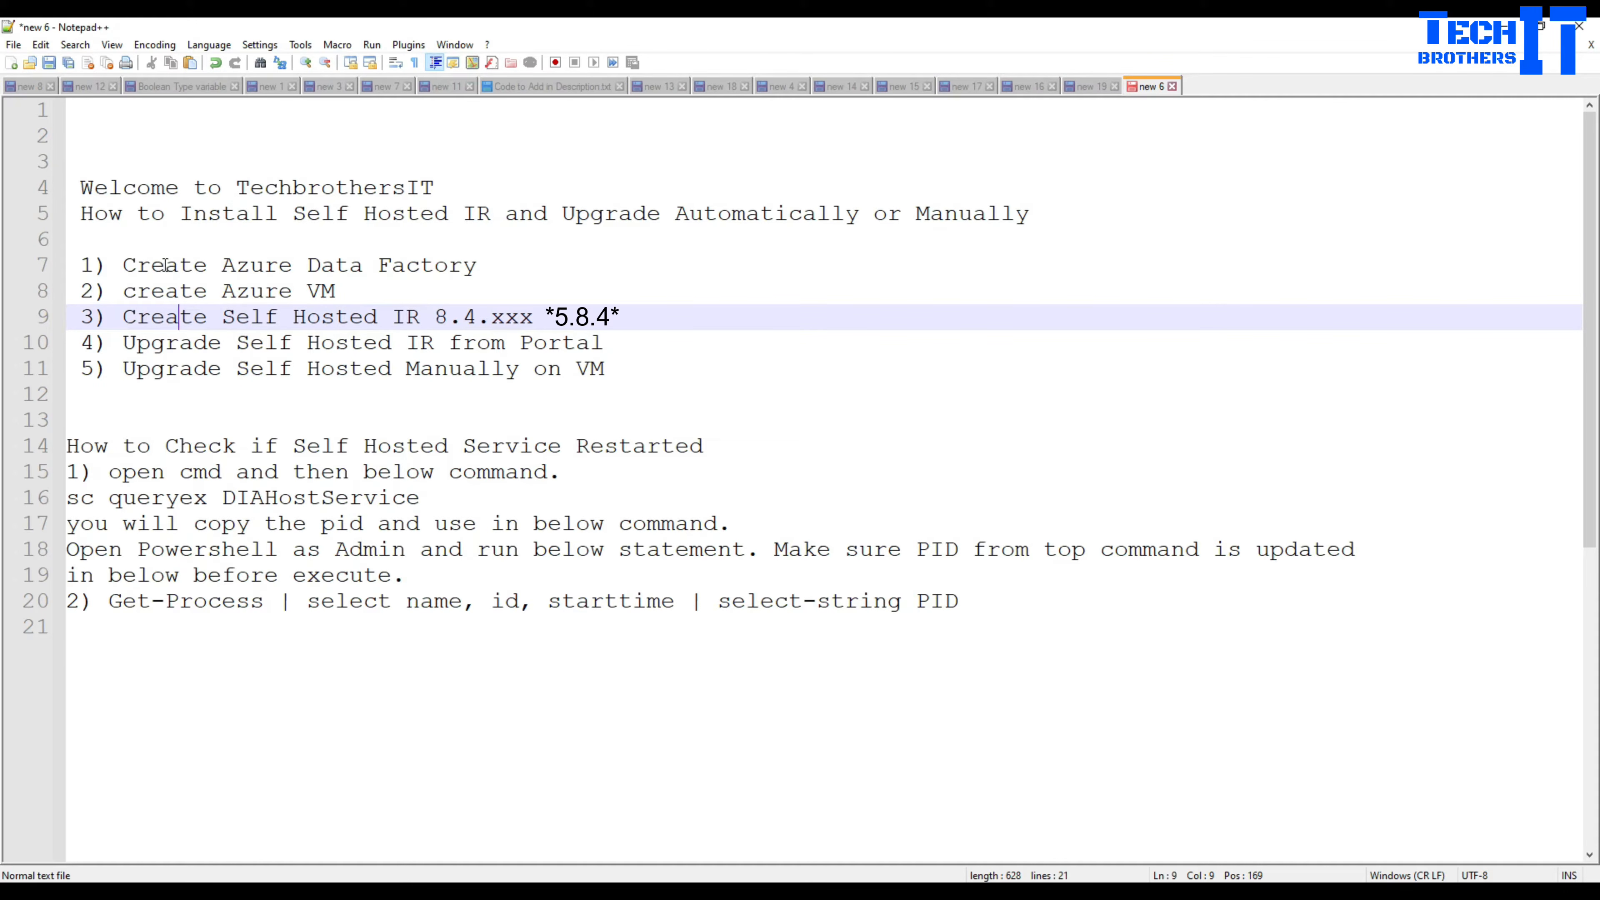
pyautogui.moveTo(222, 264); pyautogui.dragTo(477, 266)
pyautogui.click(272, 292)
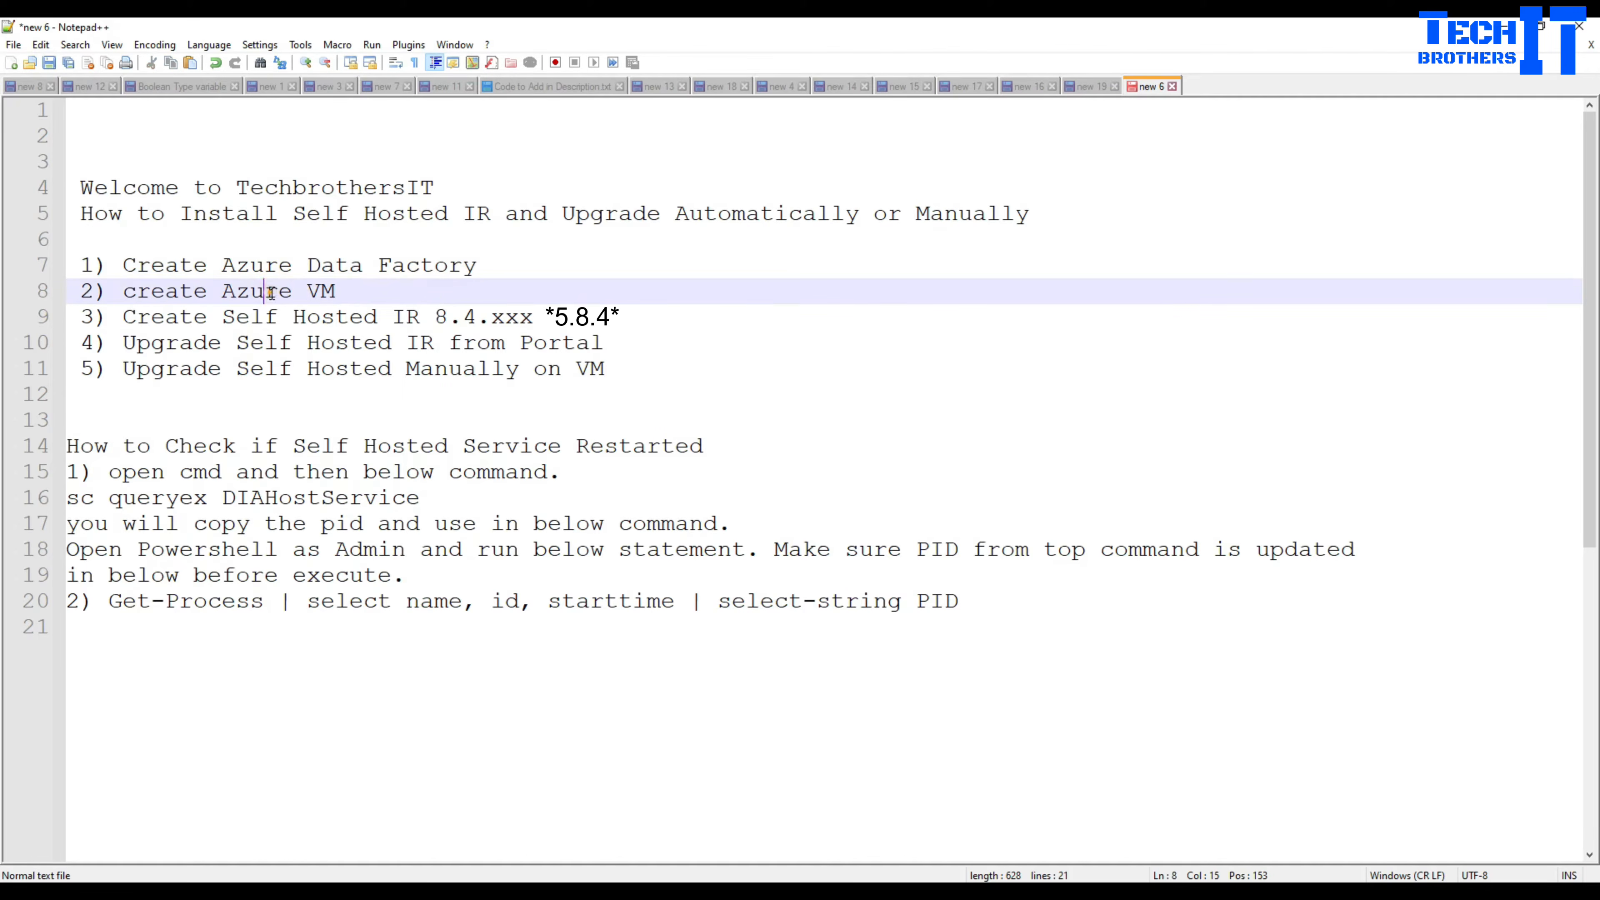
pyautogui.moveTo(348, 292); pyautogui.dragTo(225, 292)
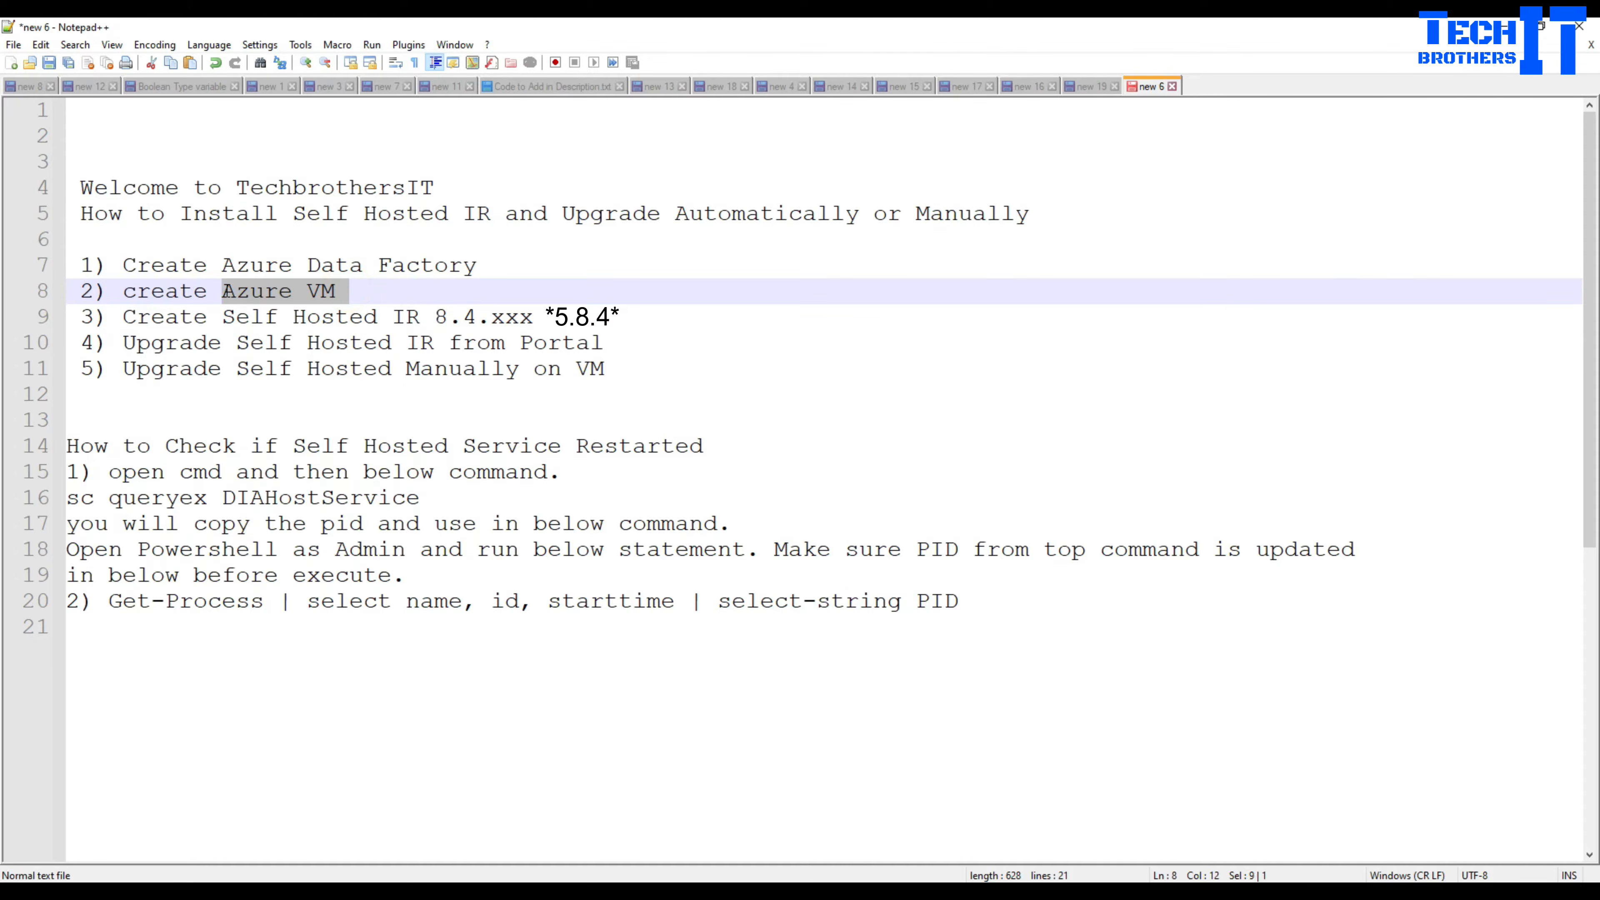
pyautogui.doubleClick(396, 316)
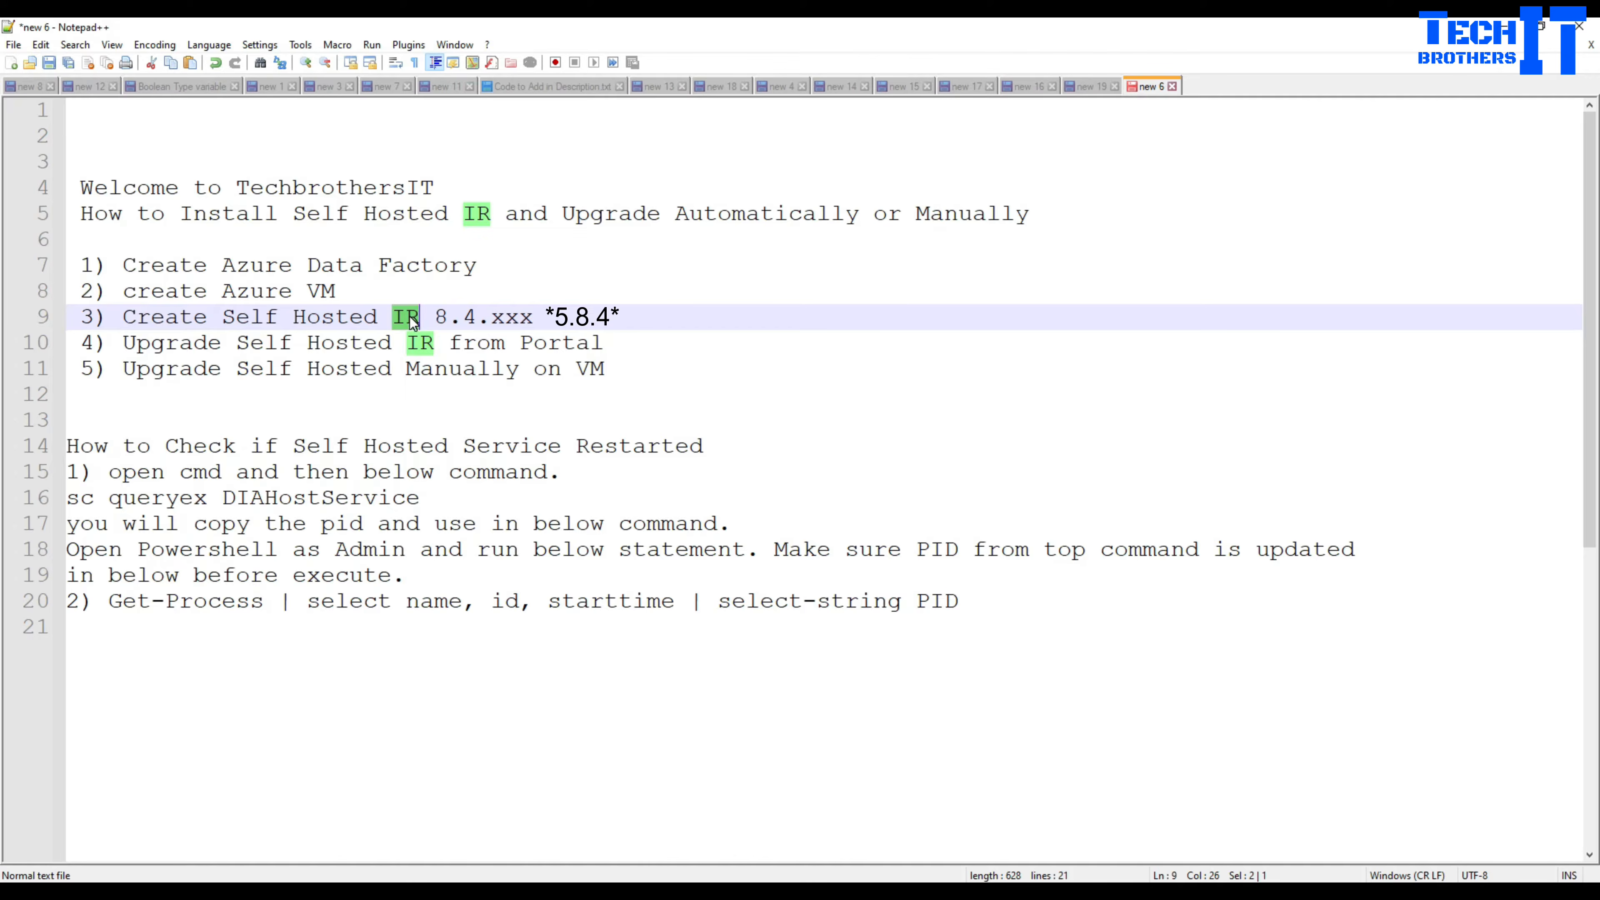
# Append "/ SQL installed, File Shared" to the "create Azure VM" line in the notes.
pyautogui.click(338, 292)
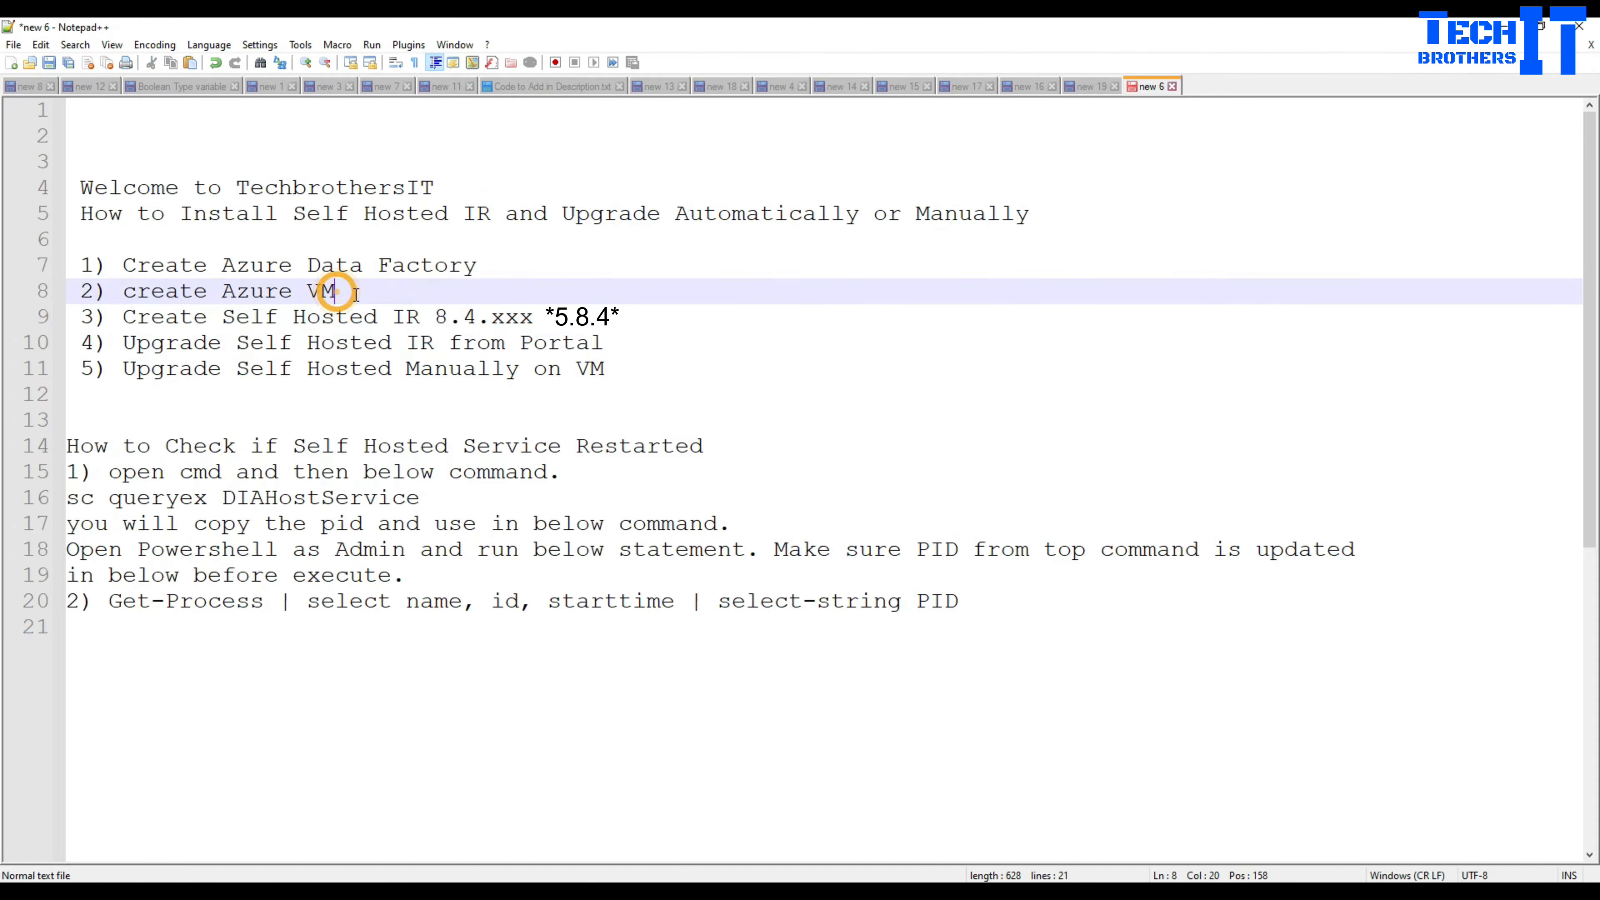
pyautogui.write('/ SQL ')
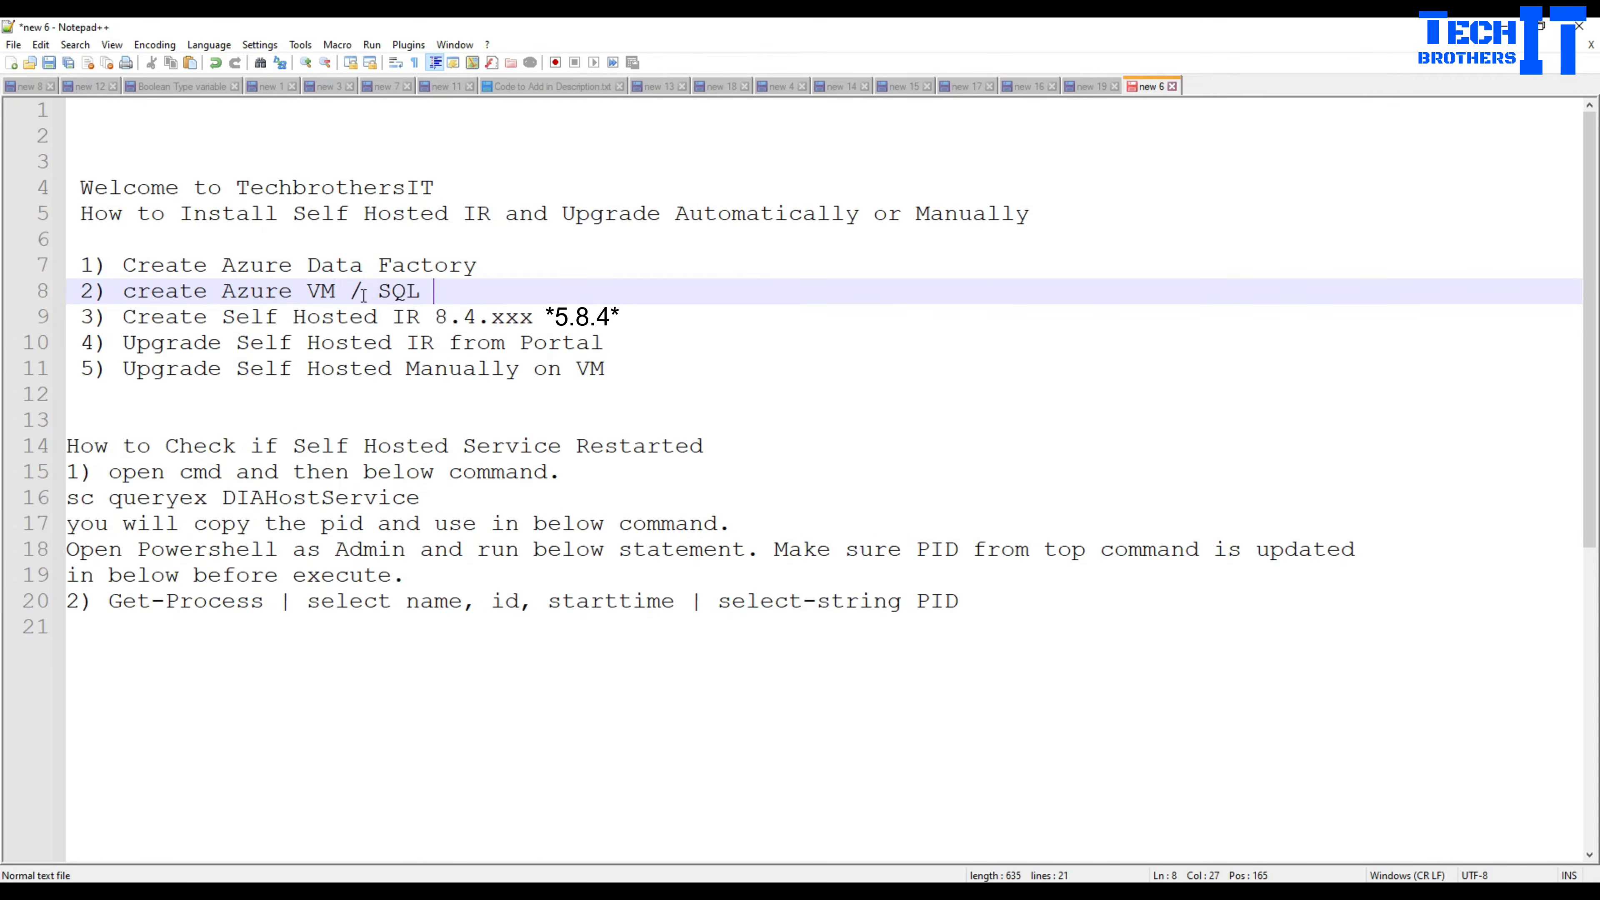
pyautogui.write('installed, F')
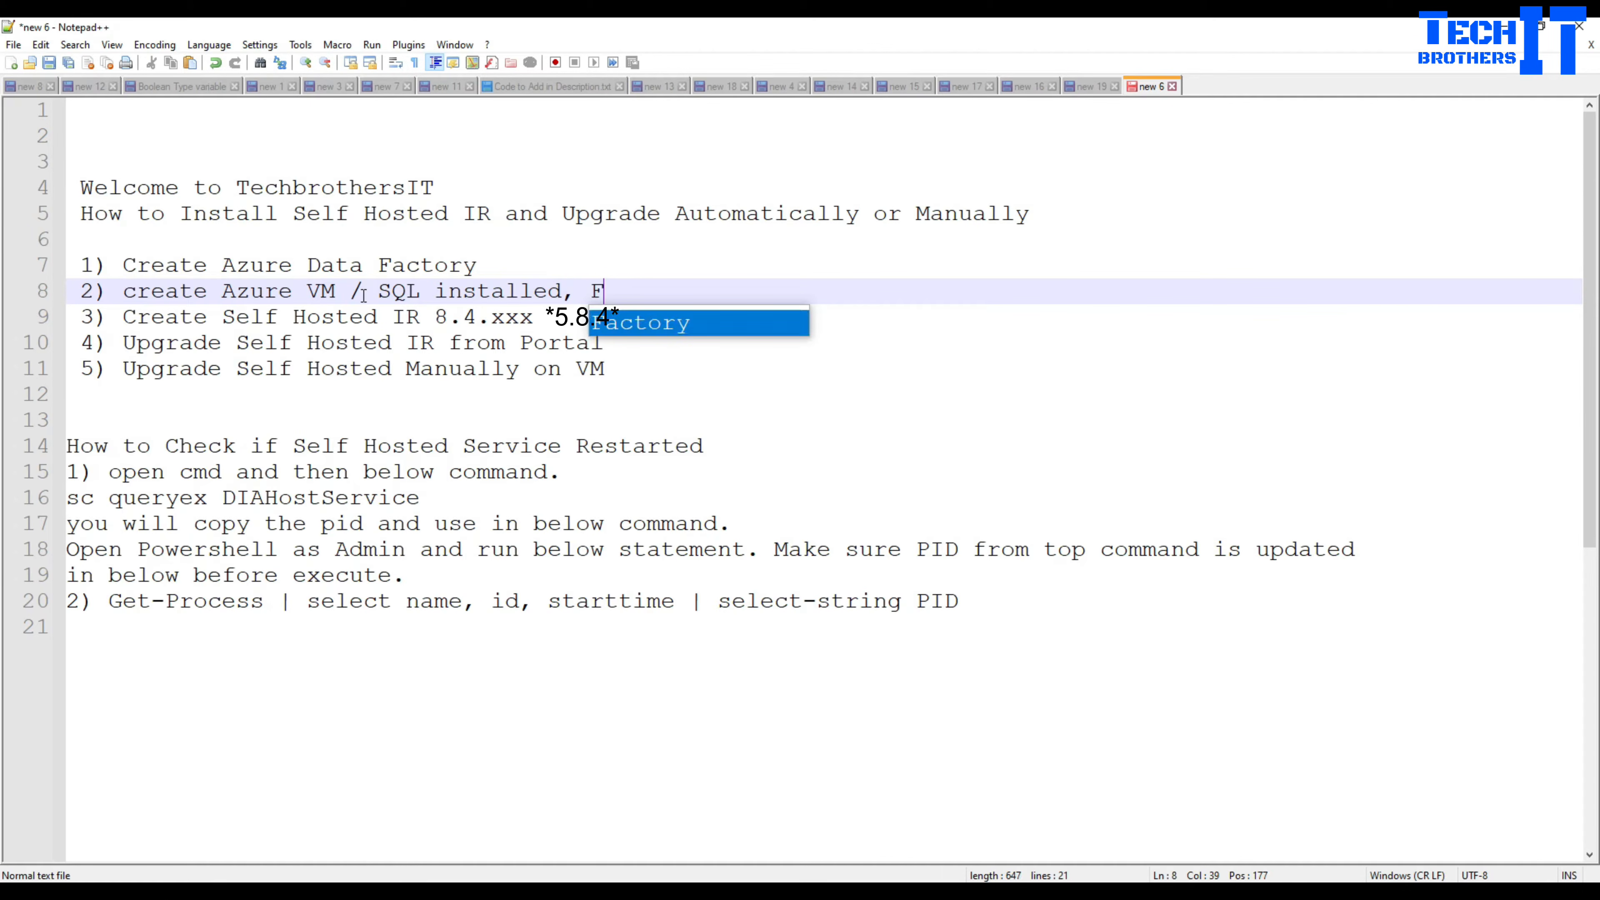
pyautogui.write('ile Shared')
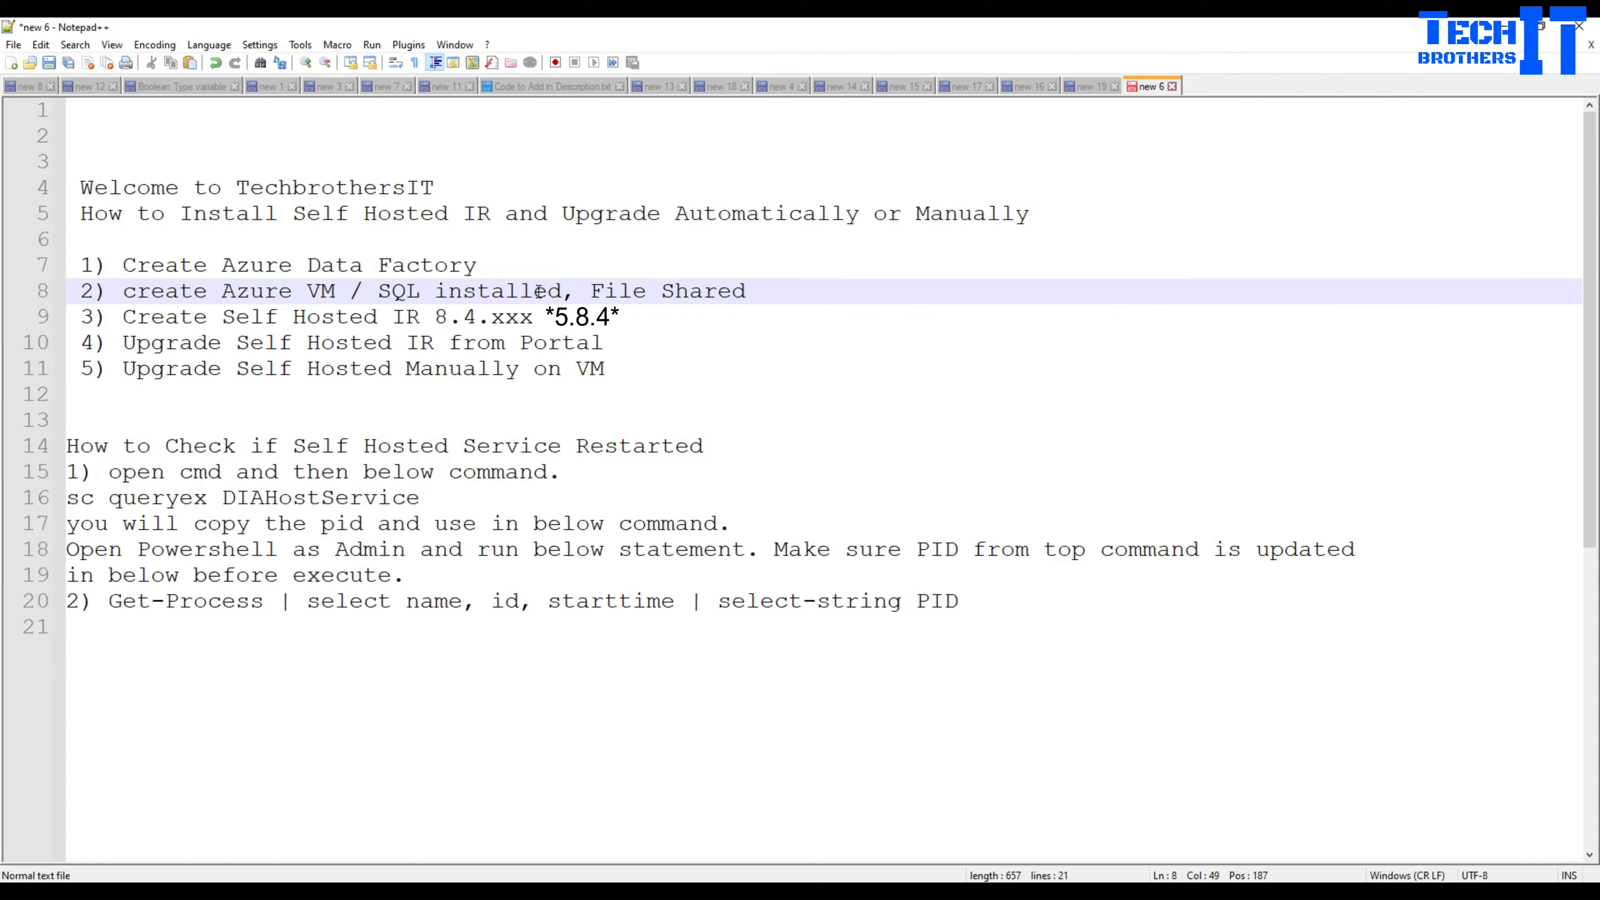
pyautogui.click(167, 344)
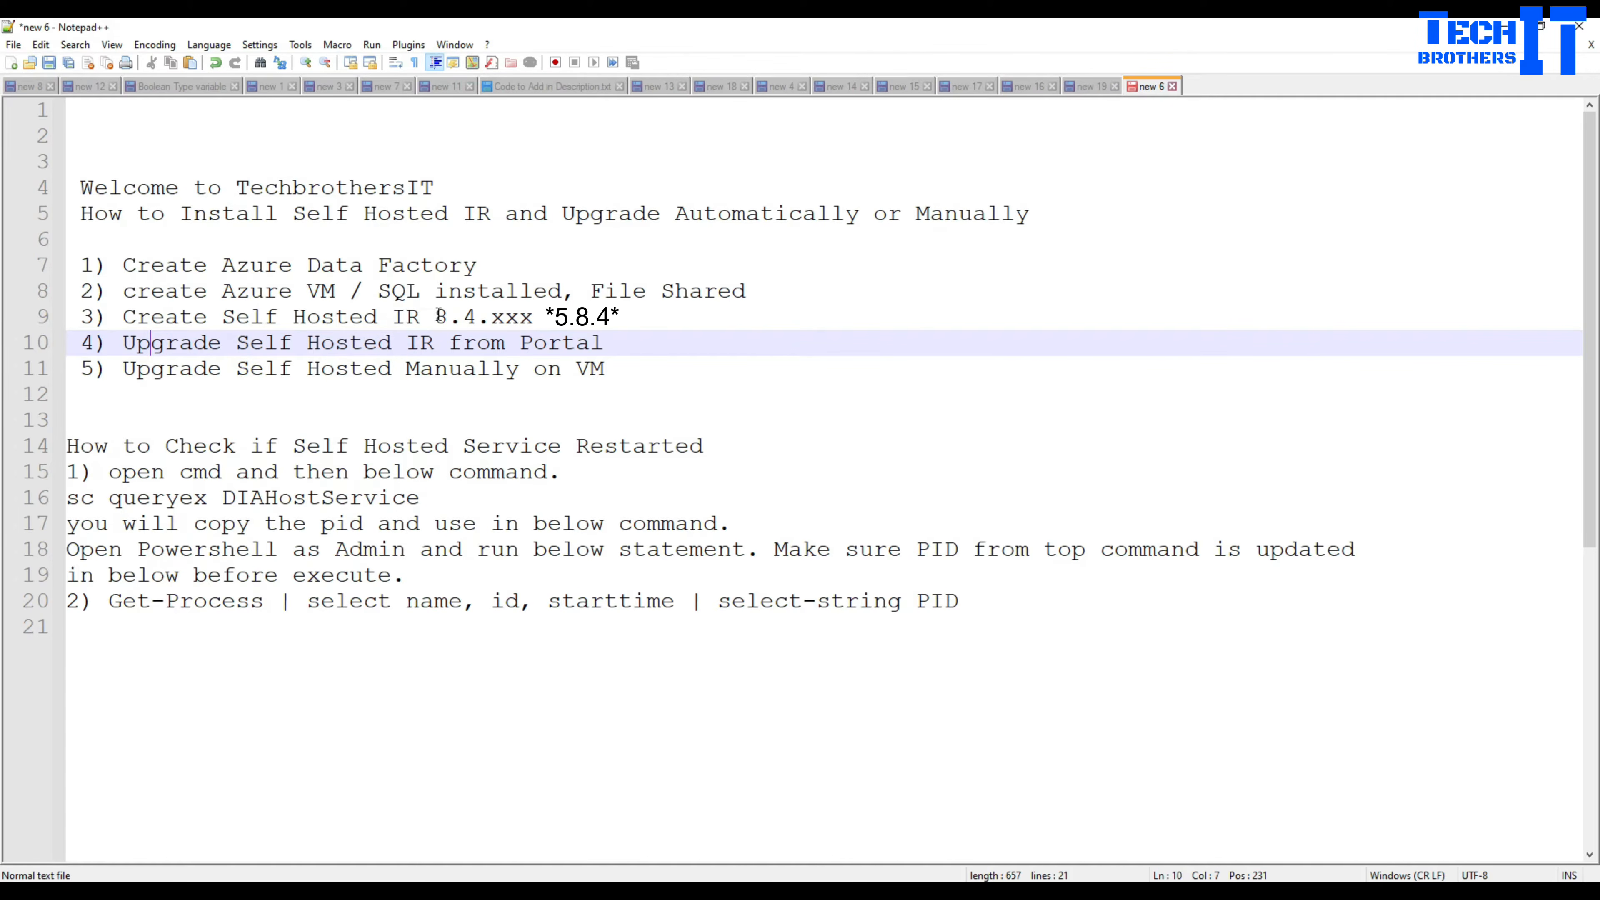
pyautogui.moveTo(435, 316); pyautogui.dragTo(477, 317)
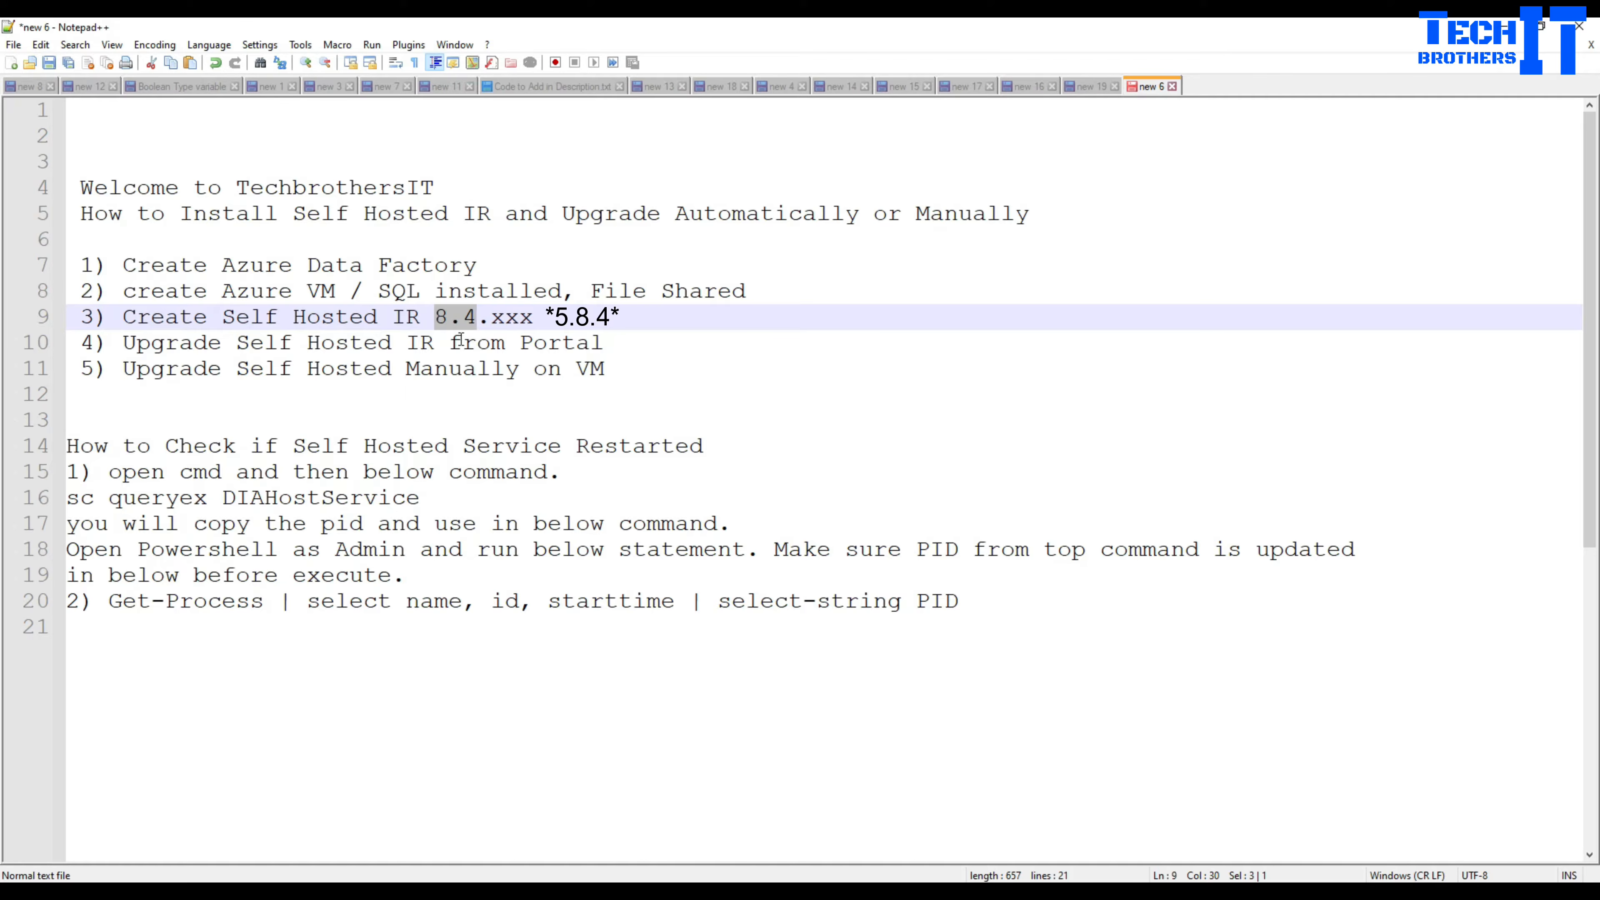
pyautogui.click(162, 369)
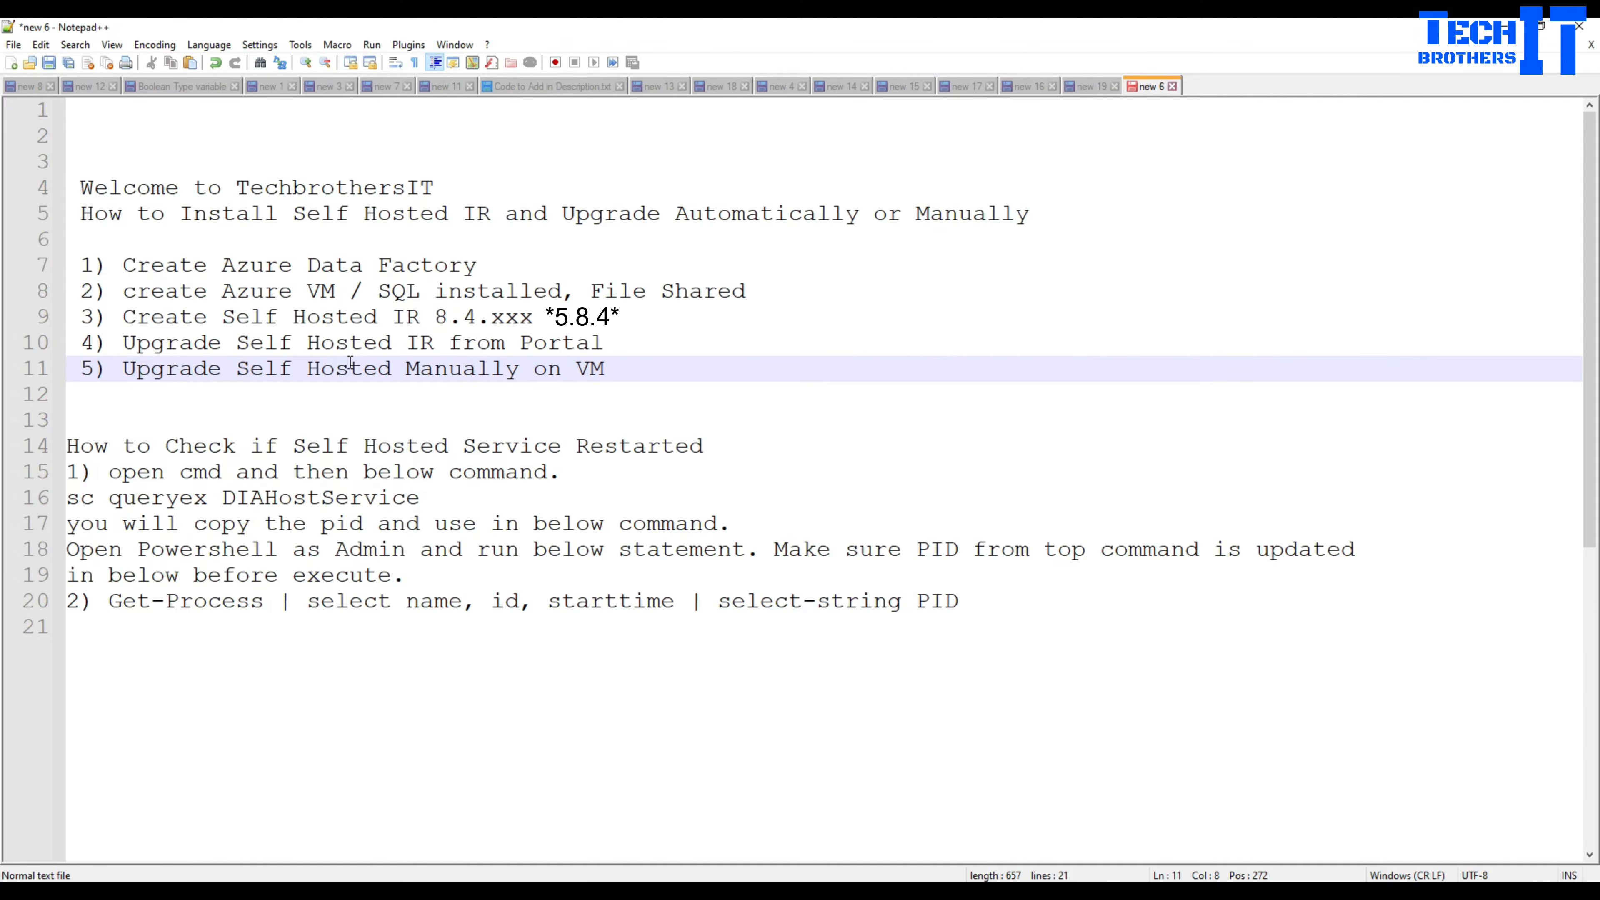
# Add item 6 below the manual upgrade line, covering the downgrade "to previous version (9.xx to 8.4)".
pyautogui.click(609, 369)
pyautogui.press('Return')
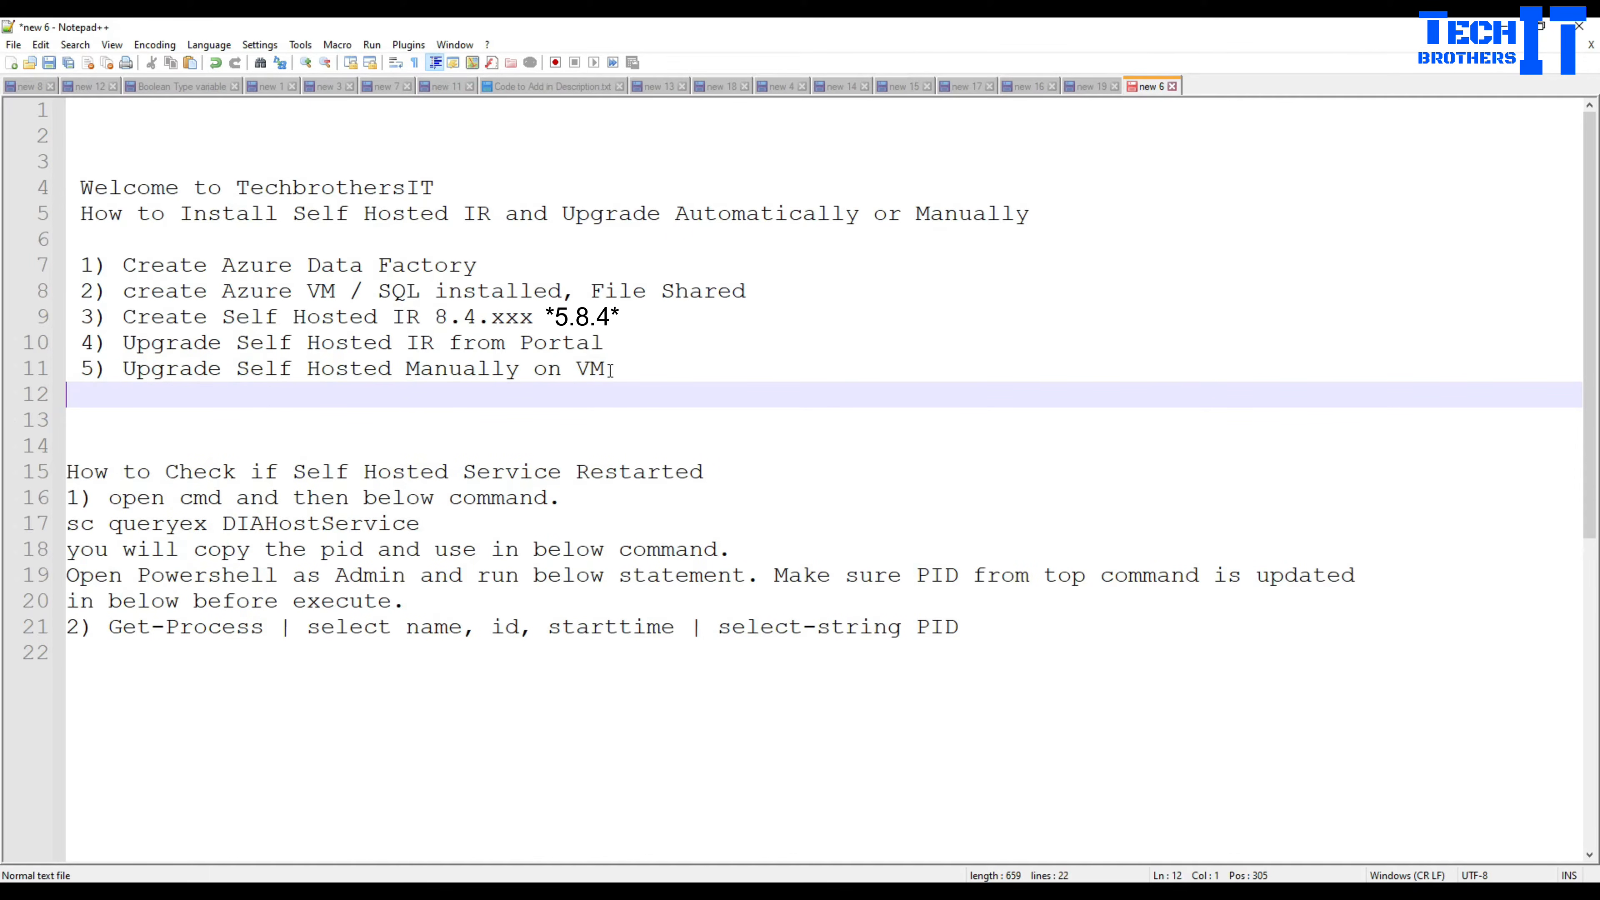
pyautogui.write('6')
pyautogui.press('BackSpace')
pyautogui.write('6)')
pyautogui.write('Downgrad ')
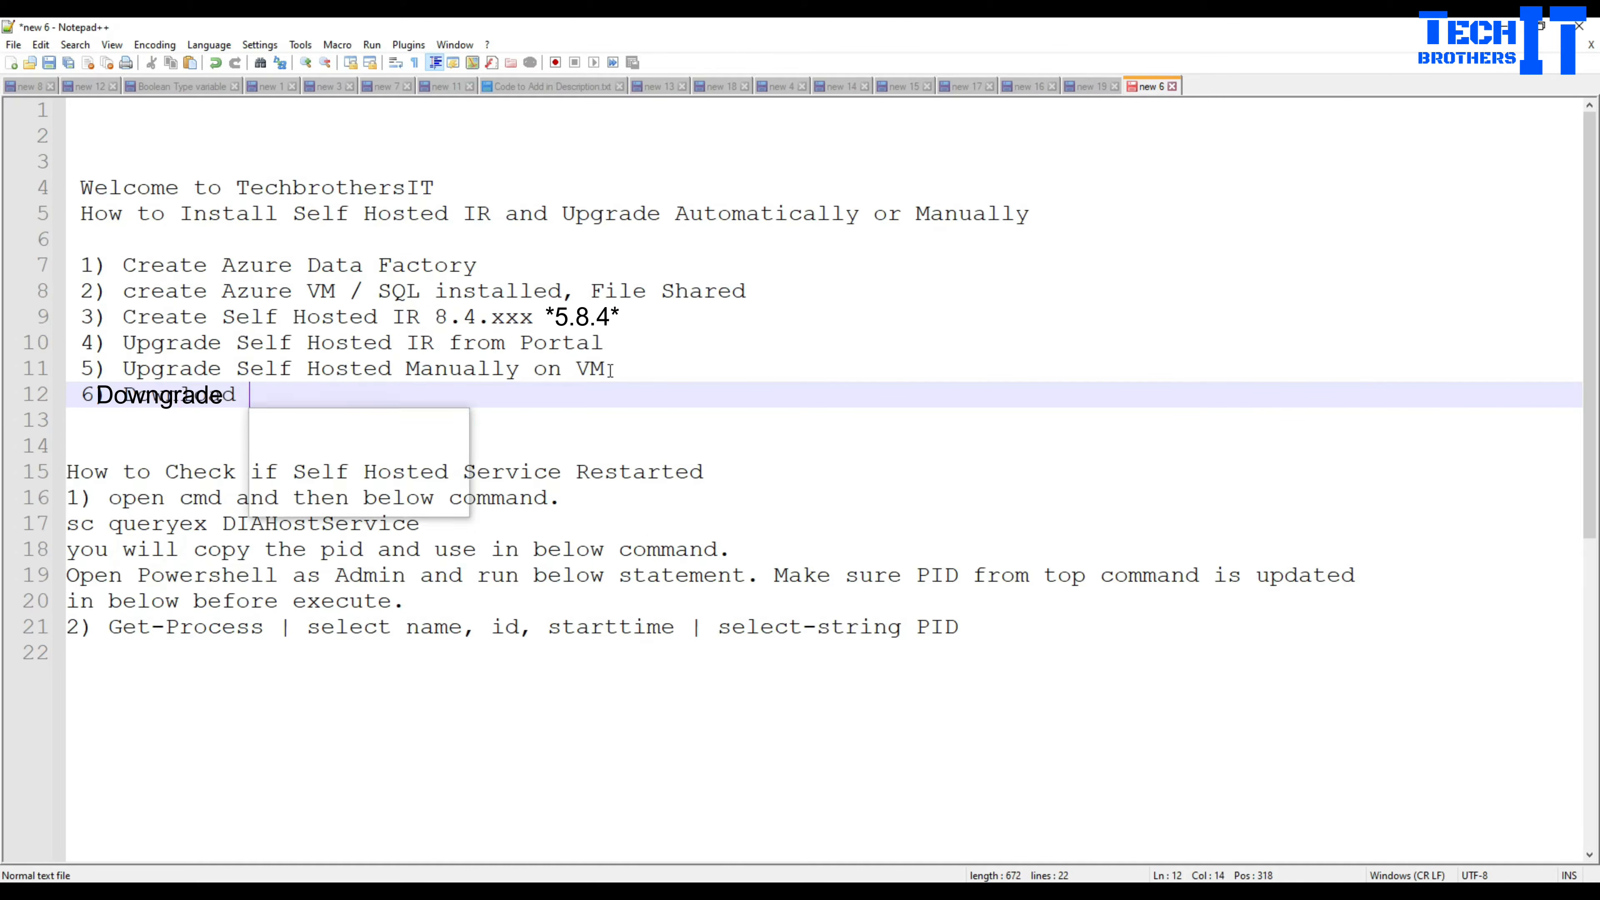
pyautogui.write('to previous ')
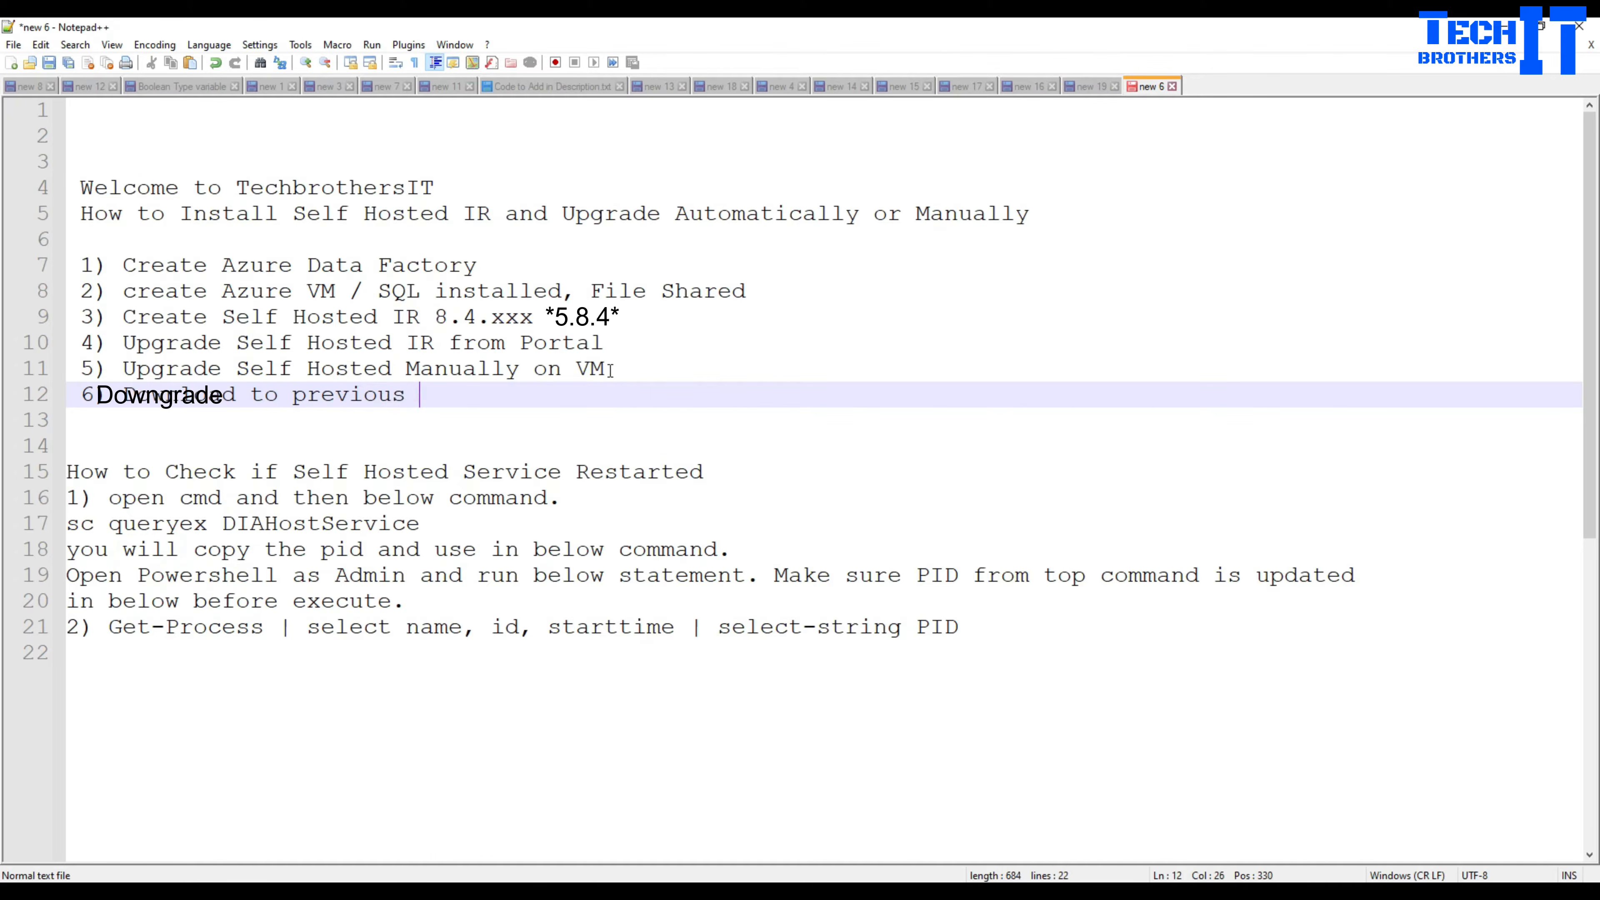
pyautogui.write('version (8')
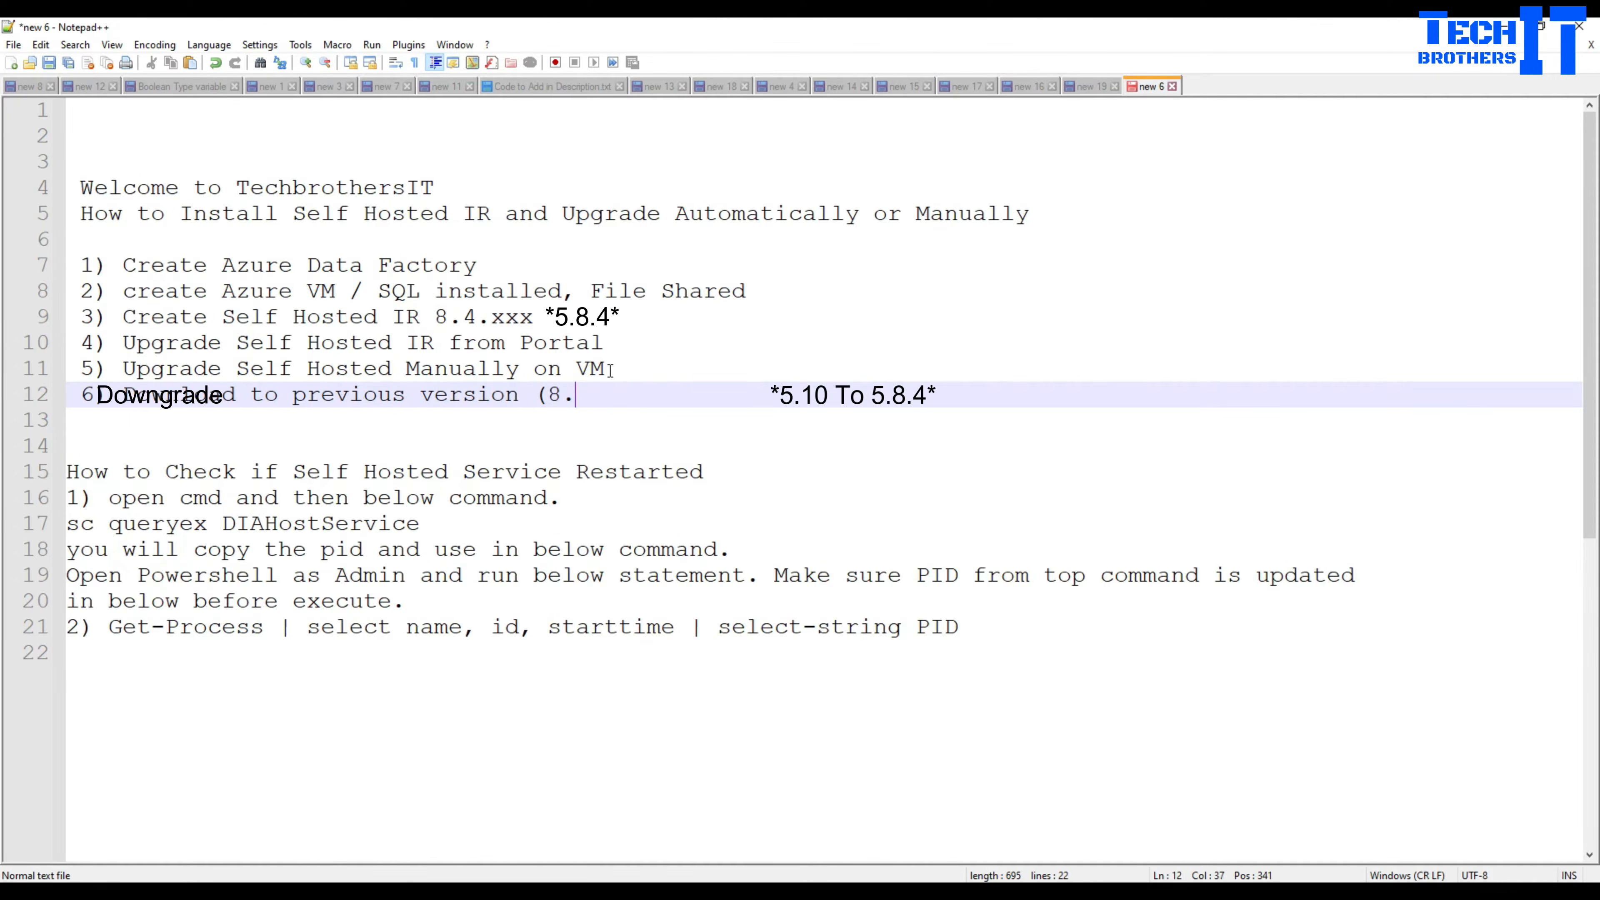
pyautogui.write('.4 to')
pyautogui.press('BackSpace')
pyautogui.press('BackSpace')
pyautogui.press('BackSpace')
pyautogui.press('BackSpace')
pyautogui.press('BackSpace')
pyautogui.press('BackSpace')
pyautogui.press('BackSpace')
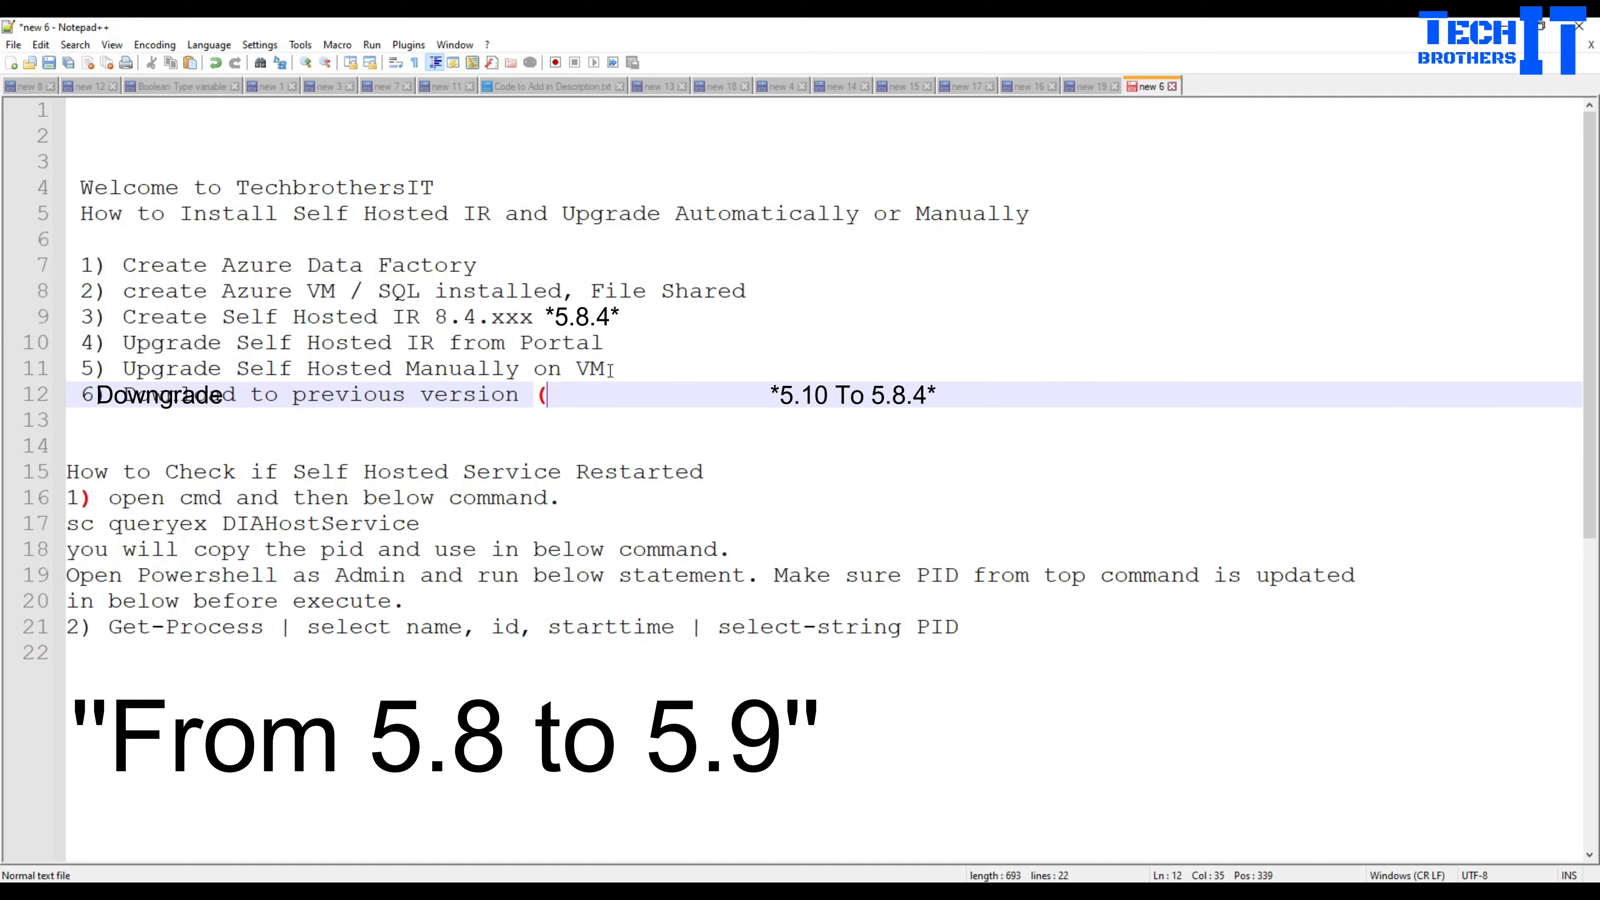
pyautogui.write('9.xx to 8.4)')
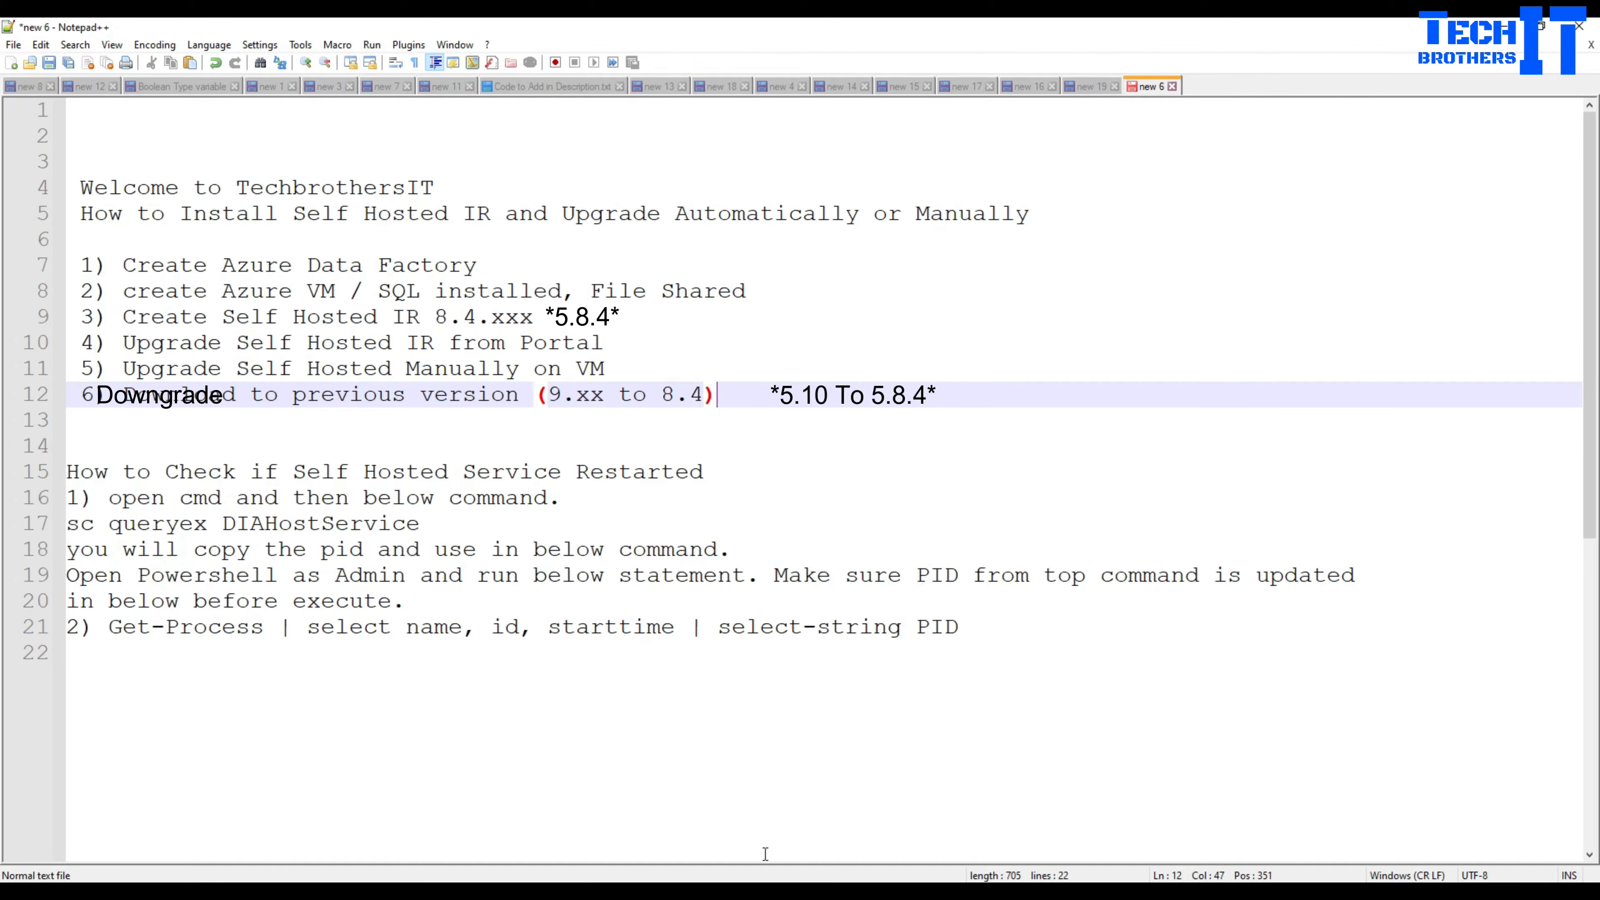
# Switch to the Azure portal in the browser and start creating a new data factory.
pyautogui.click(1075, 890)
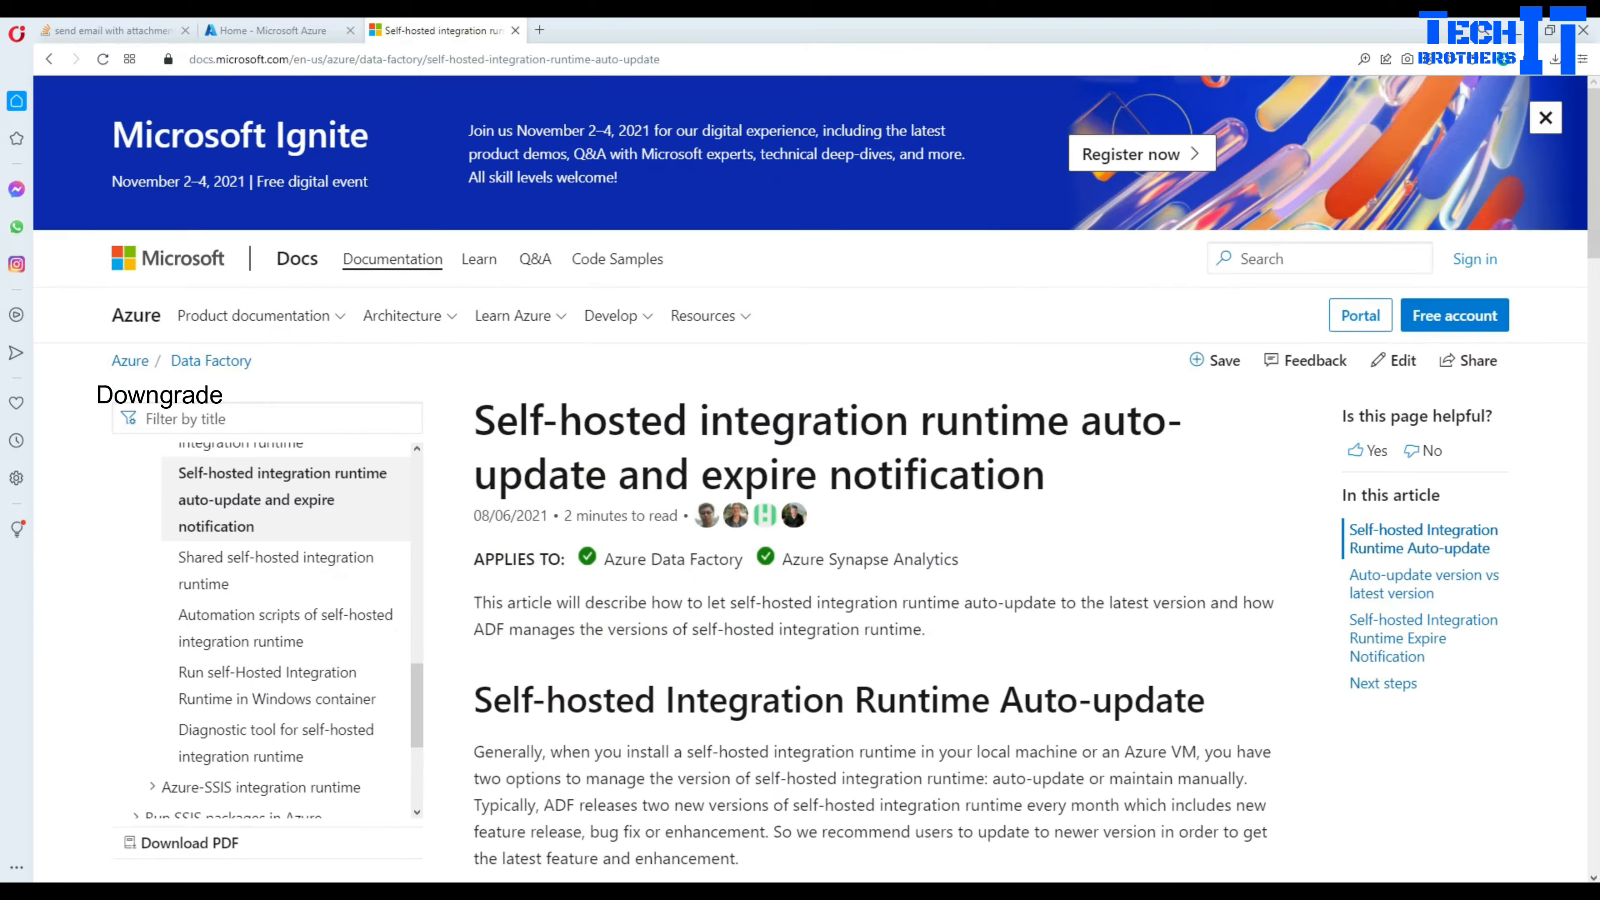
pyautogui.click(306, 29)
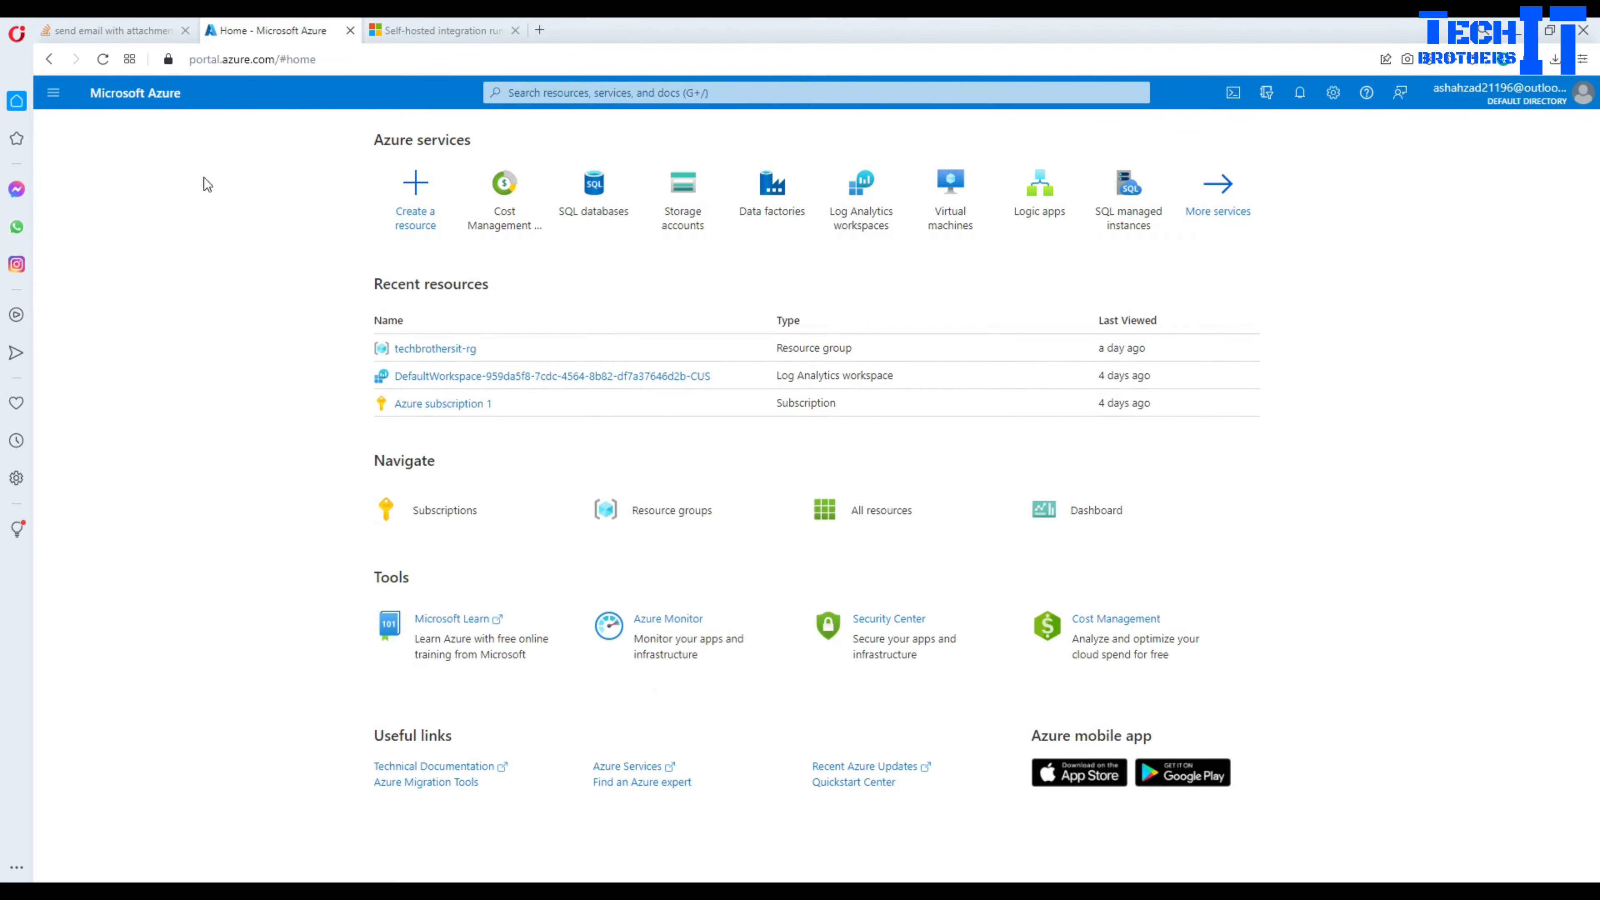
pyautogui.click(764, 214)
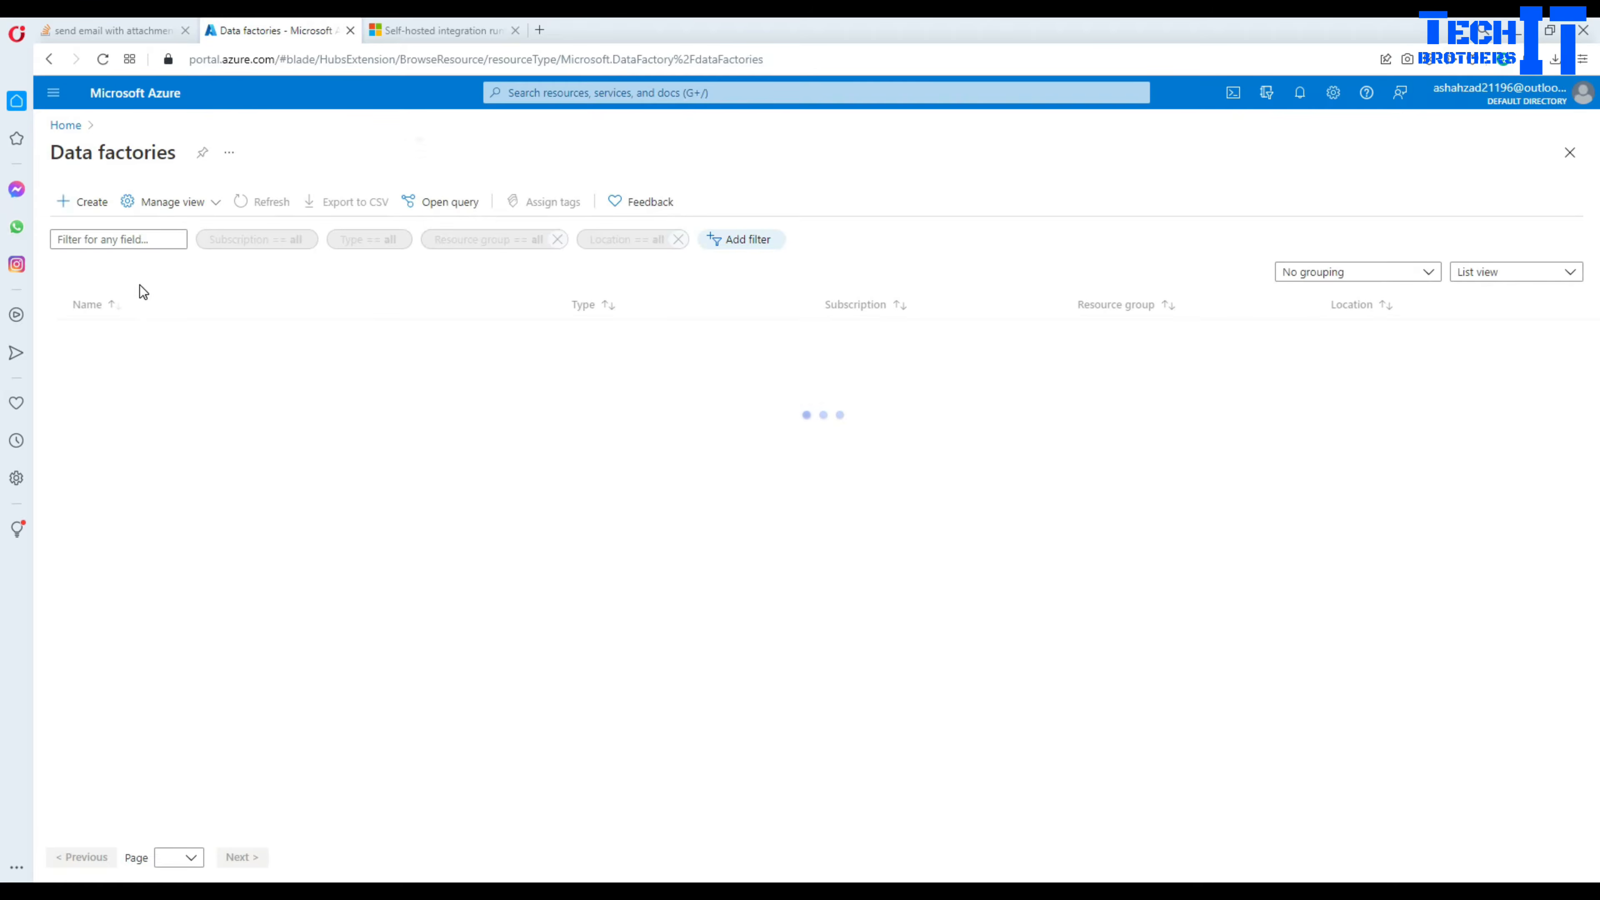
pyautogui.click(69, 203)
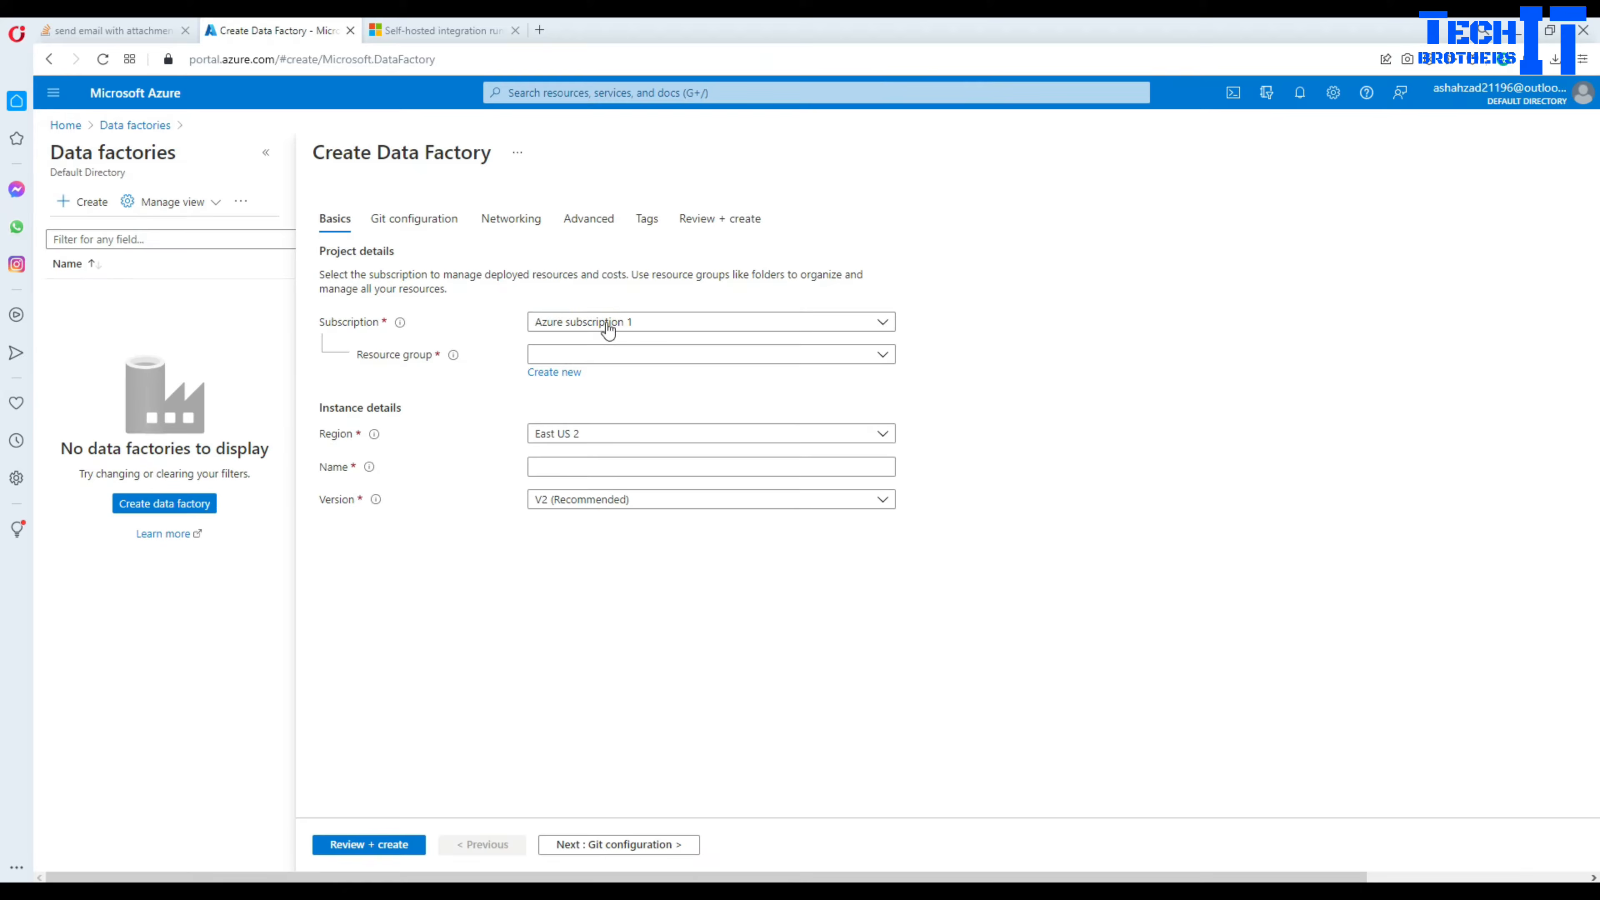
# Assign the data factory to resource group techbrothersit-rg in region East US and name it Techbrothers-ADF.
pyautogui.click(595, 354)
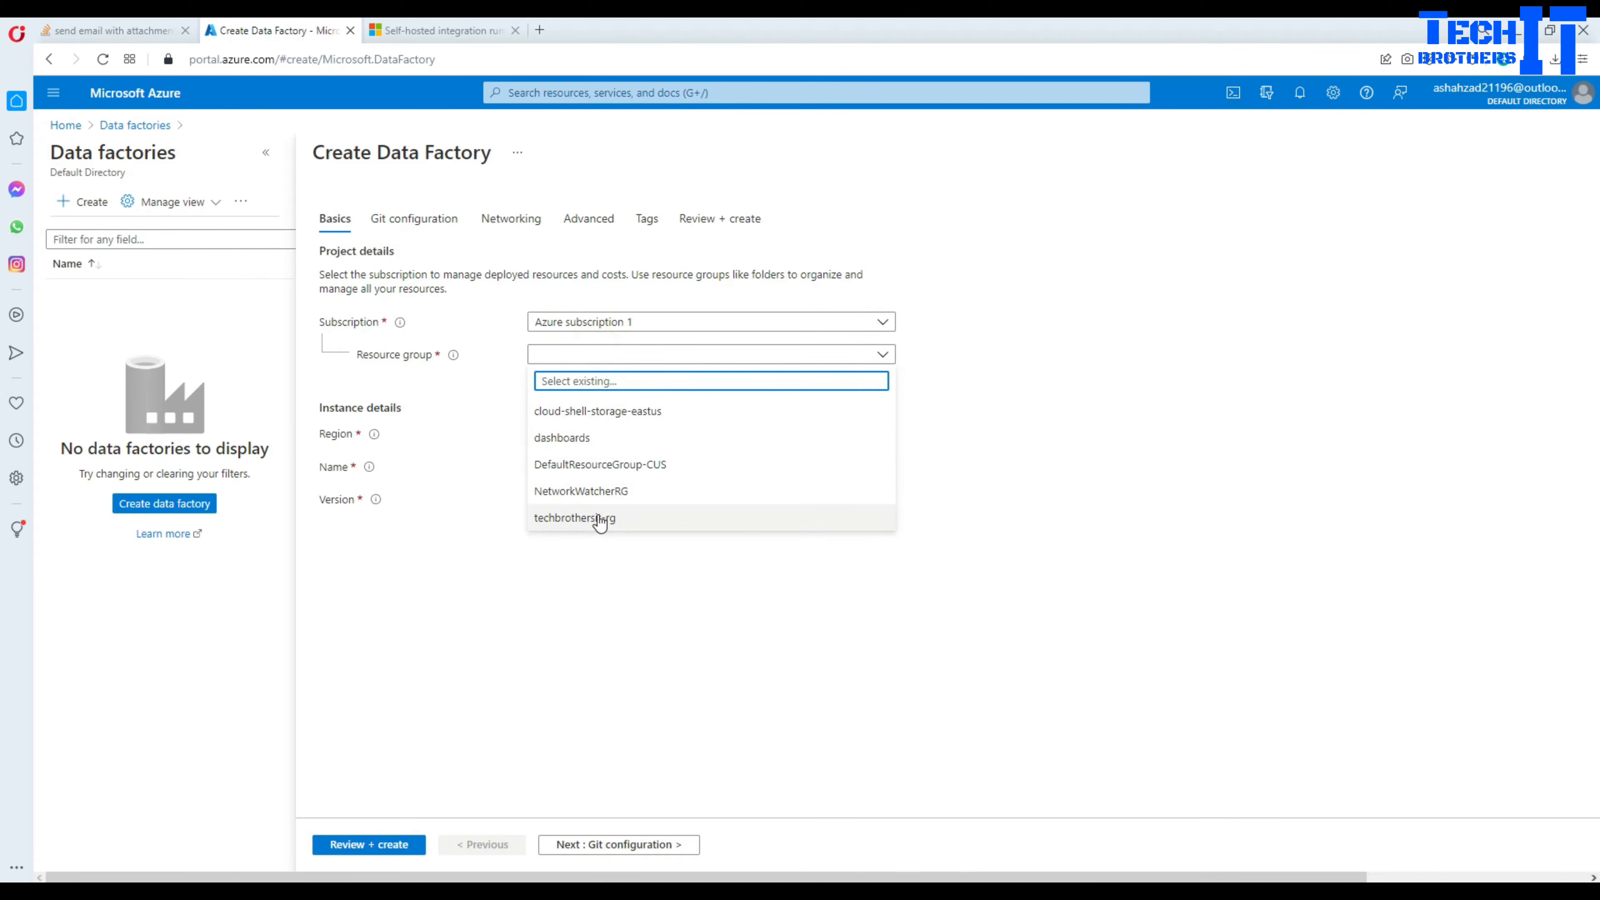
pyautogui.click(600, 518)
pyautogui.click(606, 434)
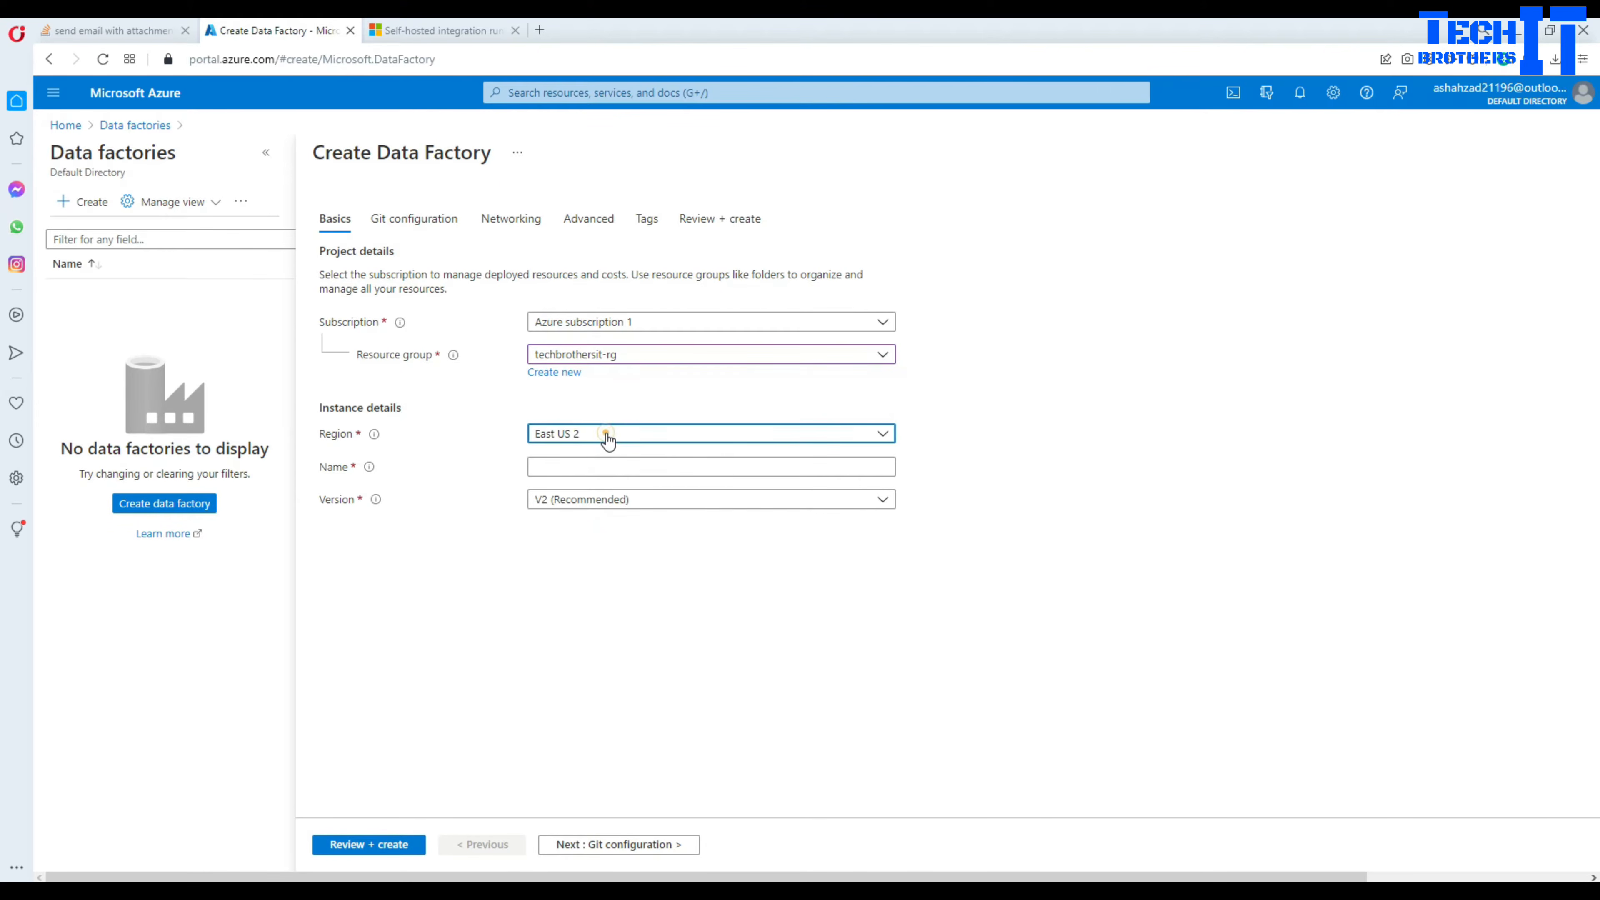
pyautogui.click(575, 705)
pyautogui.click(597, 466)
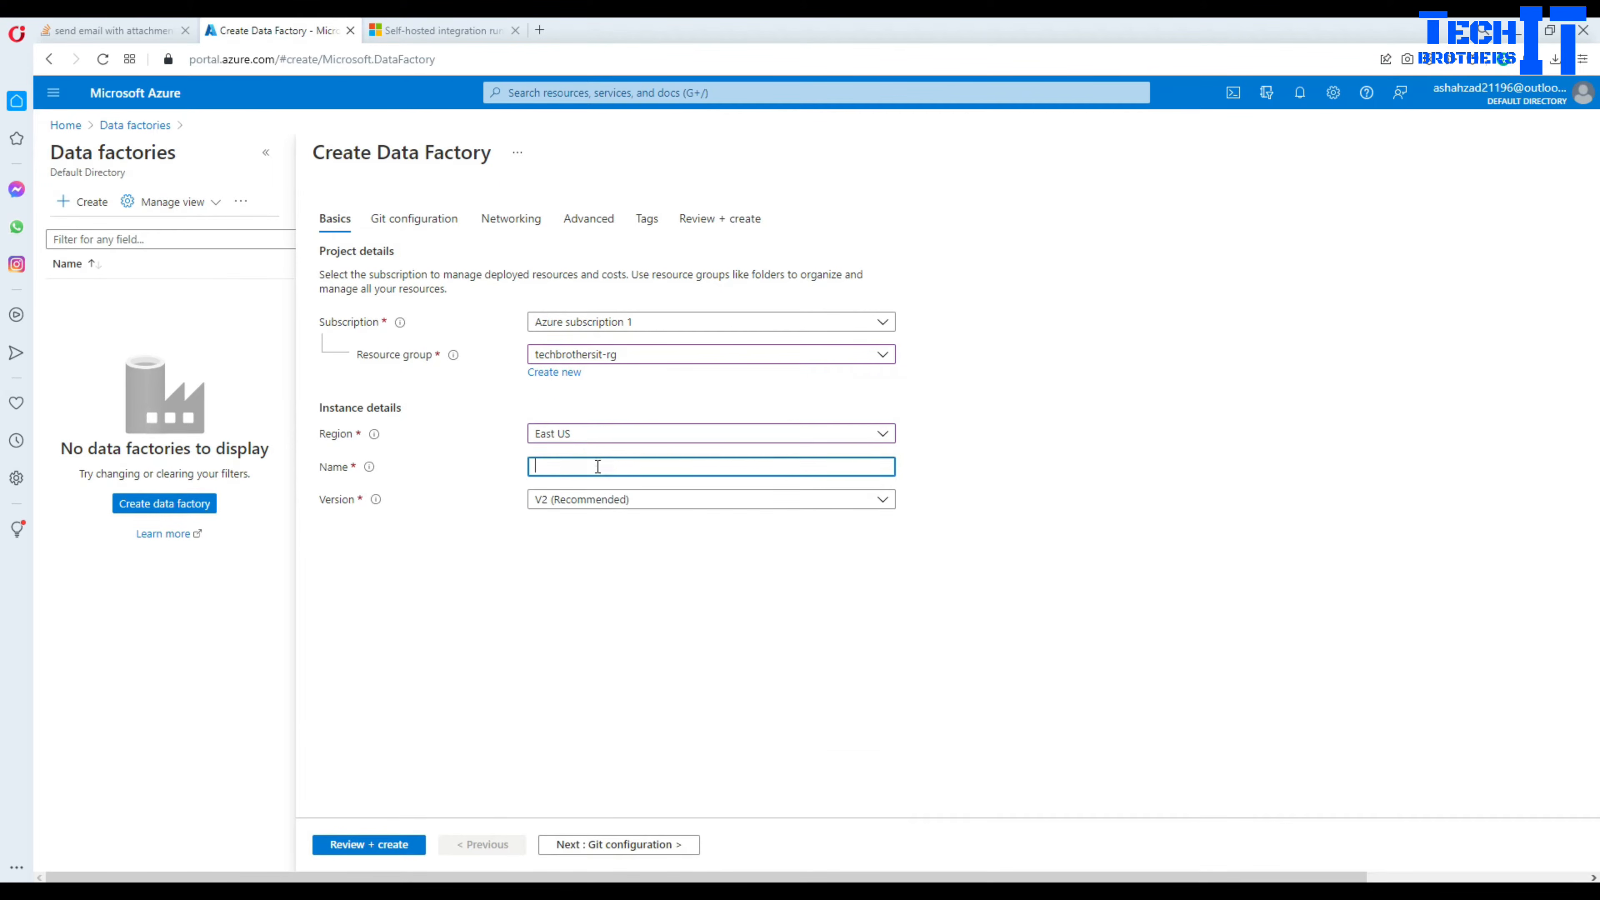
pyautogui.write('T')
pyautogui.click(615, 508)
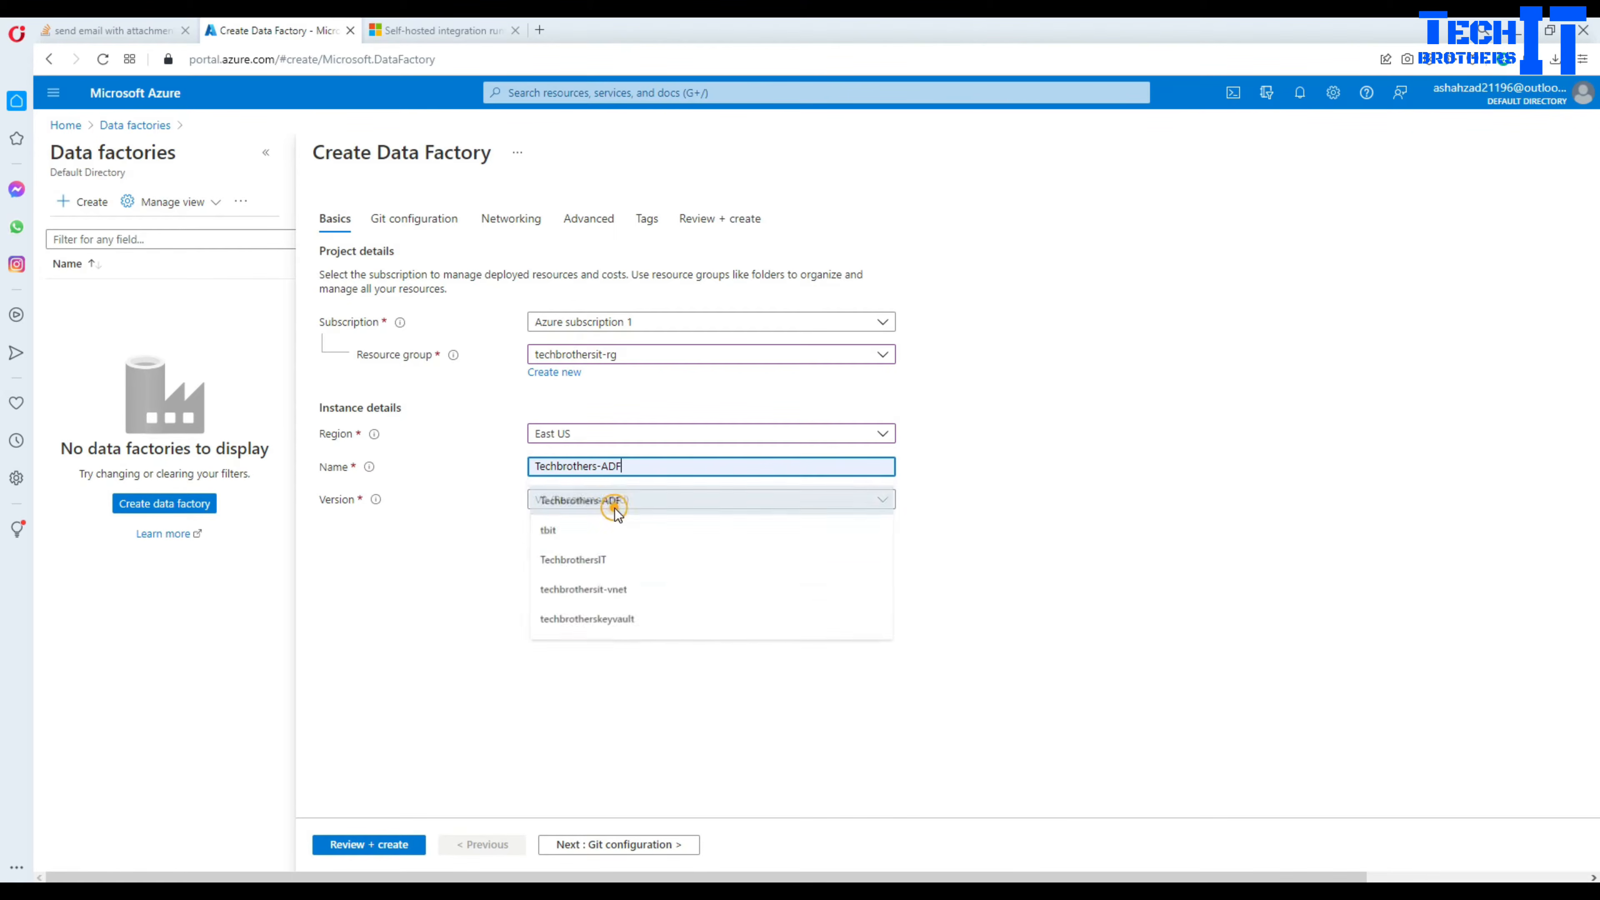
# Choose to configure Git later and create the data factory, returning to the portal home page once it is submitted.
pyautogui.click(401, 217)
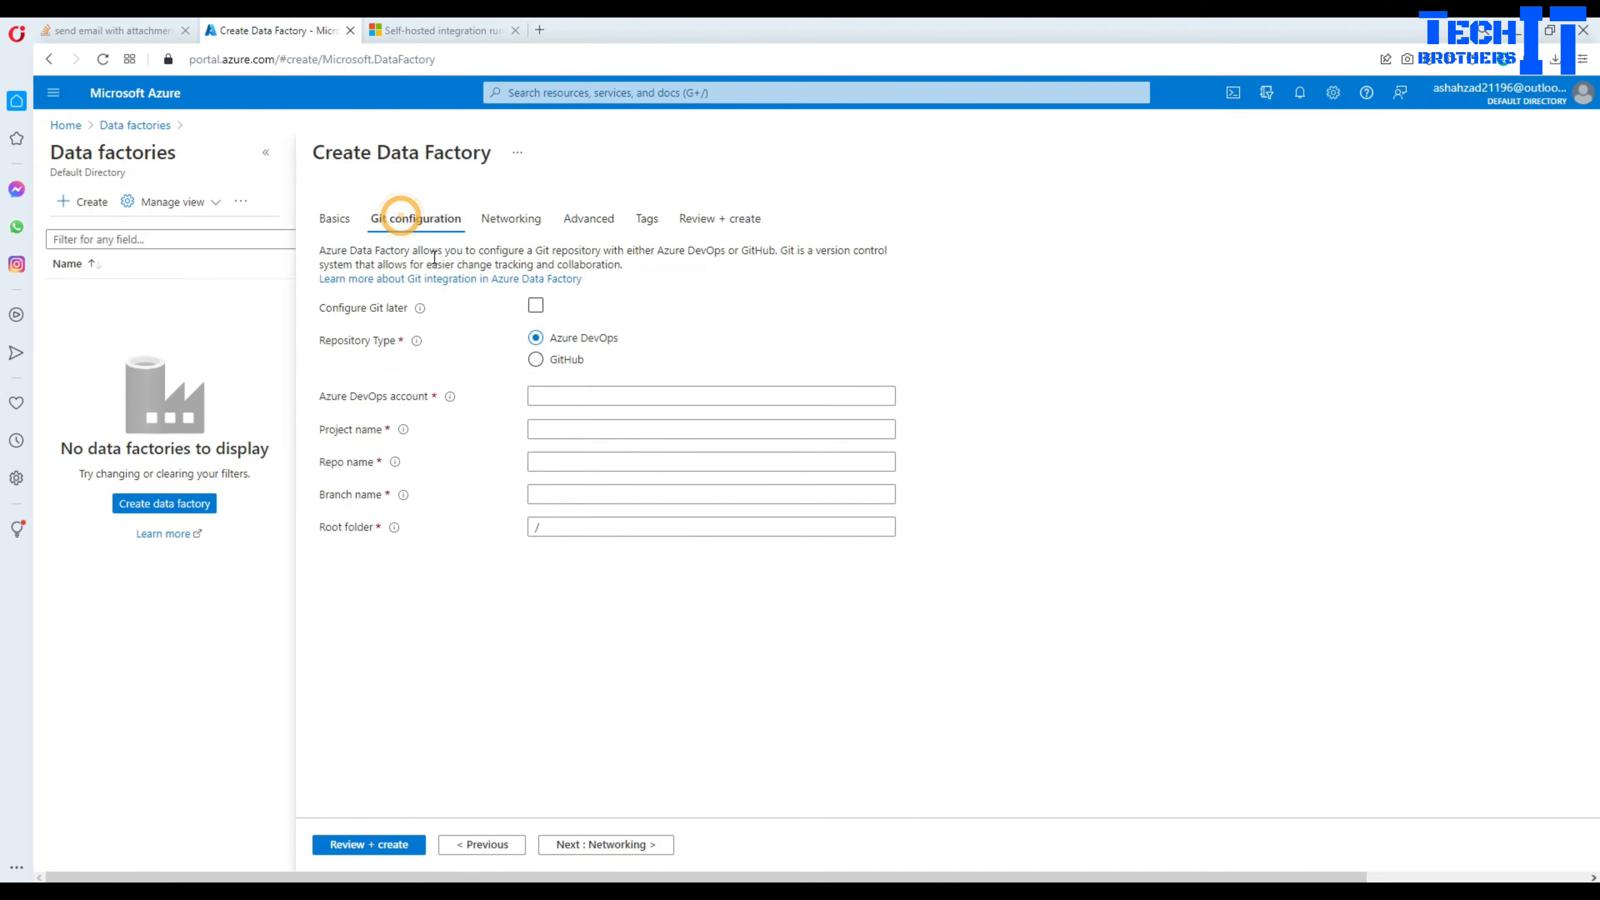
pyautogui.click(535, 305)
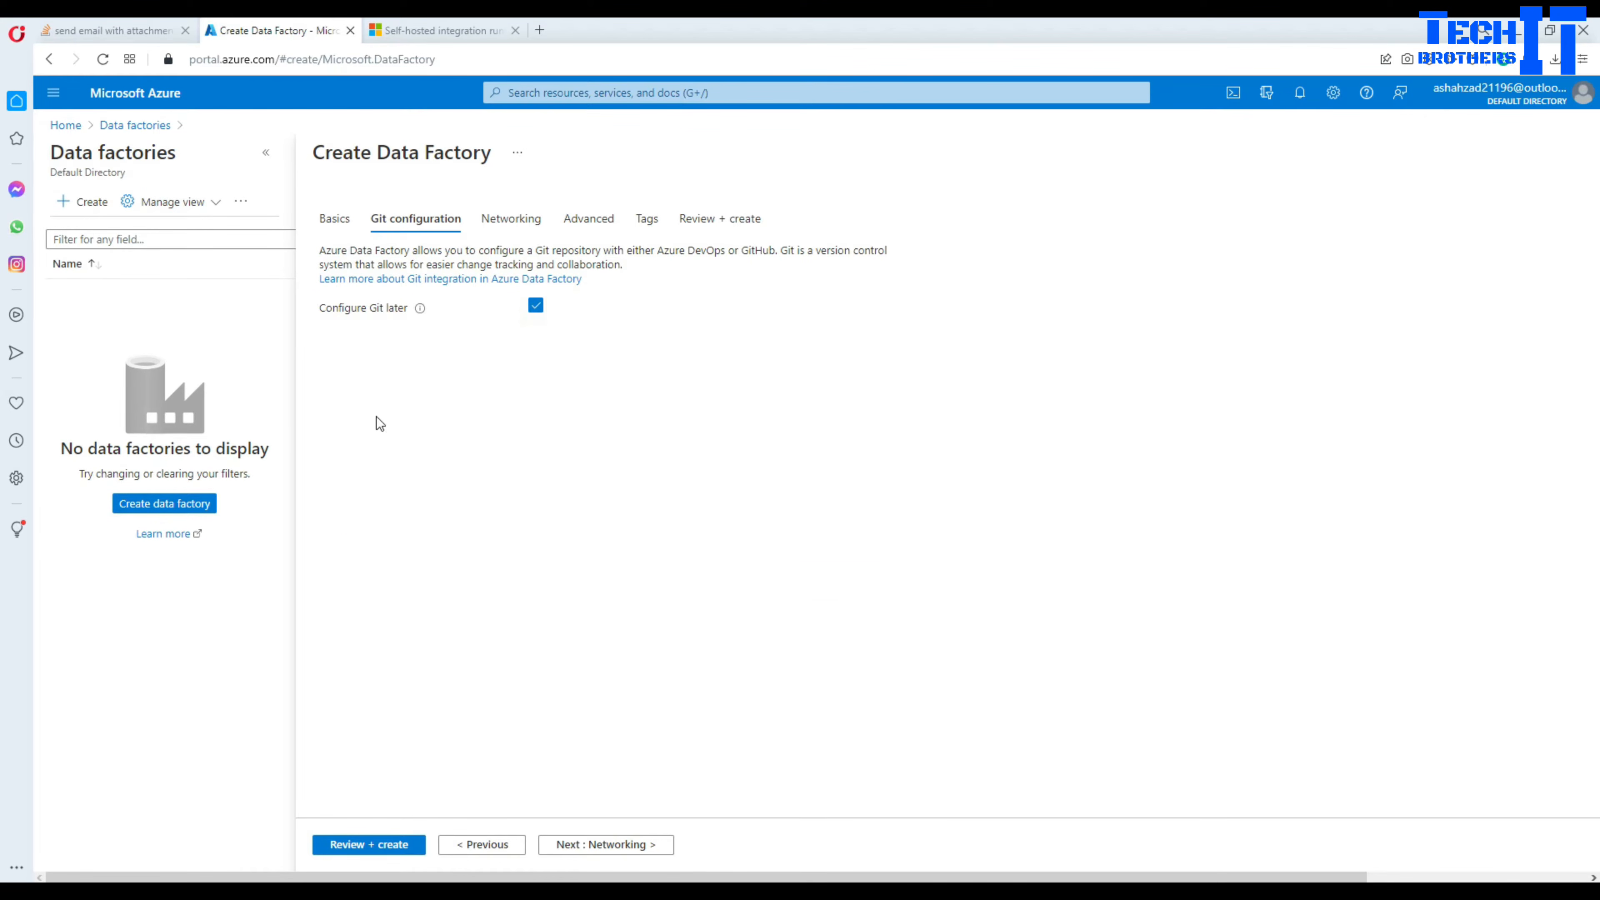
pyautogui.click(366, 845)
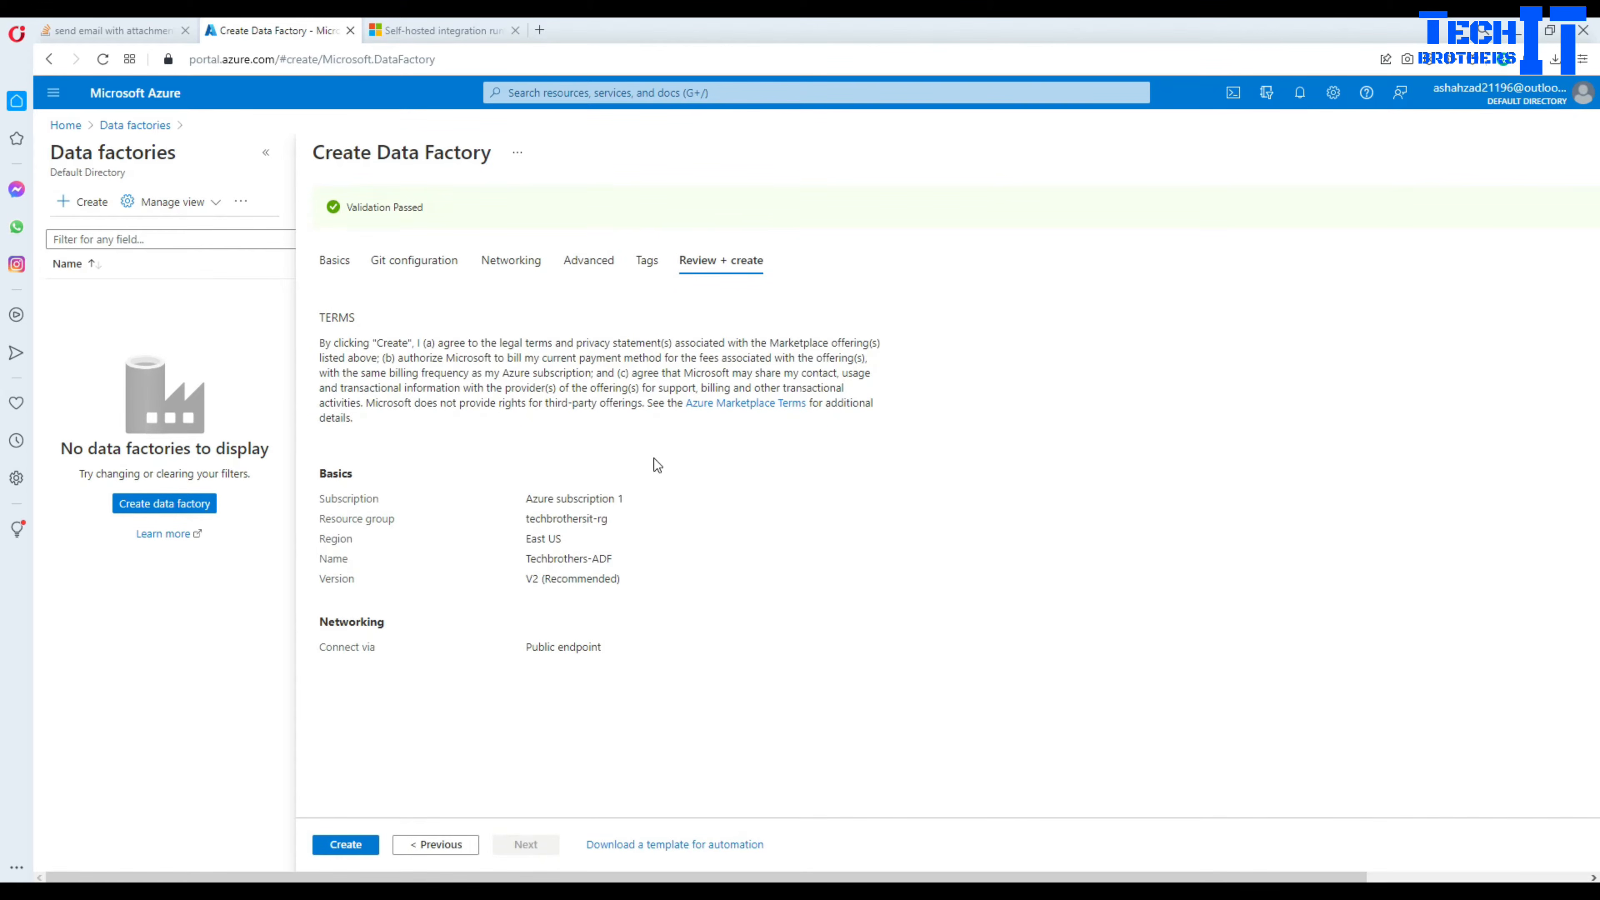
pyautogui.click(351, 843)
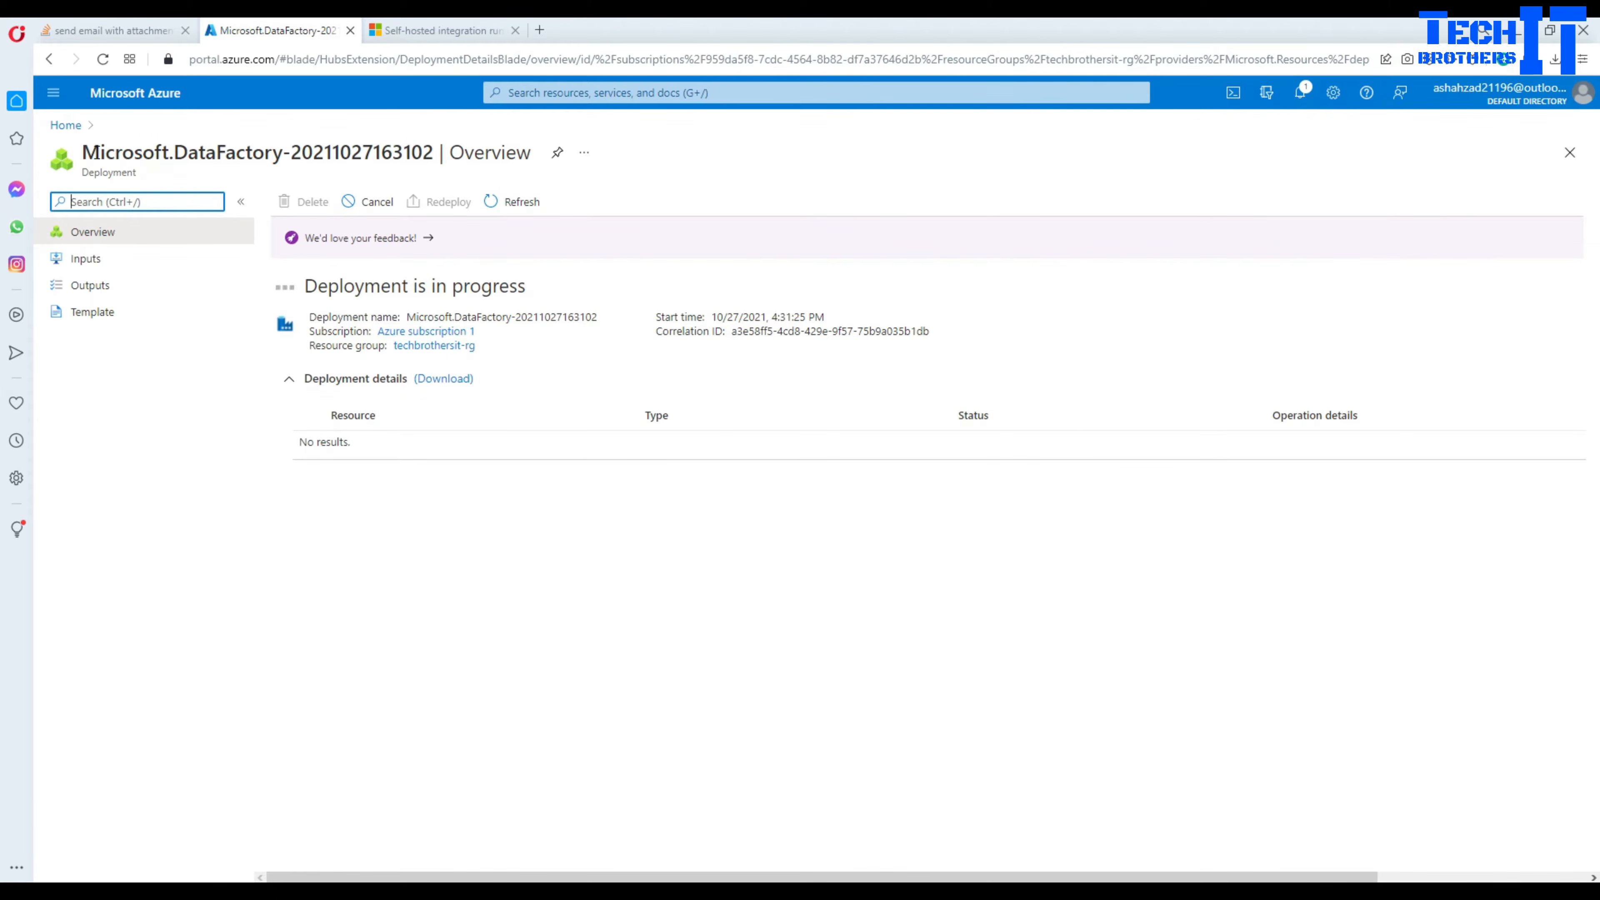
pyautogui.click(67, 127)
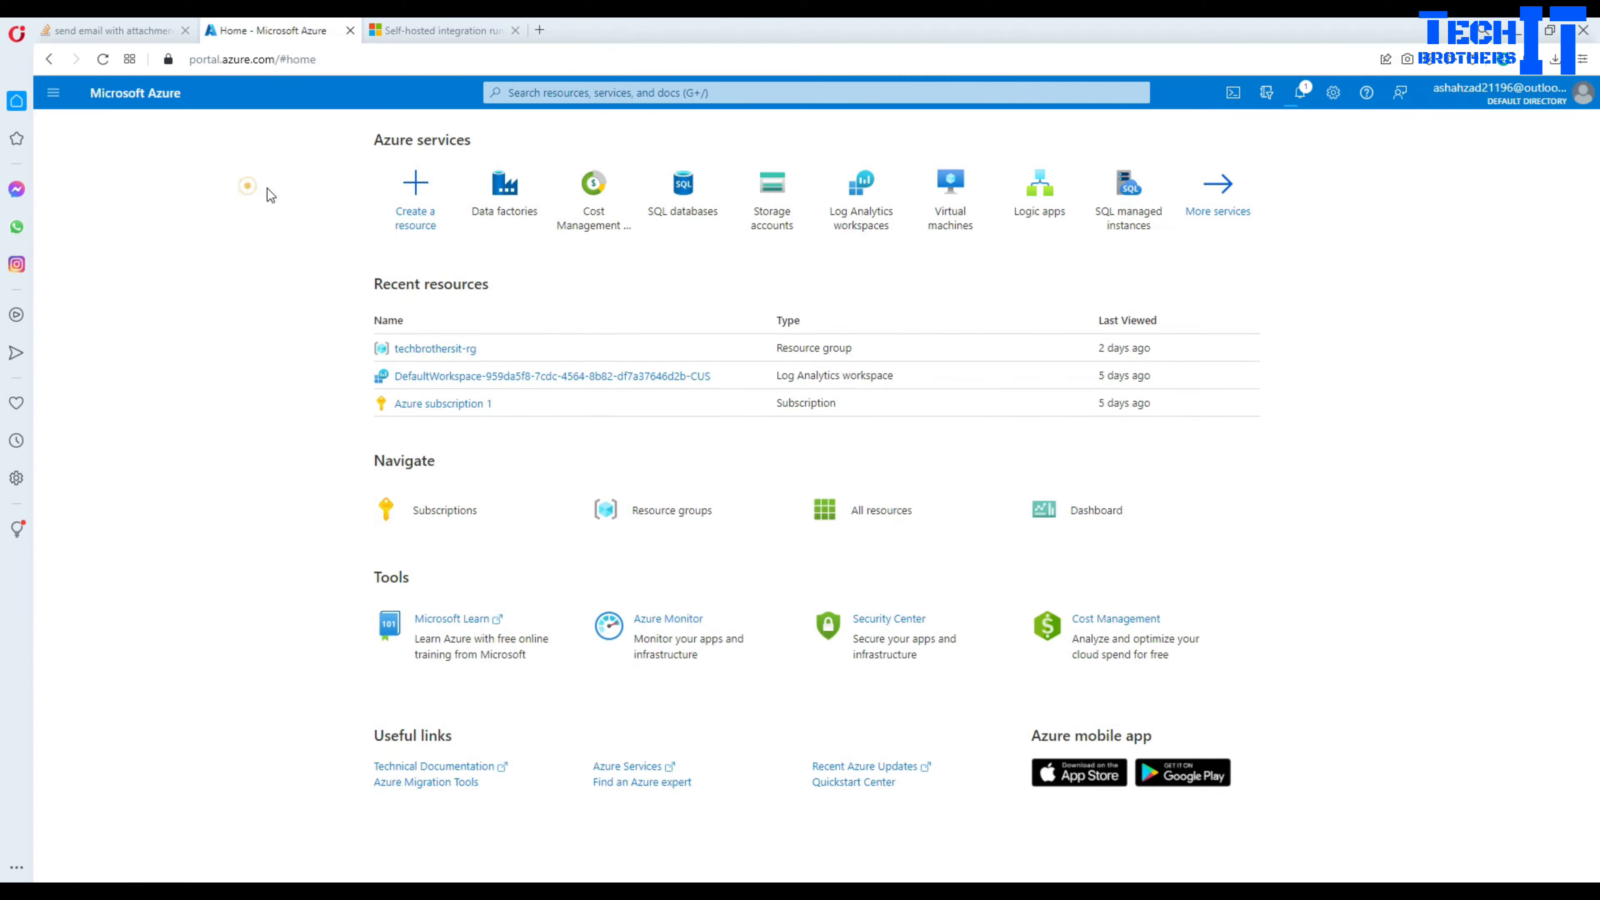
# Start creating a new Azure virtual machine in resource group techbrothersit-rg.
pyautogui.click(971, 199)
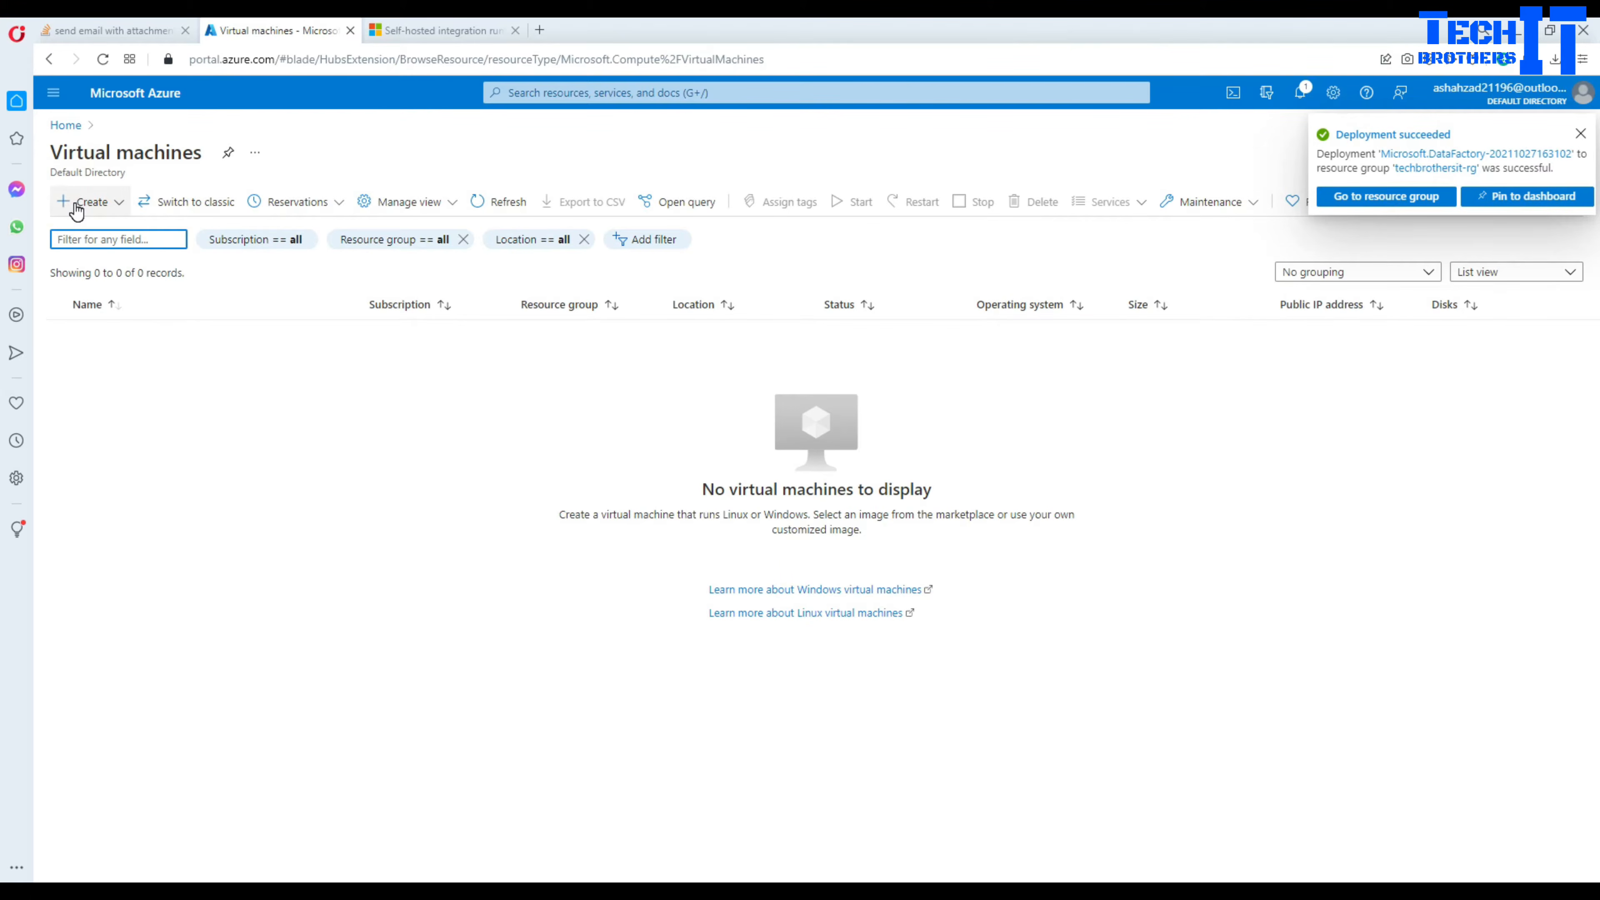
pyautogui.click(77, 207)
pyautogui.click(87, 227)
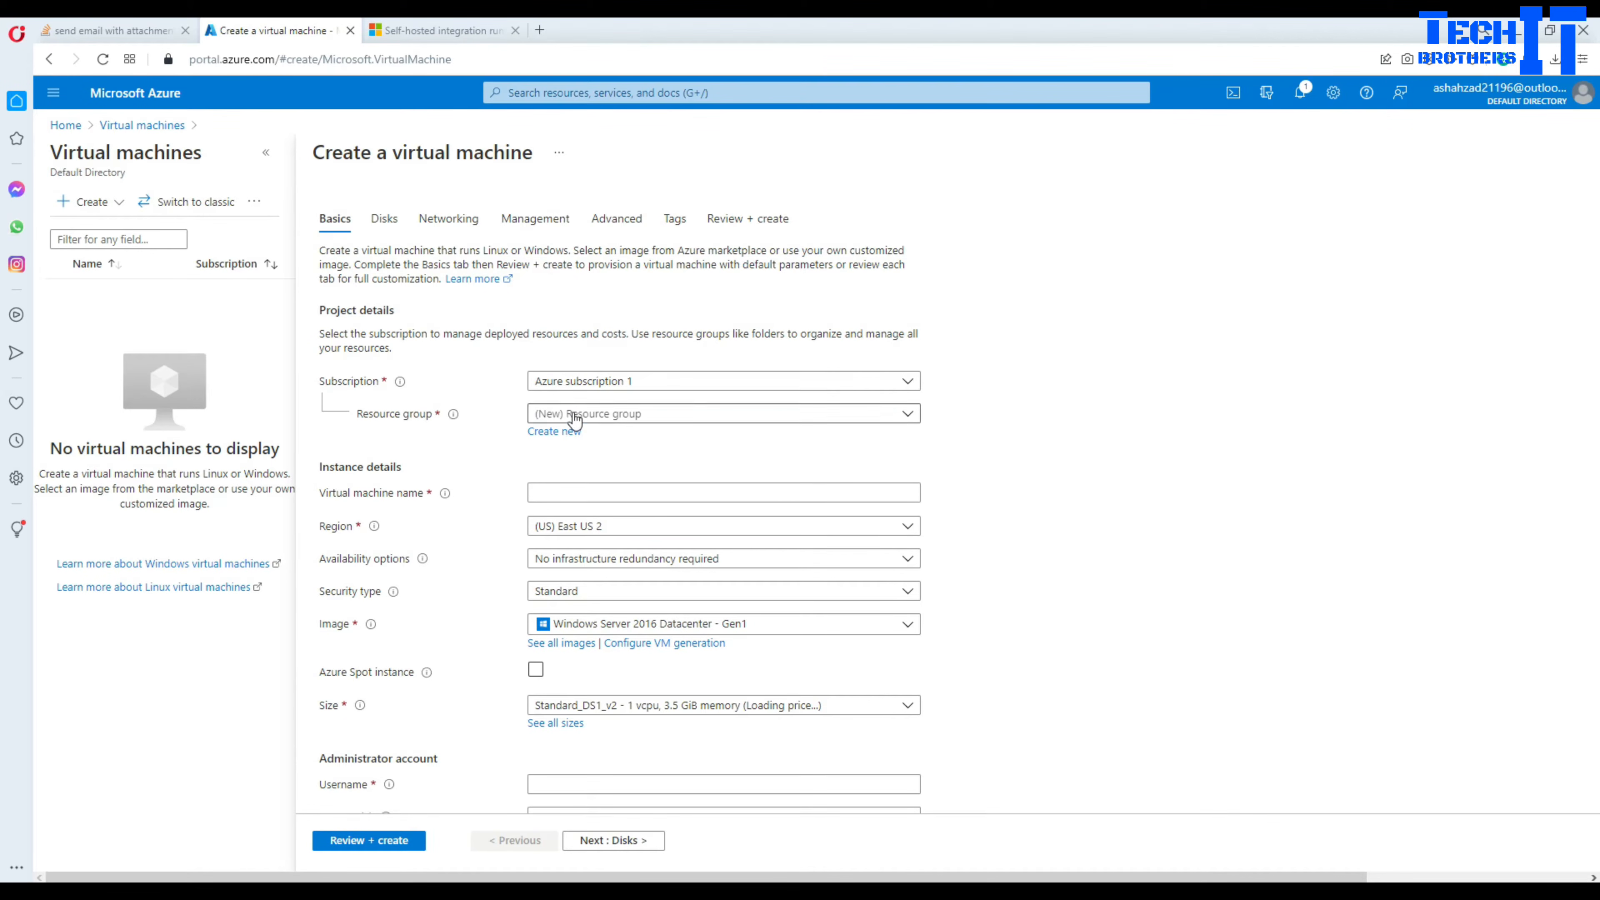
pyautogui.click(544, 413)
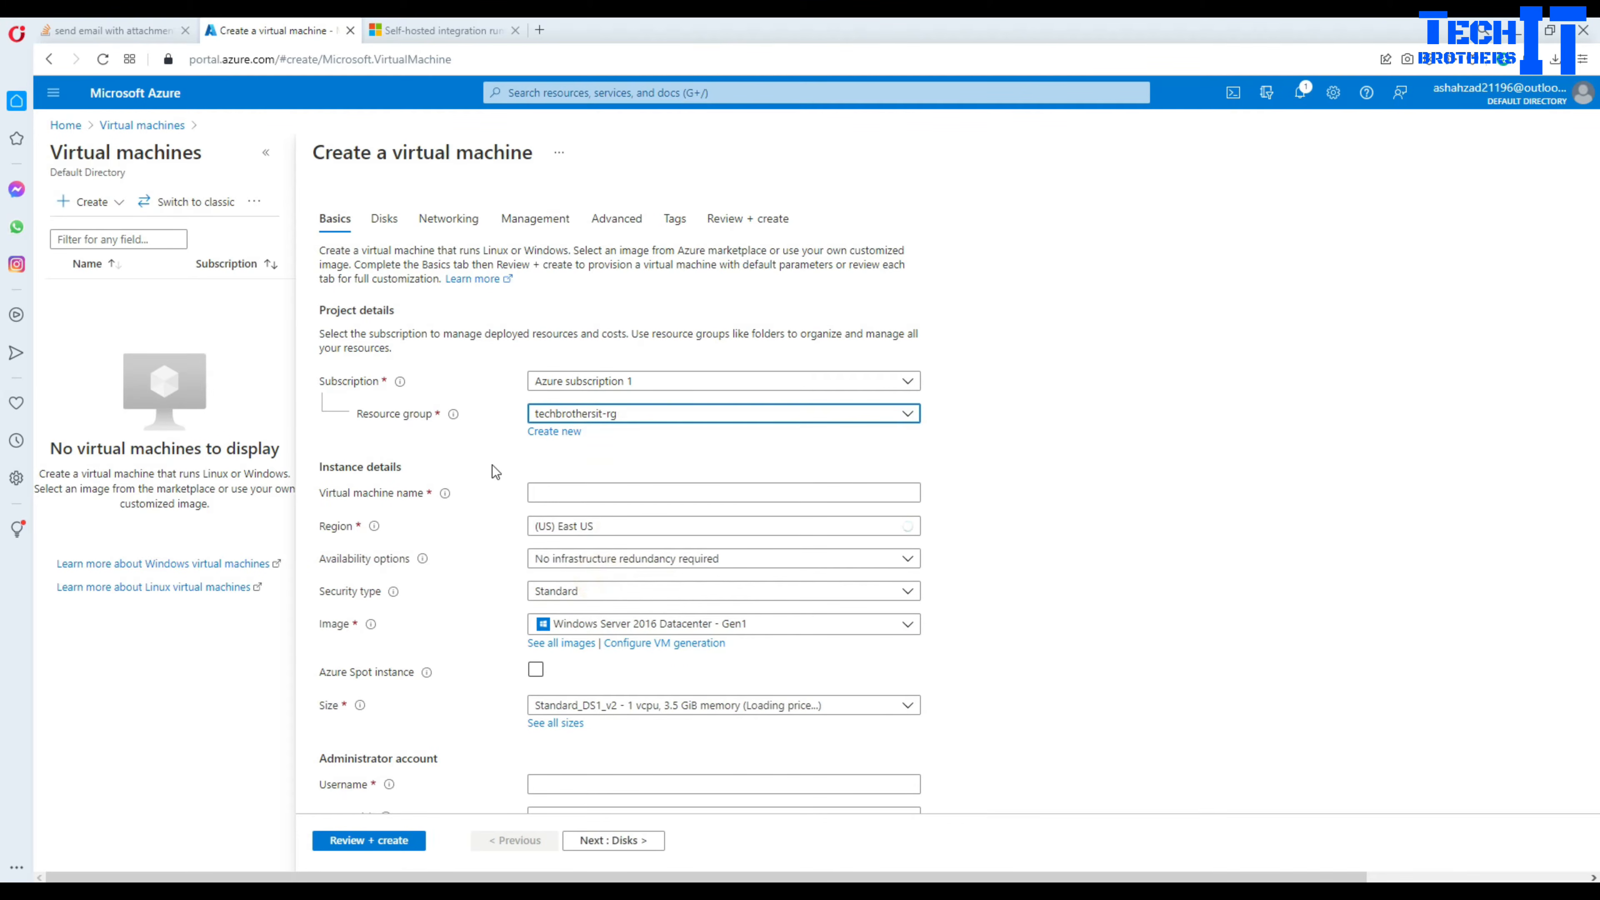
# Name the virtual machine shirvm and choose size Standard_DS1_v2 with 1 vcpu and 3.5 GiB memory.
pyautogui.click(564, 494)
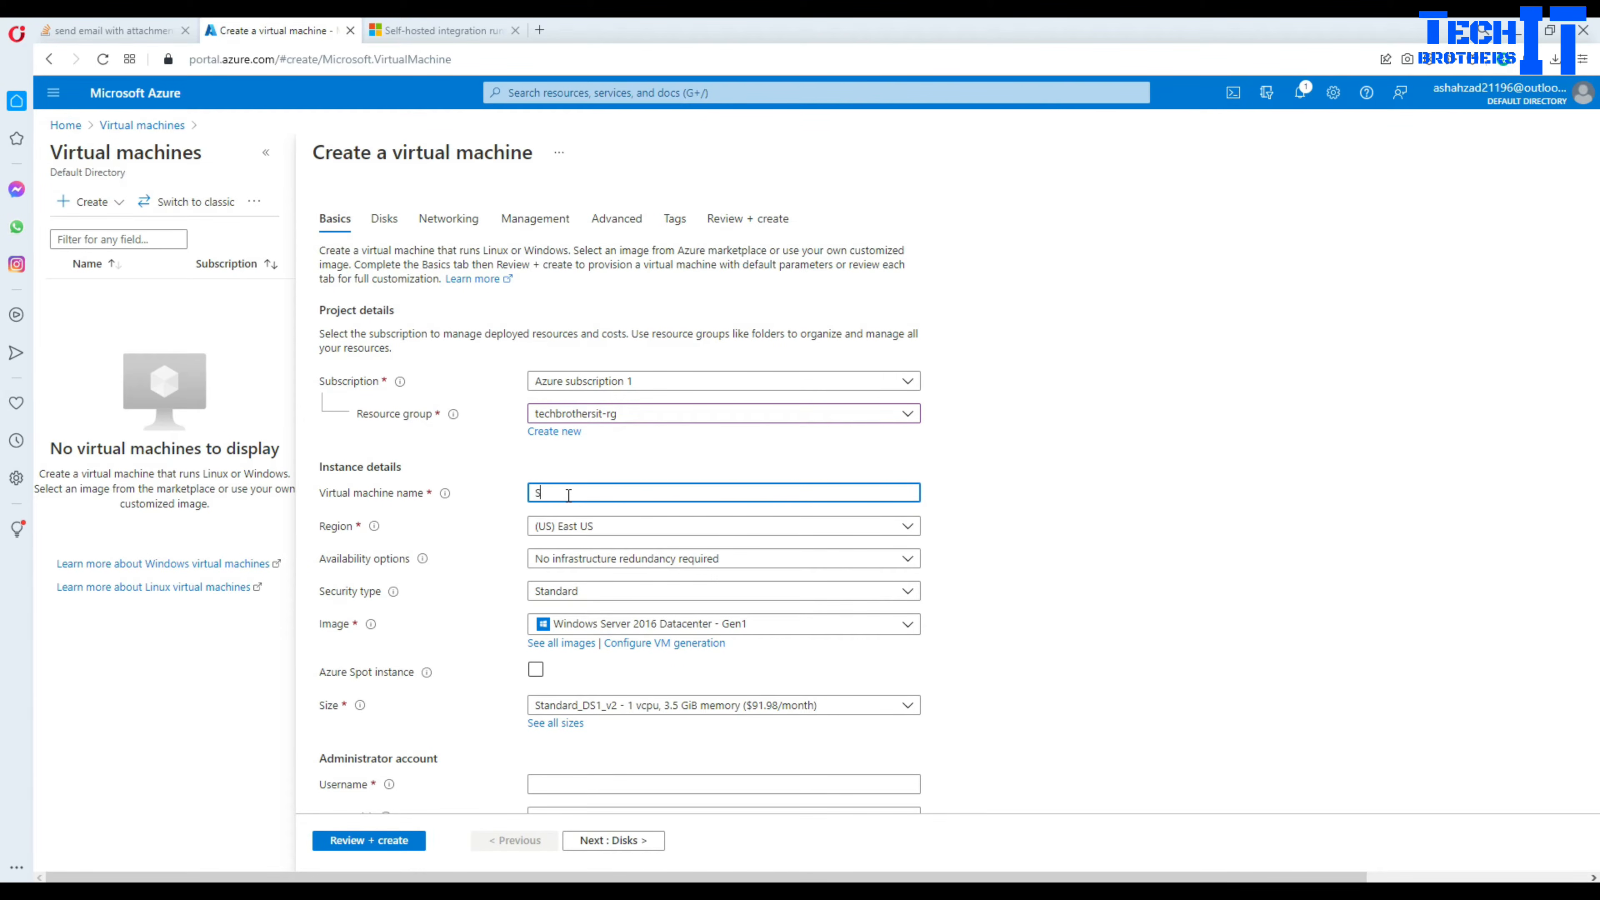
pyautogui.write('shirvm')
pyautogui.scroll(-3, 498, 589)
pyautogui.click(652, 541)
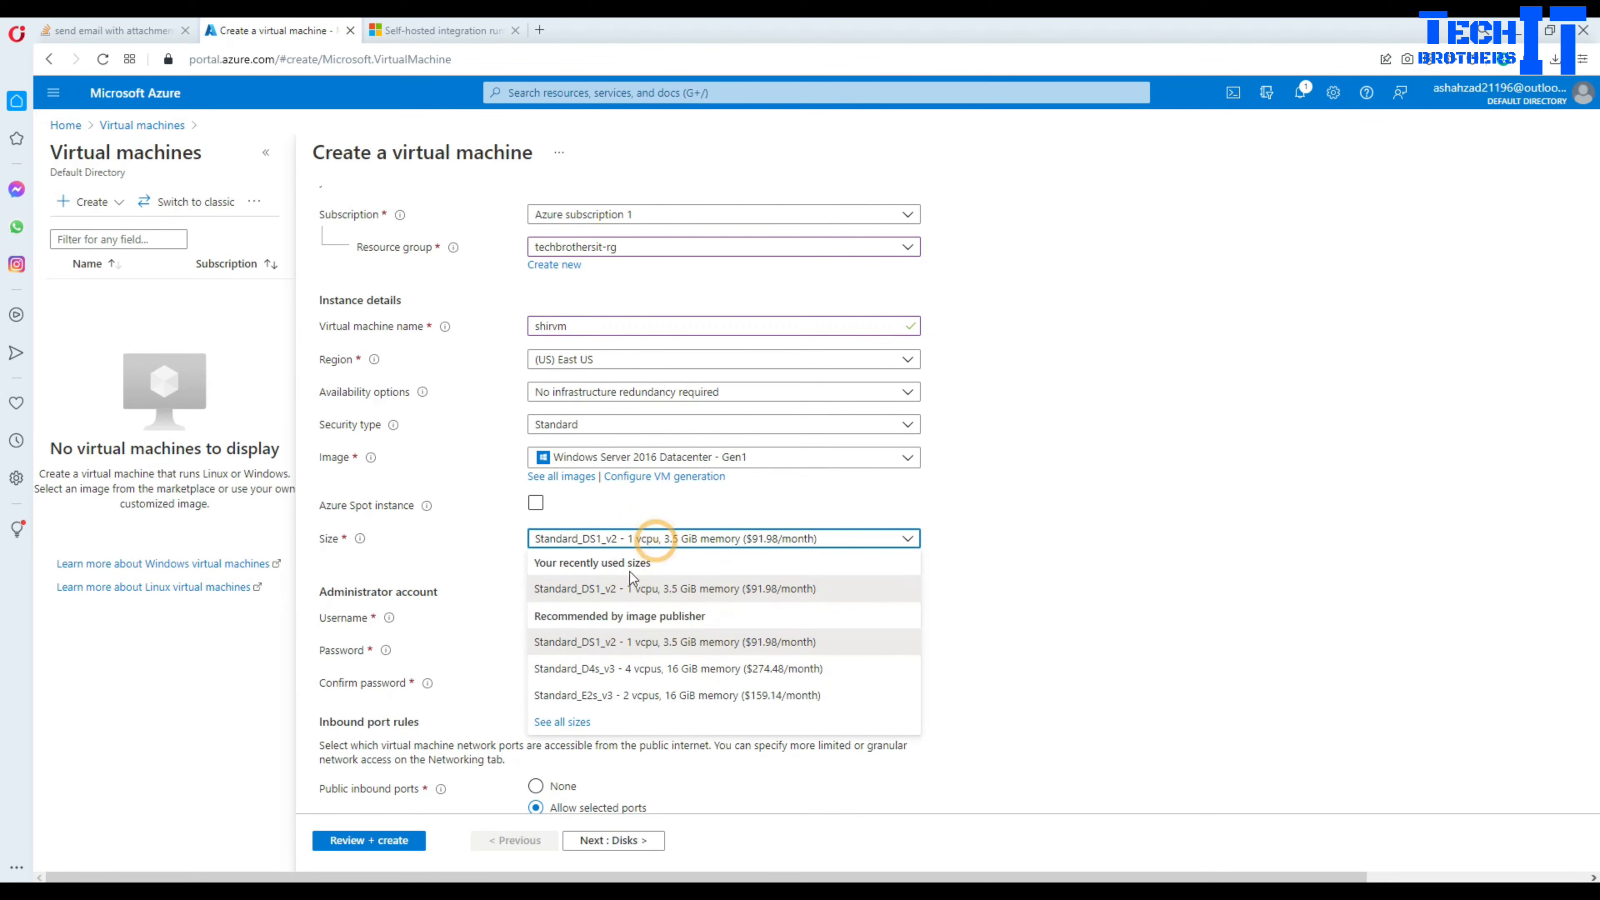
pyautogui.click(642, 595)
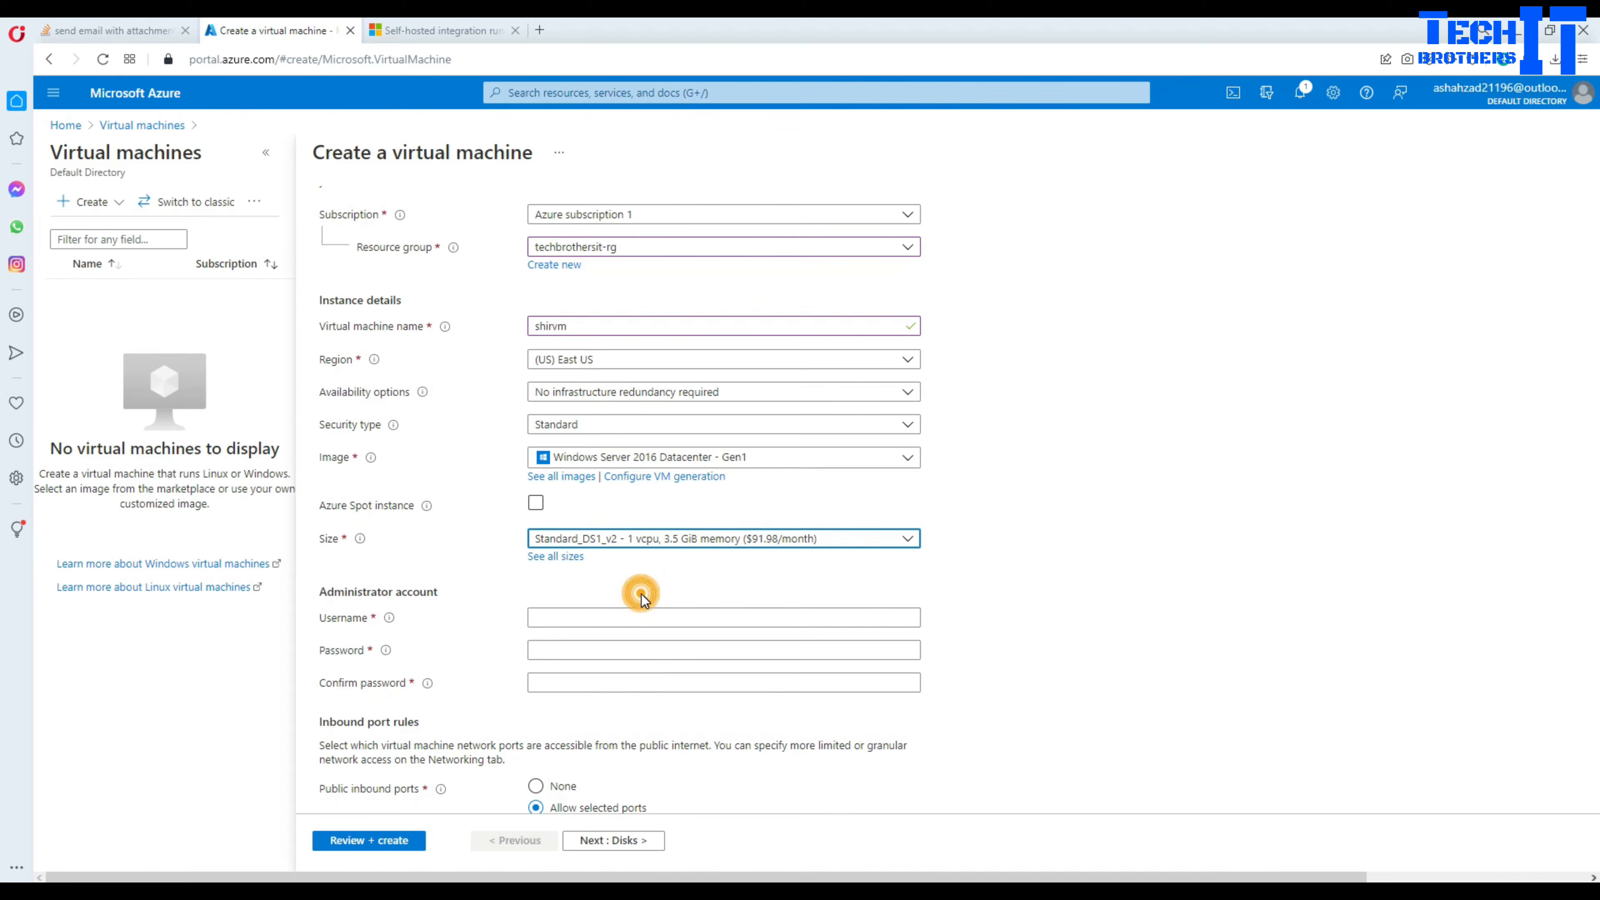
# Set the administrator username to tbuser, then enter and confirm an account password of at least 12 characters.
pyautogui.click(554, 624)
pyautogui.write('tbuse')
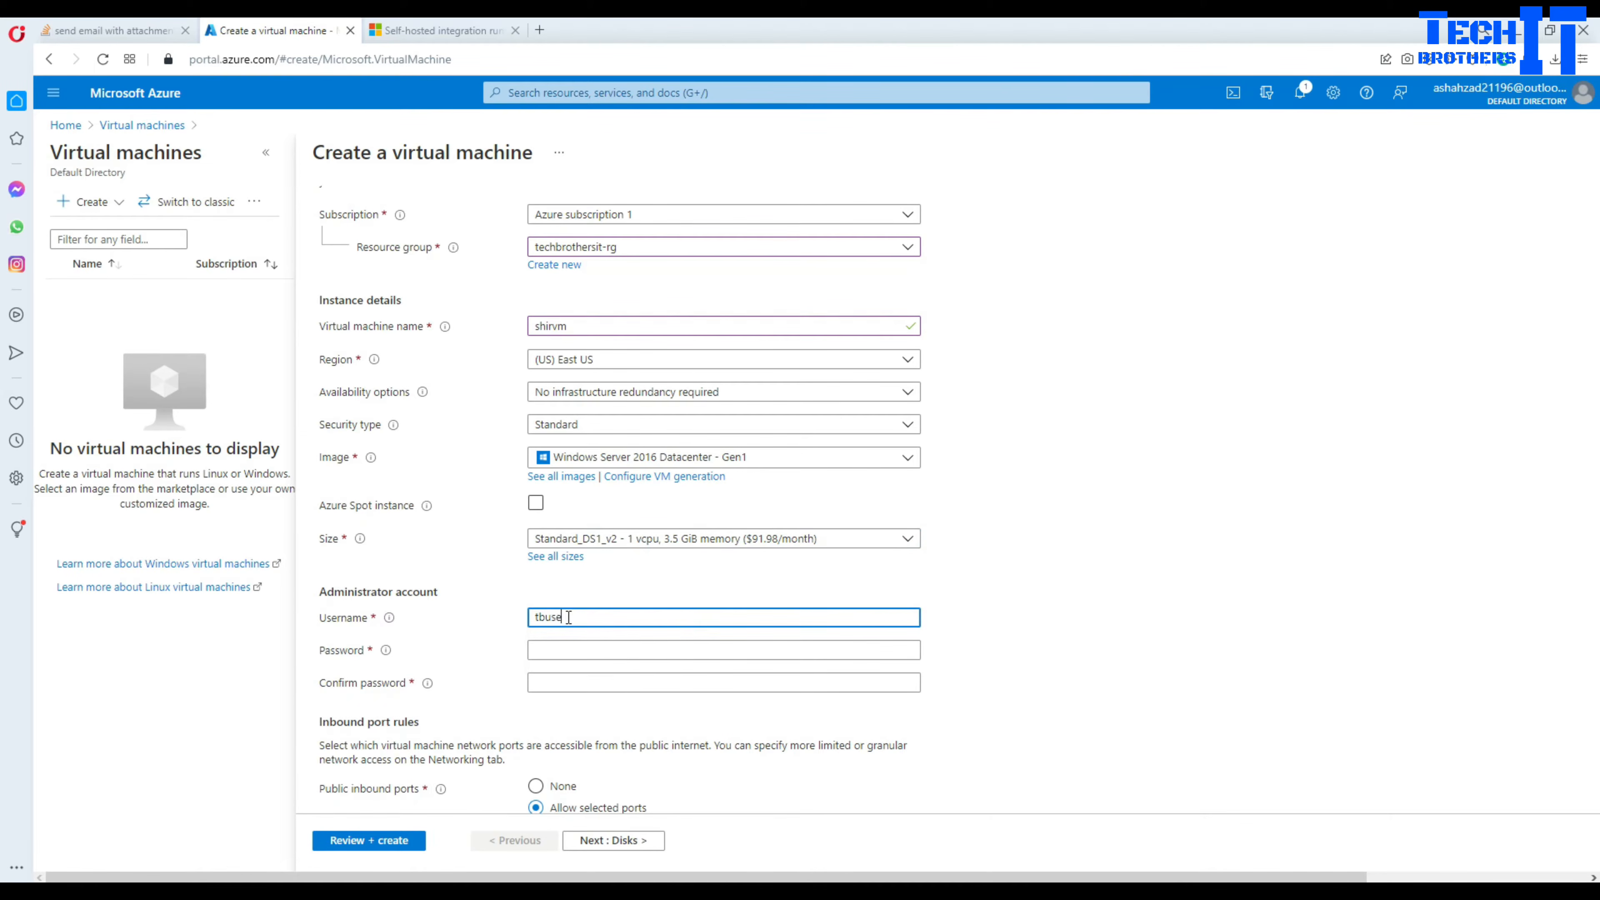
pyautogui.write('r')
pyautogui.press('Tab')
pyautogui.write('••••')
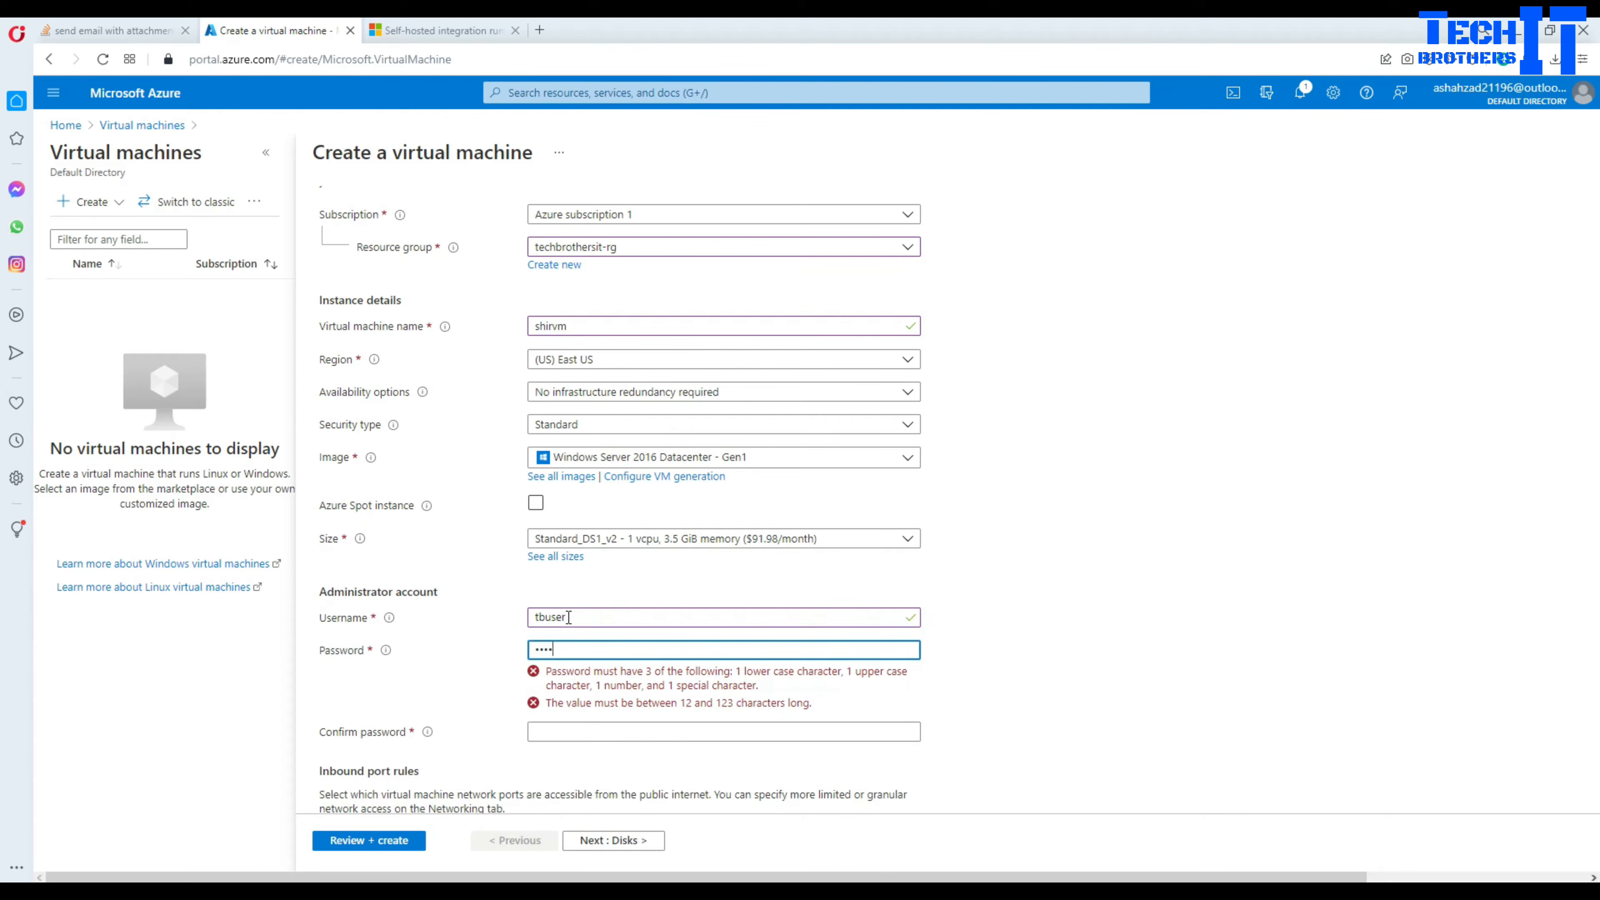
pyautogui.press('Tab')
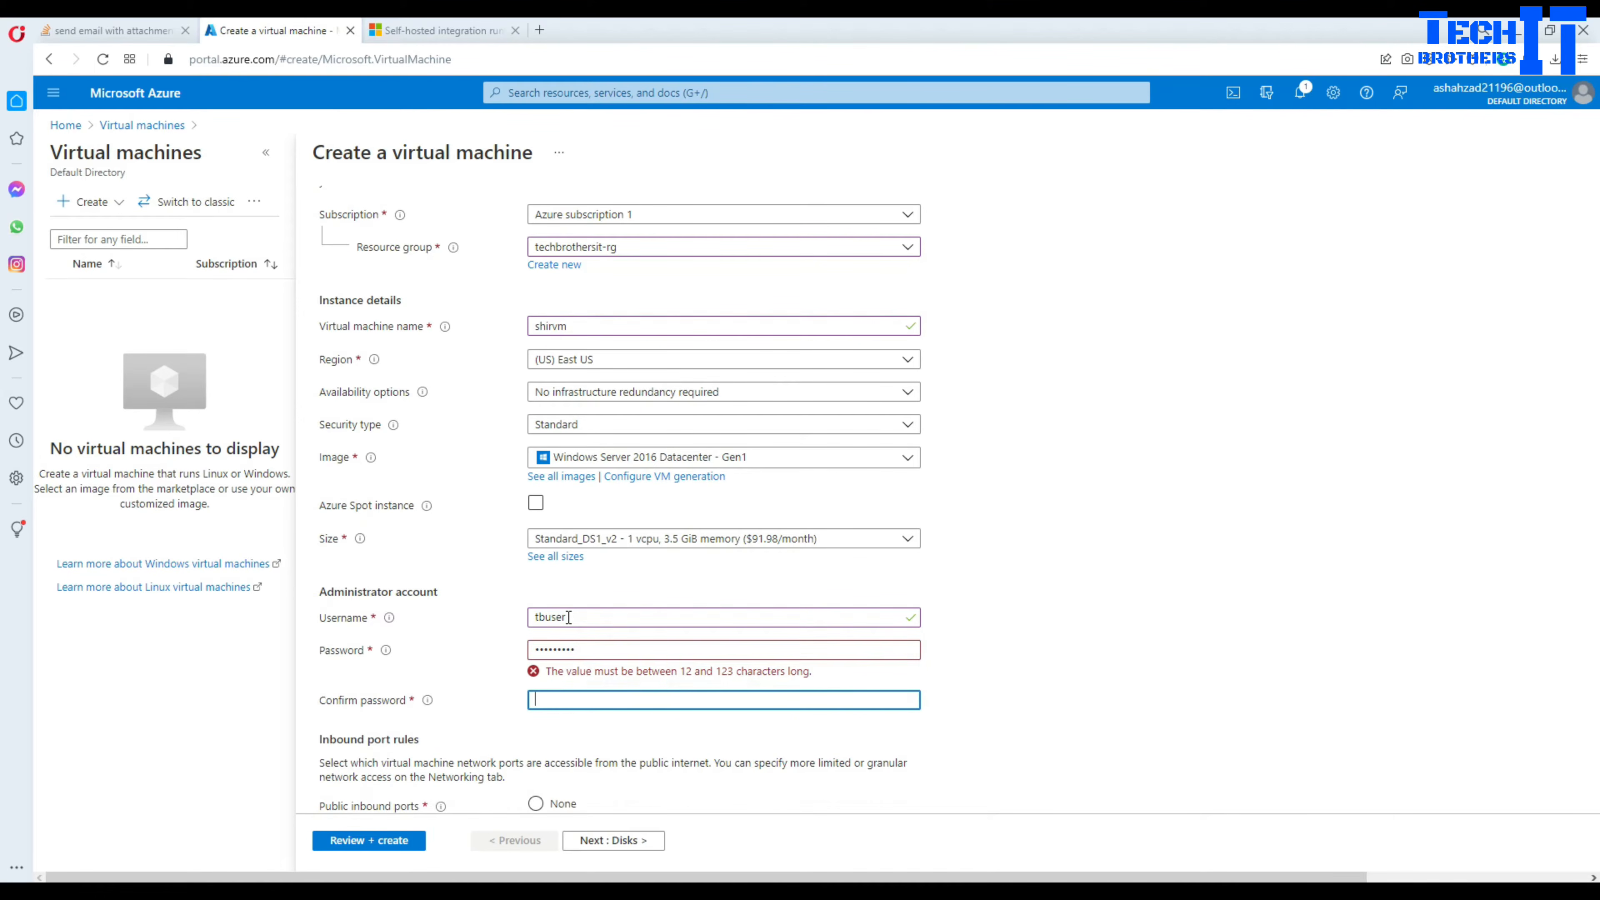
pyautogui.click(618, 641)
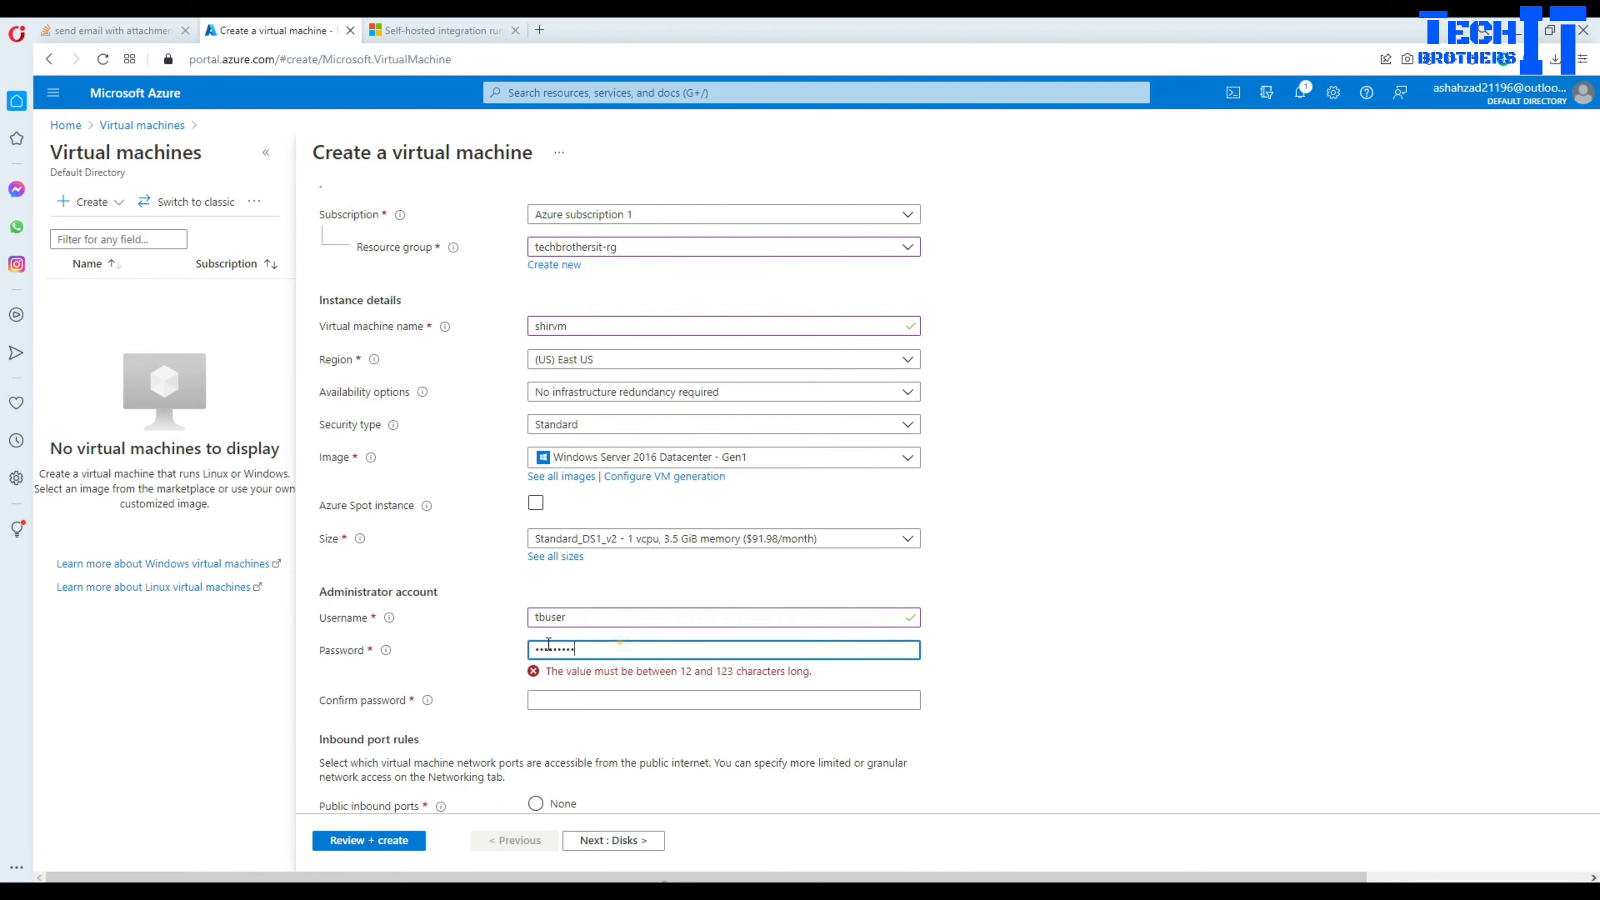
pyautogui.doubleClick(619, 641)
pyautogui.press('BackSpace')
pyautogui.write('••••••••••••••')
pyautogui.press('Tab')
pyautogui.write('••••••••••••••')
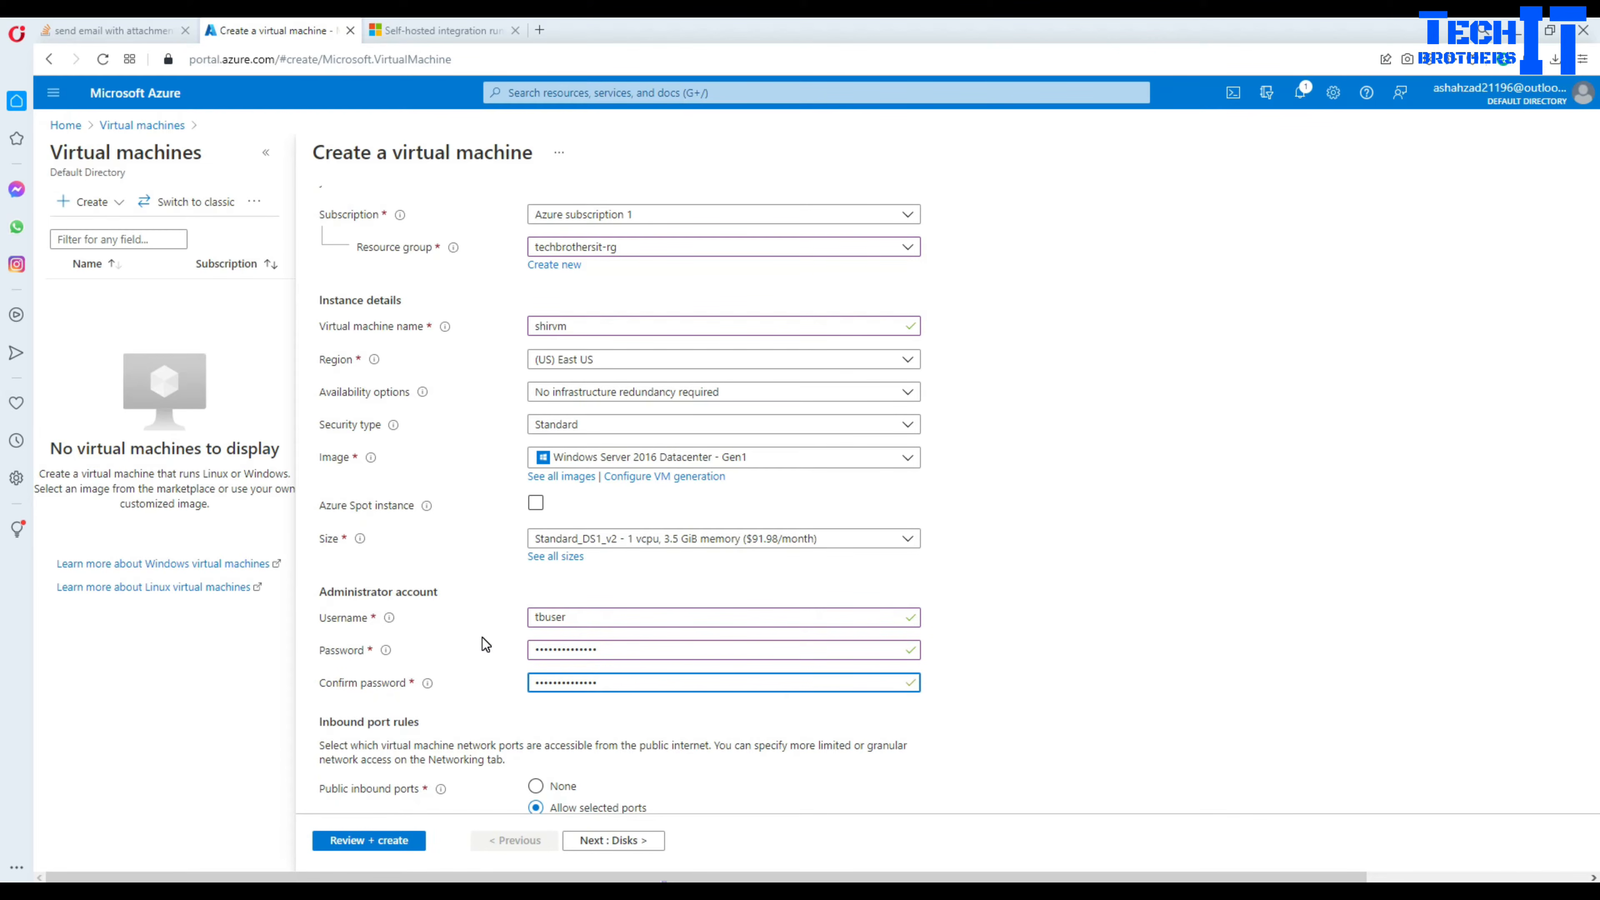
# Keep the remaining default settings, review the virtual machine configuration and create the machine.
pyautogui.scroll(-5, 459, 623)
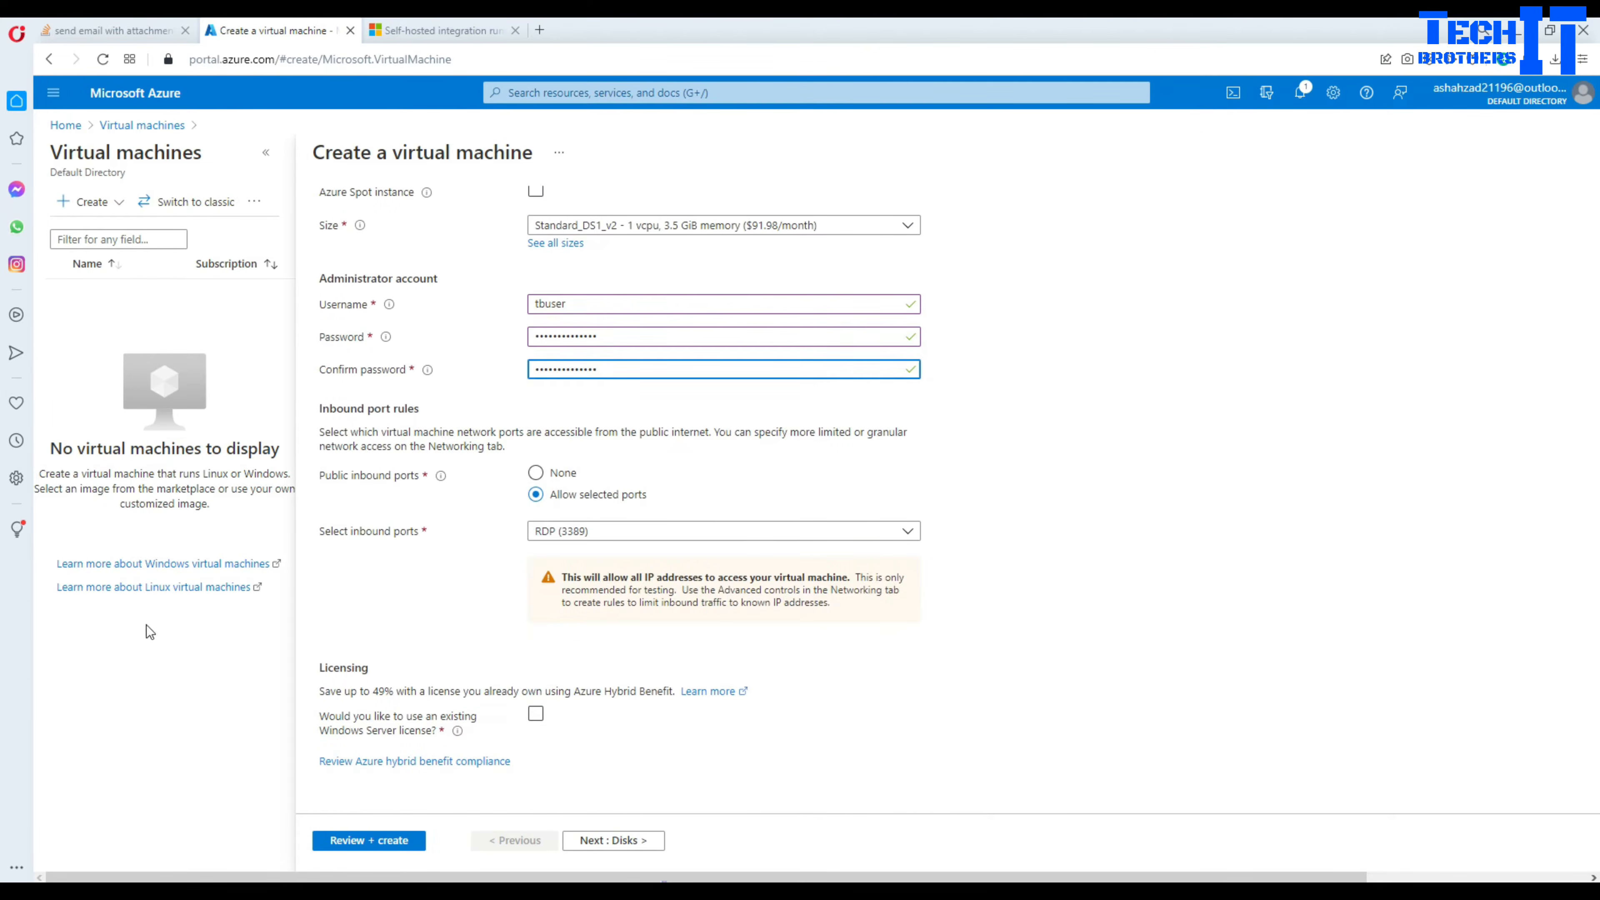
pyautogui.click(410, 843)
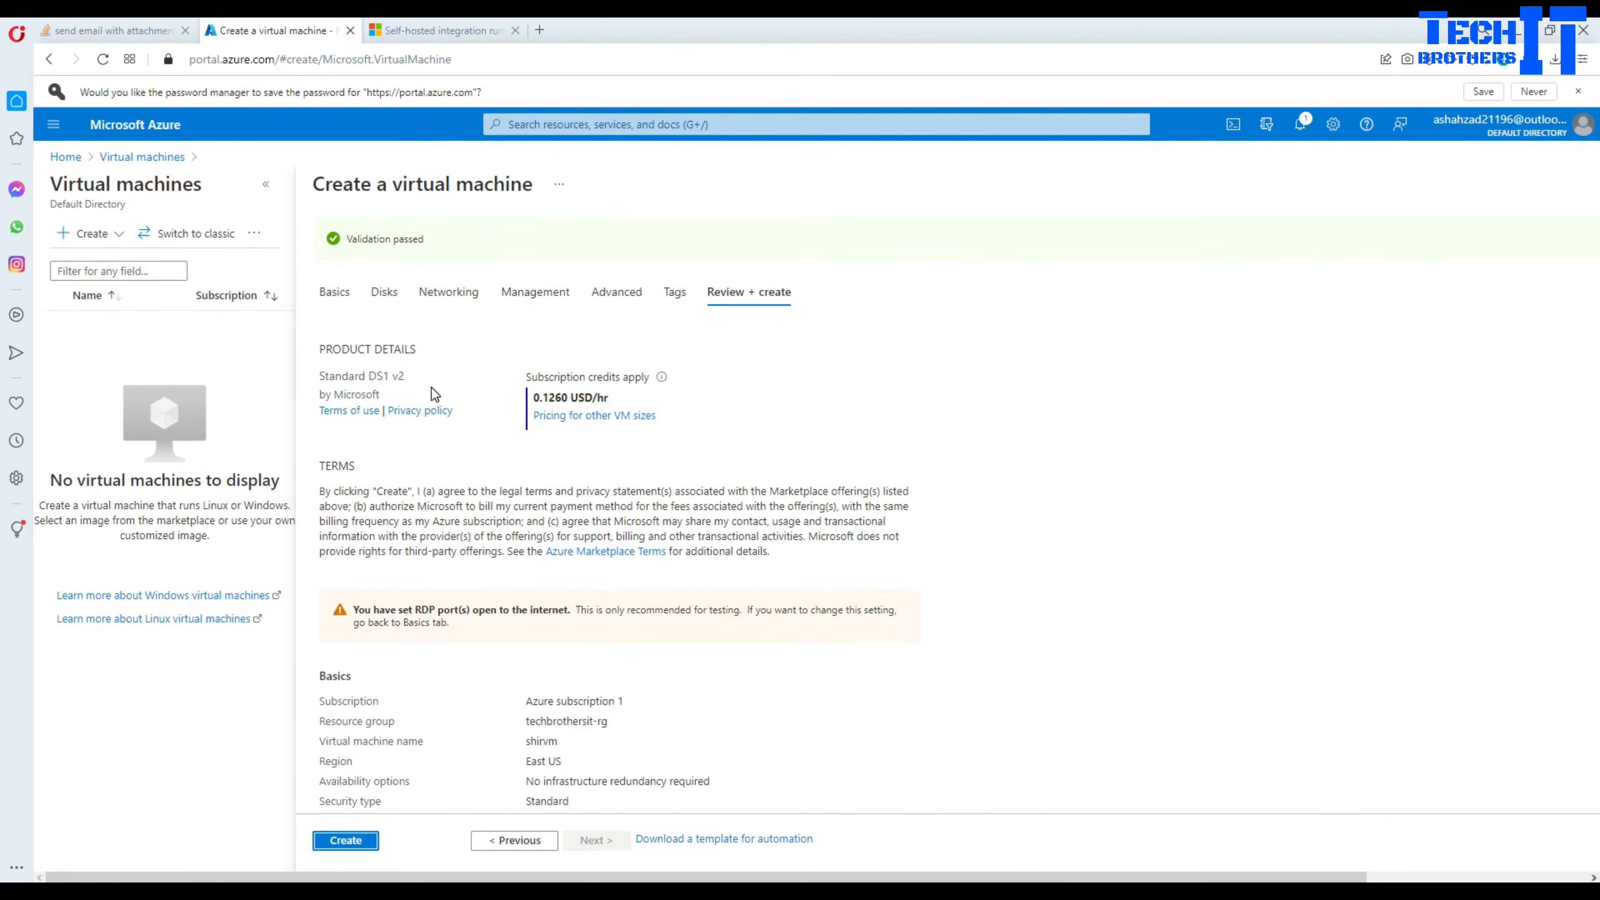
pyautogui.scroll(-5, 434, 397)
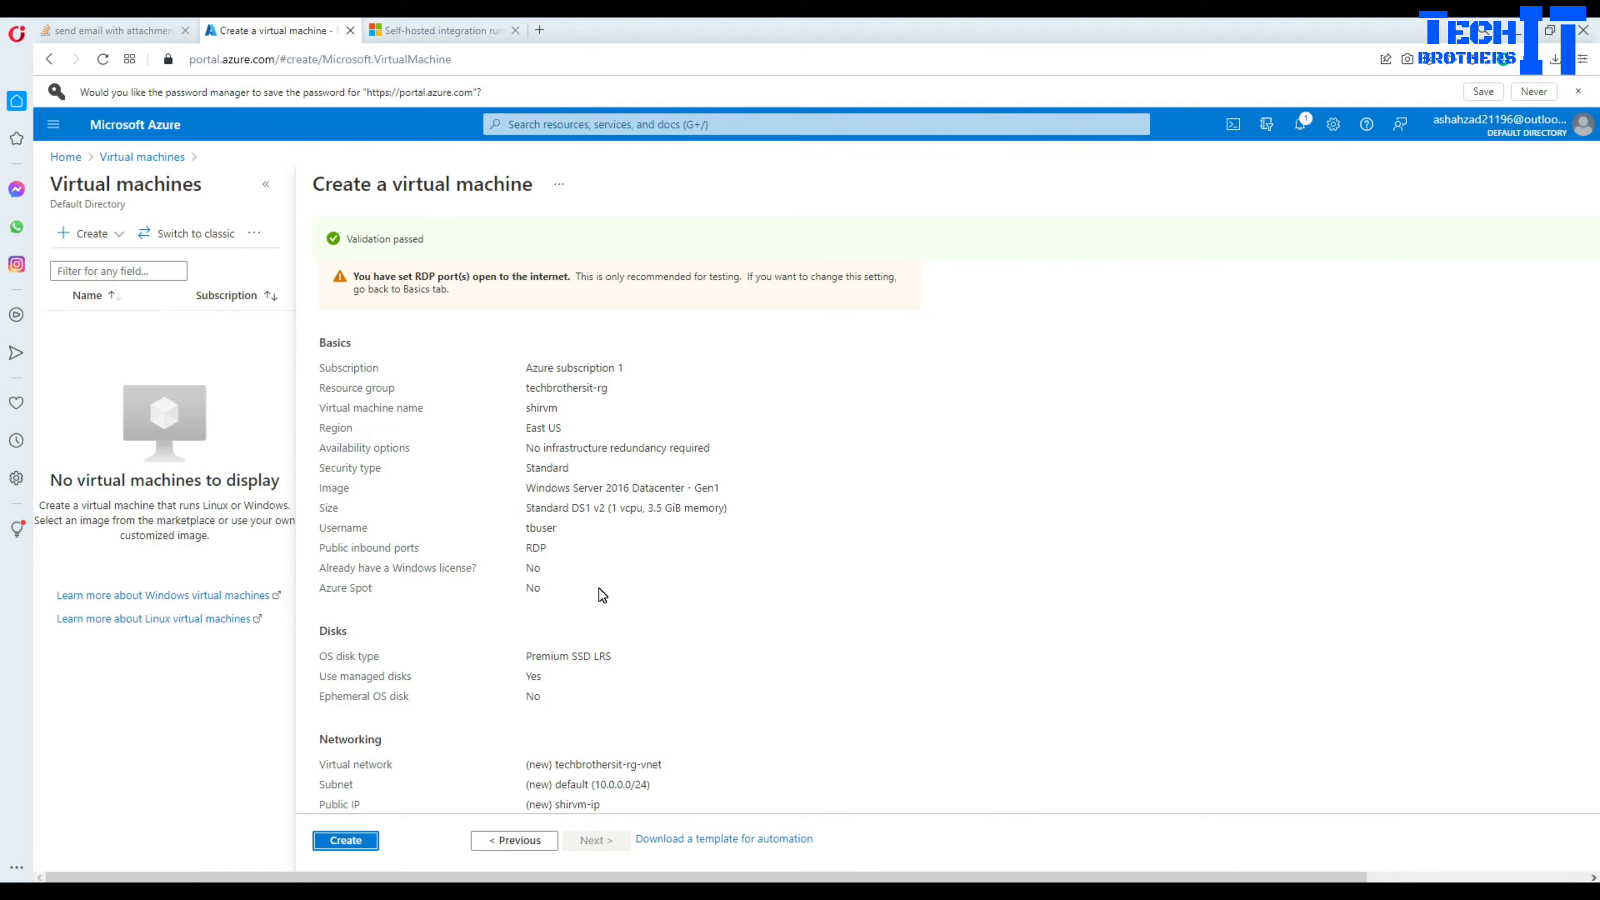
pyautogui.scroll(-5, 603, 596)
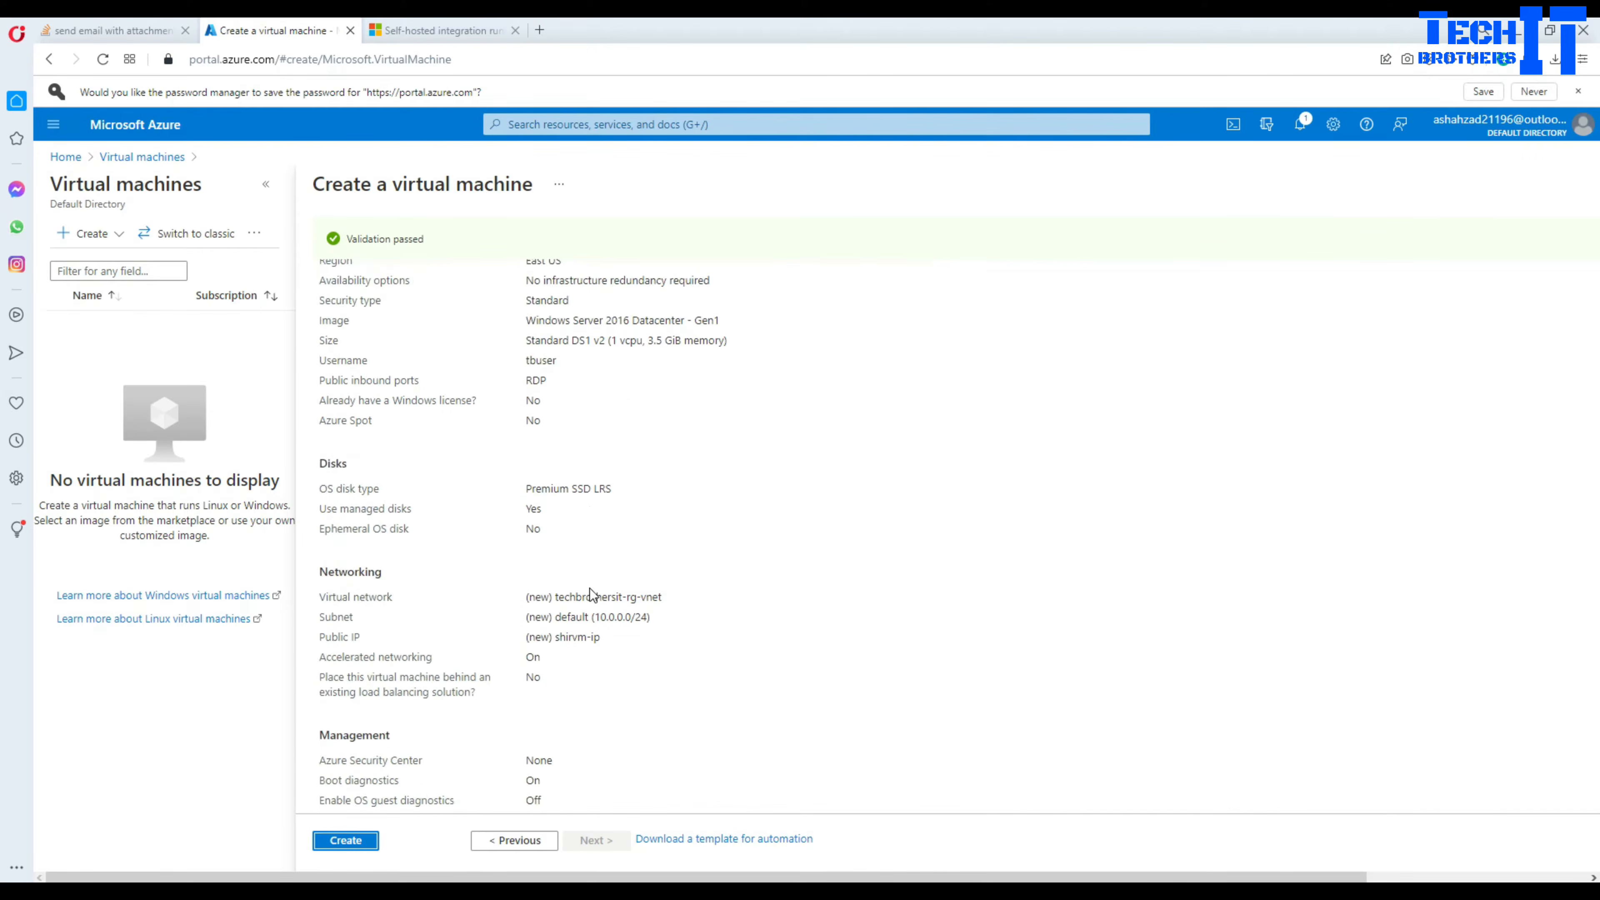
pyautogui.click(361, 842)
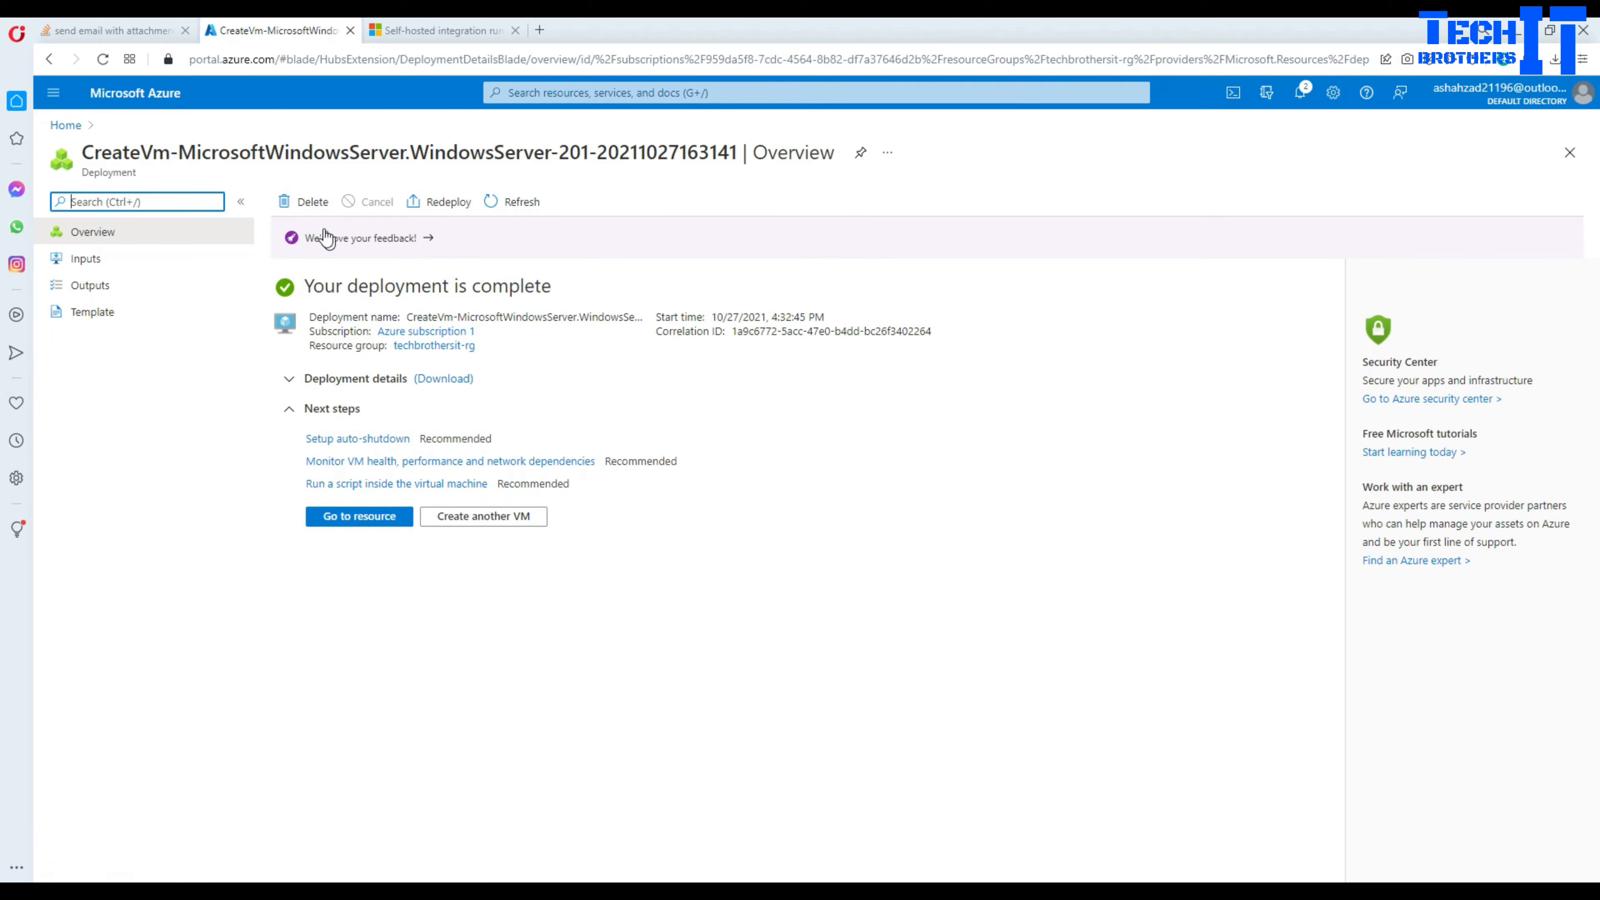
# Go to the deployed shirvm resource and download its RDP connection file.
pyautogui.click(350, 520)
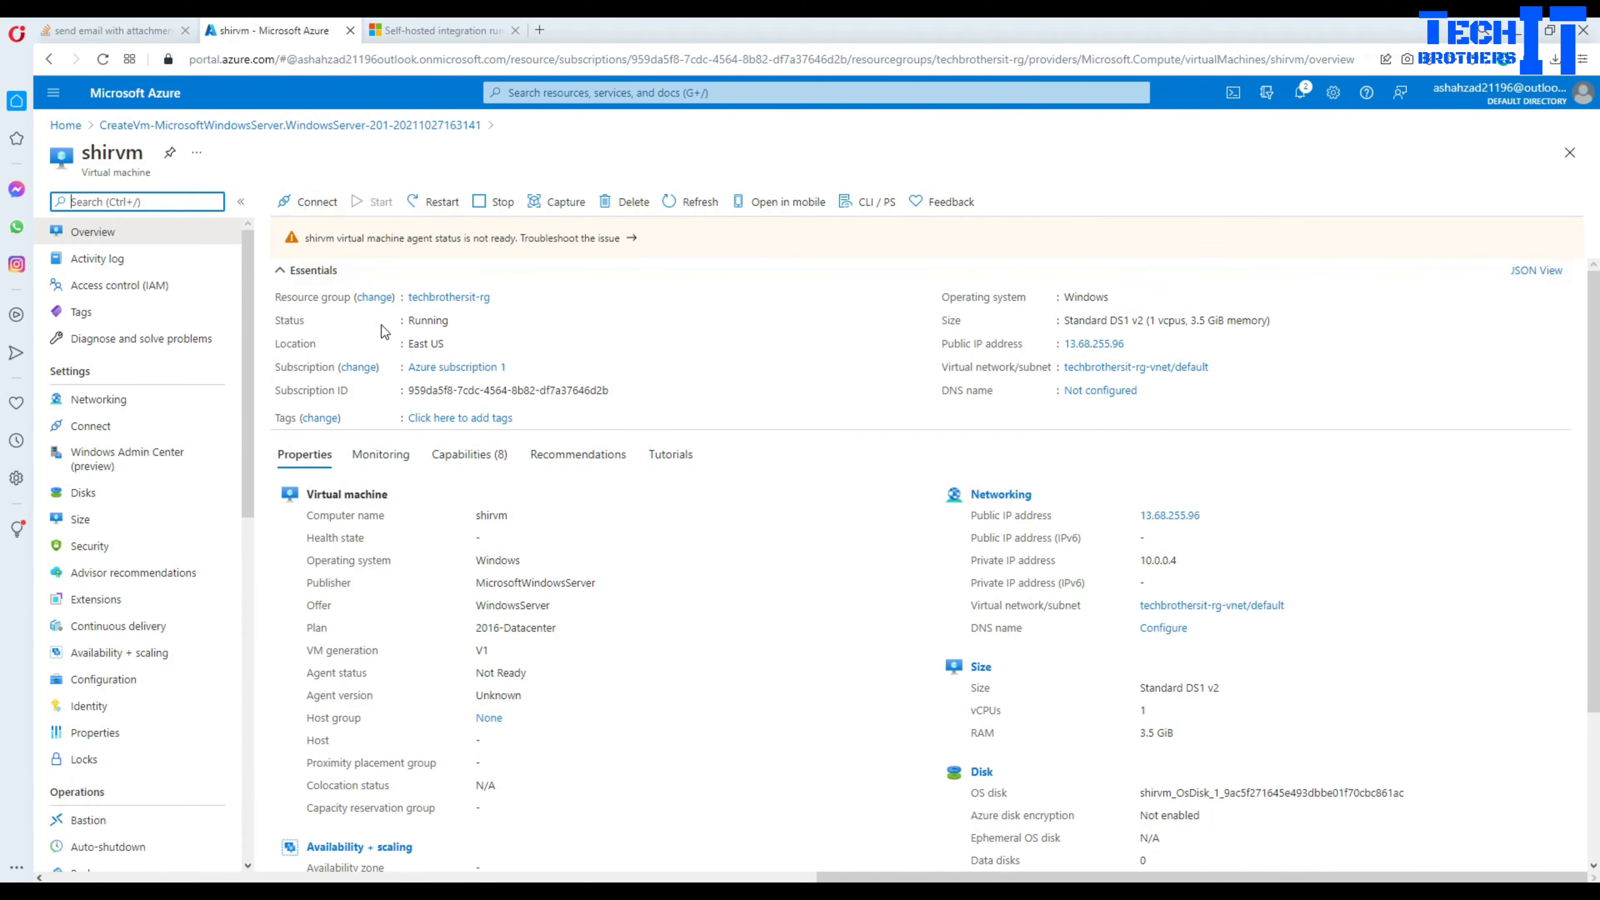
pyautogui.click(313, 208)
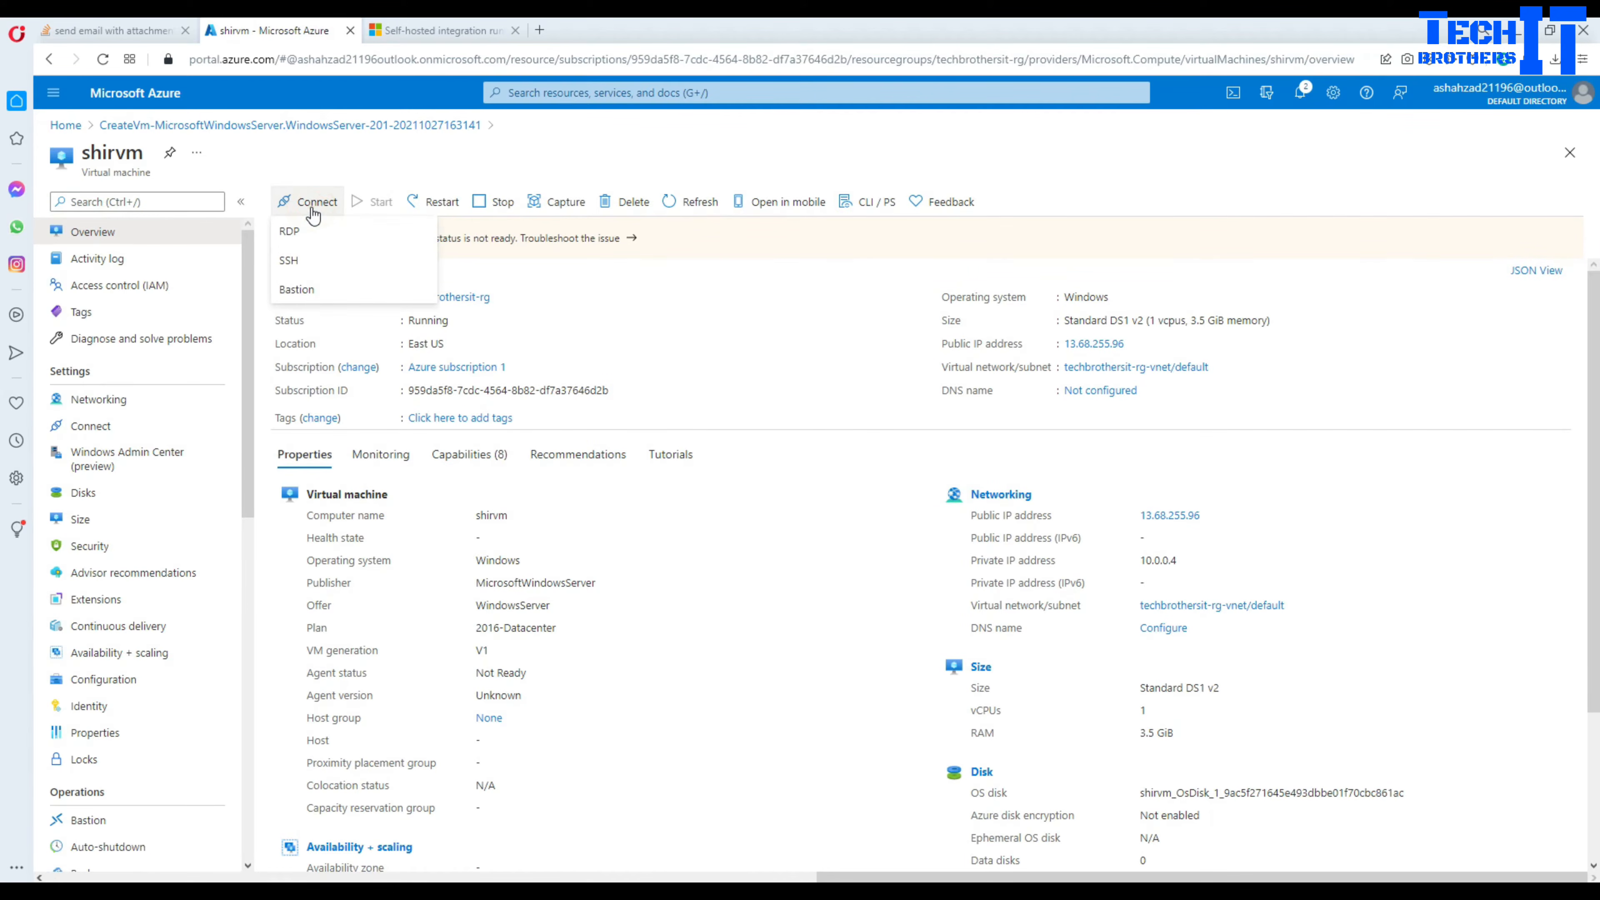
pyautogui.click(289, 233)
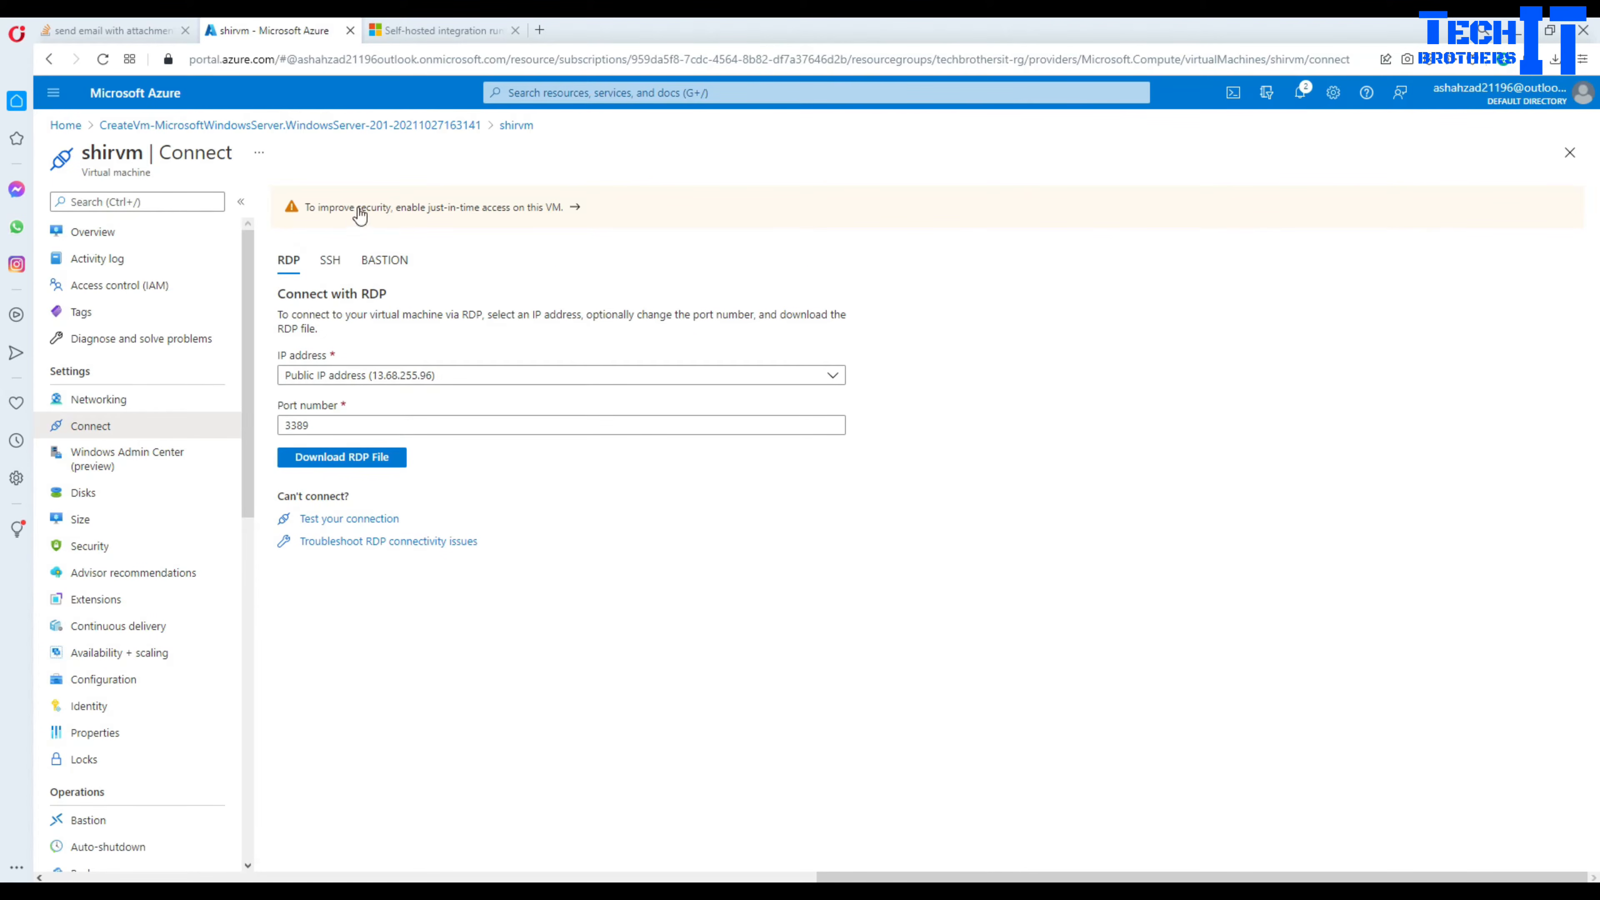
pyautogui.click(340, 459)
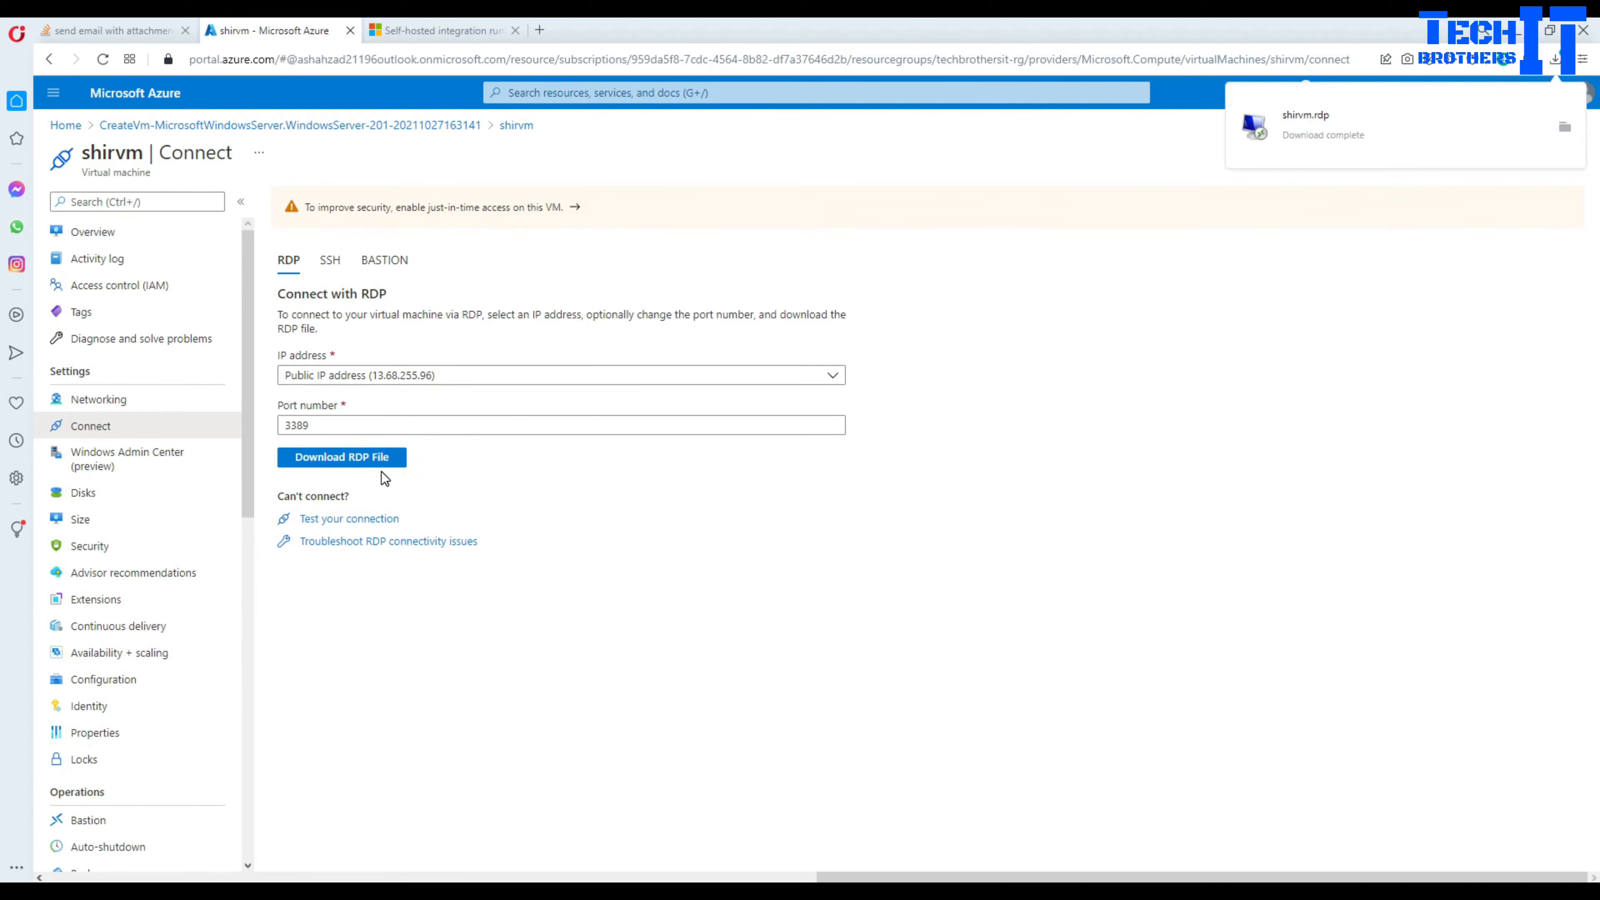
# Launch the shirvm.rdp remote connection, sign in as tbuser with the account password and accept the connection prompts.
pyautogui.click(1303, 136)
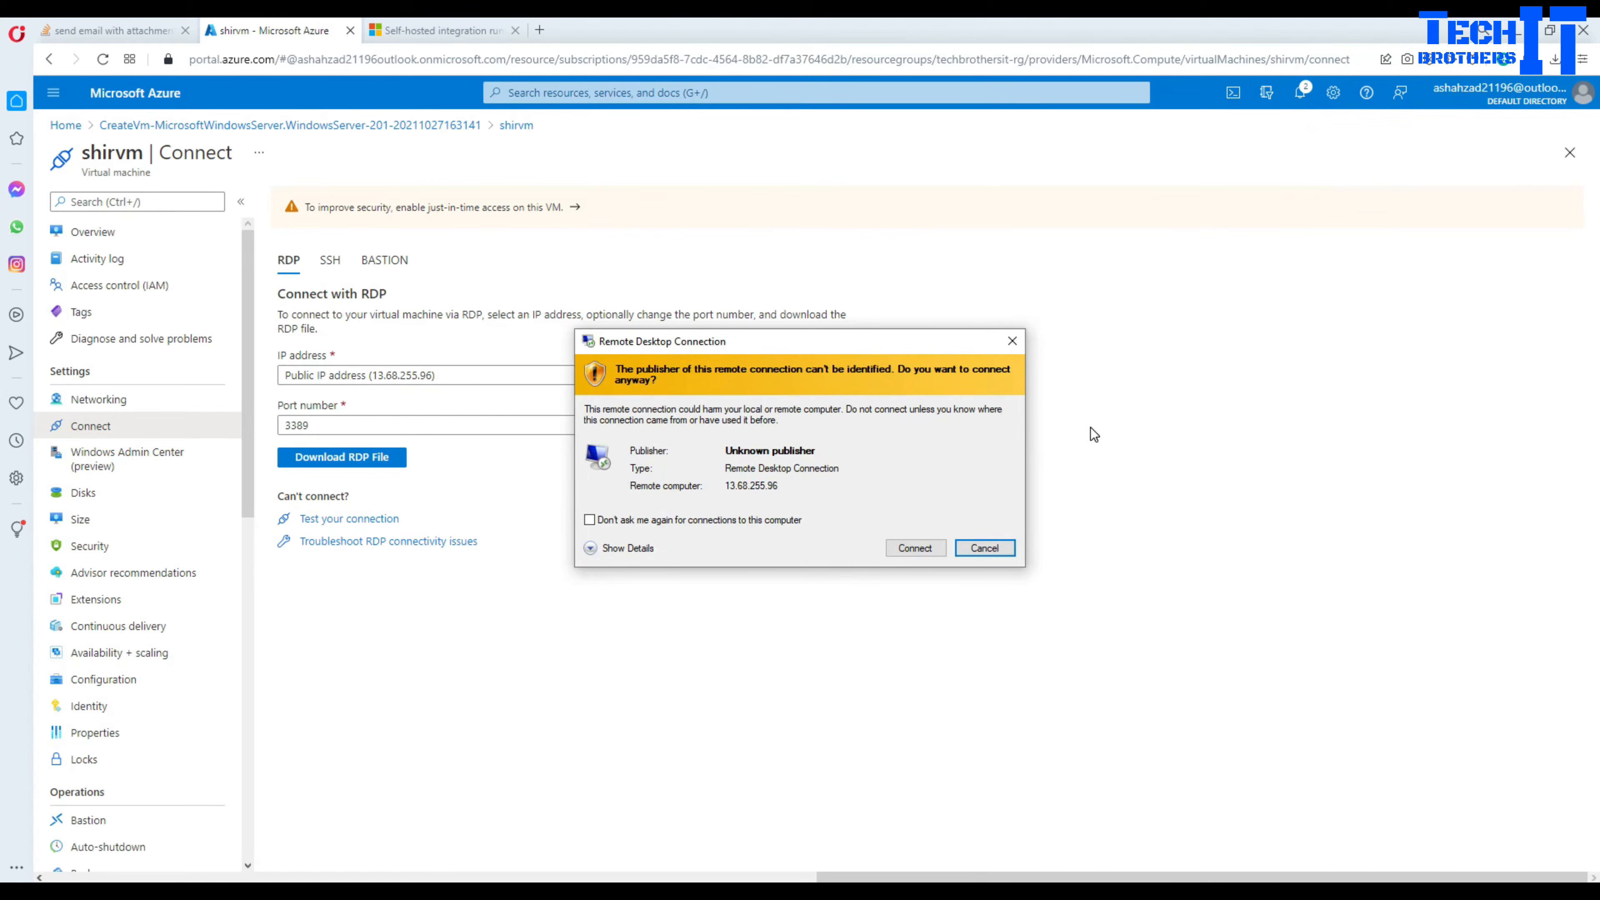
pyautogui.click(908, 547)
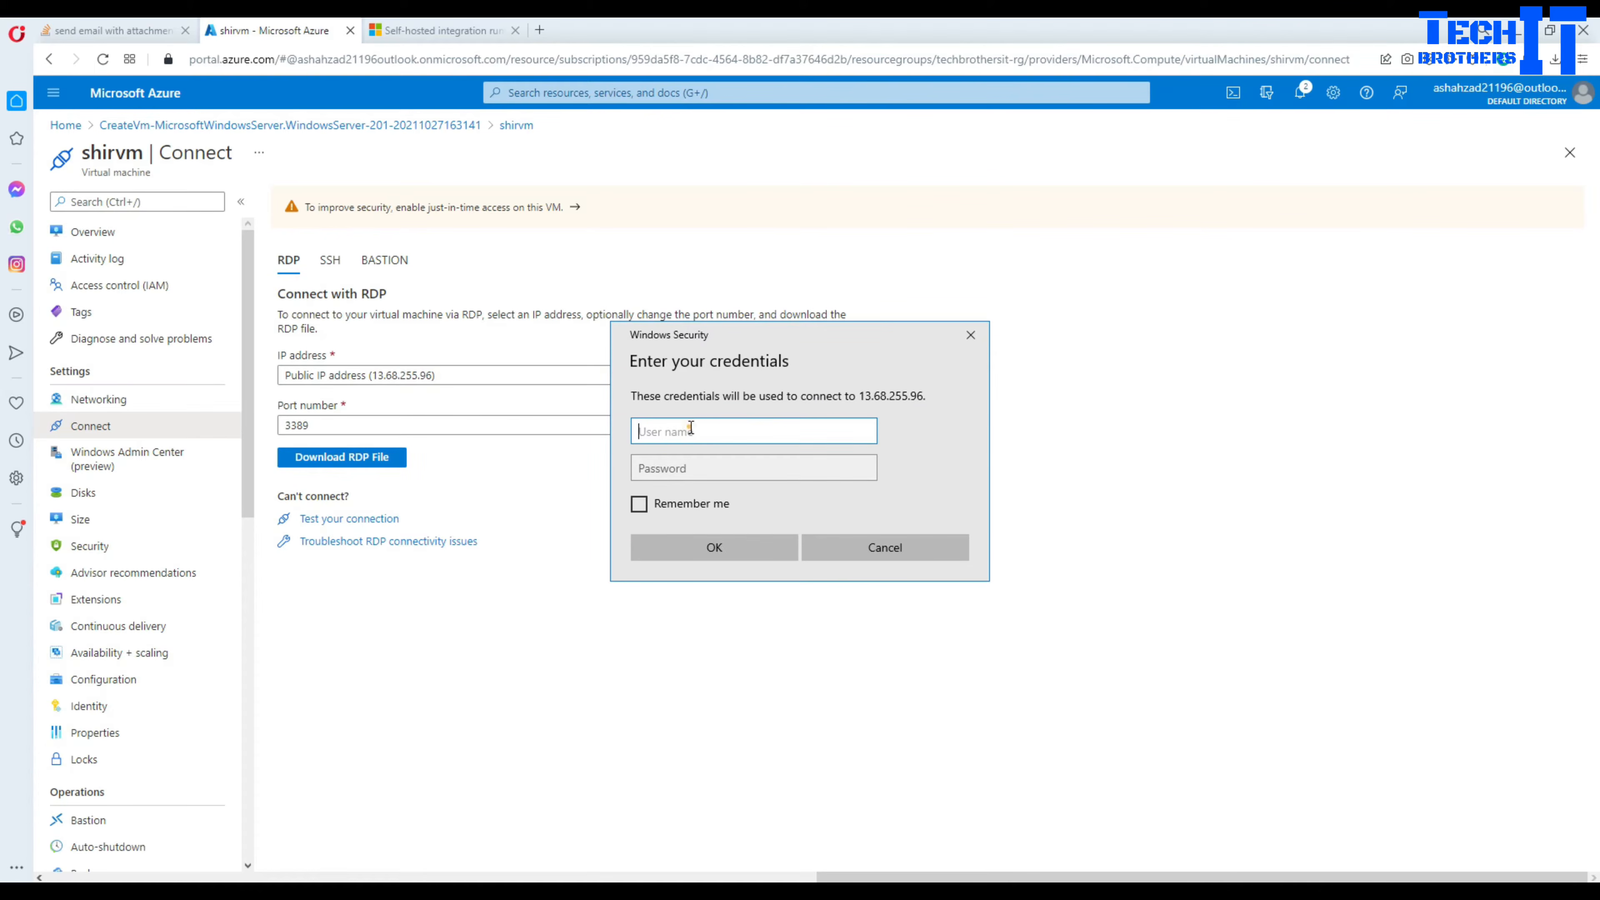
pyautogui.write('tbuser')
pyautogui.press('Tab')
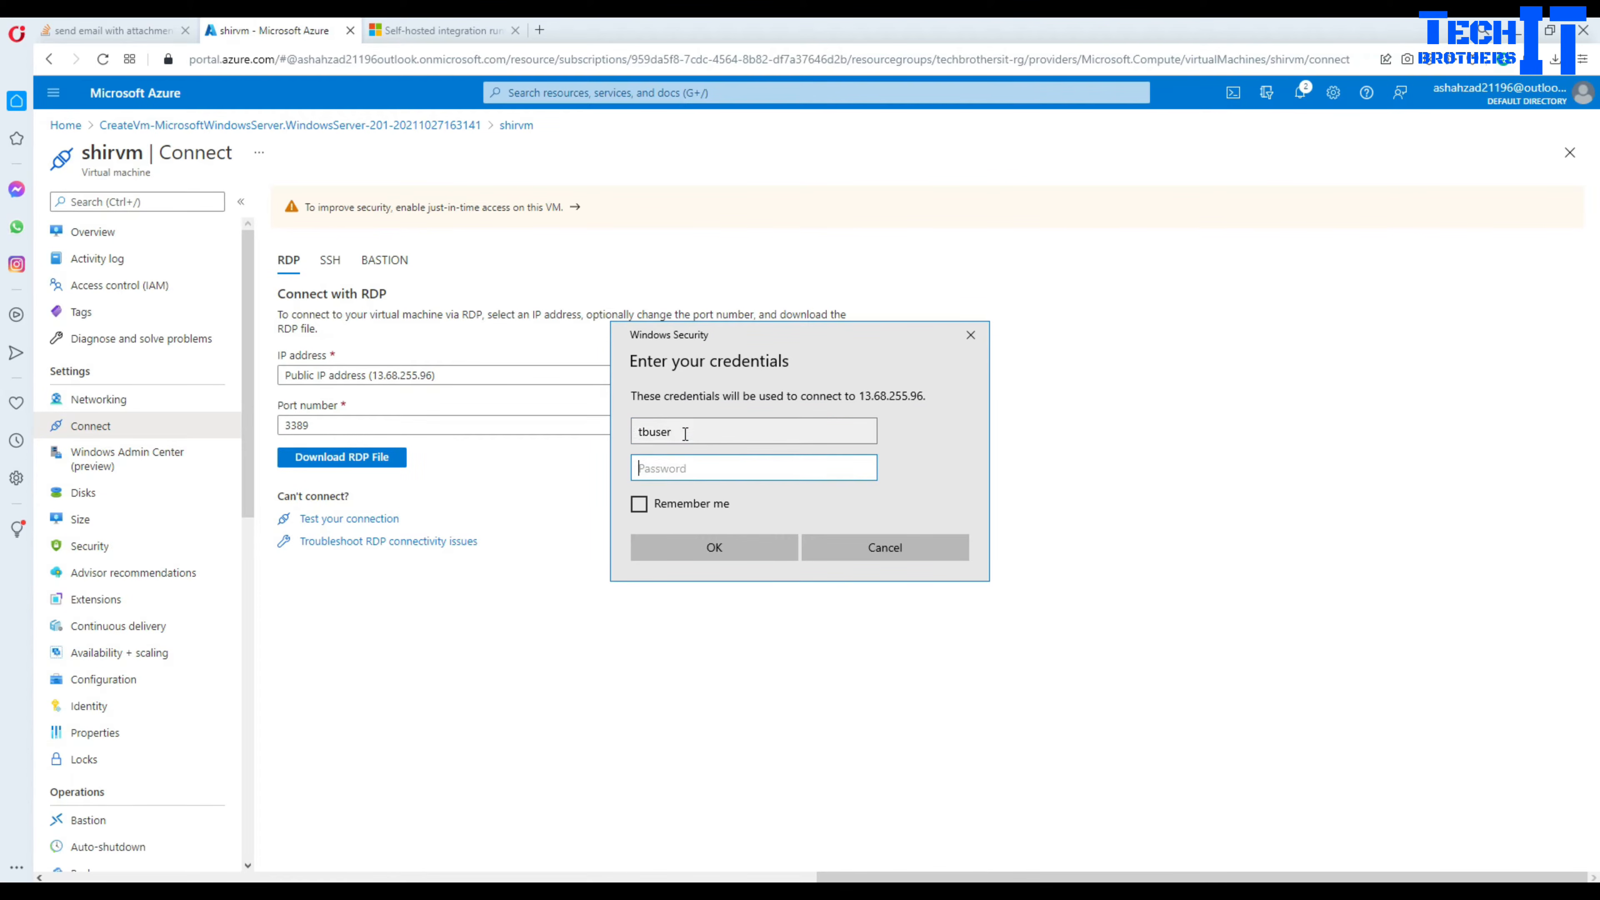
pyautogui.write('•')
pyautogui.press('Return')
pyautogui.click(847, 594)
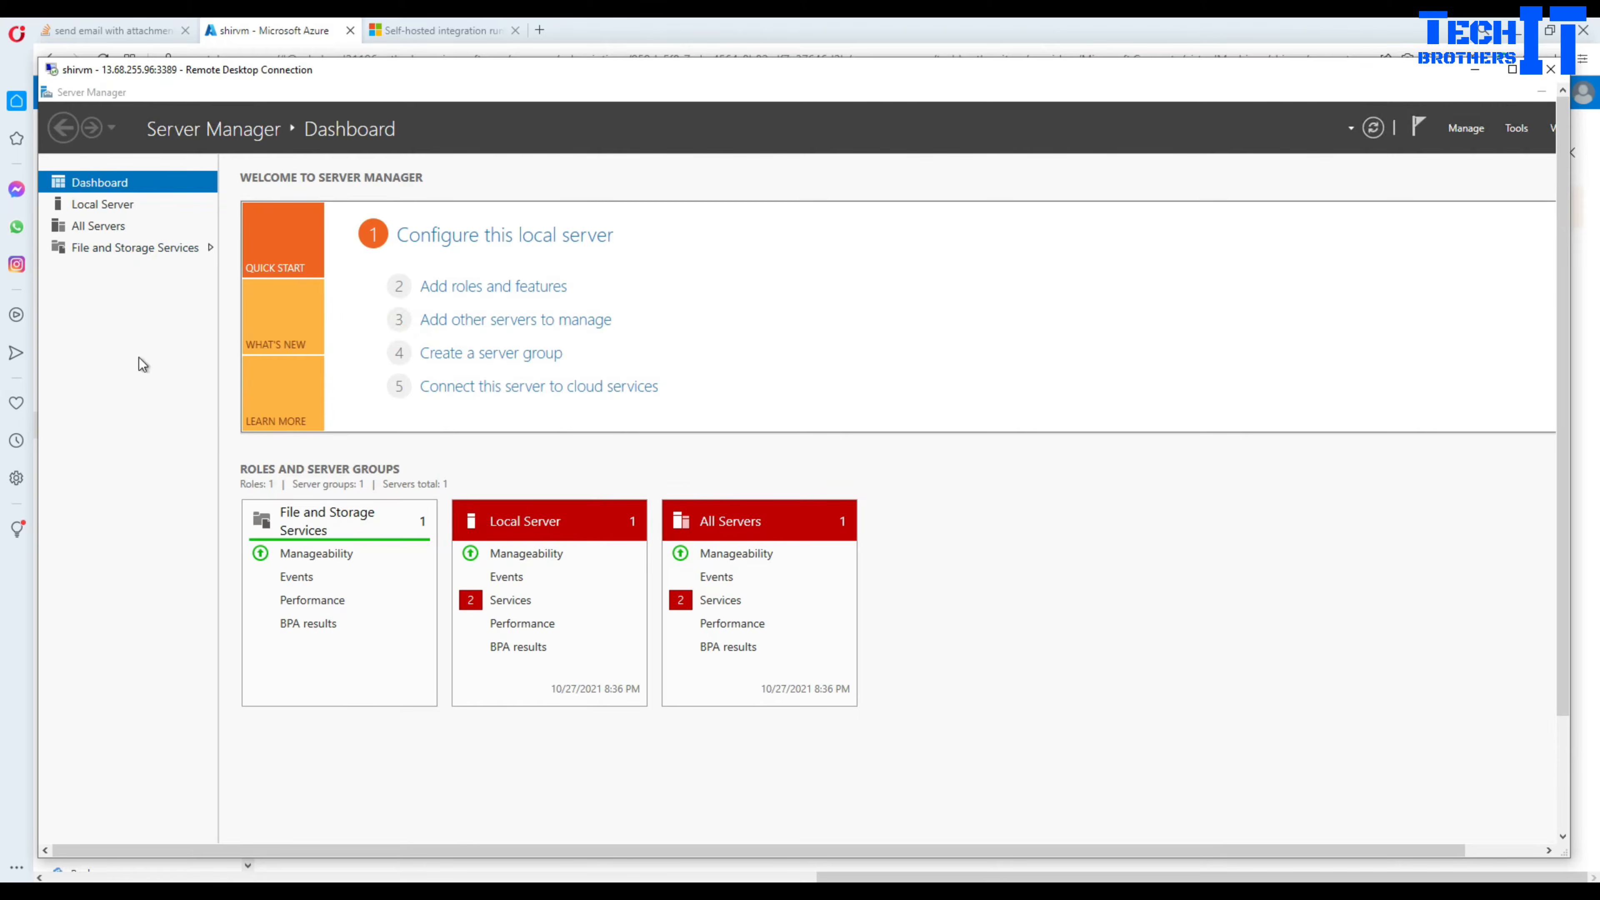
# Turn off IE Enhanced Security Configuration for both Administrators and Users on the VM's local server.
pyautogui.click(87, 212)
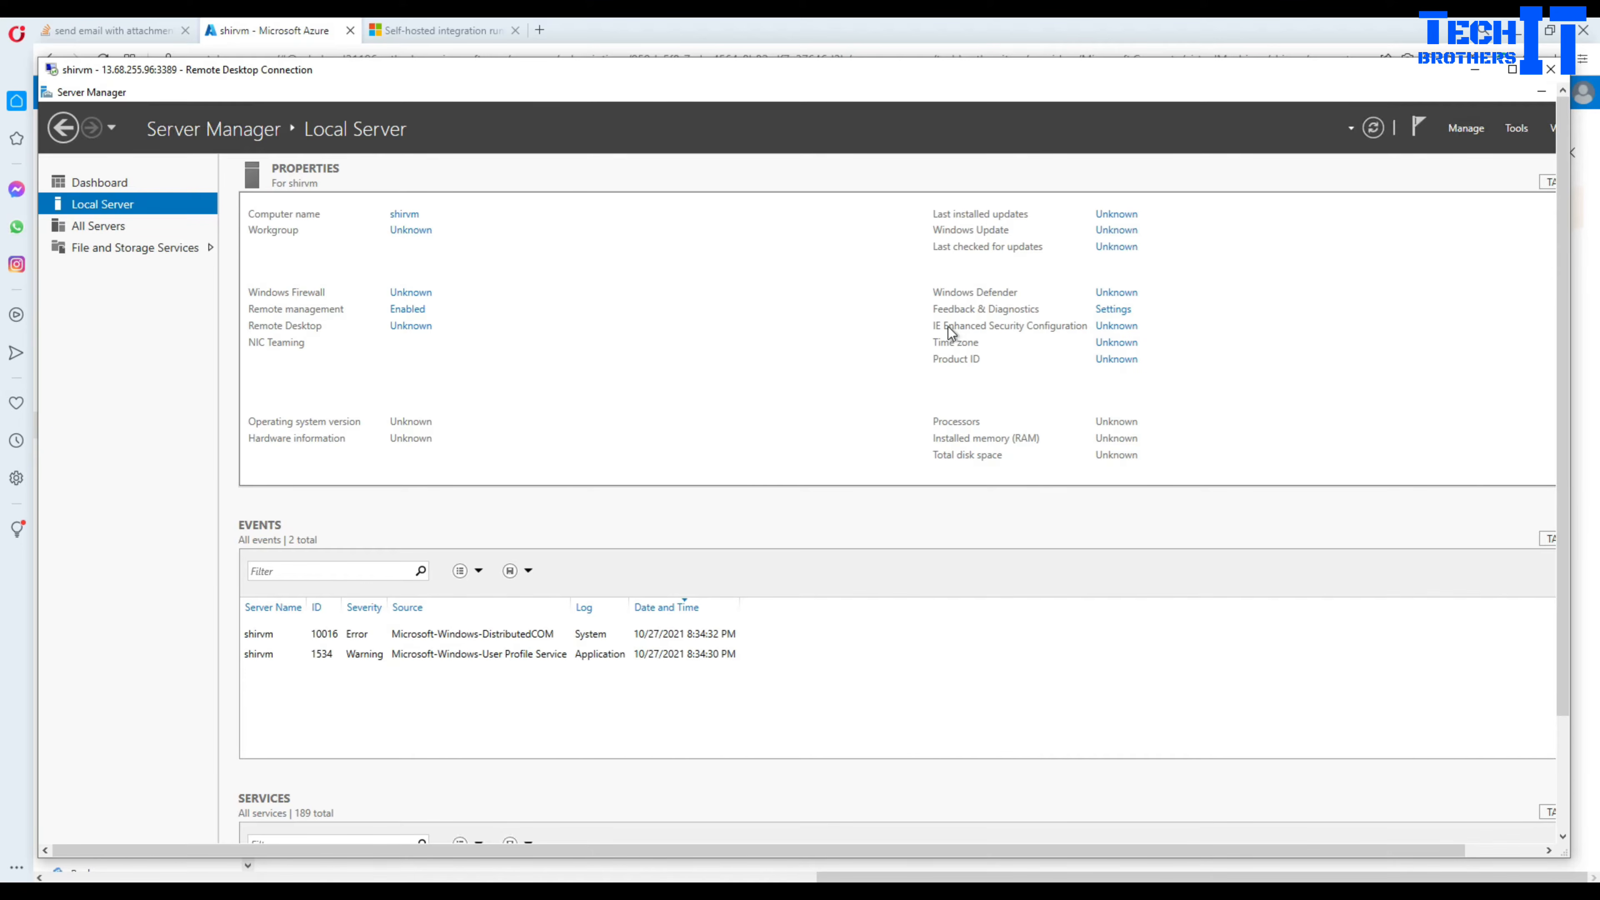
pyautogui.click(98, 182)
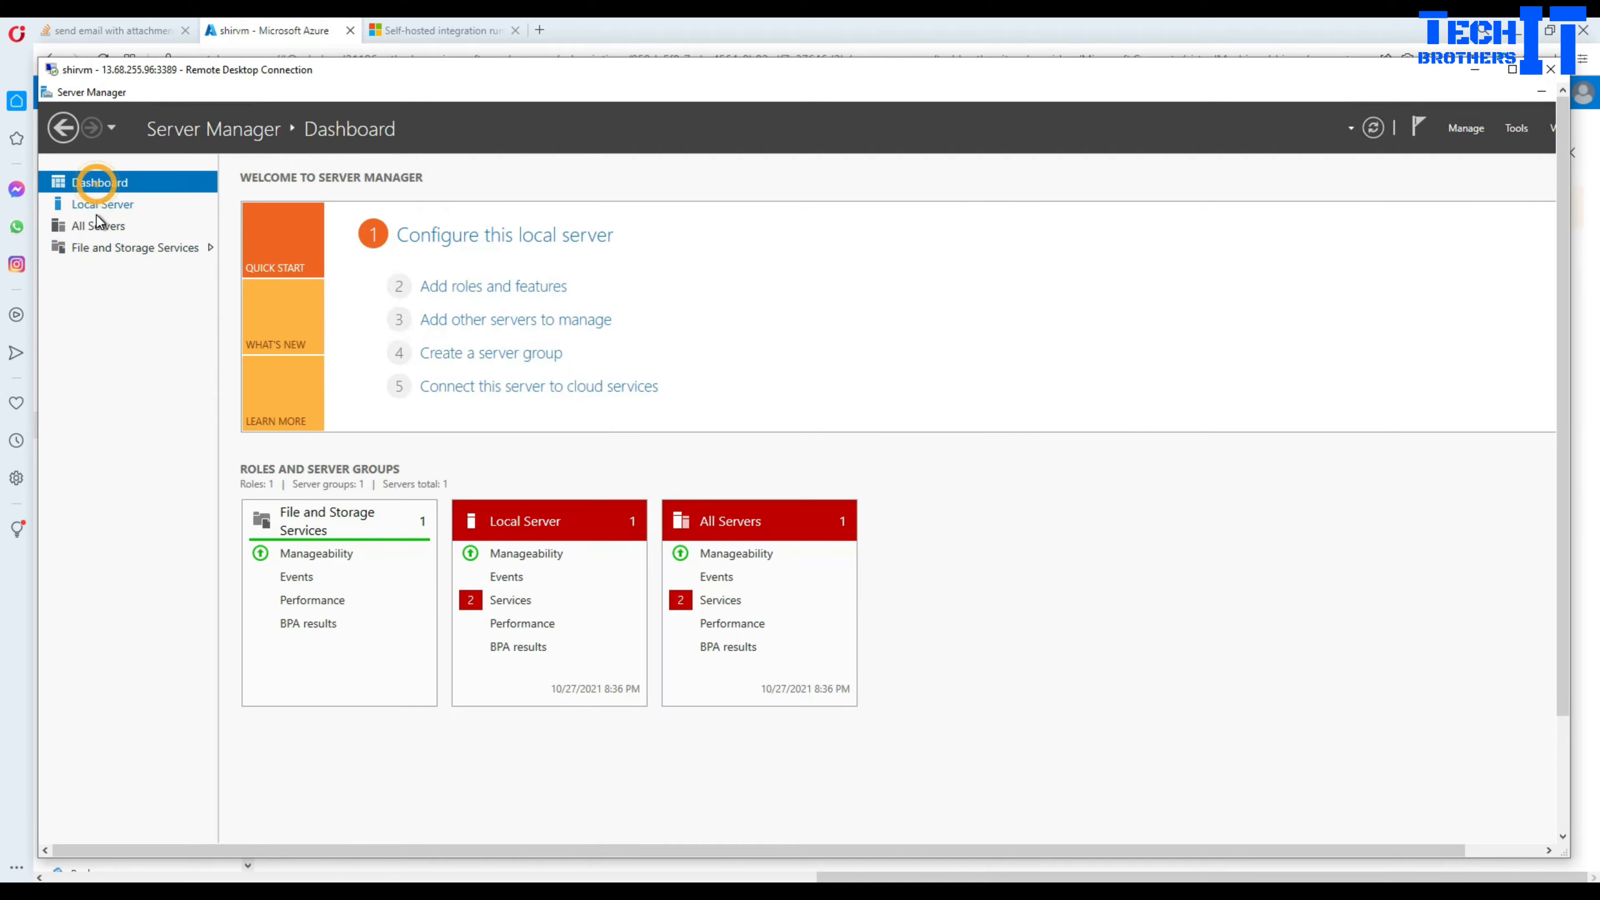
pyautogui.click(100, 204)
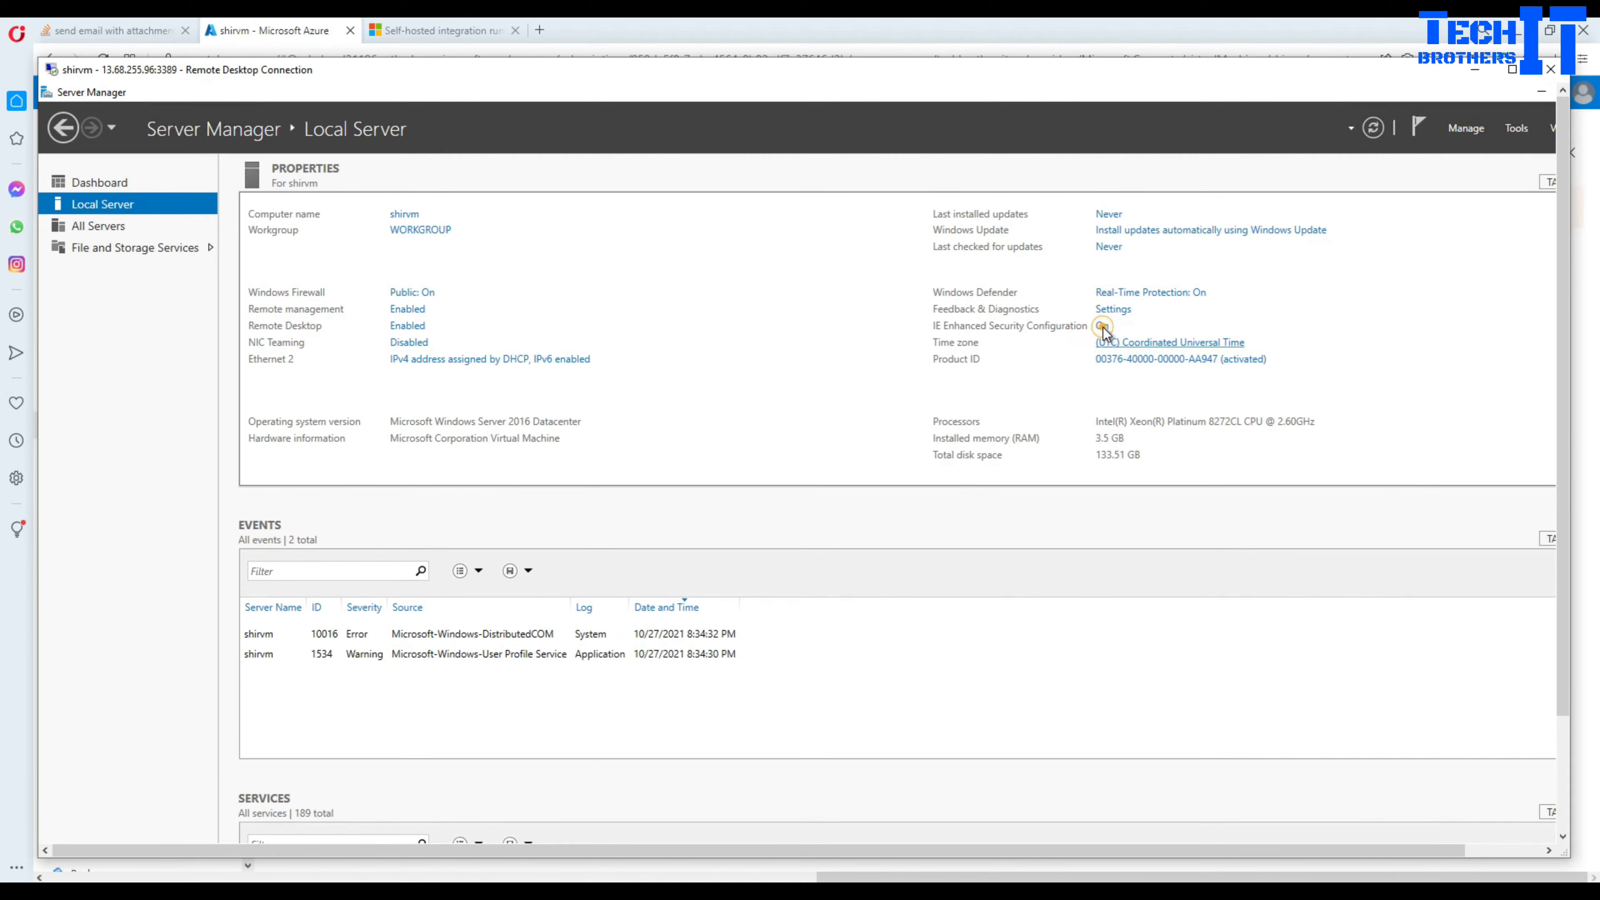
pyautogui.click(1102, 333)
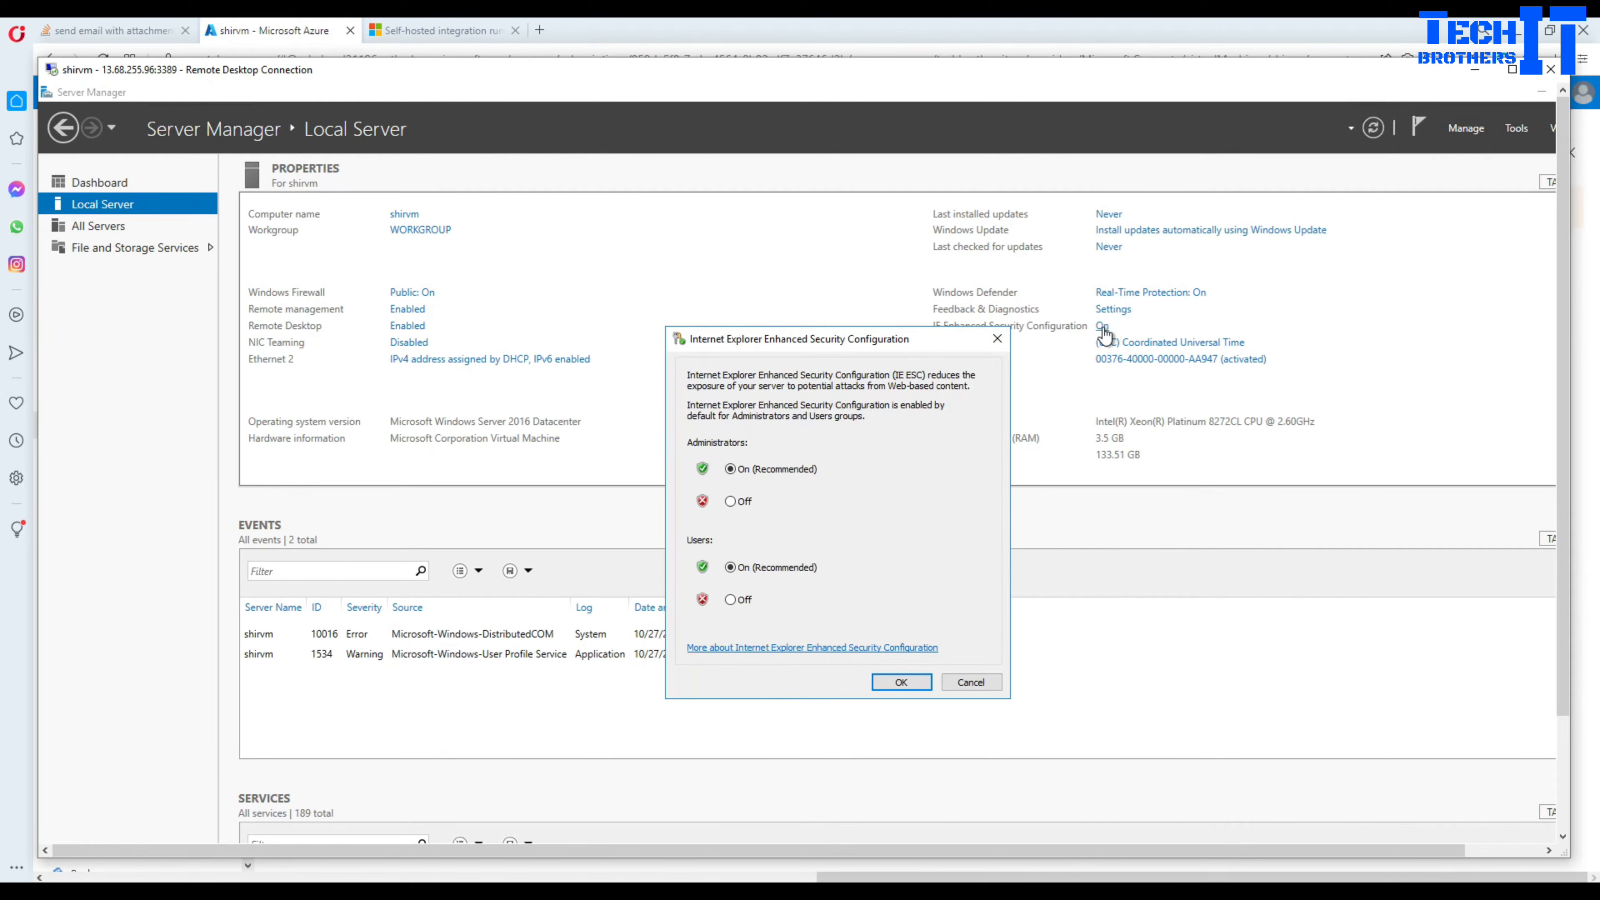
pyautogui.click(731, 501)
pyautogui.click(730, 600)
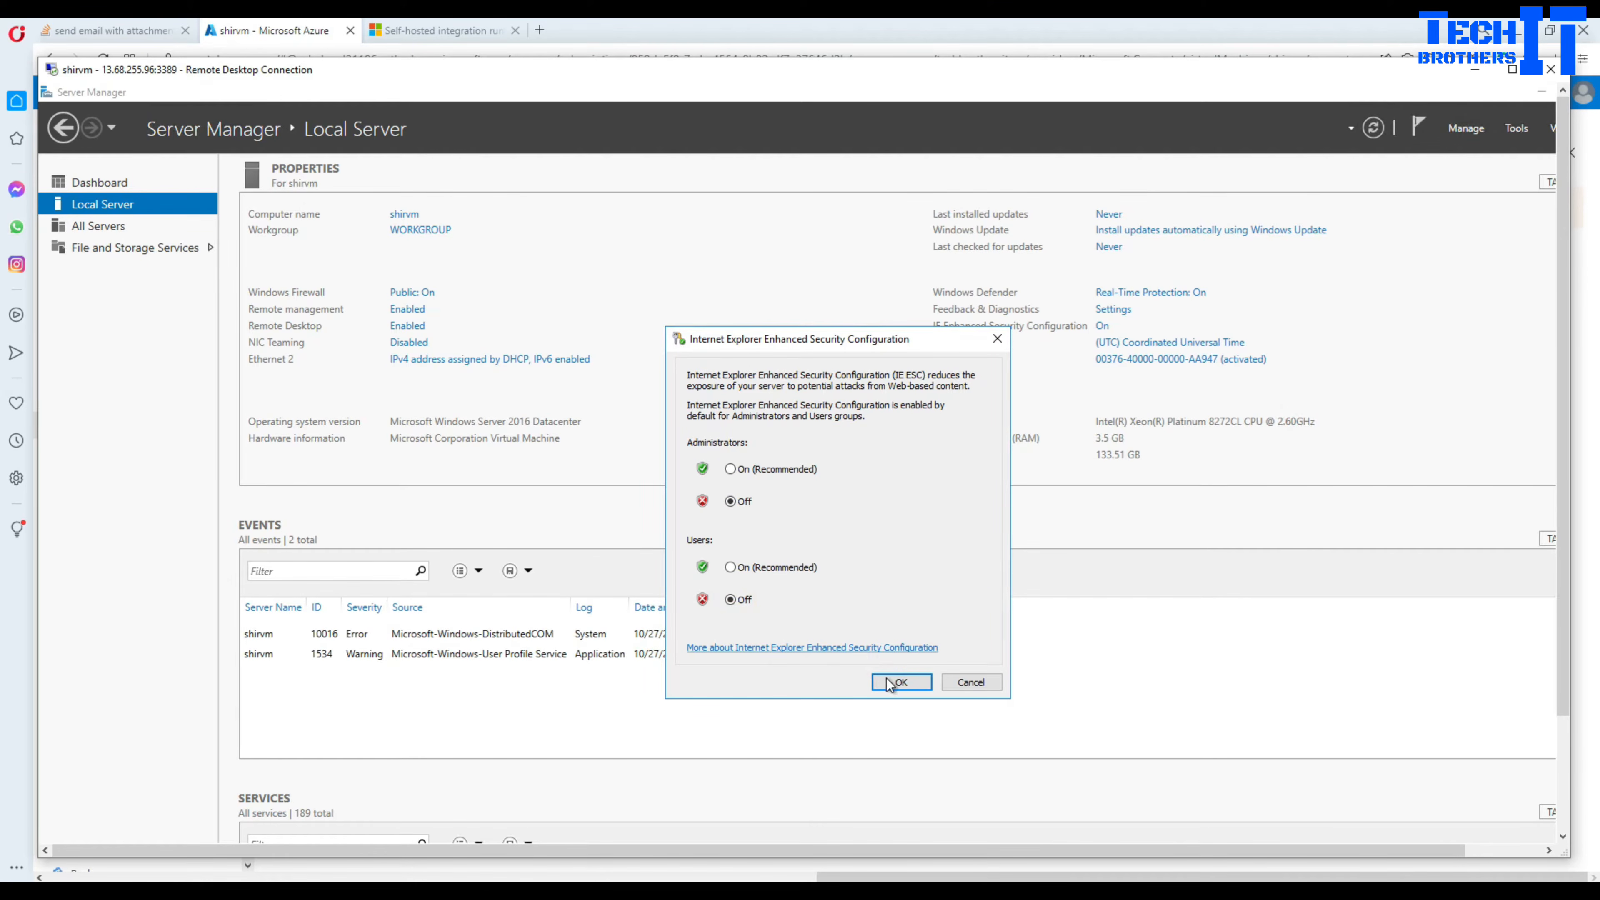
pyautogui.click(901, 682)
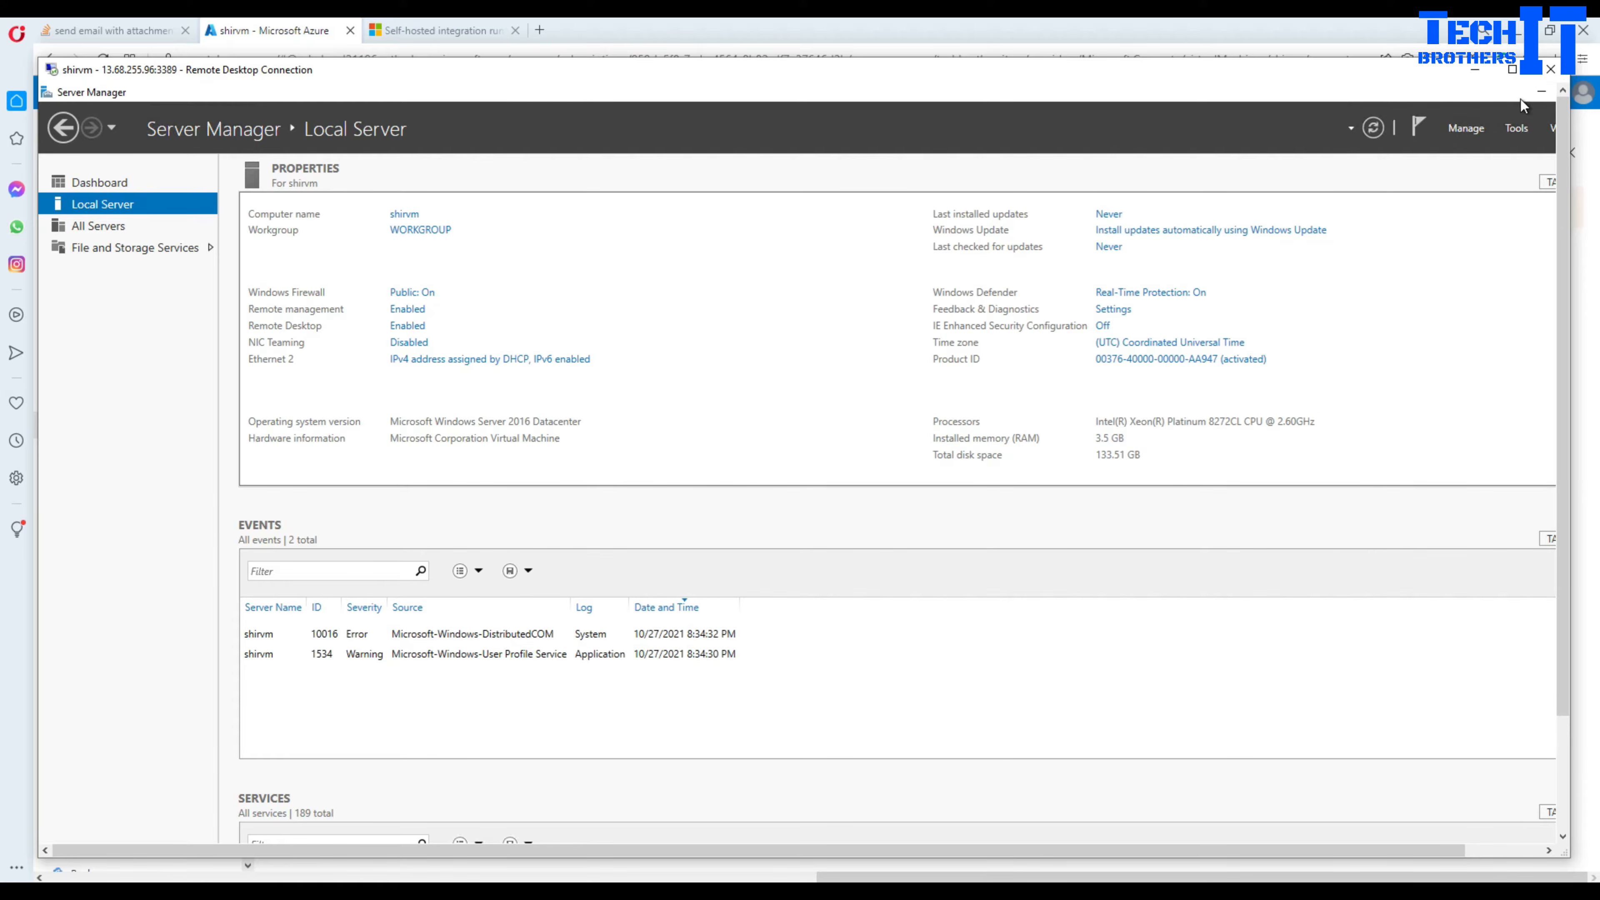
# Minimize Server Manager and launch Internet Explorer on the remote VM.
pyautogui.click(1541, 95)
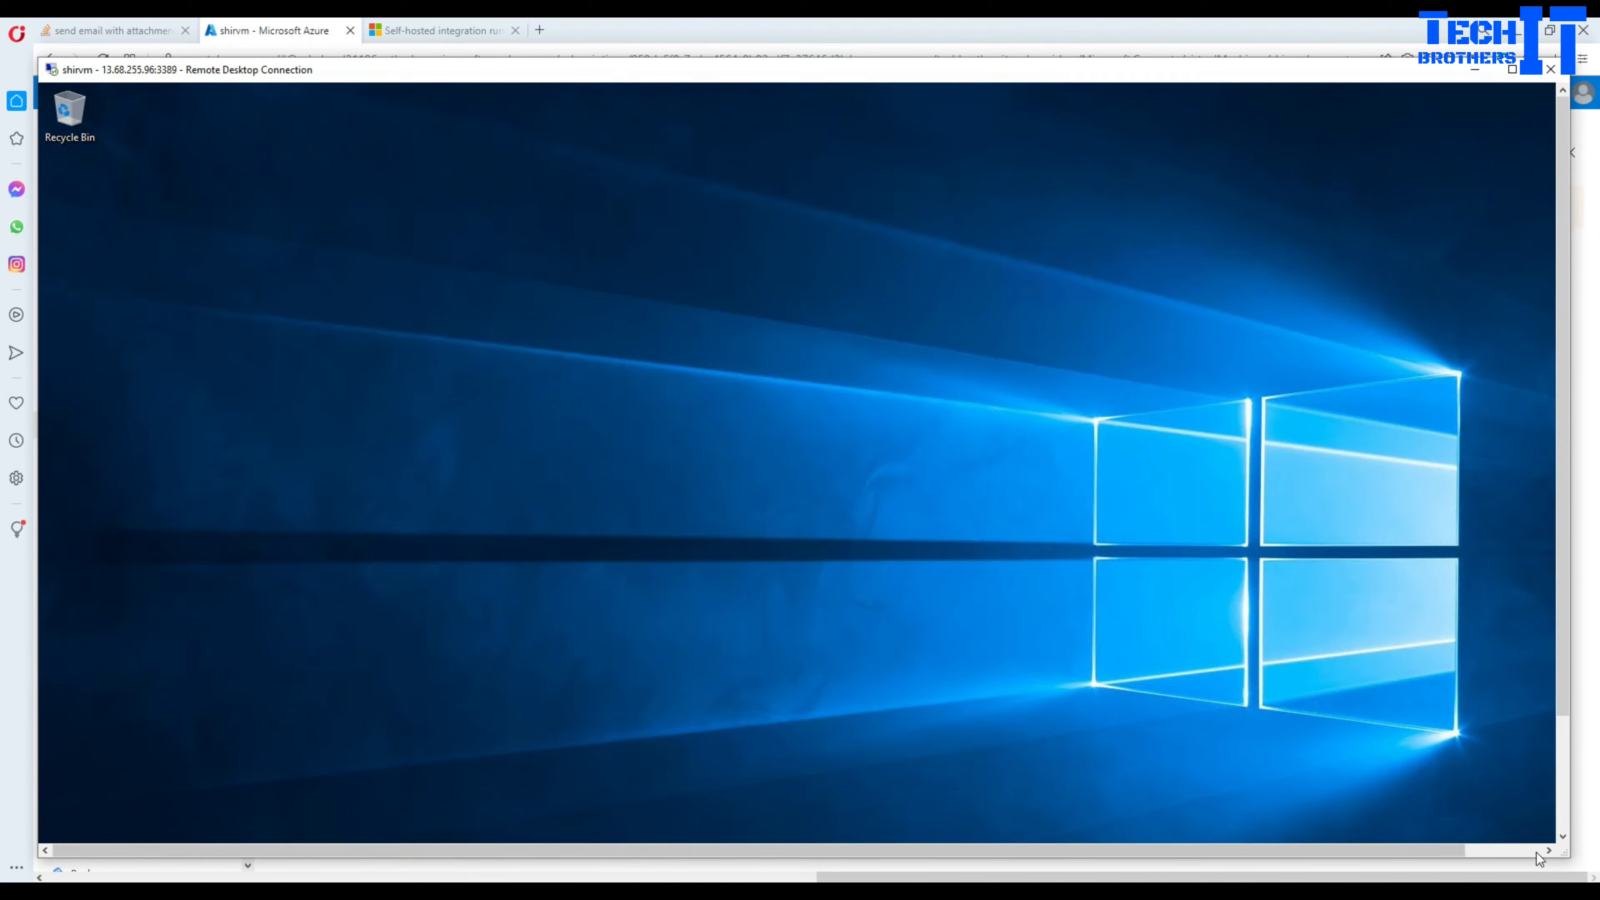
pyautogui.click(1559, 826)
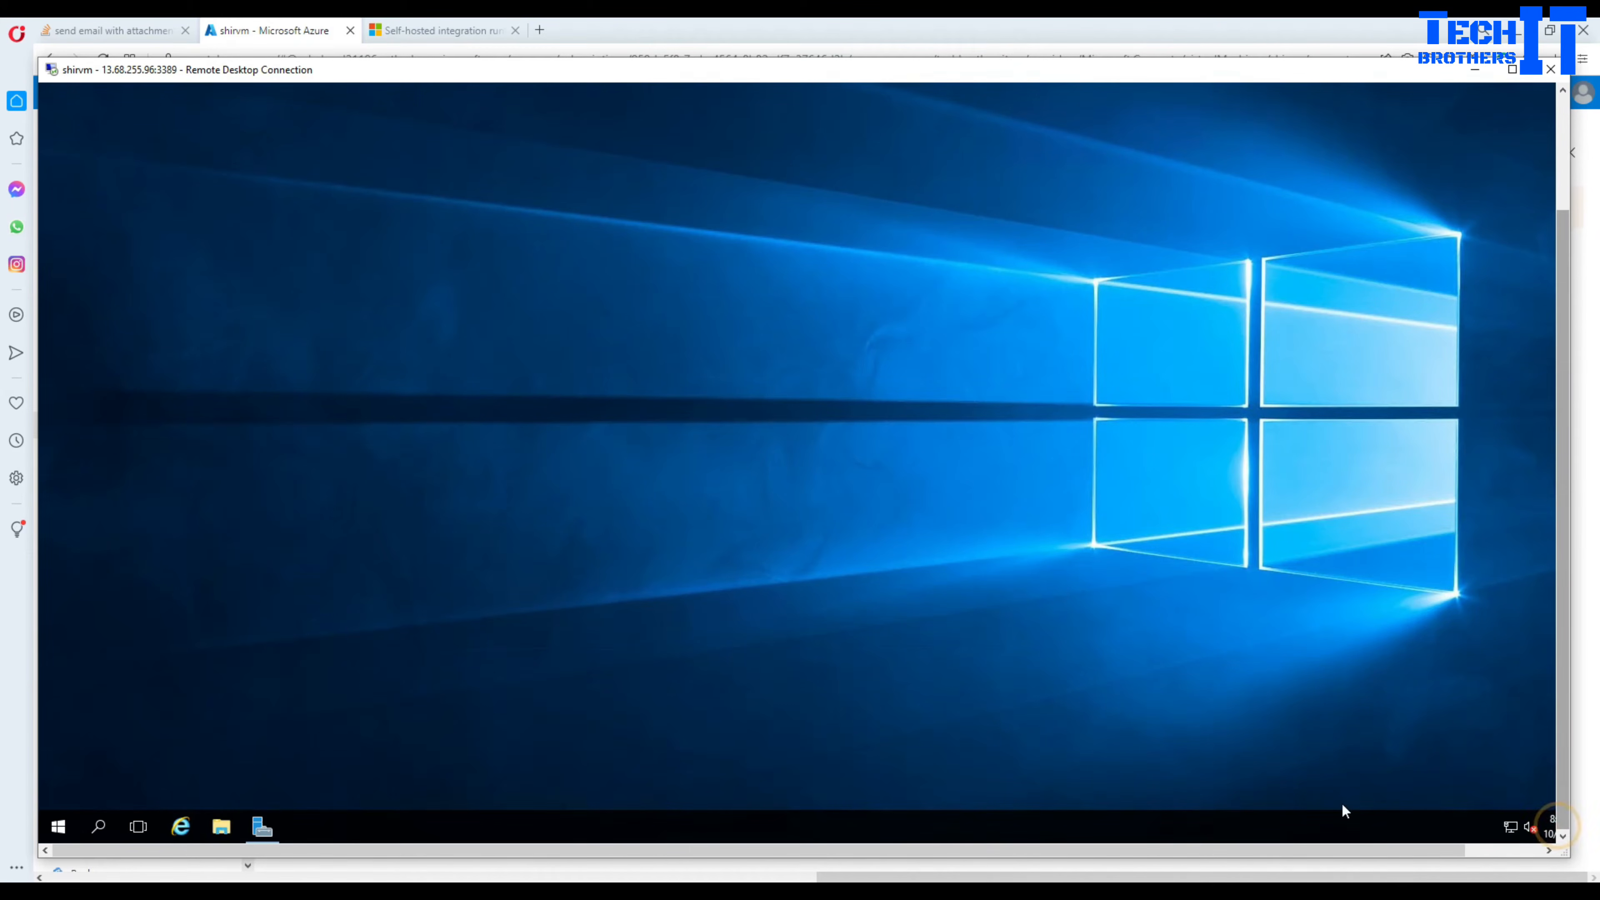
pyautogui.click(191, 833)
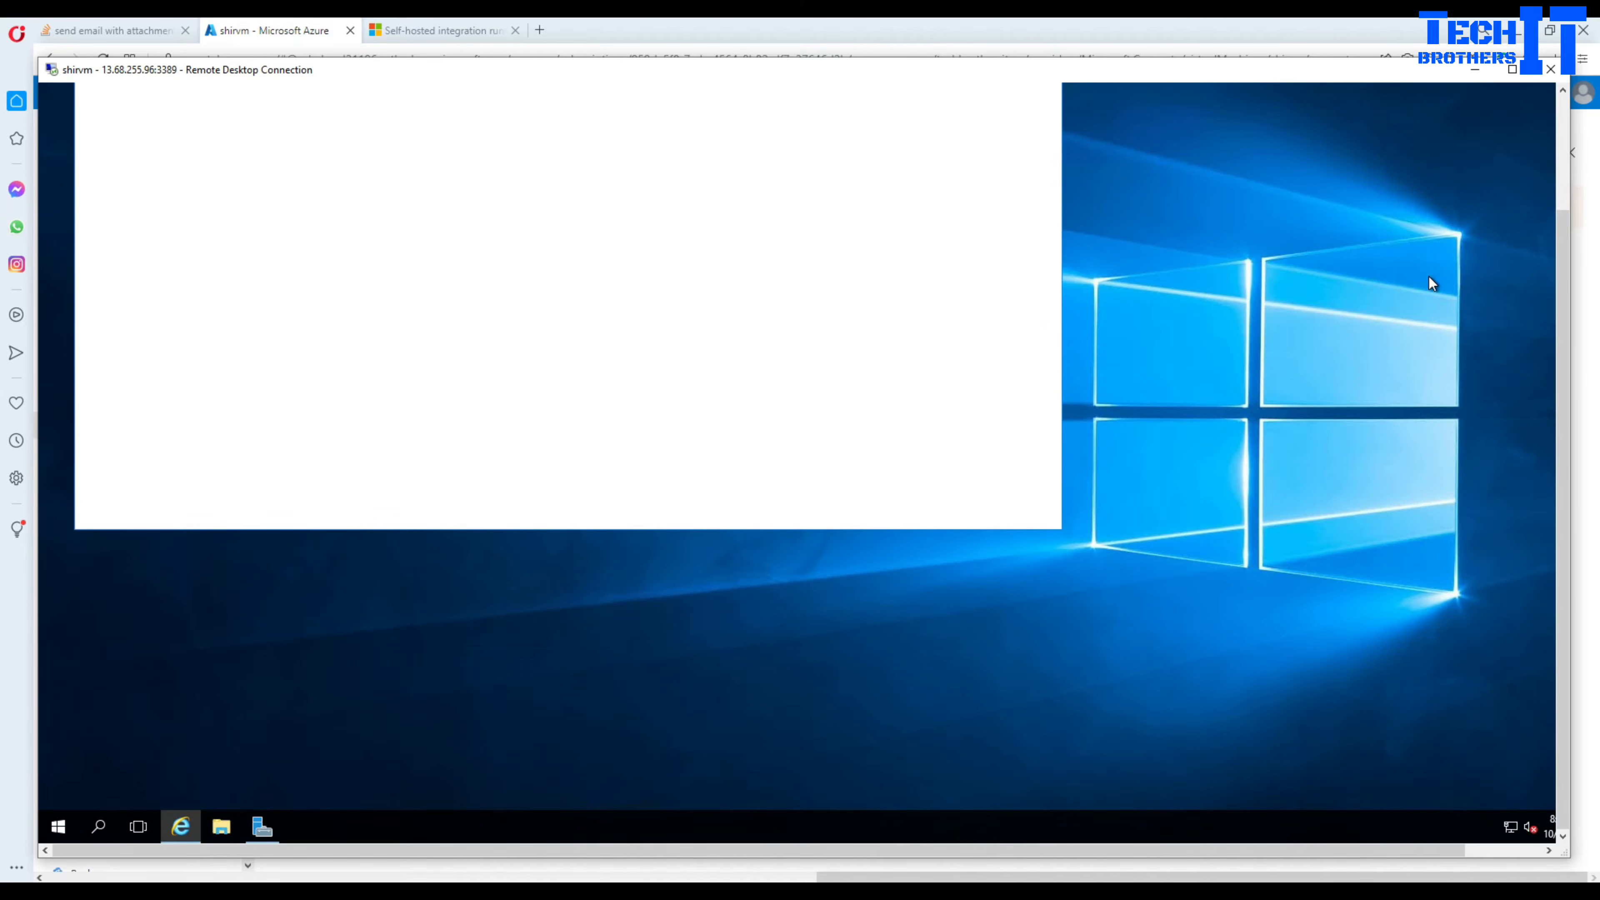
pyautogui.click(1562, 152)
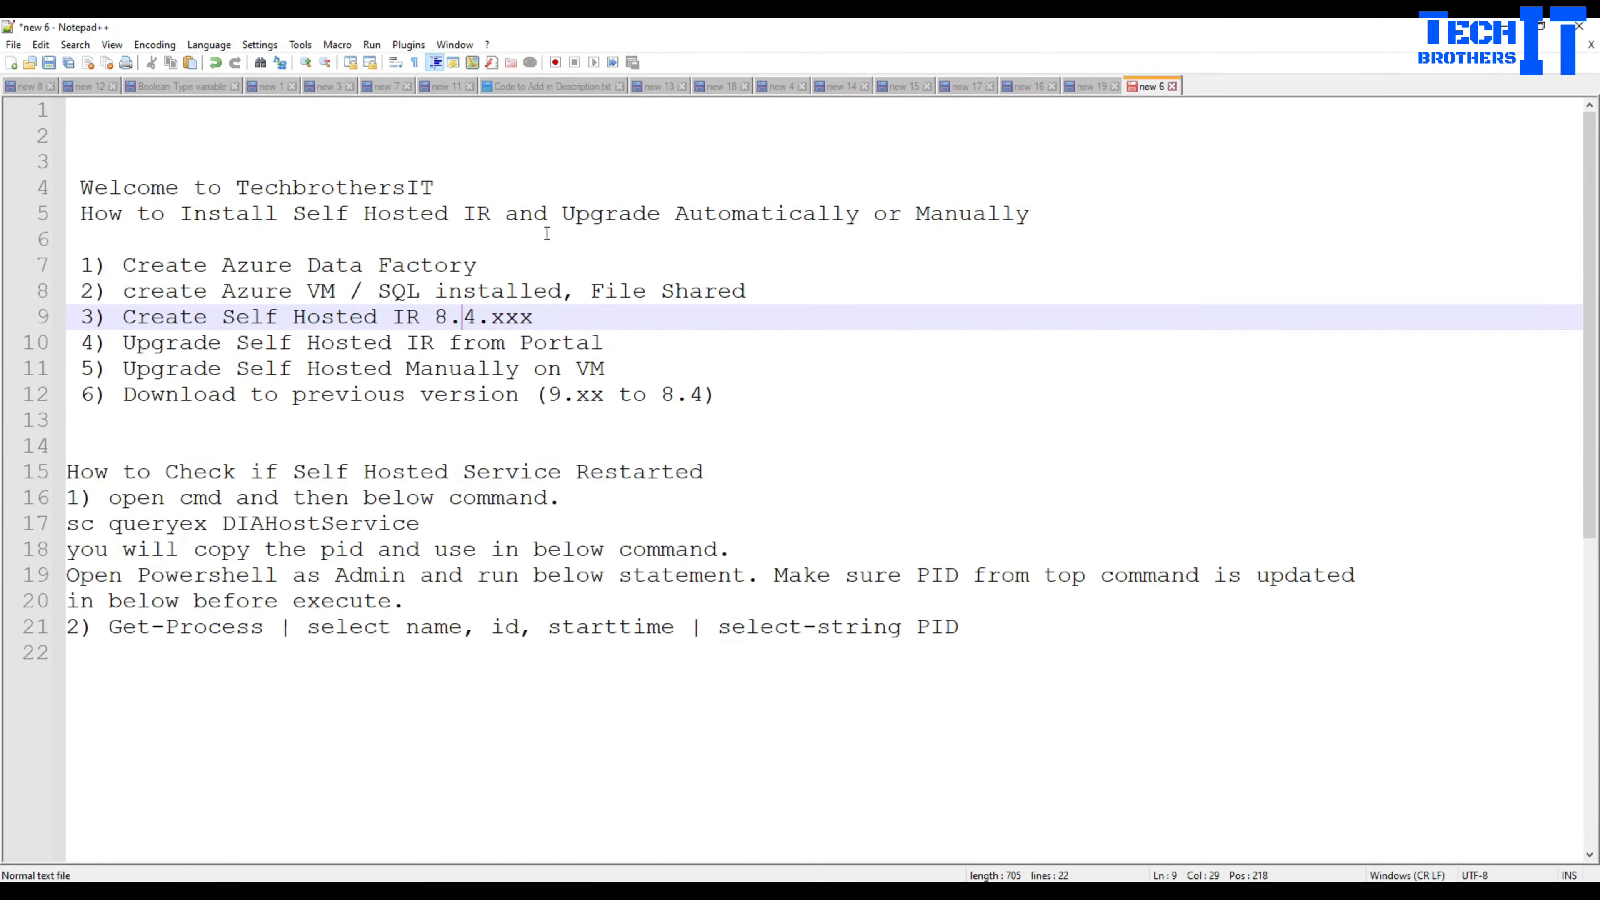
# Switch to the Notepad++ notes and check the self-hosted IR version planned in item 3.
pyautogui.click(450, 313)
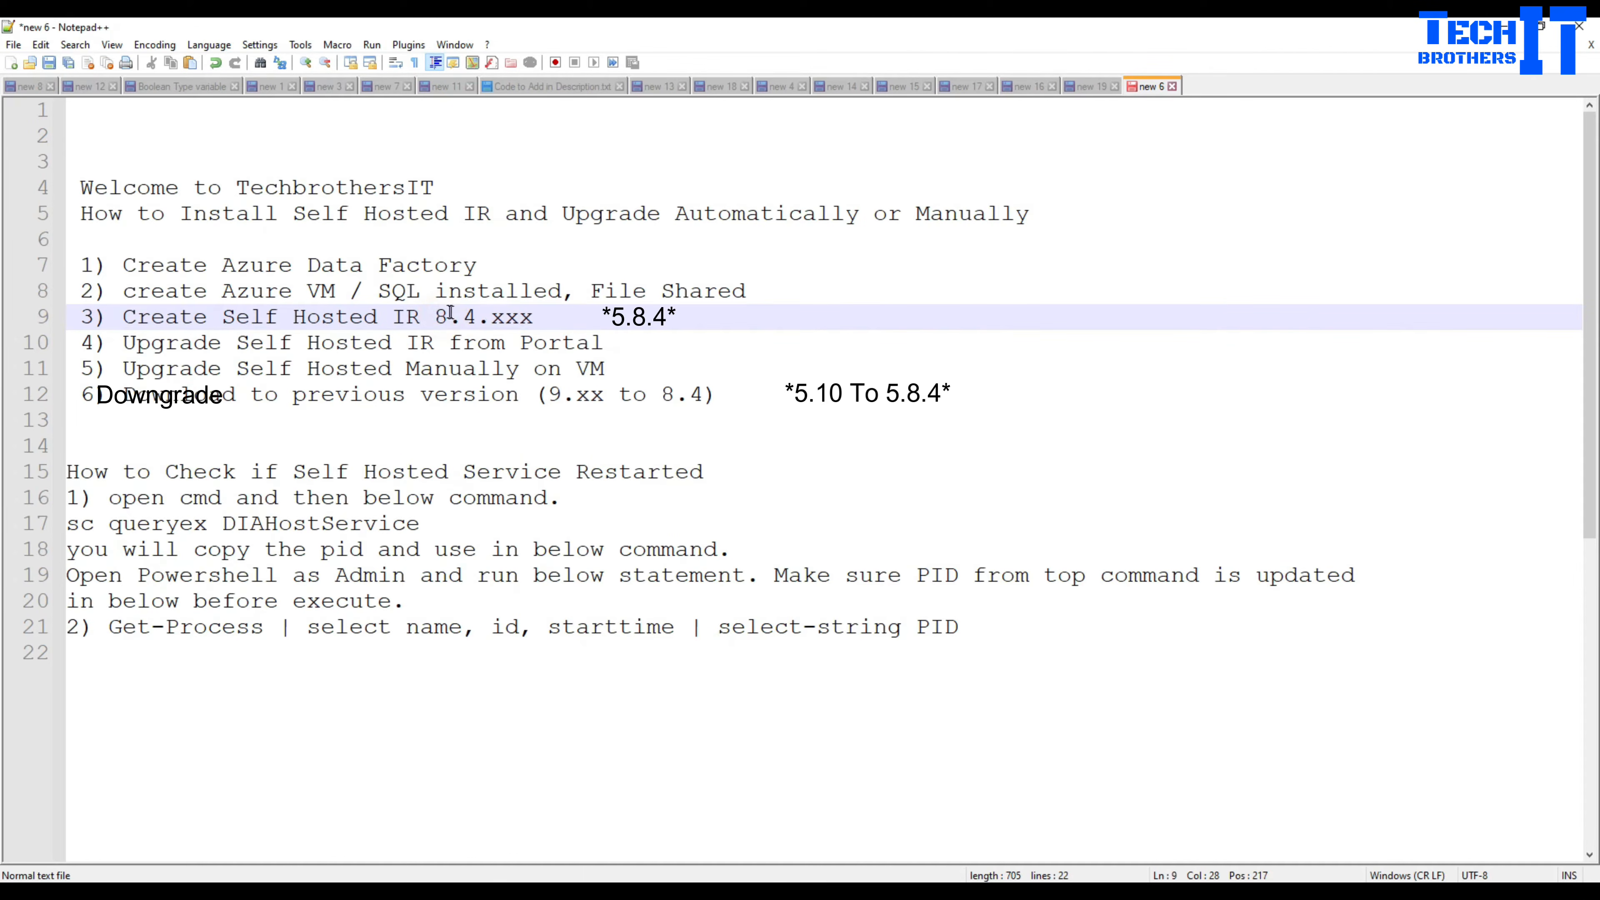
# Prefix the version numbers in the notes with 5., giving 5.8.4.xxx in item 3 and 5.9.xx to 5.8.4 in item 6.
pyautogui.write('5.')
pyautogui.click(549, 391)
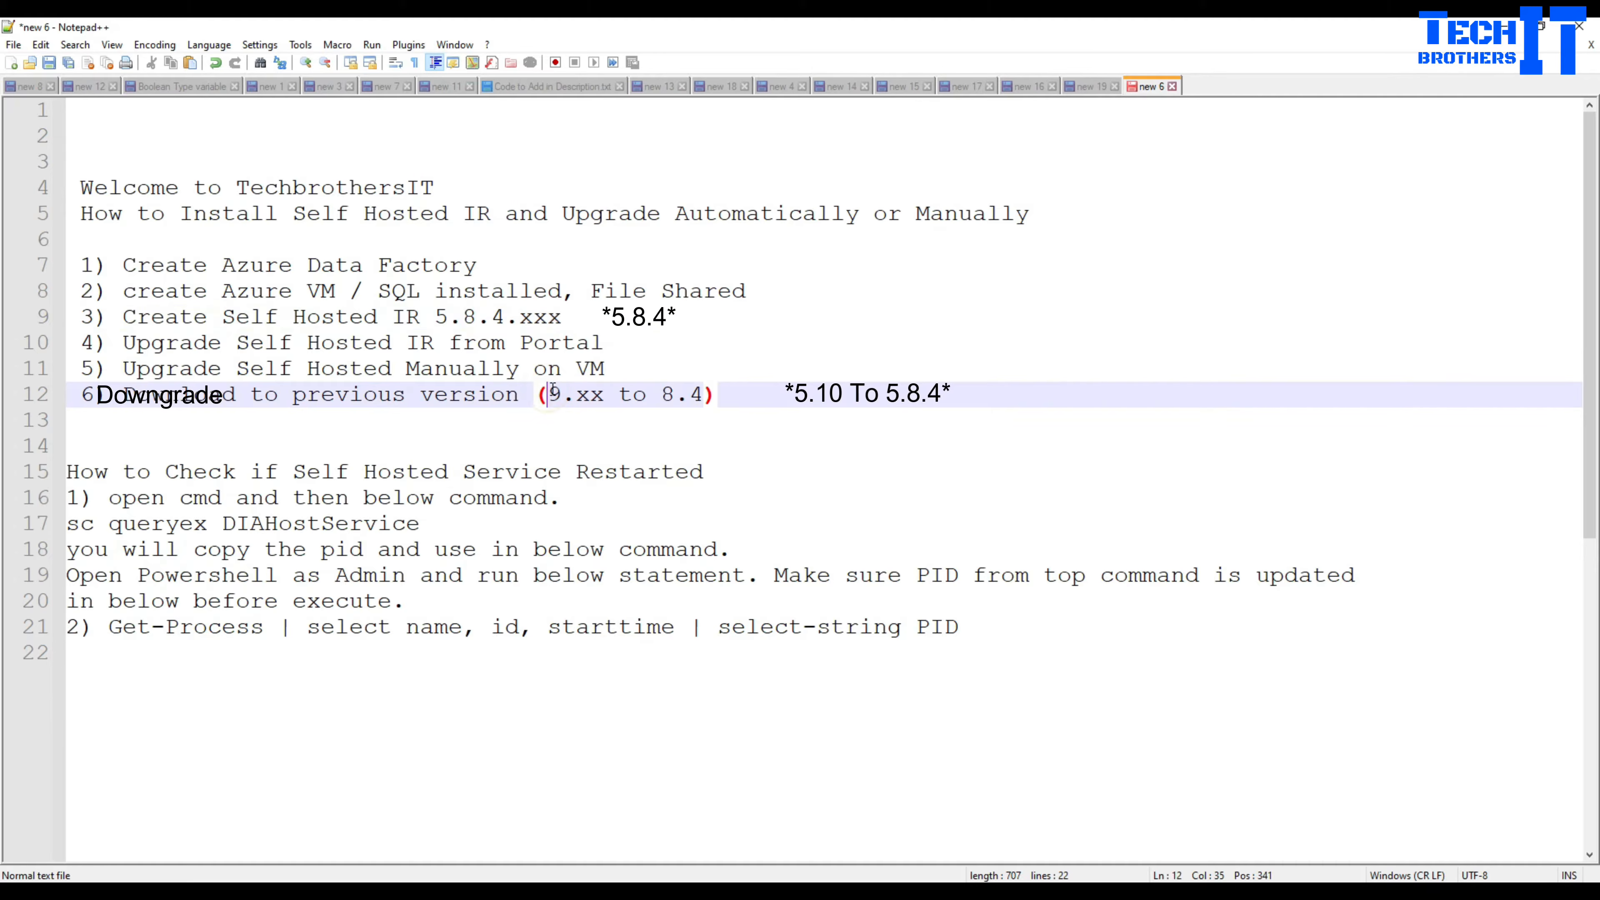
pyautogui.write('5.')
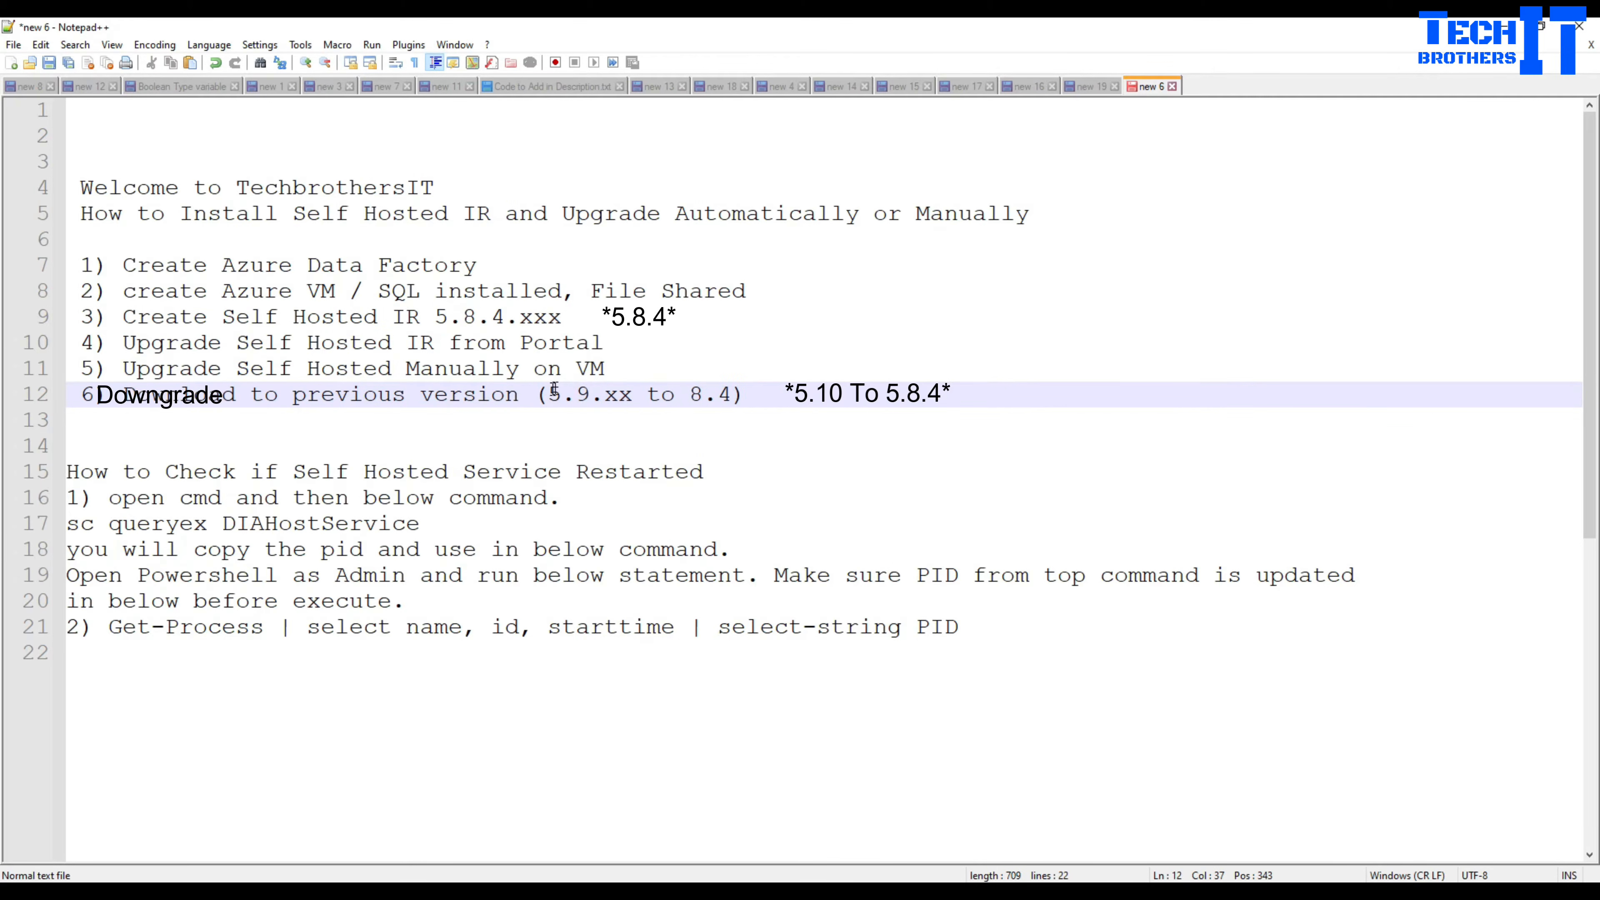
pyautogui.click(693, 393)
pyautogui.write('5.')
# Switch to the Azure portal, open the Techbrothers-ADF data factory in the techbrothersit-rg resource group and launch its studio.
pyautogui.click(833, 891)
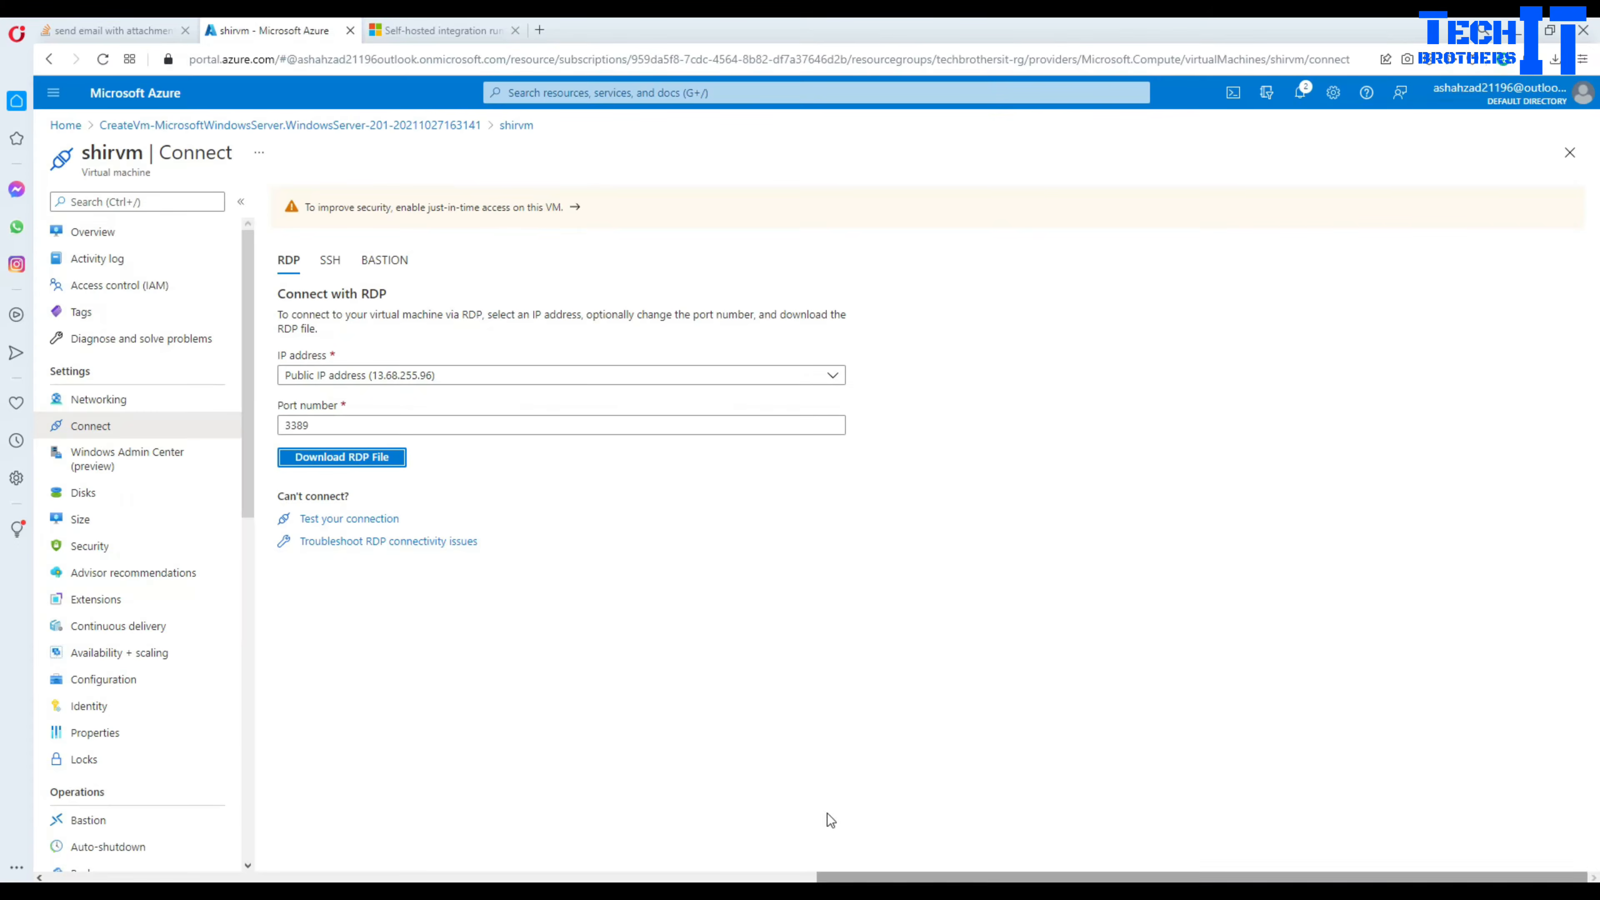
pyautogui.click(67, 126)
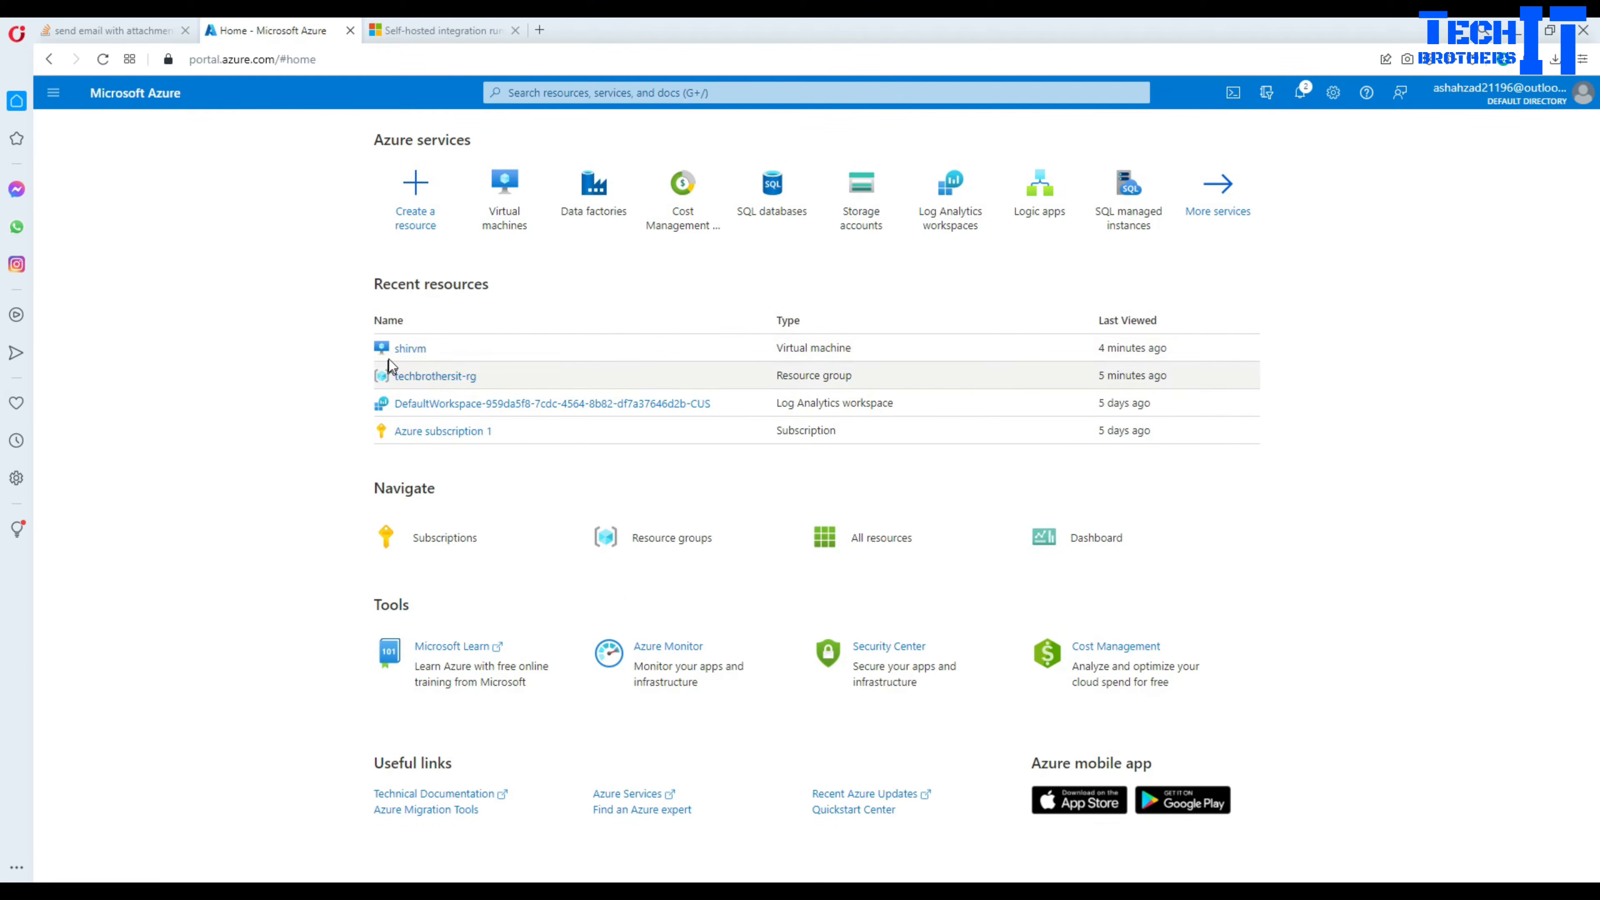
pyautogui.click(434, 376)
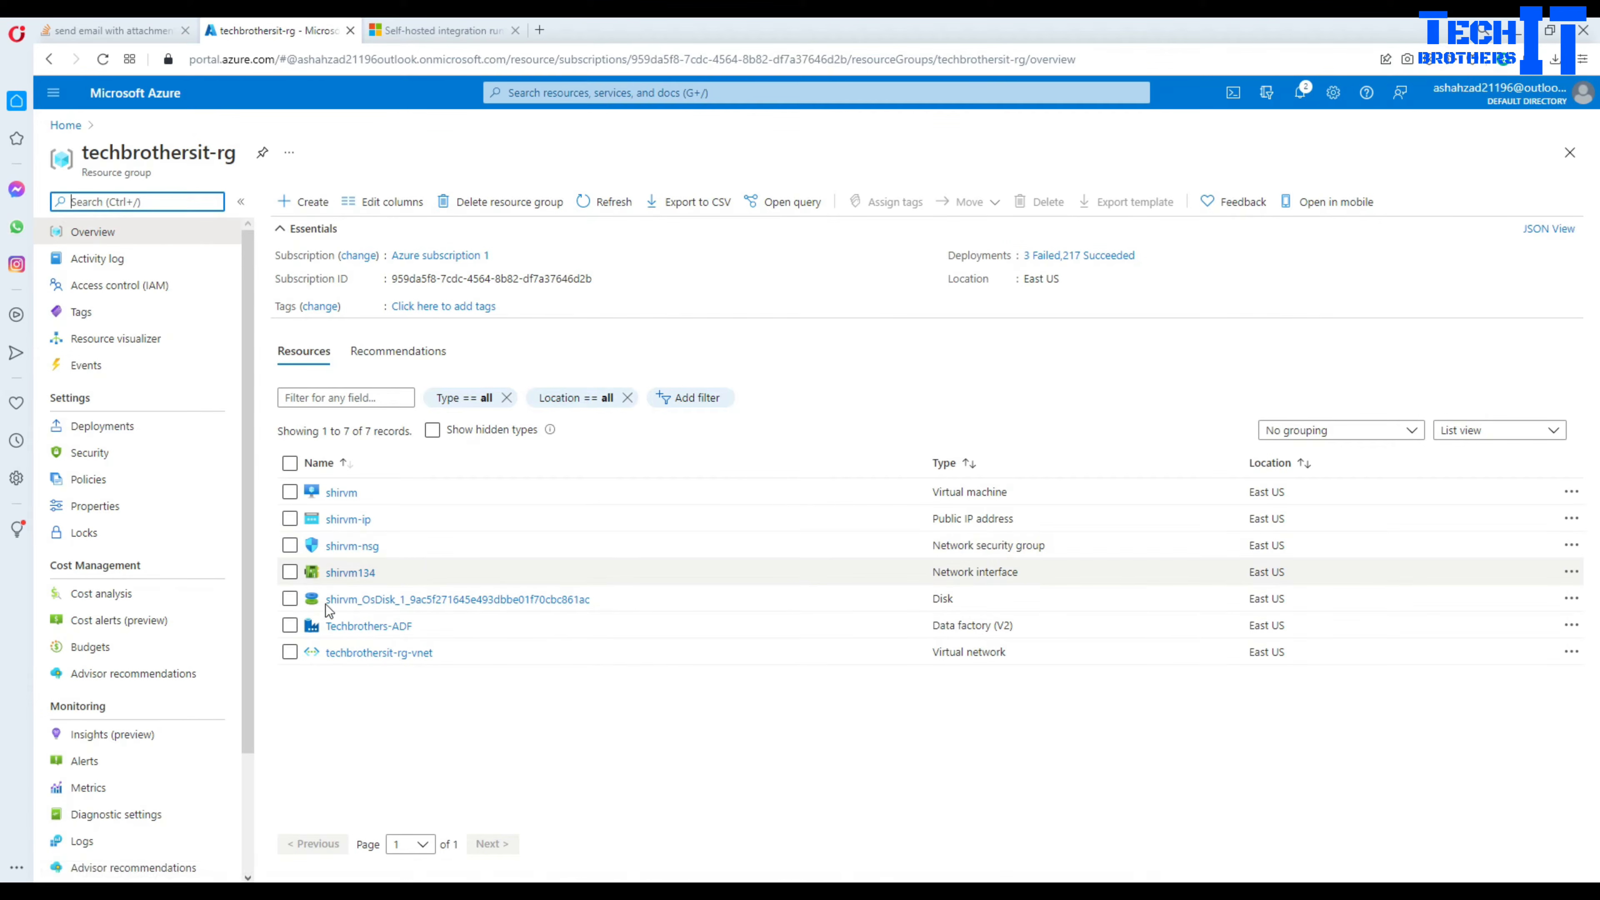
pyautogui.click(369, 625)
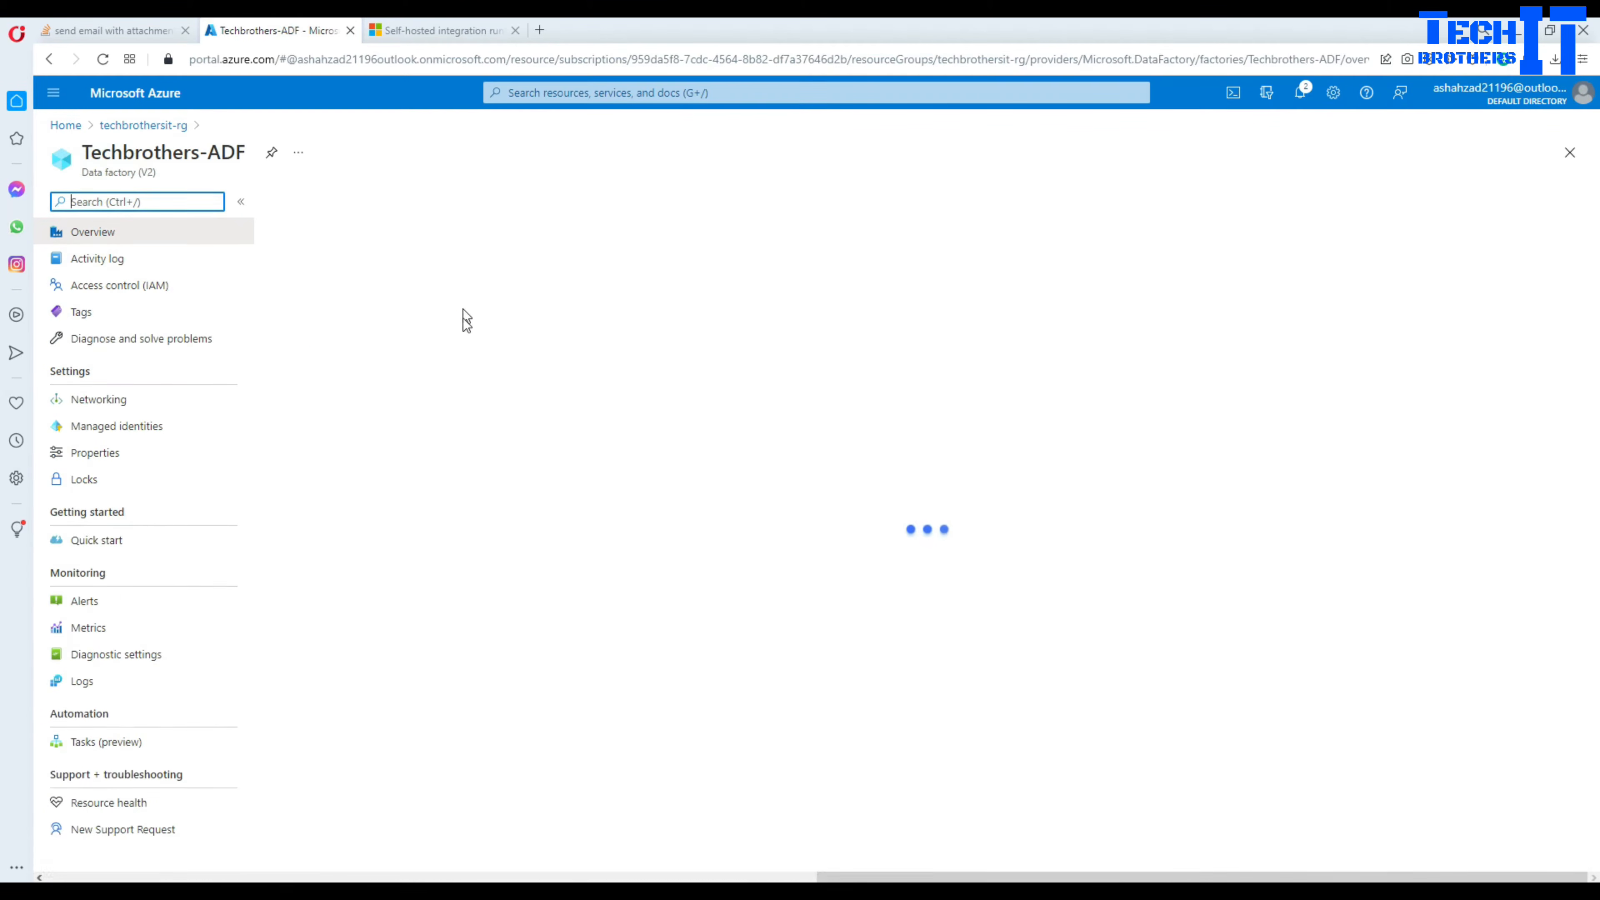
pyautogui.click(376, 466)
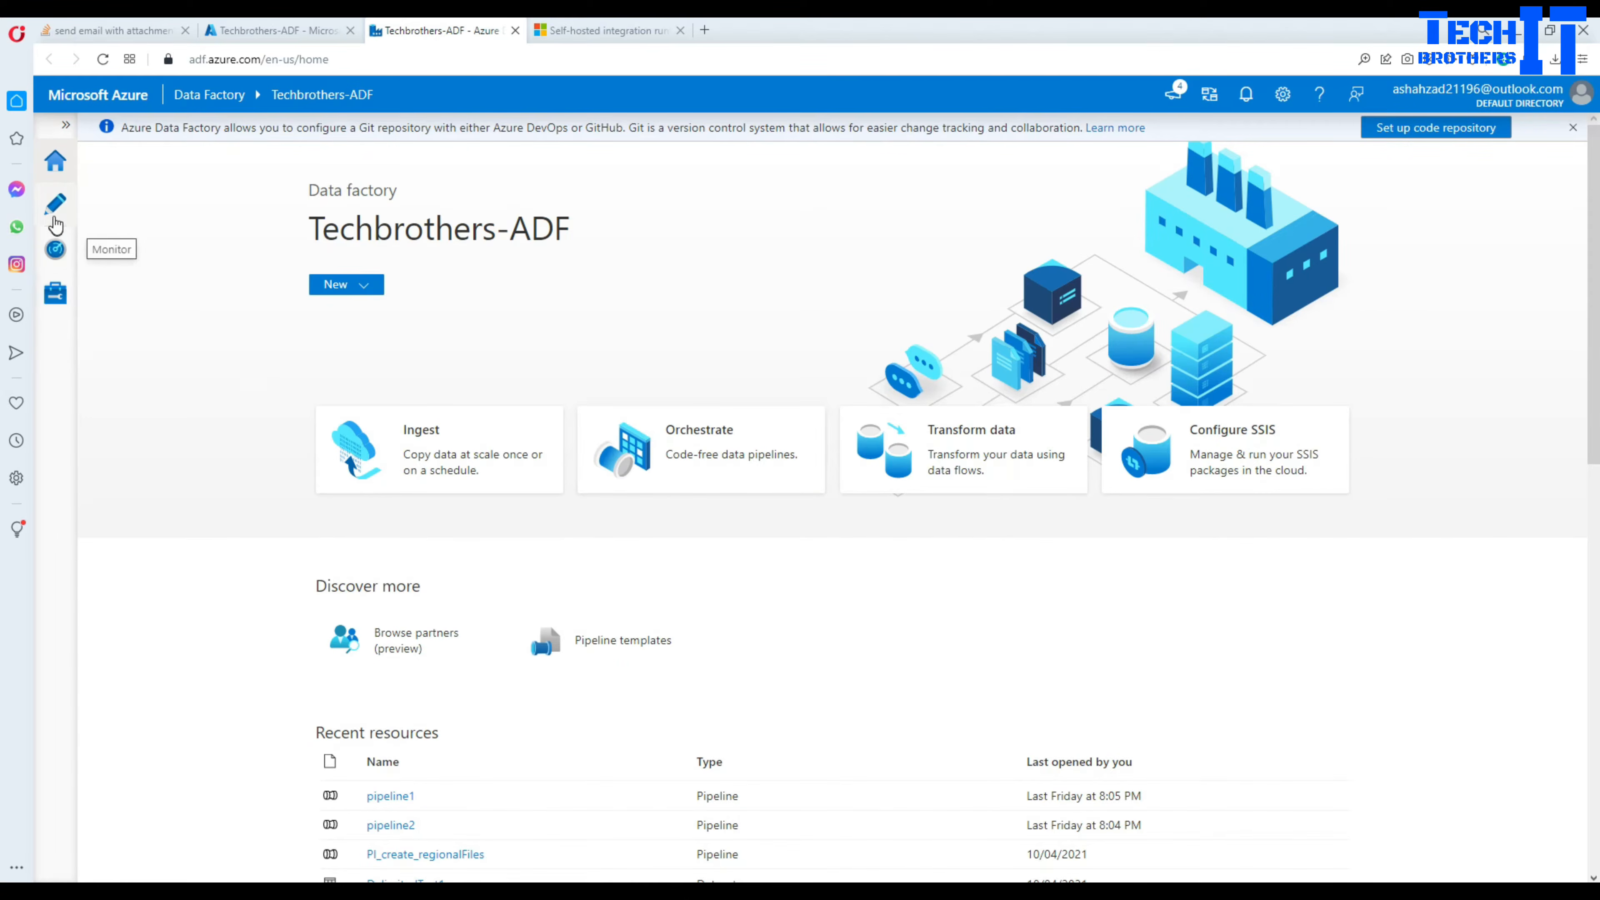
# Create an integration runtime in Techbrothers-ADF of type Azure, Self-Hosted, with the Self-Hosted network environment and the name shir.
pyautogui.click(57, 293)
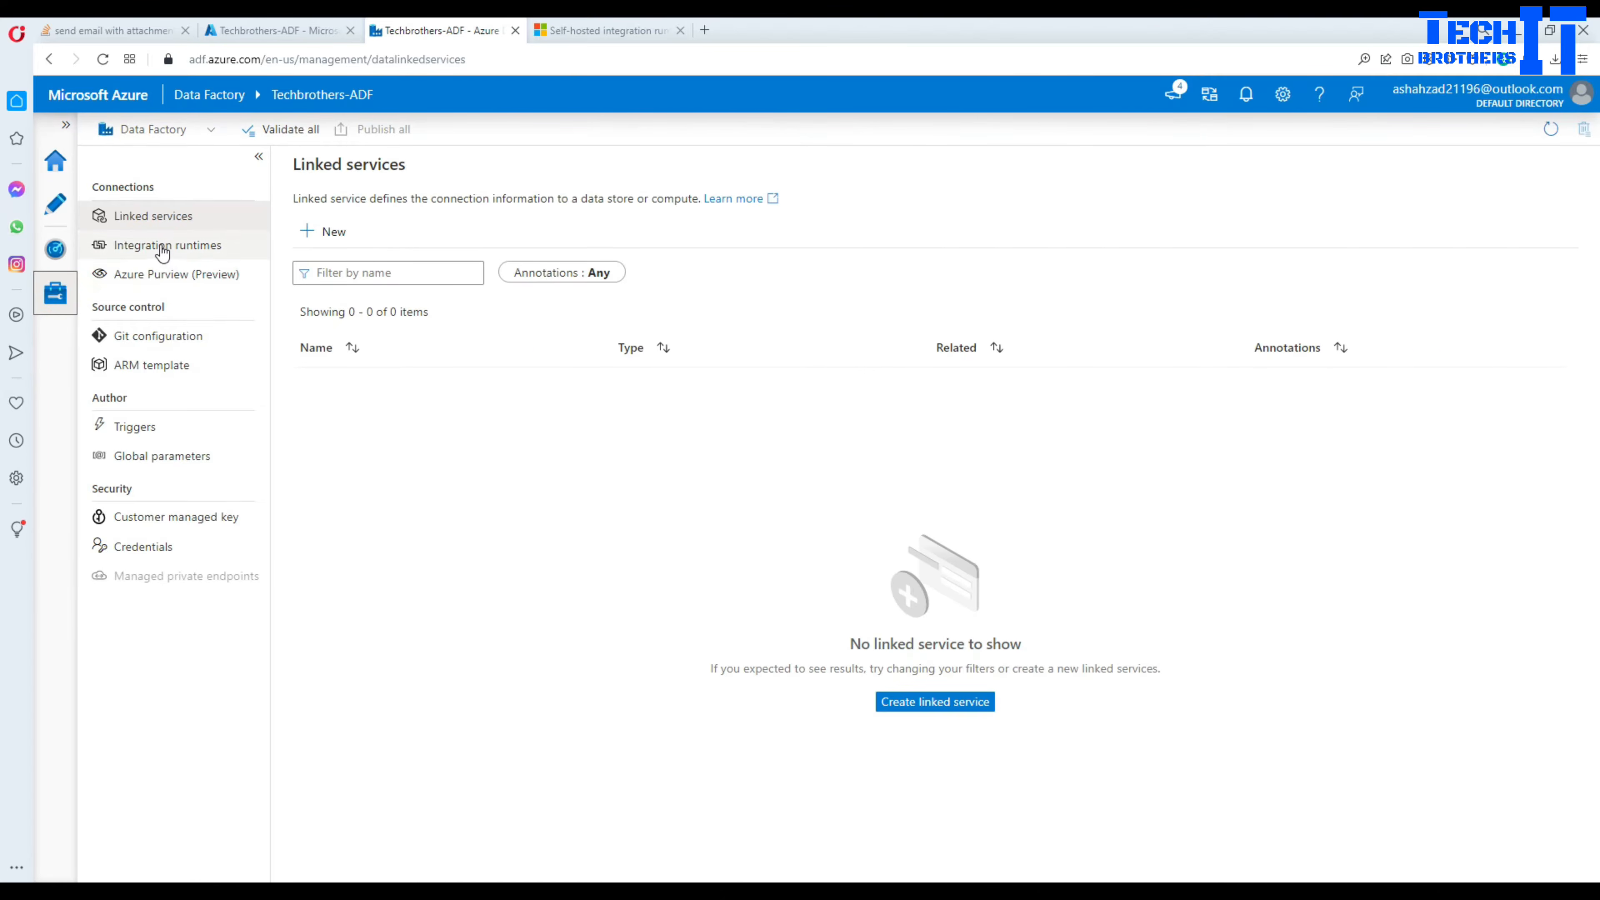
pyautogui.click(163, 250)
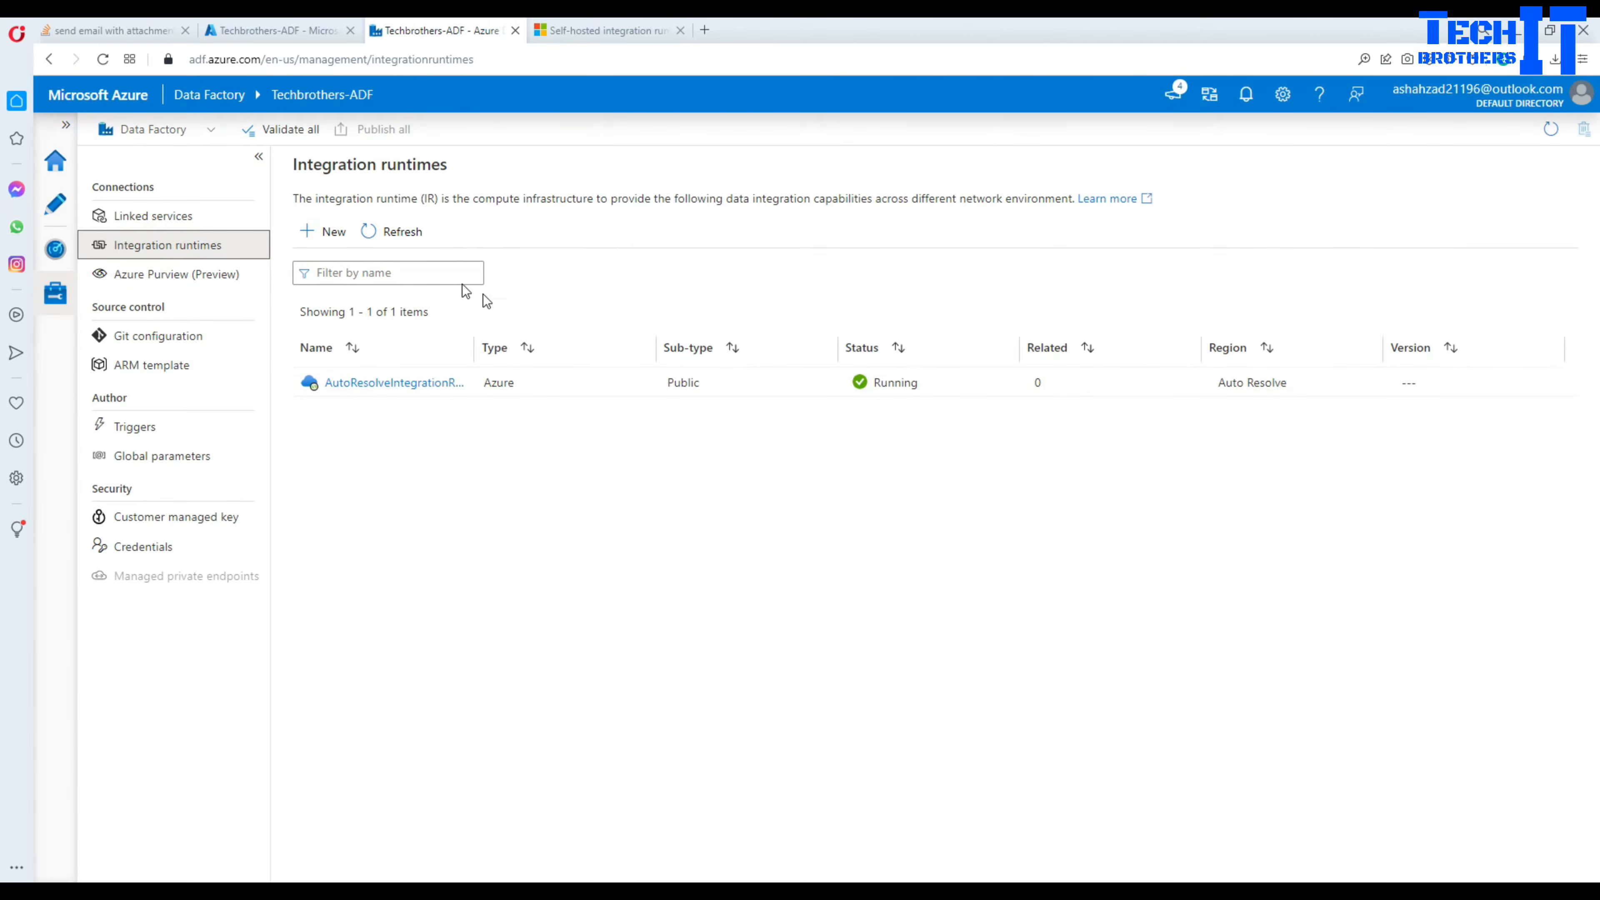
pyautogui.click(323, 232)
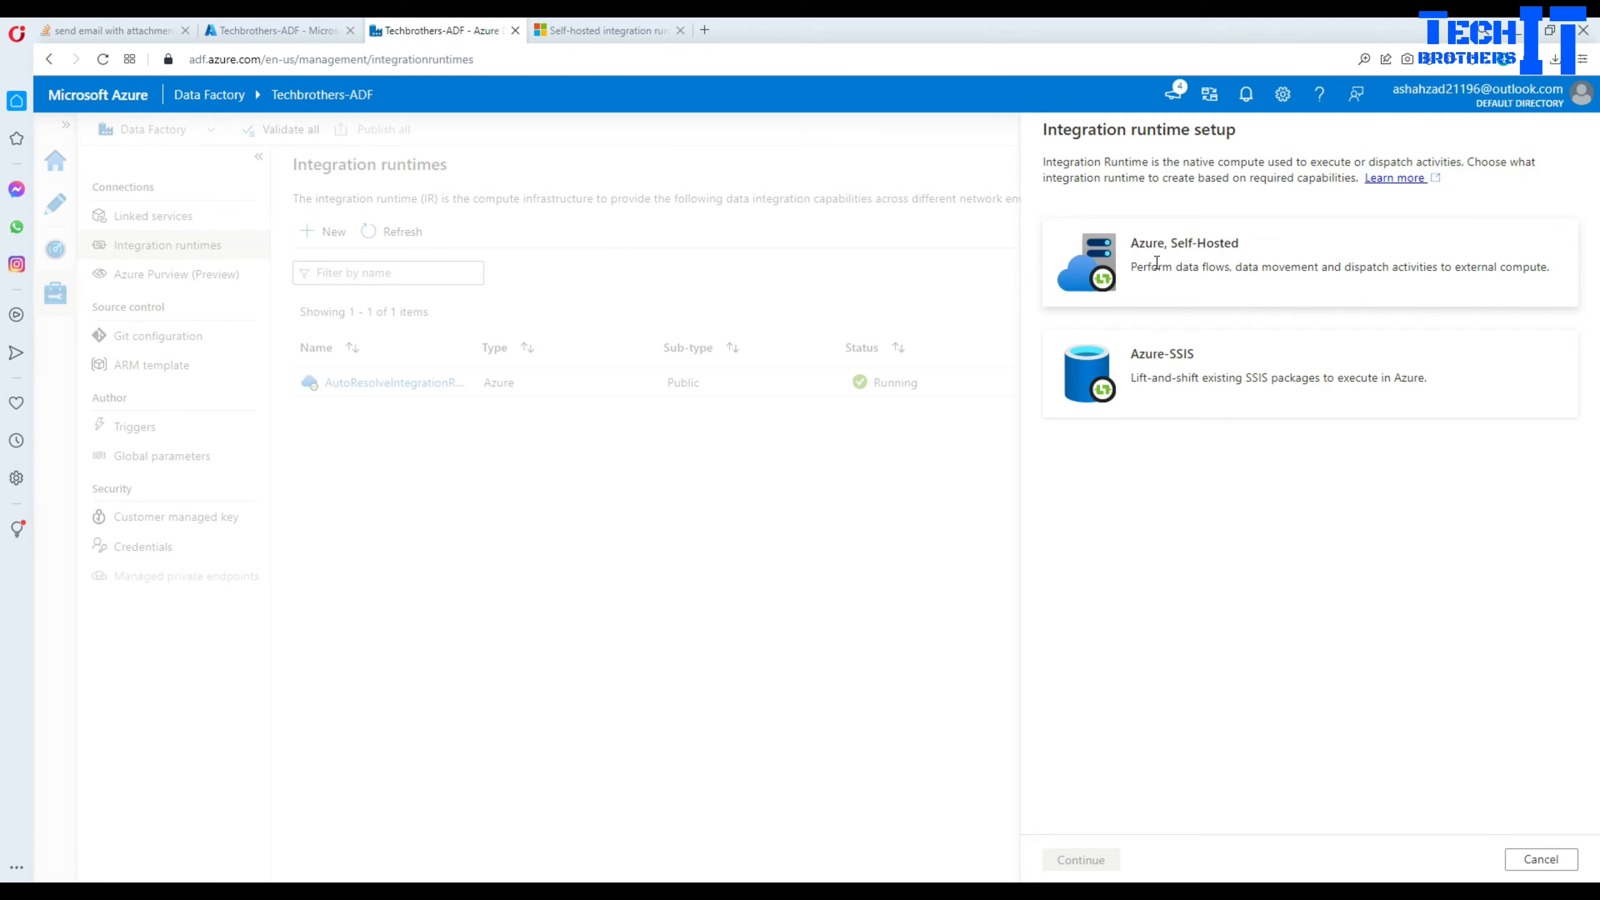
pyautogui.click(1125, 268)
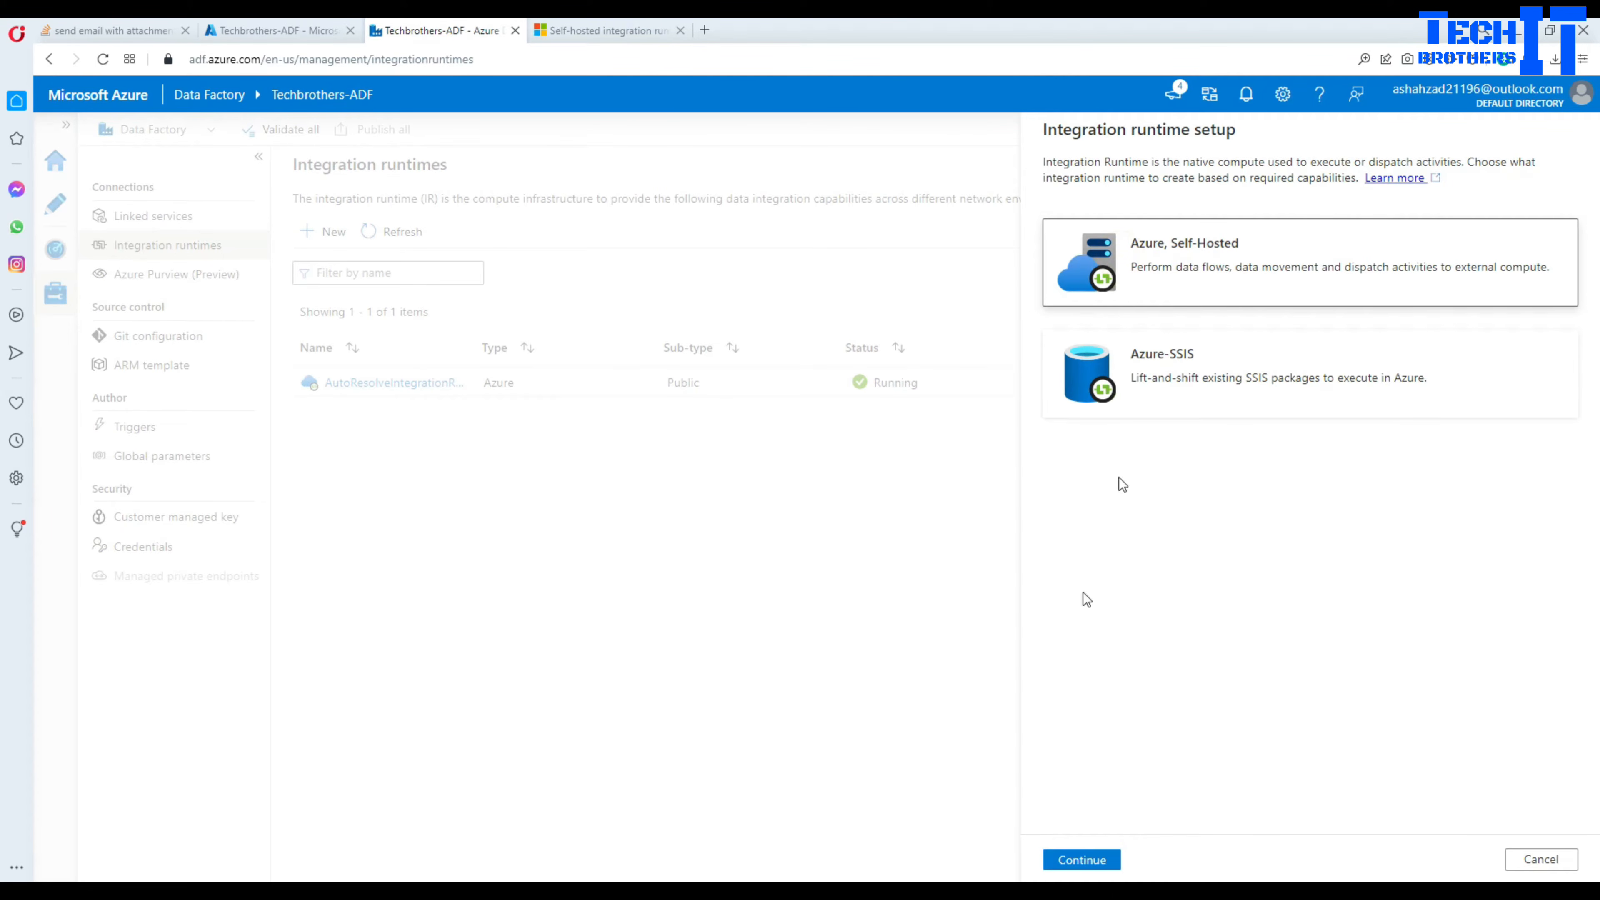
pyautogui.click(1064, 861)
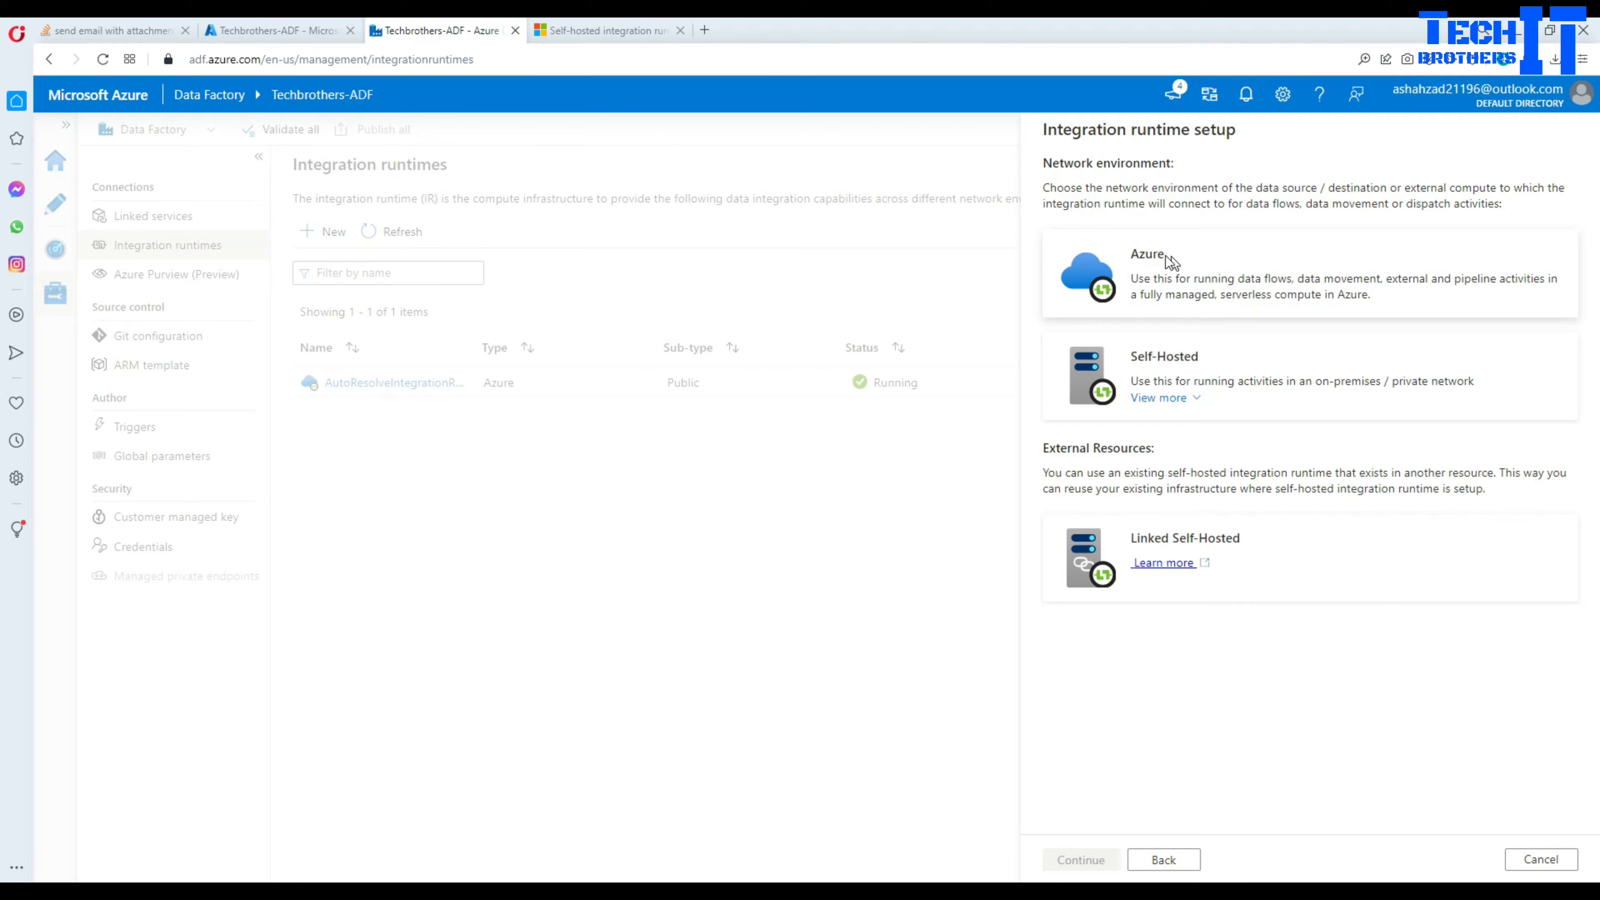
pyautogui.click(1176, 355)
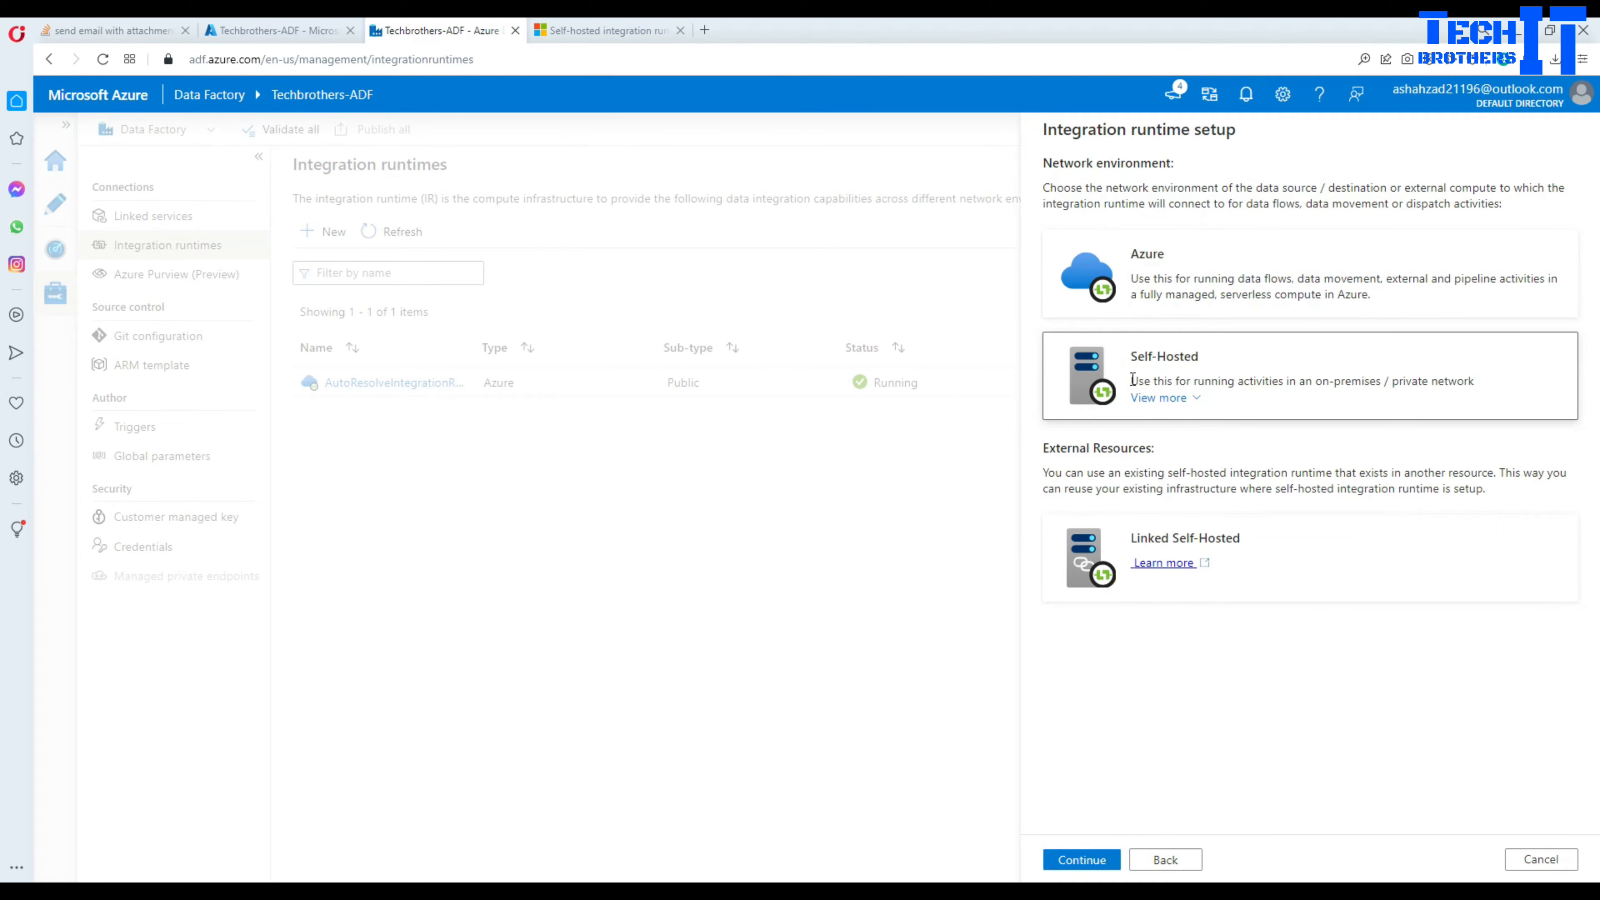
pyautogui.click(1062, 858)
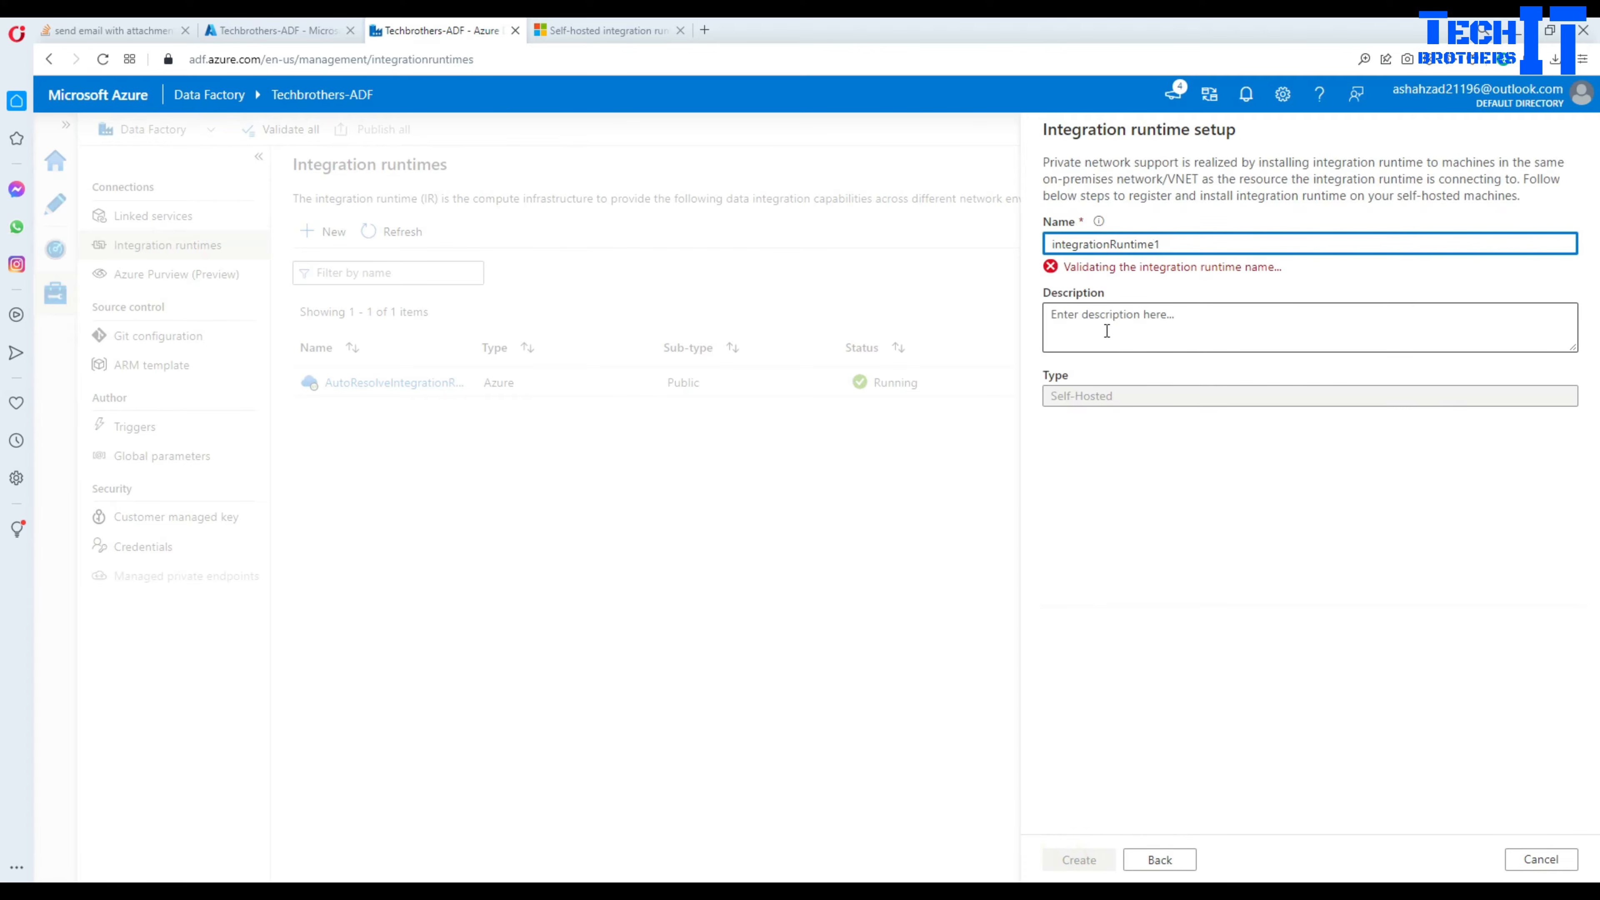
pyautogui.moveTo(1183, 244); pyautogui.dragTo(1015, 250)
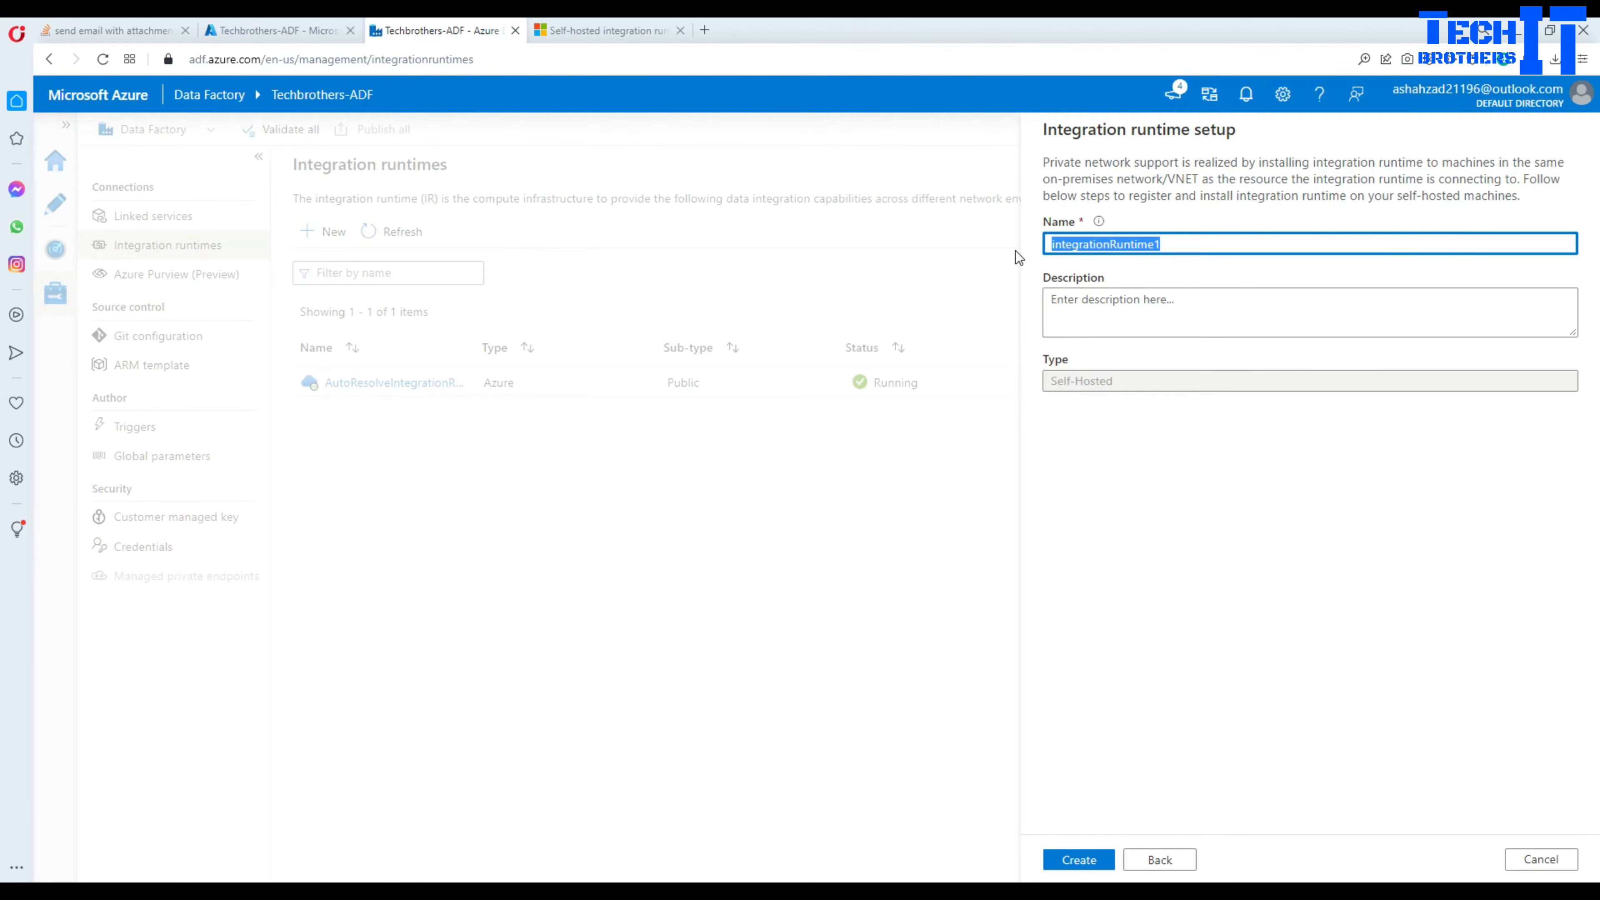
pyautogui.write('shir')
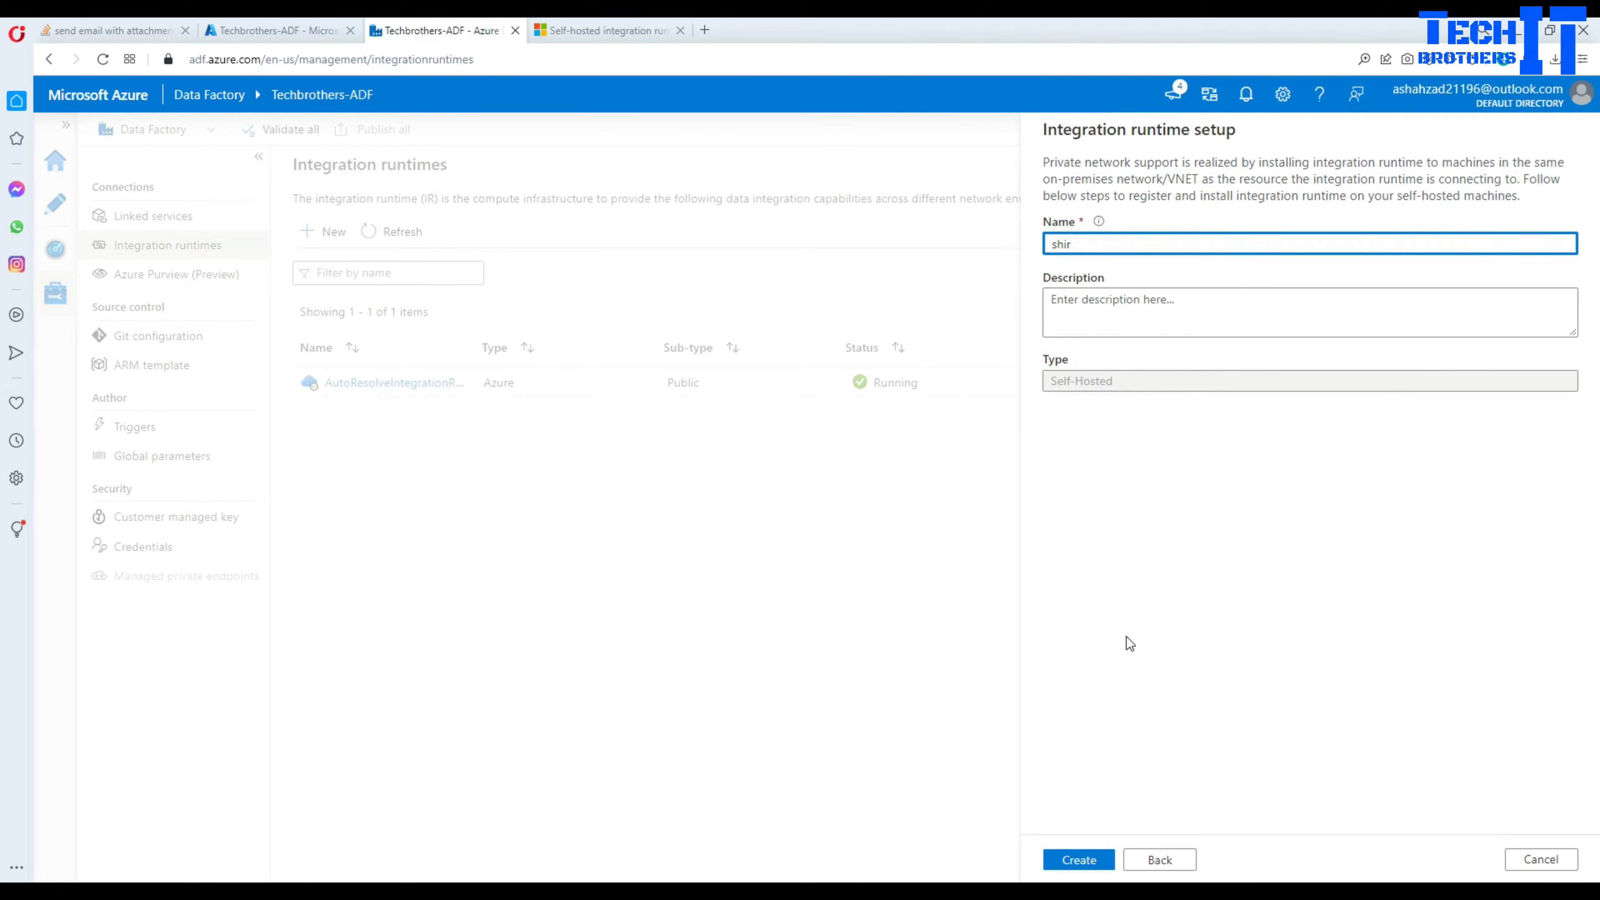
pyautogui.click(1081, 860)
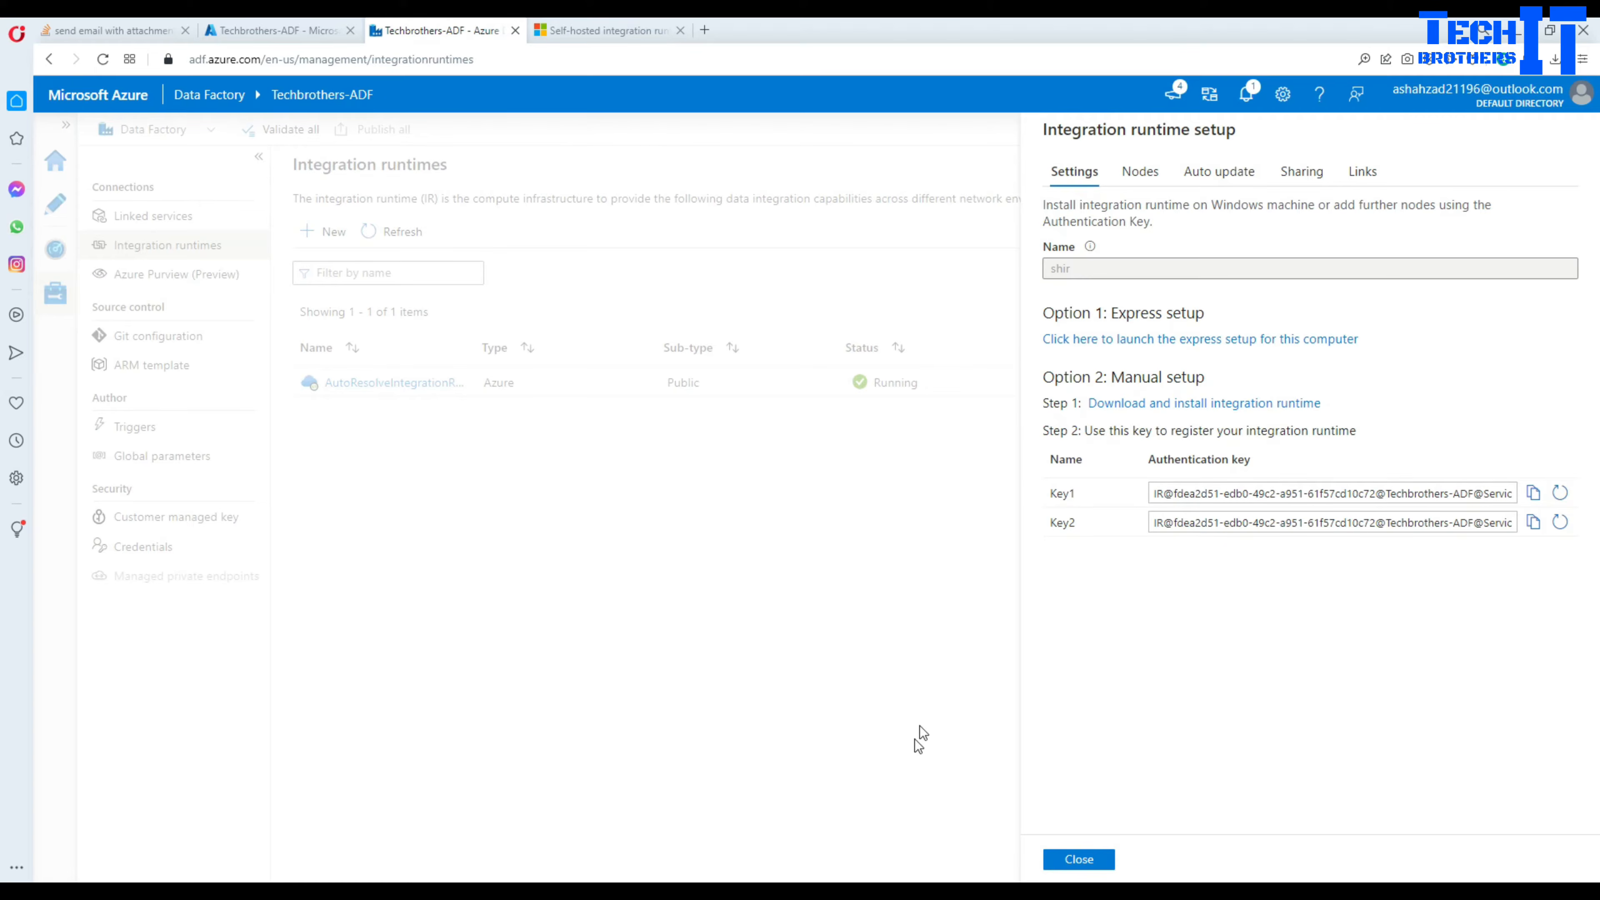
# Switch to the shirvm remote session and run the IntegrationRuntime_5.8.7875.2 installer from the Downloads folder, allowing the security warning.
pyautogui.click(988, 891)
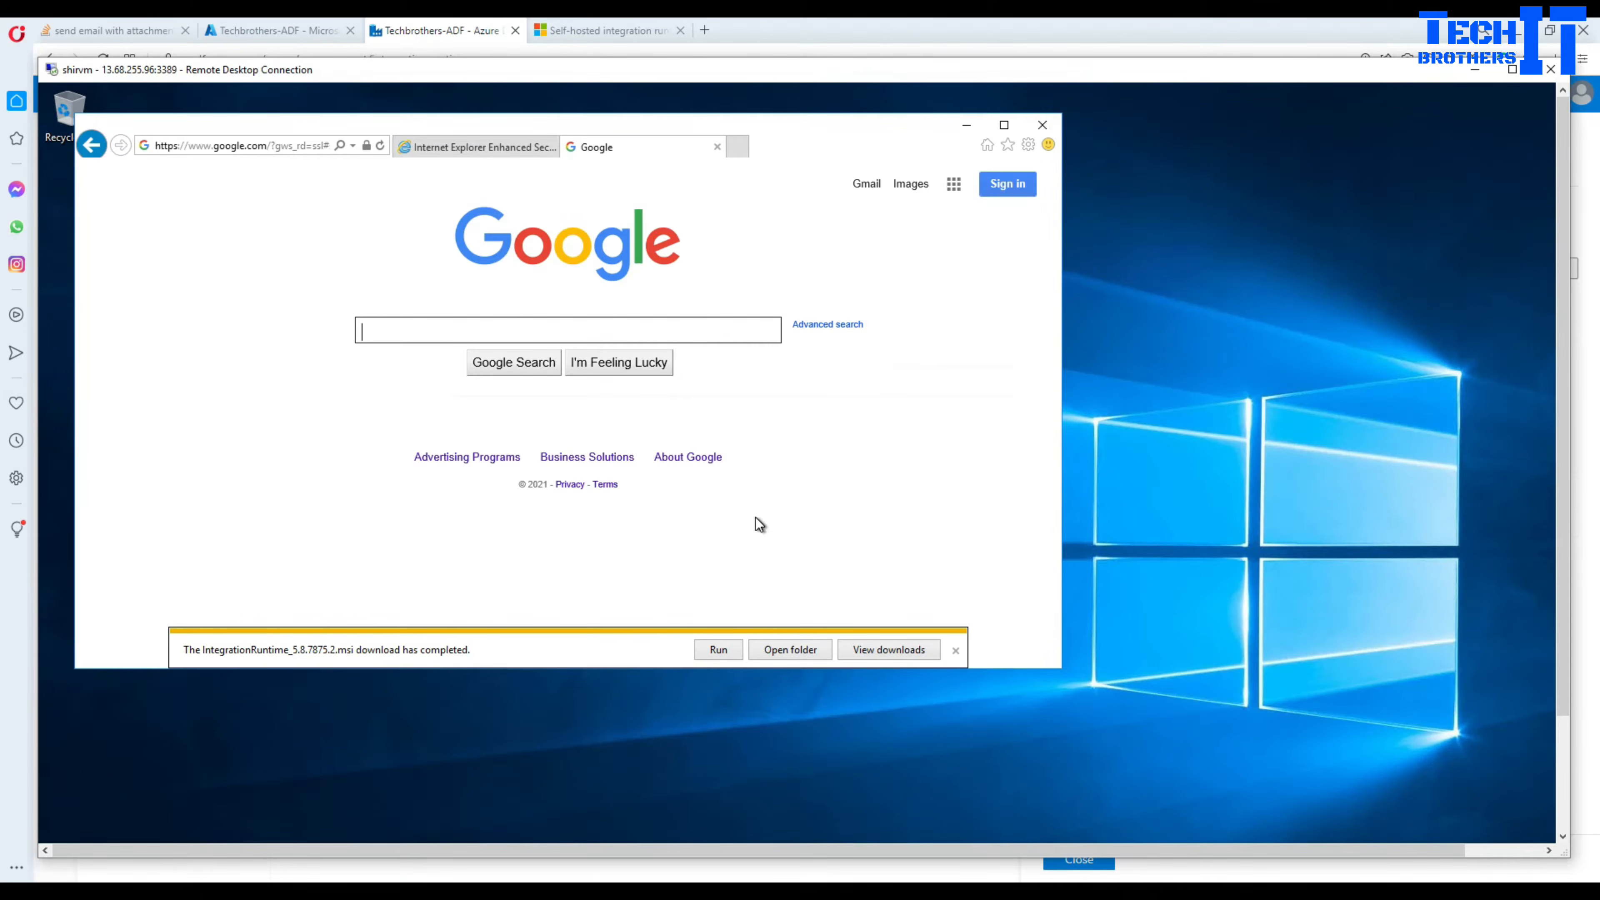
pyautogui.click(781, 651)
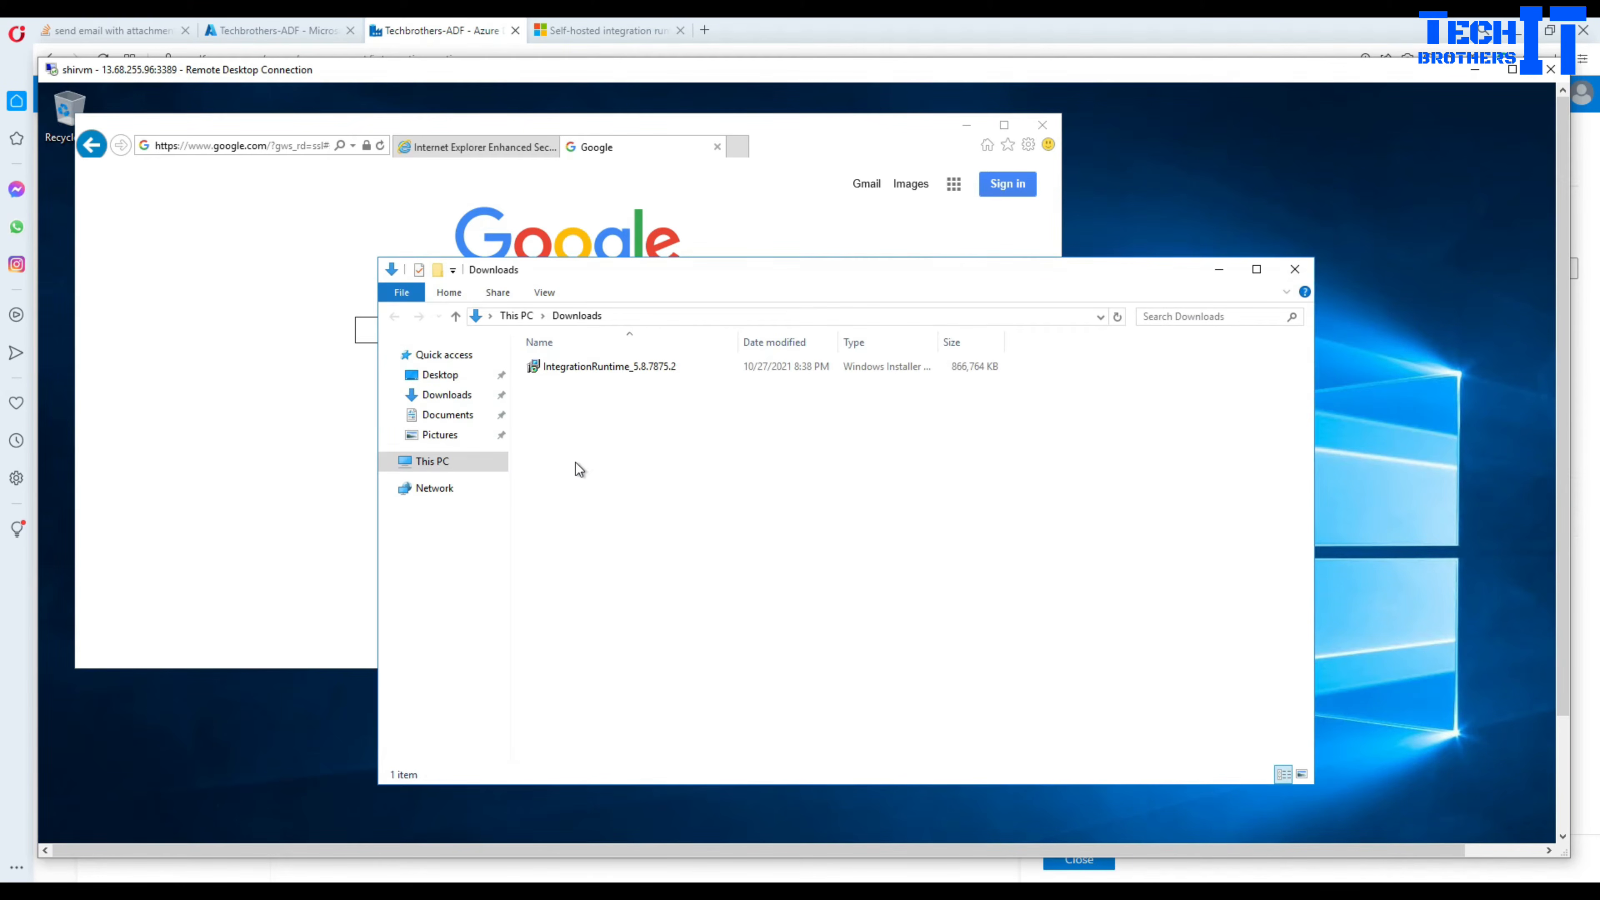
pyautogui.click(595, 371)
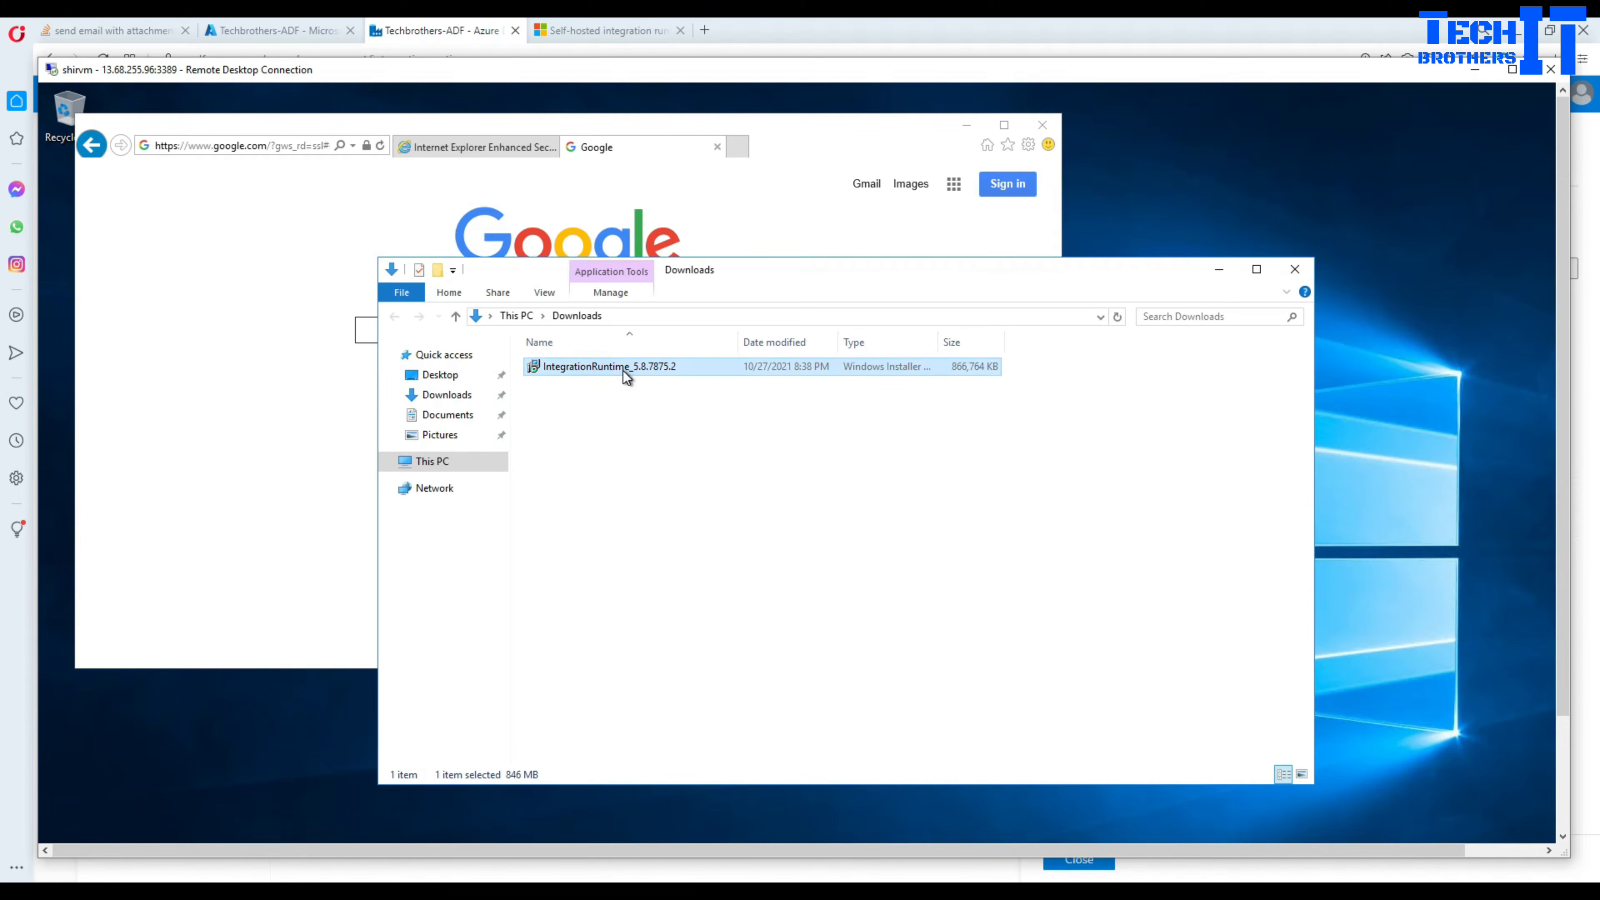
pyautogui.rightClick(622, 370)
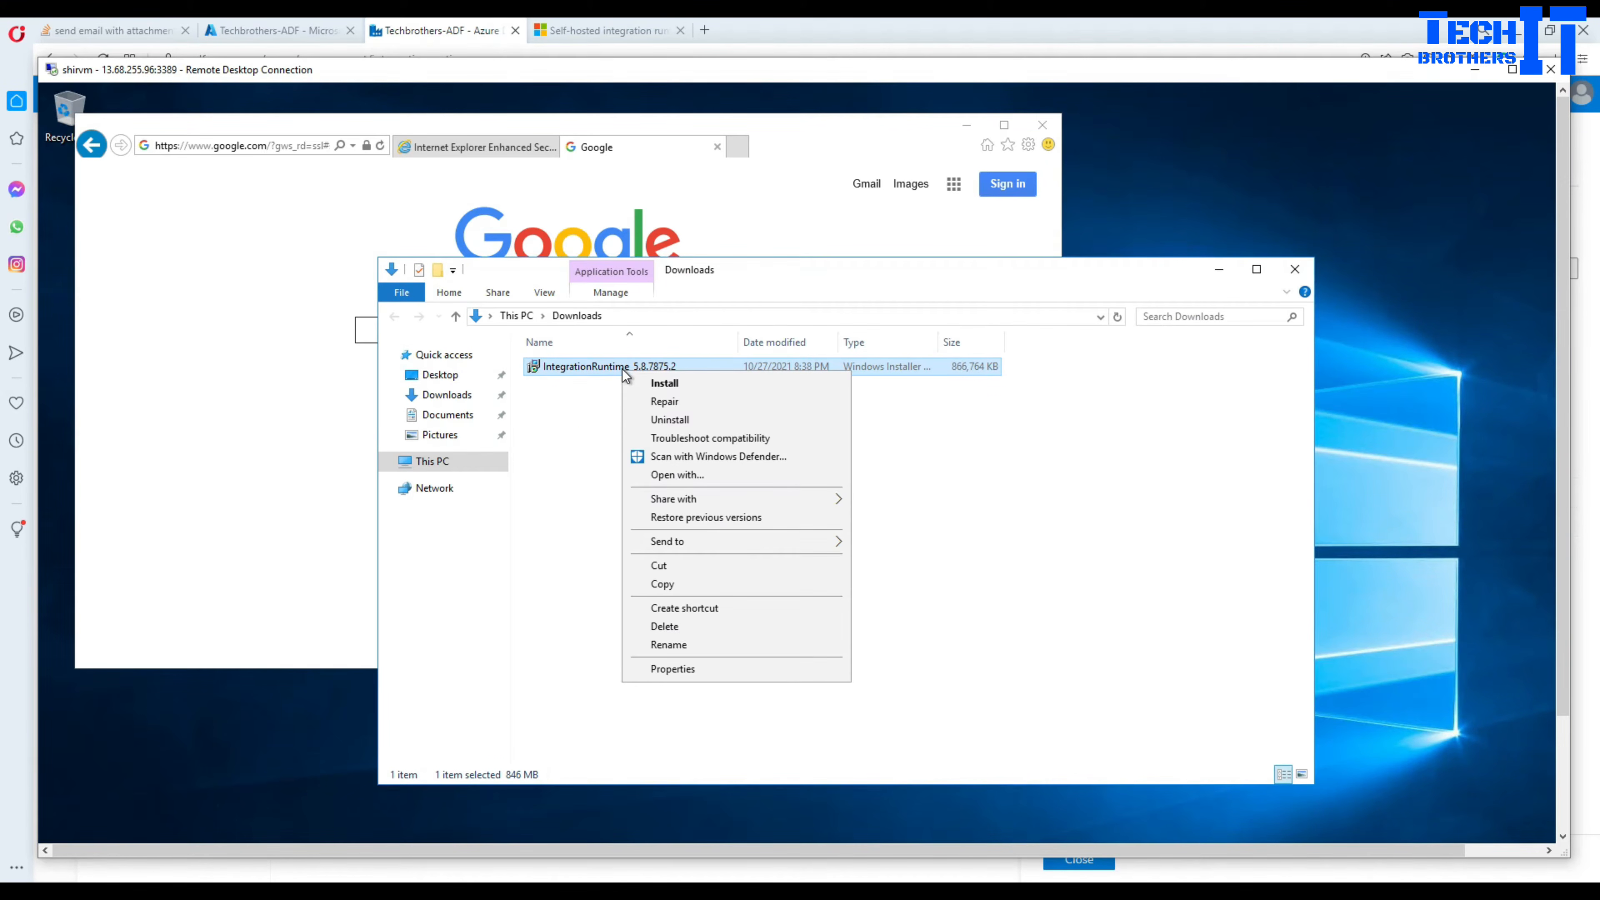
pyautogui.click(659, 383)
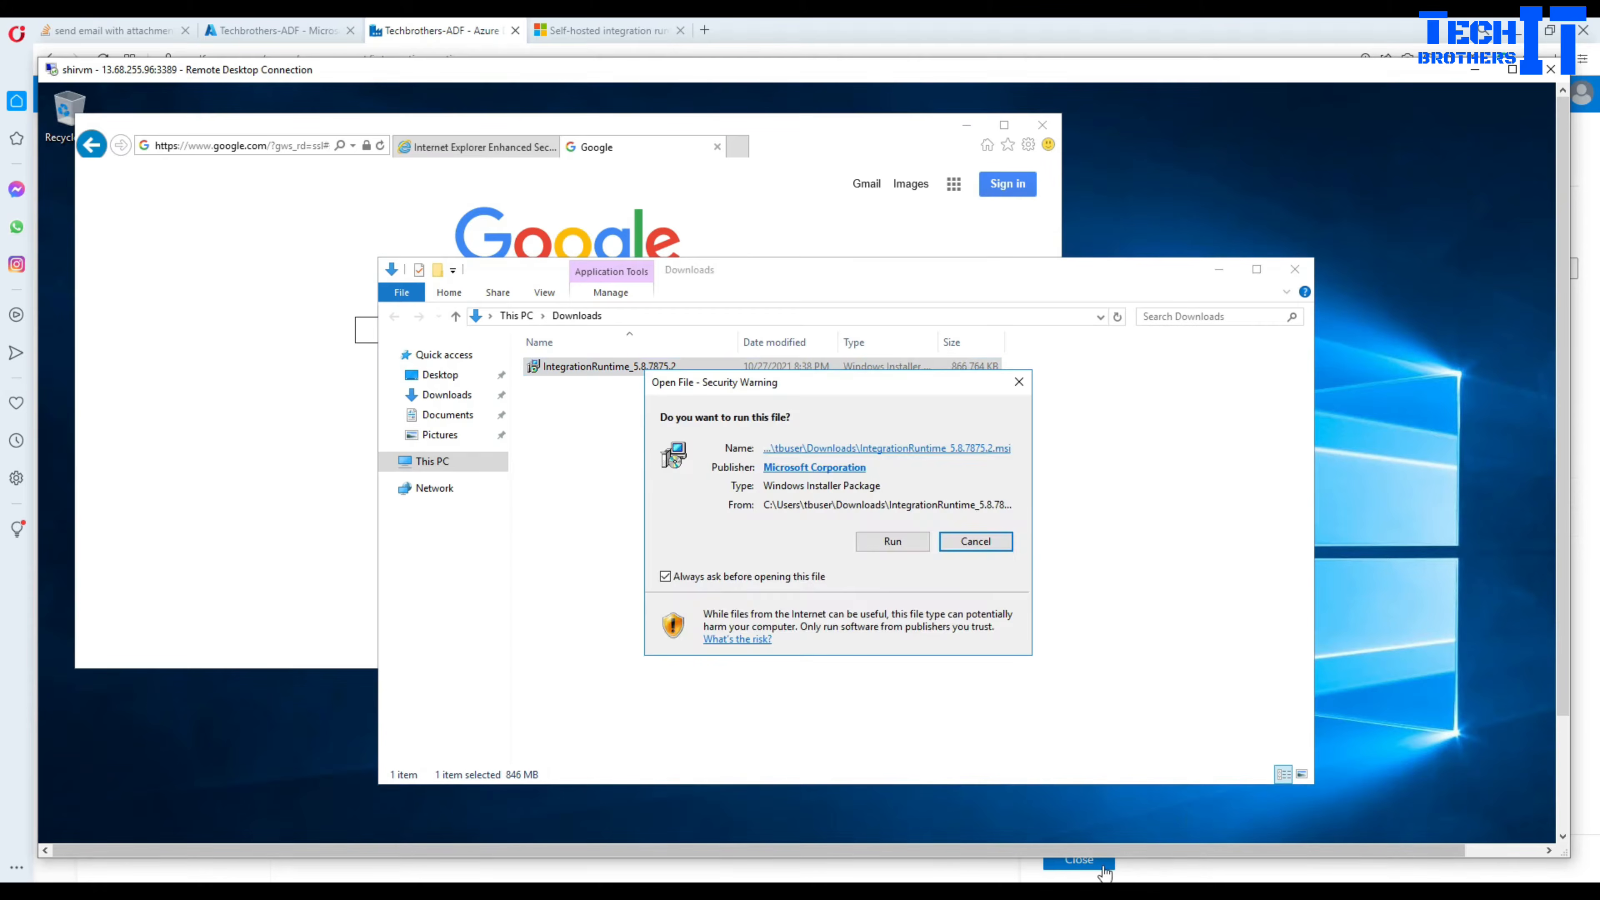
pyautogui.click(901, 540)
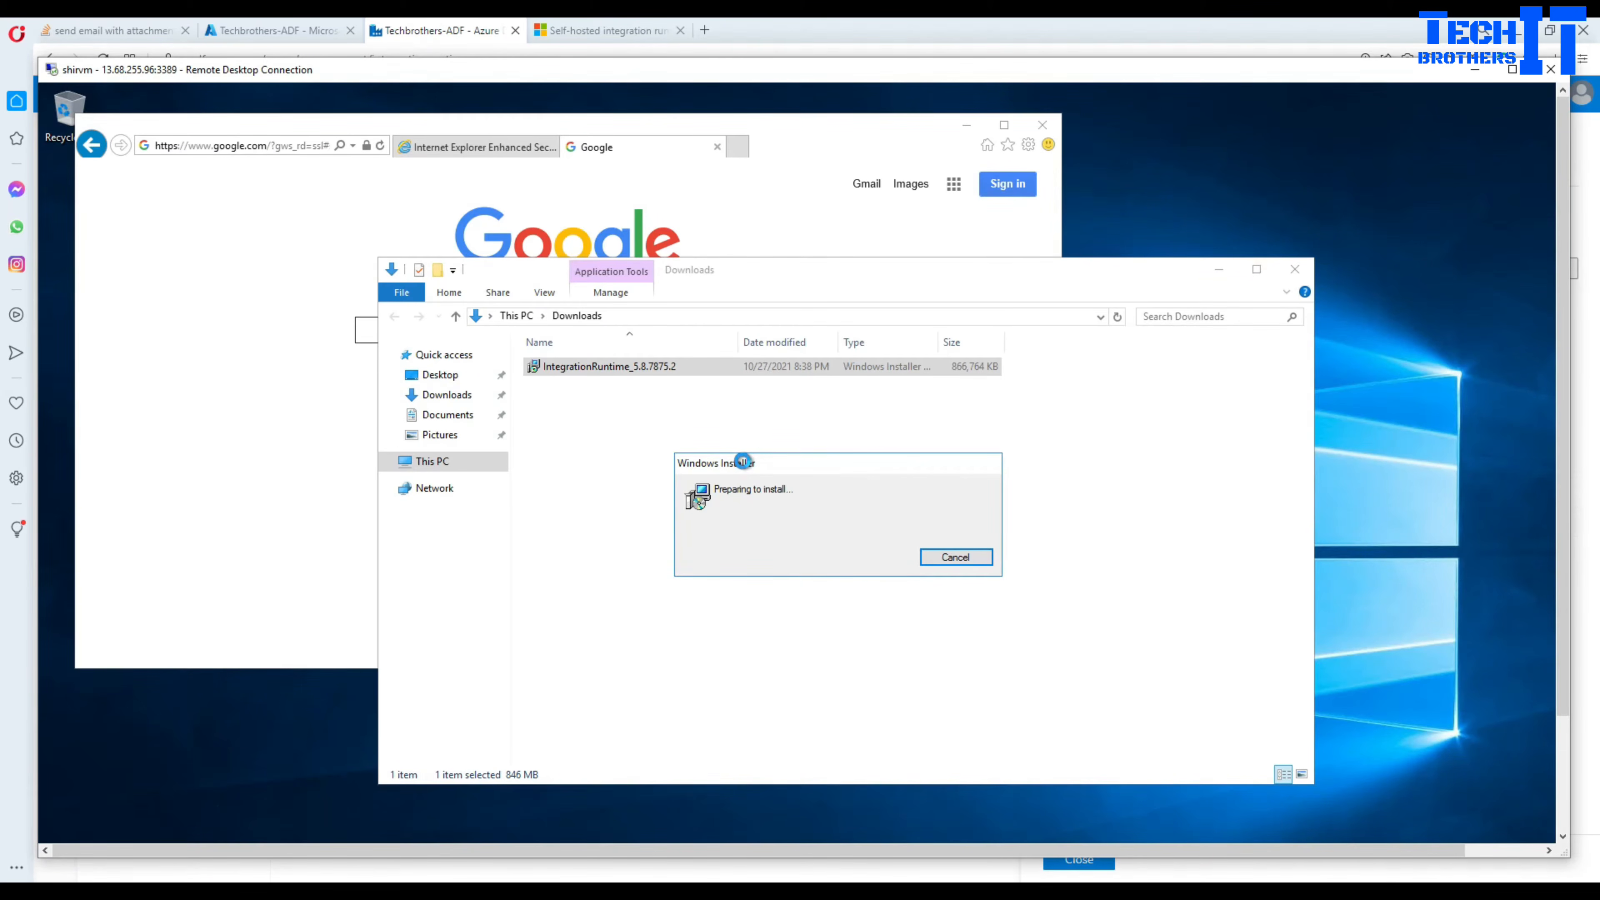
# Accept the license terms, install Microsoft Integration Runtime in the default destination folder and finish the setup wizard.
pyautogui.click(754, 621)
pyautogui.click(925, 654)
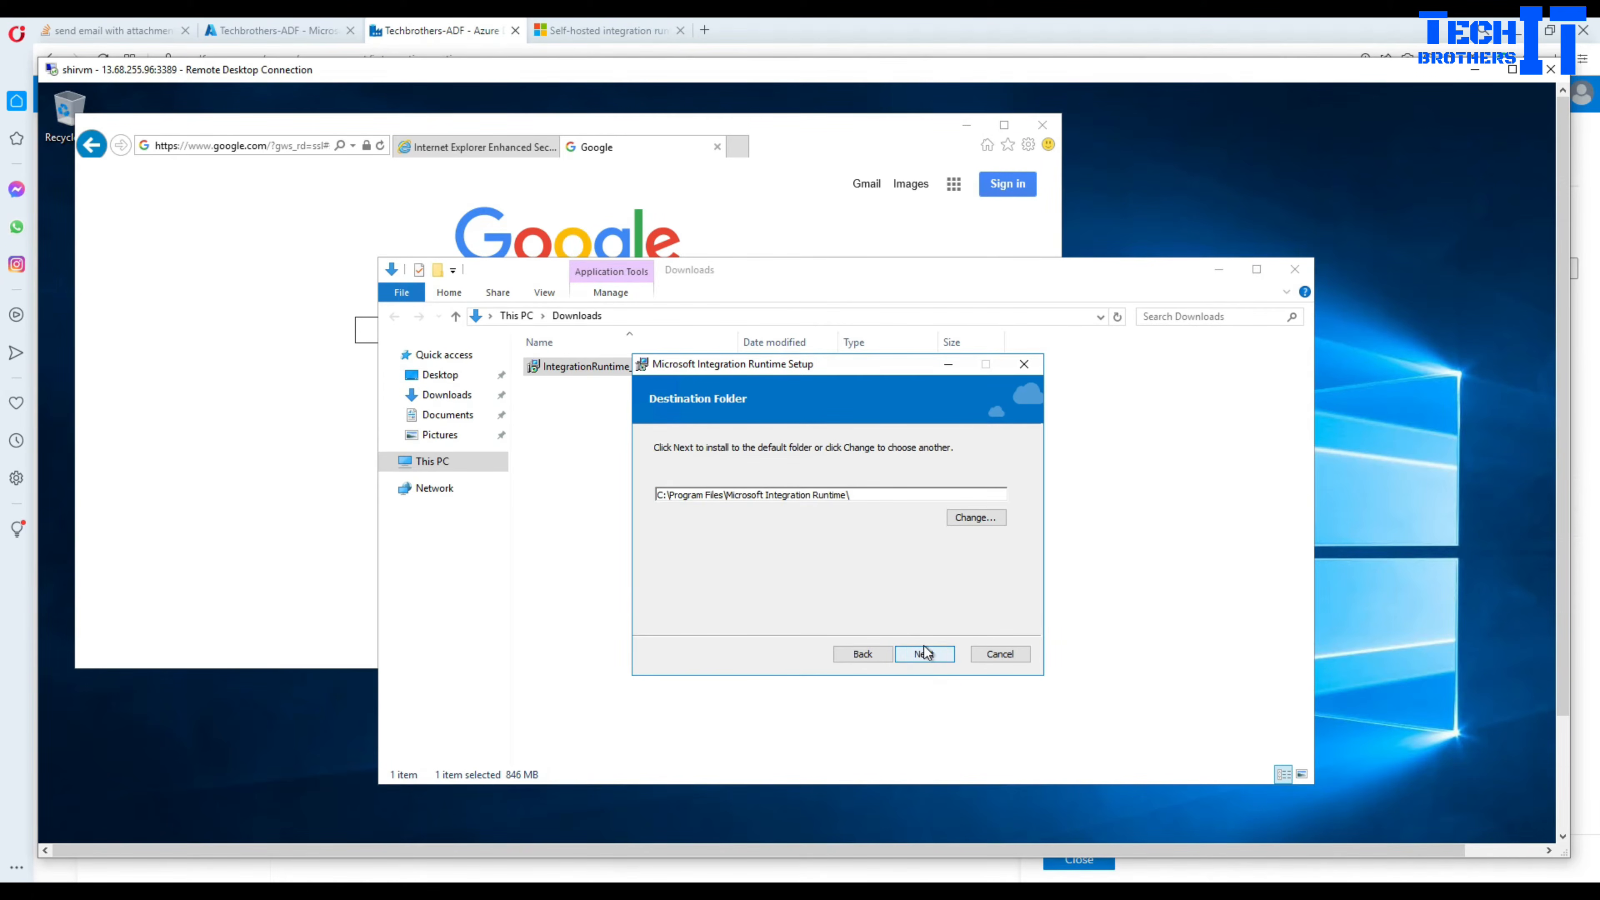
pyautogui.click(925, 654)
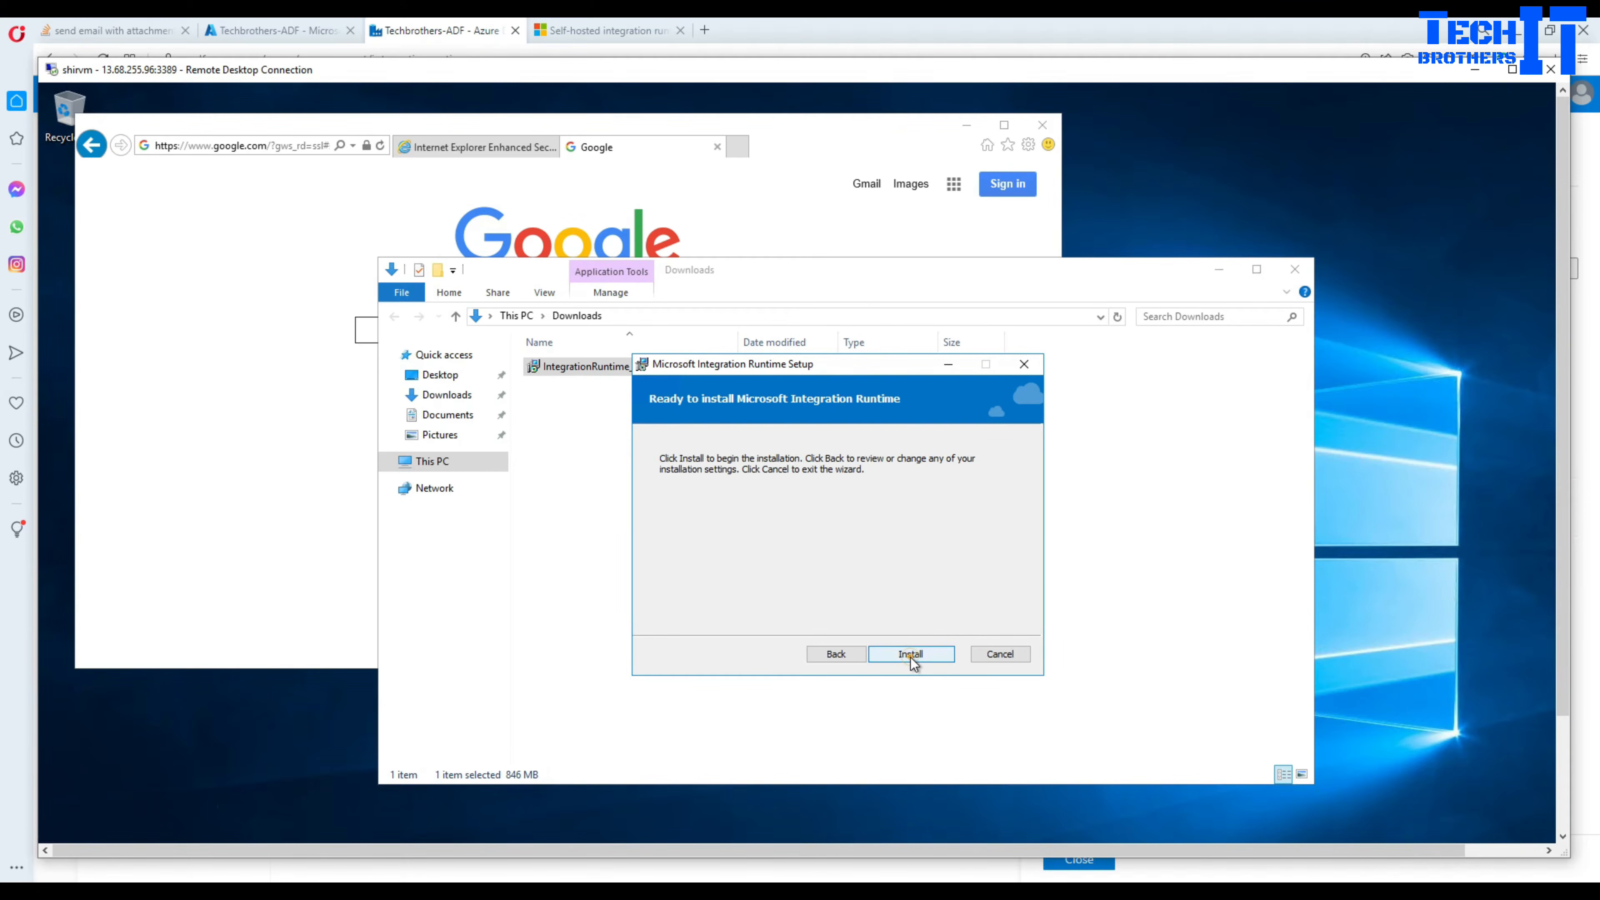
pyautogui.click(911, 655)
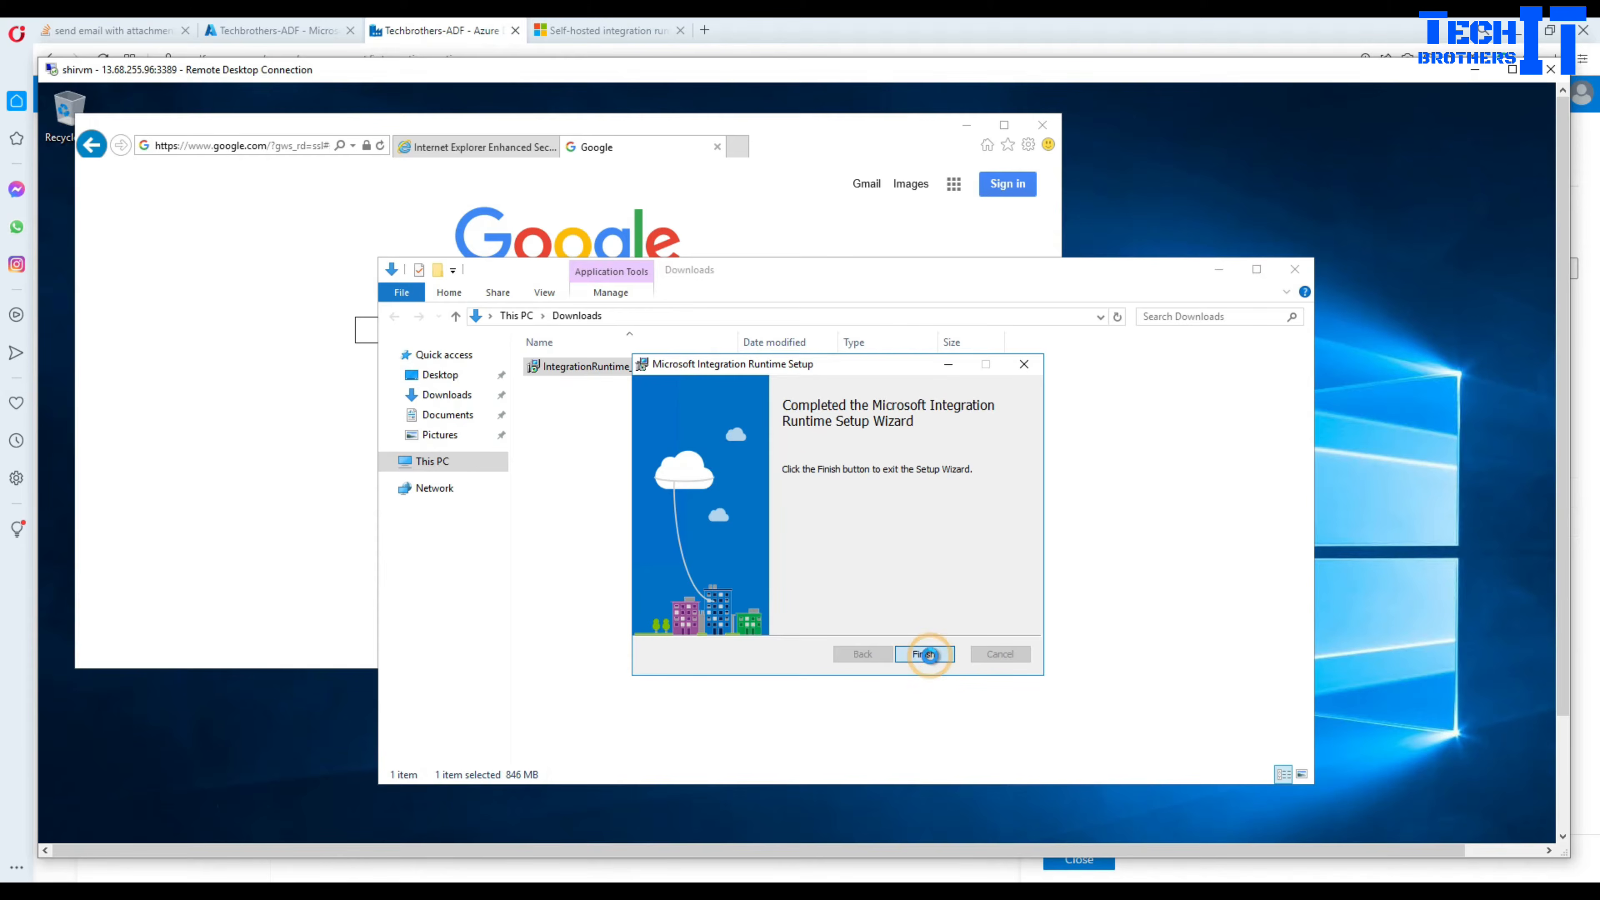
pyautogui.click(931, 659)
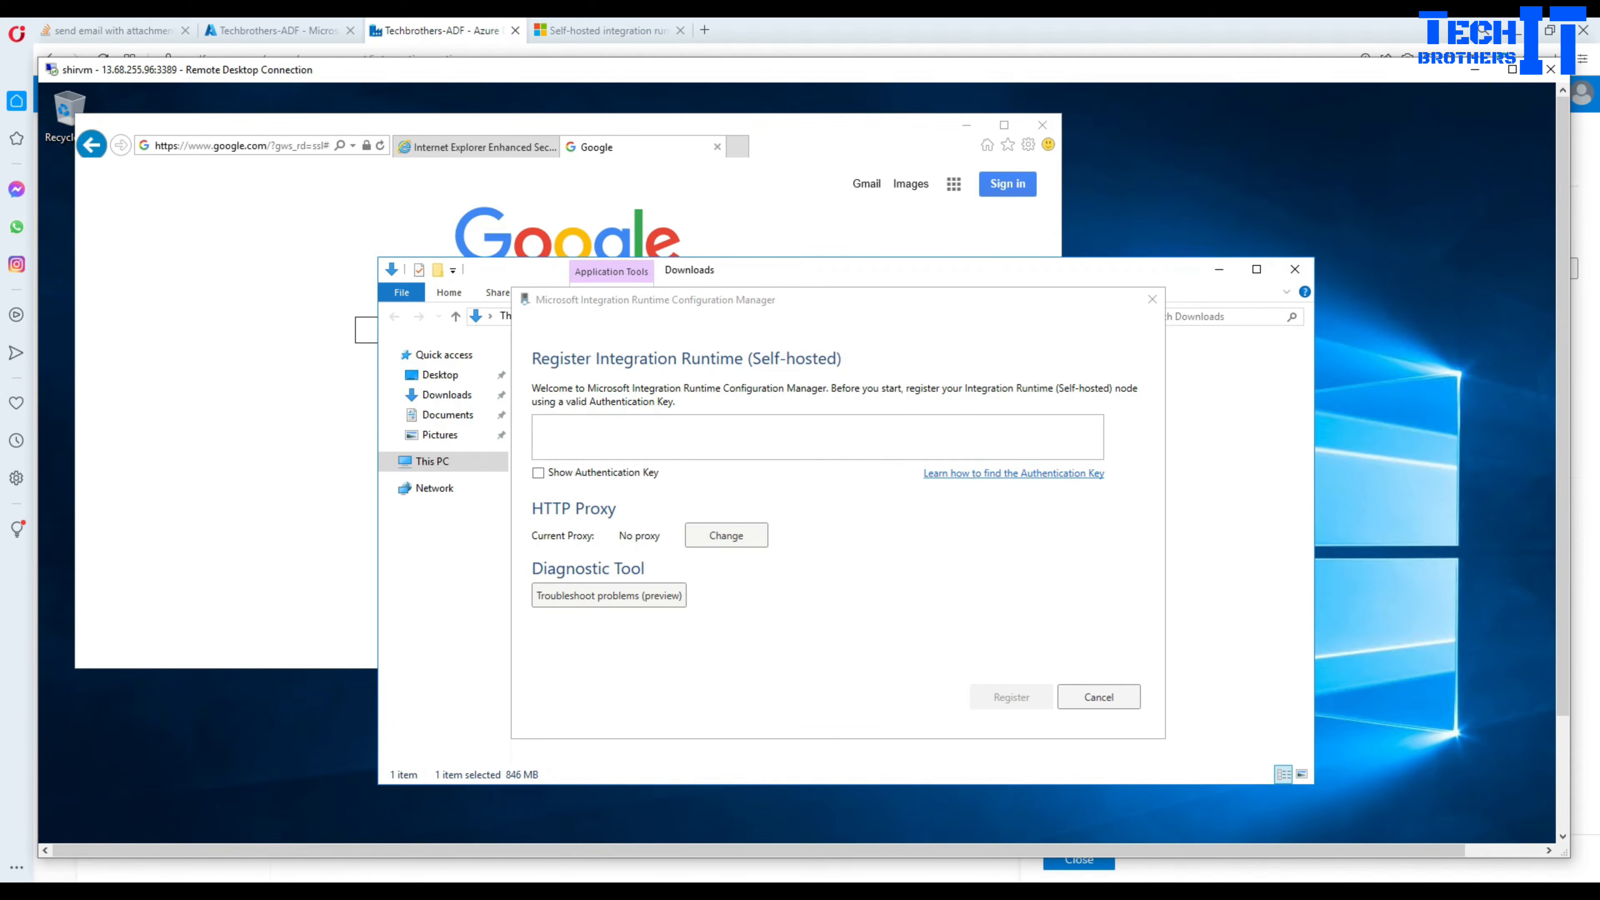
# Copy the Key1 authentication key of shir from Data Factory, paste it into the VM's Integration Runtime Configuration Manager and register.
pyautogui.click(1475, 70)
pyautogui.click(1531, 493)
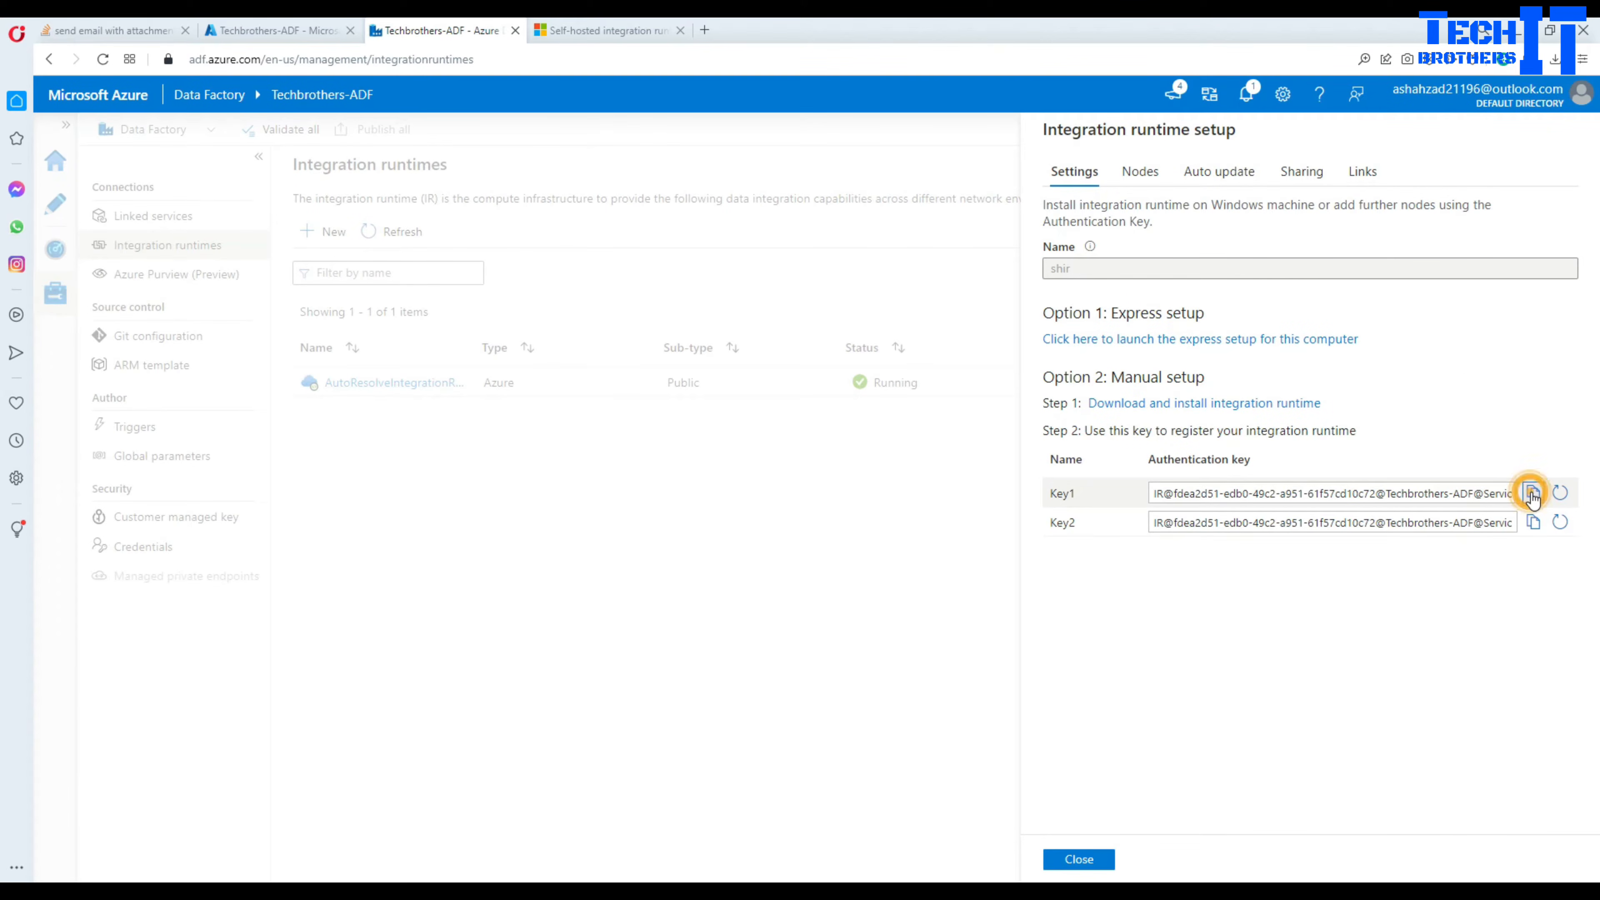
pyautogui.click(1303, 890)
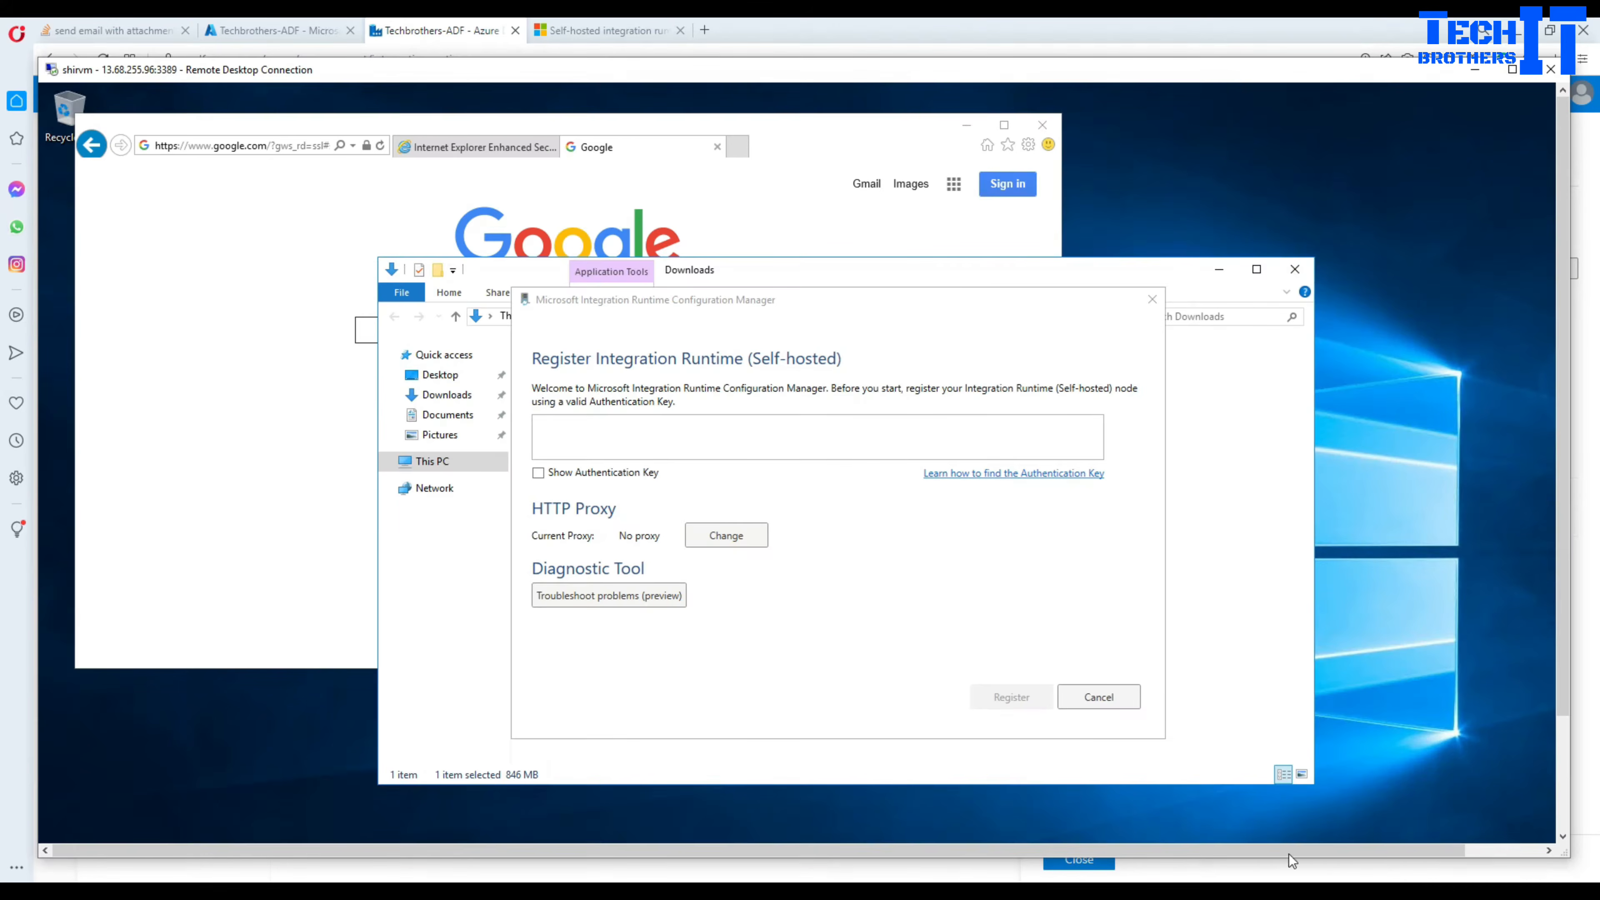
pyautogui.click(639, 436)
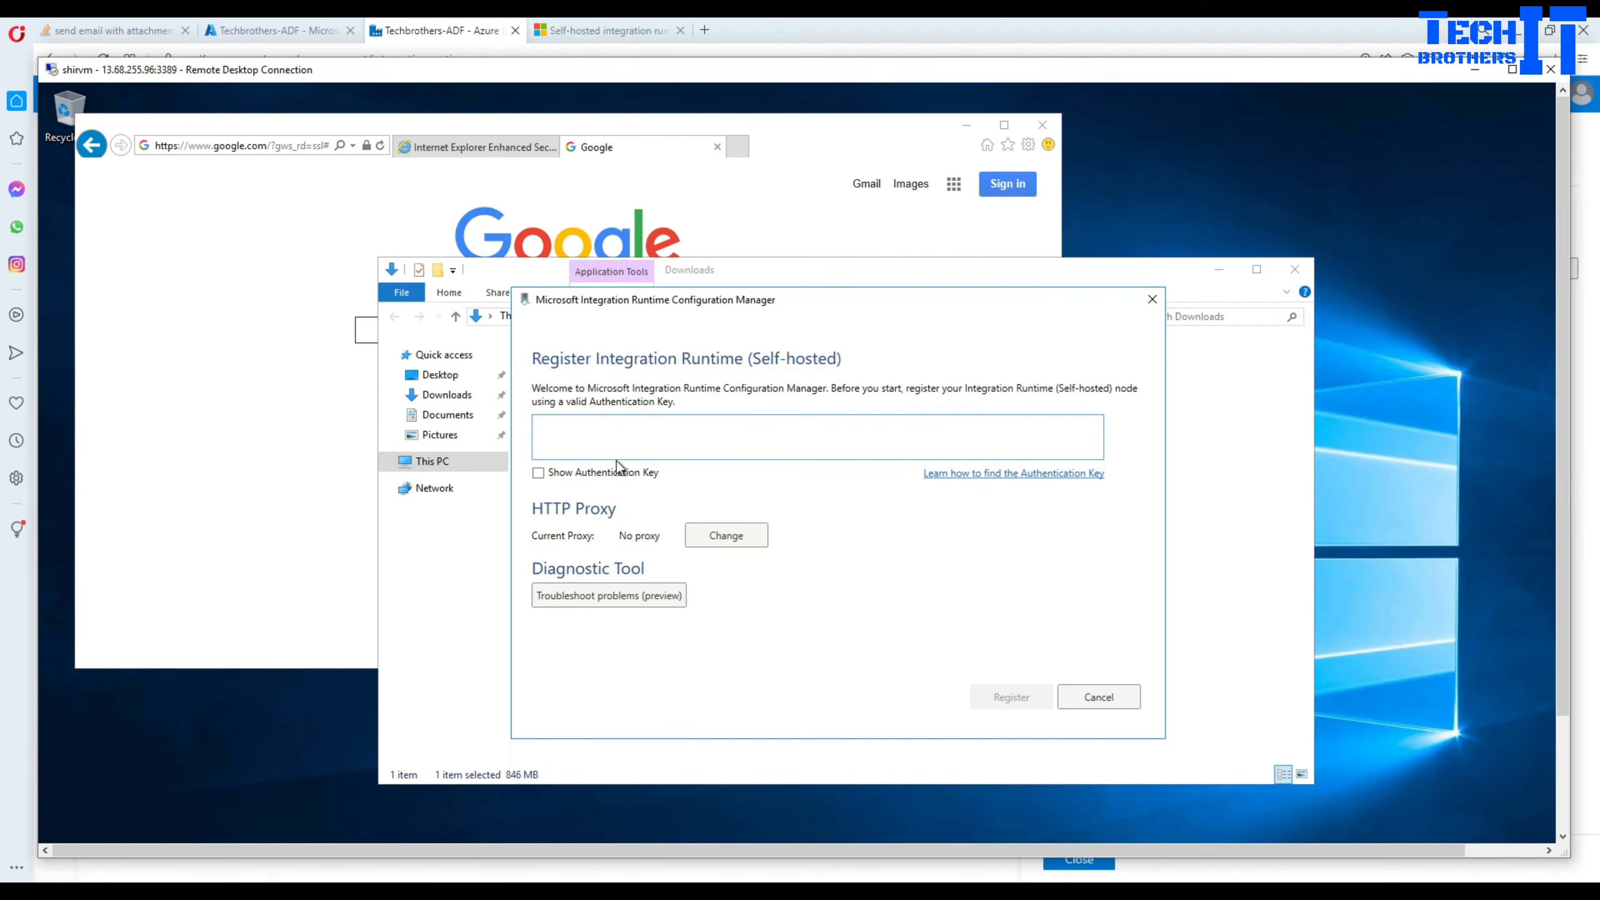
pyautogui.hotkey('ctrl', 'v')
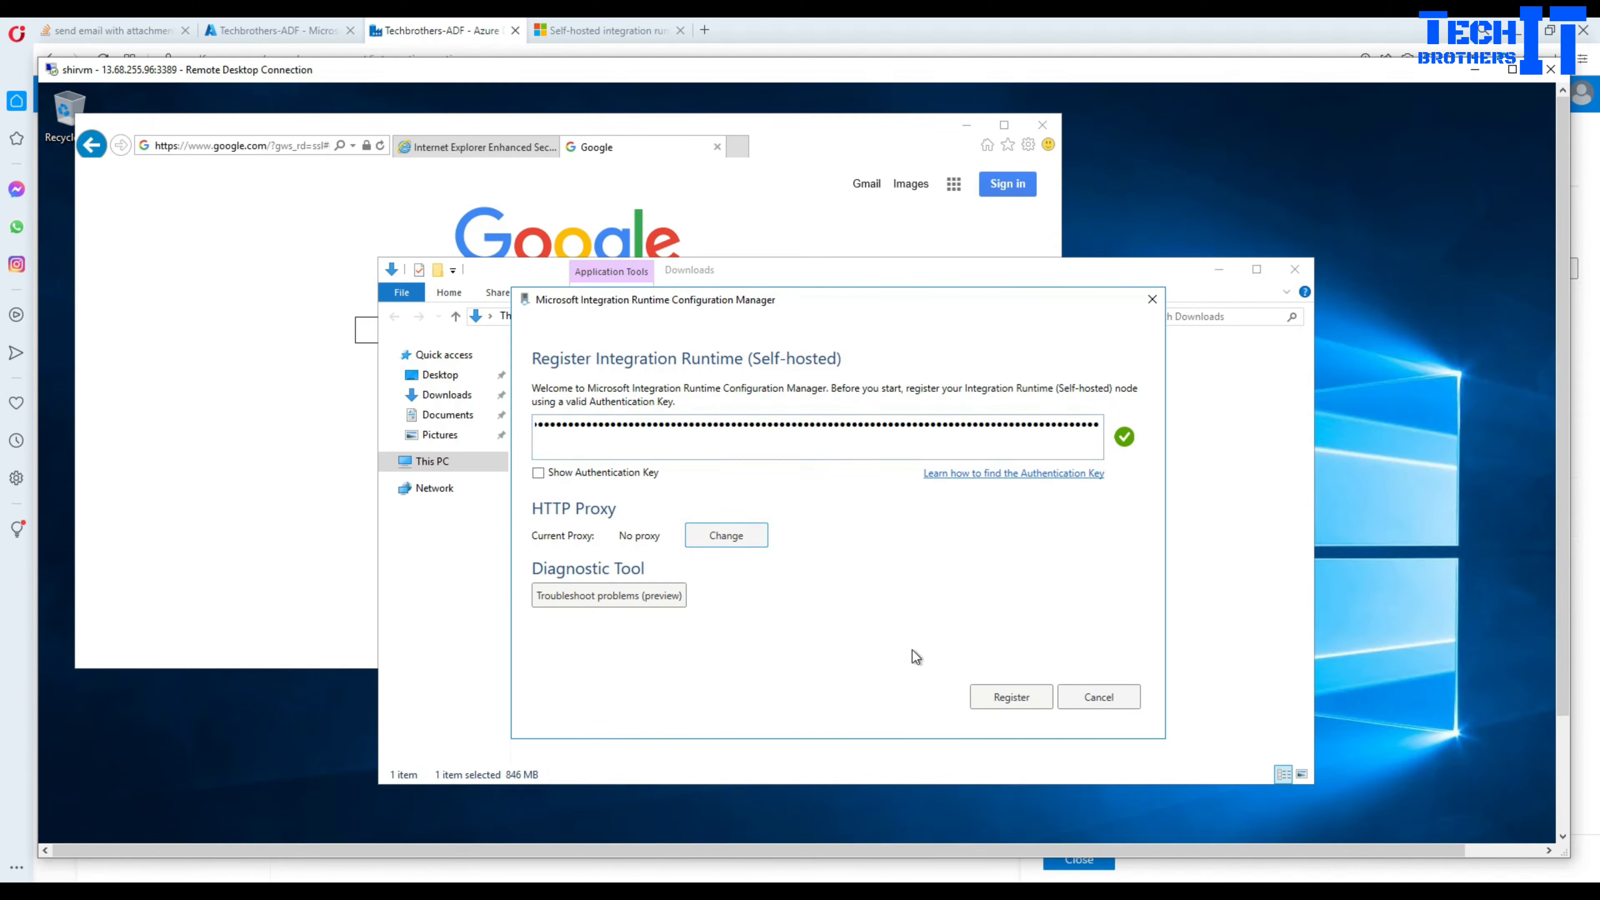
pyautogui.click(998, 701)
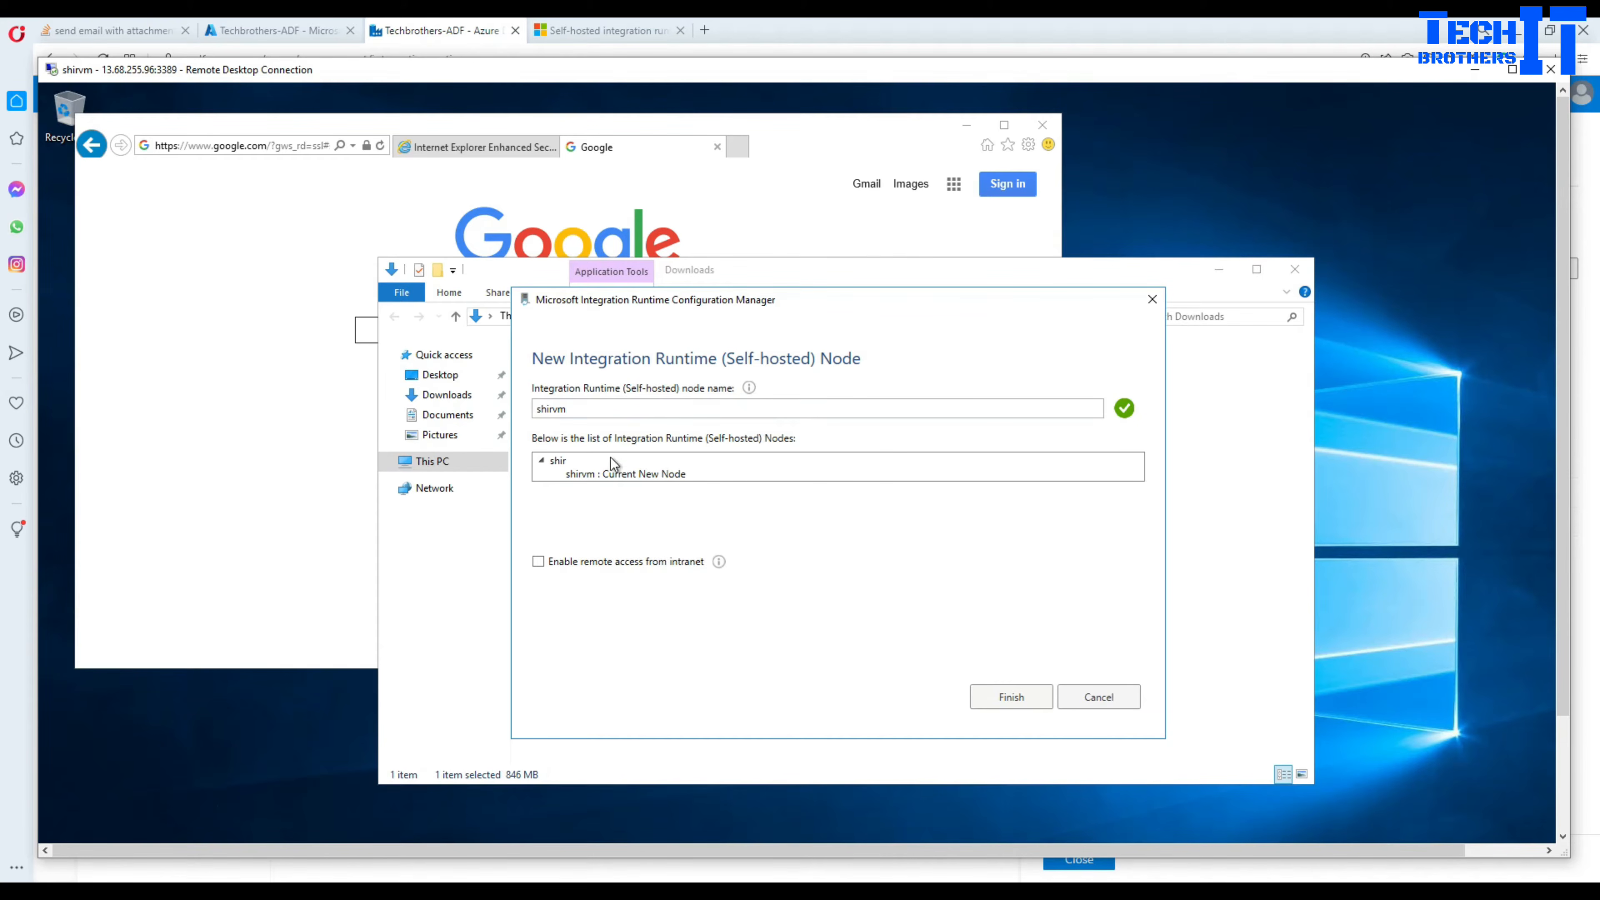
# Finish adding the shirvm node with remote access from intranet enabled, and switch back to Data Factory in the browser.
pyautogui.click(540, 561)
pyautogui.click(991, 696)
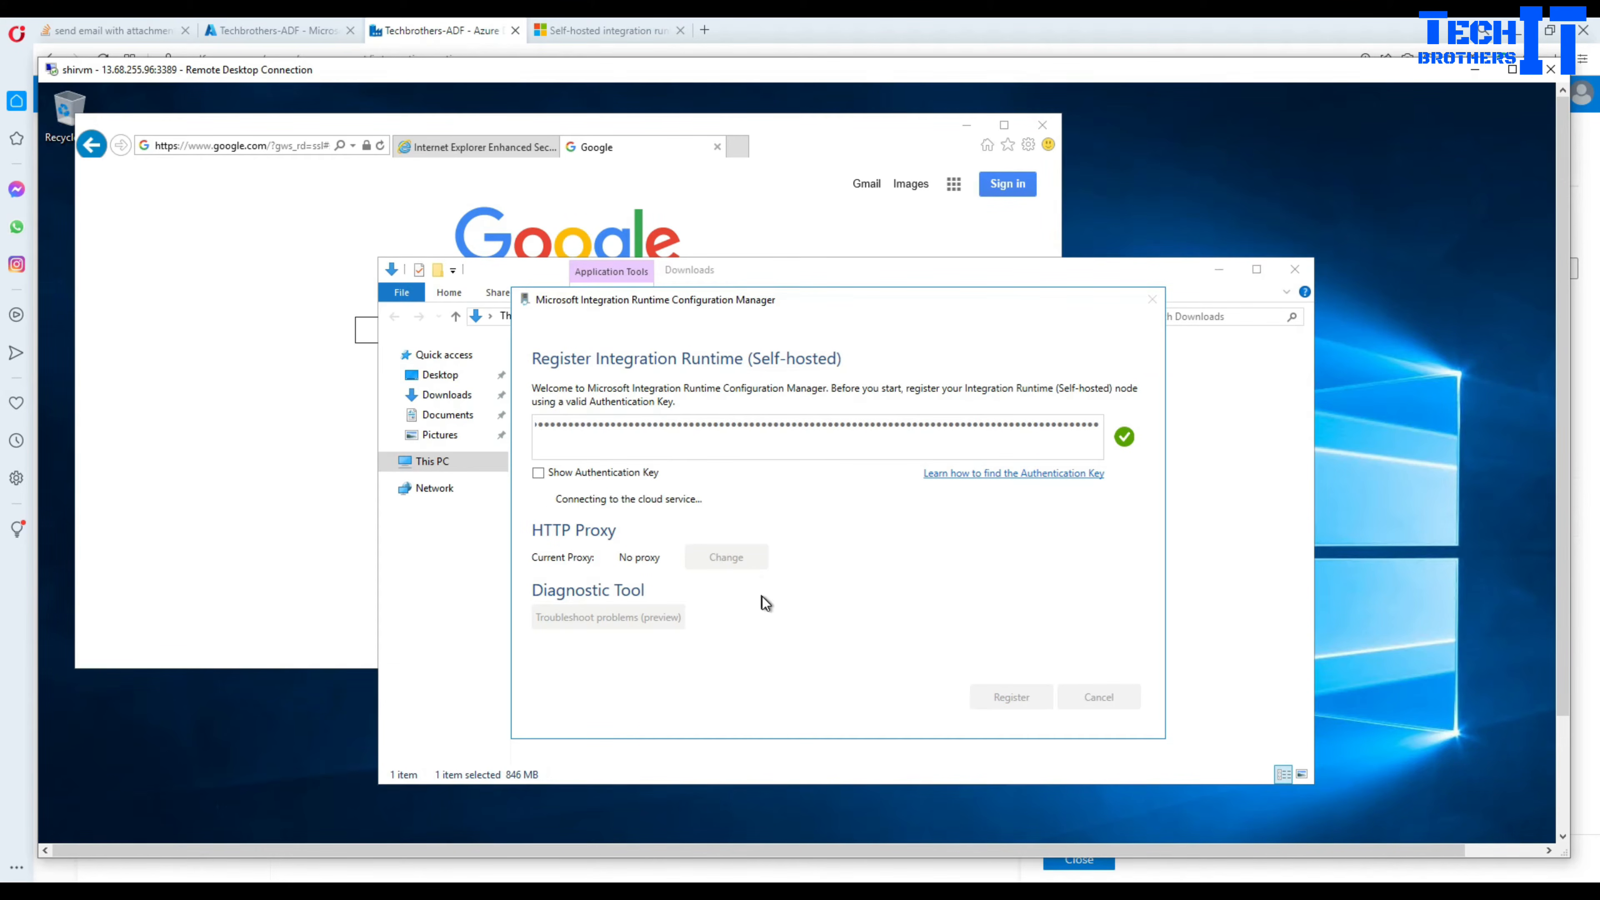
pyautogui.moveTo(800, 302); pyautogui.dragTo(708, 249)
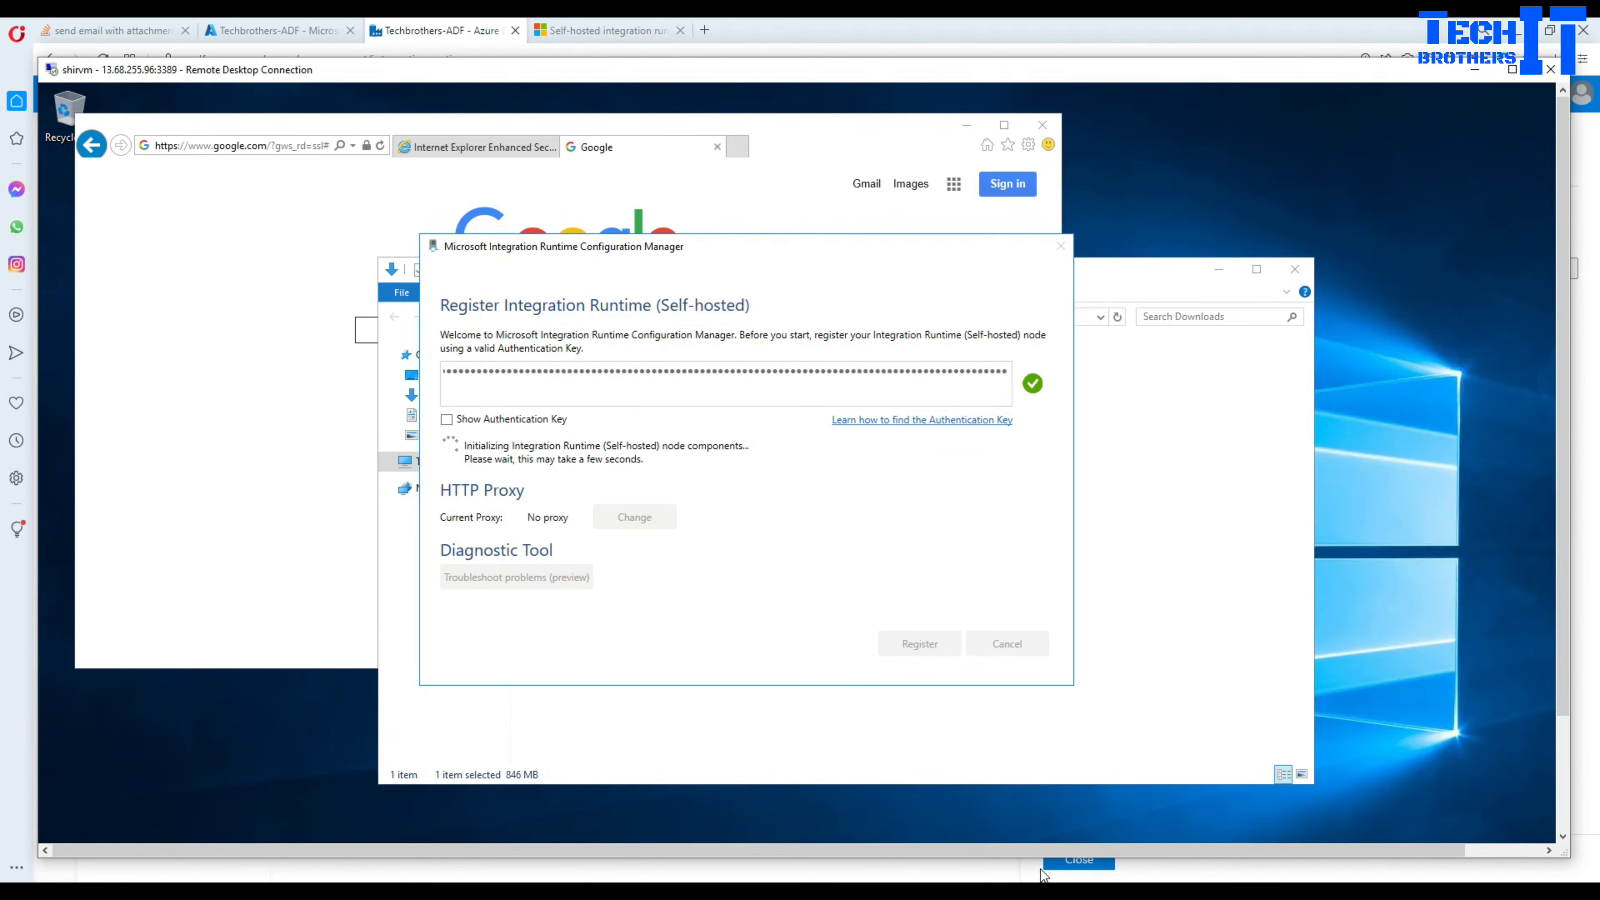
pyautogui.click(1044, 888)
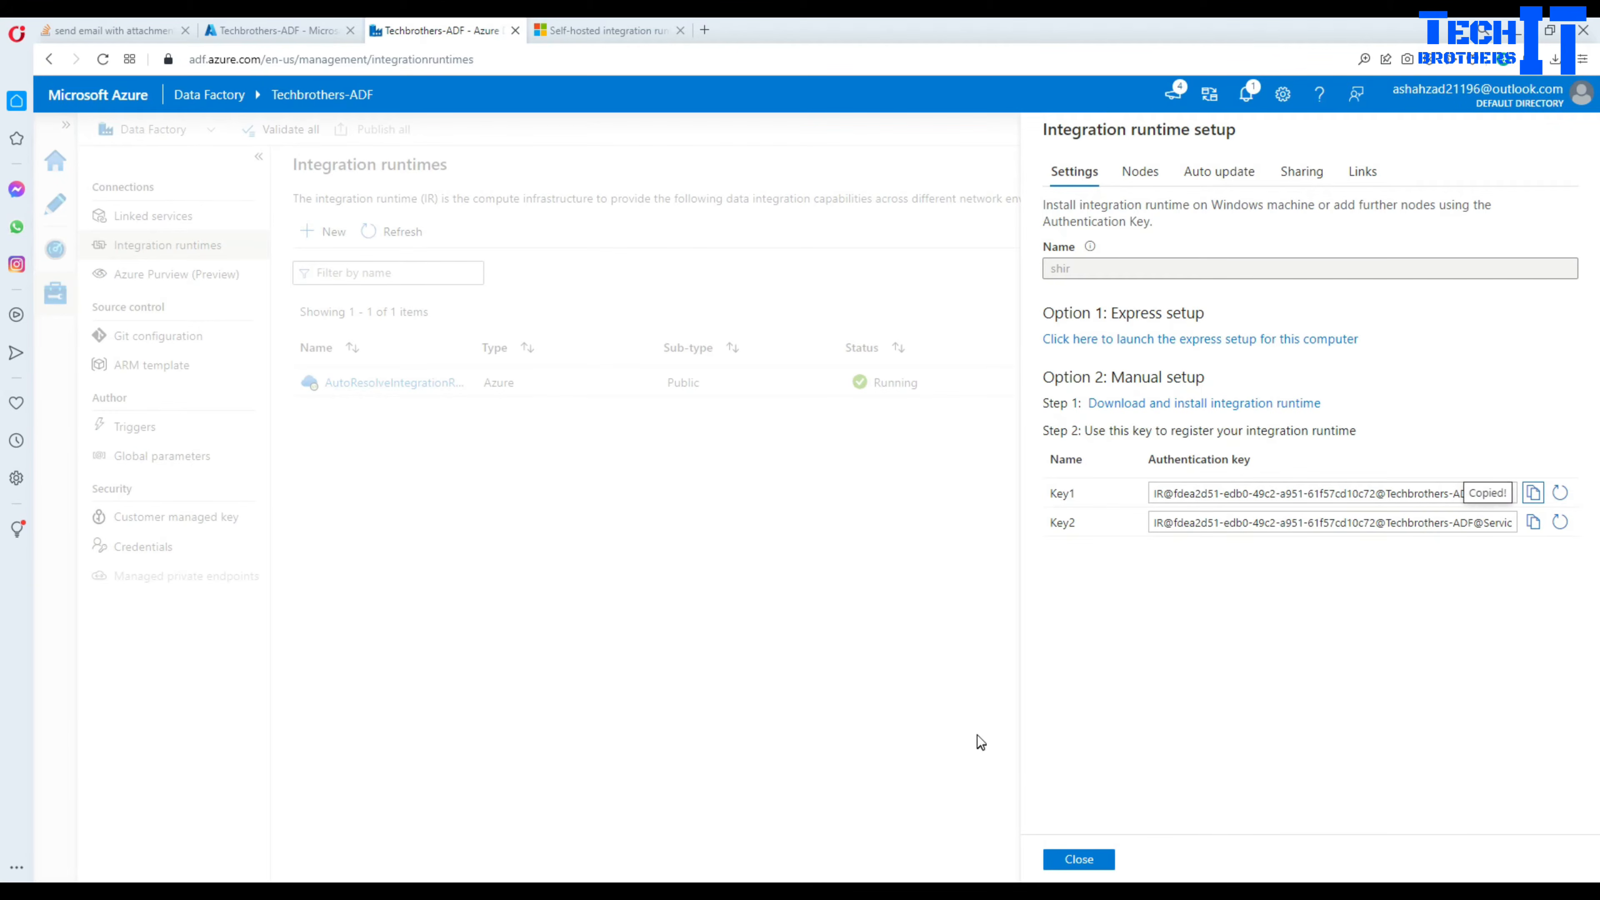
# Close the integration runtime setup and check the nodes registered under the shir self-hosted runtime.
pyautogui.click(1065, 858)
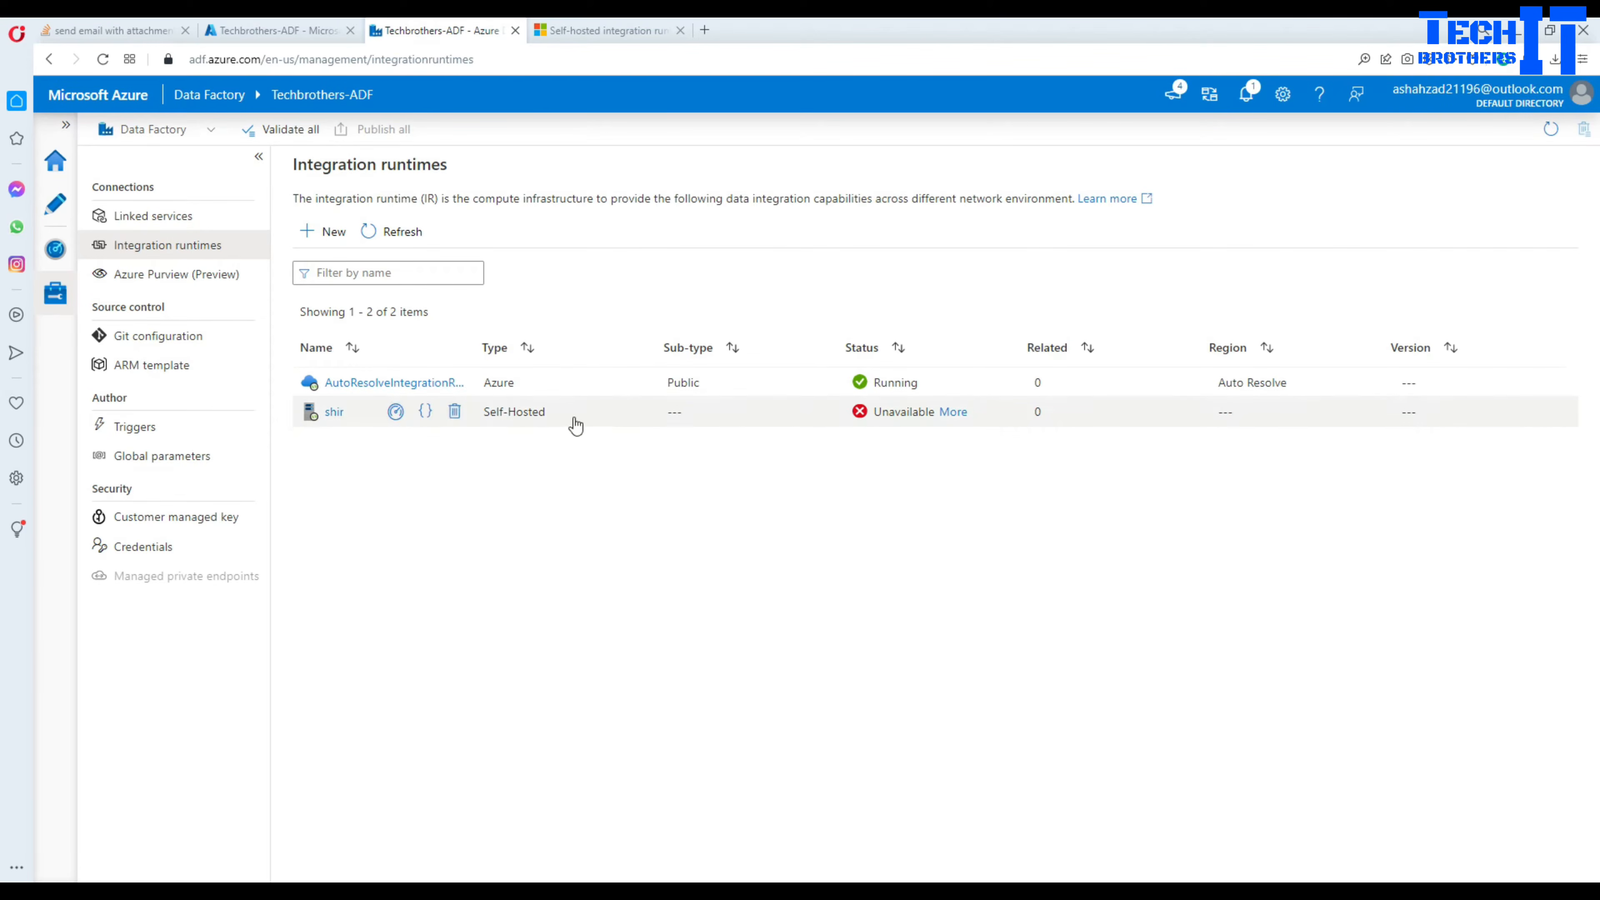
pyautogui.click(333, 414)
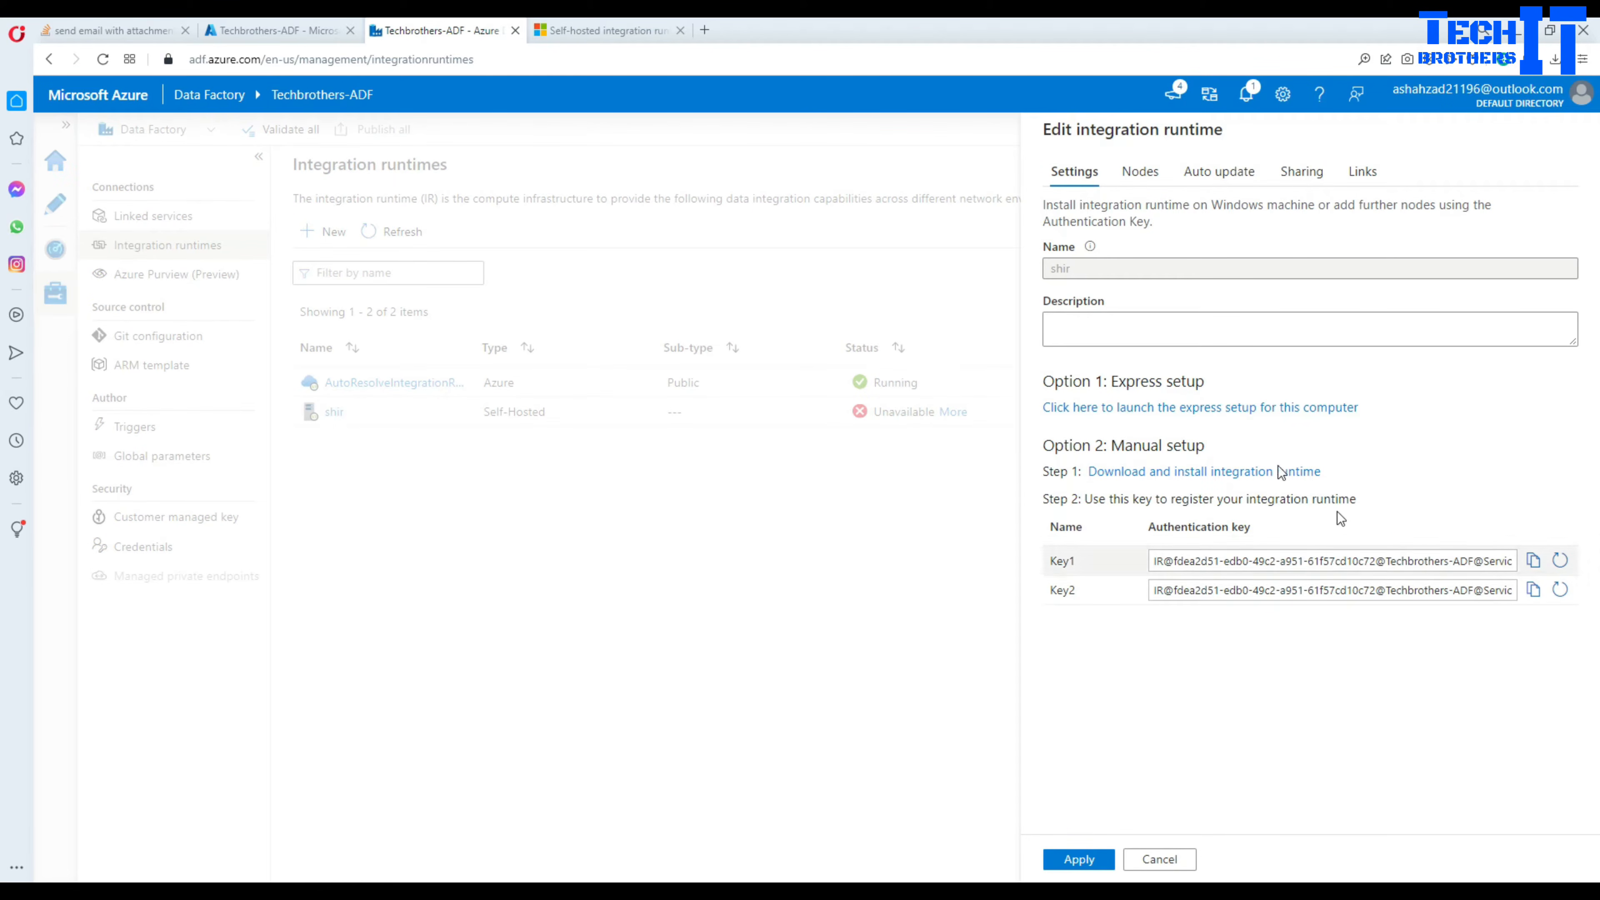
pyautogui.click(1139, 173)
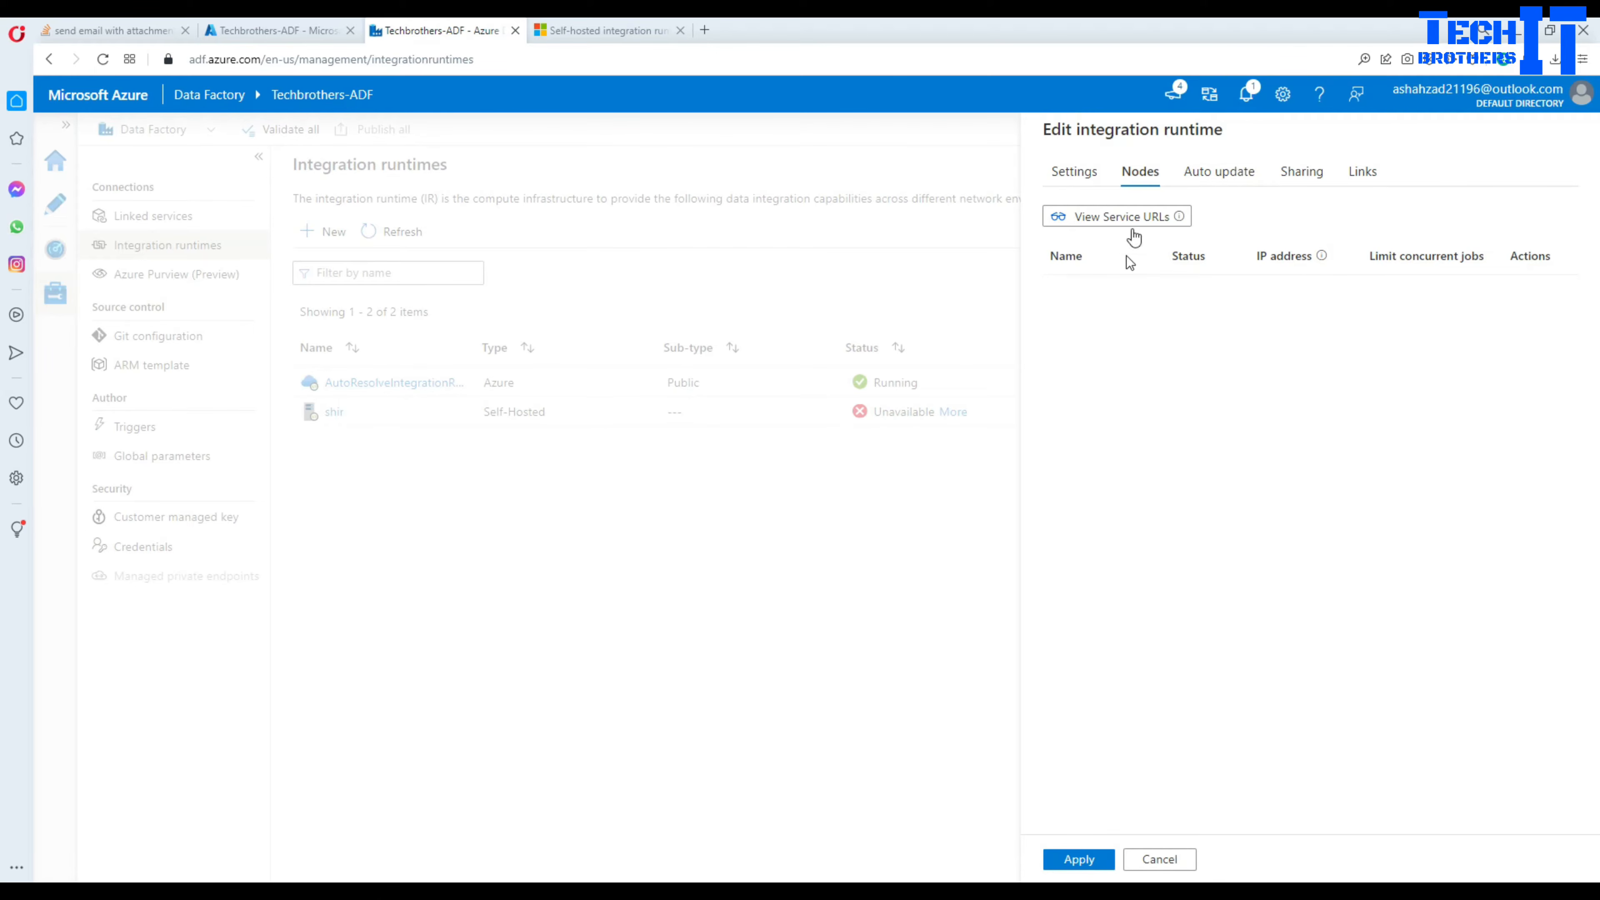
pyautogui.click(1160, 859)
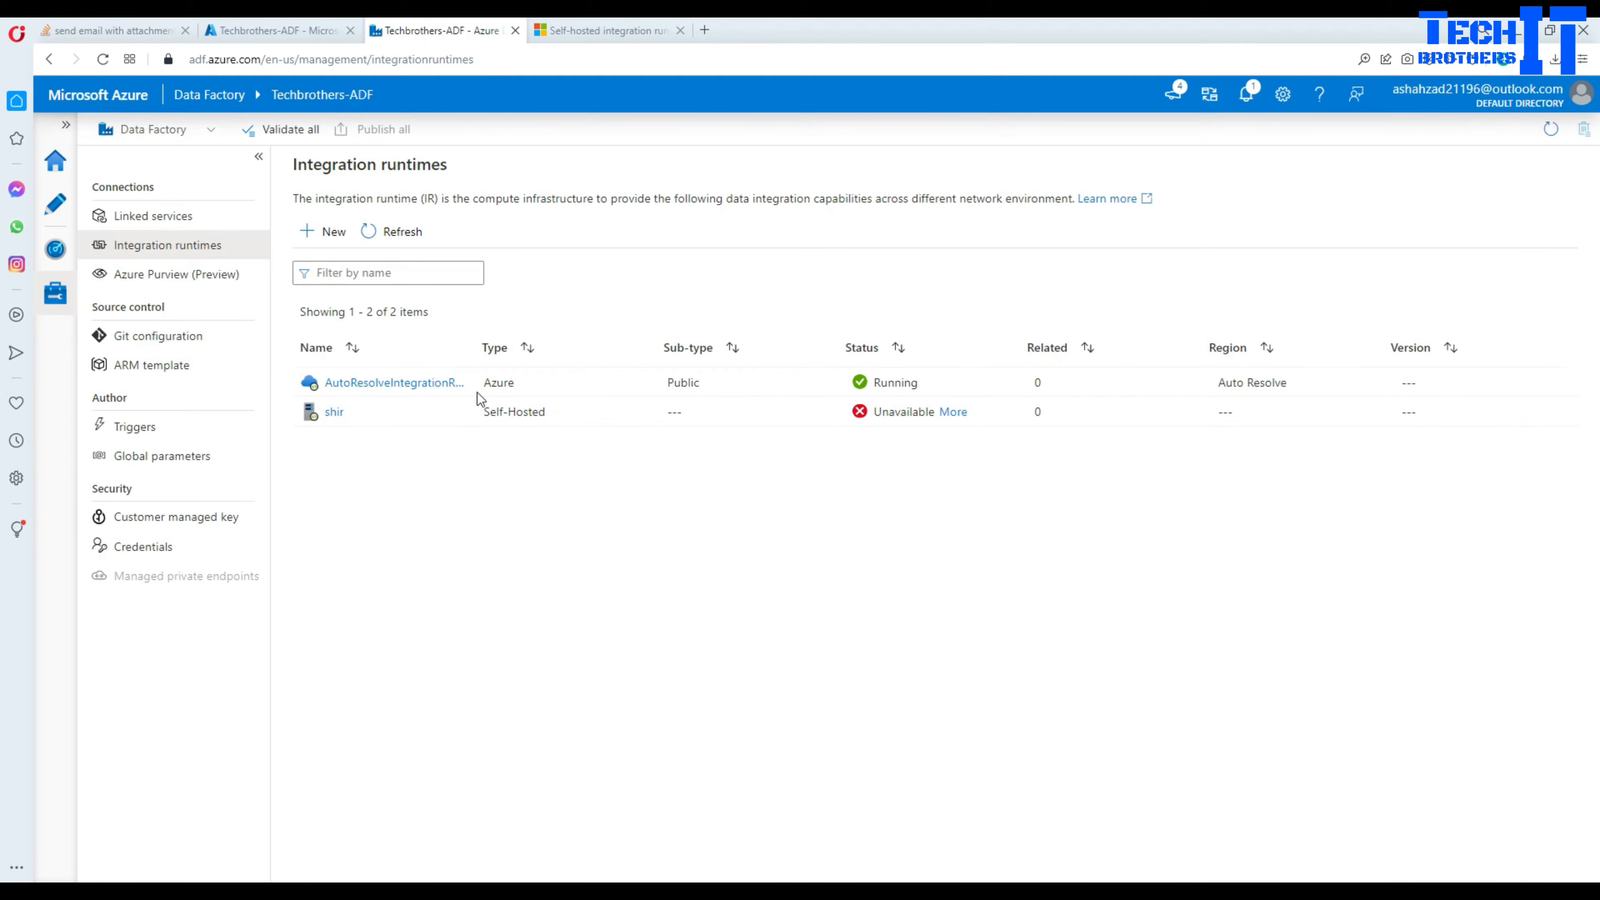
# Refresh the integration runtimes list, recheck the nodes of shir, and close its details without changes before refreshing once more.
pyautogui.click(402, 235)
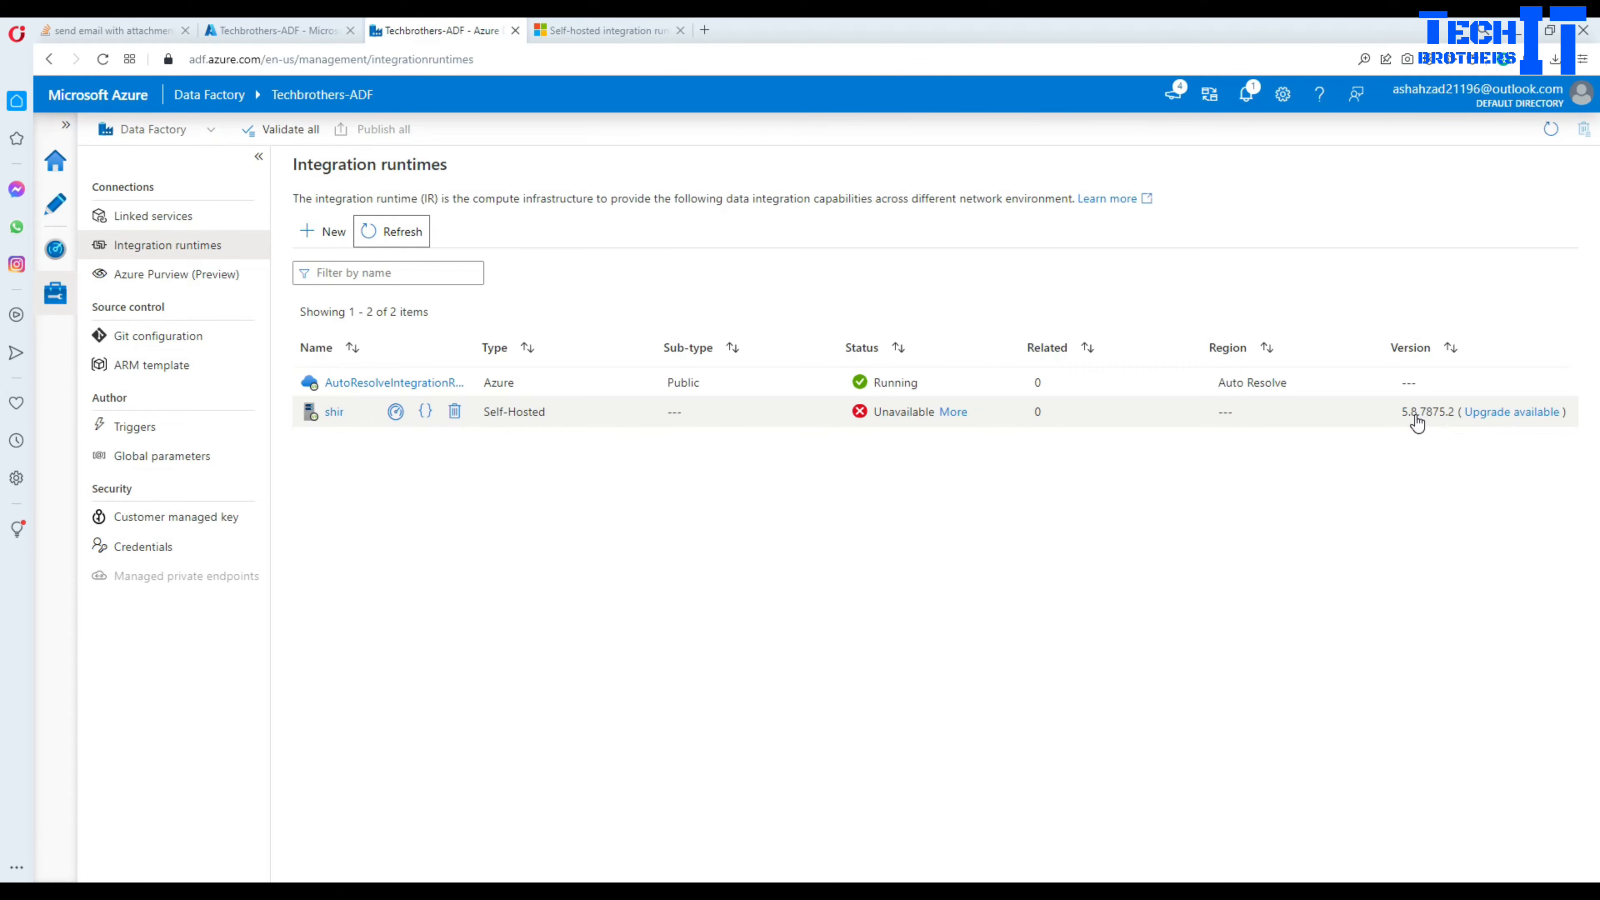
pyautogui.click(334, 412)
pyautogui.click(1140, 171)
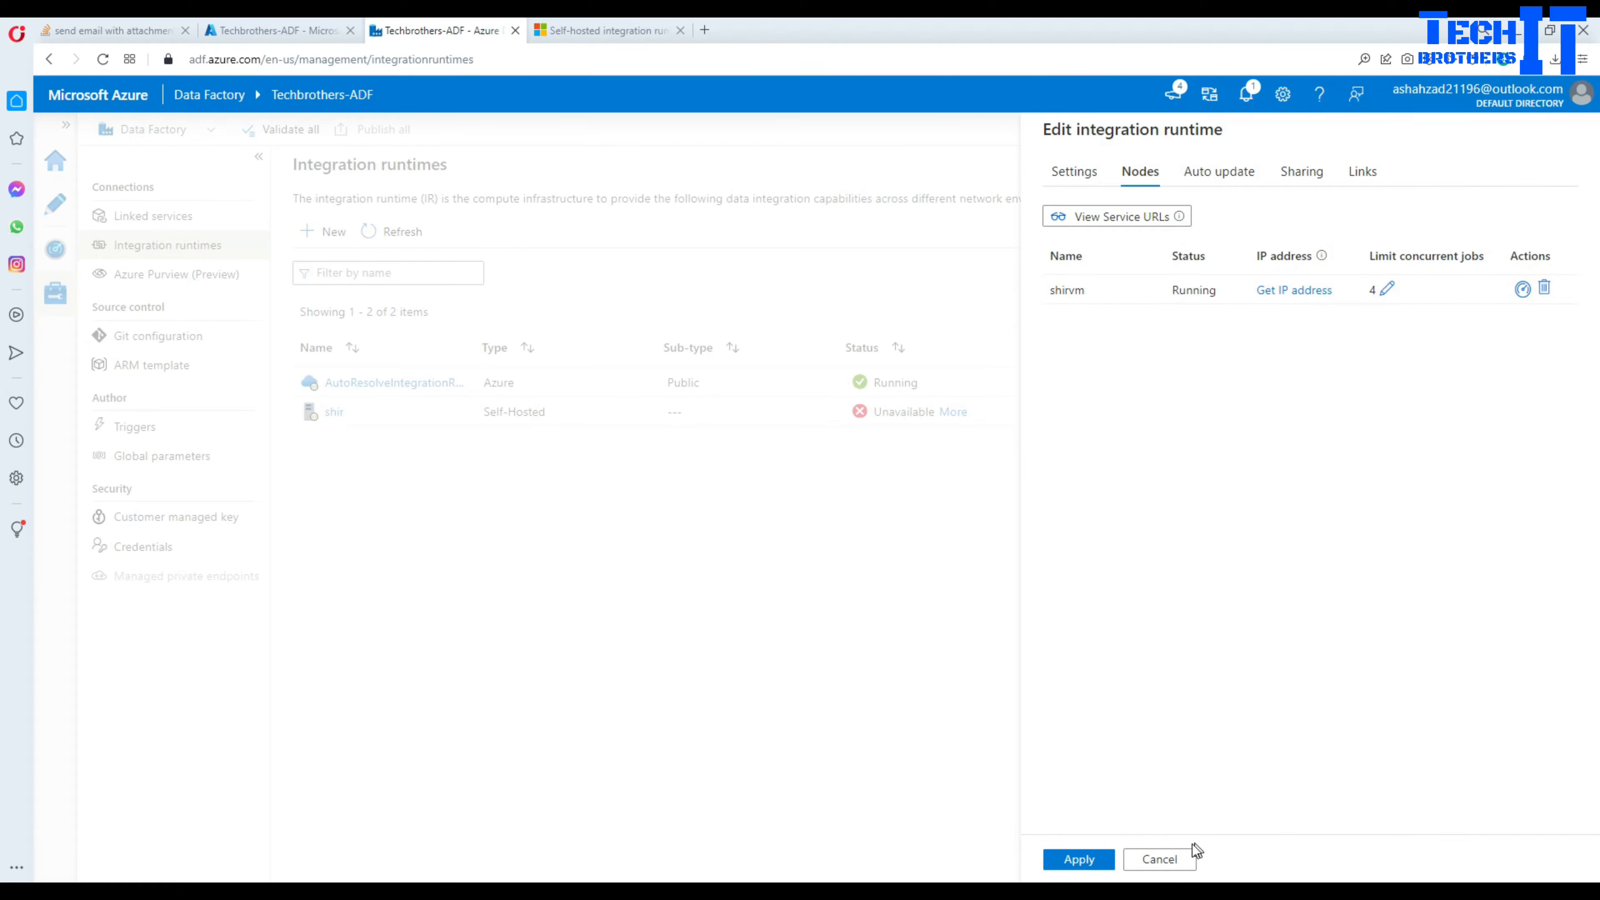
pyautogui.click(1161, 860)
pyautogui.click(396, 233)
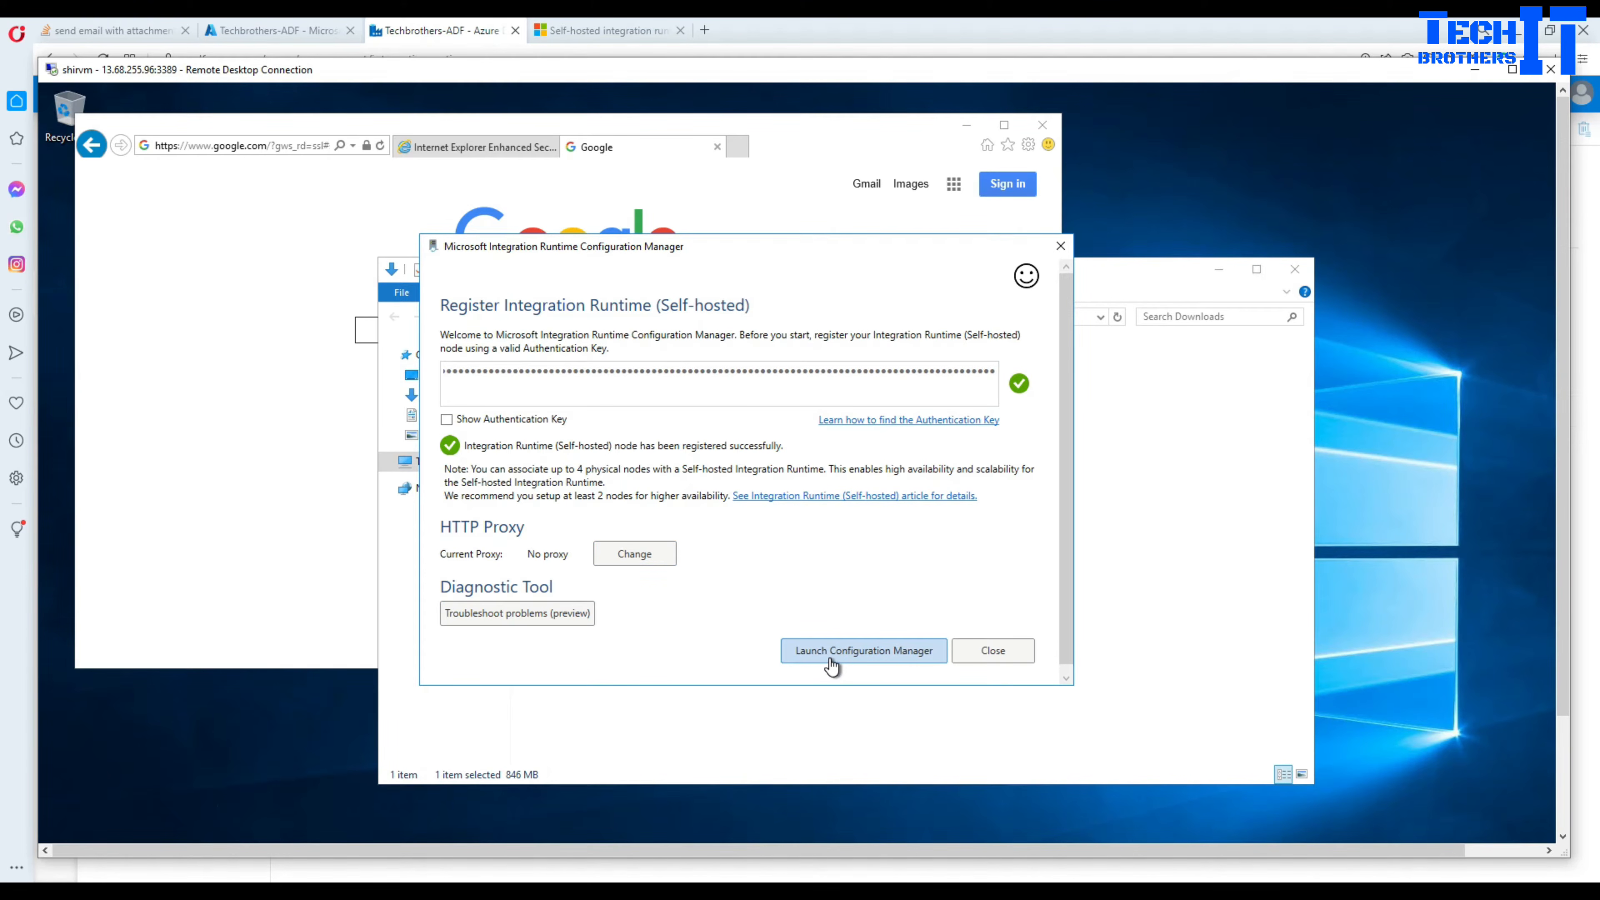
# Launch the Configuration Manager in the shirvm session and review the node's connection details, remote access and HTTP proxy settings.
pyautogui.click(813, 661)
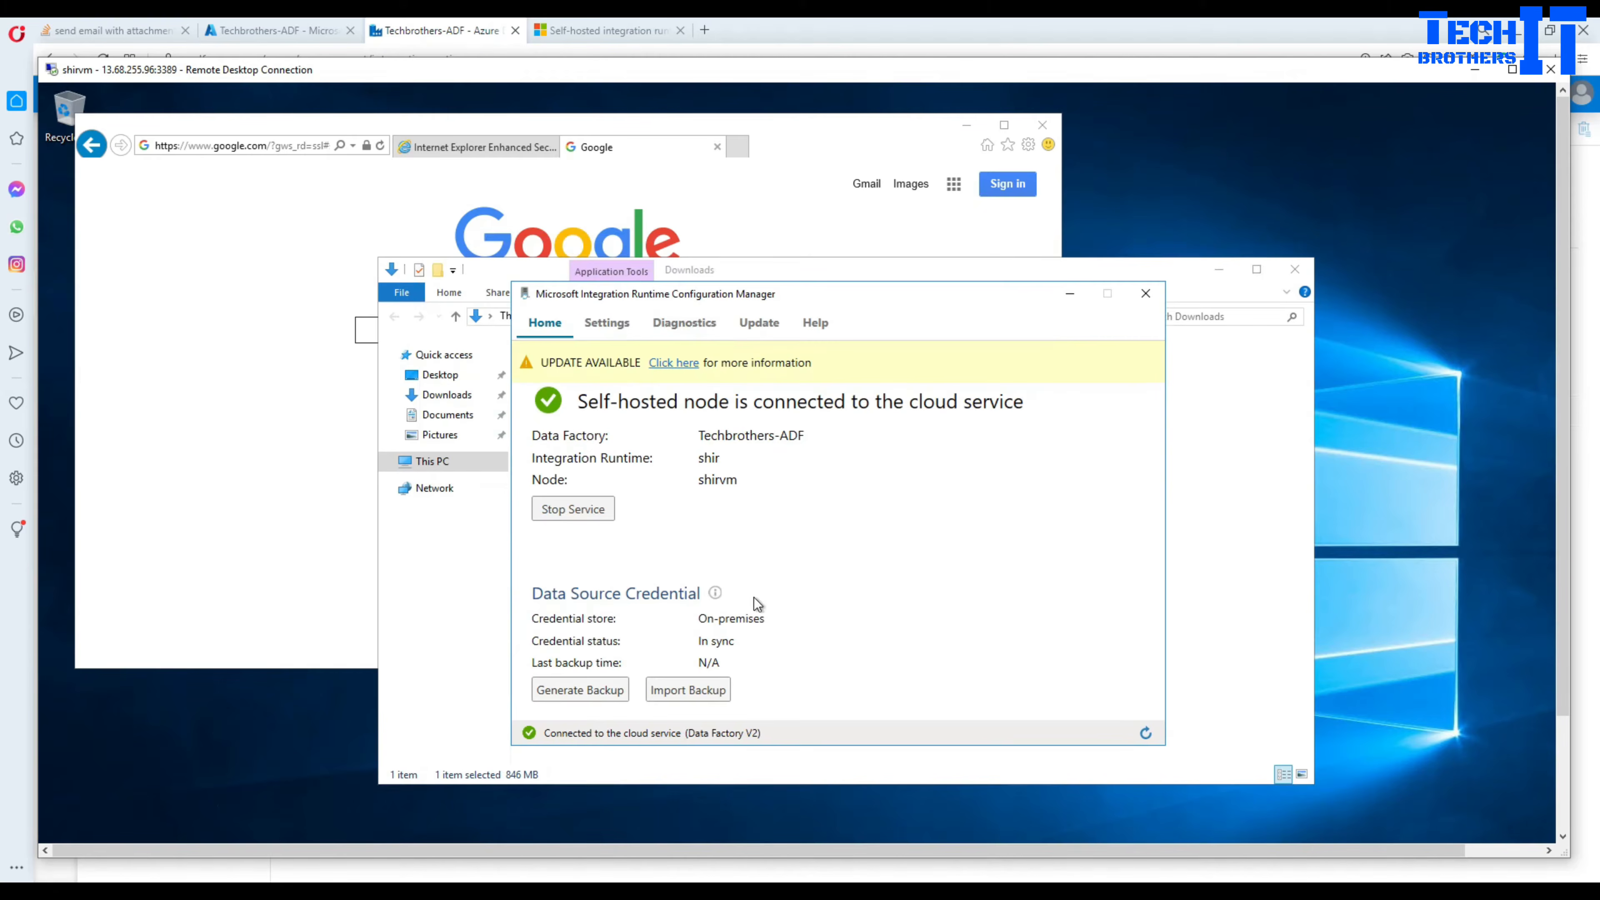
pyautogui.moveTo(797, 304); pyautogui.dragTo(774, 229)
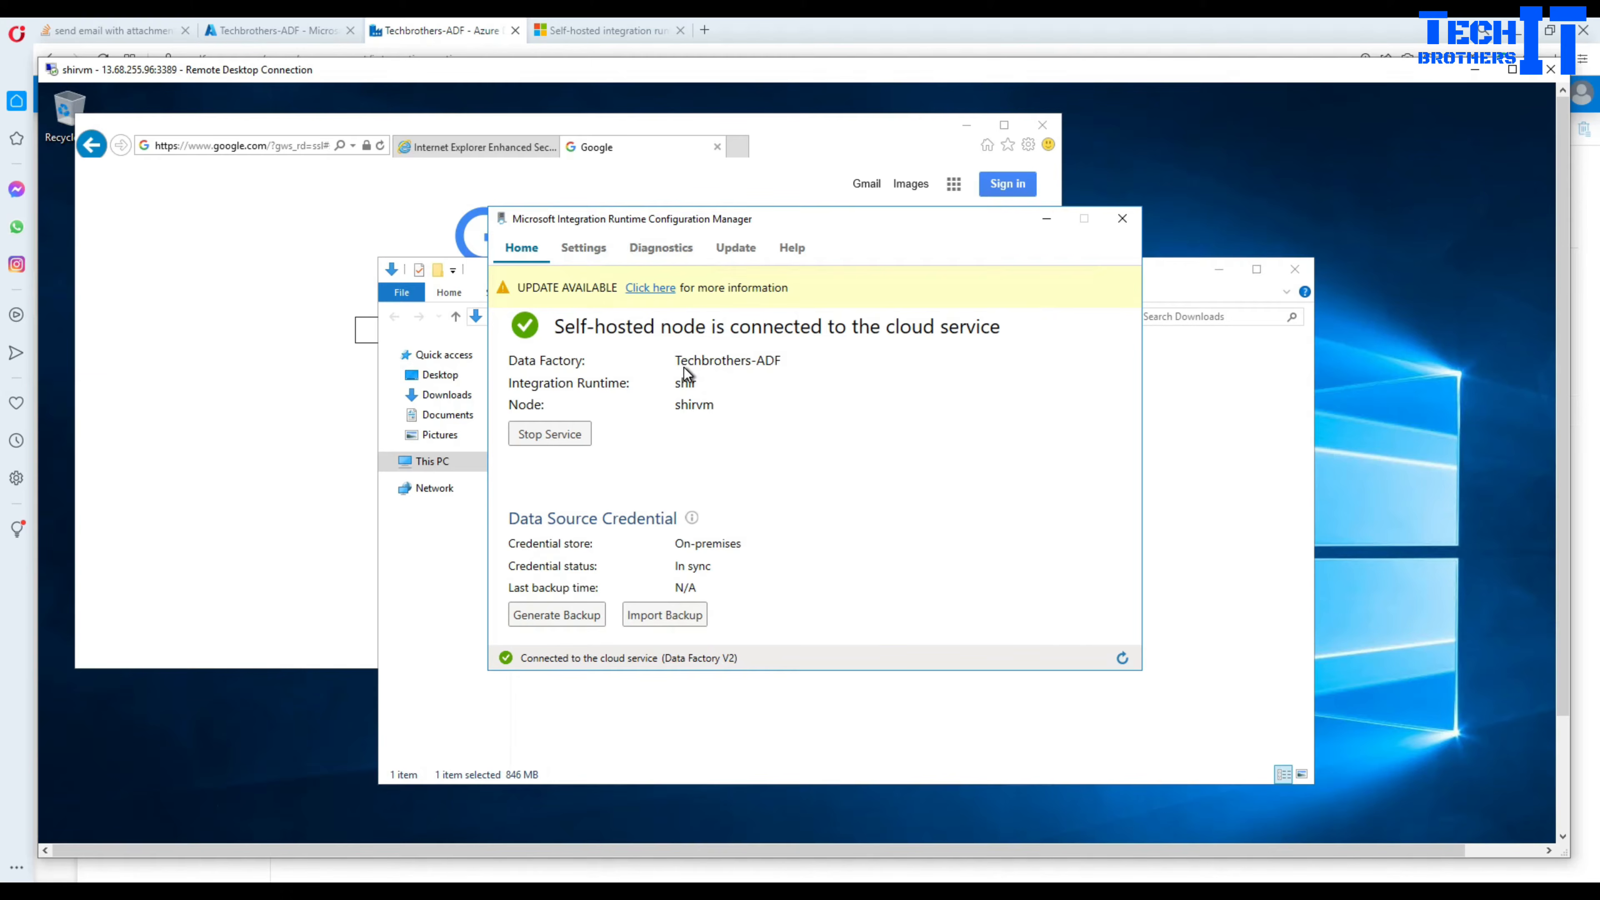
pyautogui.click(594, 250)
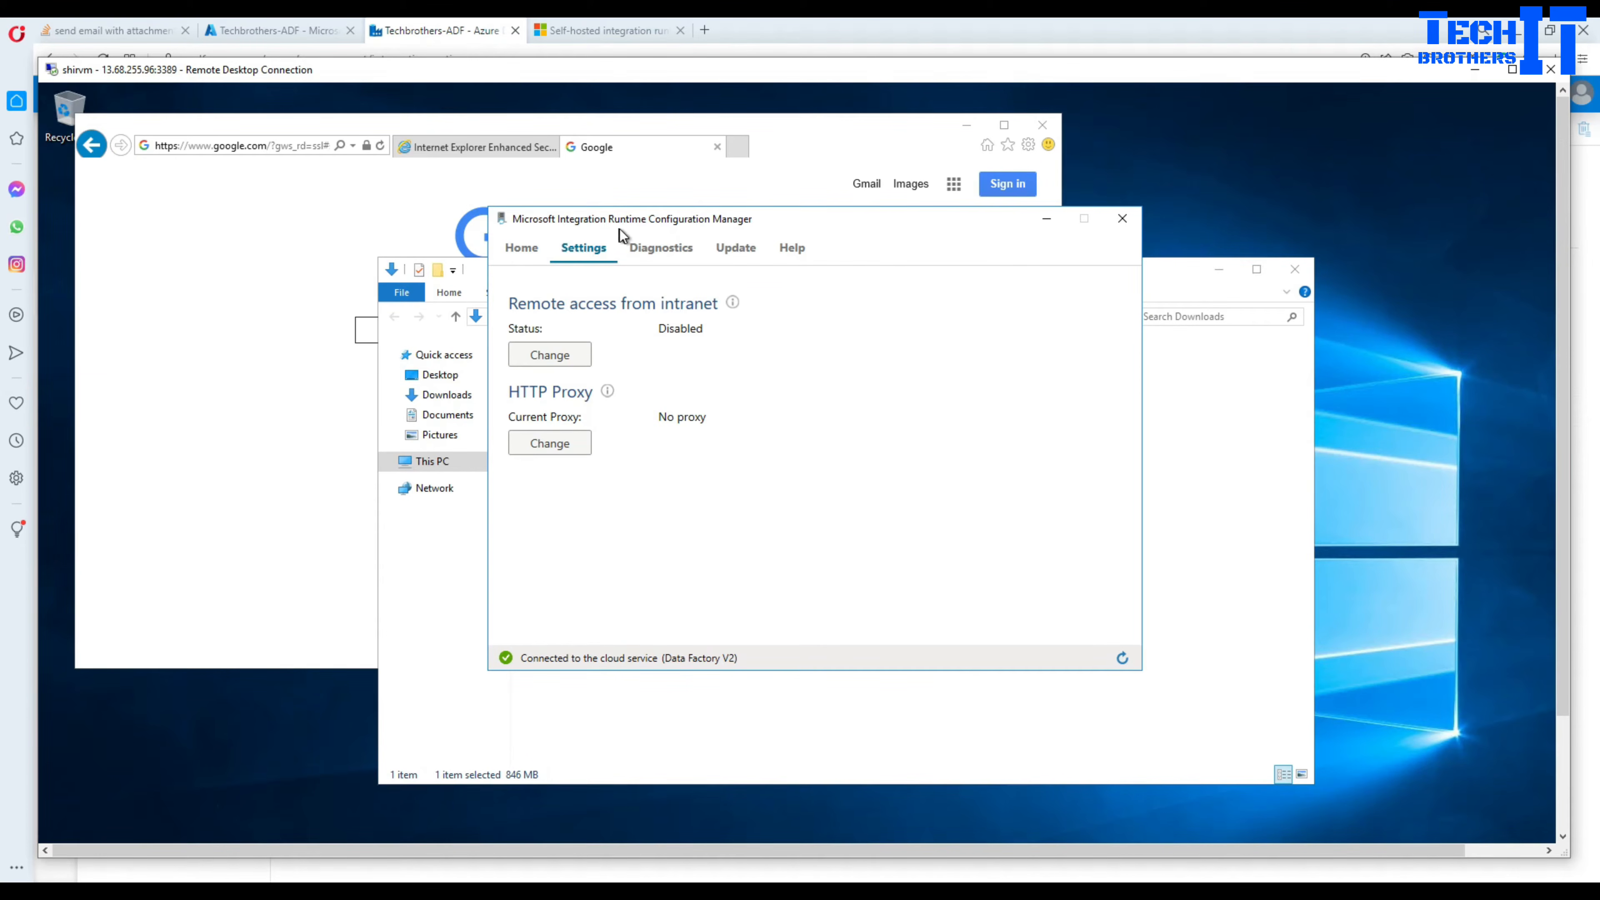
# Send the self-hosted node's diagnostic logs to Microsoft, close the report, and view the runtime's update information.
pyautogui.click(649, 251)
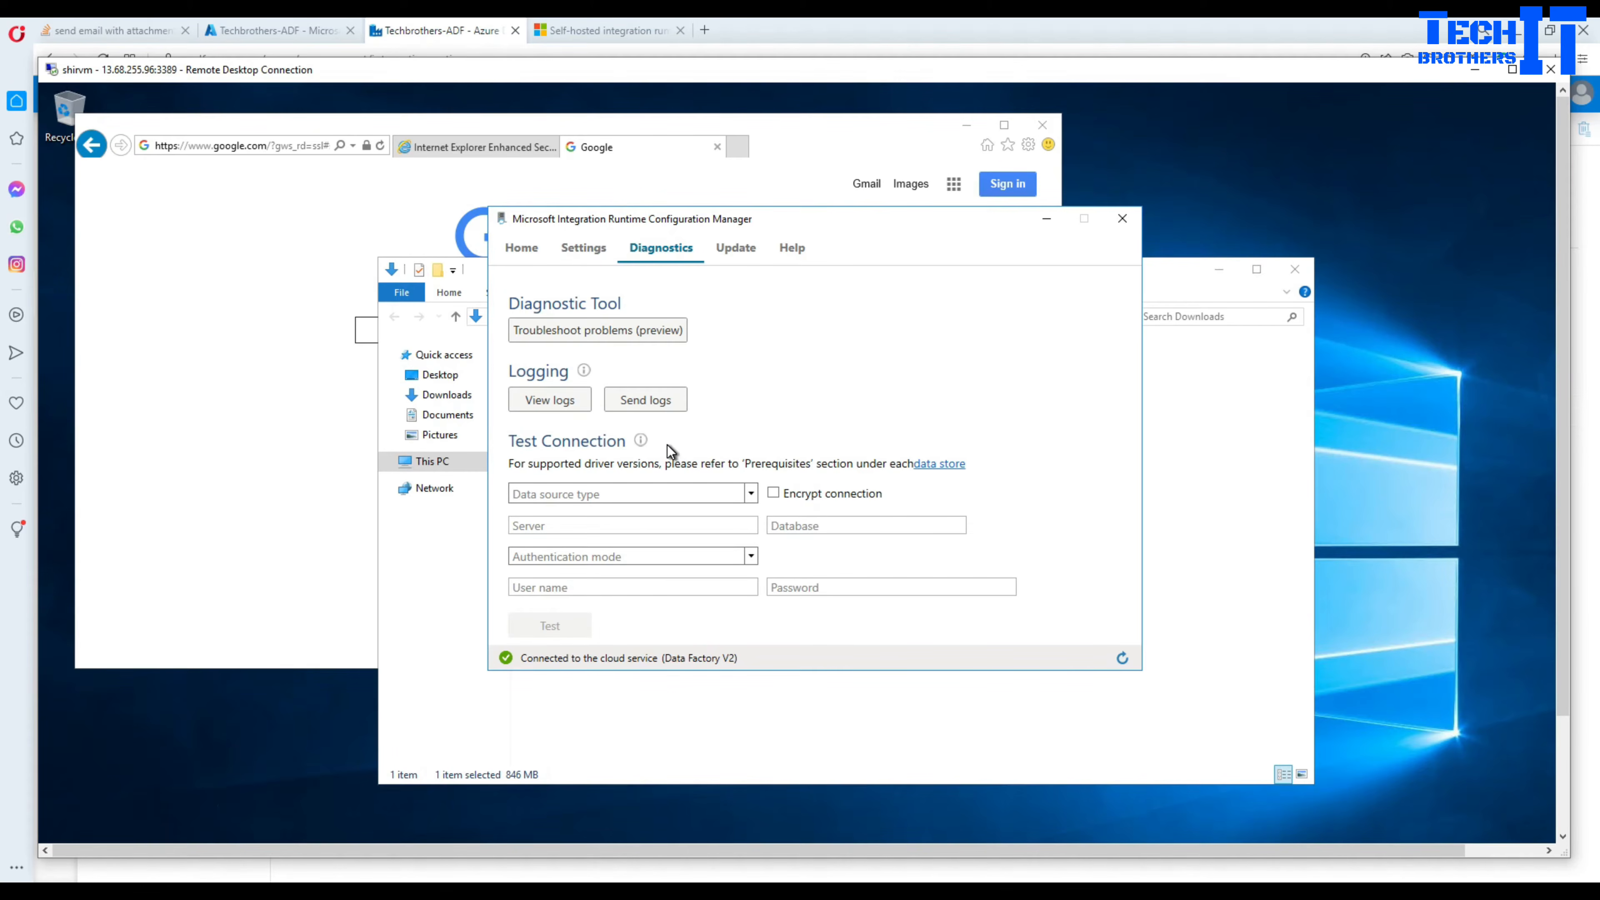
pyautogui.click(648, 411)
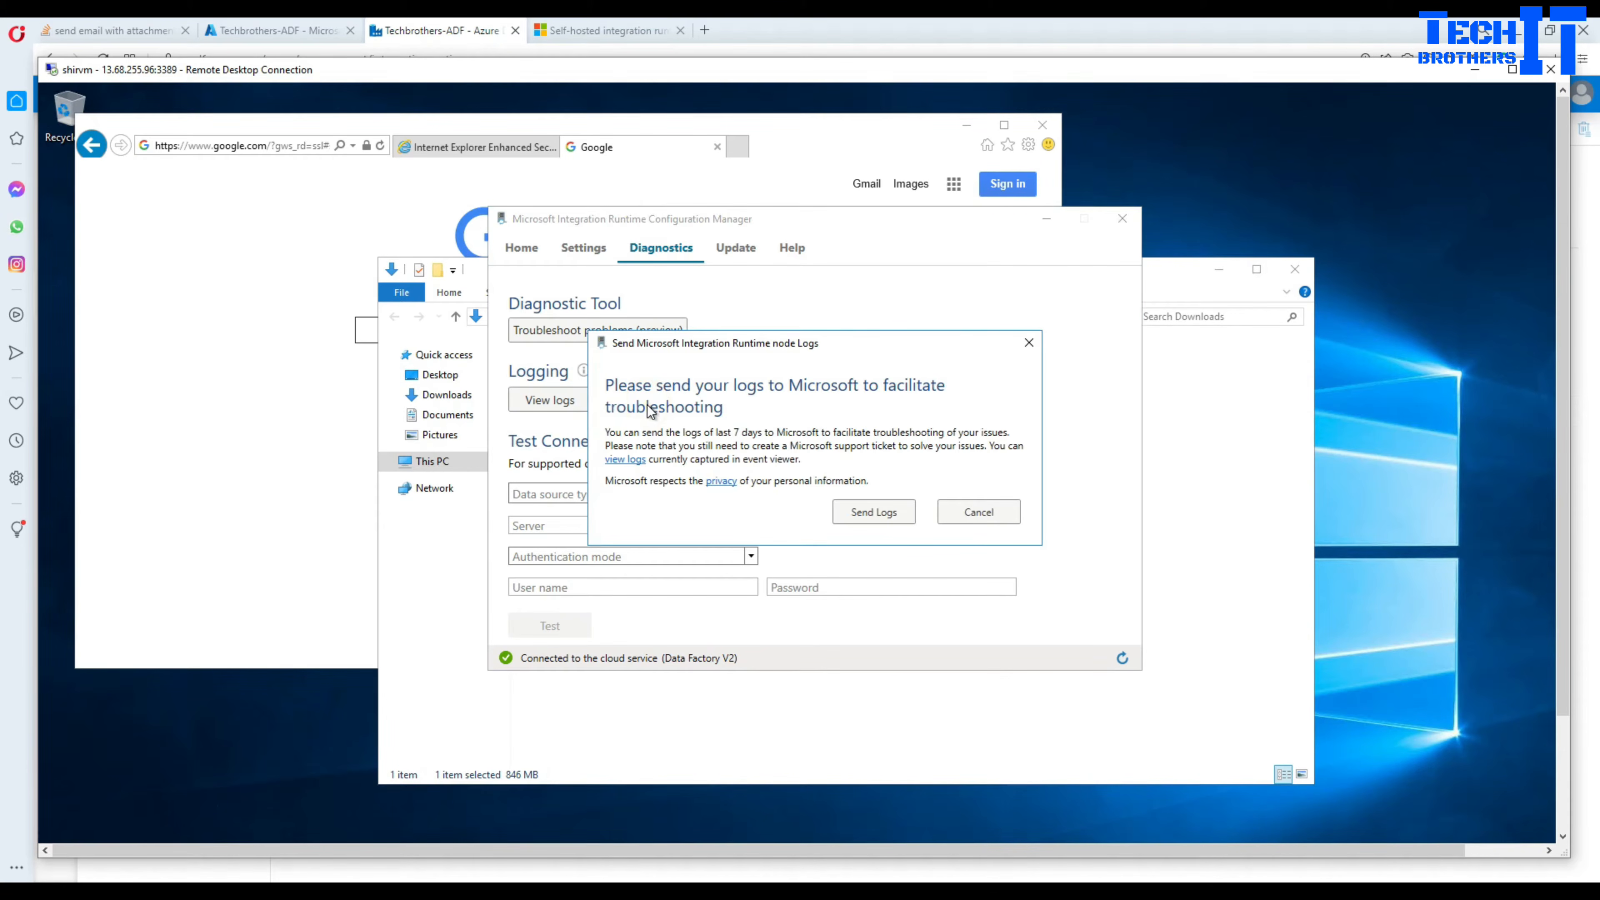
pyautogui.click(861, 516)
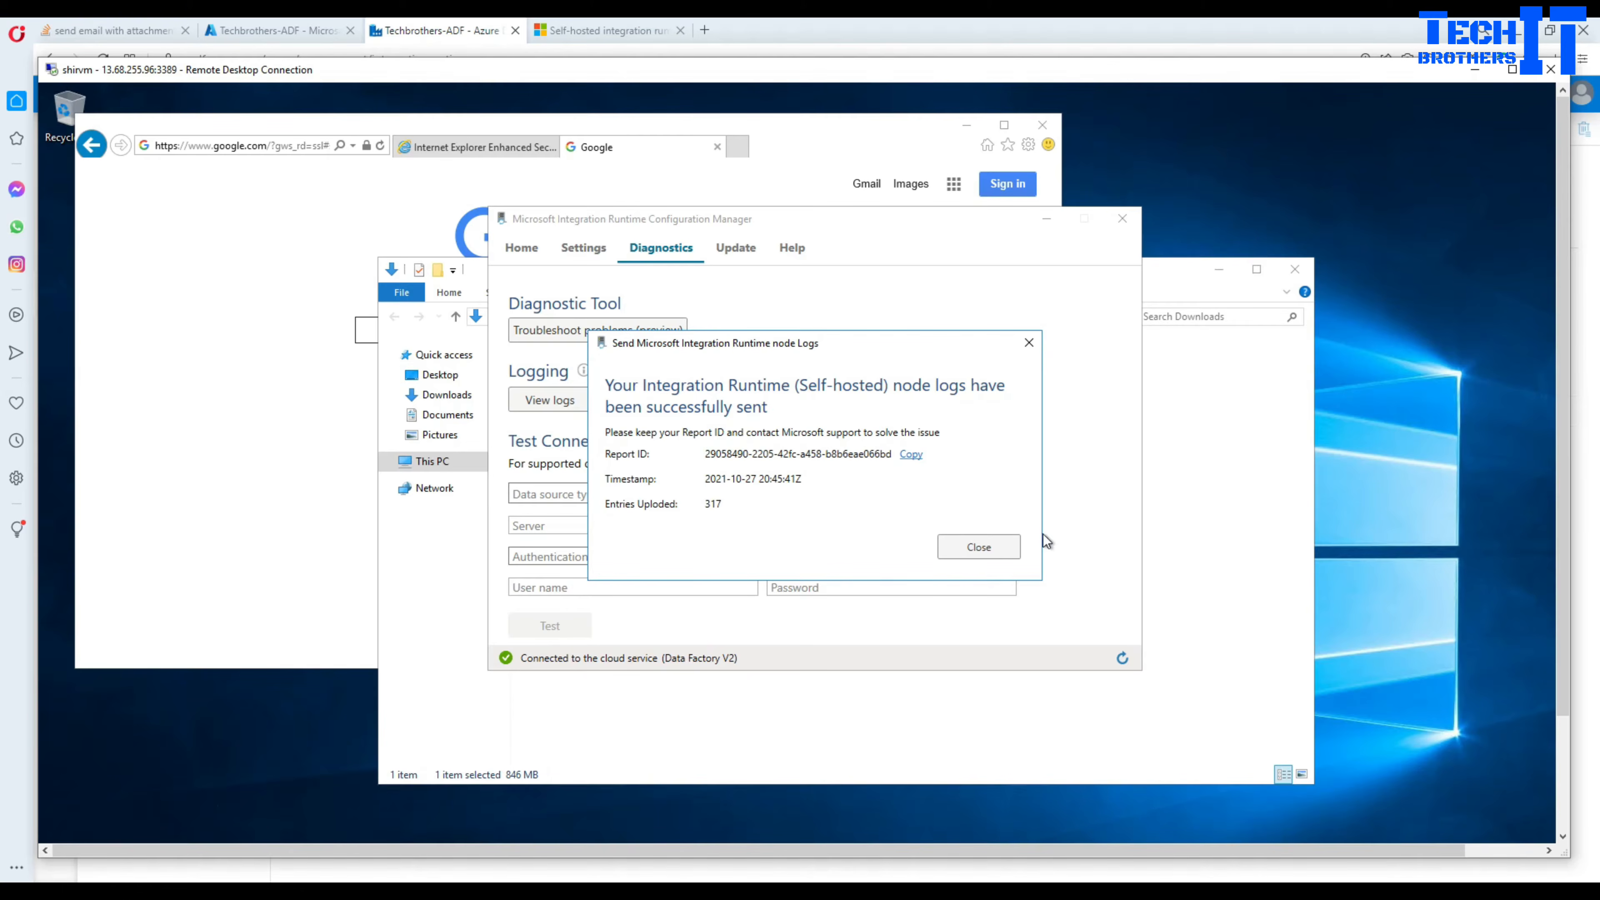
pyautogui.click(978, 546)
pyautogui.click(734, 250)
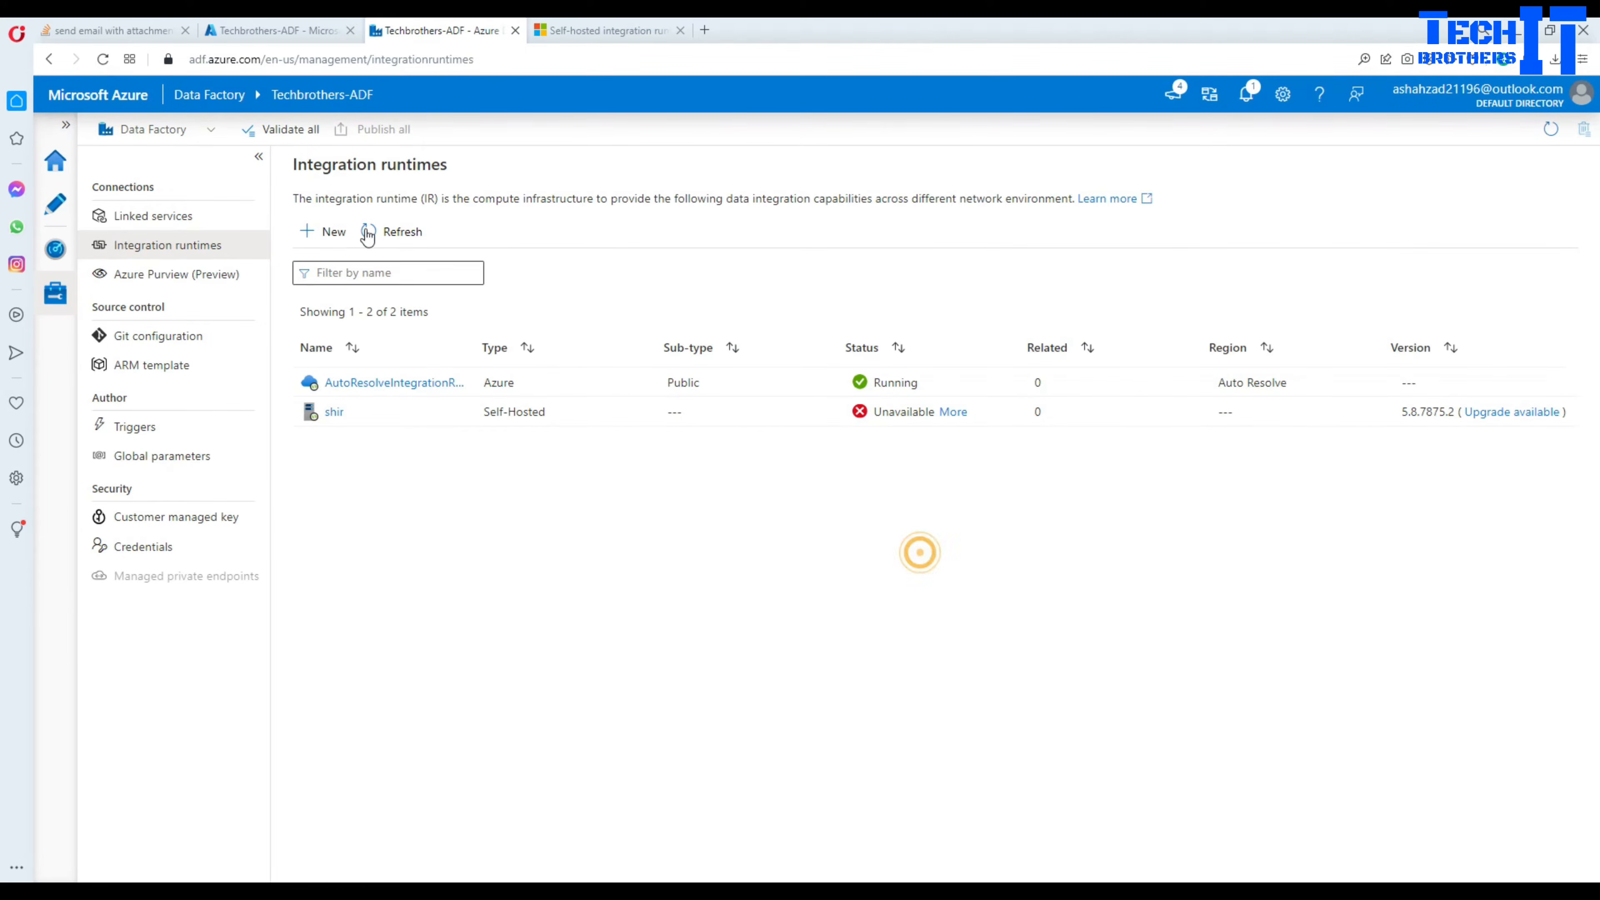
# Refresh the Data Factory integration runtimes list and inspect the current version and auto-update details of shir through its available upgrade.
pyautogui.click(404, 233)
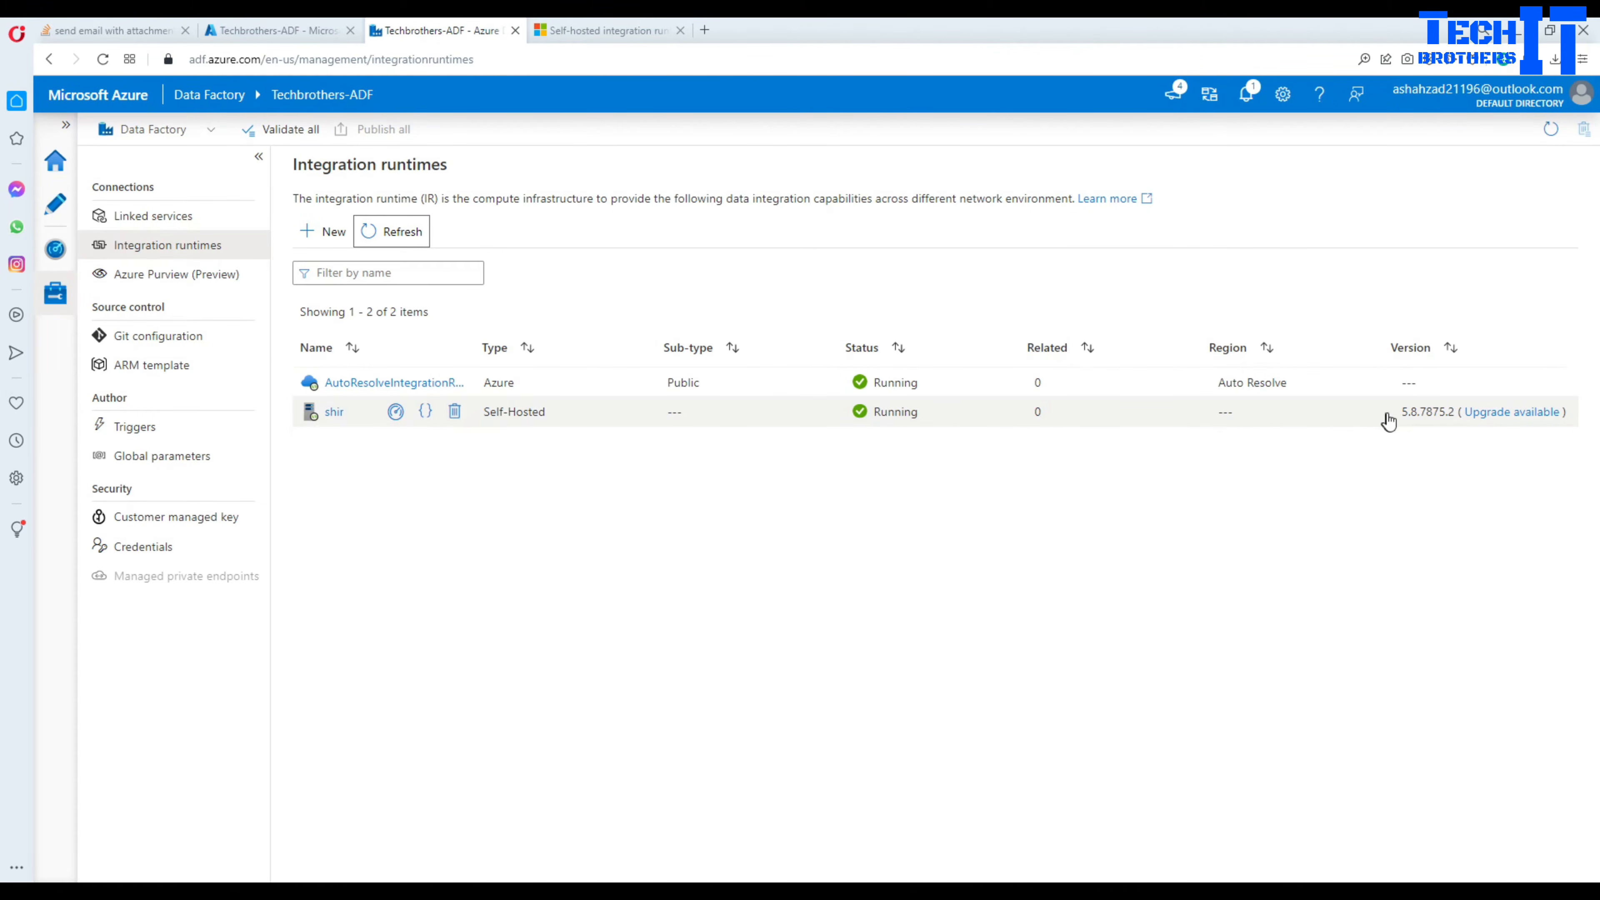
pyautogui.moveTo(1404, 417); pyautogui.dragTo(1451, 418)
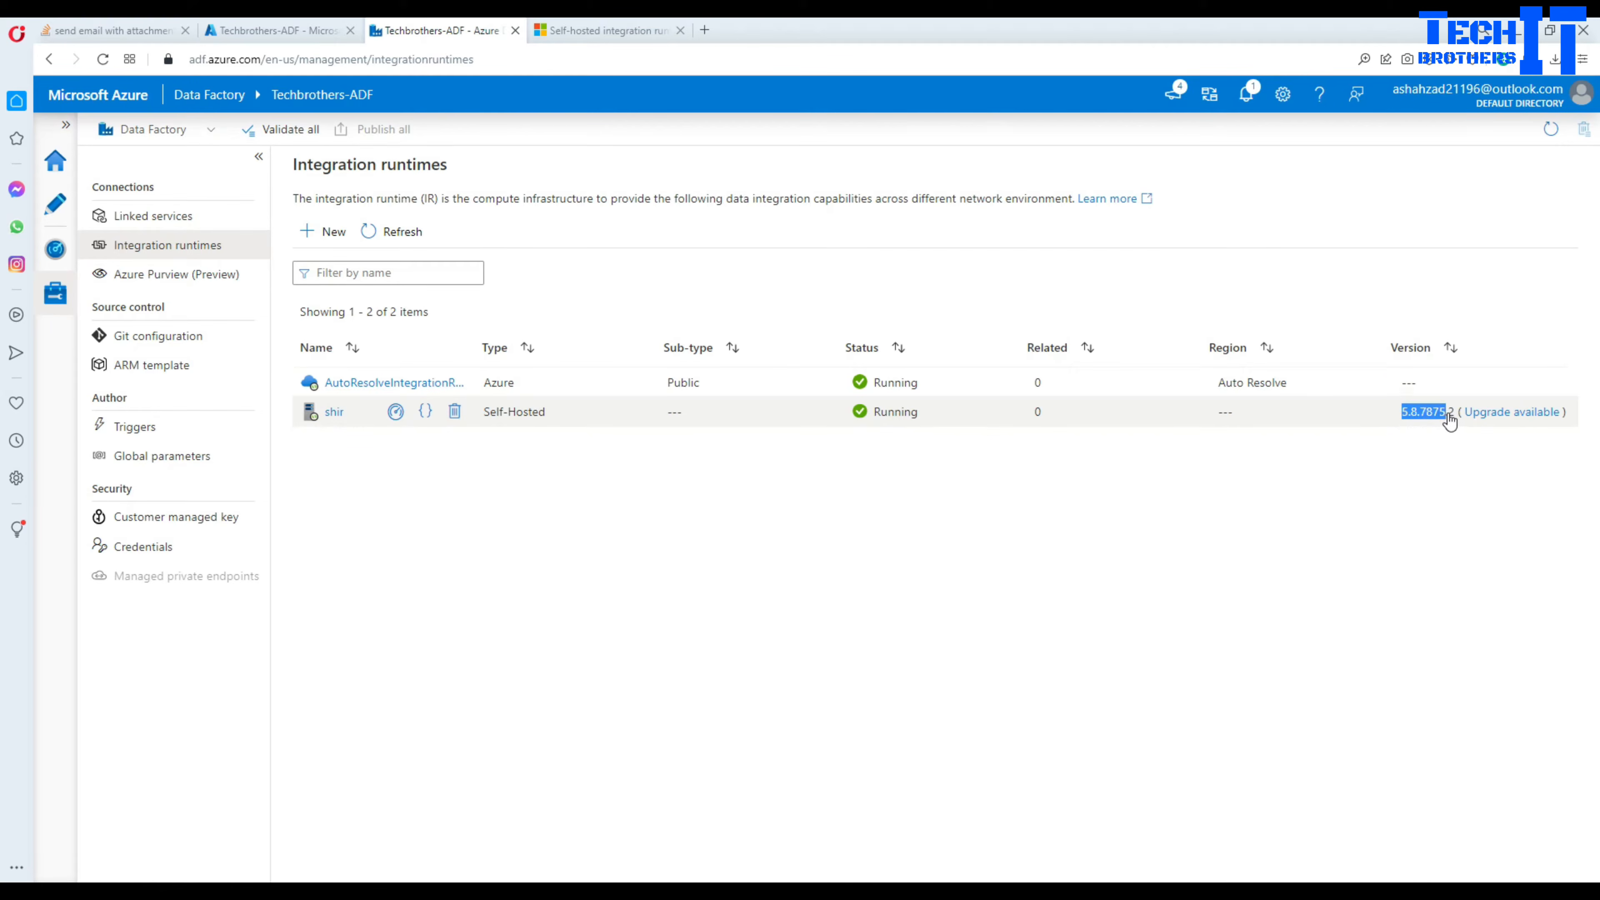
pyautogui.click(1504, 418)
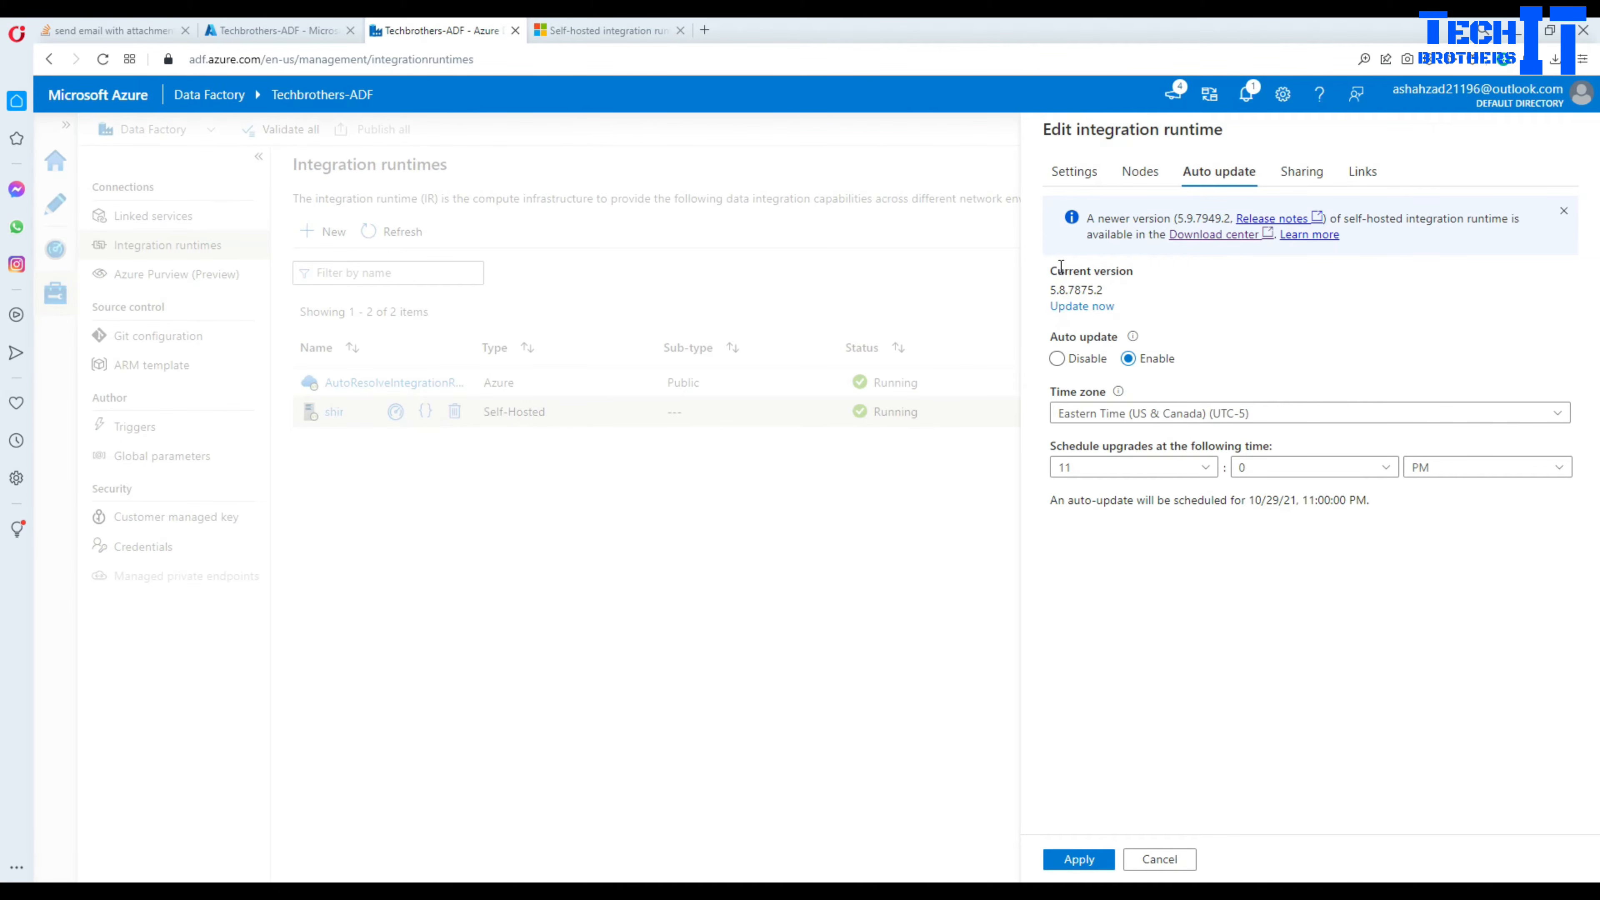
pyautogui.moveTo(1054, 272); pyautogui.dragTo(1143, 277)
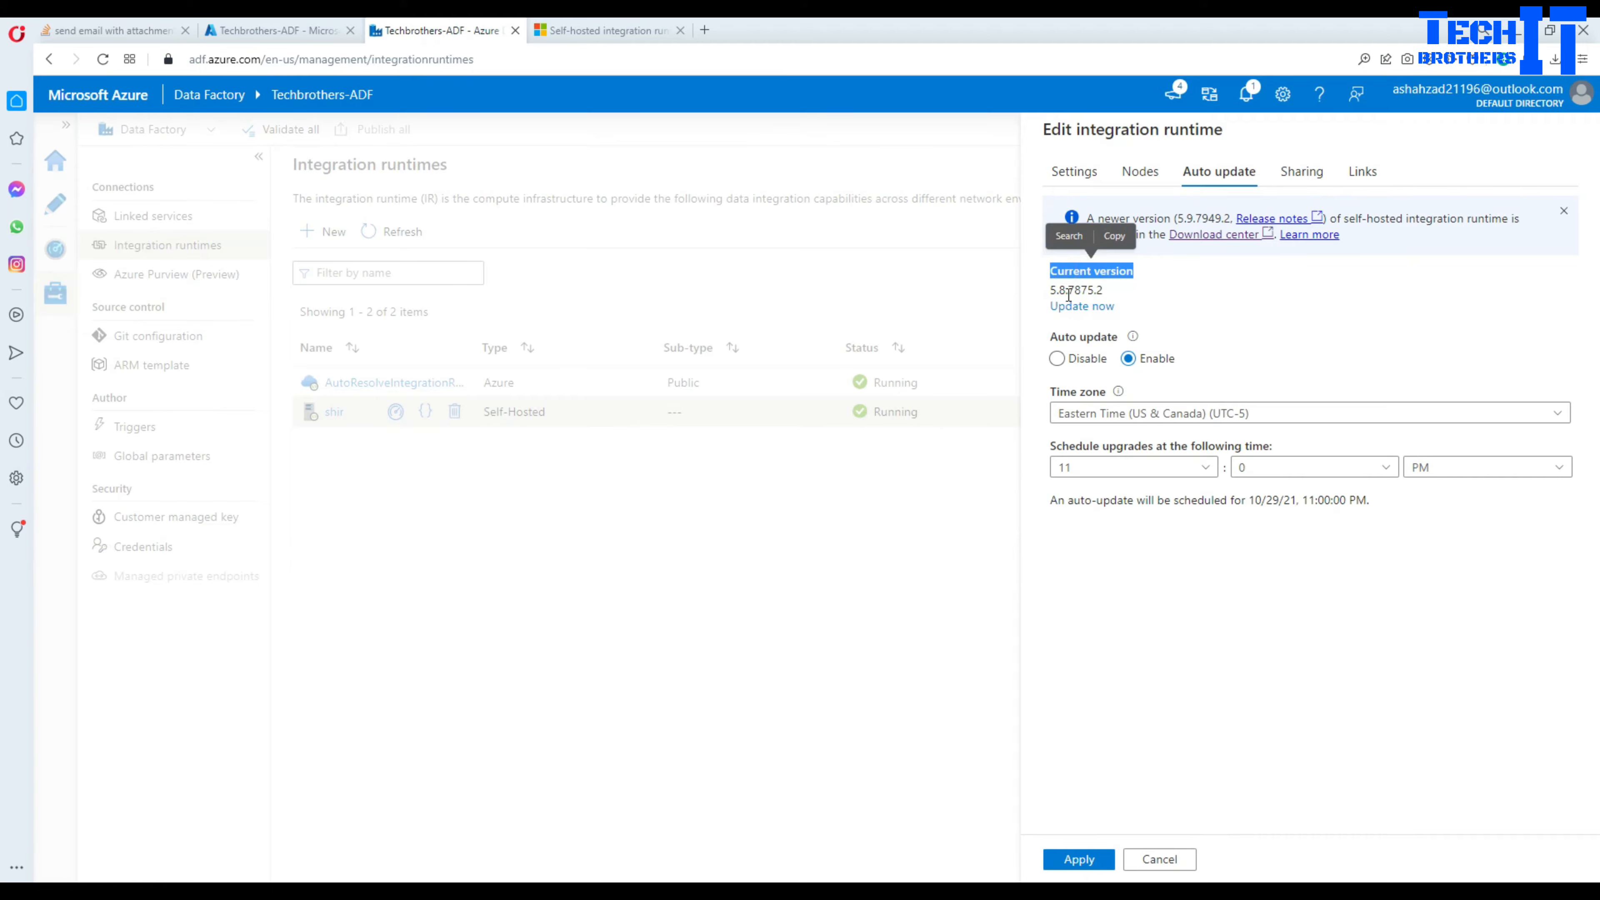
pyautogui.click(1182, 294)
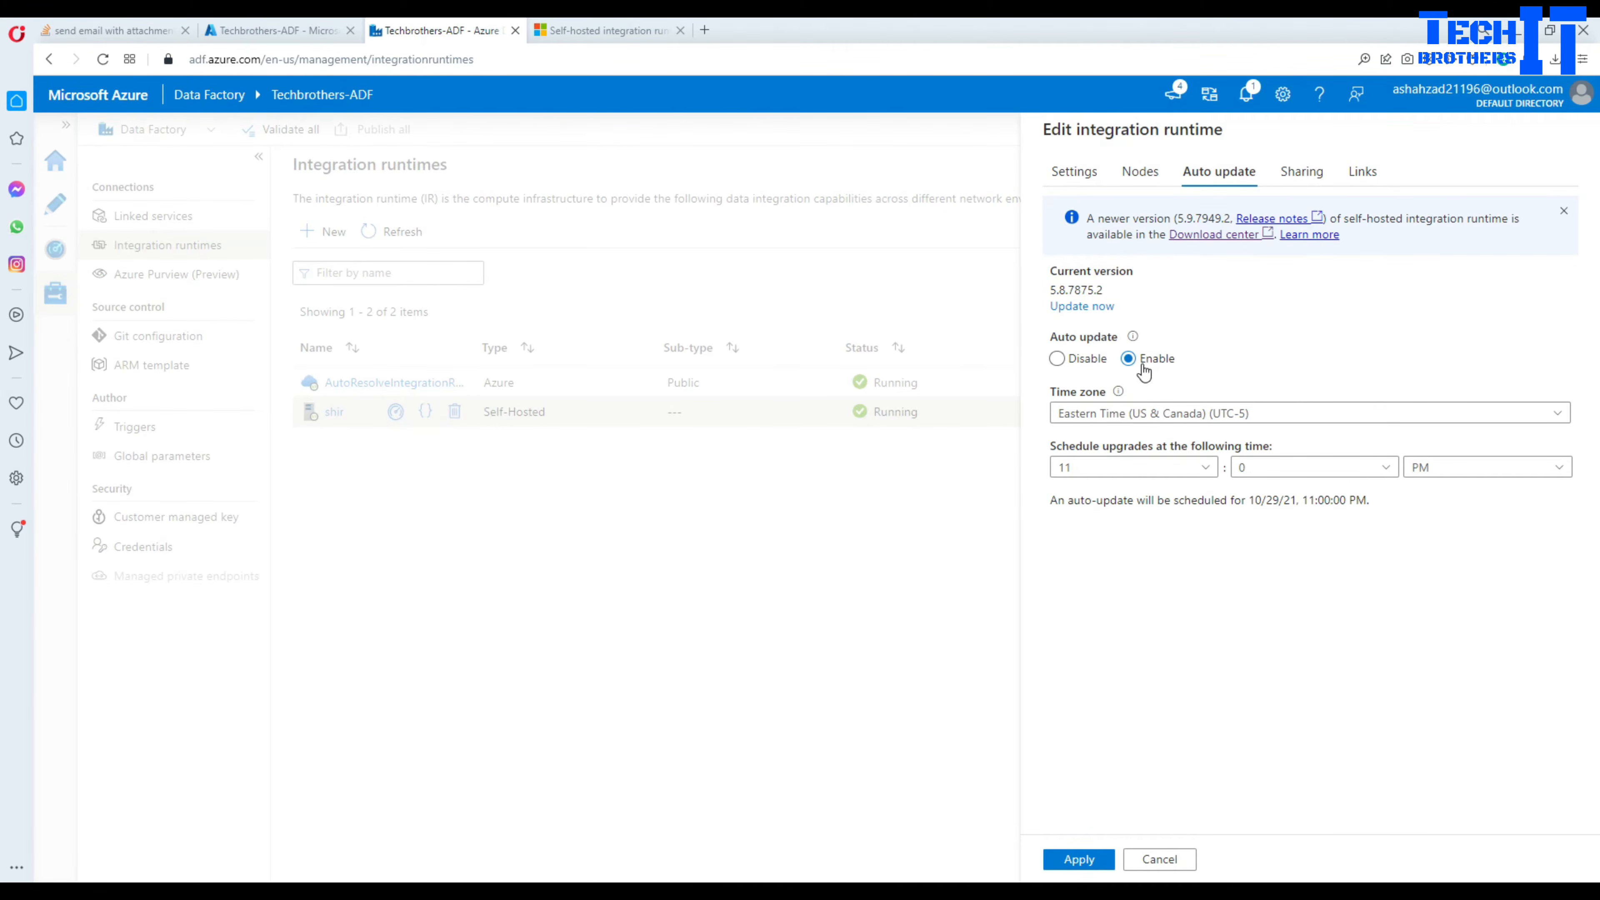
# View the time zone choices for shir's scheduled upgrades, and switch auto update to Disable and back to Enable.
pyautogui.click(1189, 417)
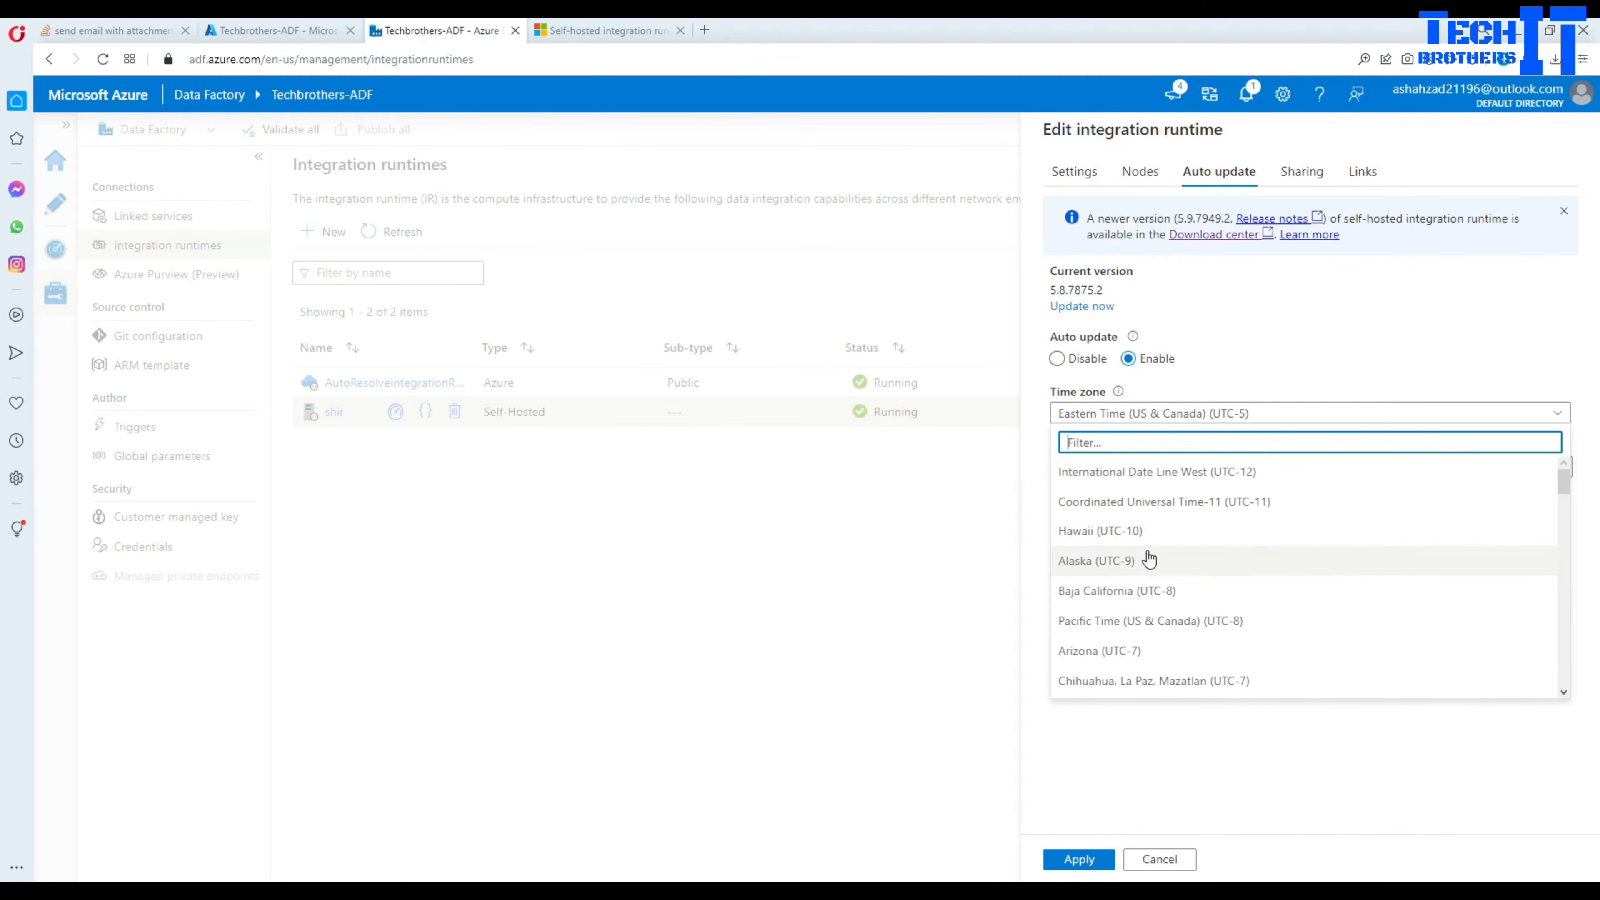
pyautogui.click(1264, 370)
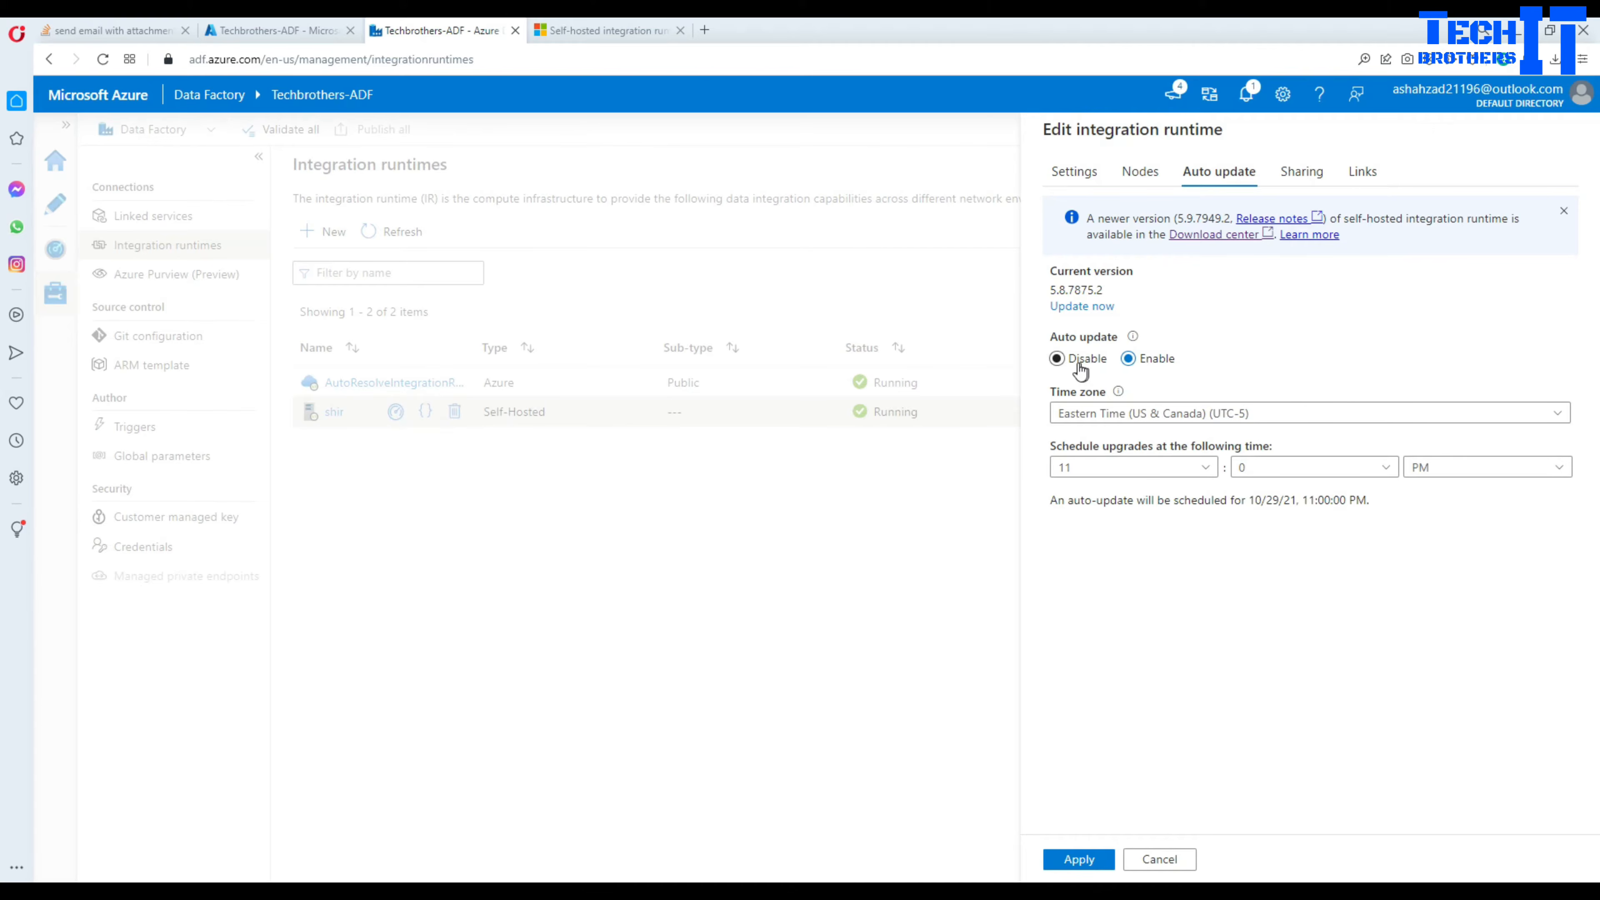
pyautogui.click(1058, 360)
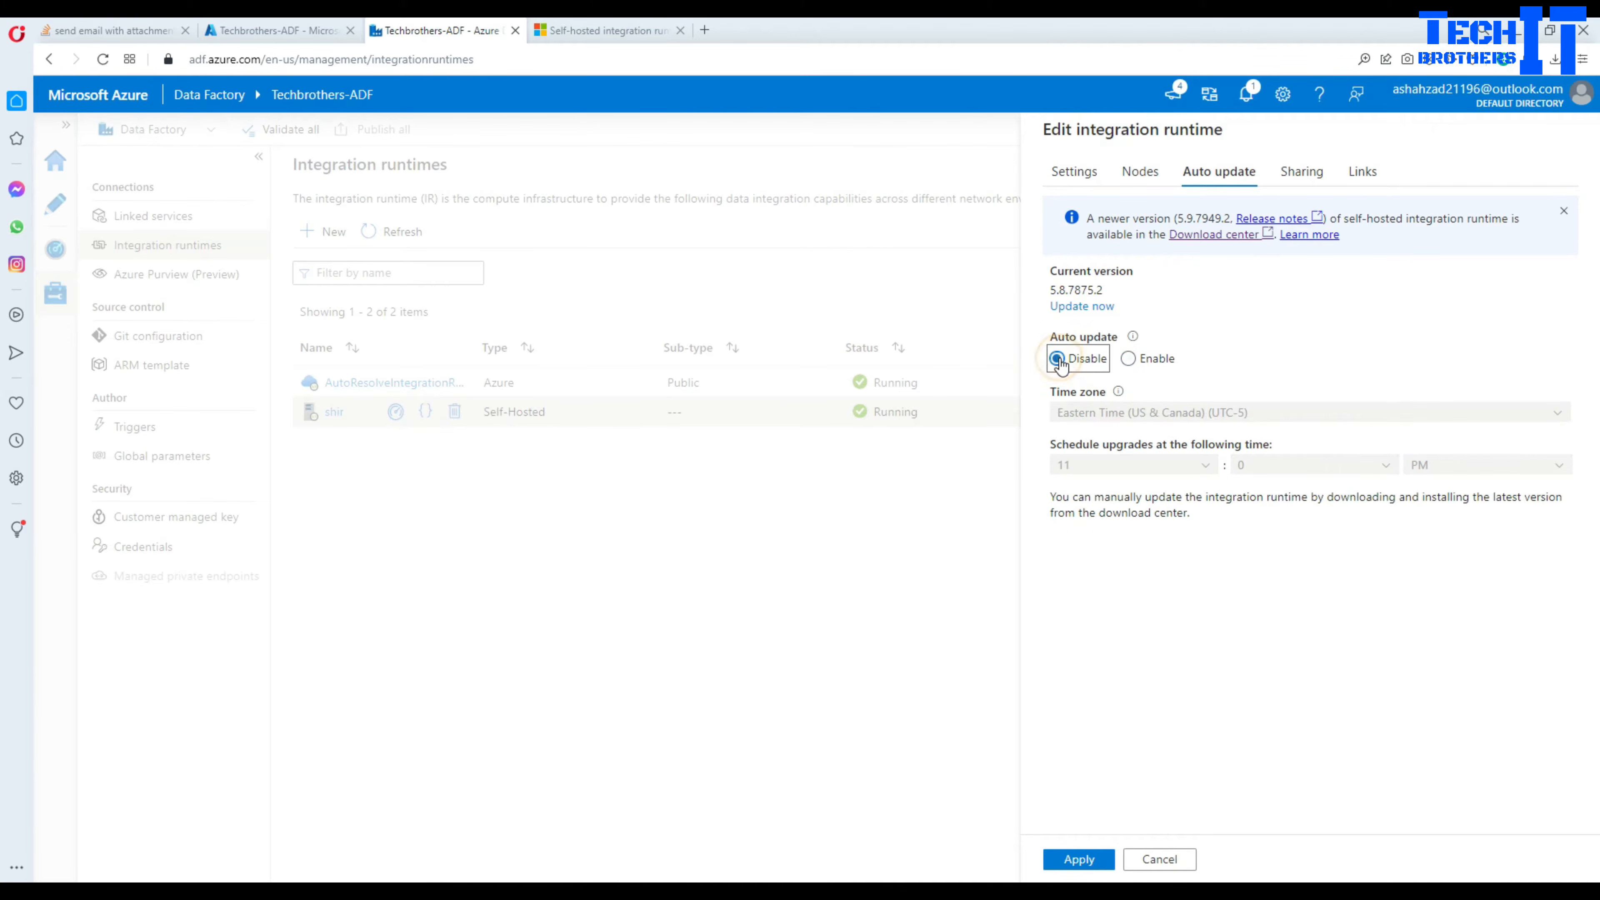
pyautogui.click(1130, 359)
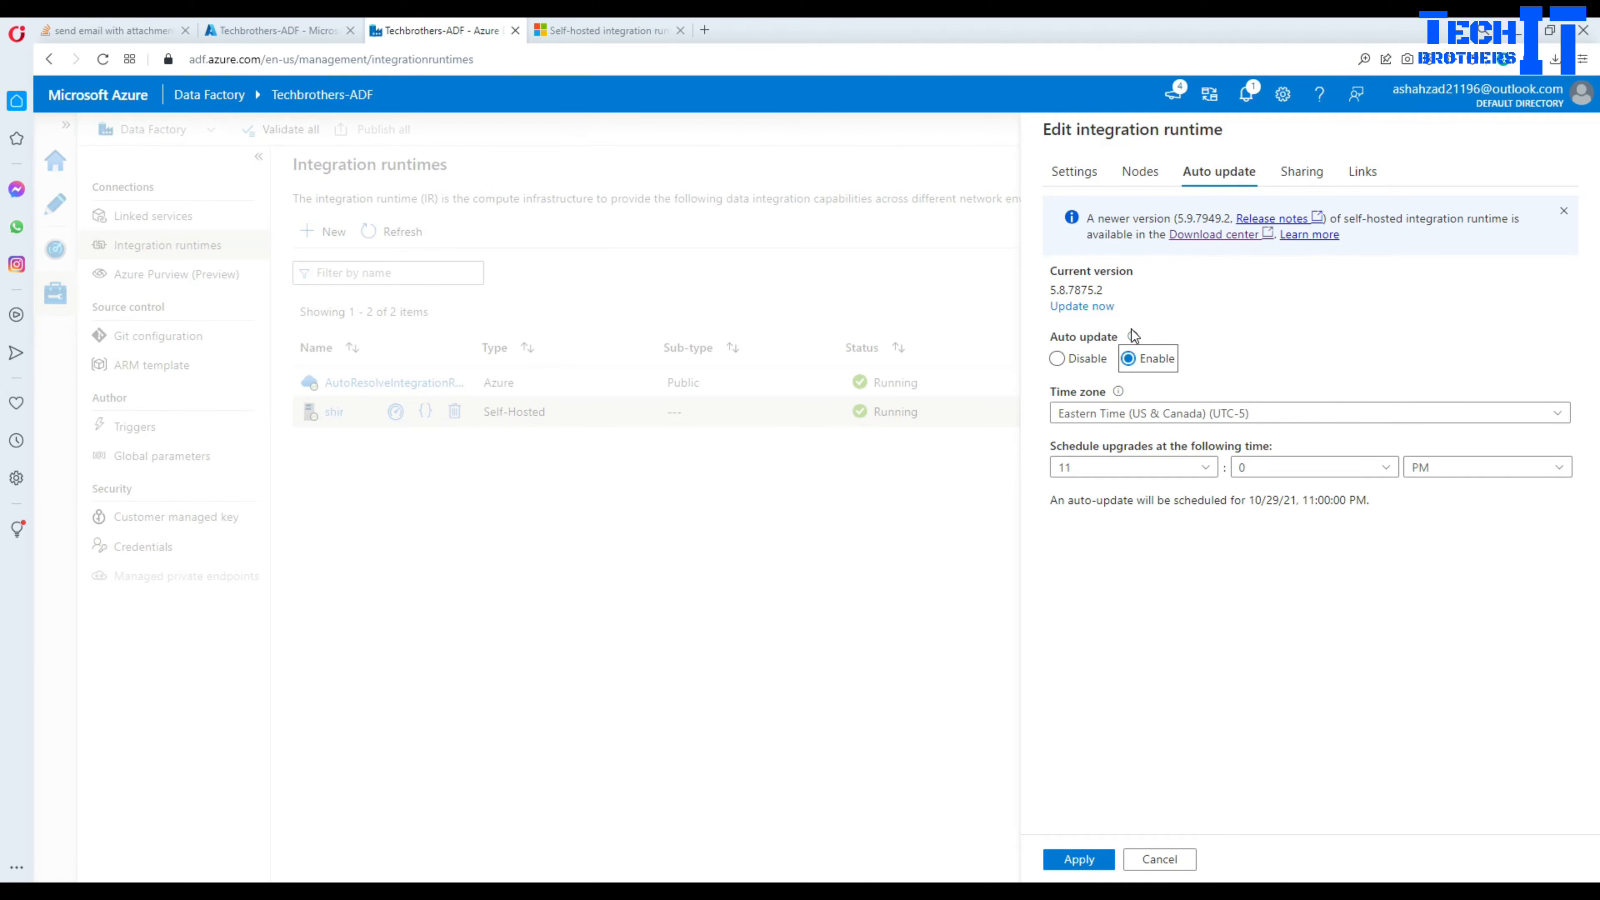
# Switch to the Microsoft Docs article on self-hosted integration runtime auto-update and read about auto-update versus manual maintenance and scheduling.
pyautogui.click(1341, 891)
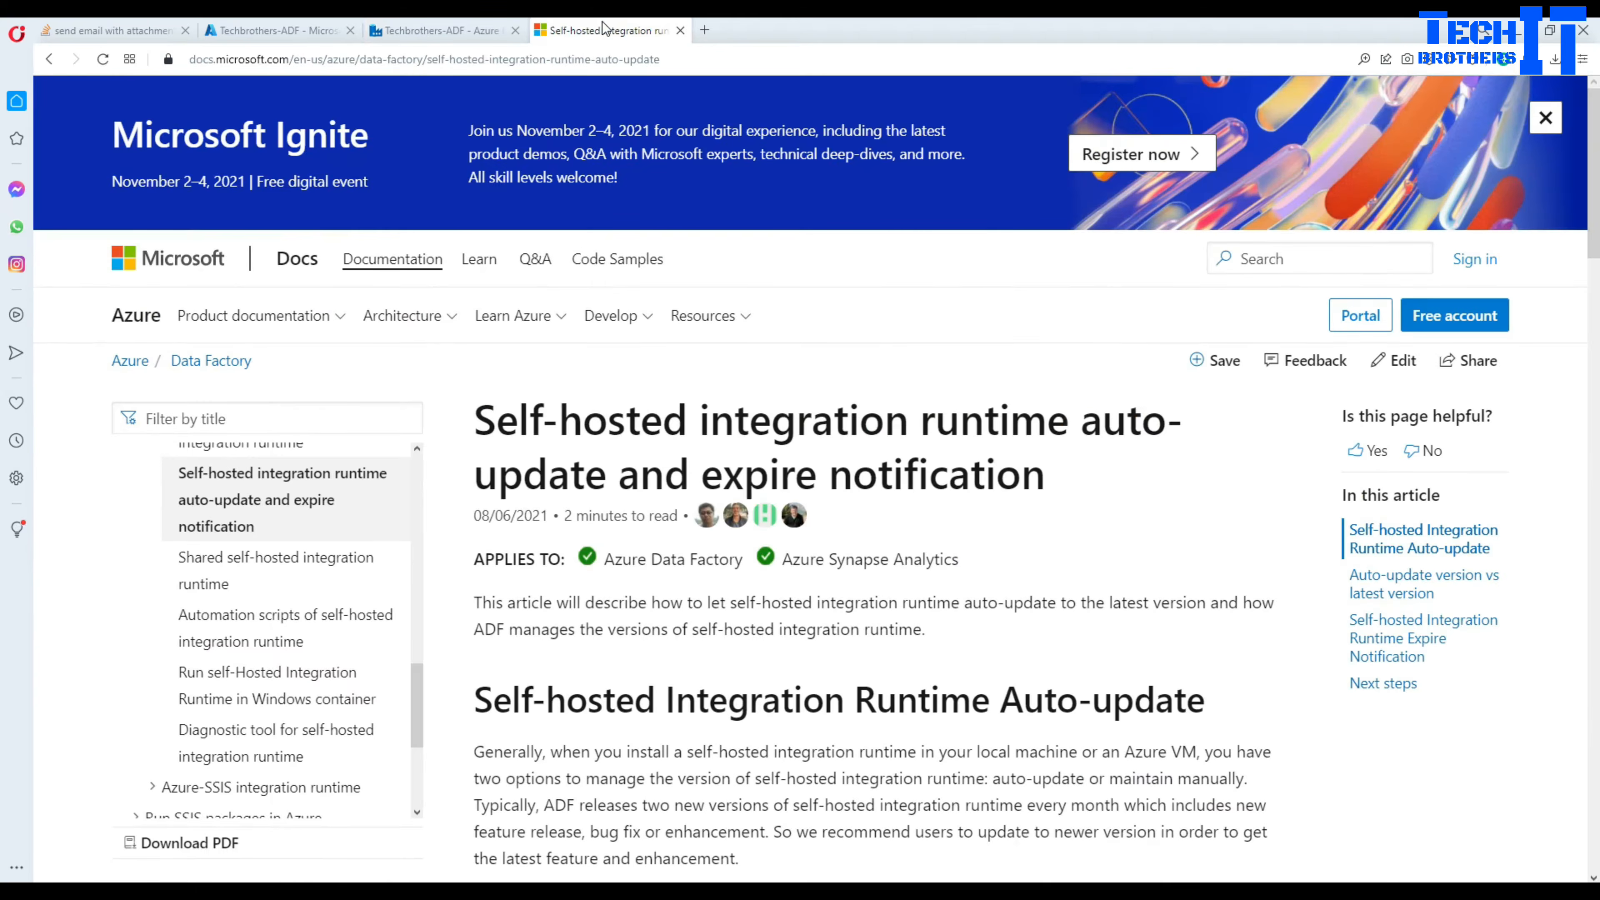
pyautogui.scroll(-7, 868, 496)
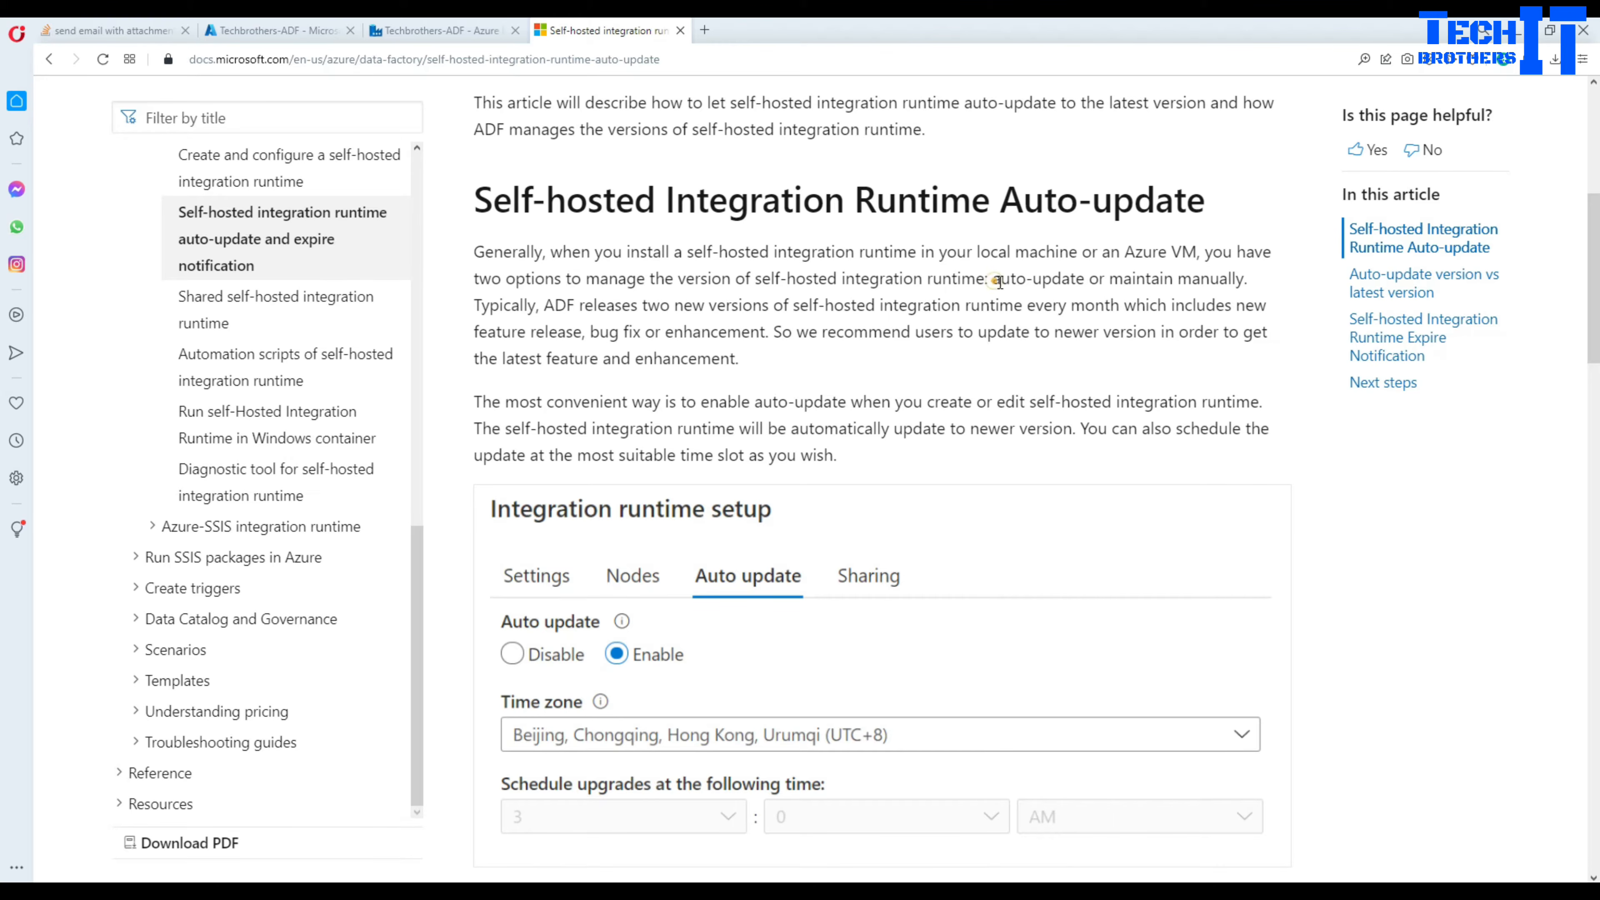
pyautogui.moveTo(996, 280); pyautogui.dragTo(1248, 278)
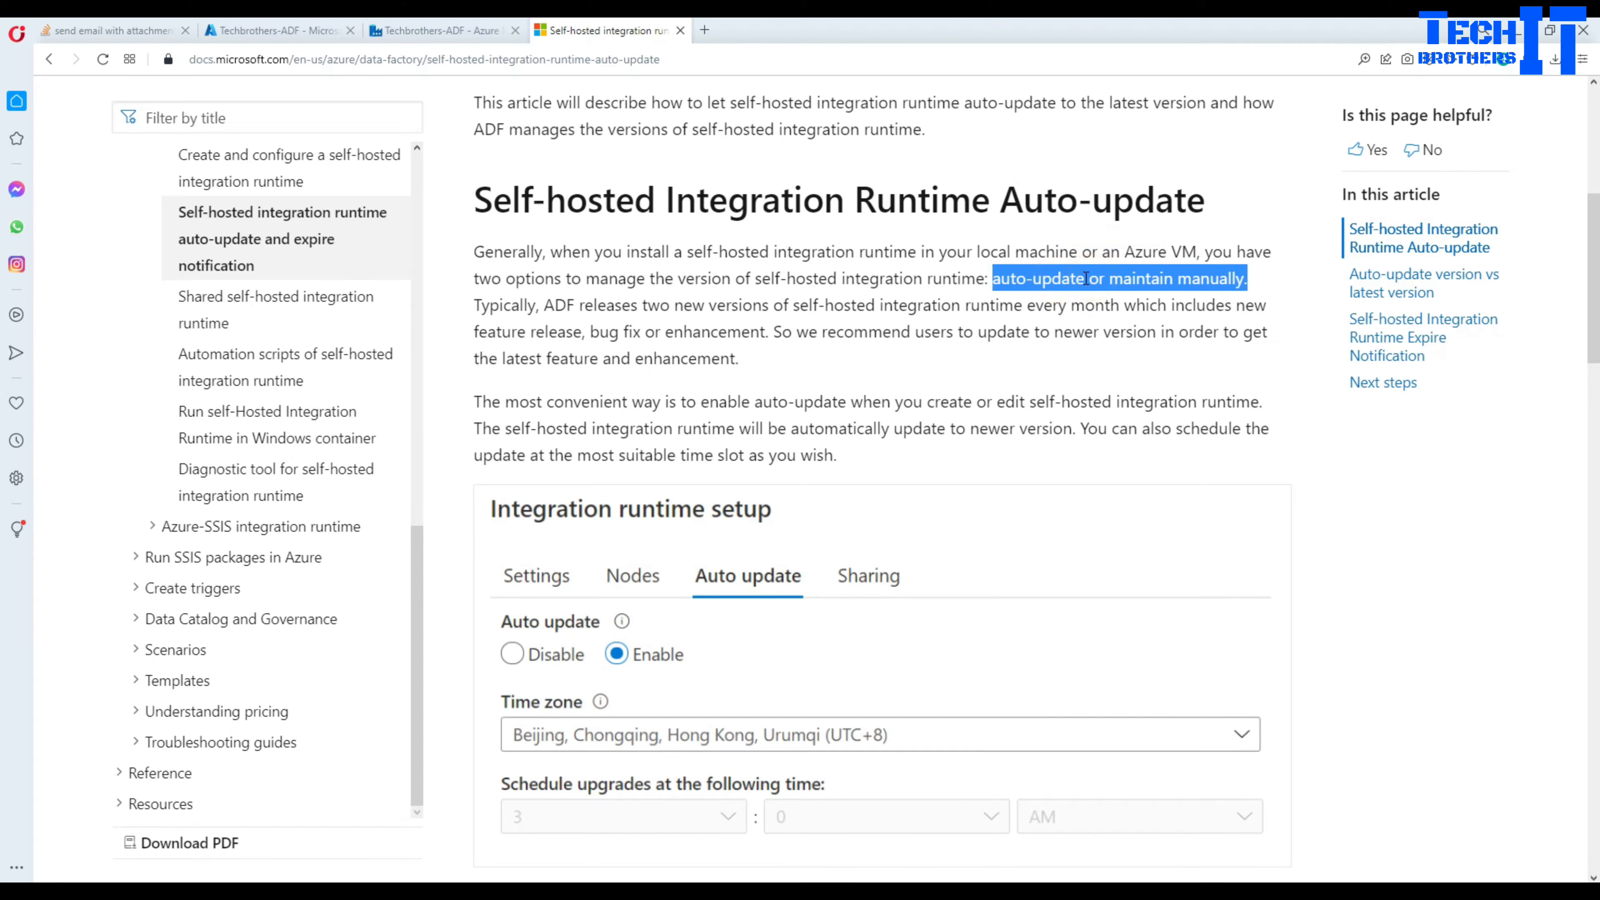
pyautogui.scroll(-1, 756, 499)
pyautogui.scroll(-7, 761, 502)
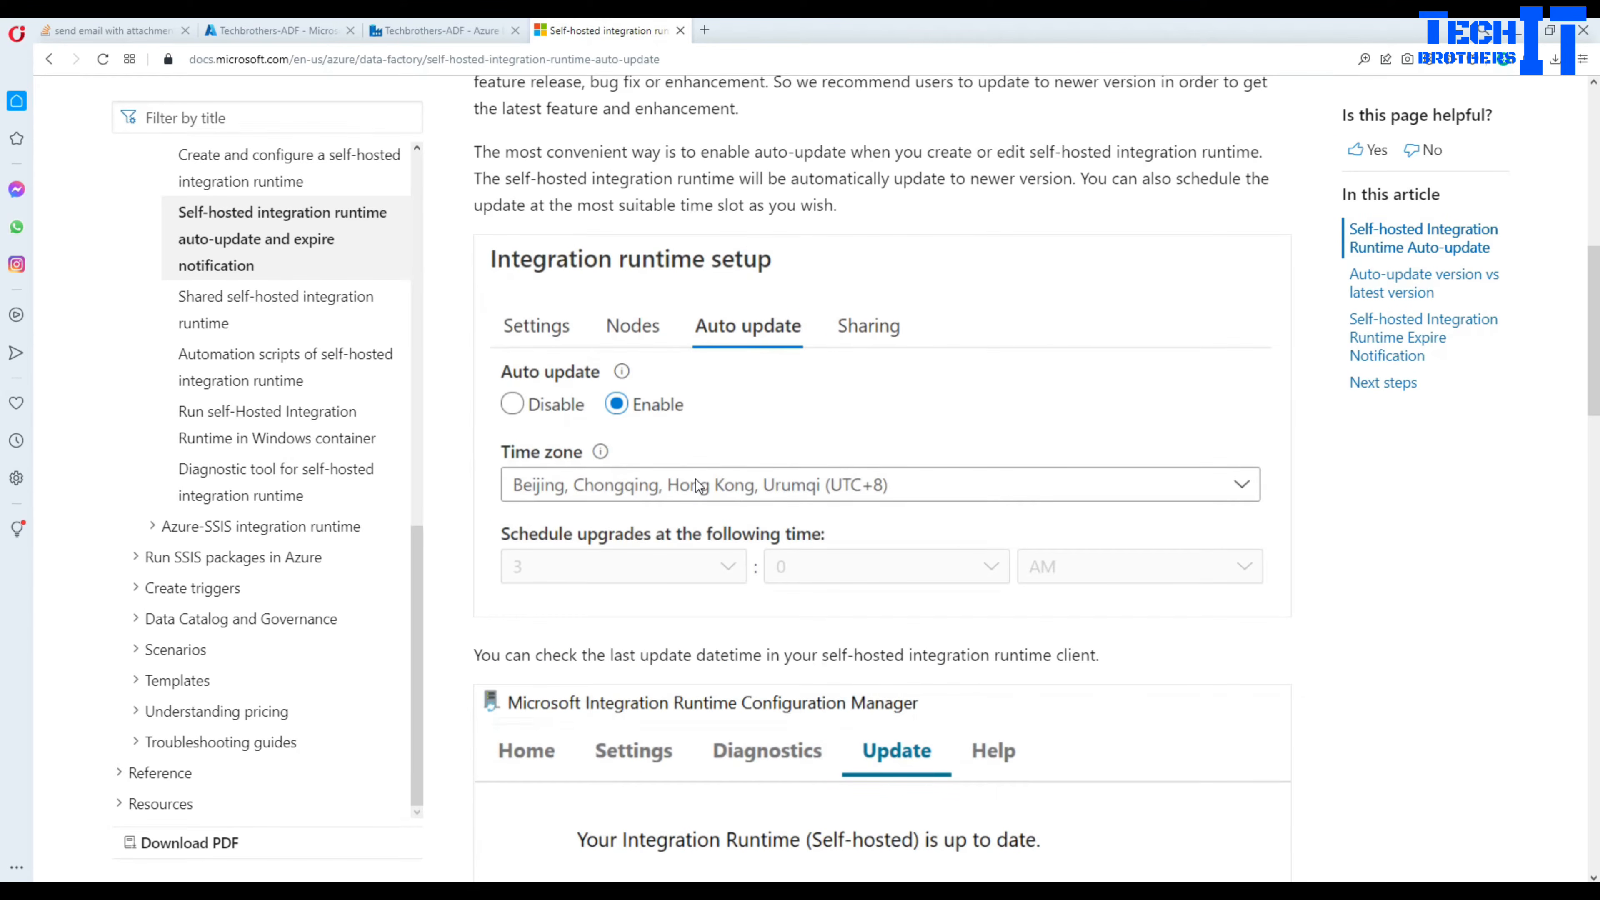
pyautogui.scroll(-9, 680, 528)
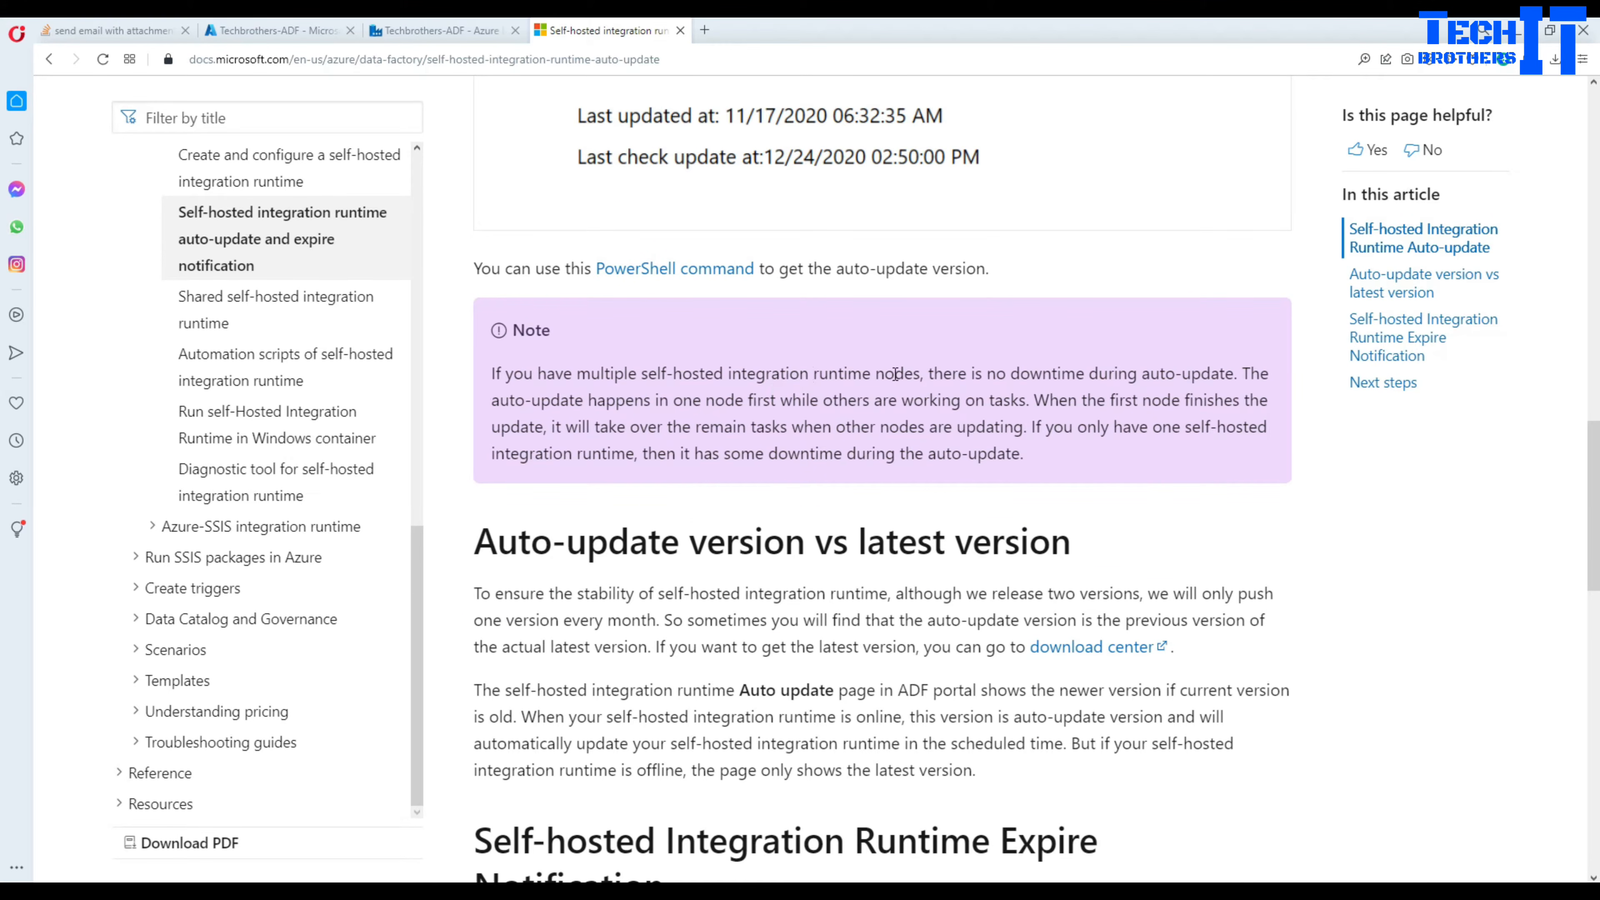
# Read the article's note on auto-update downtime with multiple nodes versus a single node, highlighting its sentences one by one.
pyautogui.moveTo(925, 376); pyautogui.dragTo(489, 370)
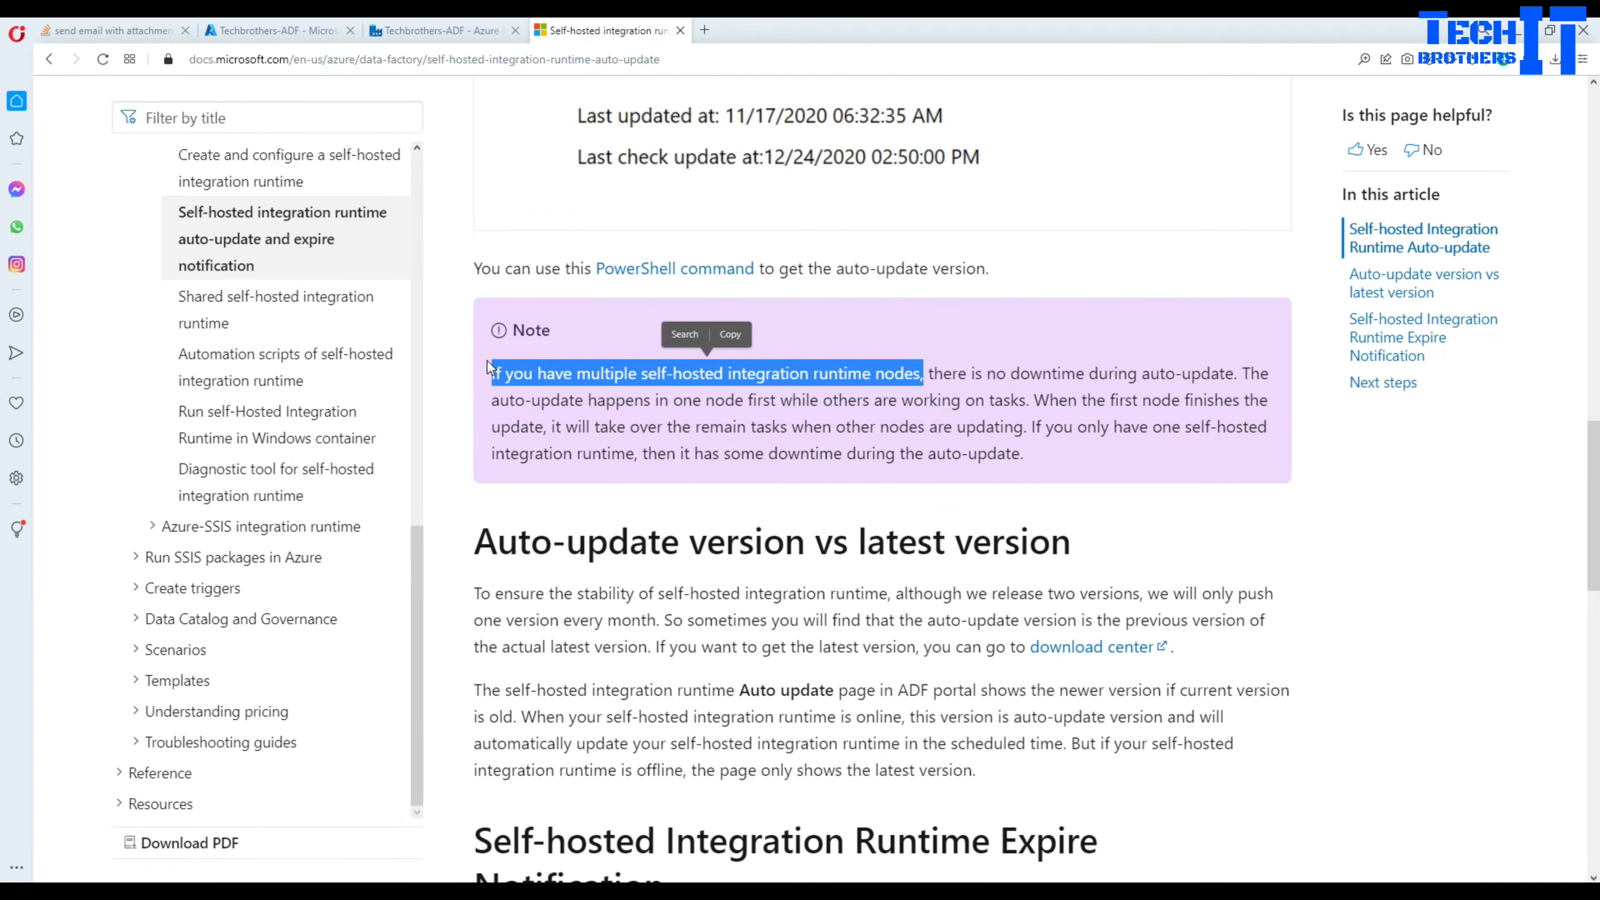
pyautogui.click(1001, 376)
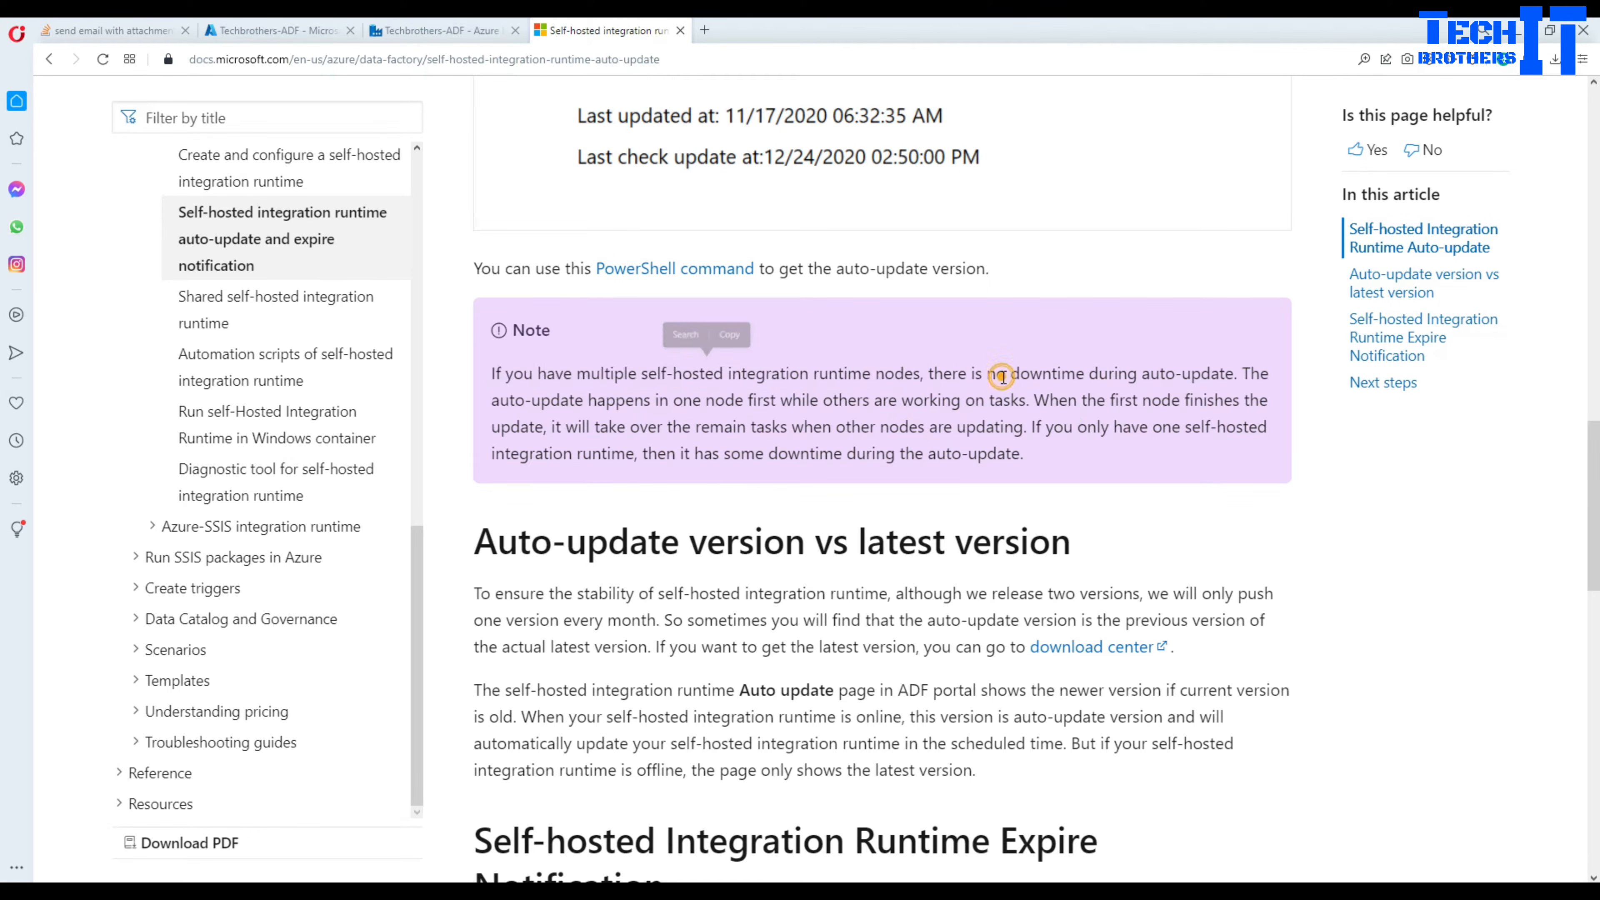
pyautogui.moveTo(928, 377); pyautogui.dragTo(1243, 373)
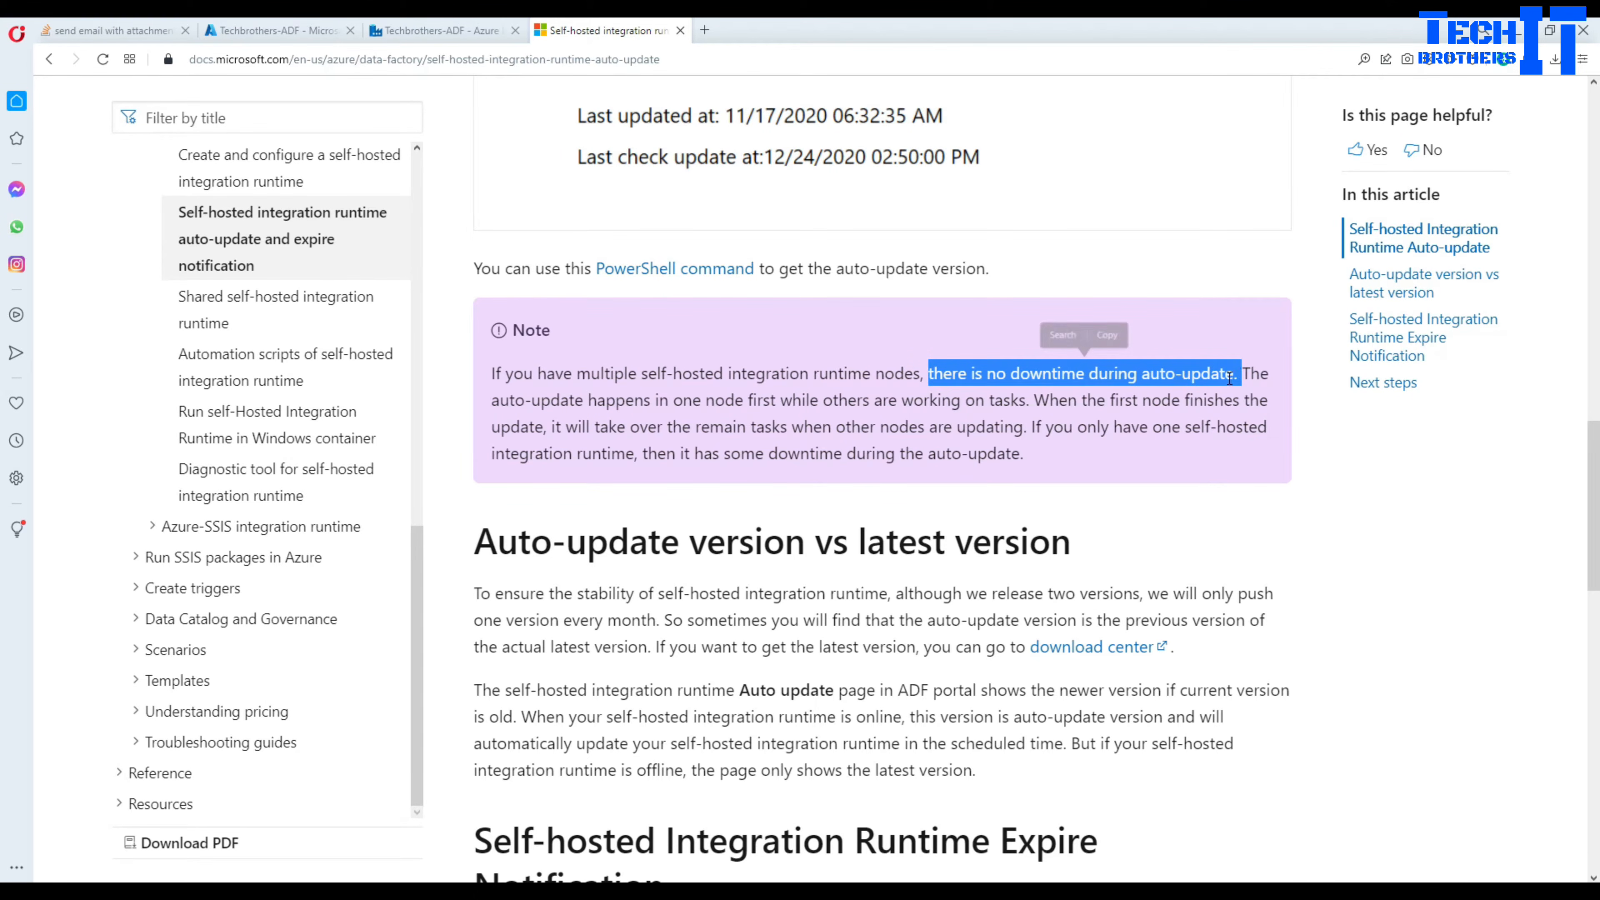
pyautogui.click(1243, 373)
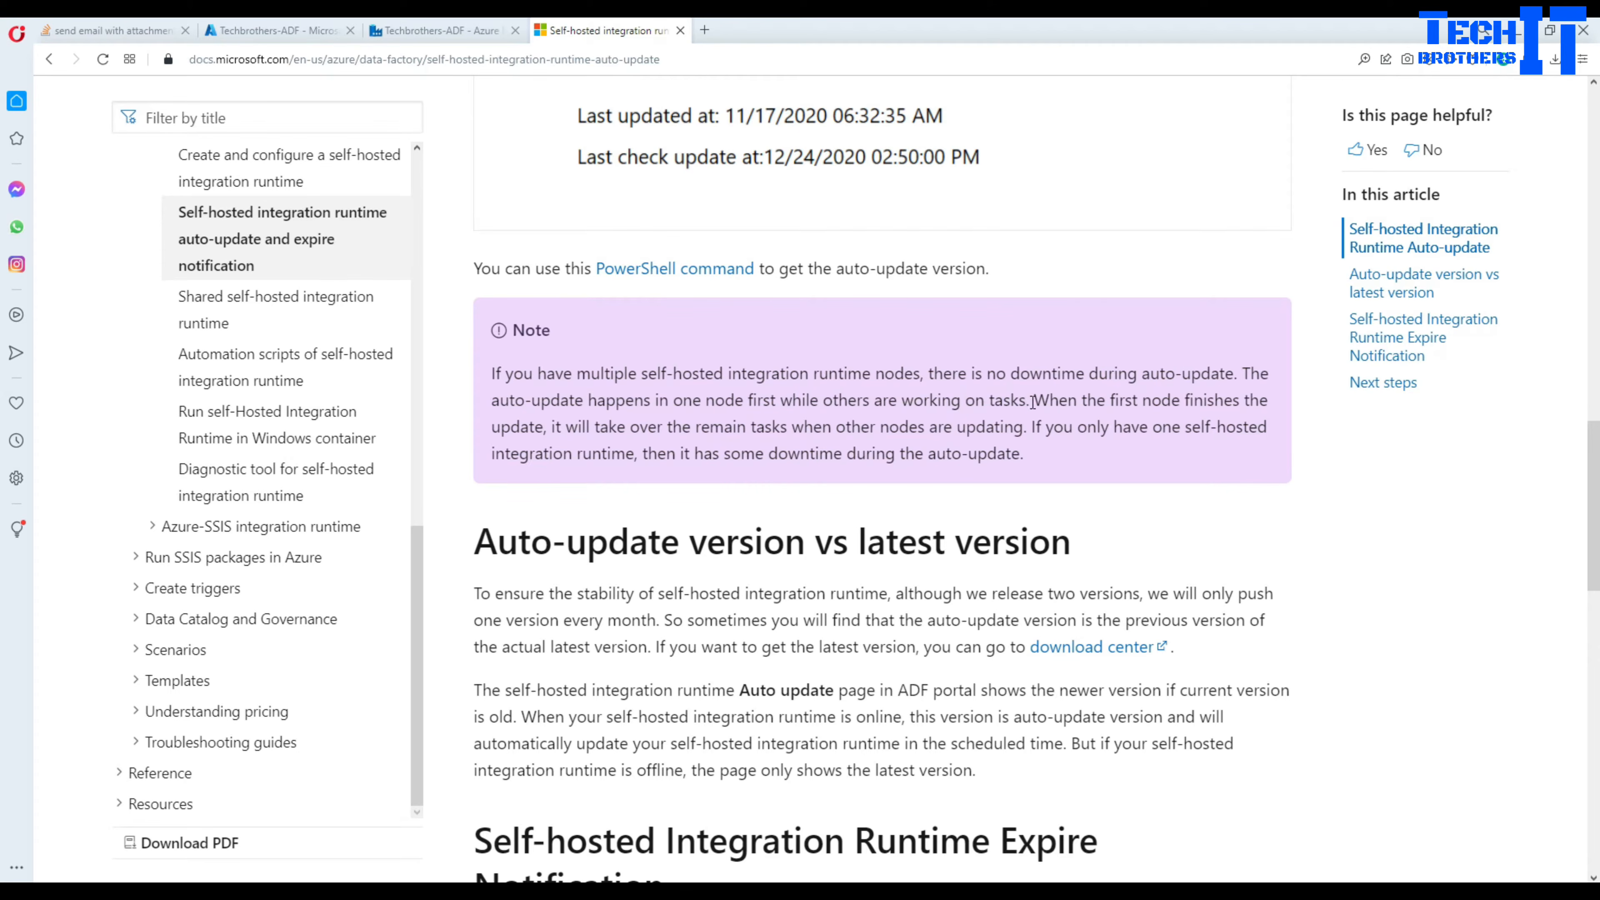
pyautogui.moveTo(1032, 402); pyautogui.dragTo(491, 401)
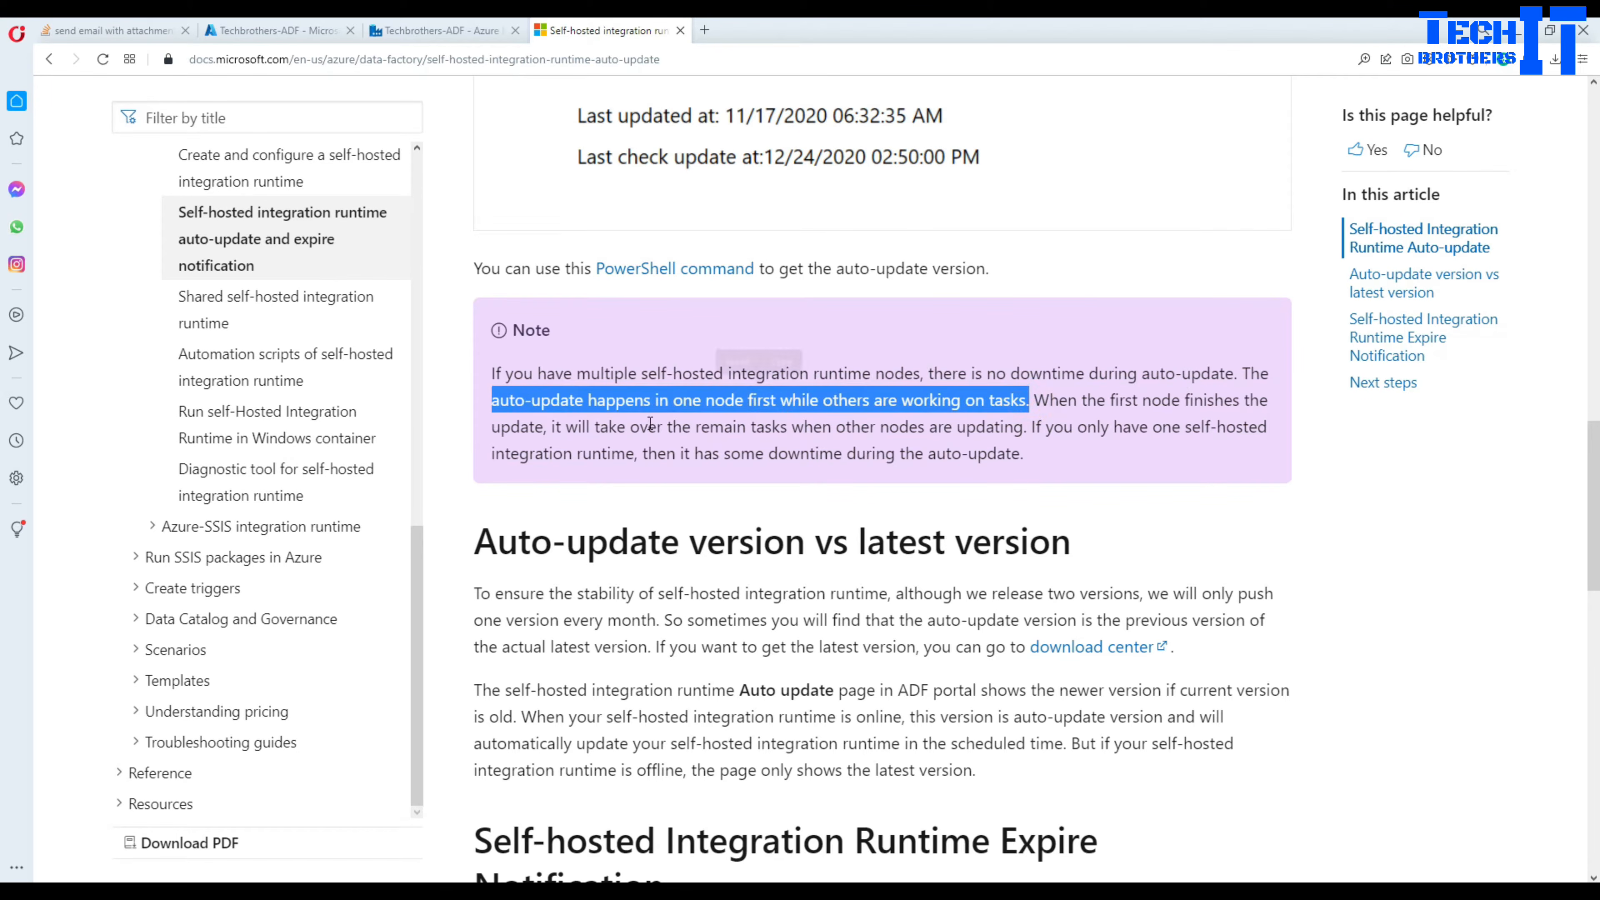
pyautogui.click(598, 435)
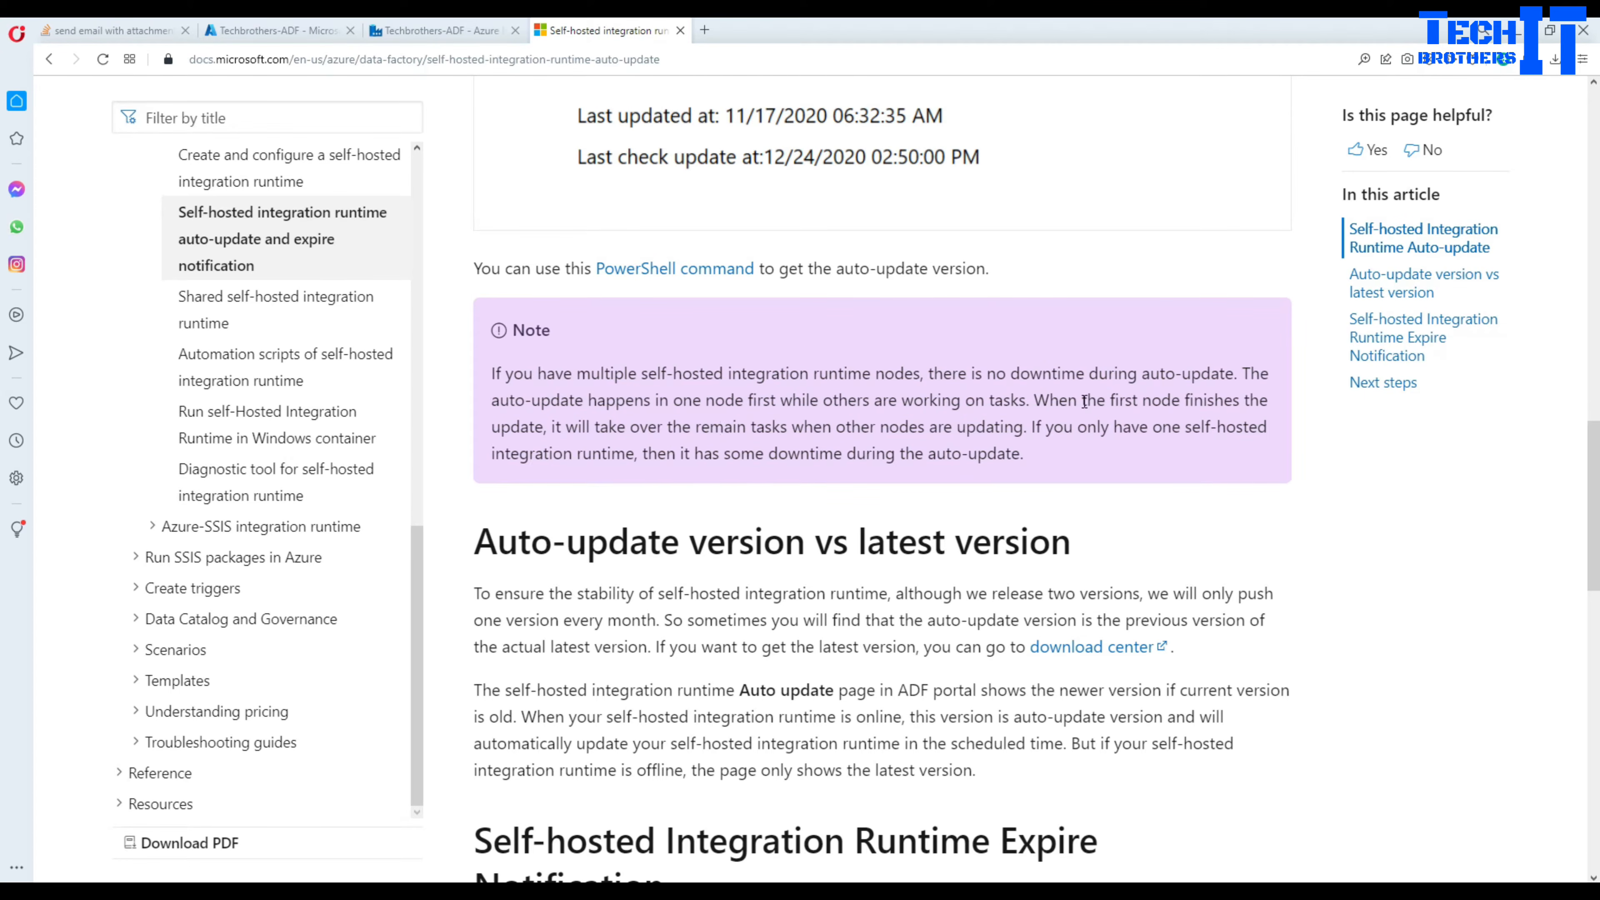
pyautogui.moveTo(1034, 401); pyautogui.dragTo(1276, 436)
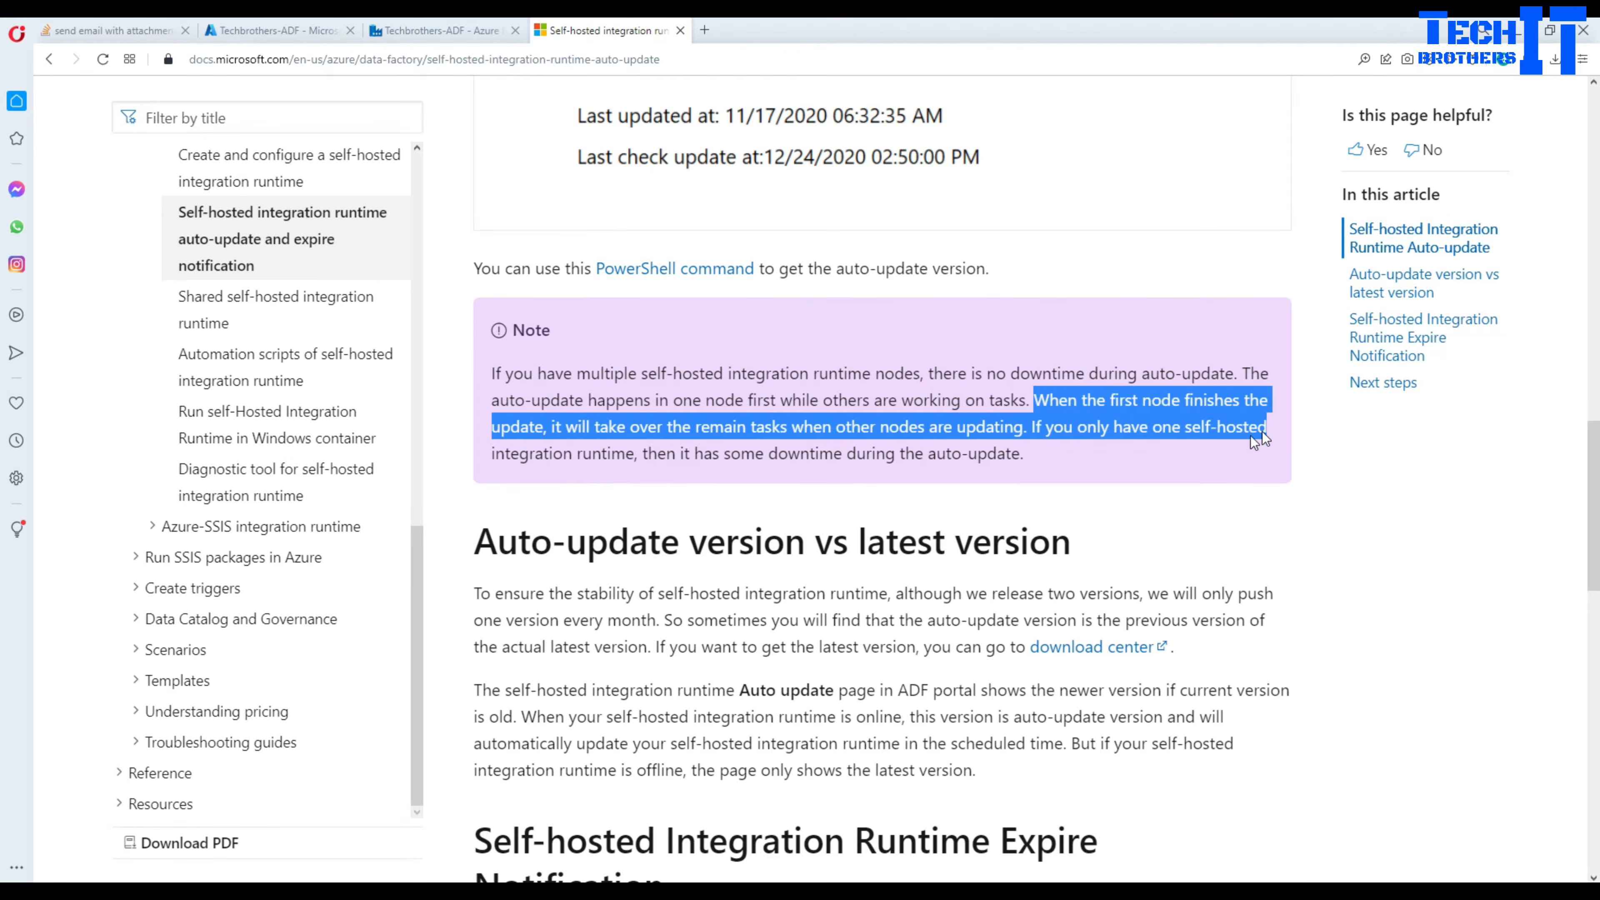
# Read the note's last sentence on single-node downtime and skim the article's section on auto-update version versus latest version.
pyautogui.click(701, 470)
pyautogui.moveTo(1033, 454); pyautogui.dragTo(644, 454)
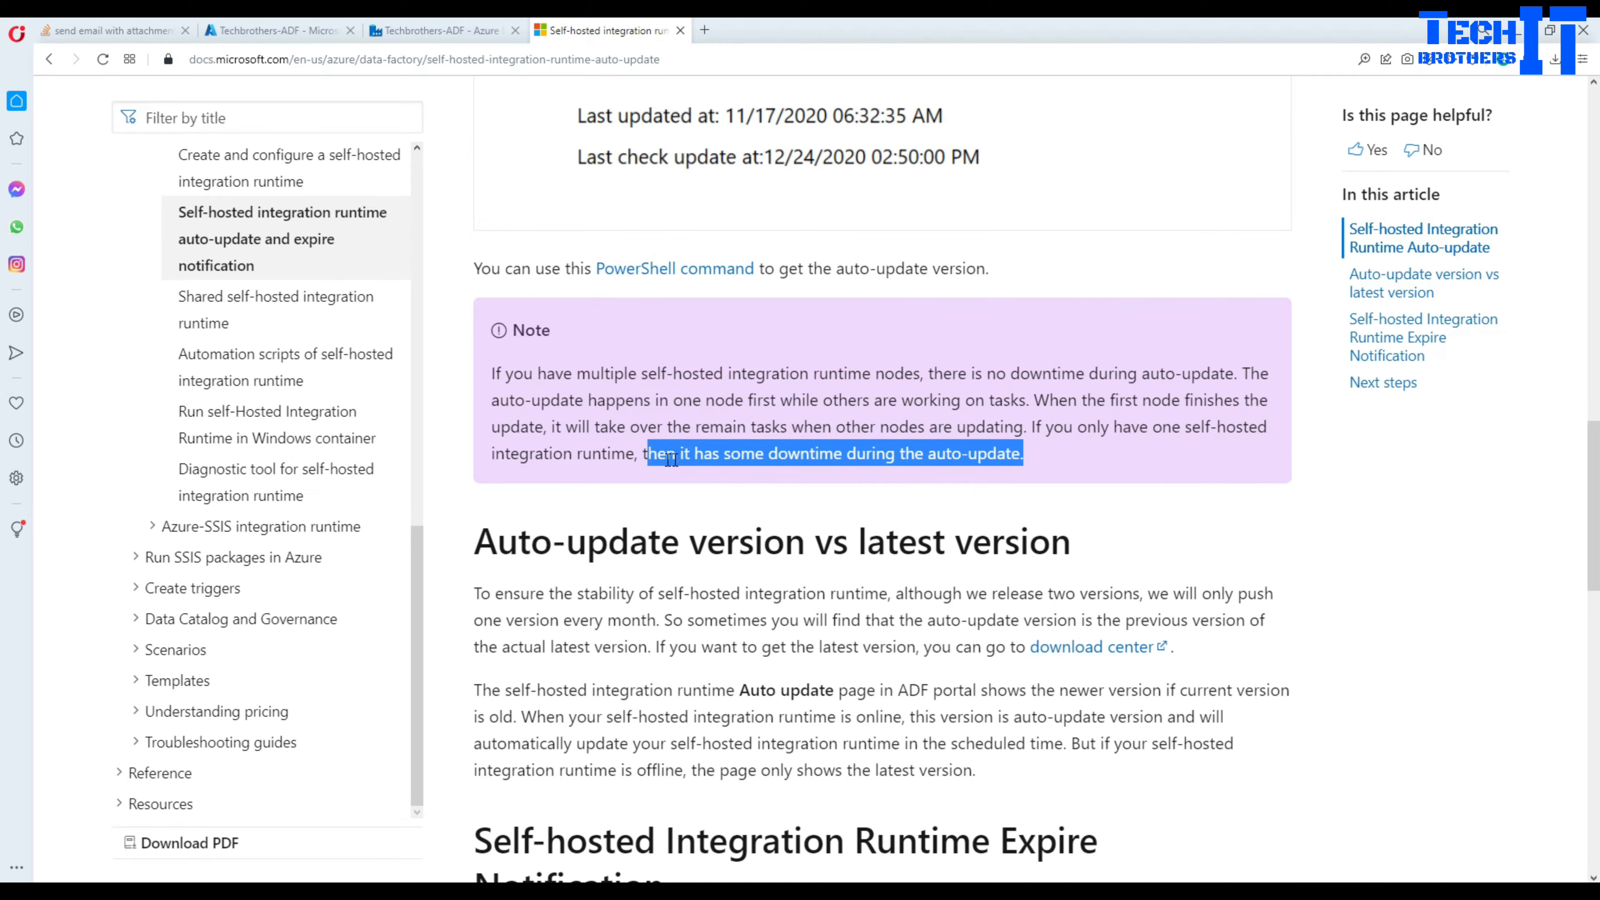
pyautogui.scroll(-5, 660, 443)
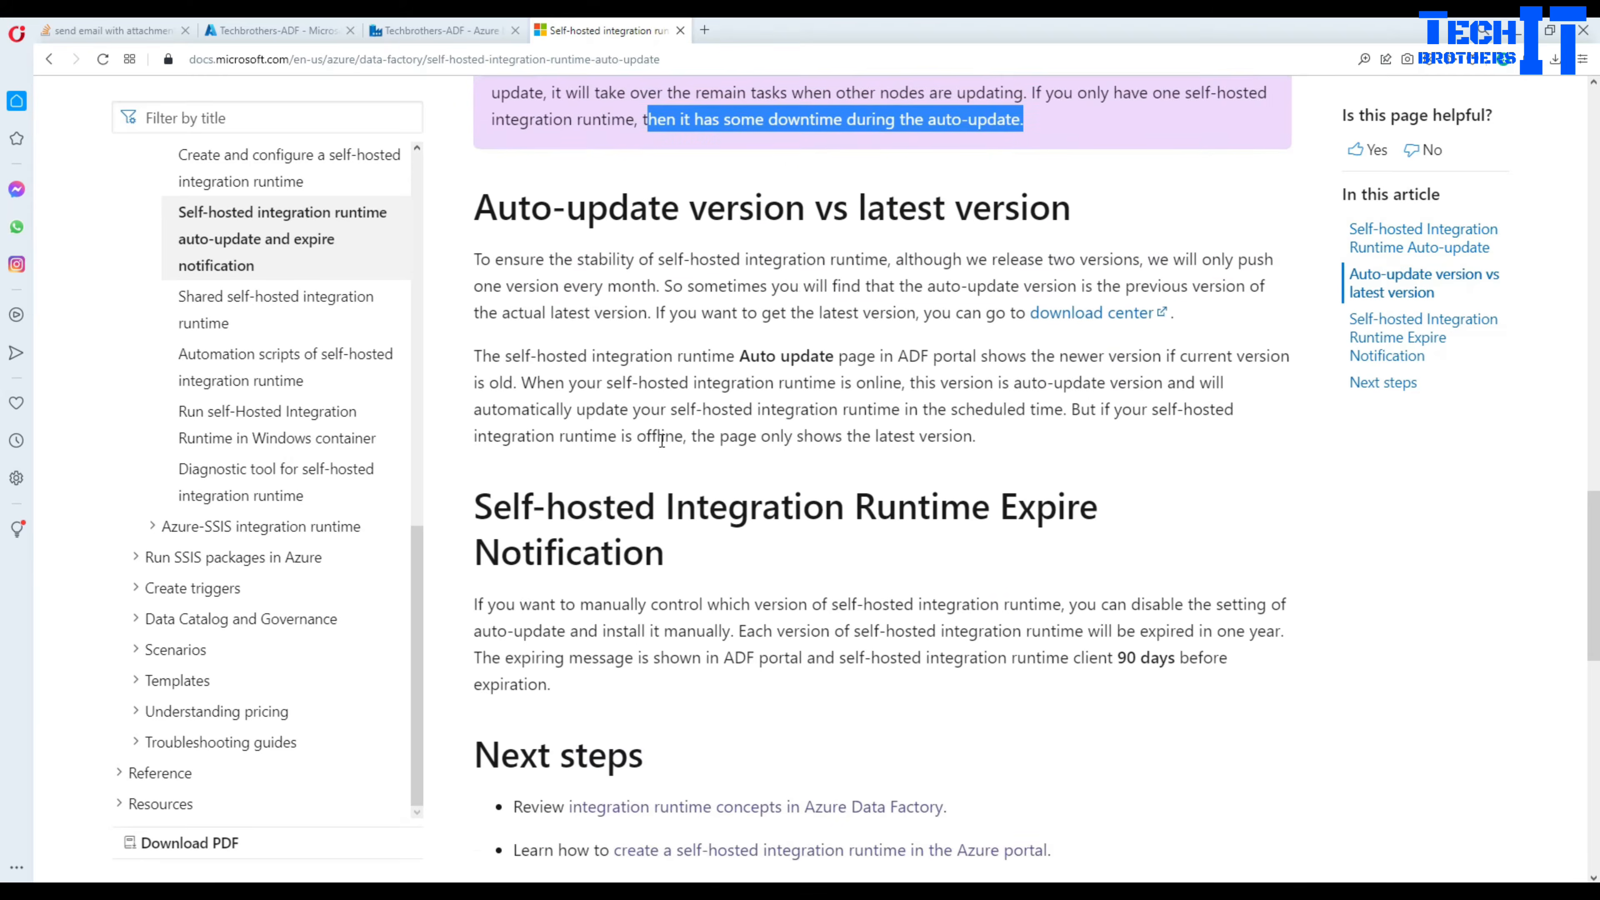
pyautogui.scroll(5, 725, 492)
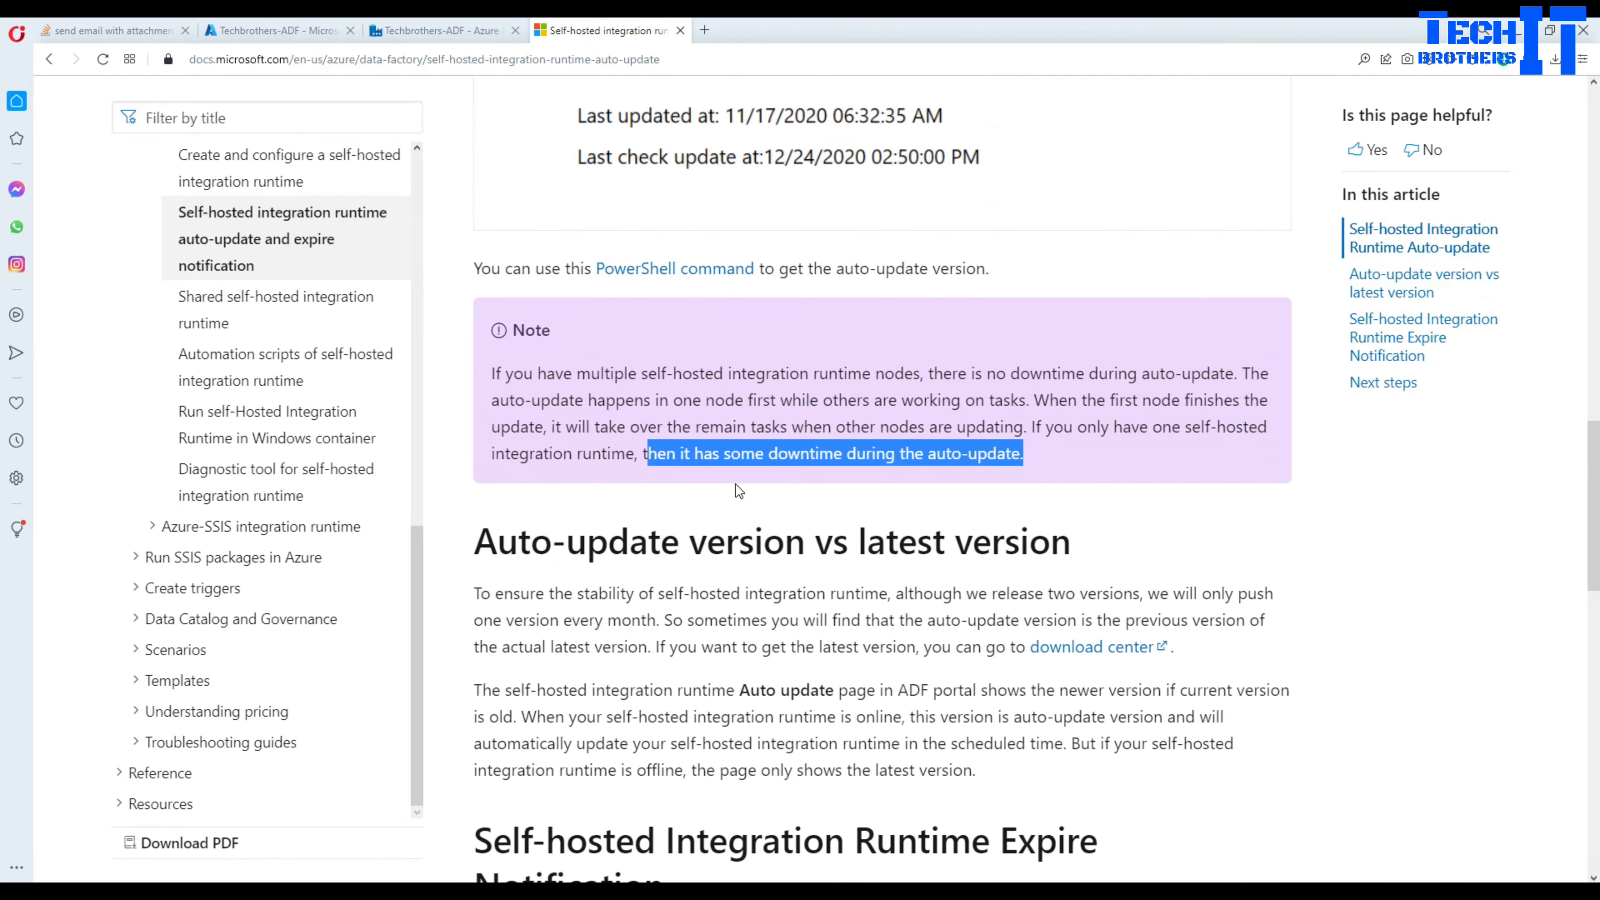
pyautogui.scroll(4, 714, 494)
# Return to Data Factory, close shir's edit pane without applying, and read the update details in the VM's Integration Runtime Configuration Manager.
pyautogui.click(464, 36)
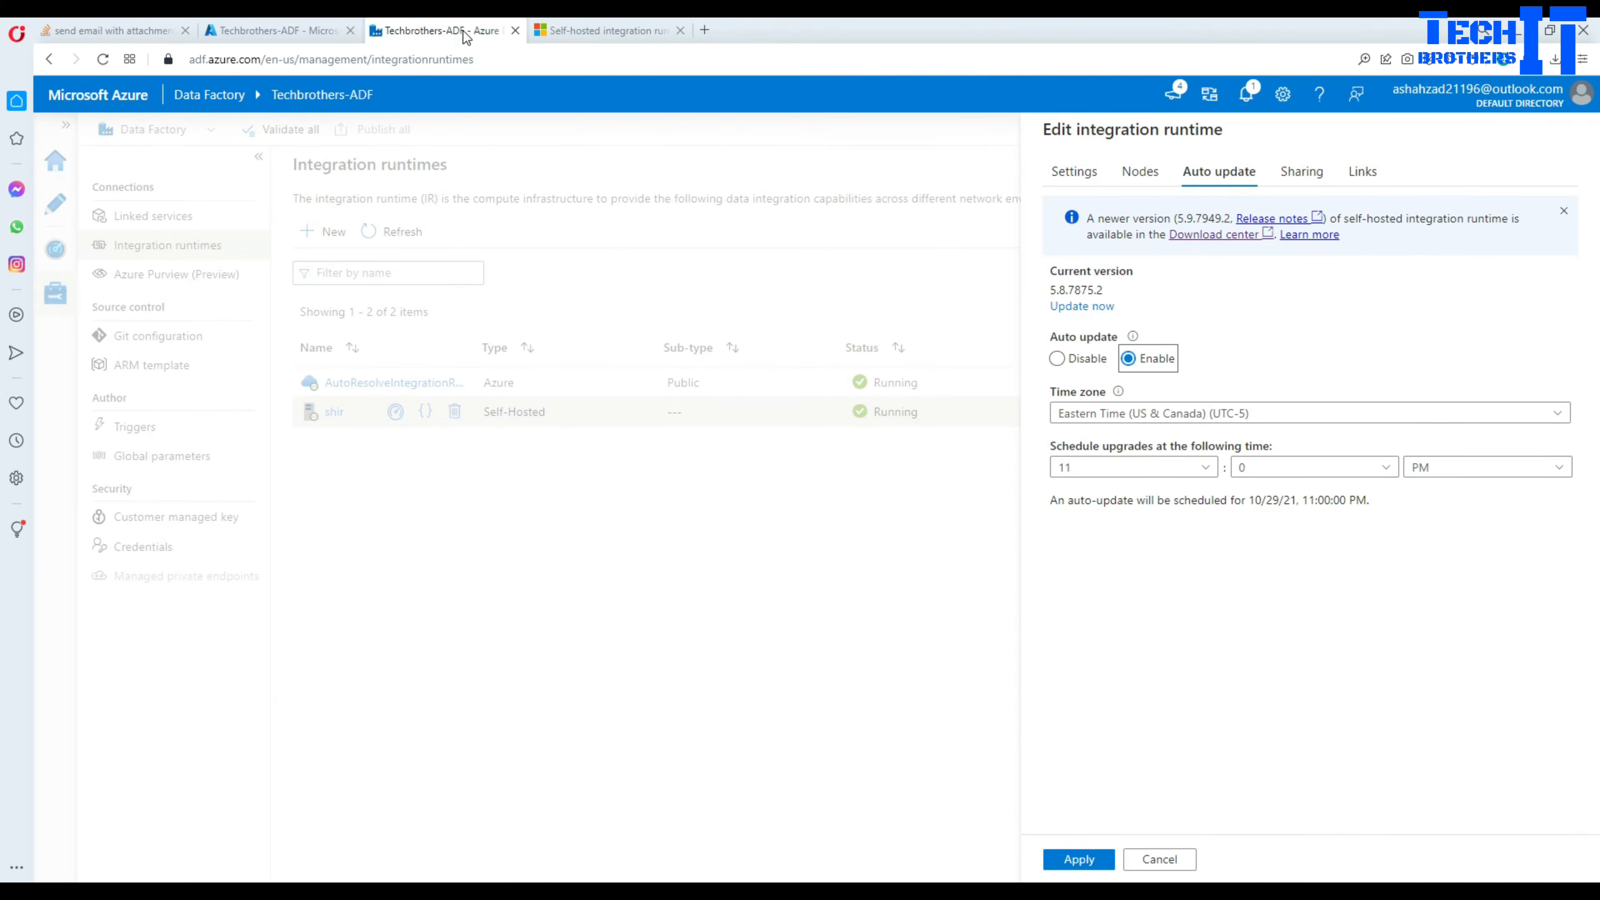
pyautogui.click(1173, 859)
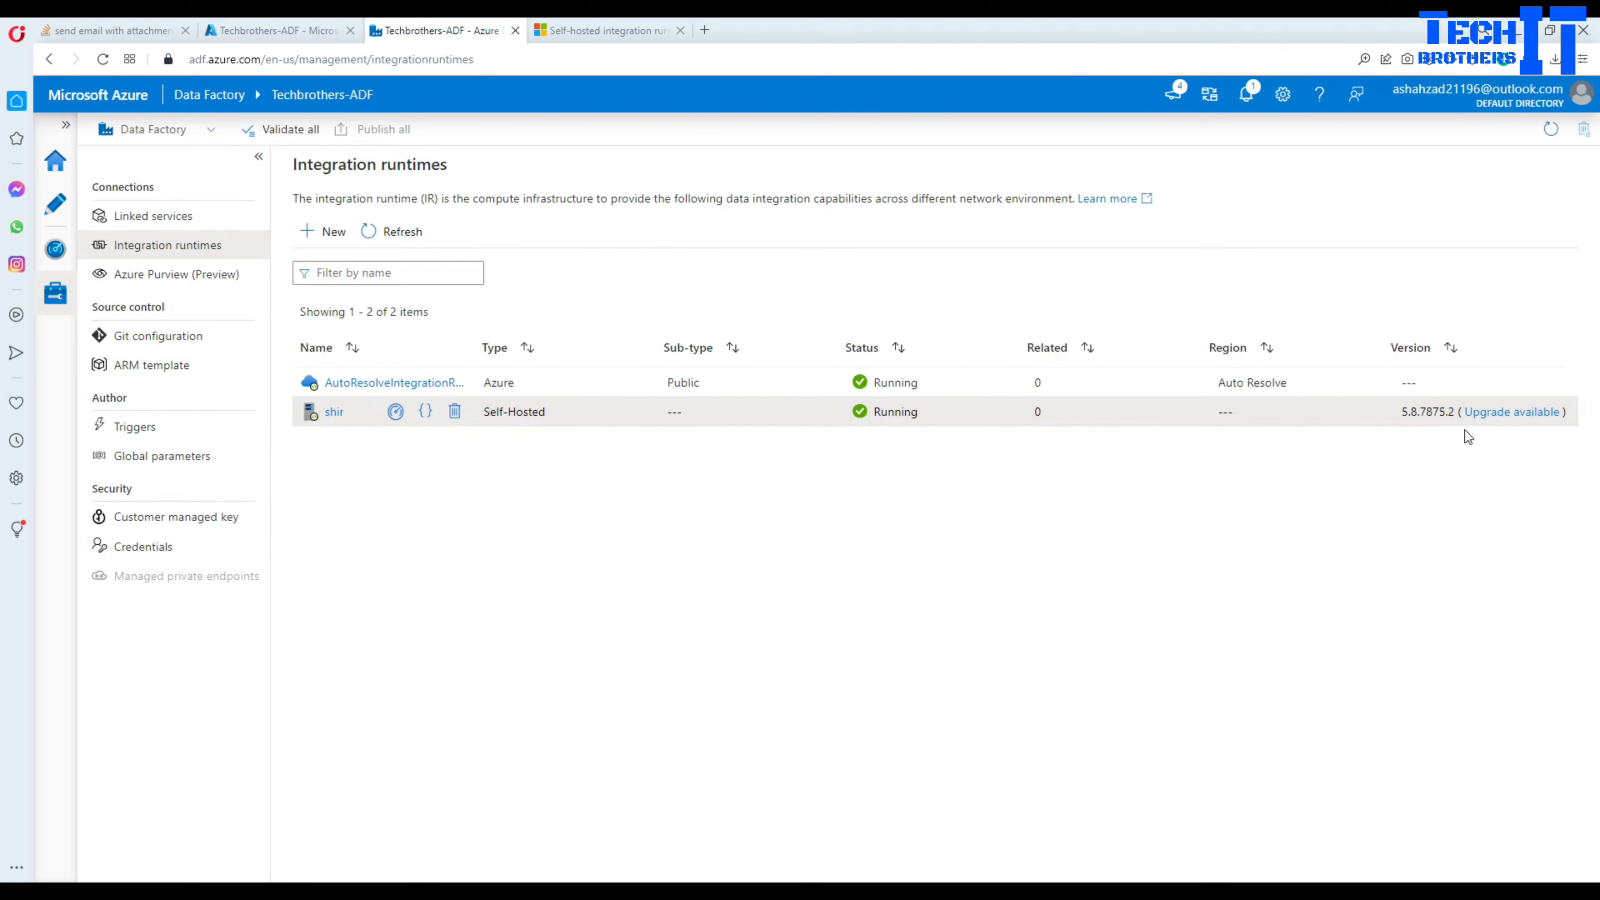
pyautogui.hotkey('alt', 'Tab')
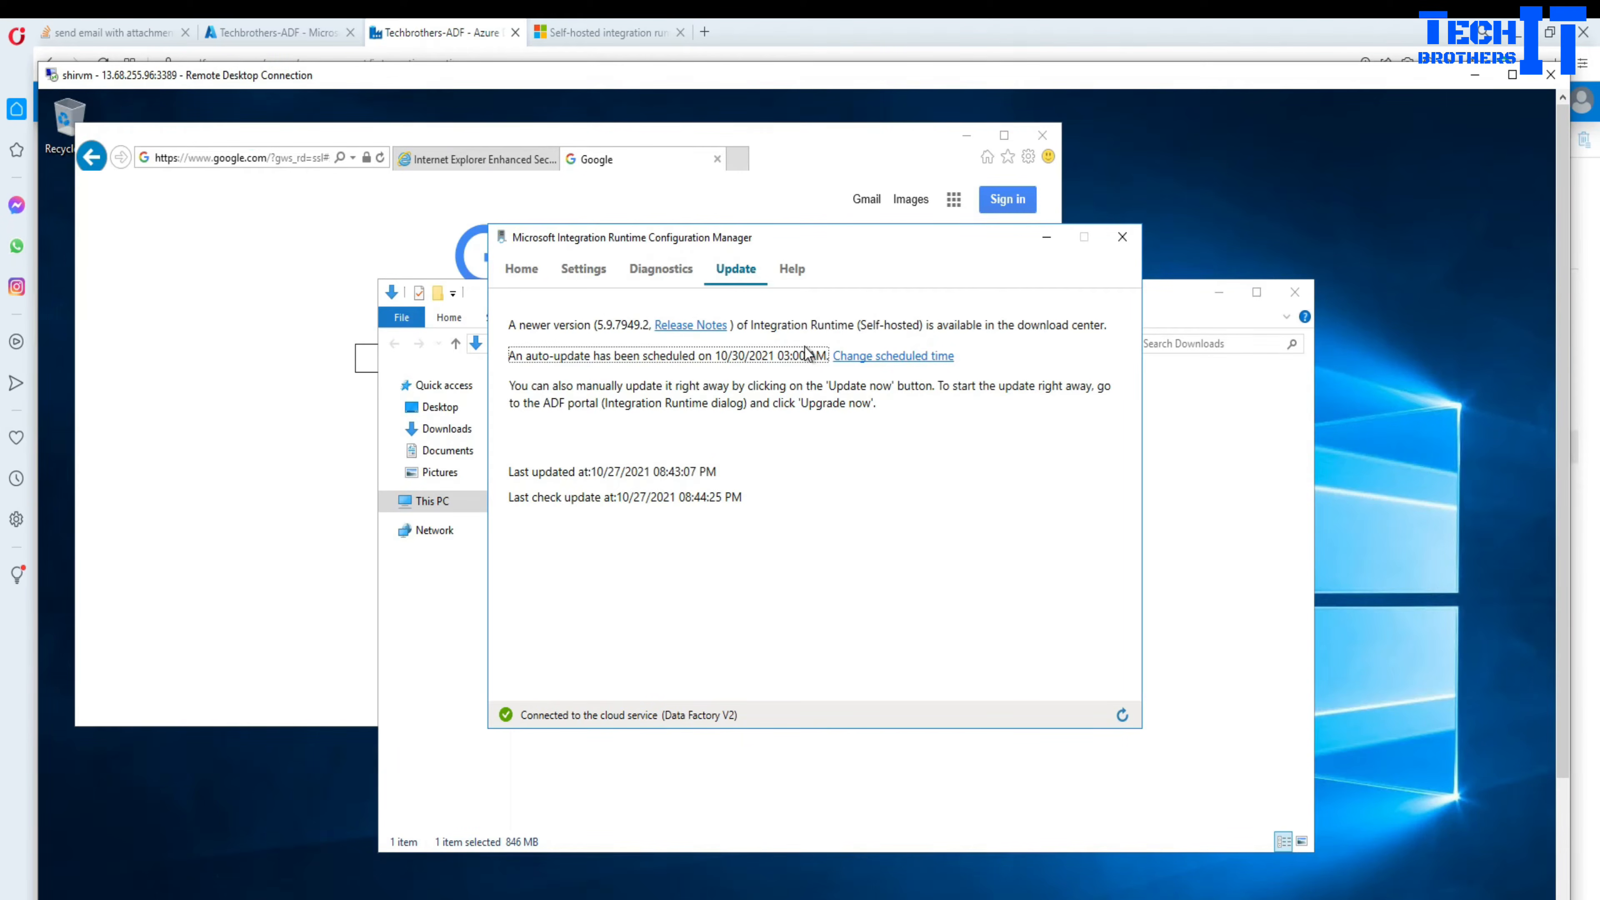
pyautogui.click(837, 364)
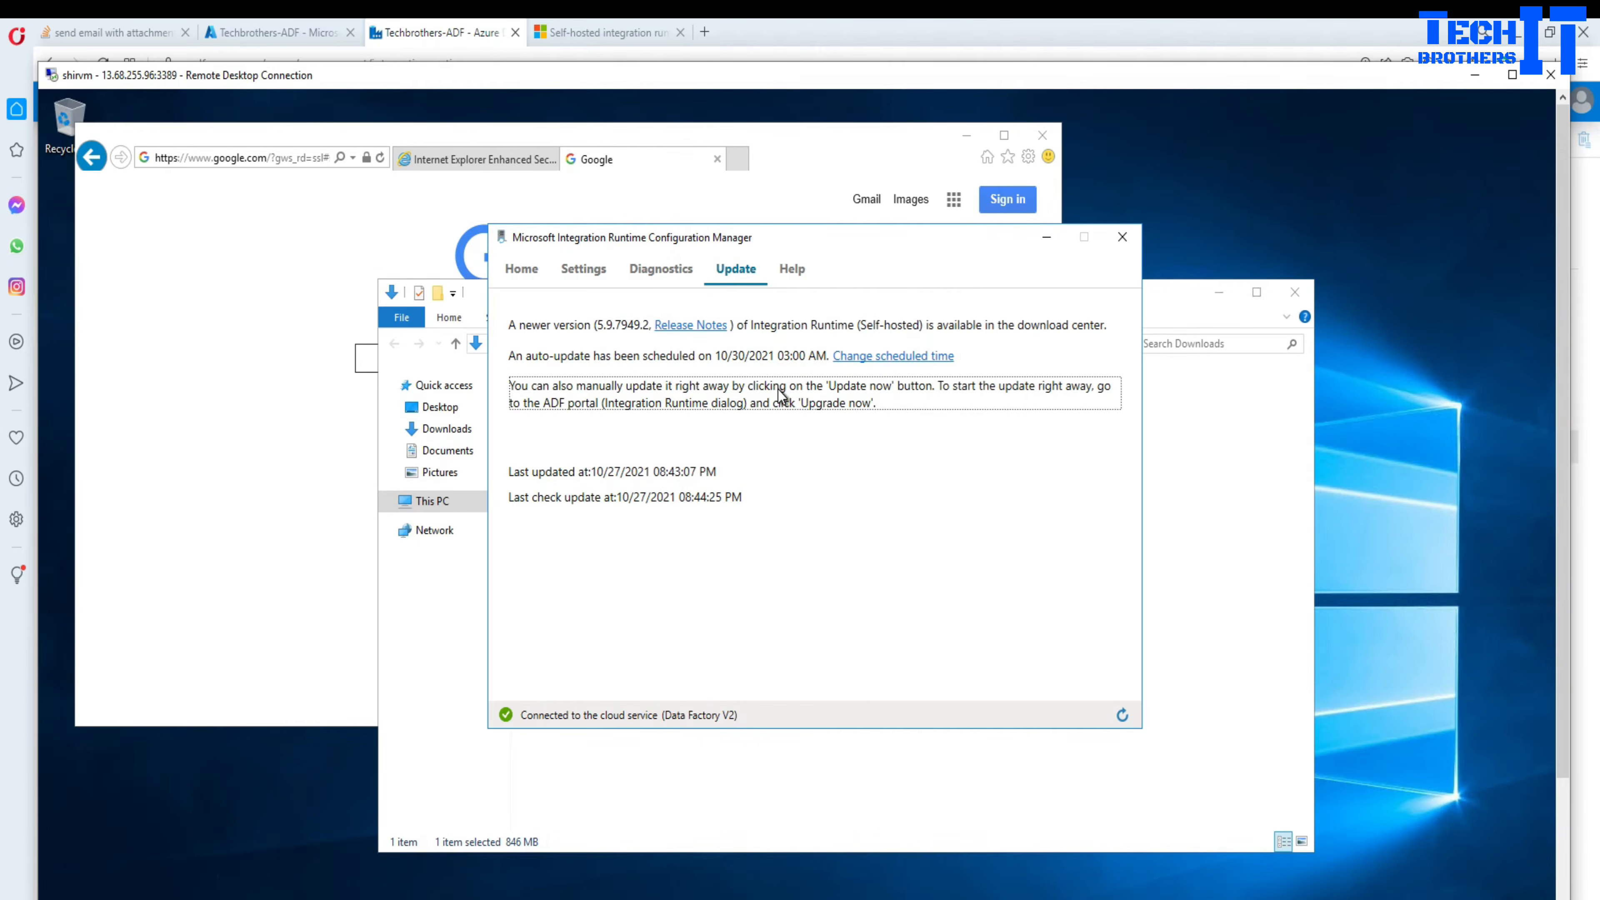
# Review the Notepad++ plan and mark the item on upgrading the self-hosted IR from the portal.
pyautogui.press('Up')
pyautogui.press('Up')
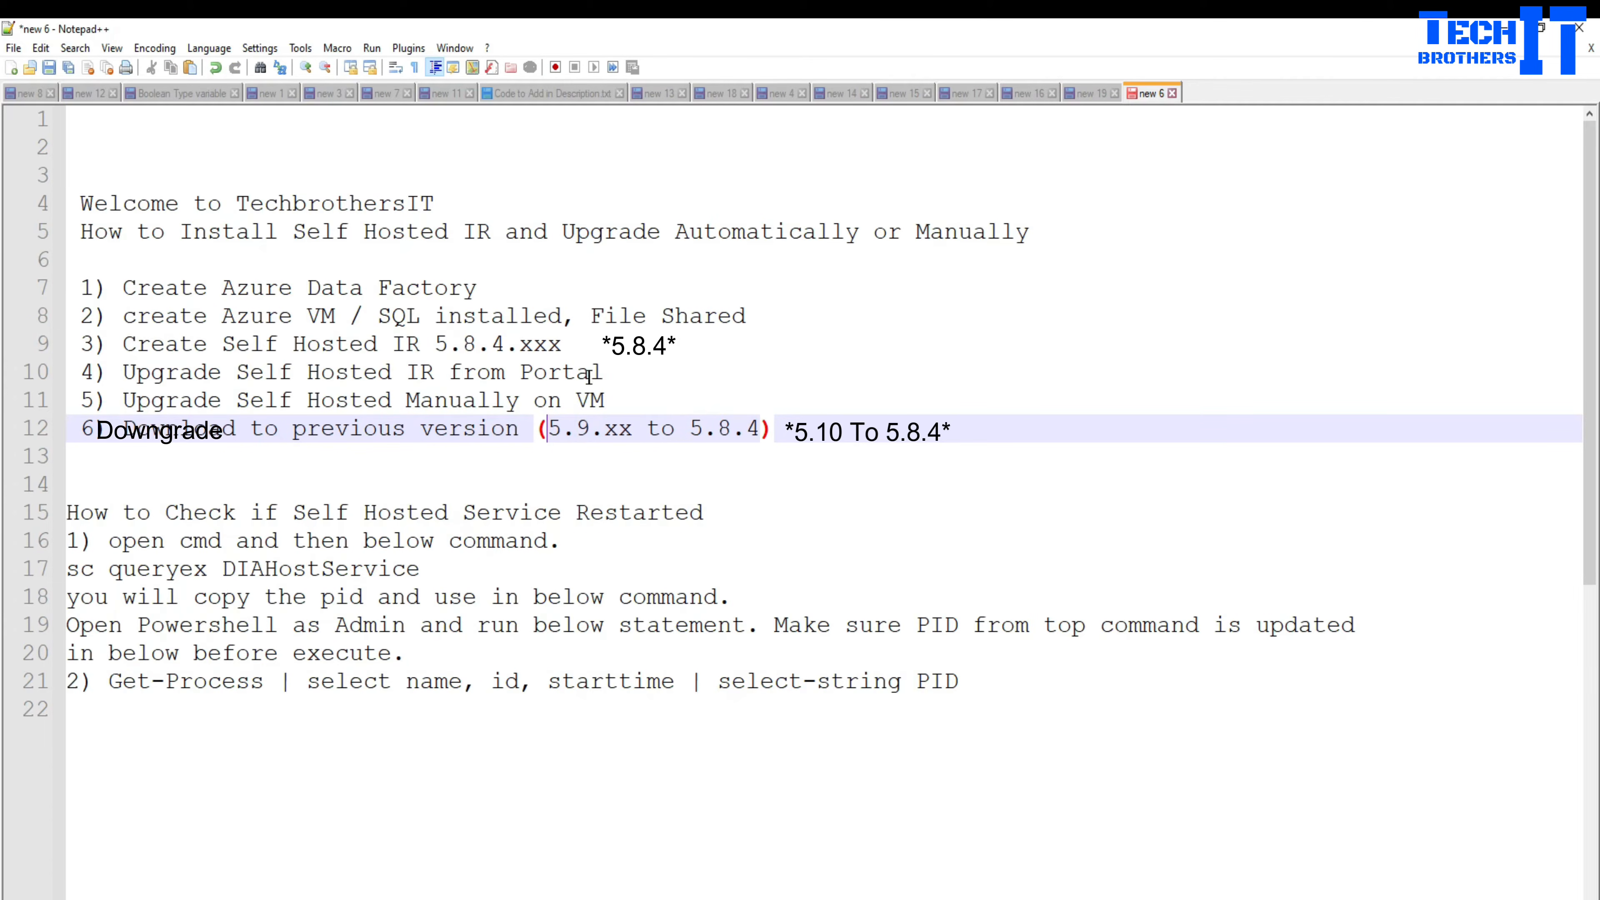
pyautogui.click(603, 369)
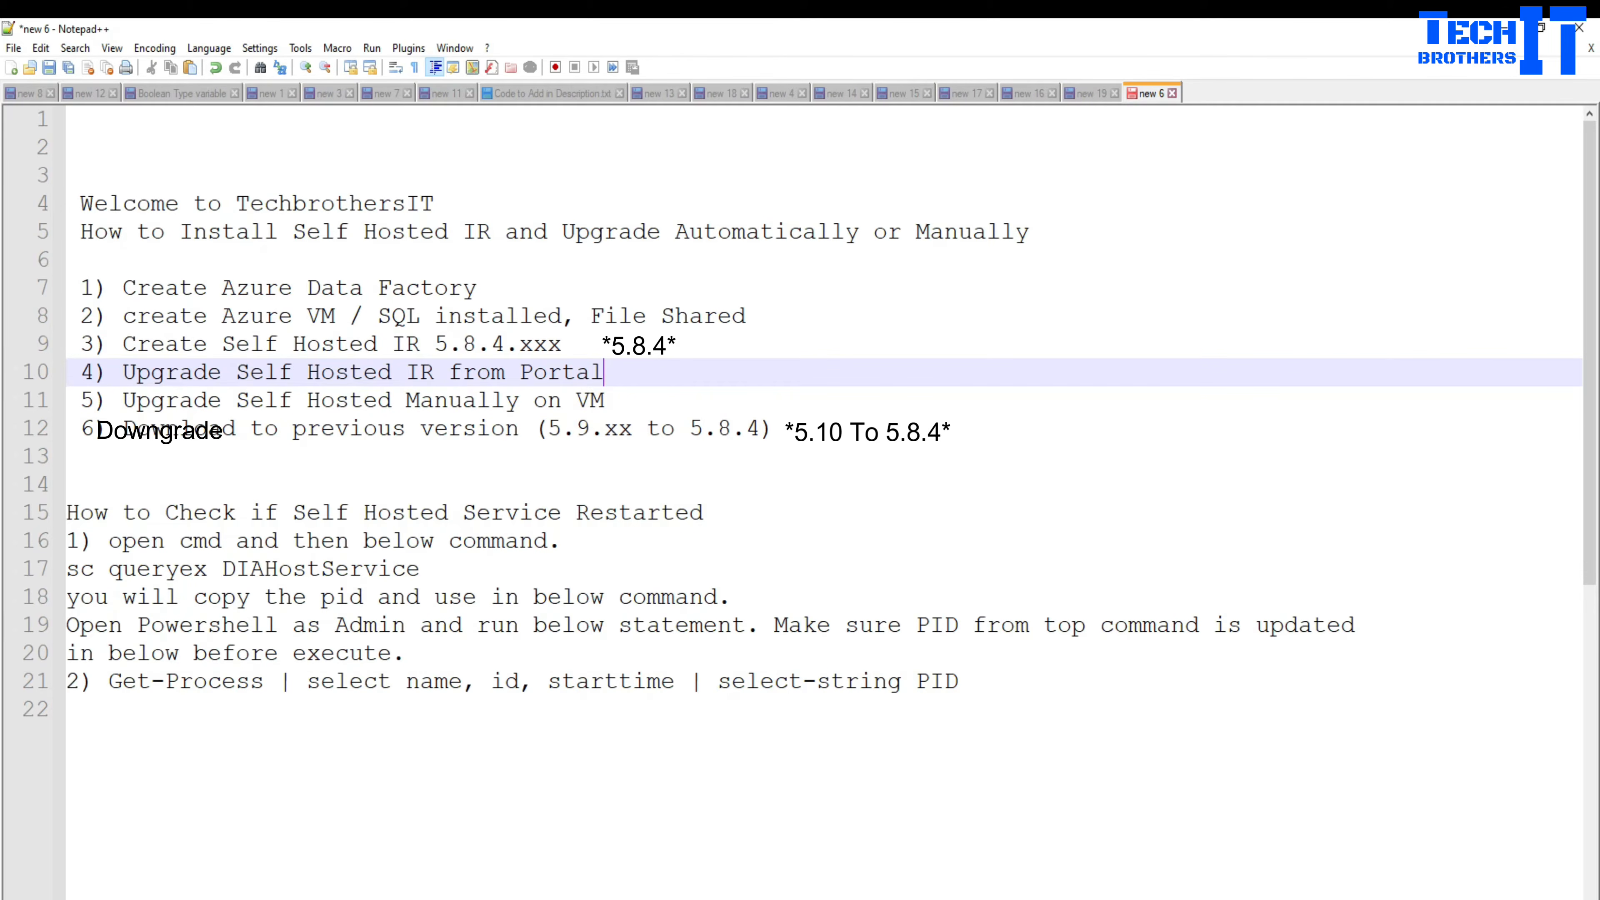
# Switch to Data Factory and start an immediate update of the shir integration runtime from its auto-update settings.
pyautogui.hotkey('alt', 'Tab')
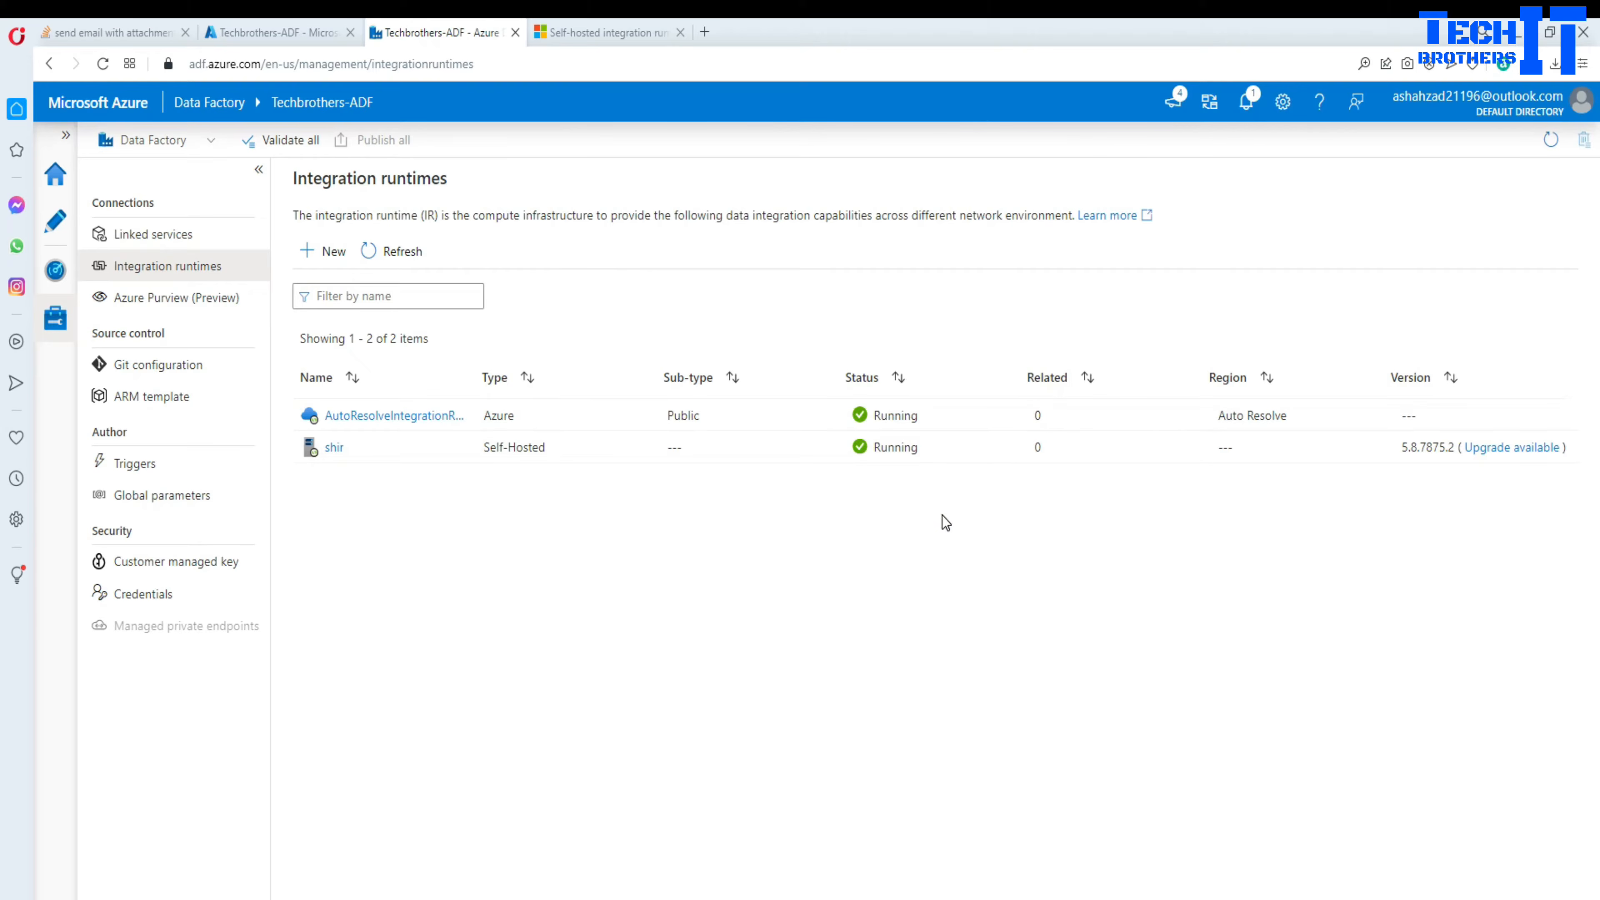
pyautogui.click(941, 514)
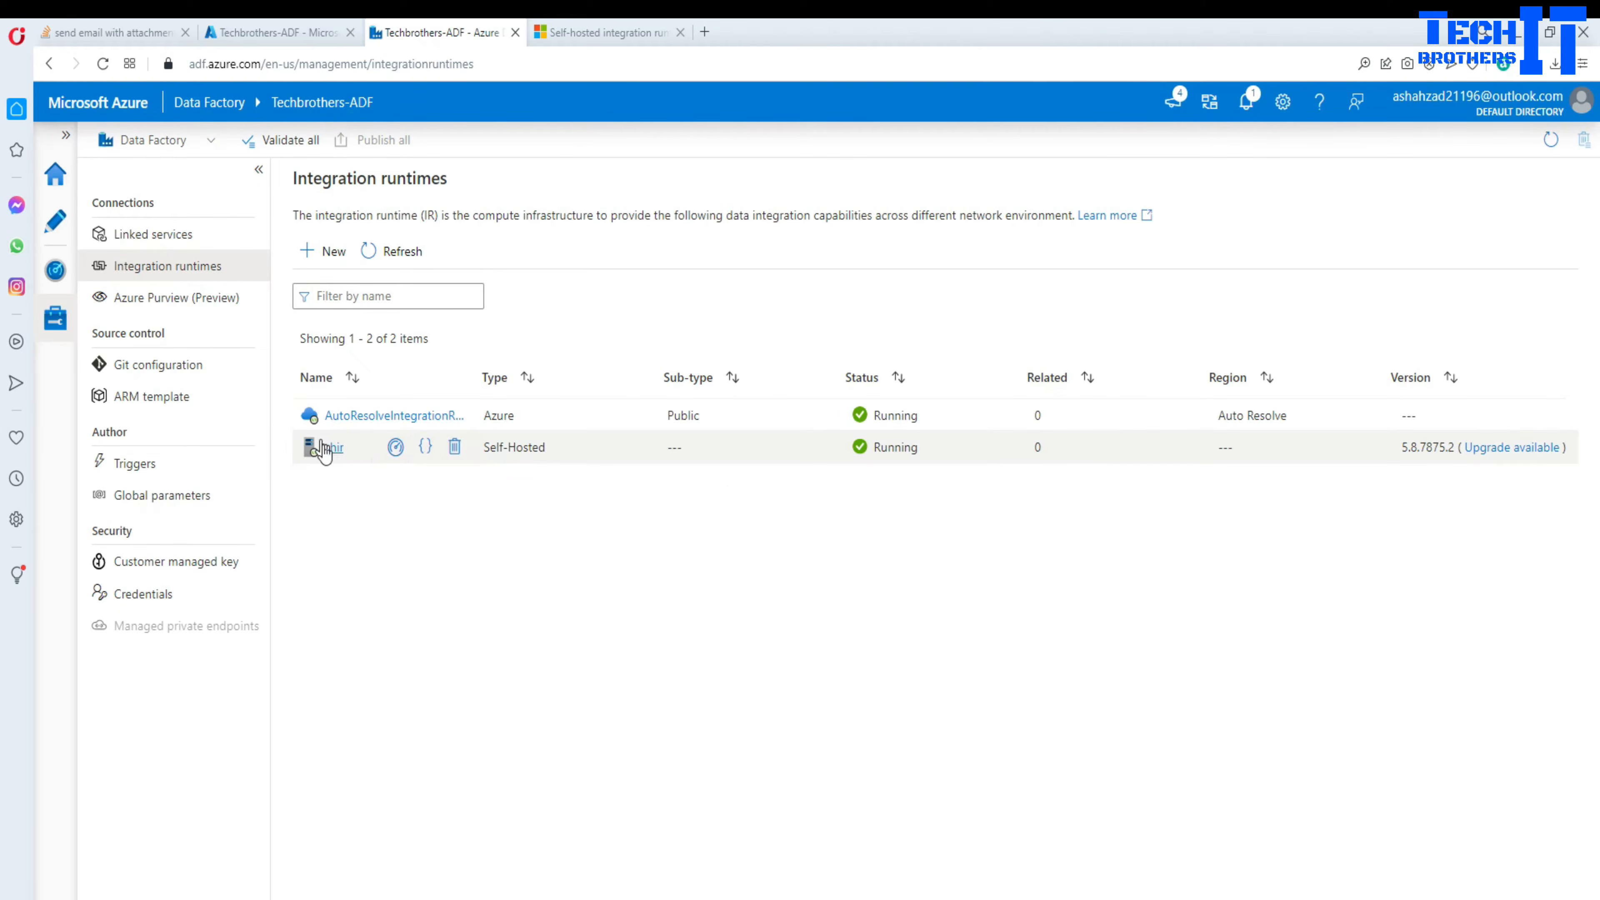
pyautogui.click(1528, 448)
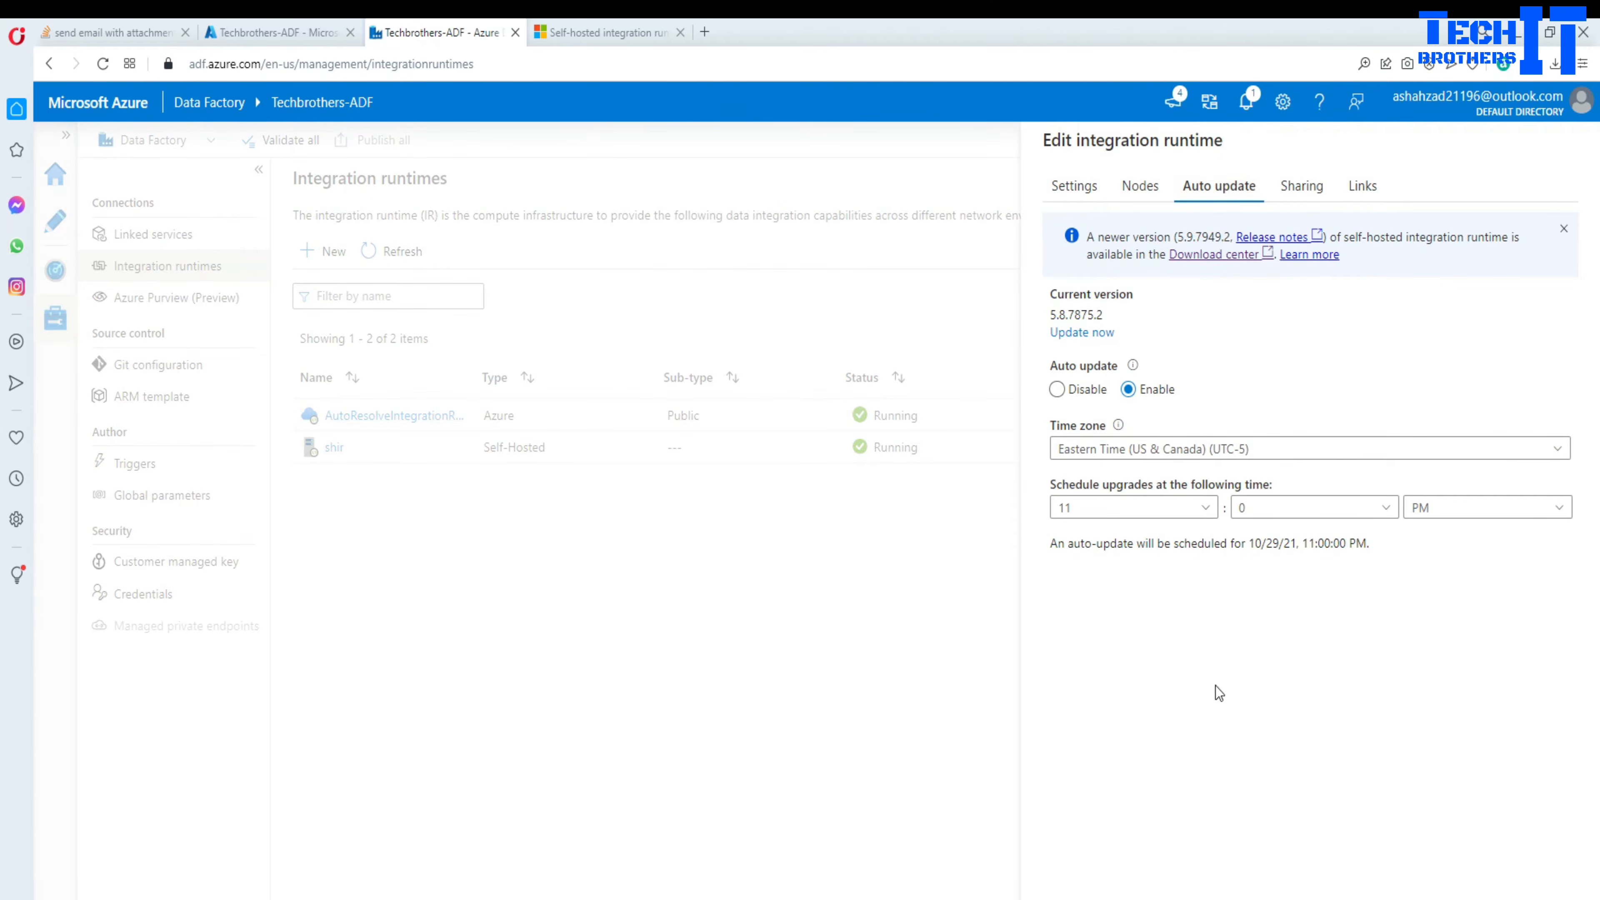
pyautogui.click(1134, 894)
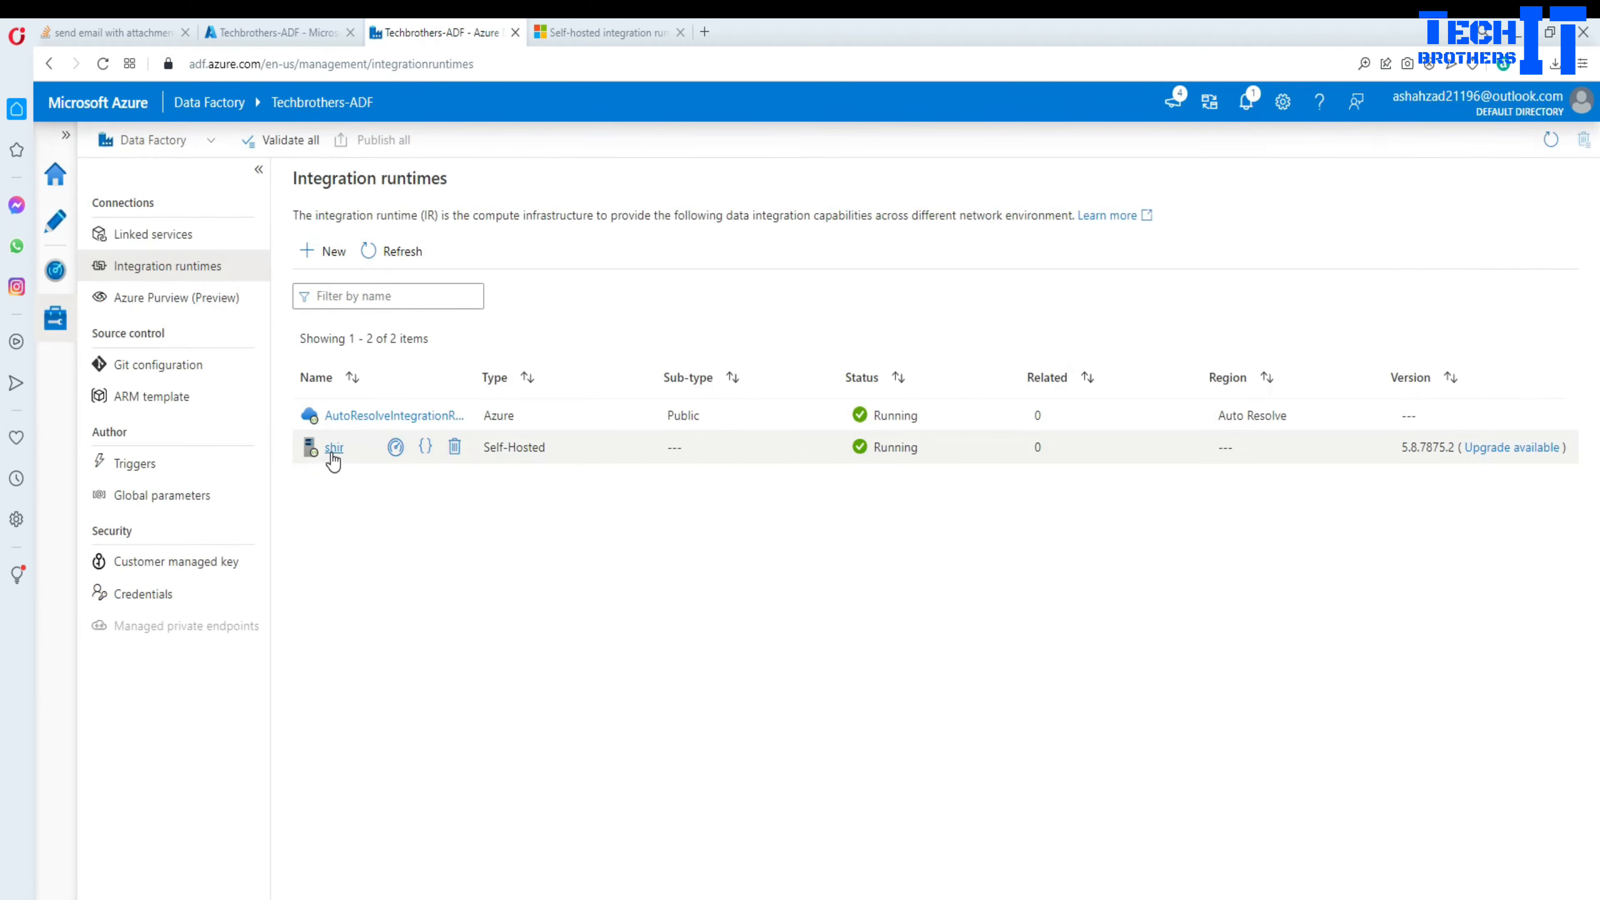
pyautogui.click(333, 448)
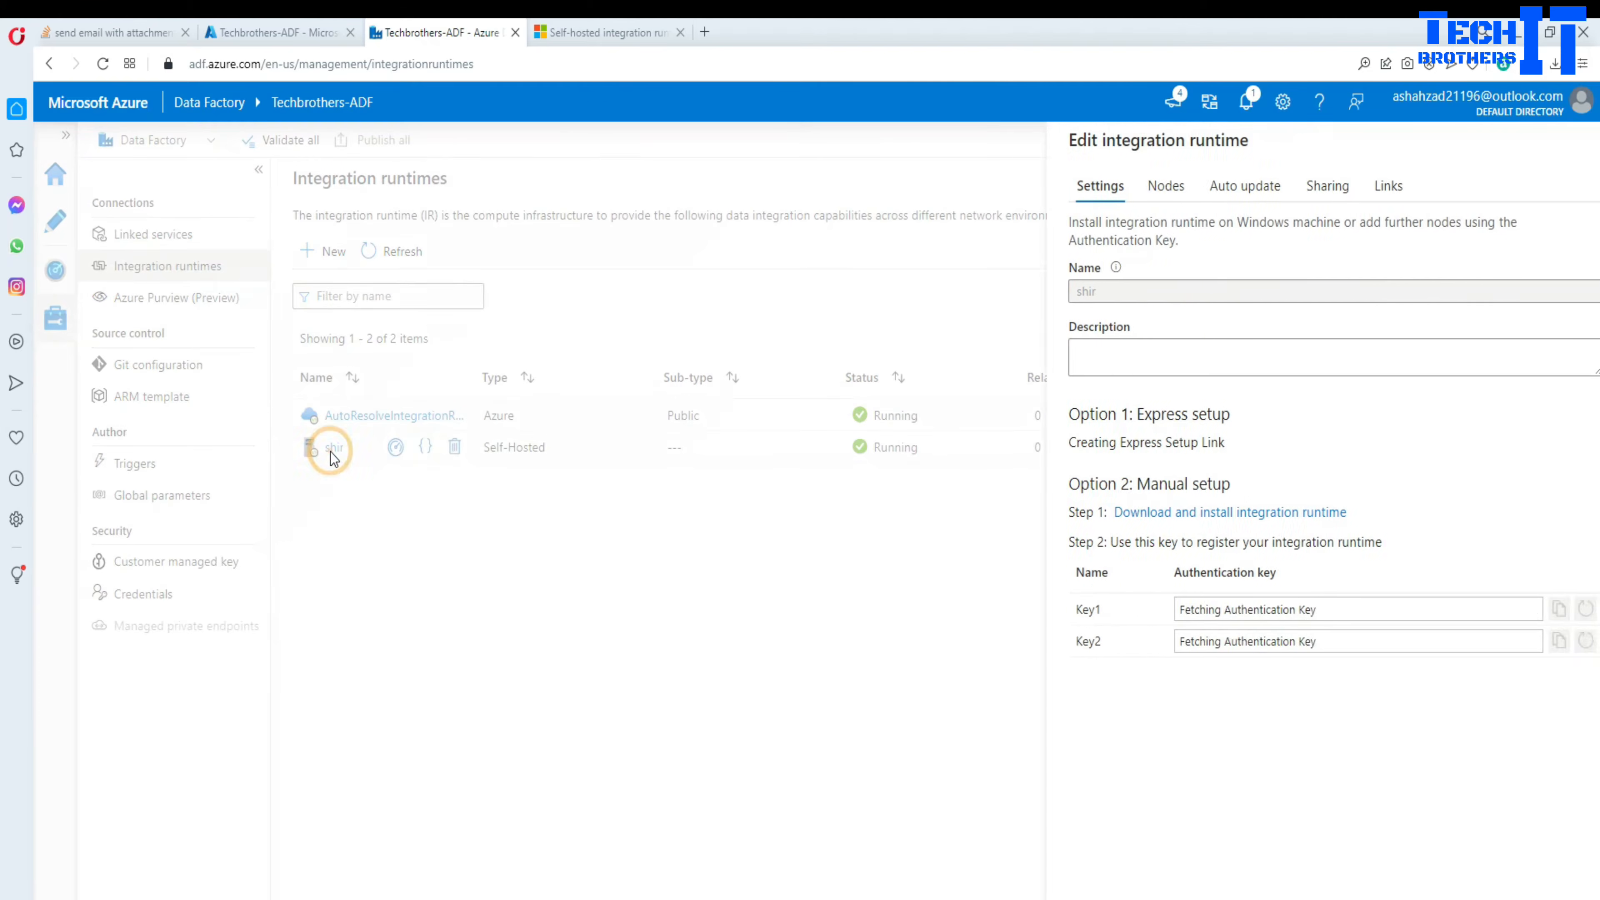
pyautogui.click(1207, 186)
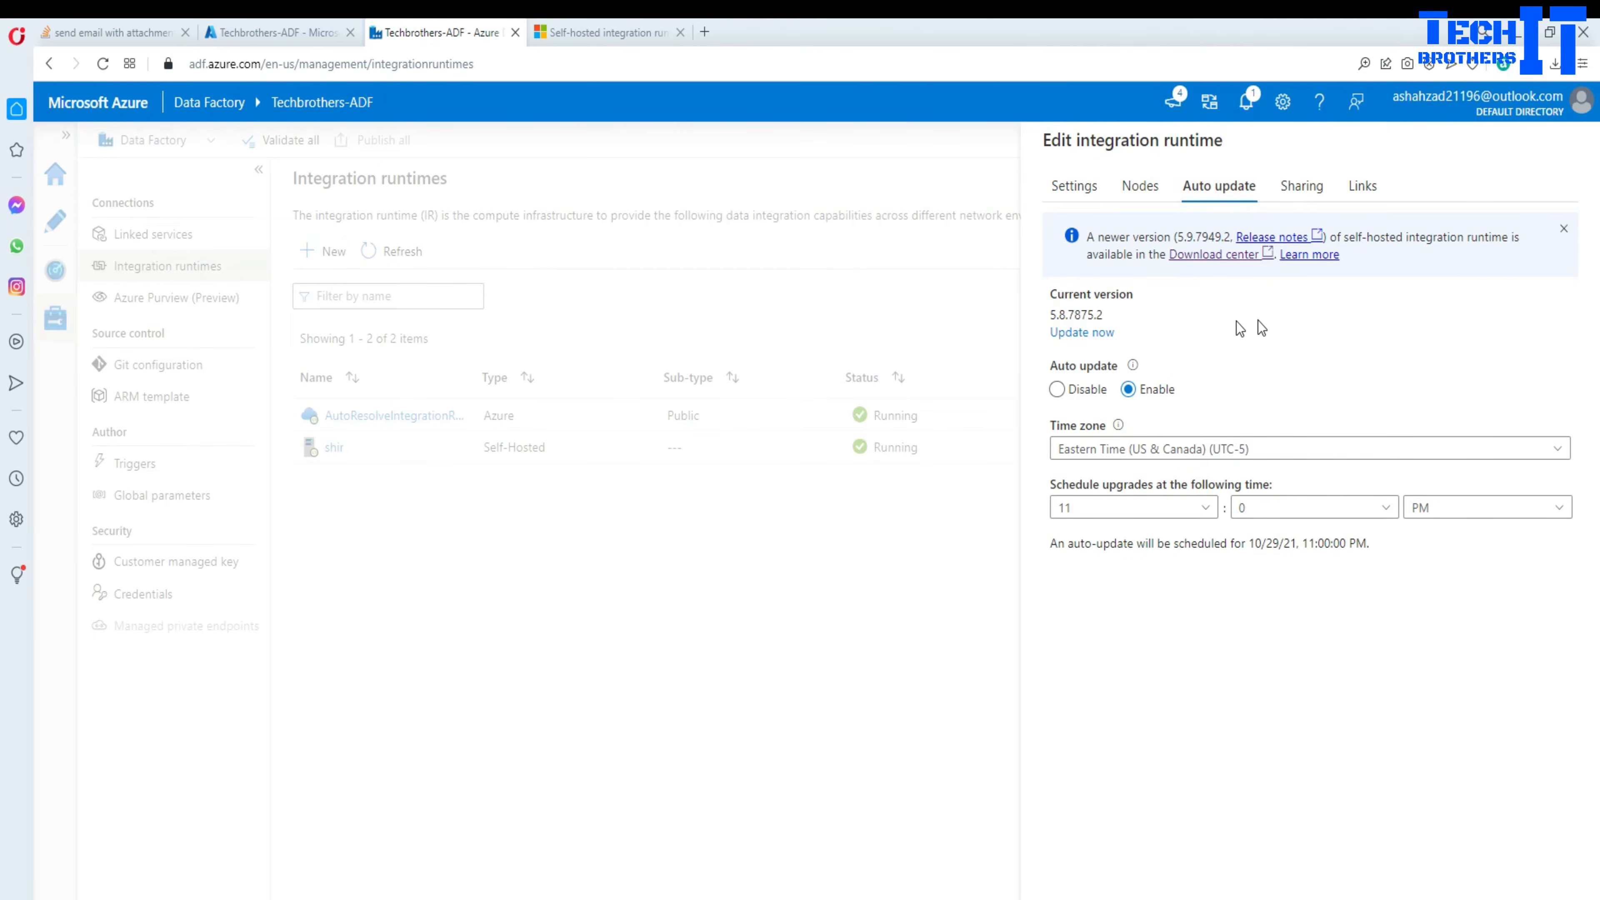
pyautogui.click(1082, 336)
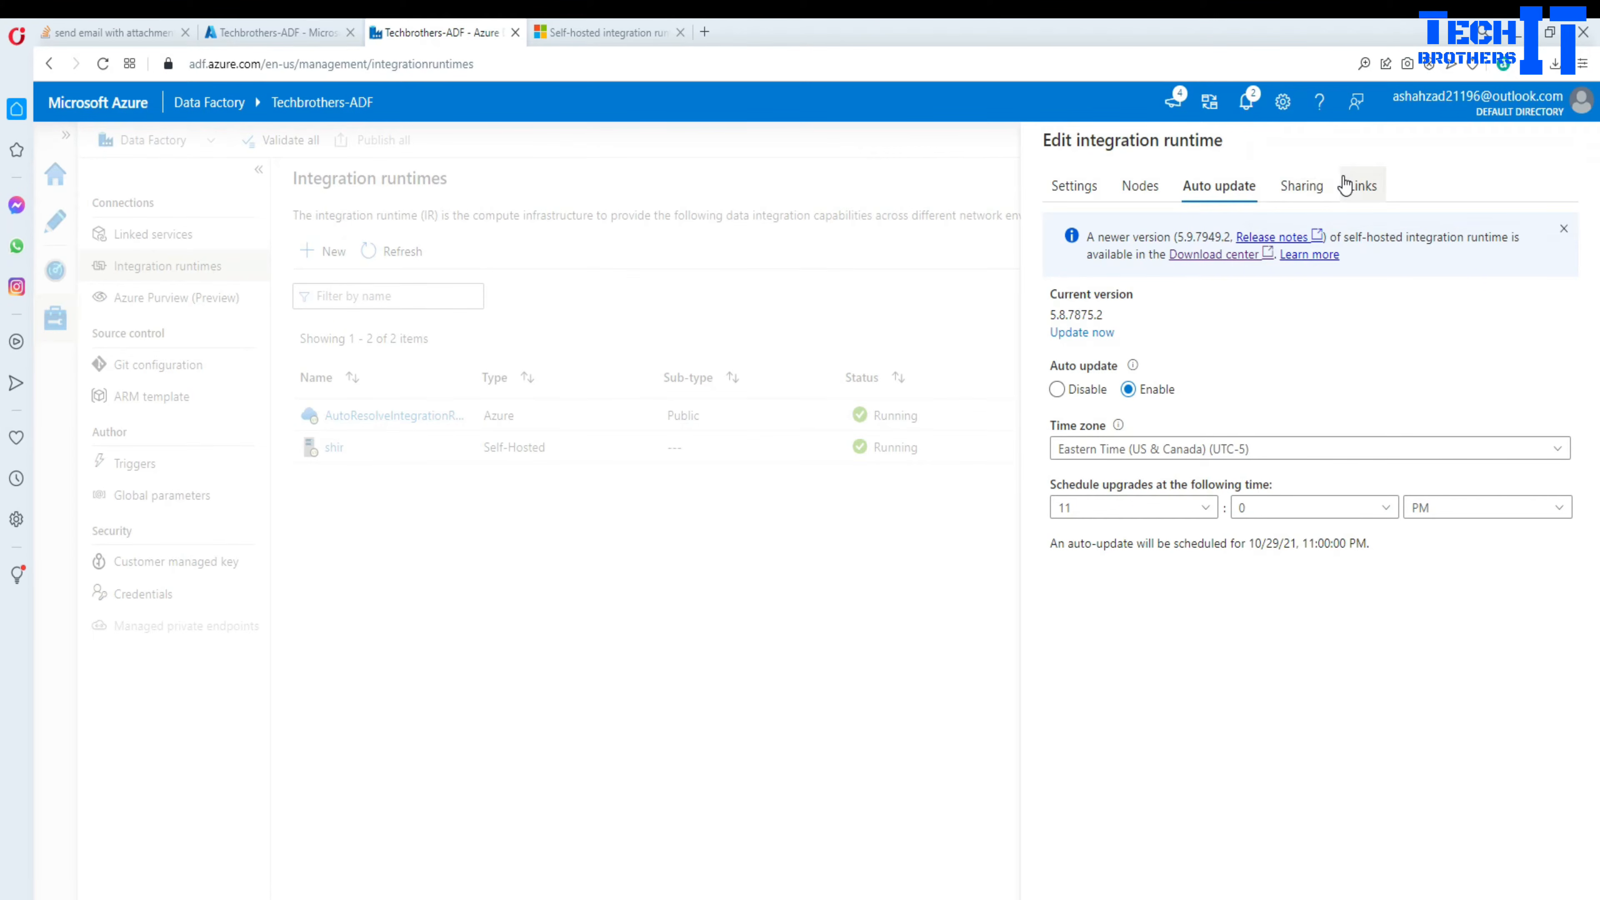
# Check the Data Factory upgrade notification, and watch the runtime update on the VM after closing its Downloads folder window.
pyautogui.click(1250, 107)
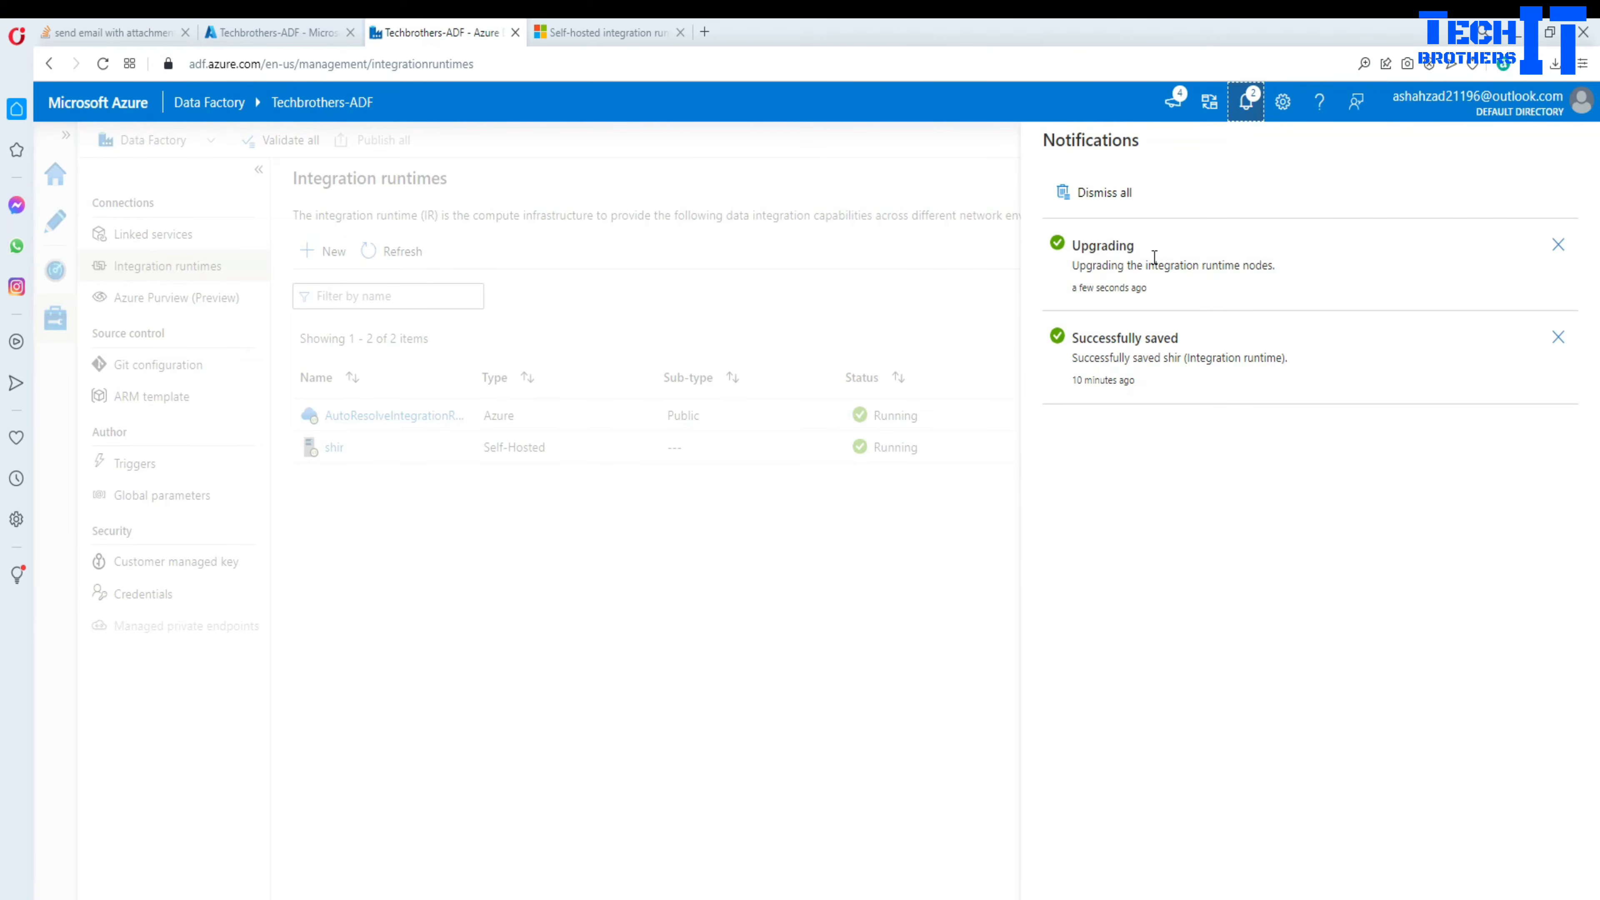
pyautogui.hotkey('alt', 'Tab')
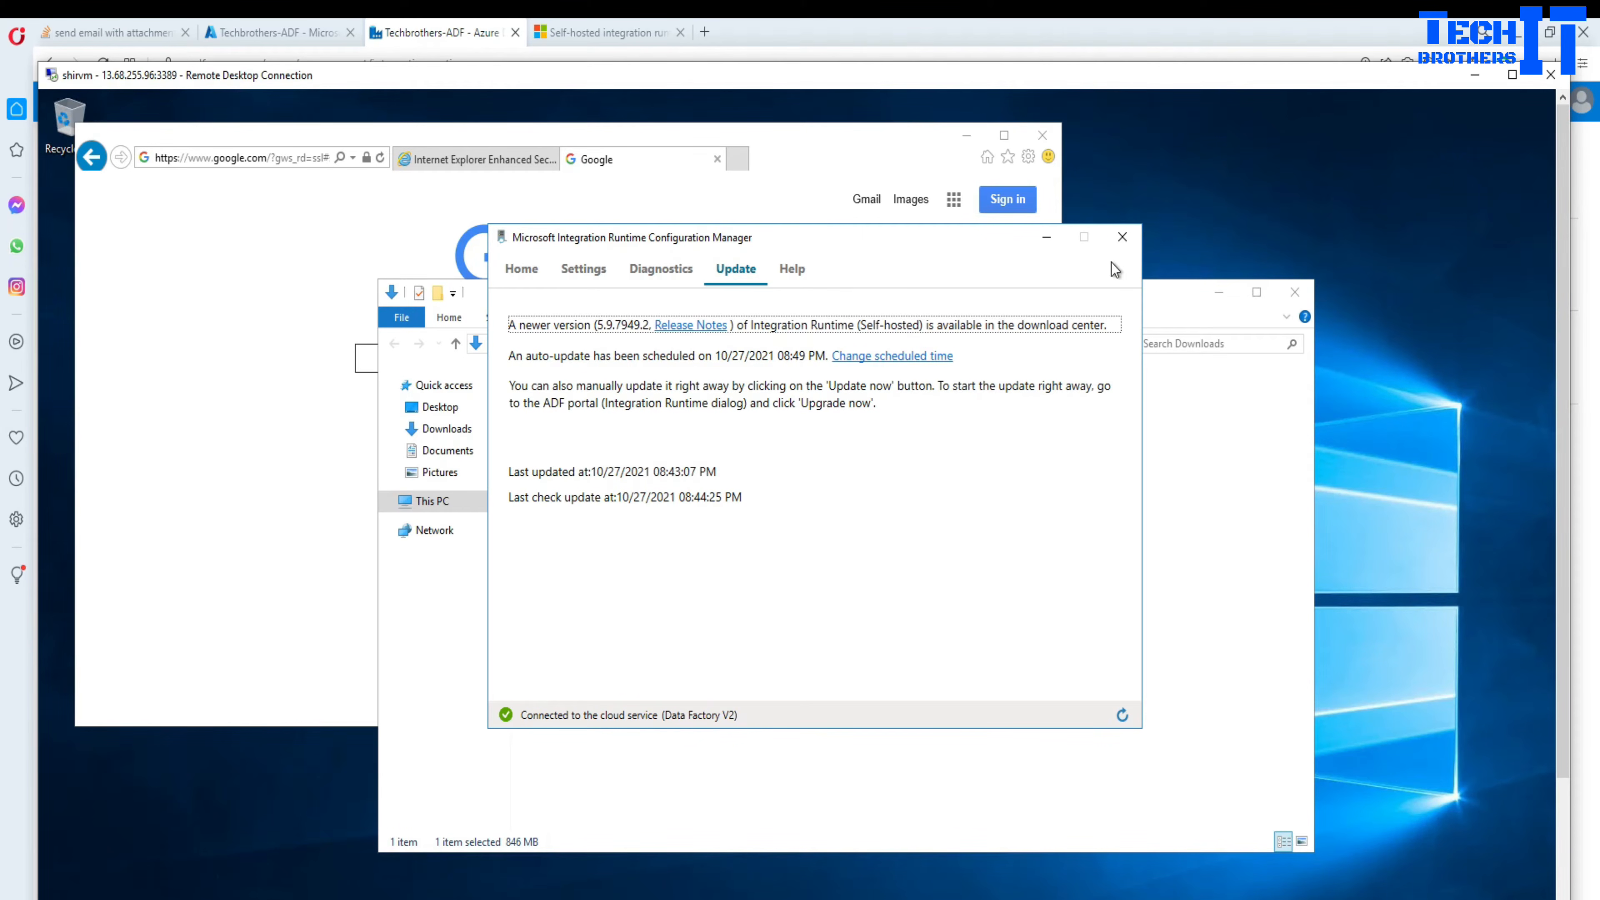
pyautogui.click(1252, 659)
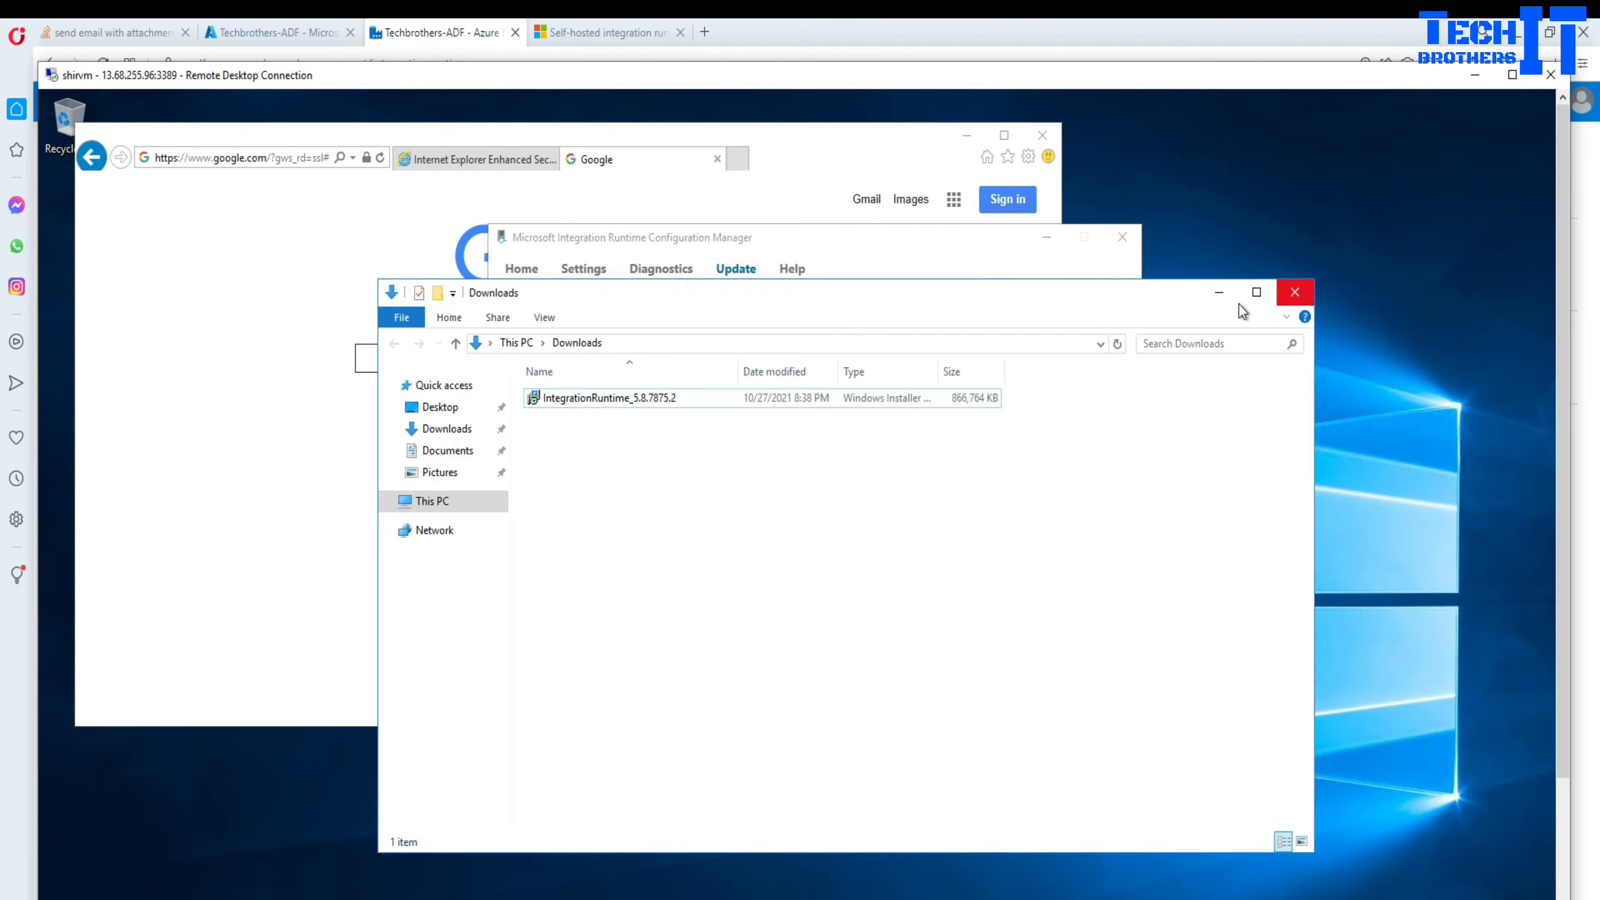
pyautogui.click(1294, 292)
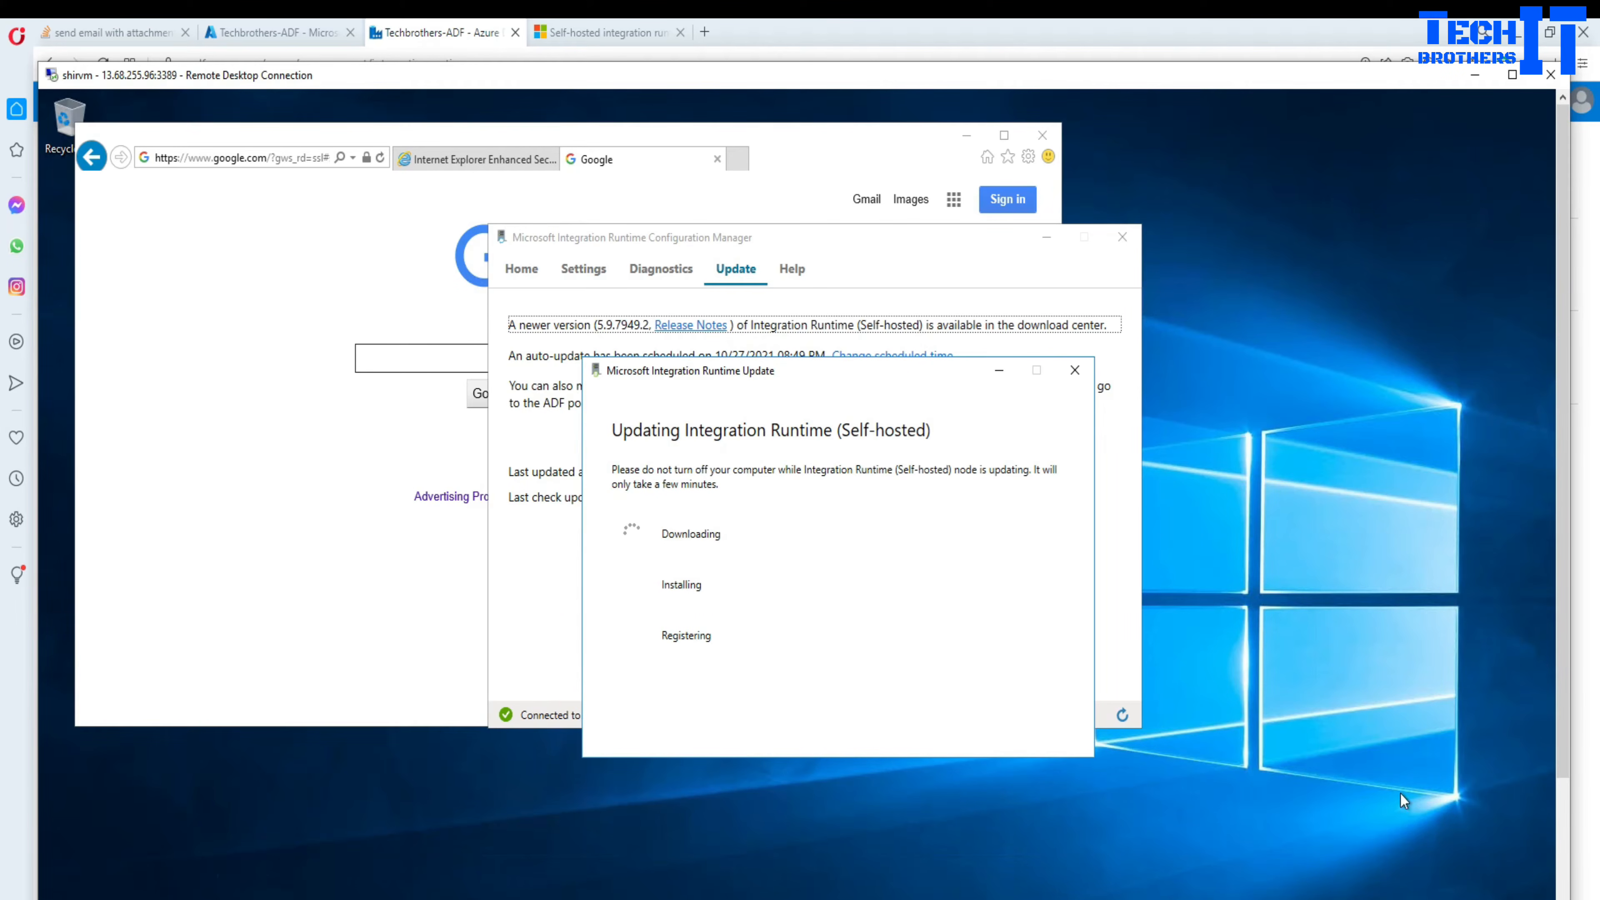
# Switch to the Notepad++ notes and copy the command "sc queryex DIAHostService".
pyautogui.click(1563, 893)
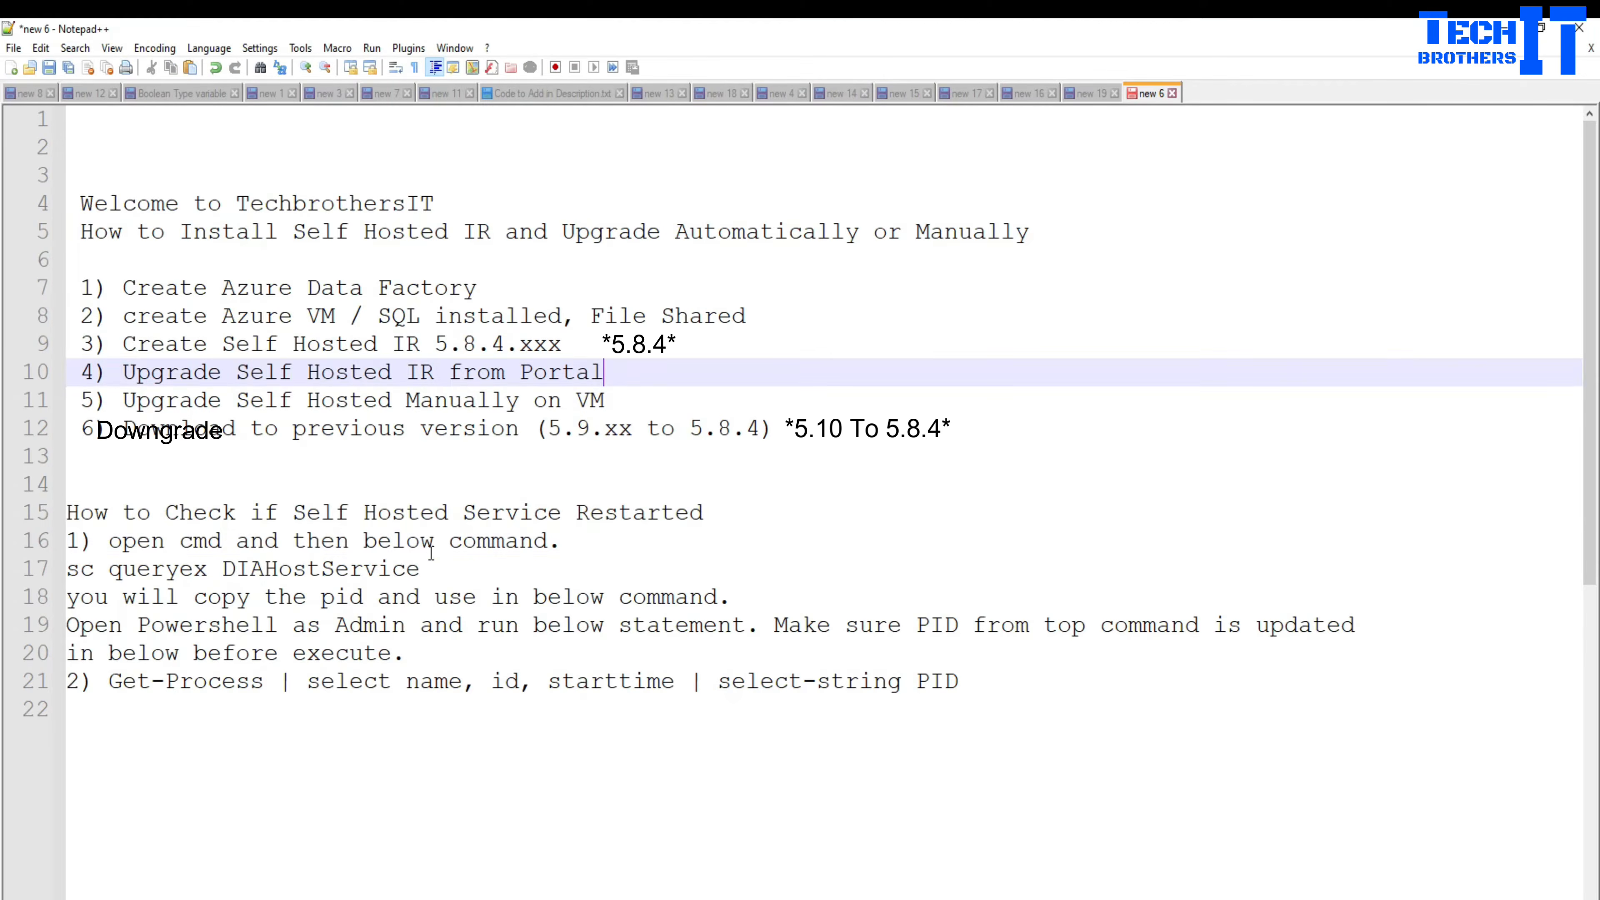
pyautogui.click(432, 553)
pyautogui.click(271, 566)
pyautogui.moveTo(430, 572); pyautogui.dragTo(229, 559)
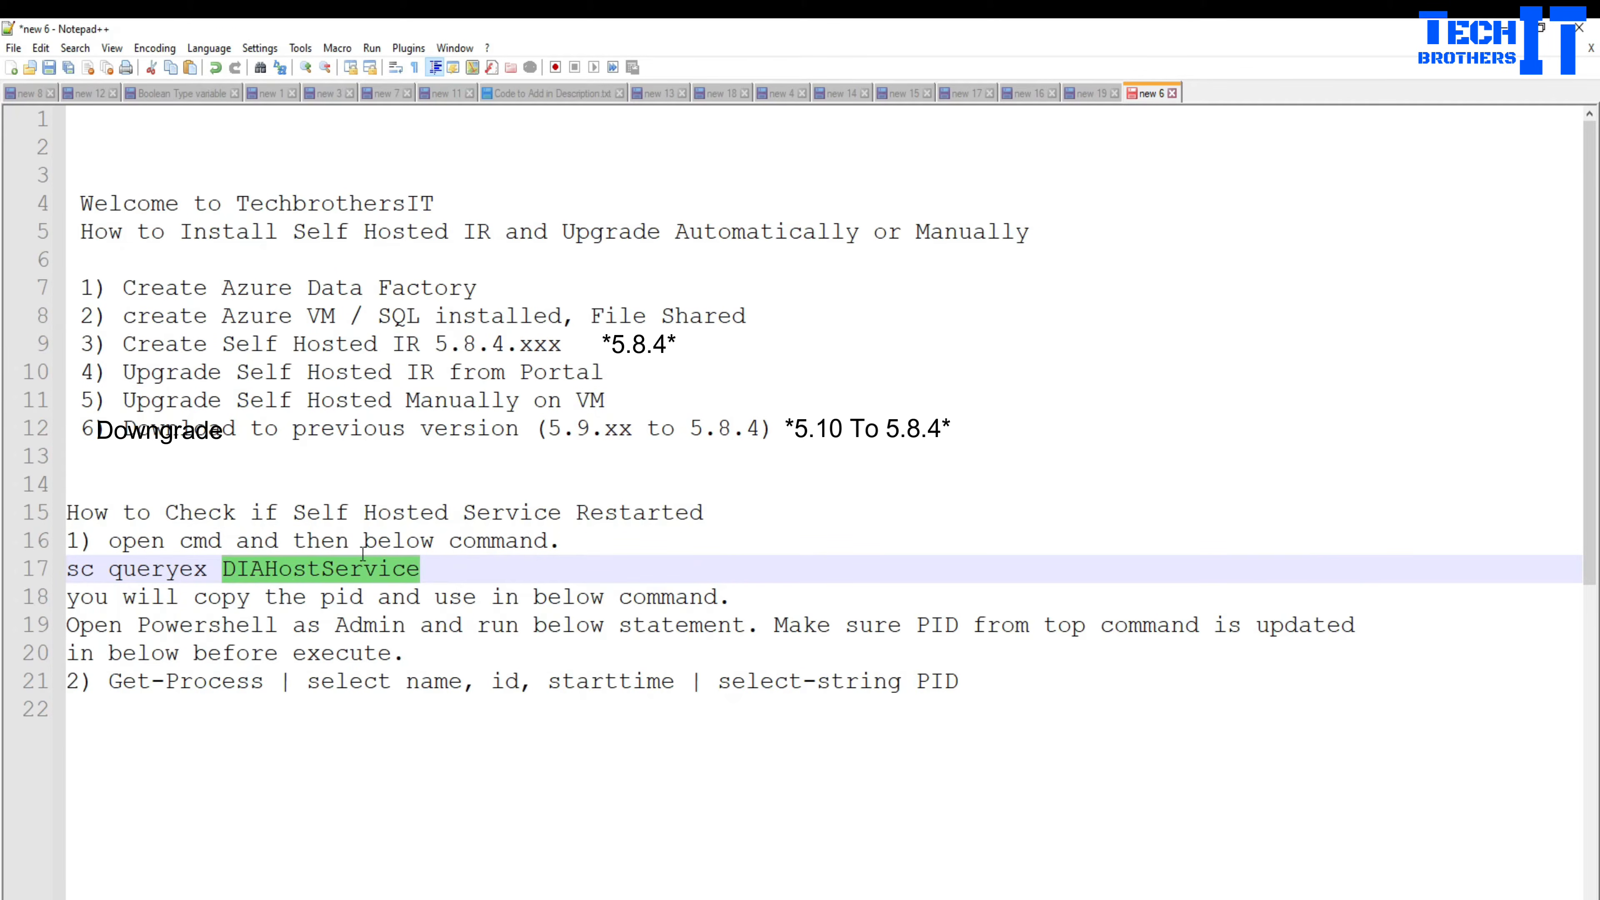
pyautogui.click(277, 574)
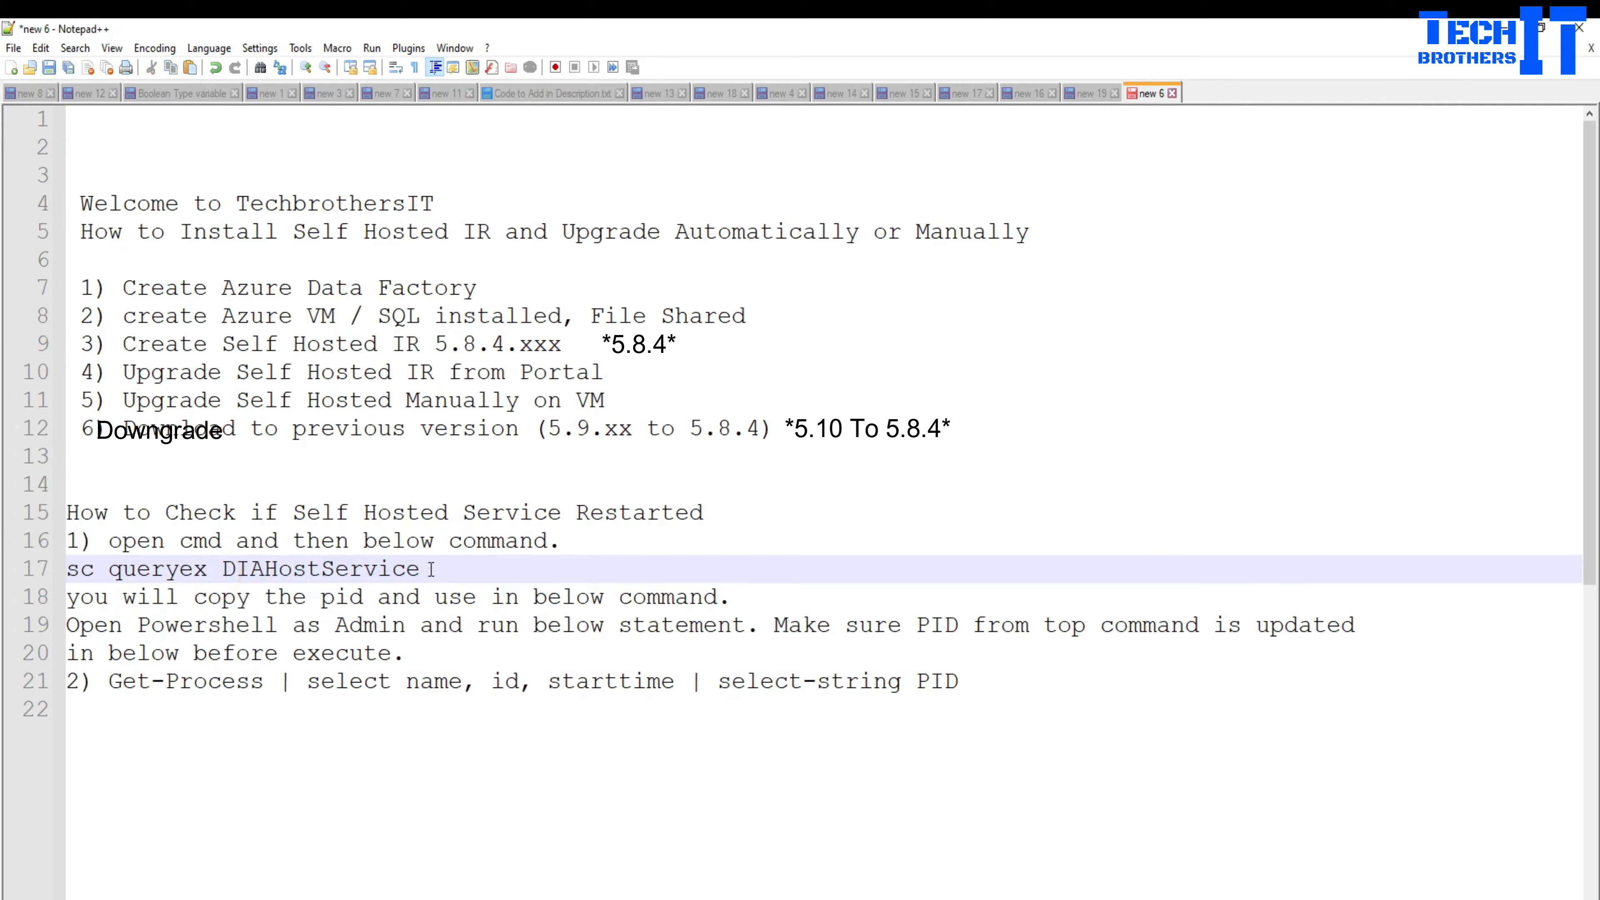
pyautogui.moveTo(421, 568); pyautogui.dragTo(69, 571)
pyautogui.rightClick(73, 570)
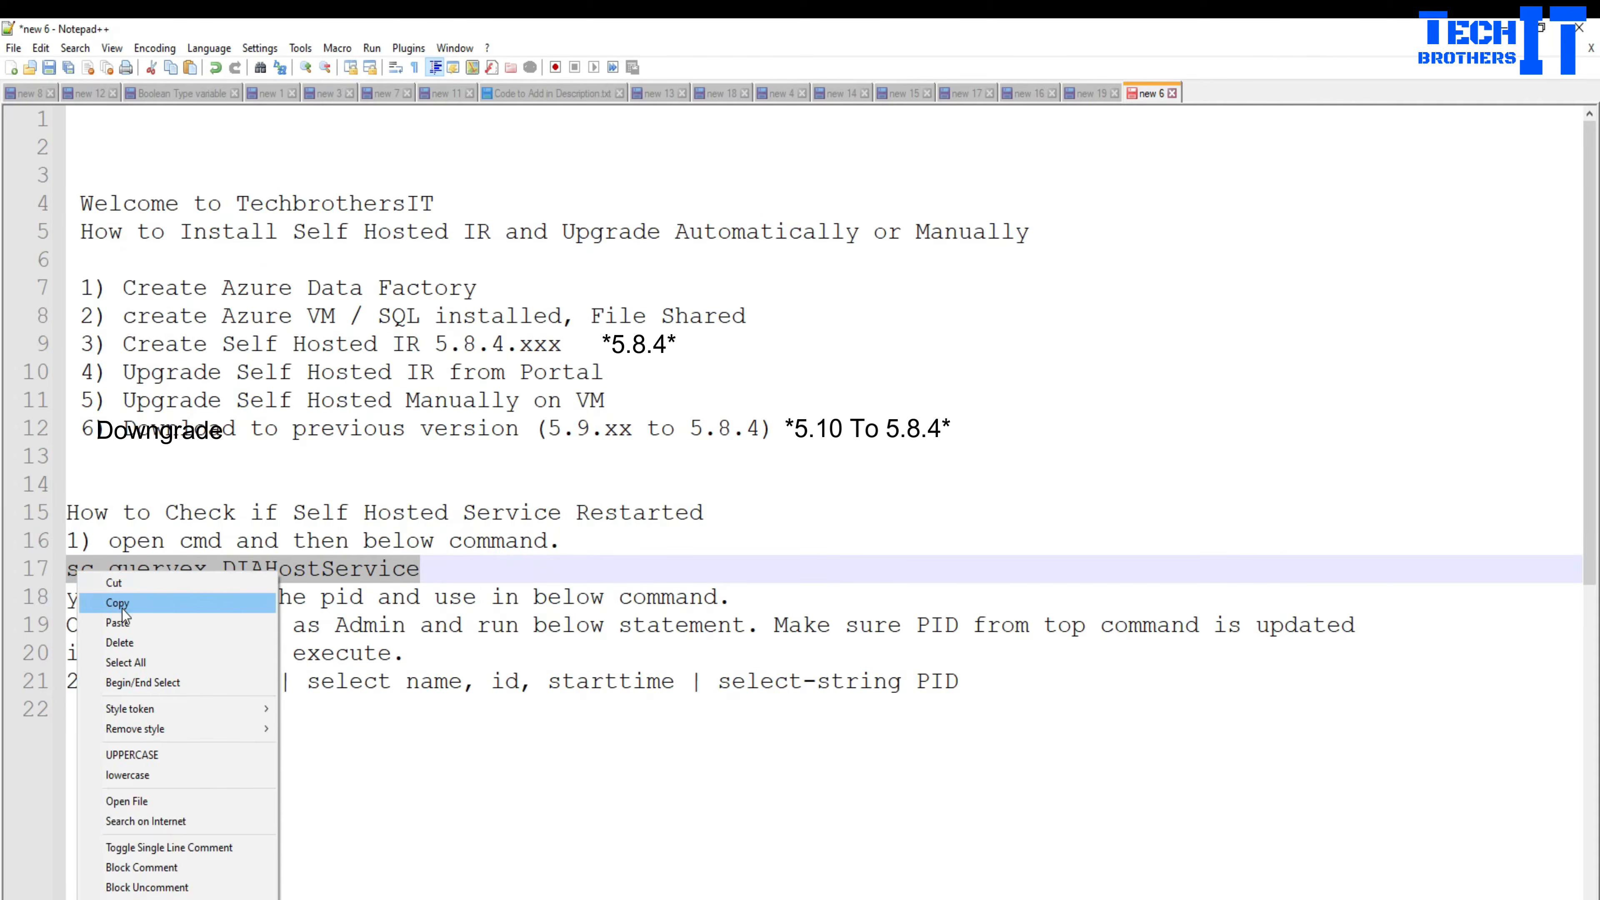
pyautogui.click(122, 603)
# Open a command prompt on the VM with cmd, run "sc queryex DIAHostService", and mark the service's PID.
pyautogui.click(1064, 897)
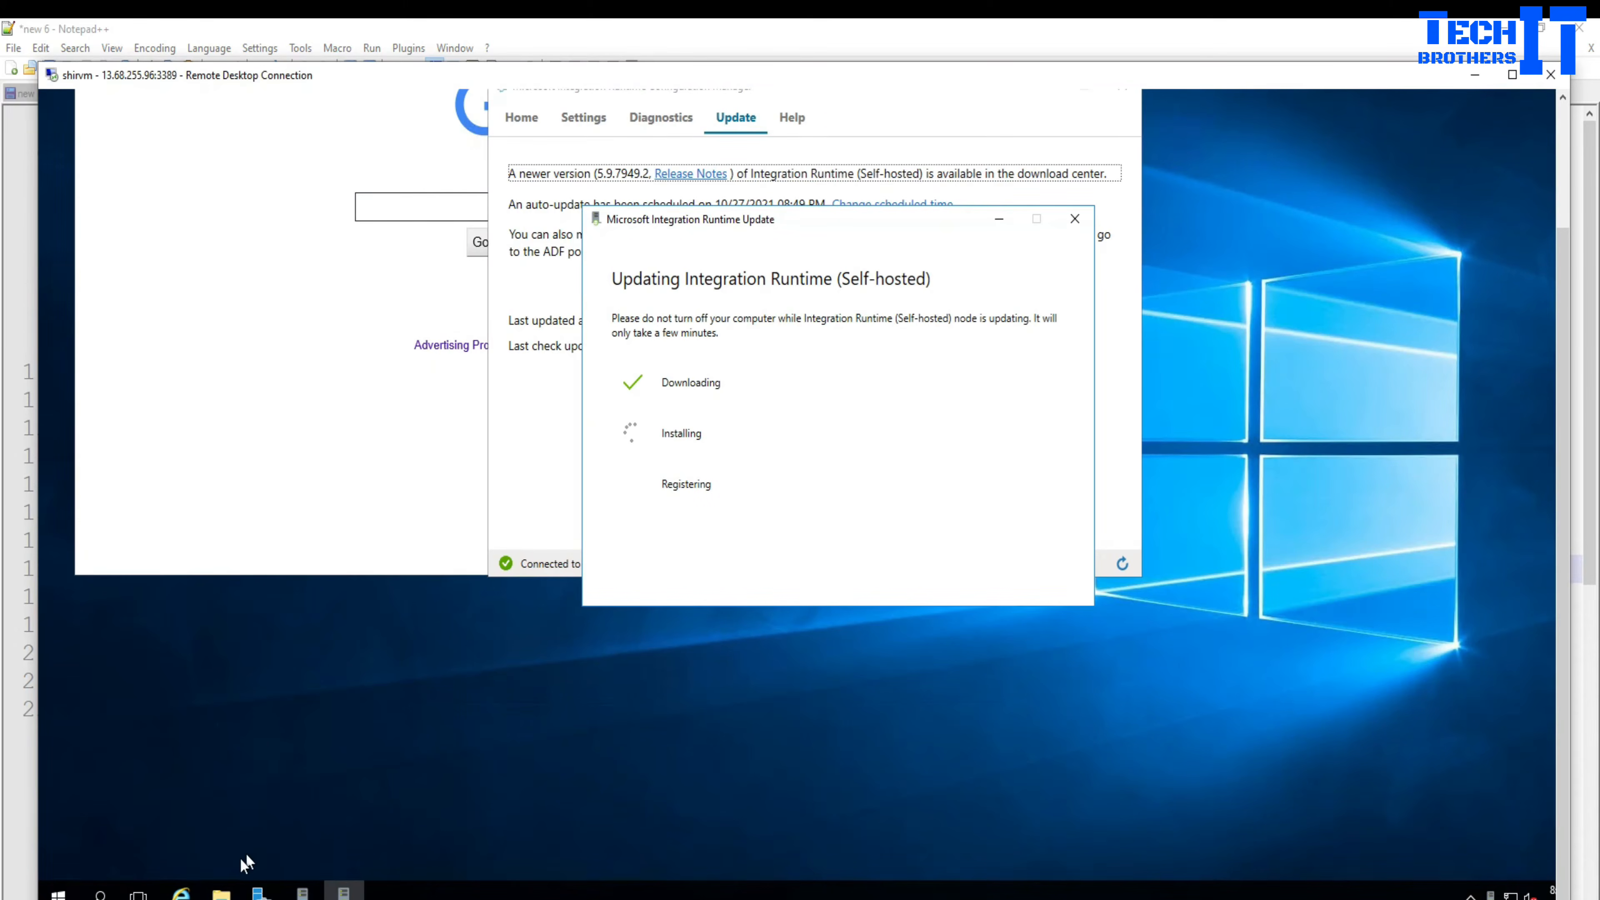
pyautogui.click(116, 827)
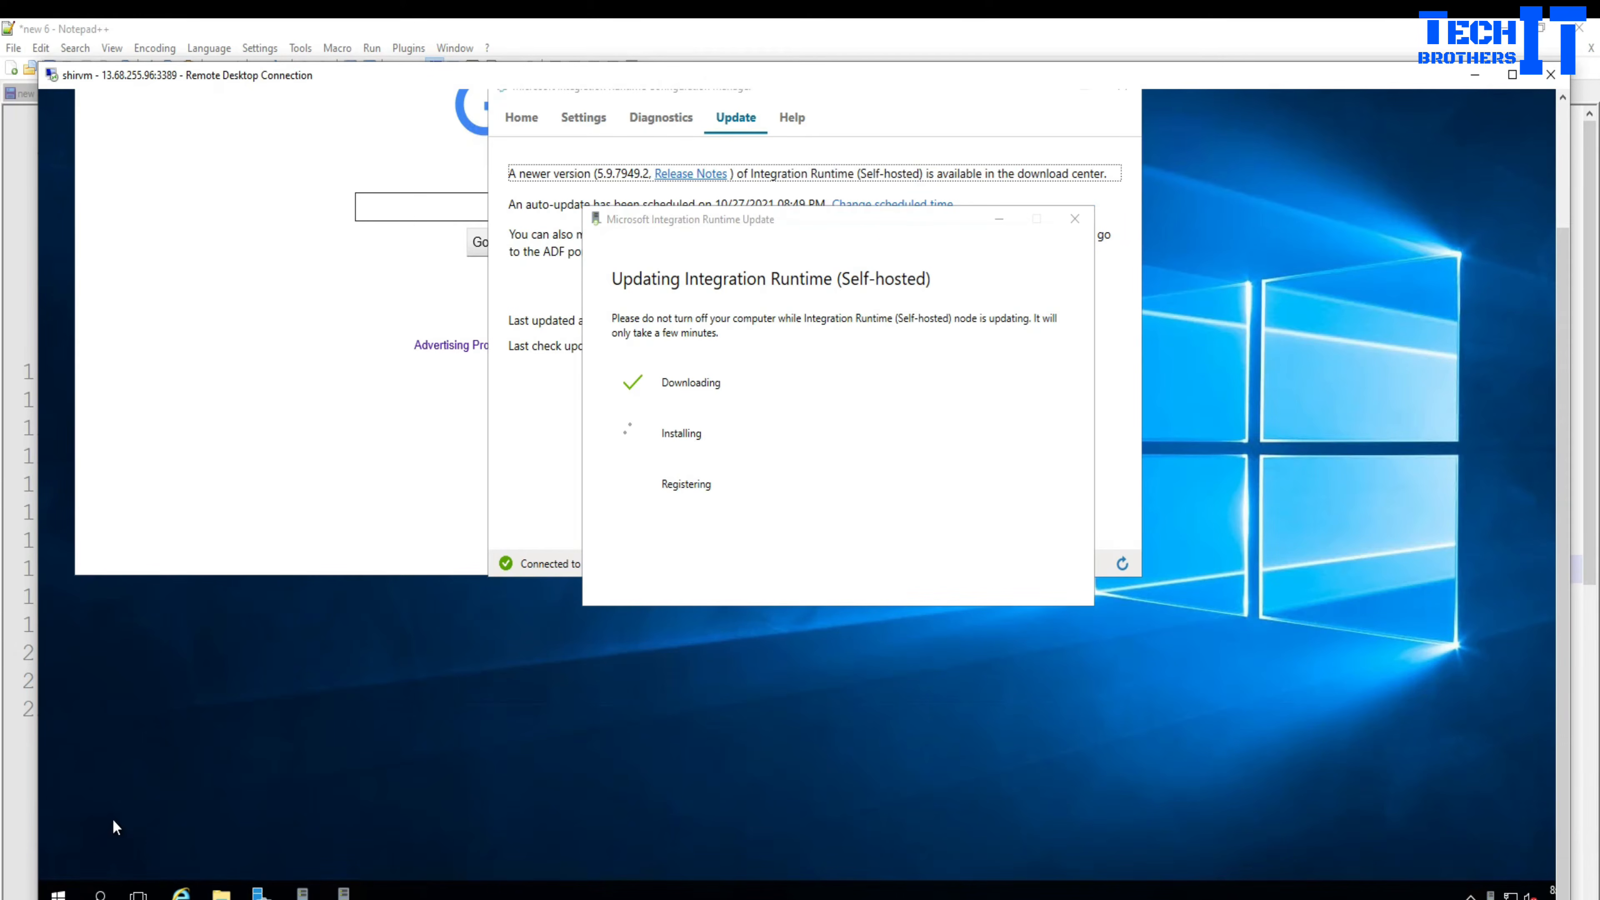
pyautogui.rightClick(59, 894)
pyautogui.click(198, 798)
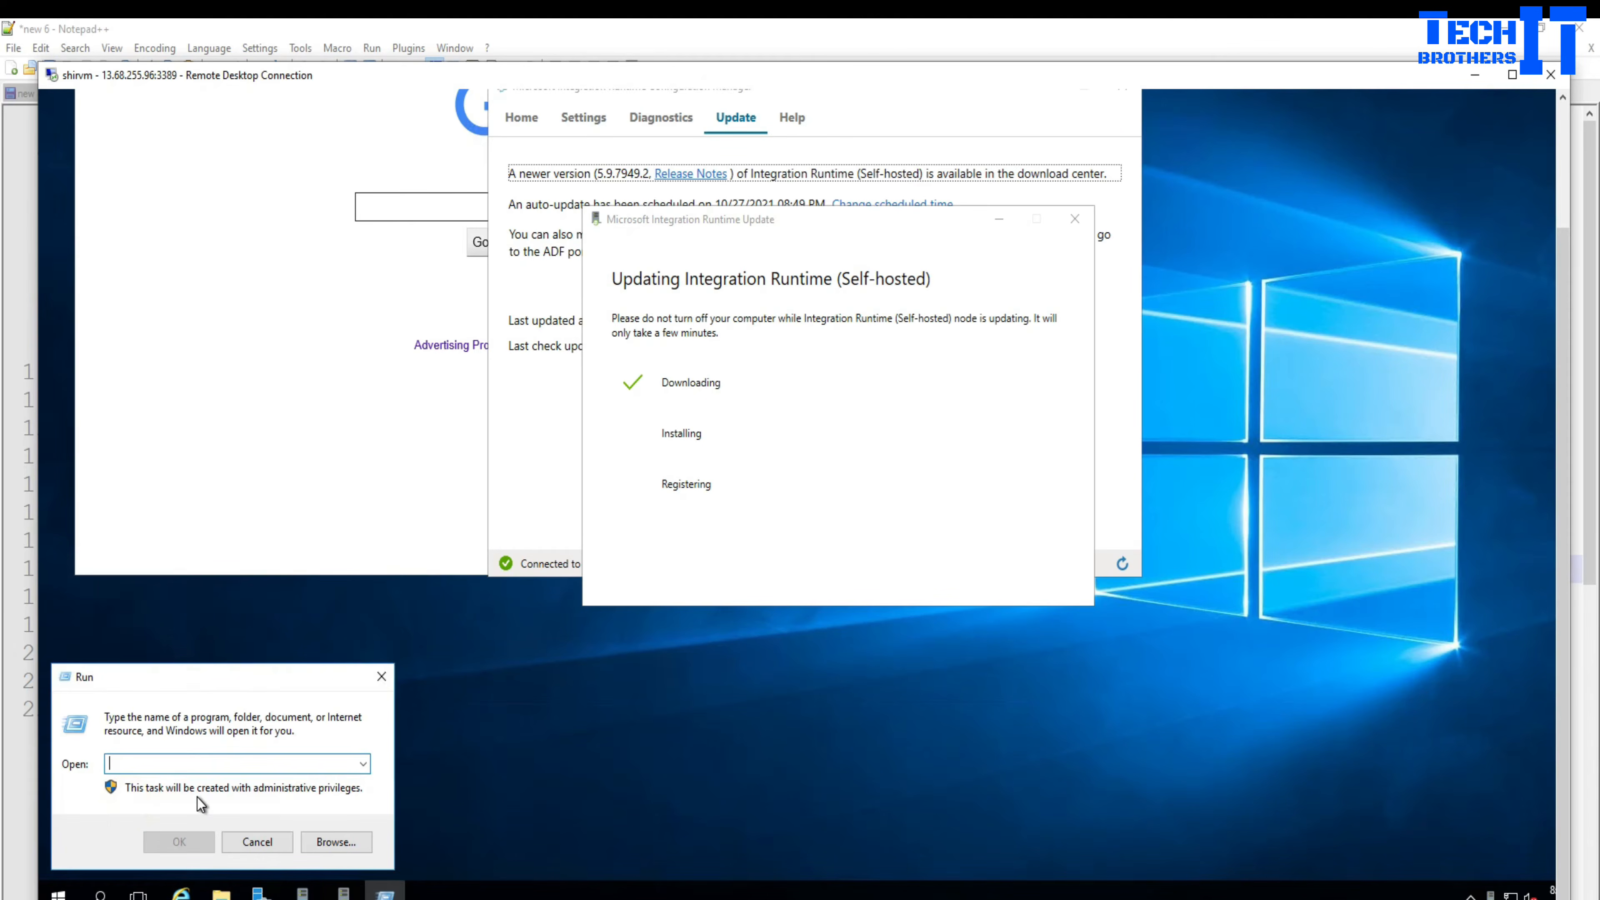
pyautogui.write('cmd')
pyautogui.press('Return')
pyautogui.write('sc queryex DIAHostService')
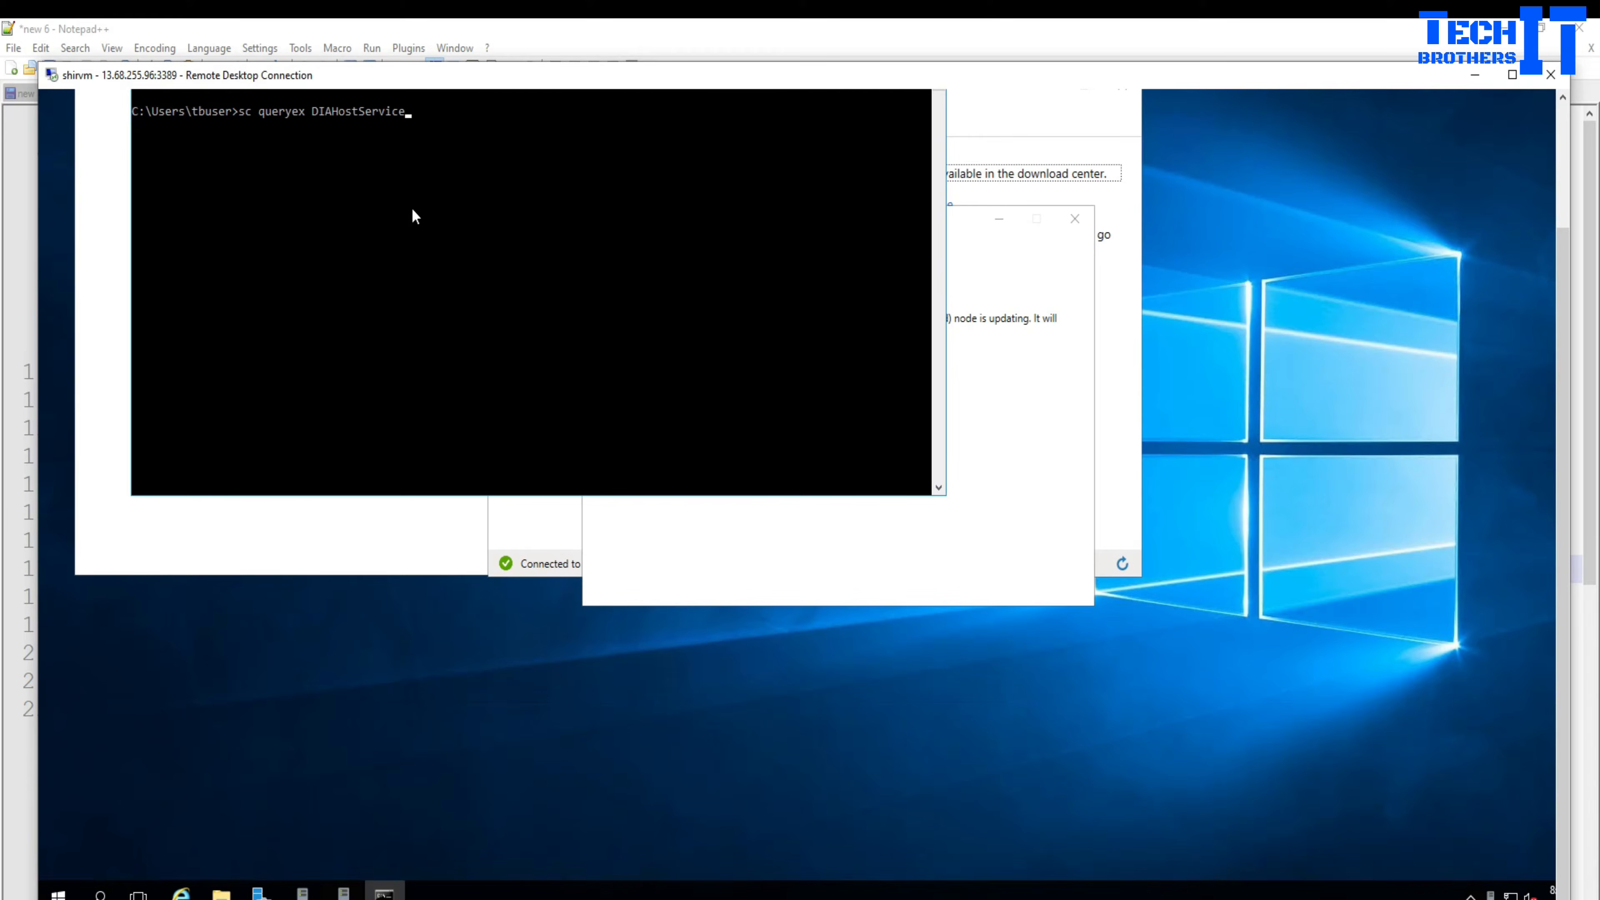
pyautogui.press('Return')
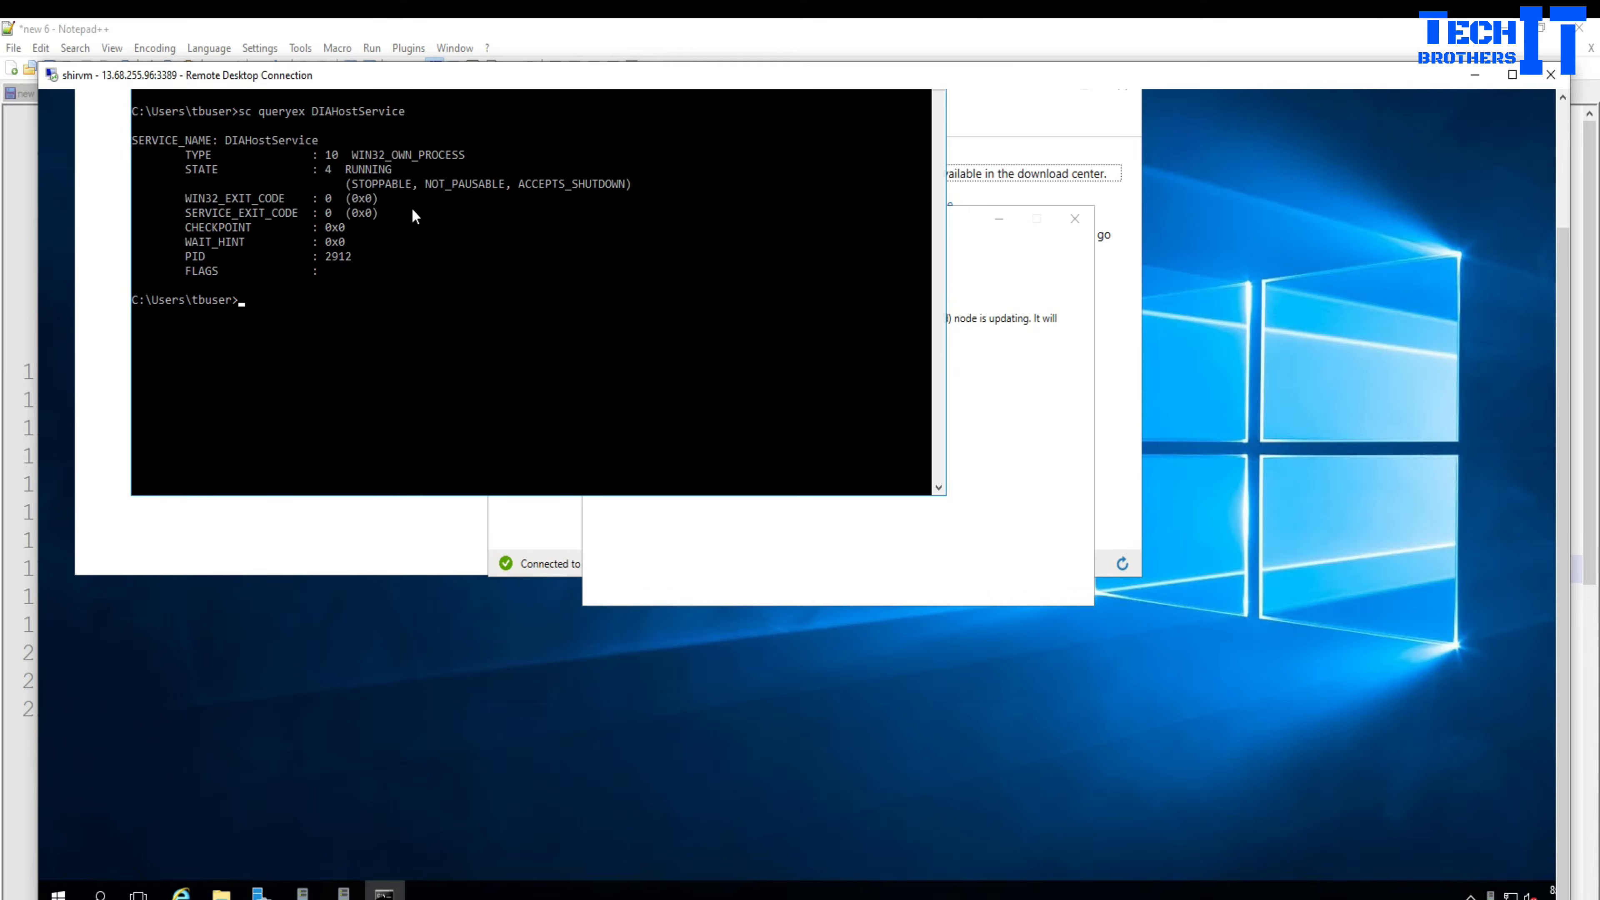
pyautogui.click(347, 257)
# Copy "Get-Process | select name, id, starttime | select-string" from the Notepad++ notes, leaving out the PID placeholder.
pyautogui.click(984, 899)
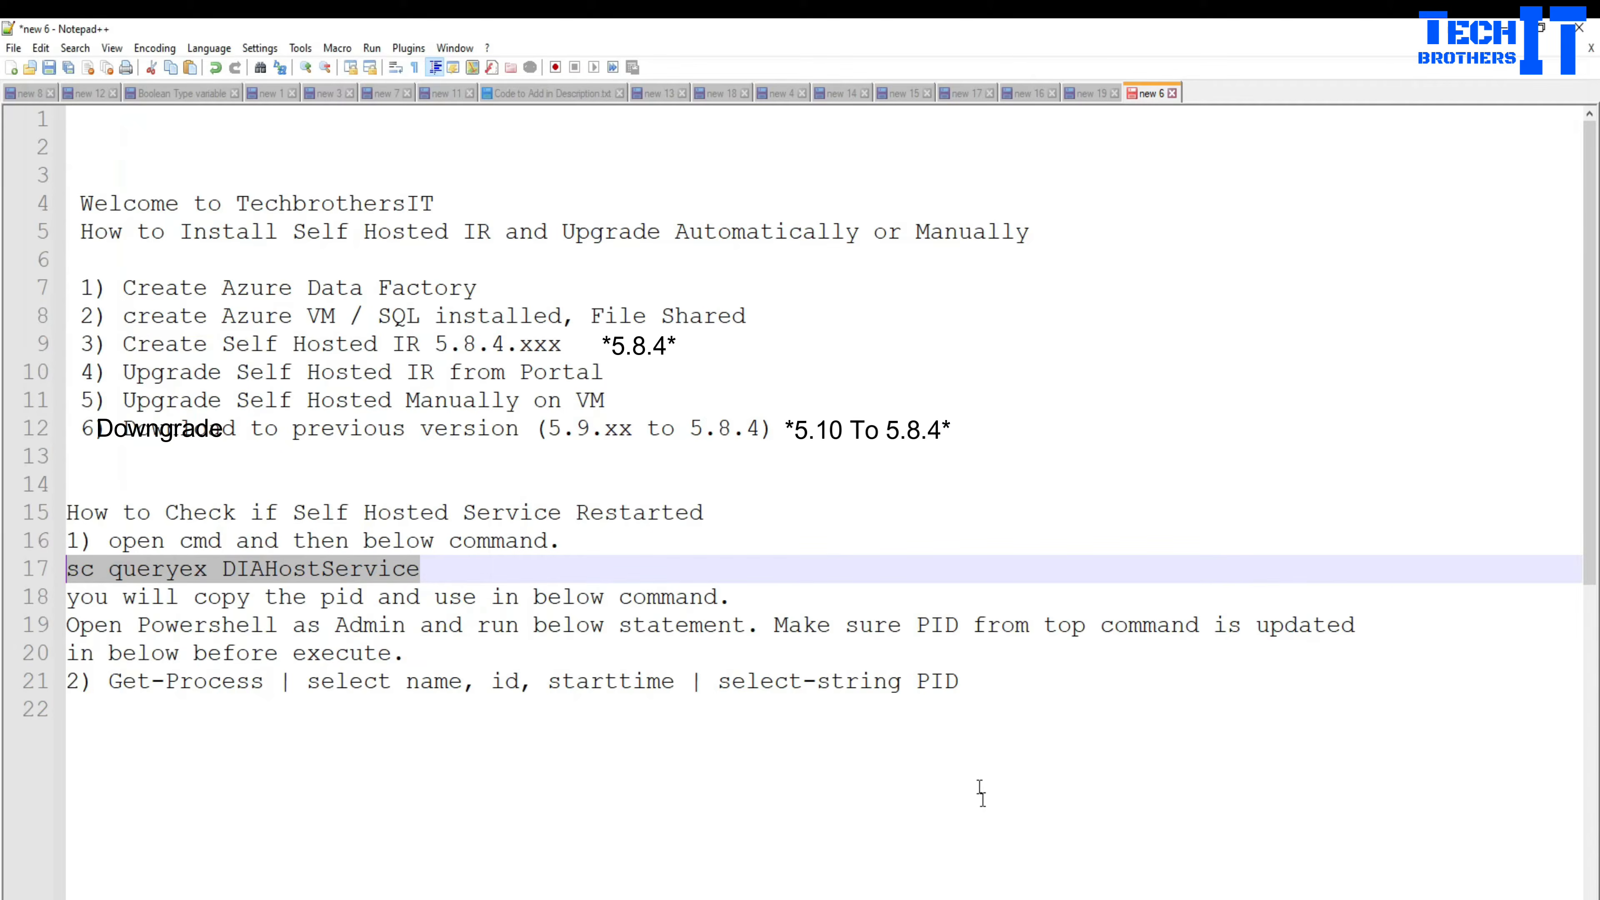
pyautogui.click(312, 636)
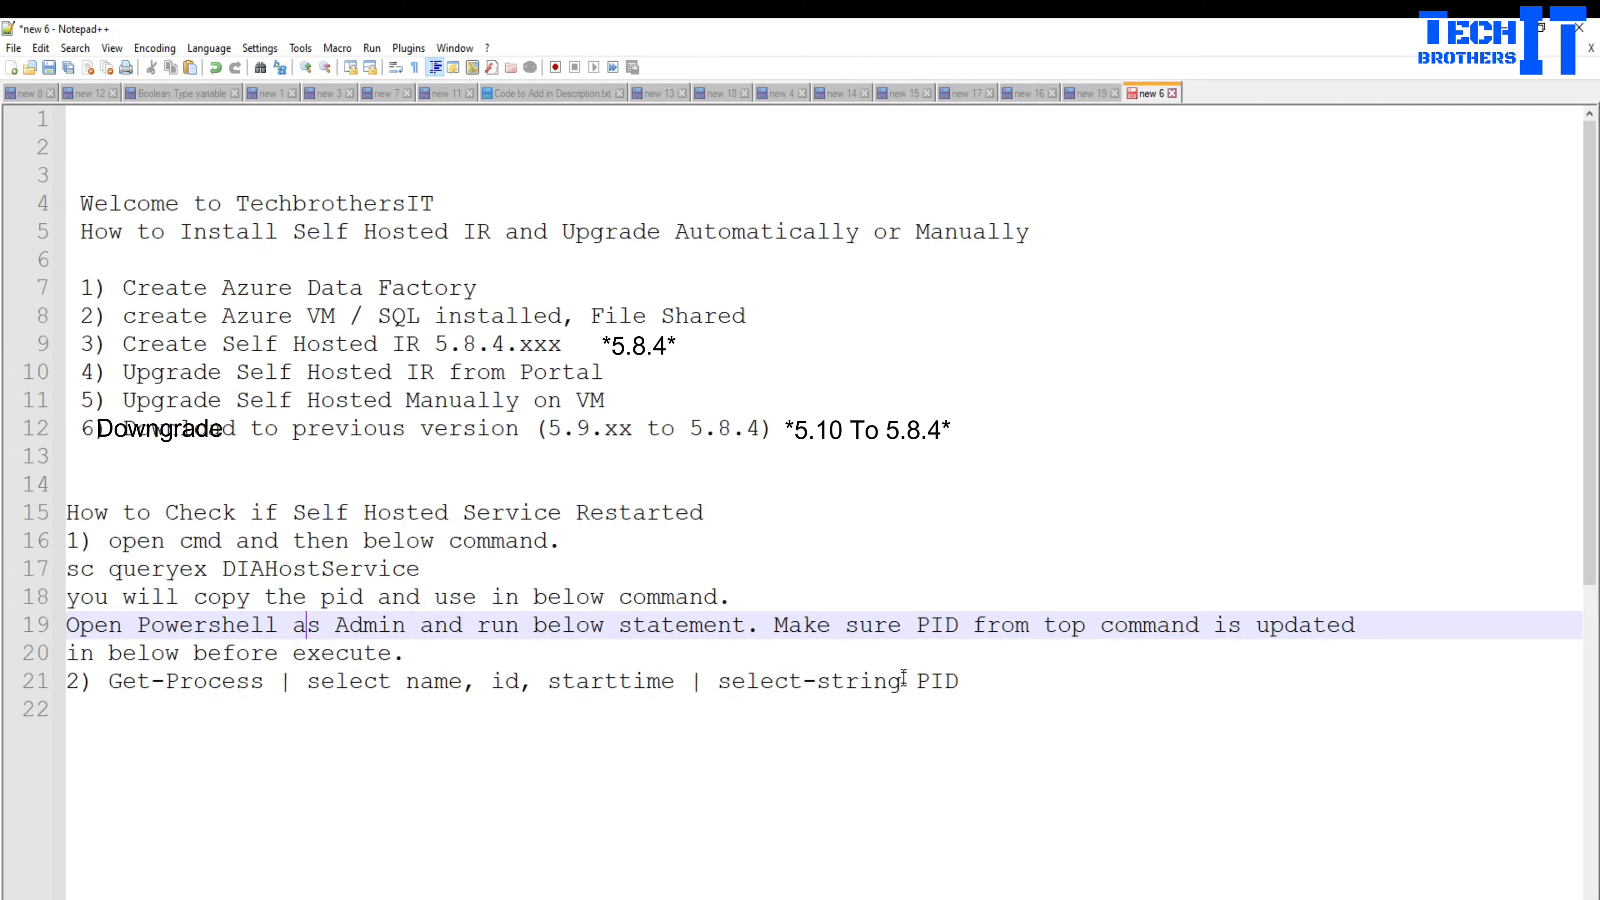
pyautogui.moveTo(903, 680); pyautogui.dragTo(112, 682)
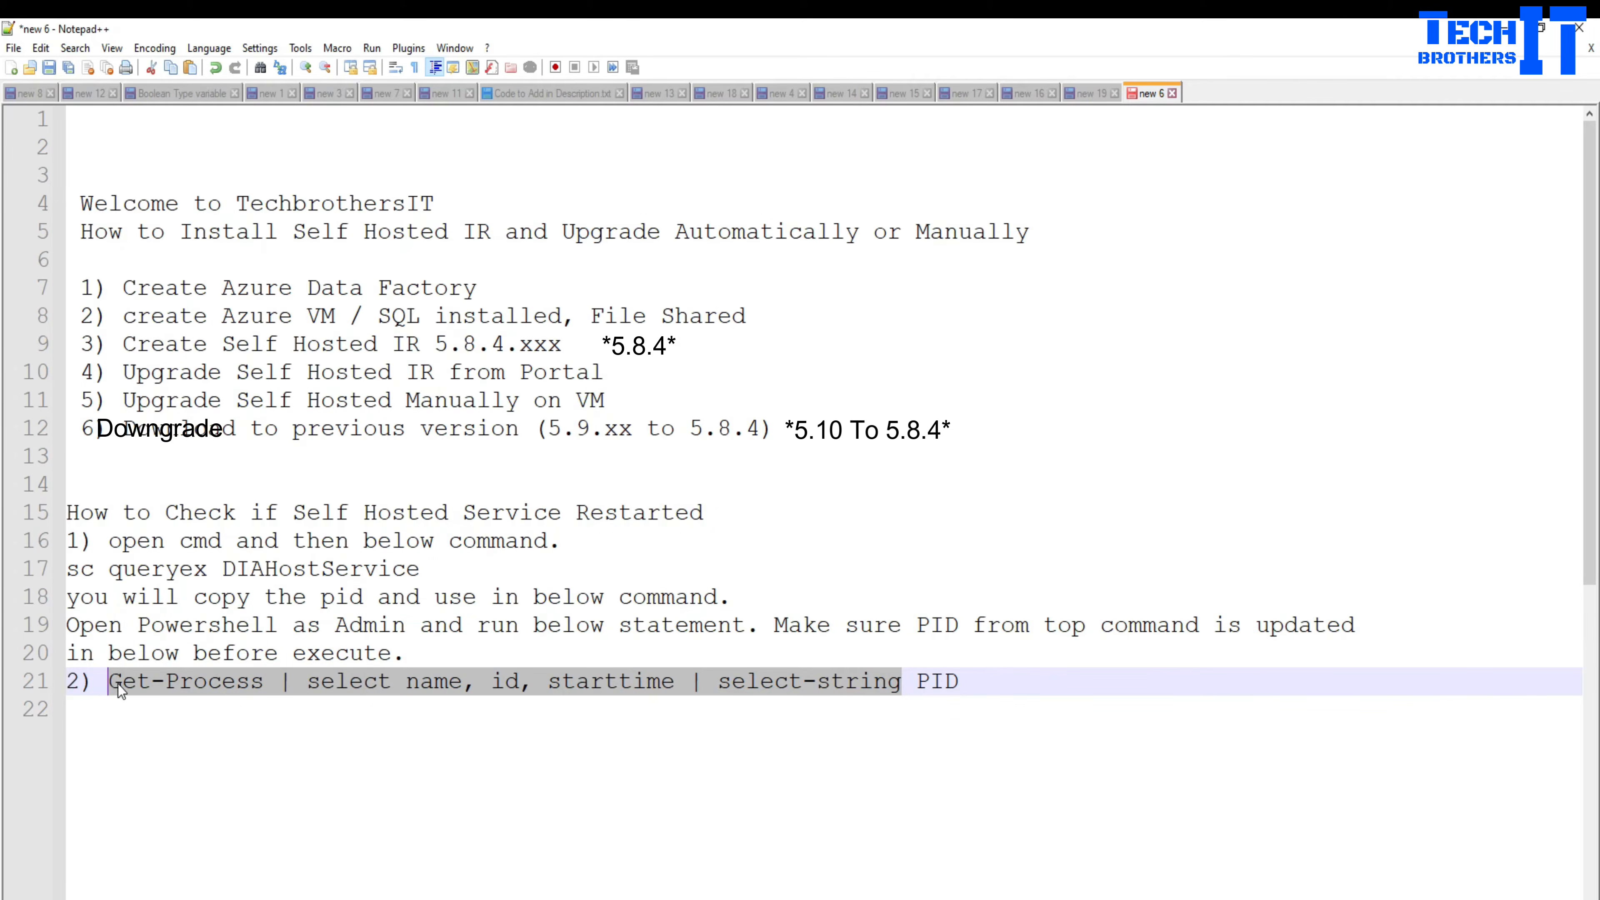
pyautogui.rightClick(118, 683)
pyautogui.click(195, 361)
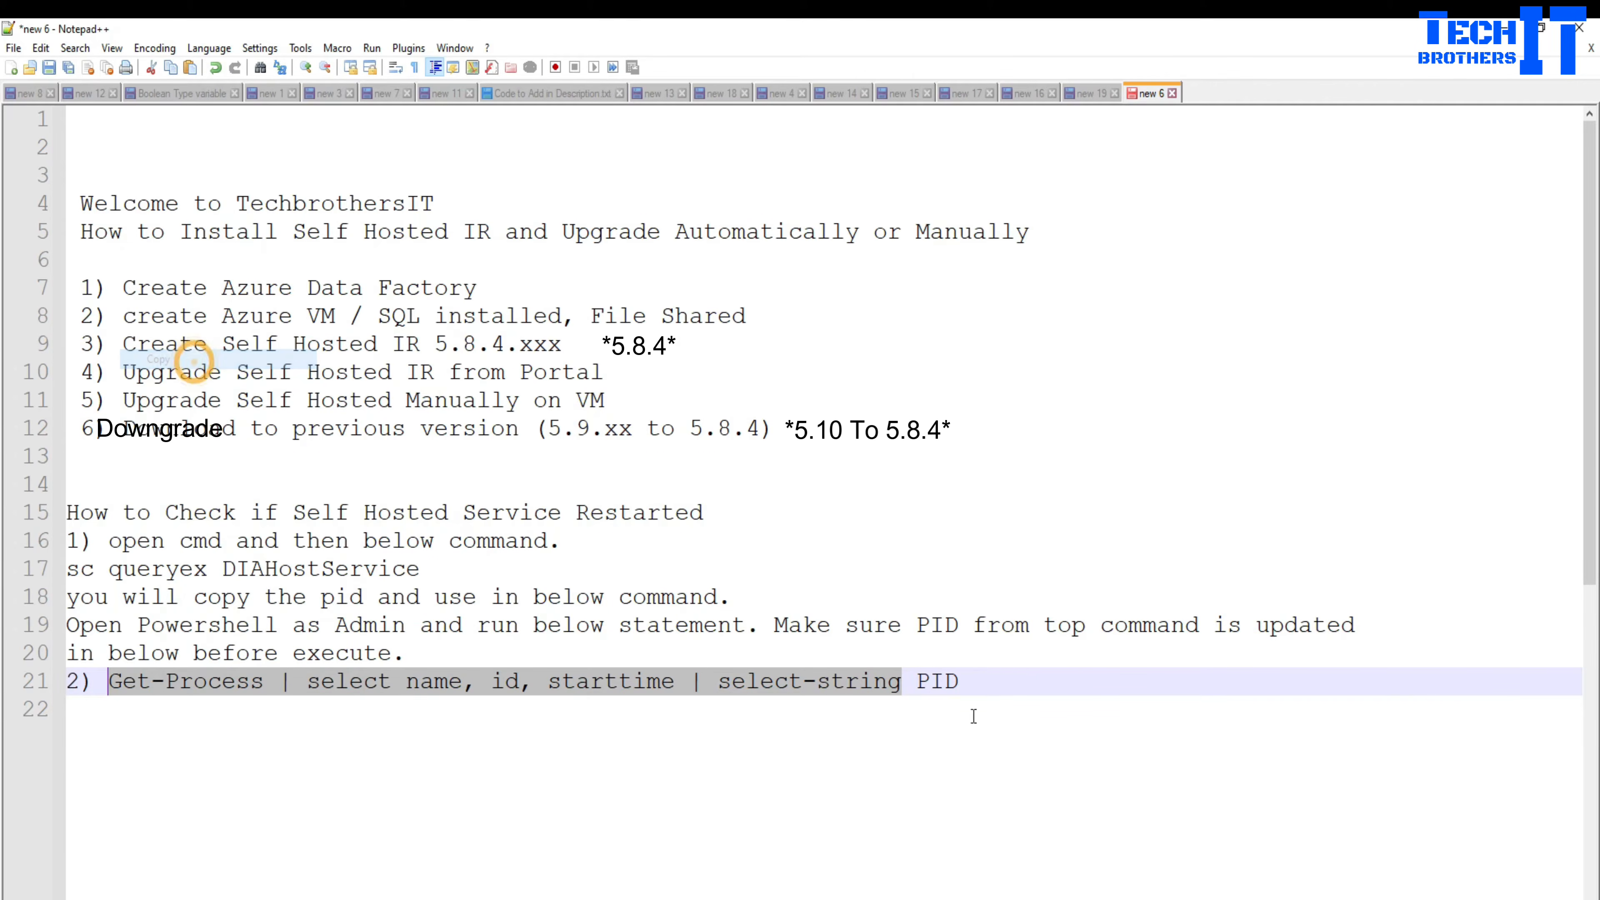
# Switch back to the shirvm remote desktop session.
pyautogui.hotkey('alt', 'Tab')
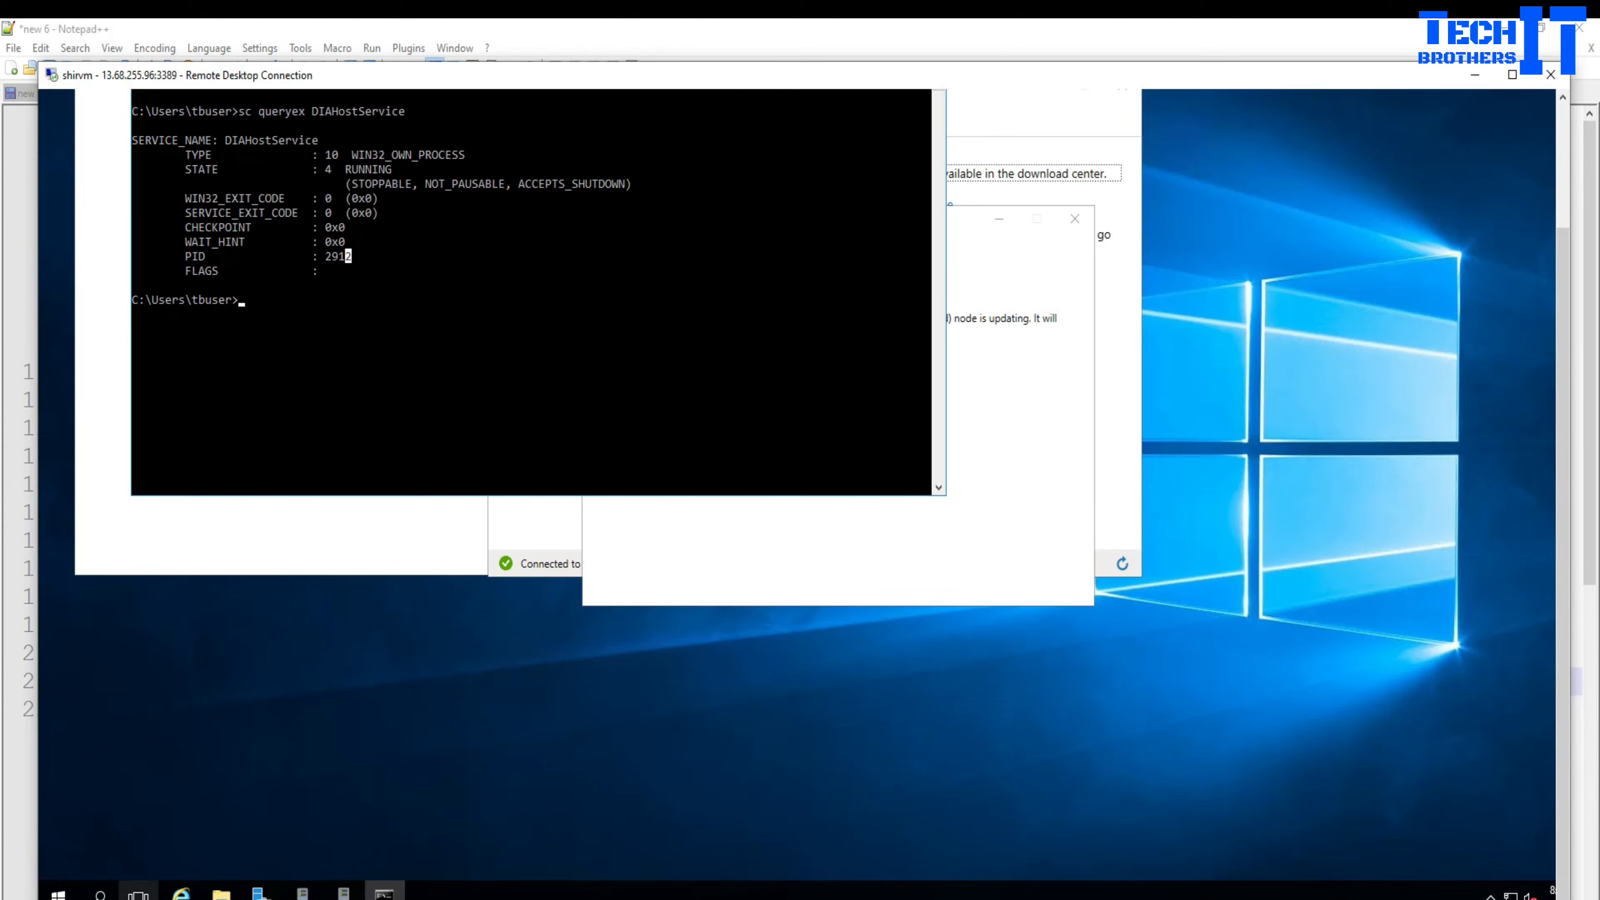
pyautogui.rightClick(58, 892)
pyautogui.click(137, 782)
pyautogui.write('p')
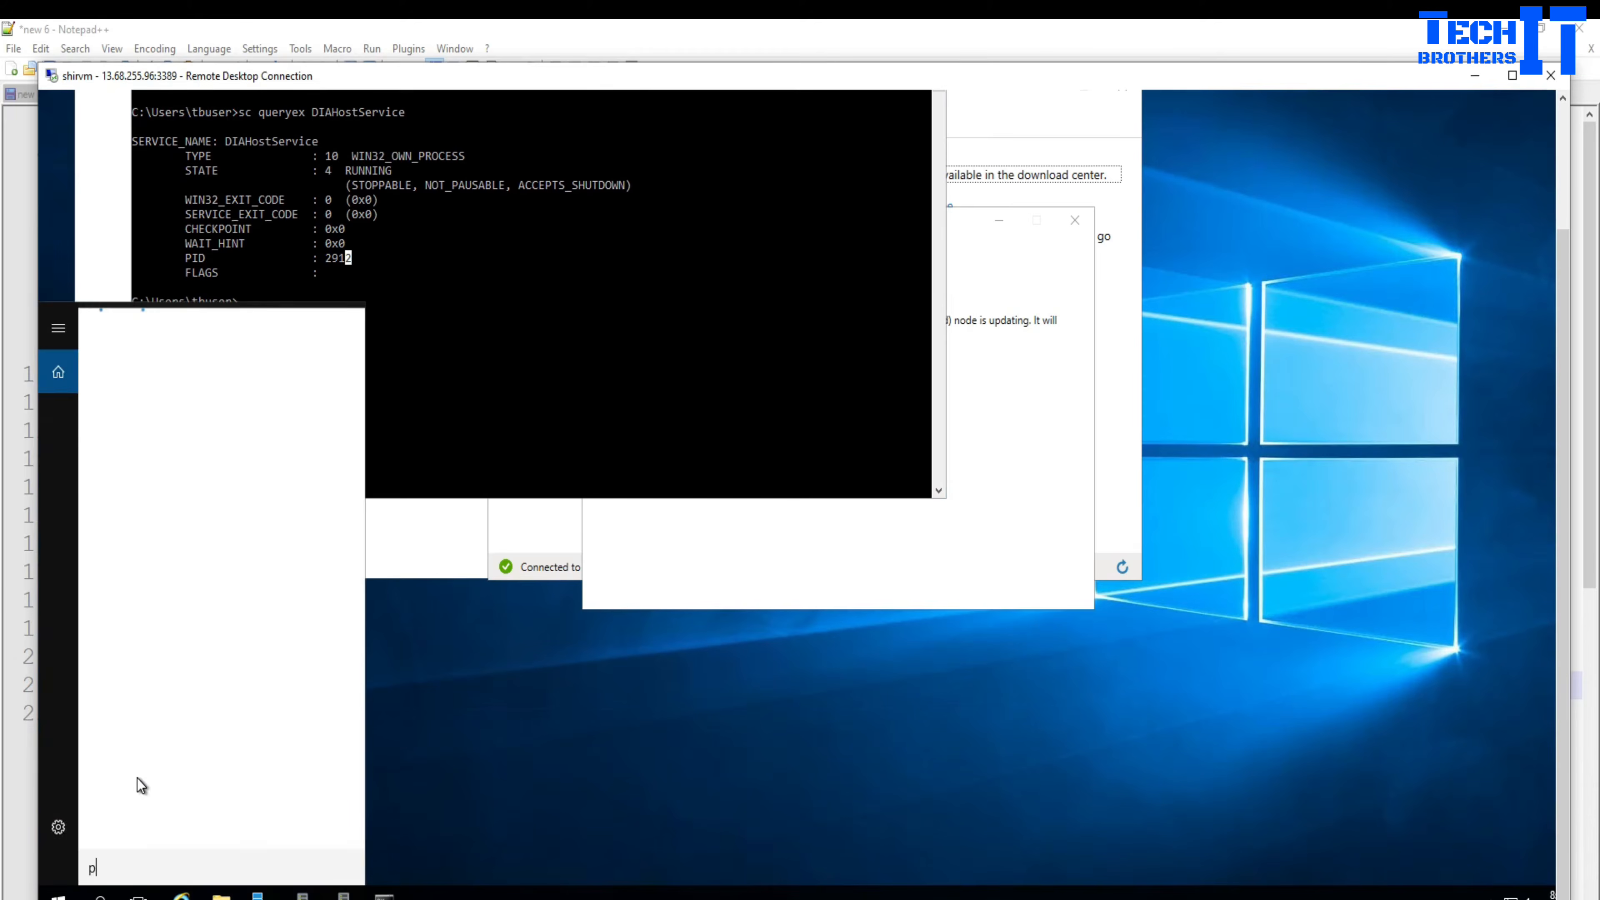
pyautogui.write('ower')
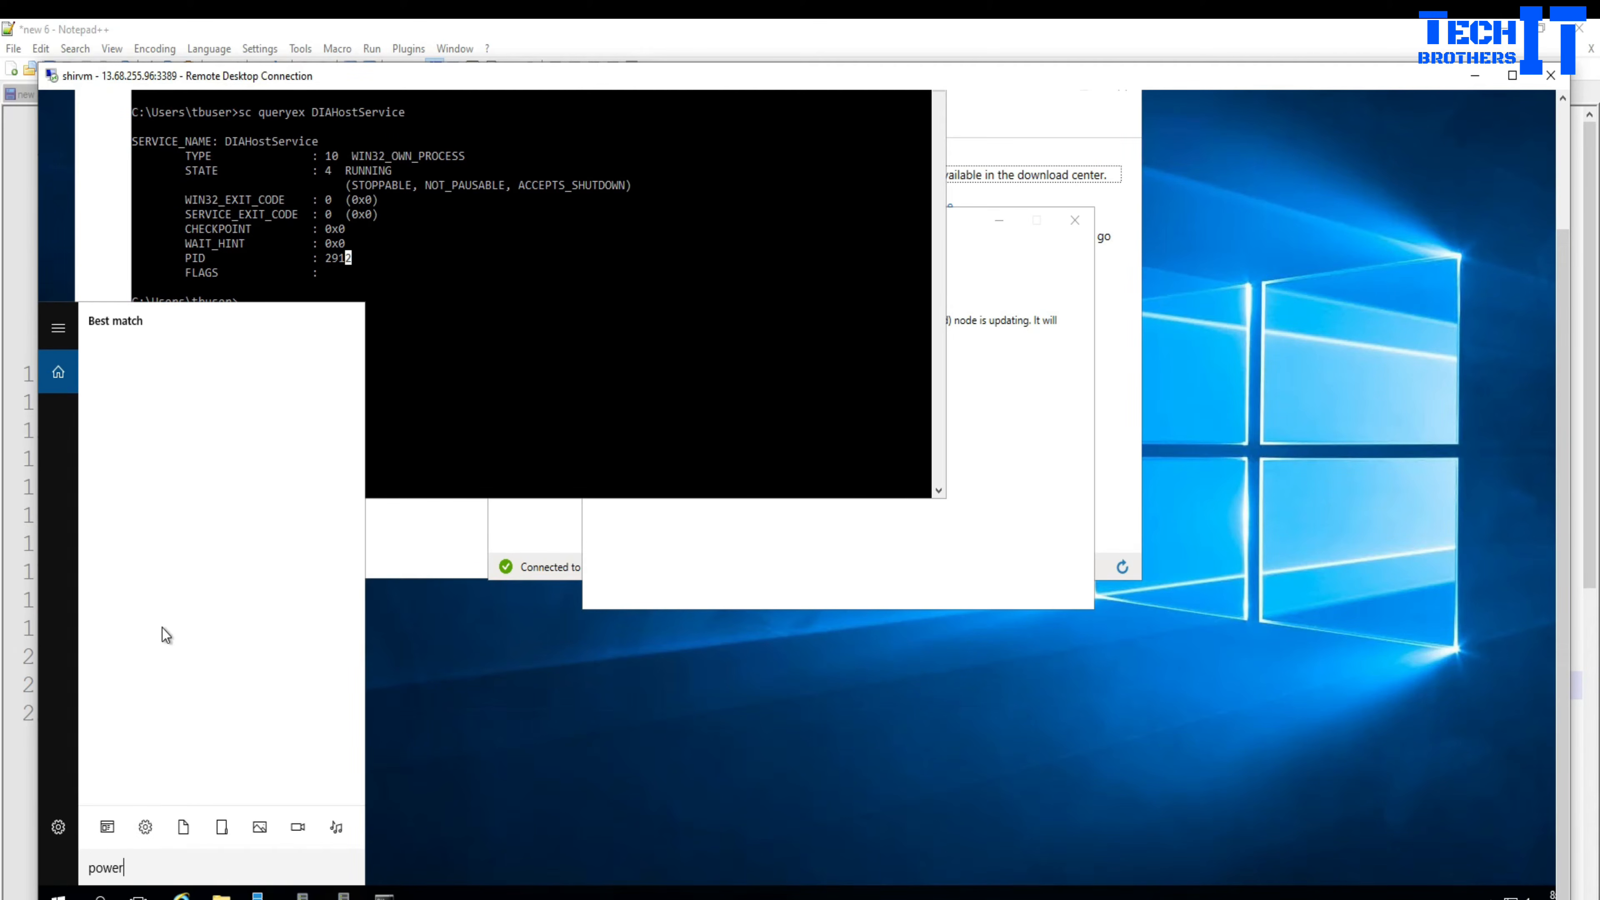
pyautogui.click(484, 740)
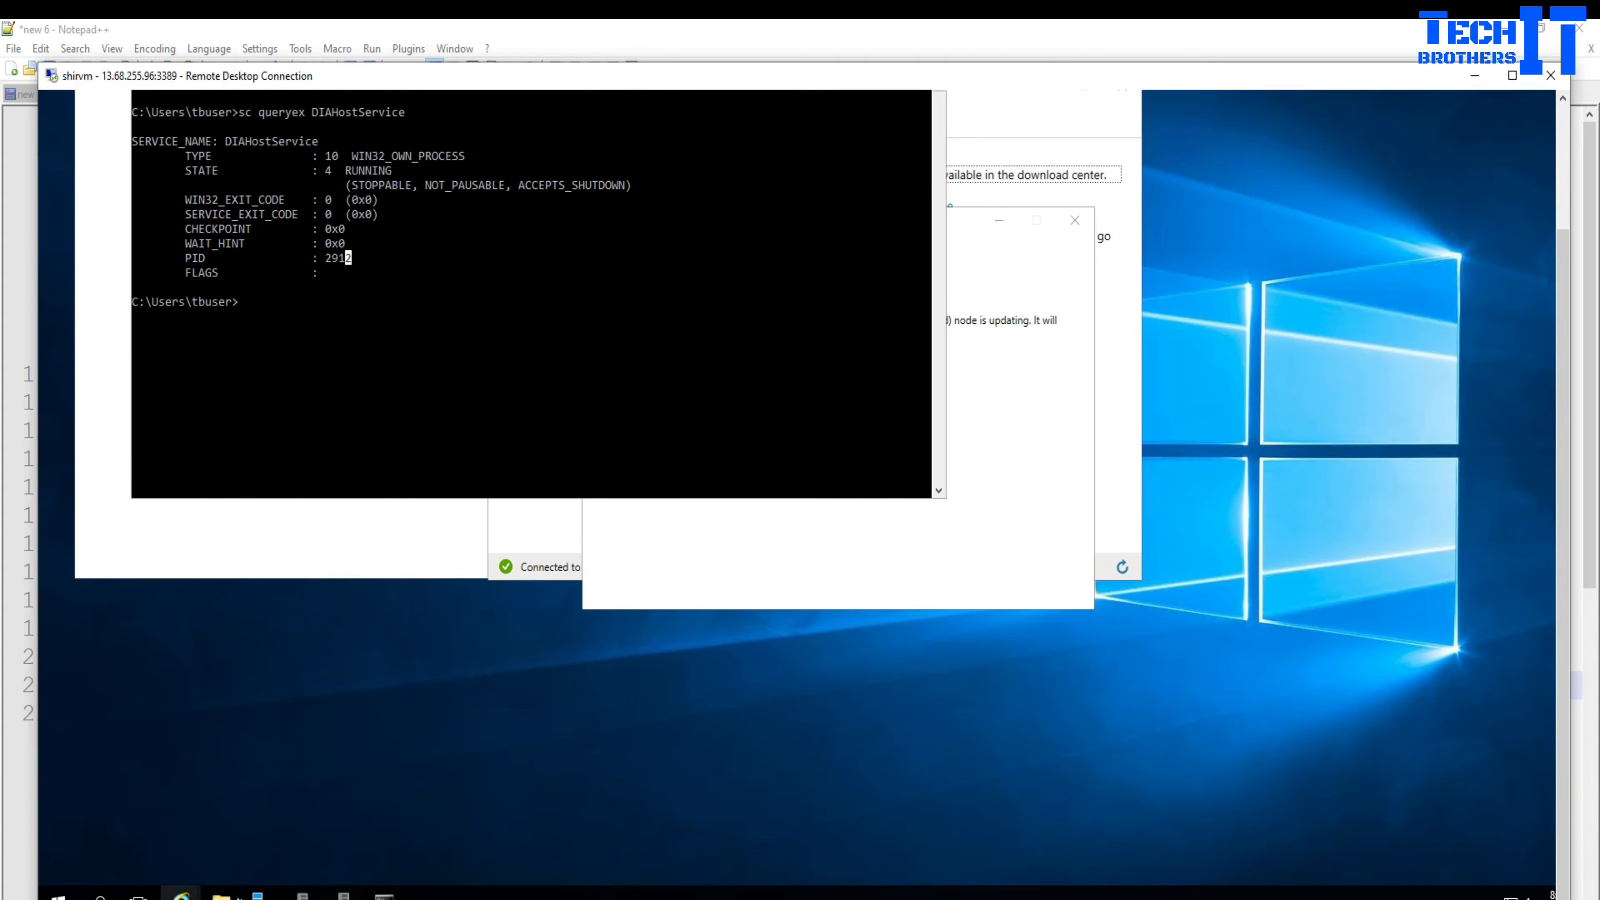
# Bring the Microsoft Integration Runtime Update window forward and move it clear of the command prompt.
pyautogui.click(511, 685)
pyautogui.click(741, 559)
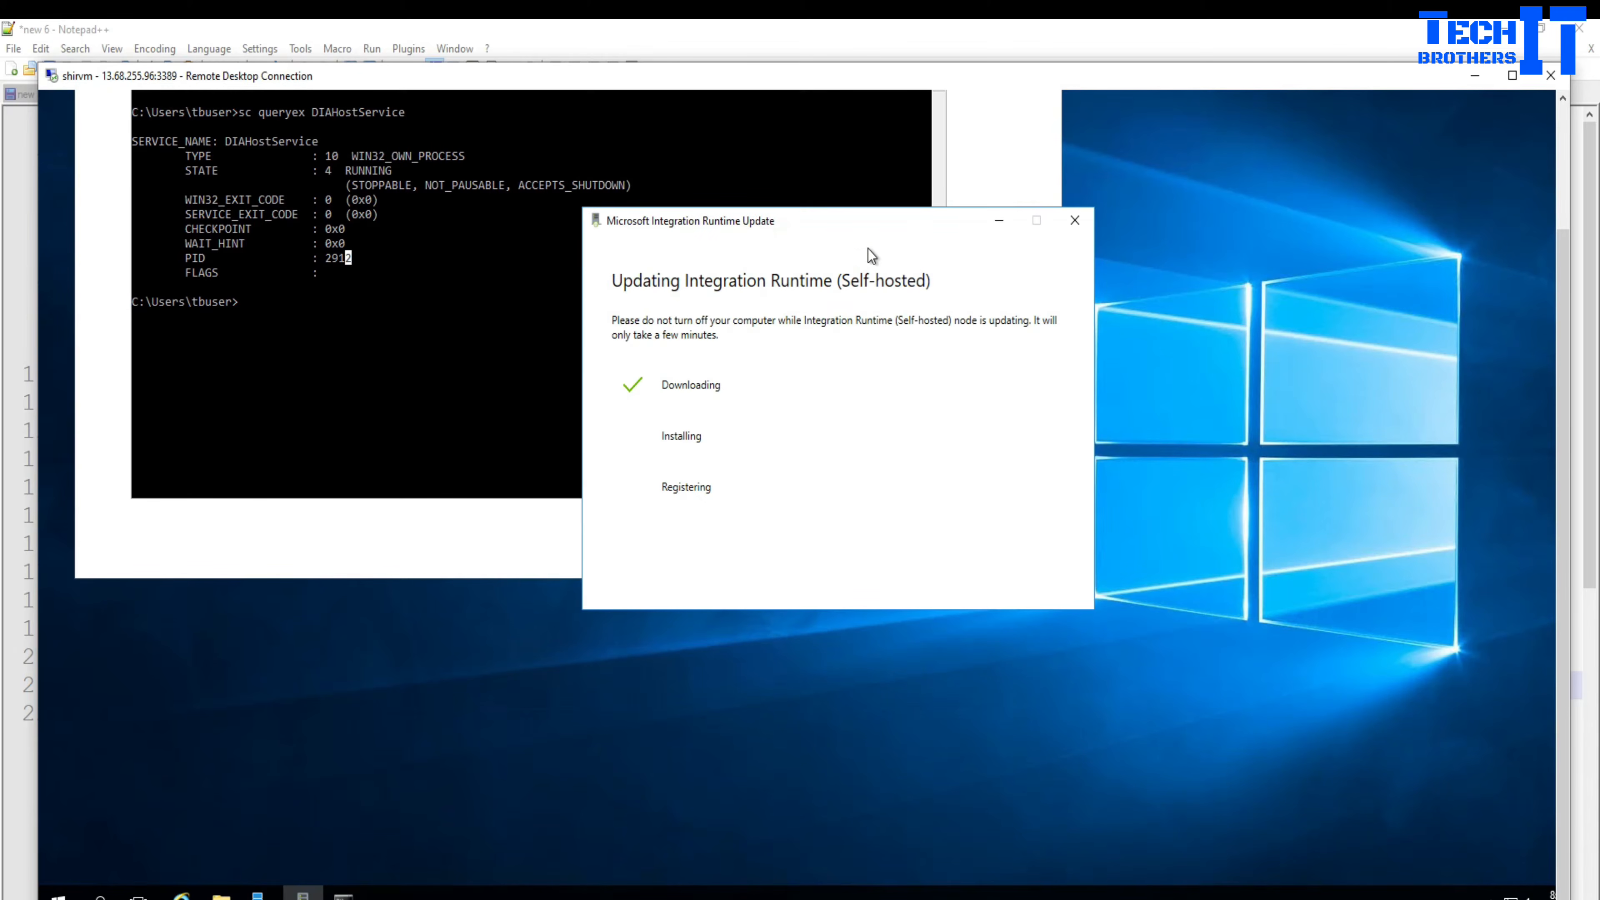
pyautogui.moveTo(865, 221); pyautogui.dragTo(1275, 286)
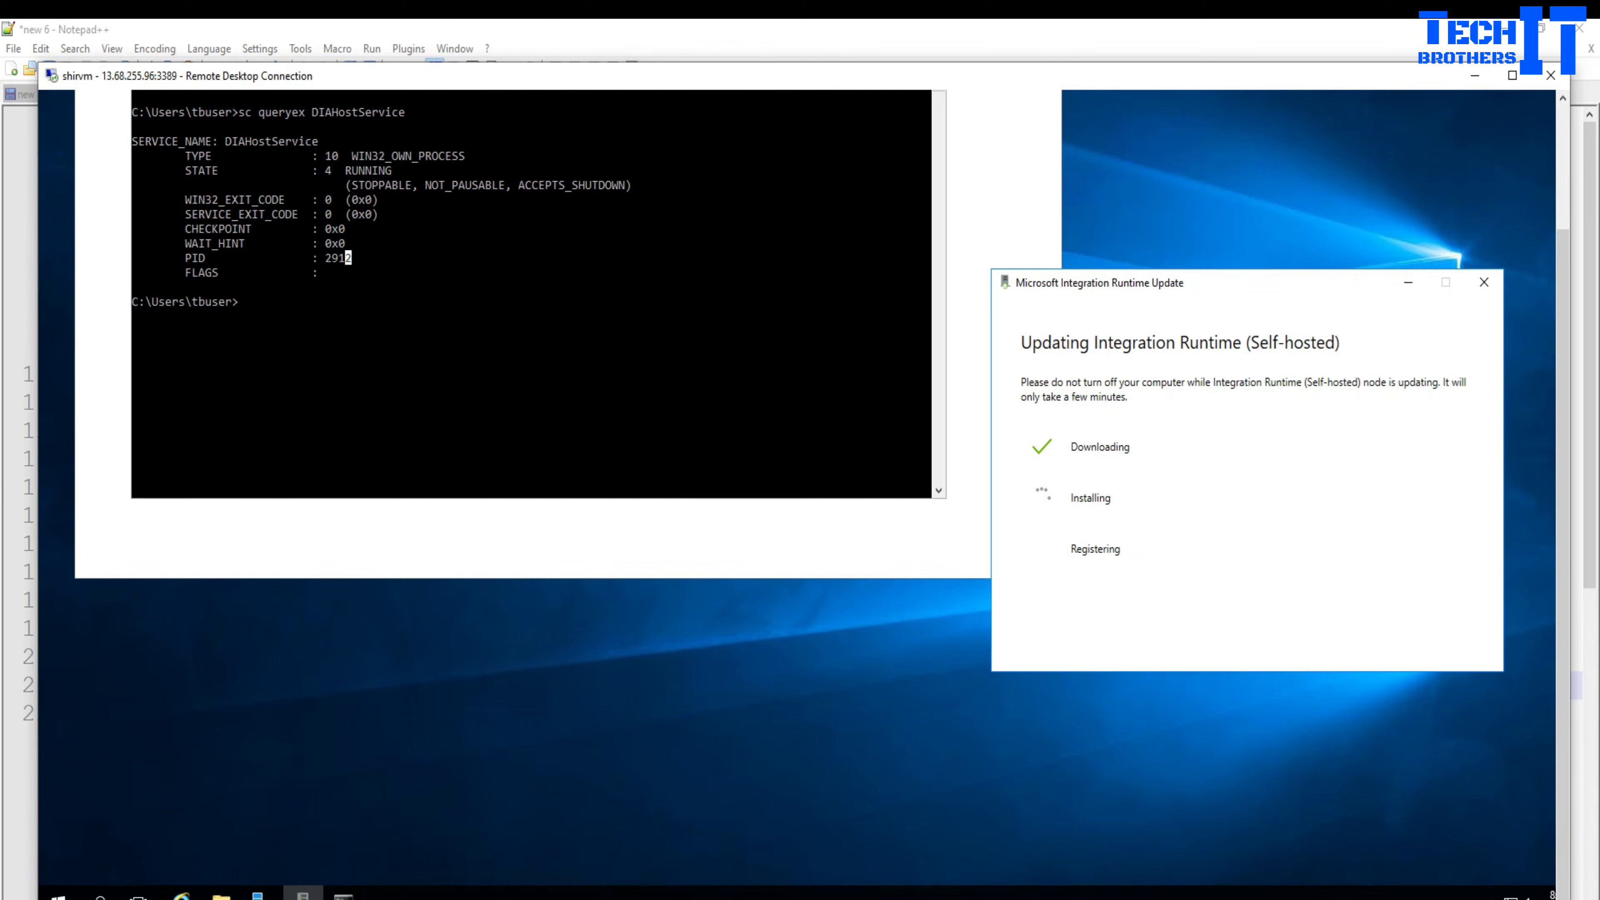
# Search Windows for PowerShell, open Windows PowerShell as administrator, and place its window below the command prompt's service query output.
pyautogui.rightClick(57, 893)
pyautogui.click(117, 794)
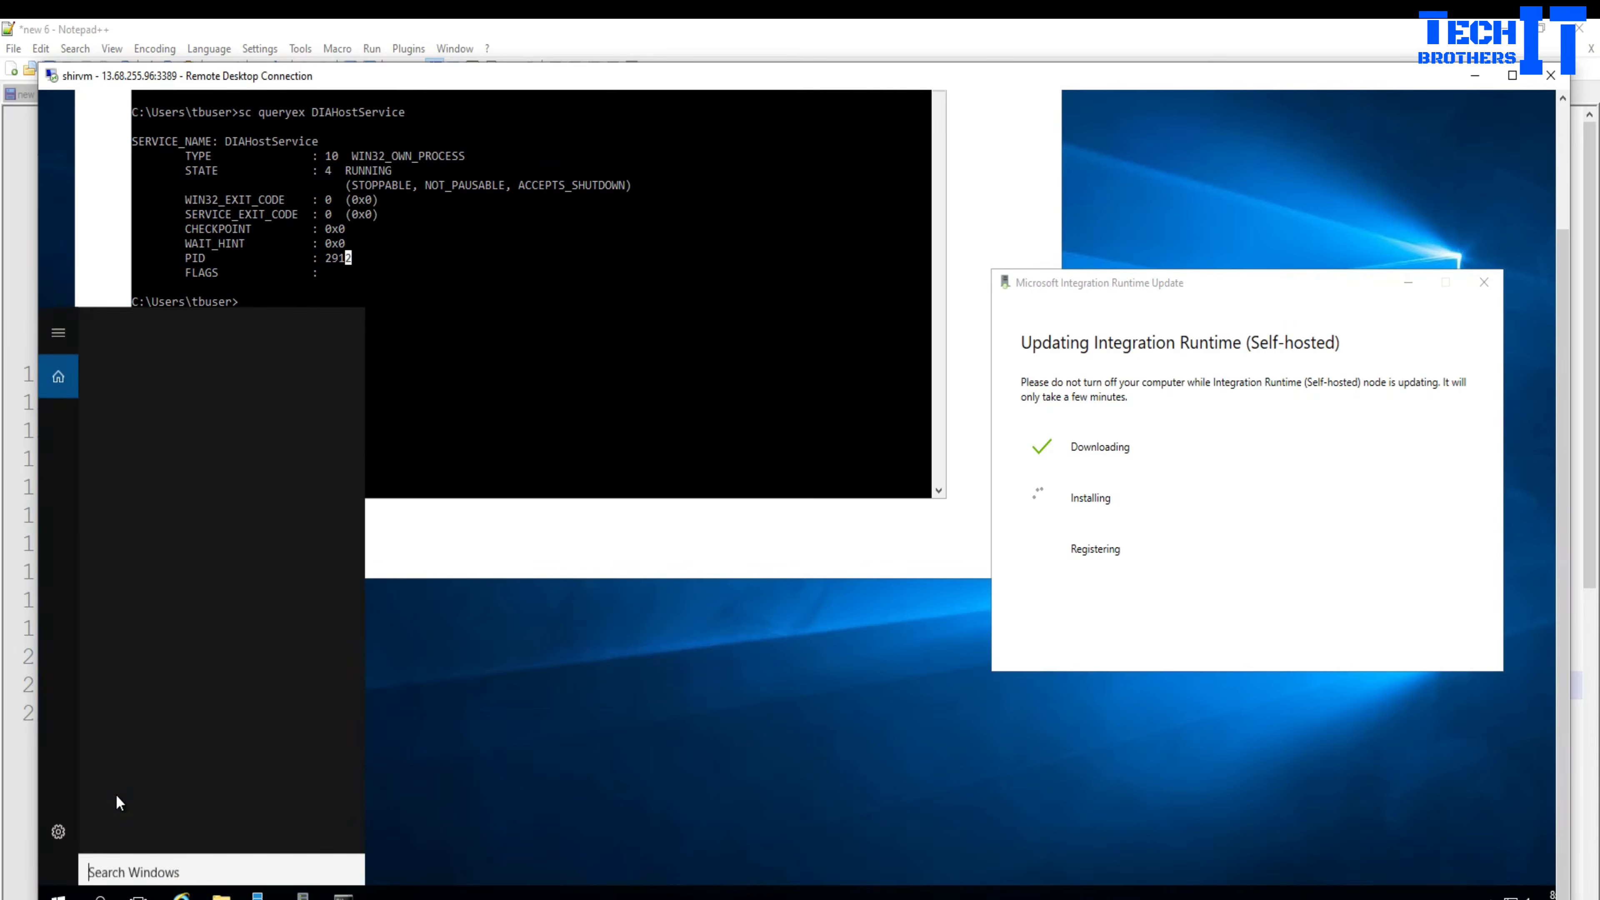
pyautogui.write('powers')
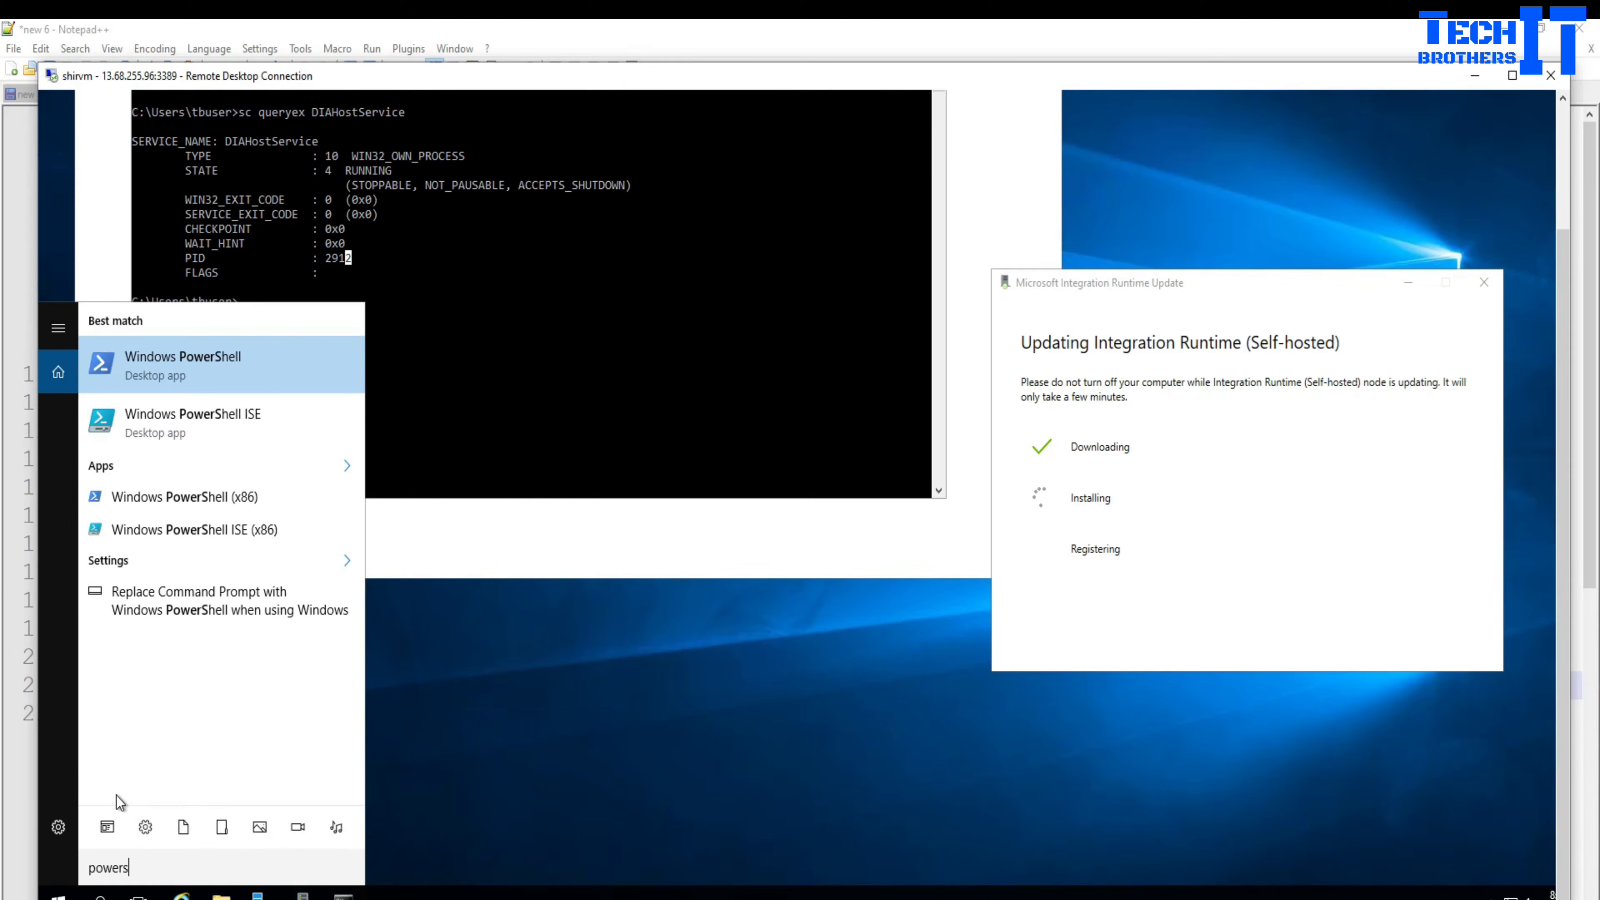
pyautogui.write('hel')
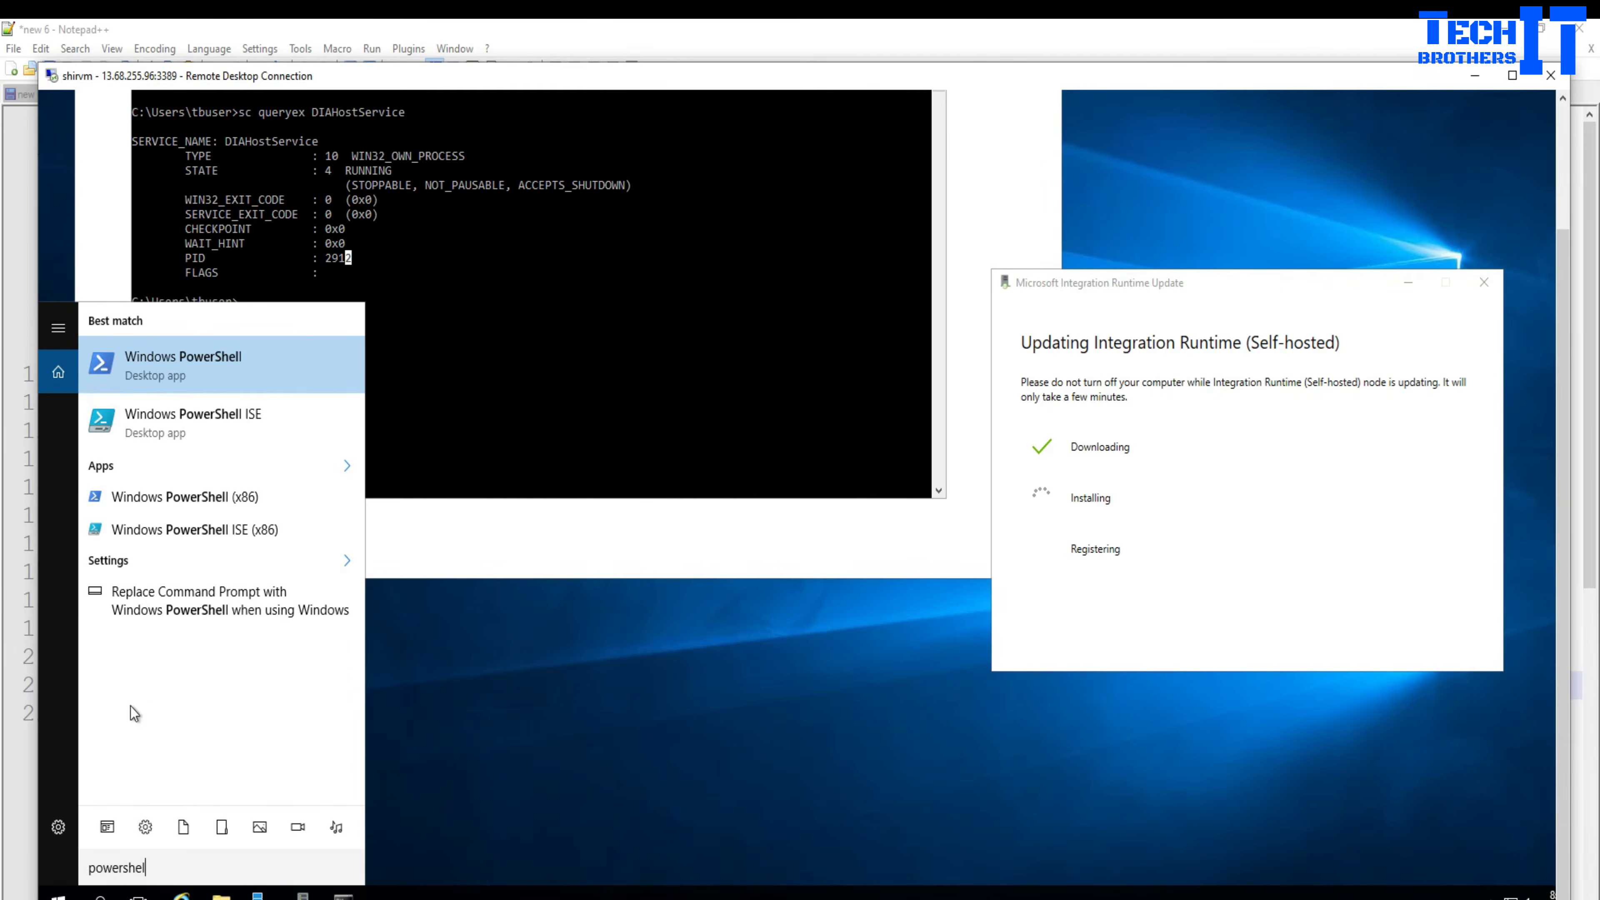
pyautogui.rightClick(219, 361)
pyautogui.click(265, 380)
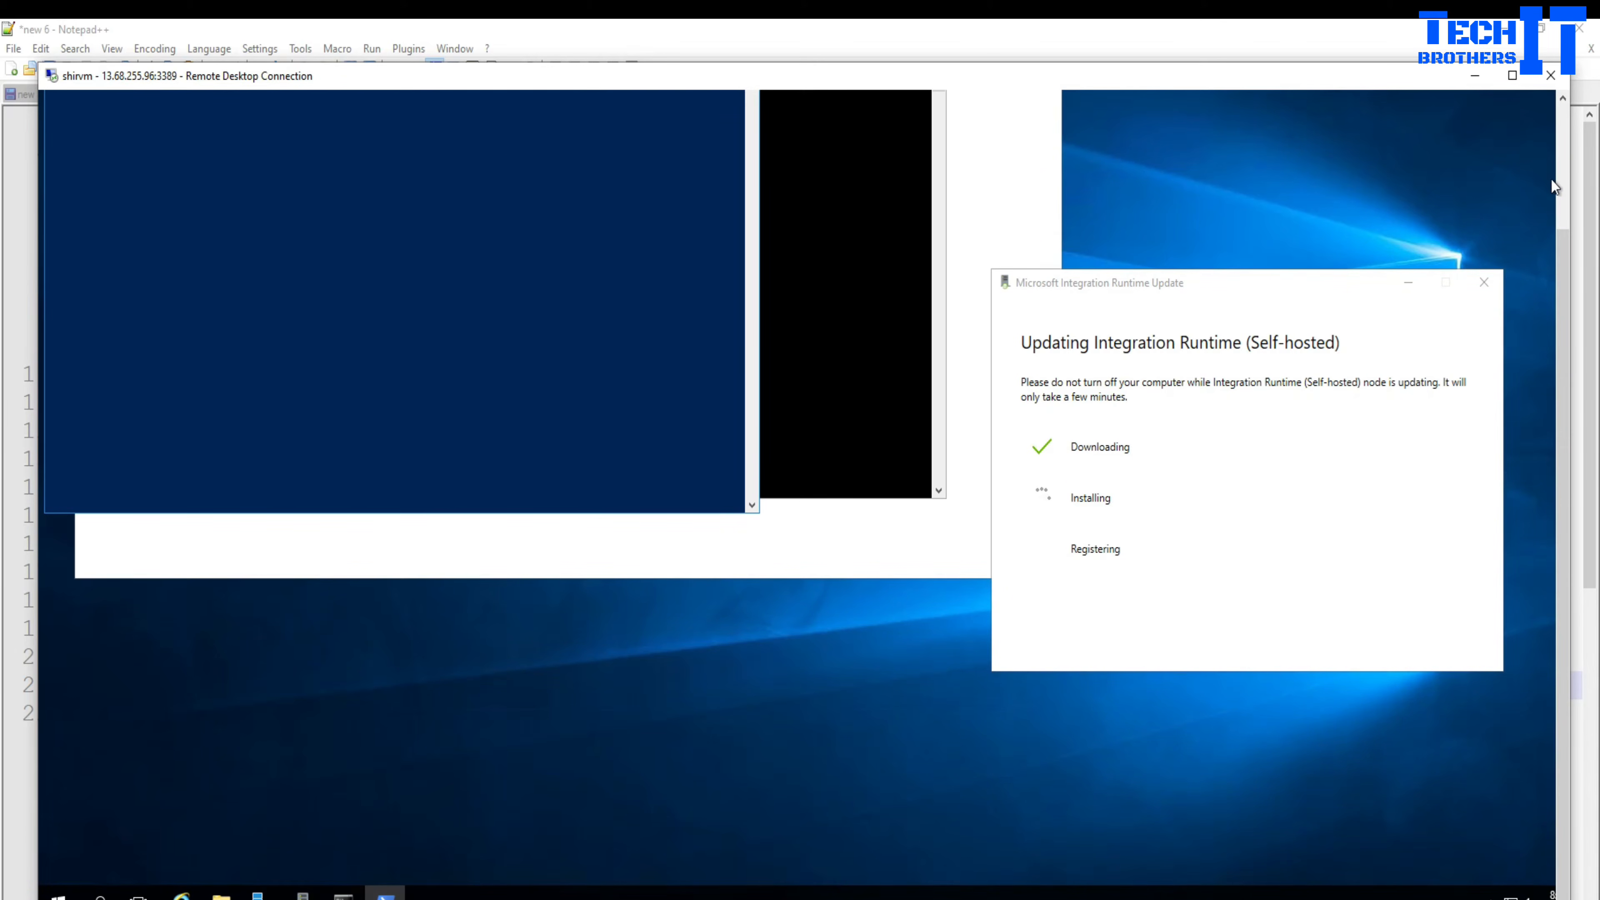
pyautogui.moveTo(1562, 266); pyautogui.dragTo(1551, 162)
pyautogui.click(617, 103)
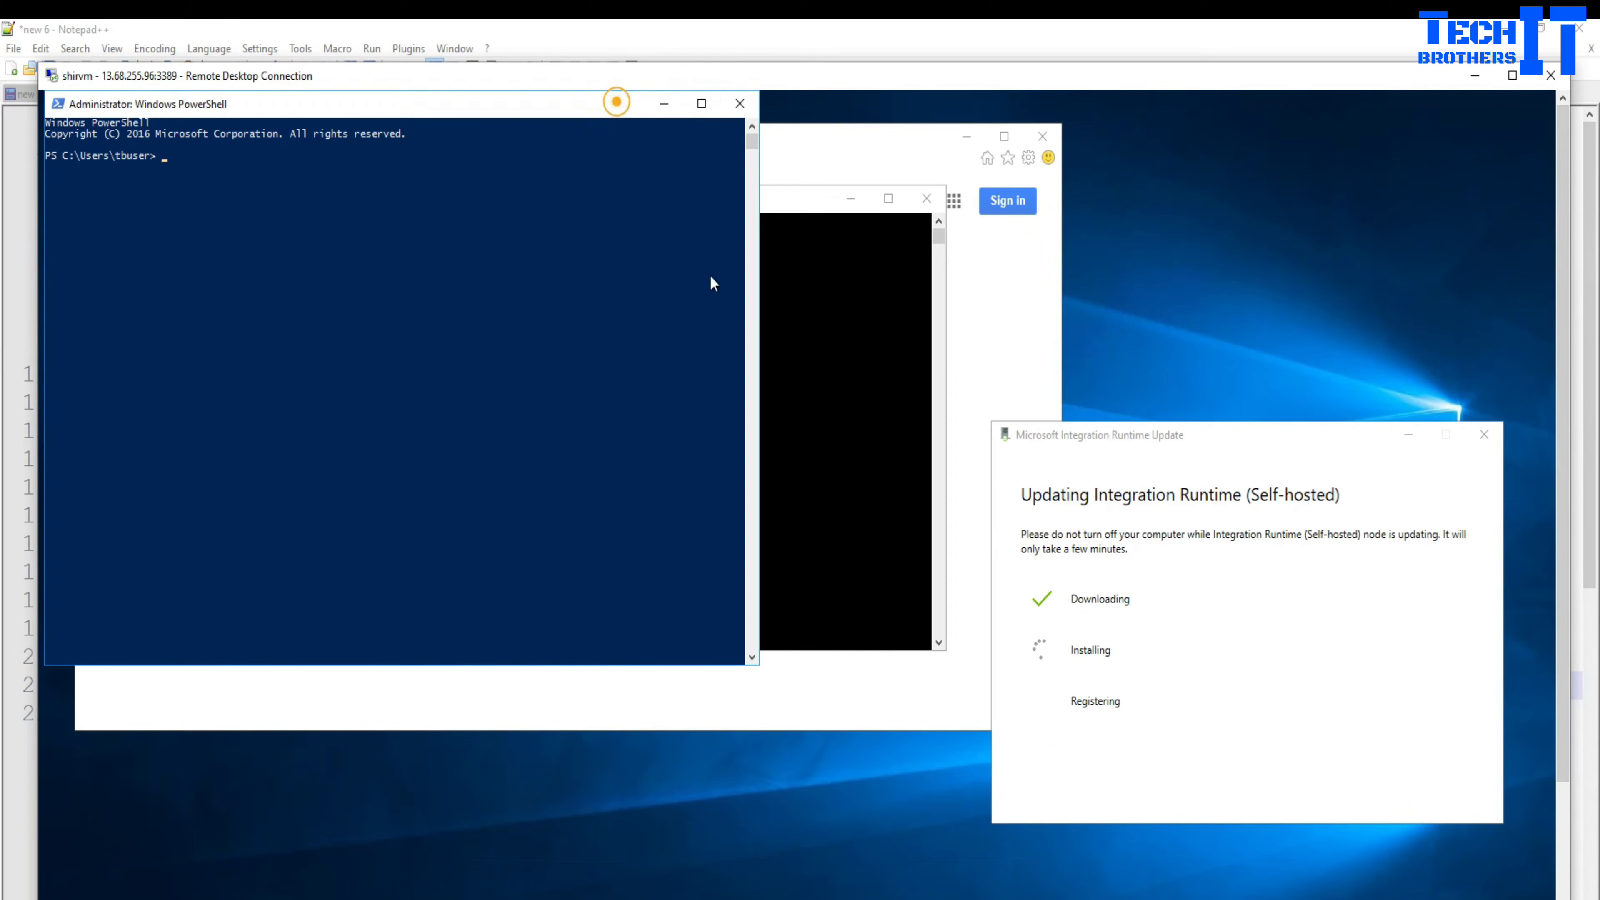
pyautogui.moveTo(618, 103); pyautogui.dragTo(843, 477)
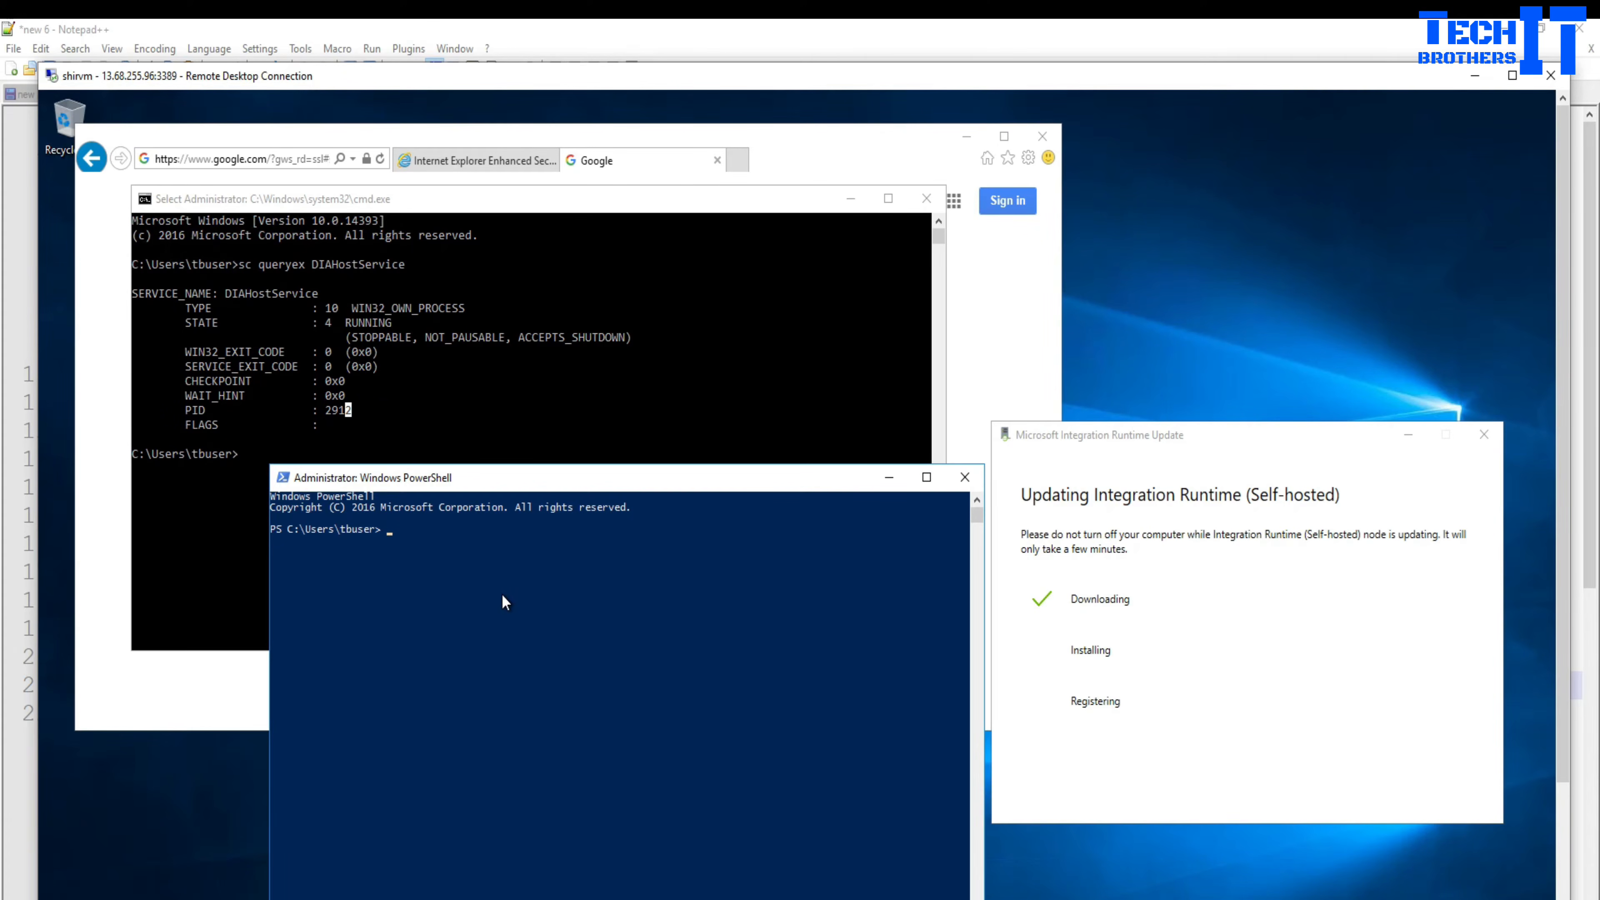
# Run "Get-Process | select name, id, starttime | select-string 2912" in PowerShell, and repeat the same query.
pyautogui.hotkey('ctrl', 'v')
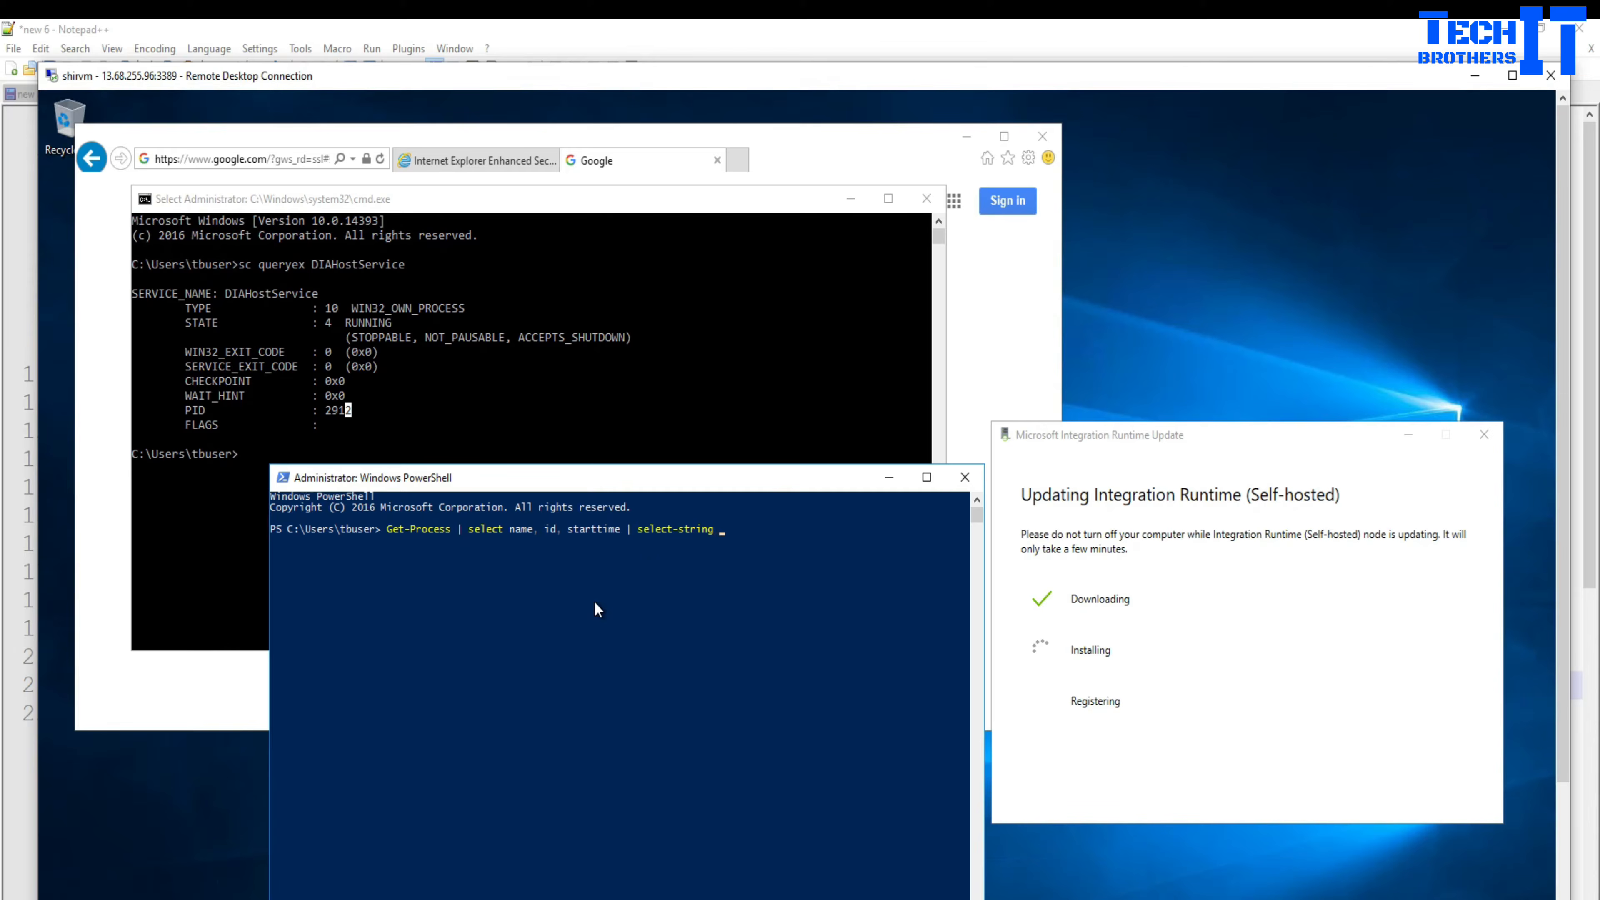
pyautogui.write('2912')
pyautogui.press('Return')
pyautogui.click(477, 585)
pyautogui.click(602, 565)
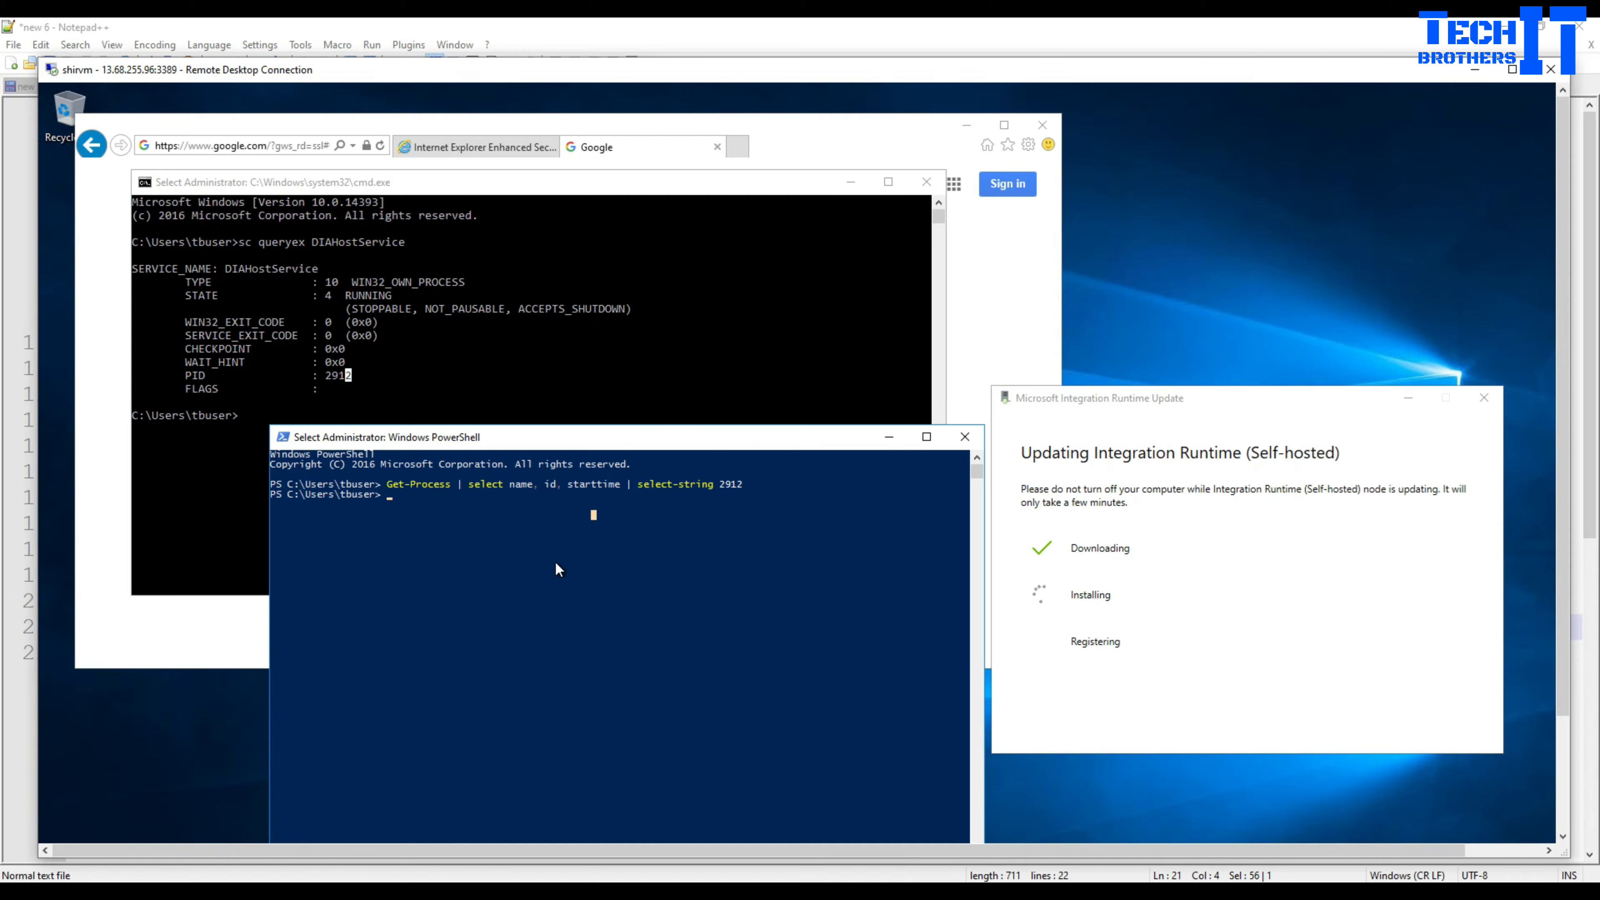
pyautogui.press('Escape')
pyautogui.press('Up')
pyautogui.press('Return')
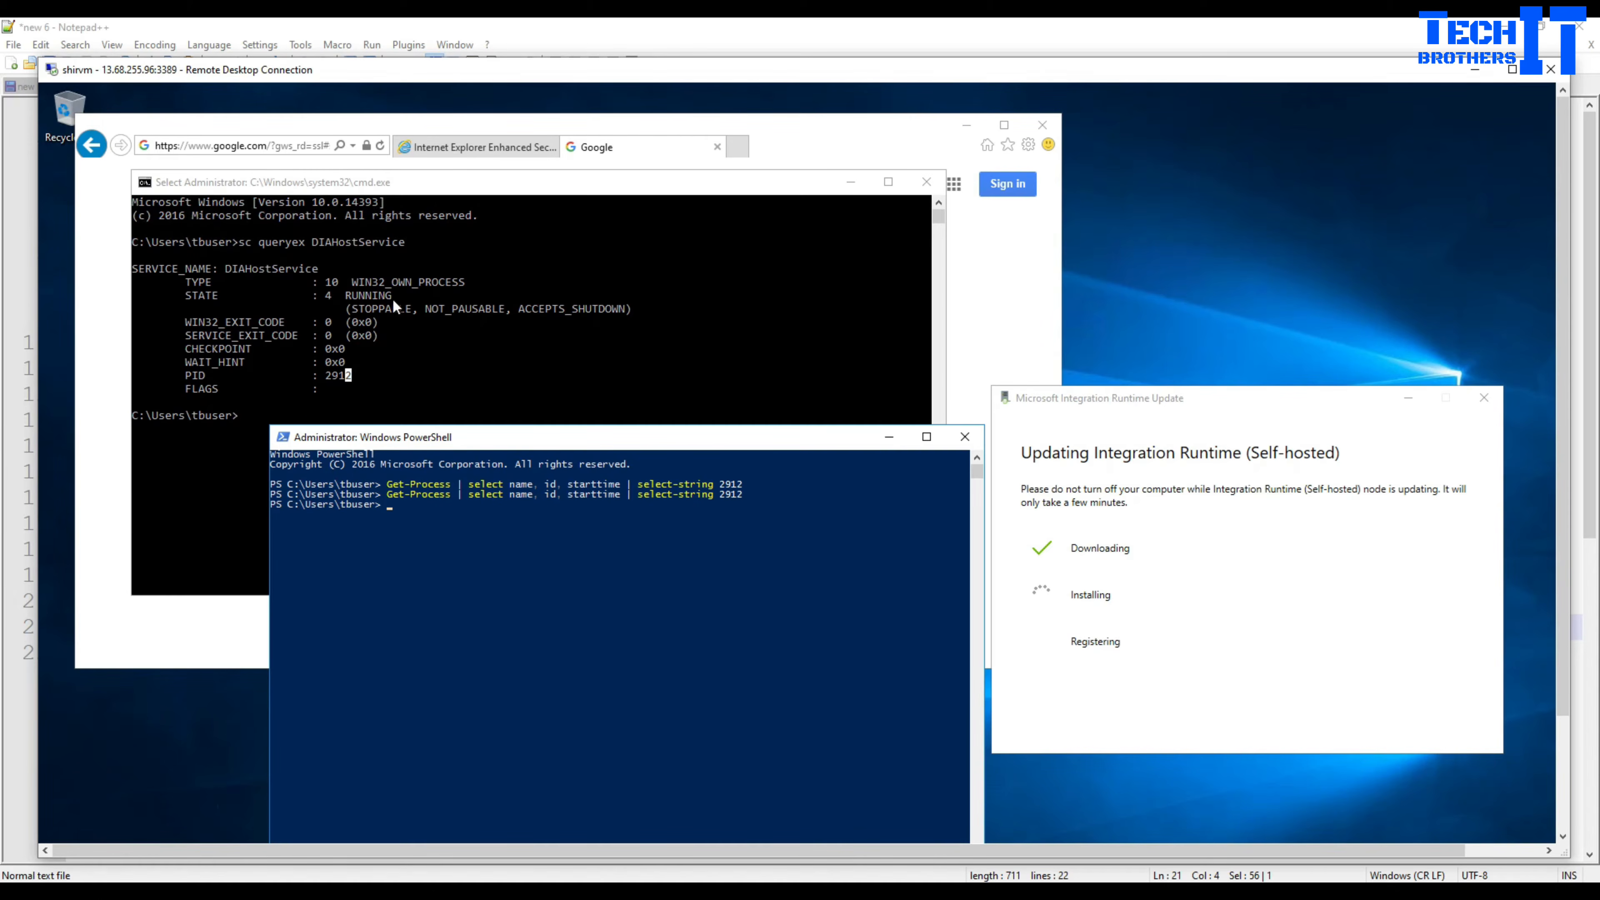
# Check the DIAHostService state in the command prompt, and move the PowerShell window lower to uncover the output.
pyautogui.click(368, 295)
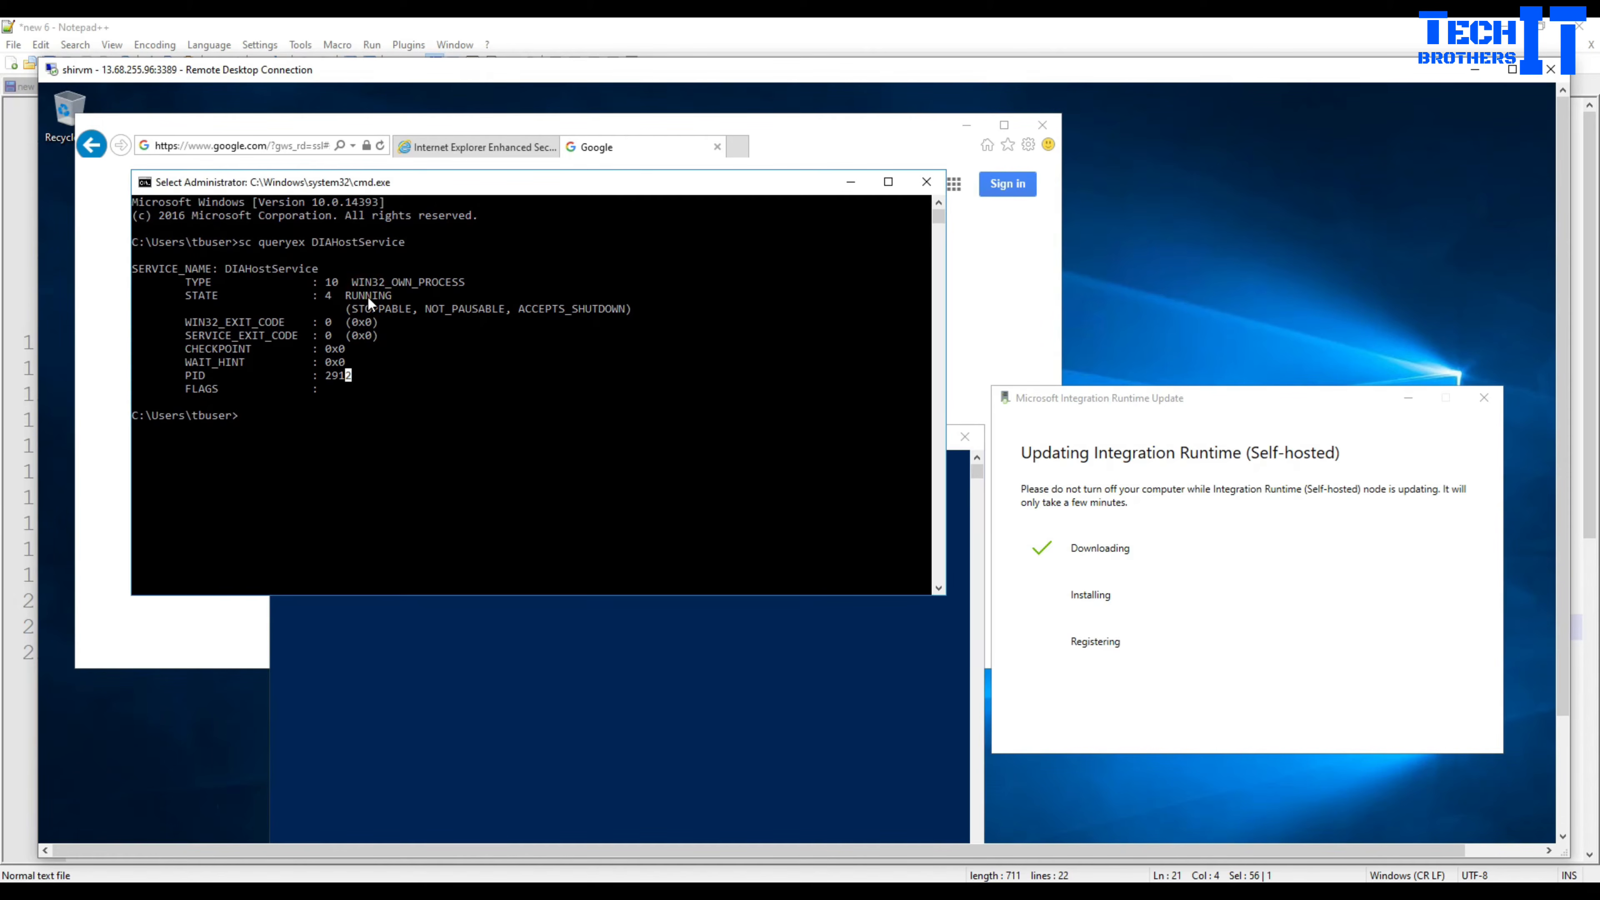
pyautogui.click(483, 626)
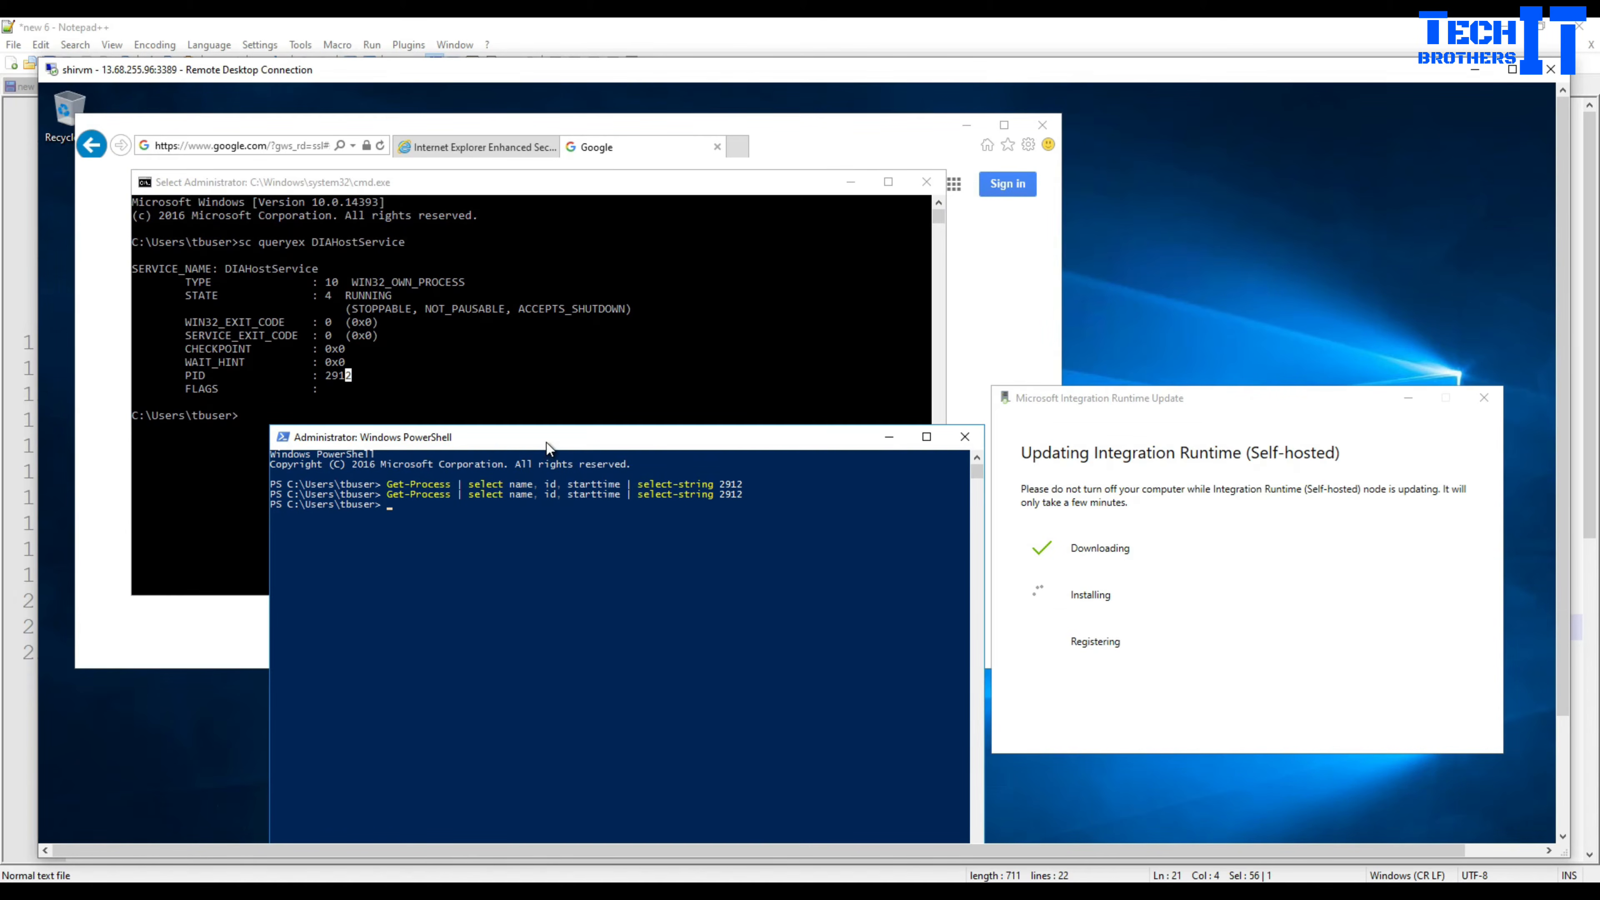
pyautogui.moveTo(547, 442); pyautogui.dragTo(517, 476)
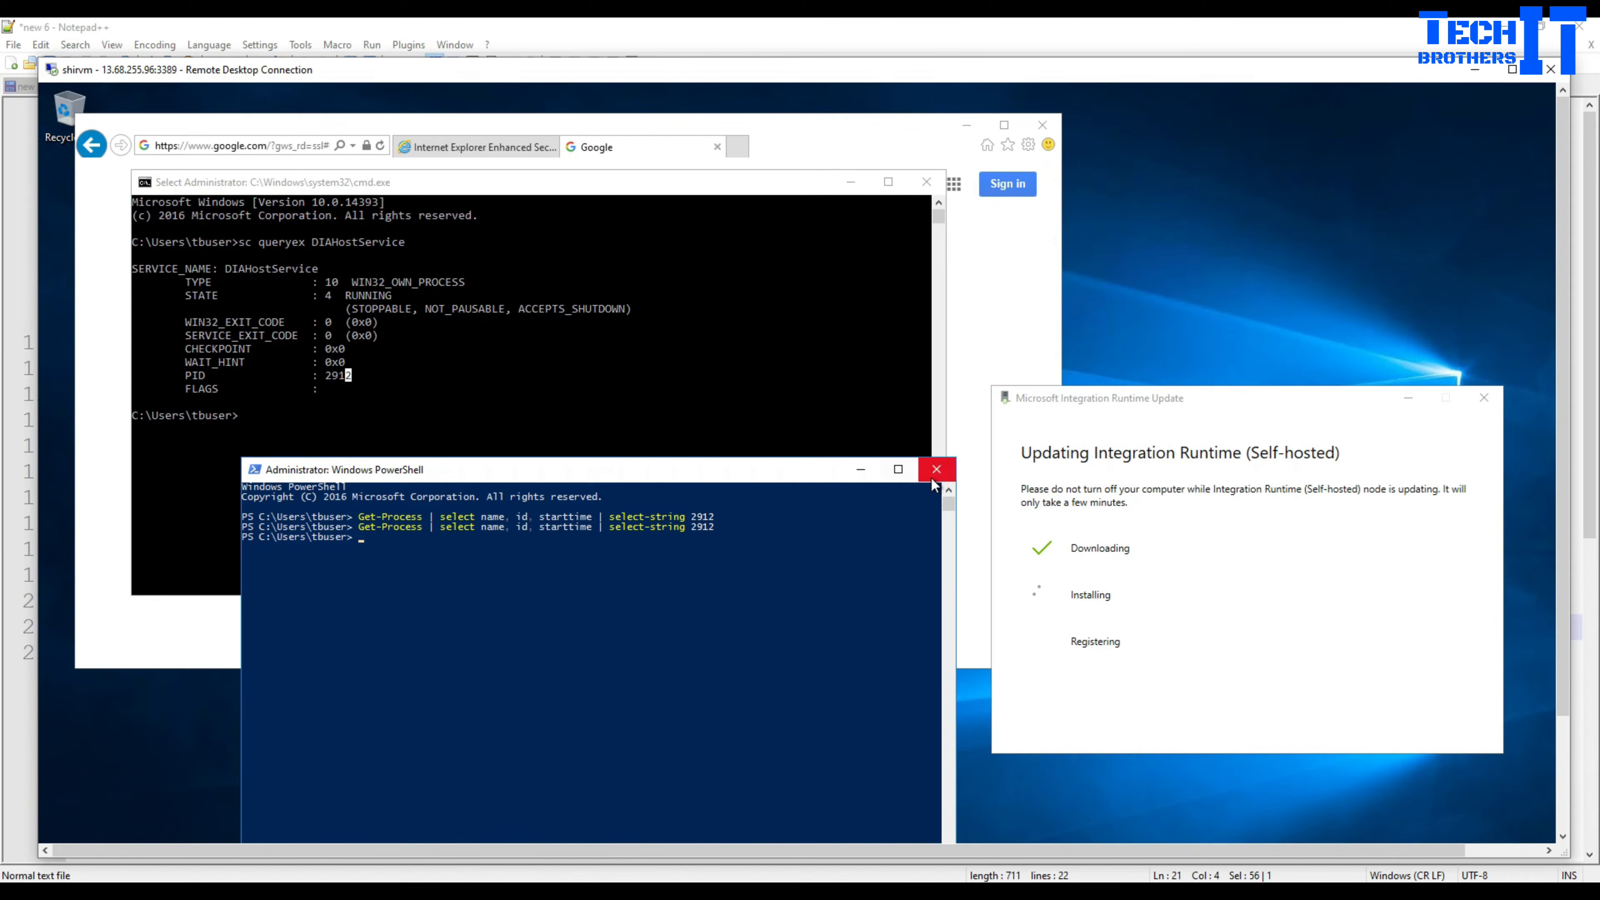
pyautogui.moveTo(815, 477)
pyautogui.mouseDown()
pyautogui.moveTo(807, 580)
pyautogui.moveTo(793, 490)
pyautogui.mouseUp()
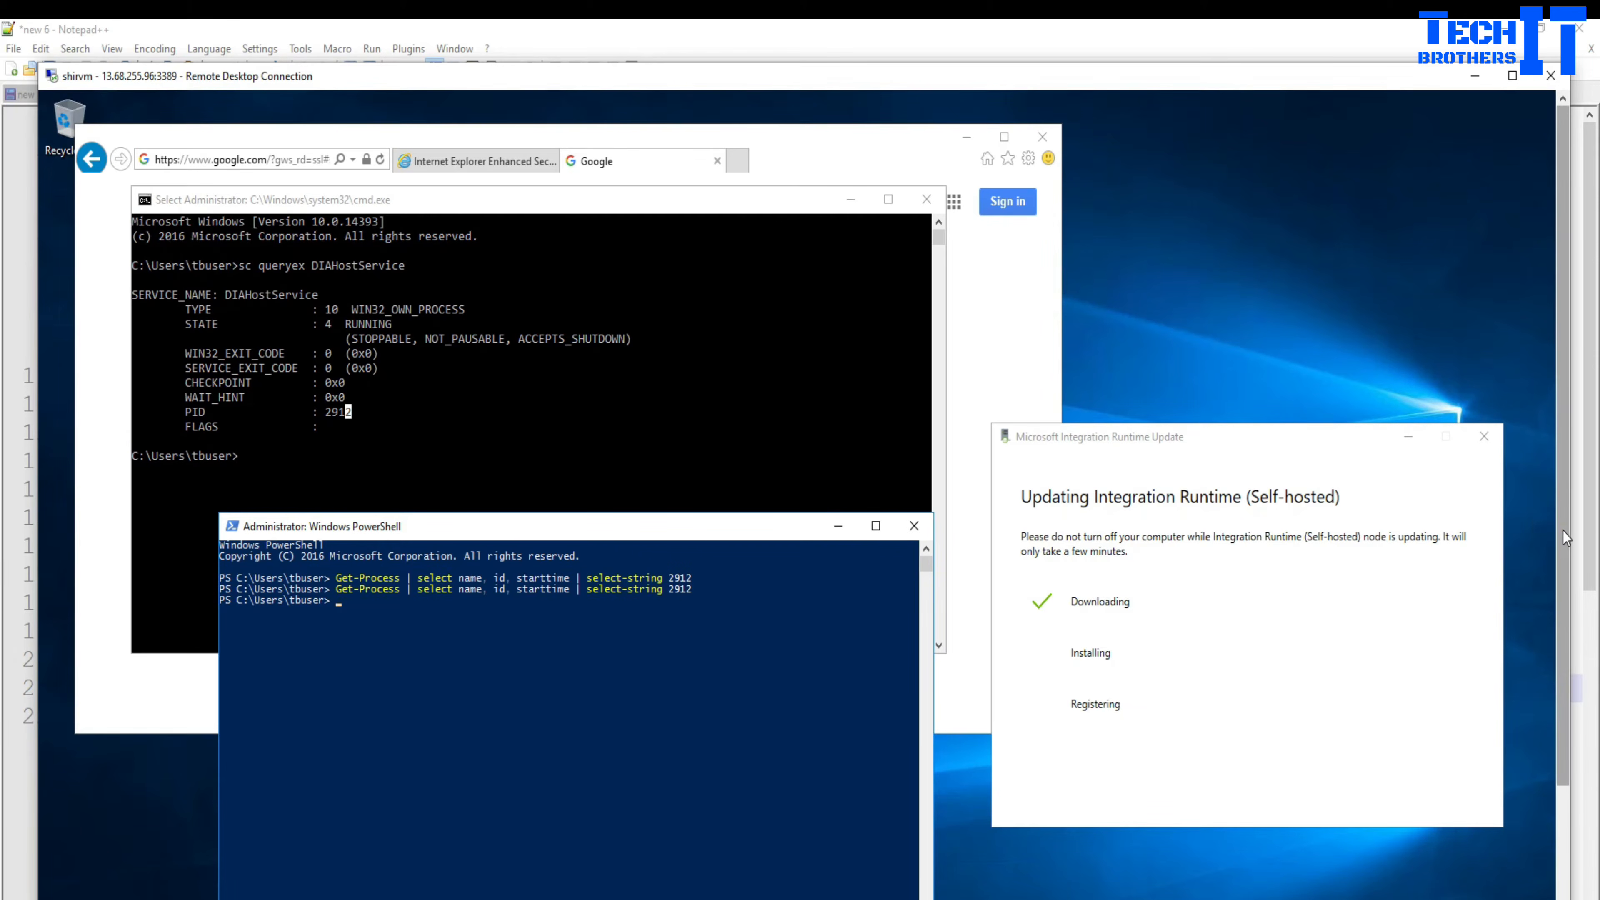
# Search Windows for "event", open Event Viewer, and move its window away from the runtime update window.
pyautogui.moveTo(1562, 485); pyautogui.dragTo(1575, 661)
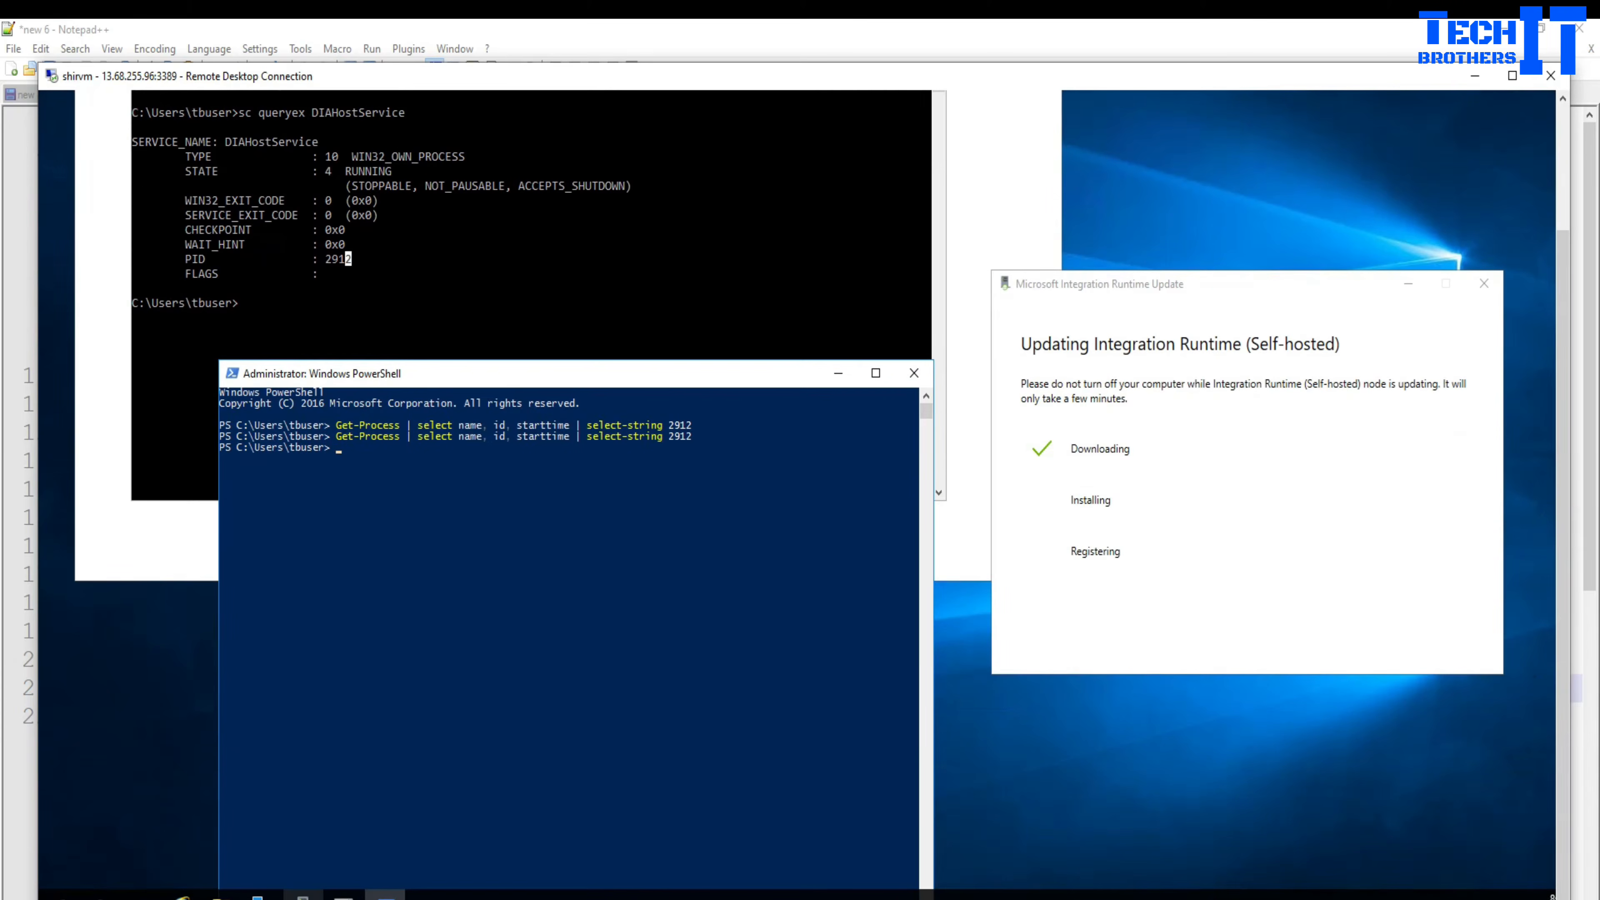
pyautogui.rightClick(59, 895)
pyautogui.click(140, 782)
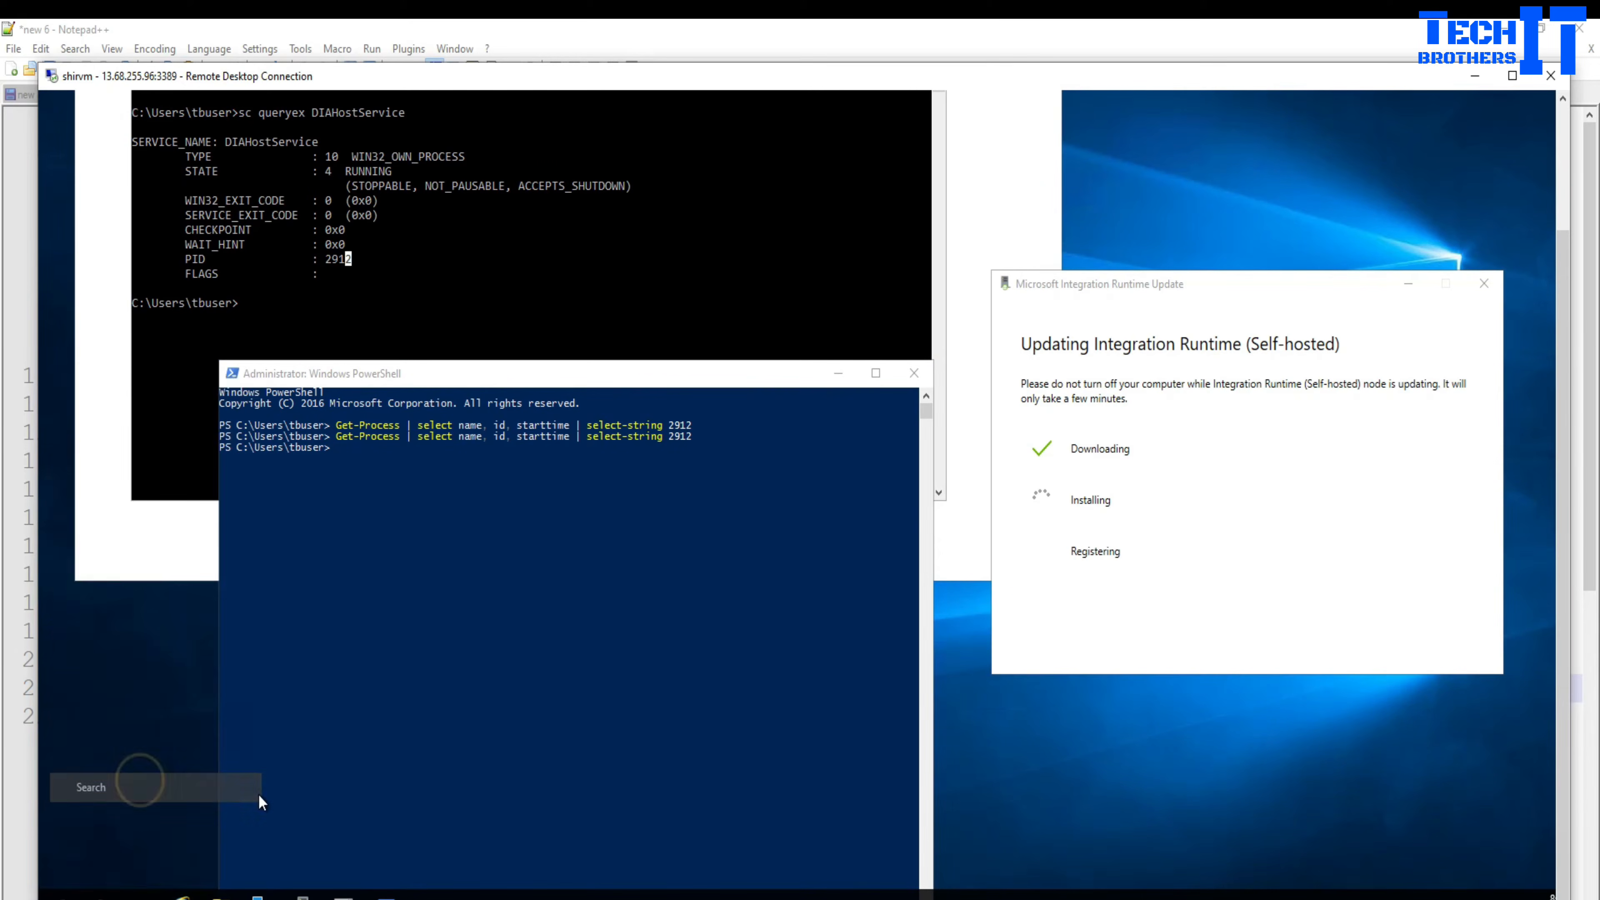
pyautogui.write('event')
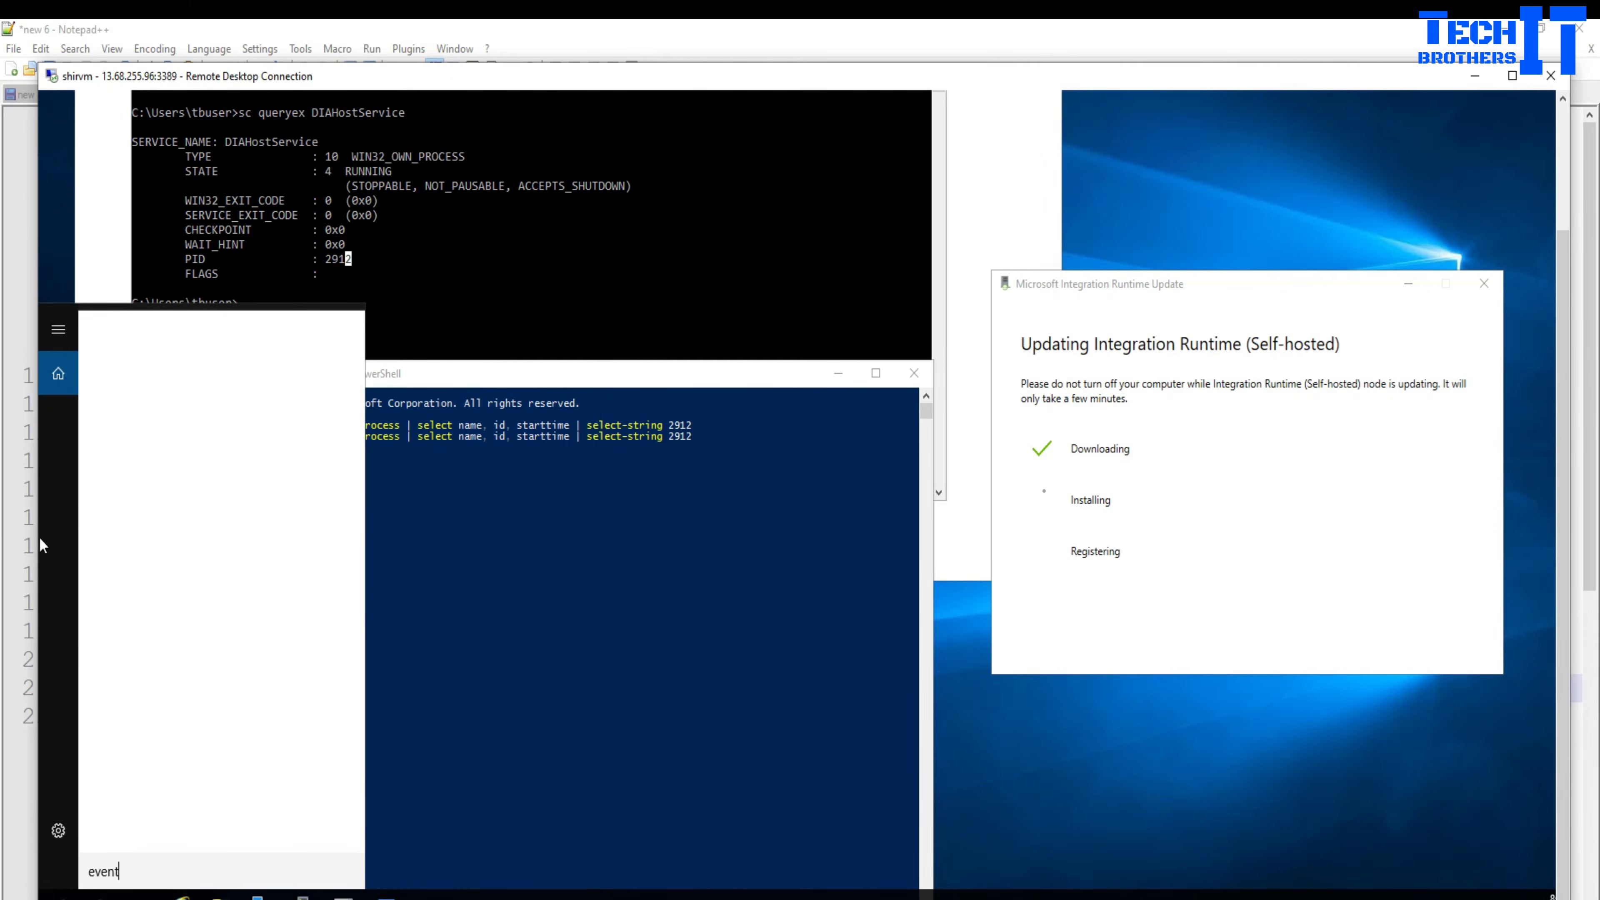
pyautogui.click(203, 377)
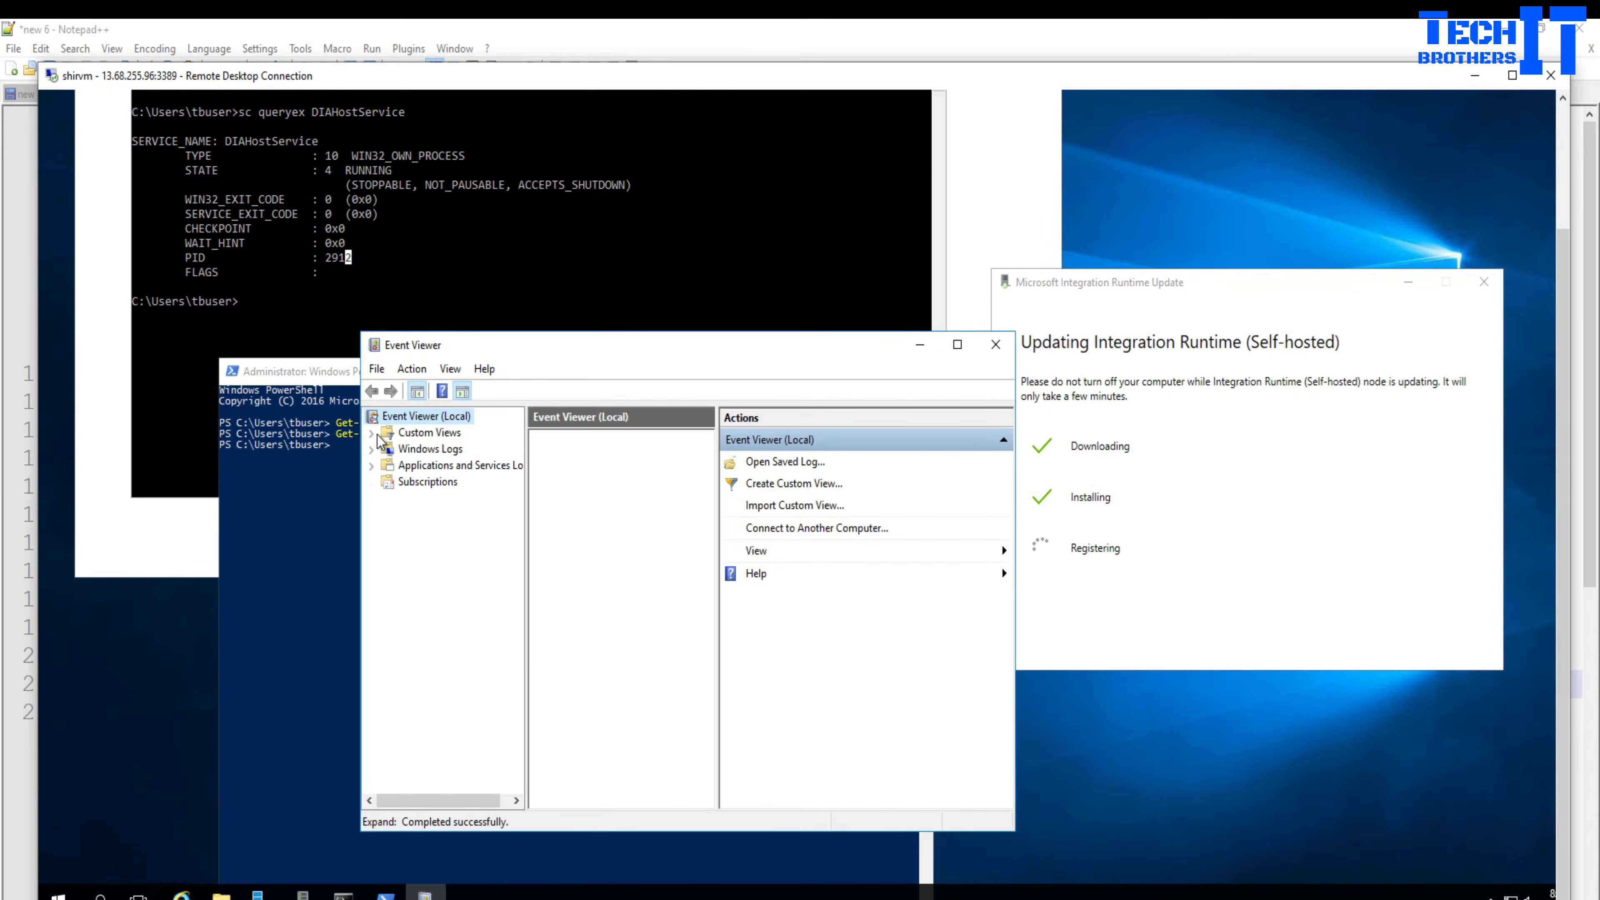
pyautogui.moveTo(507, 348); pyautogui.dragTo(348, 250)
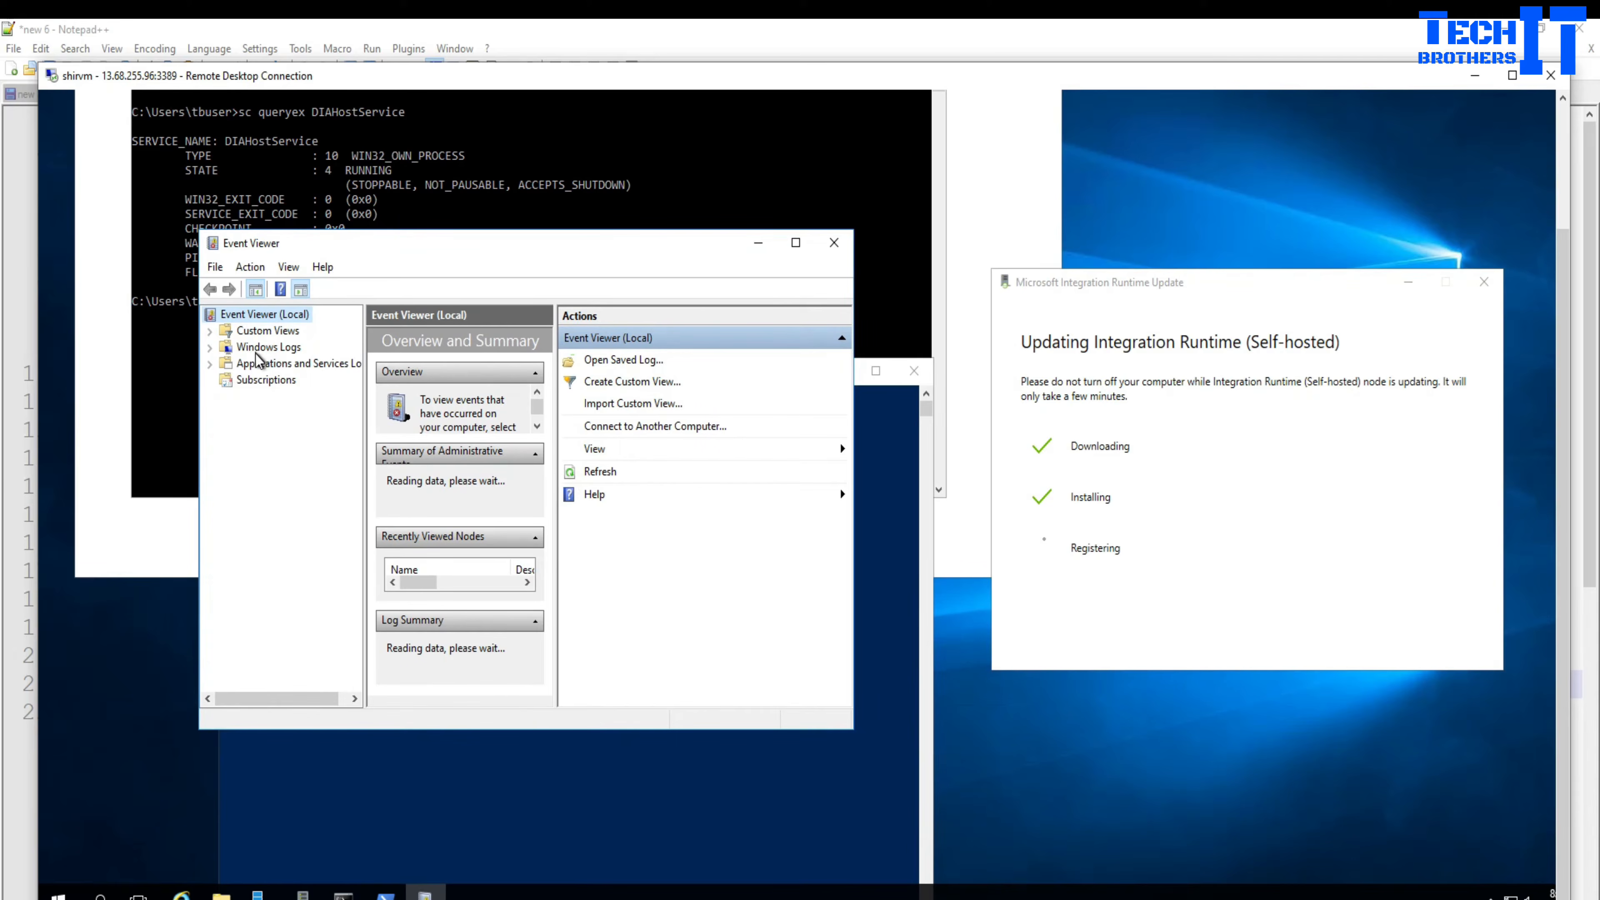
# Expand Custom Views and Windows Logs, open the System log, and try to enlarge the Event Viewer window.
pyautogui.click(210, 330)
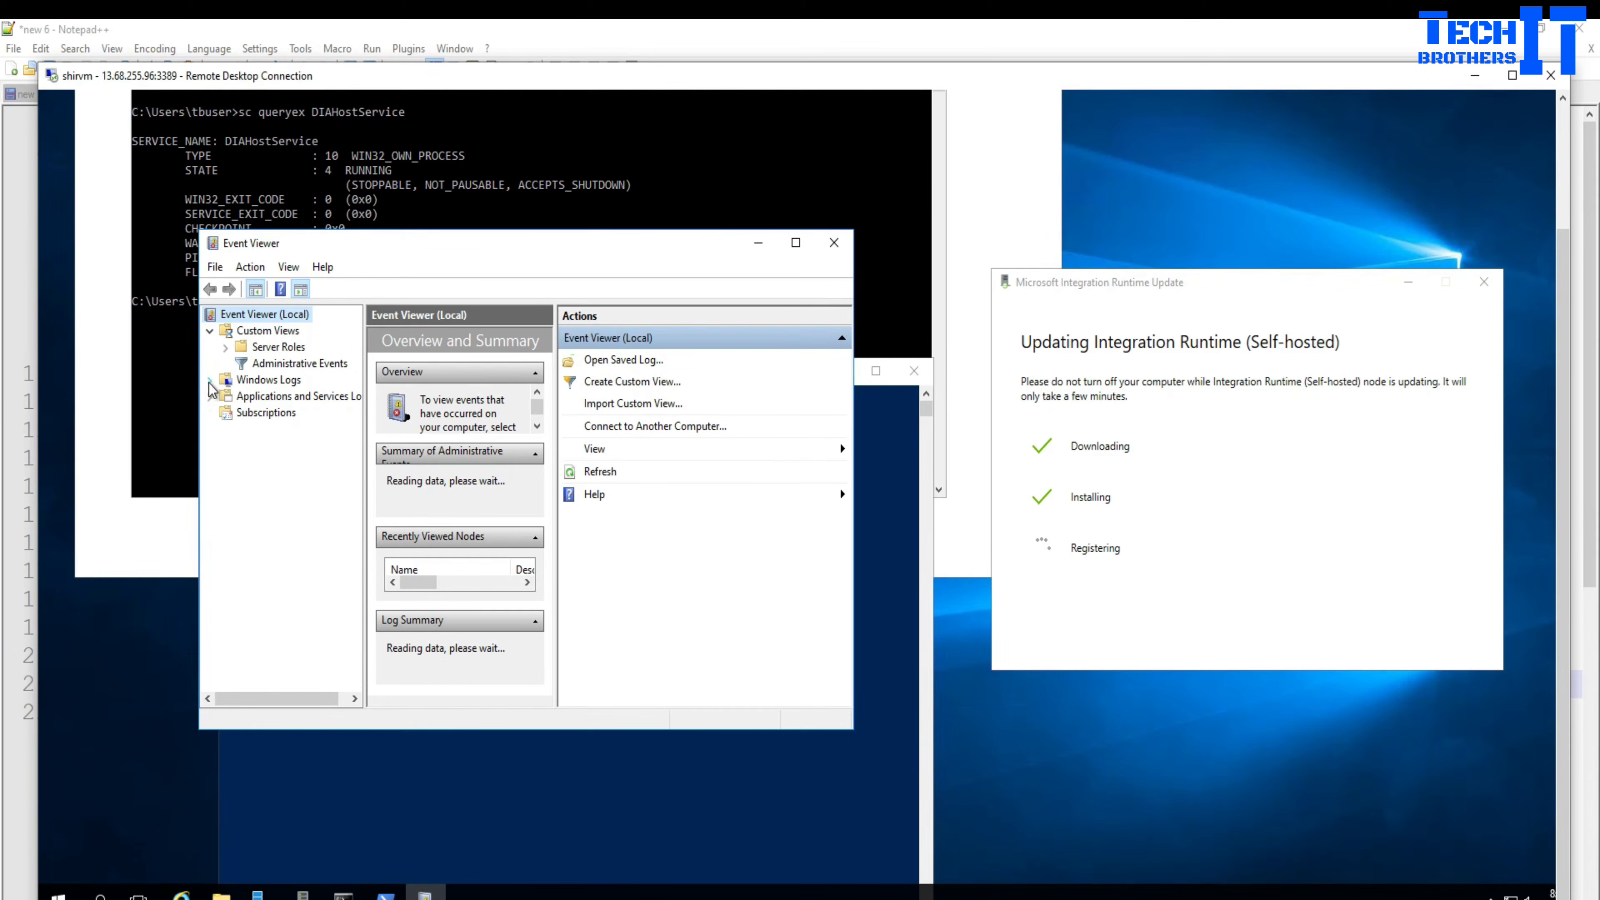
pyautogui.click(209, 380)
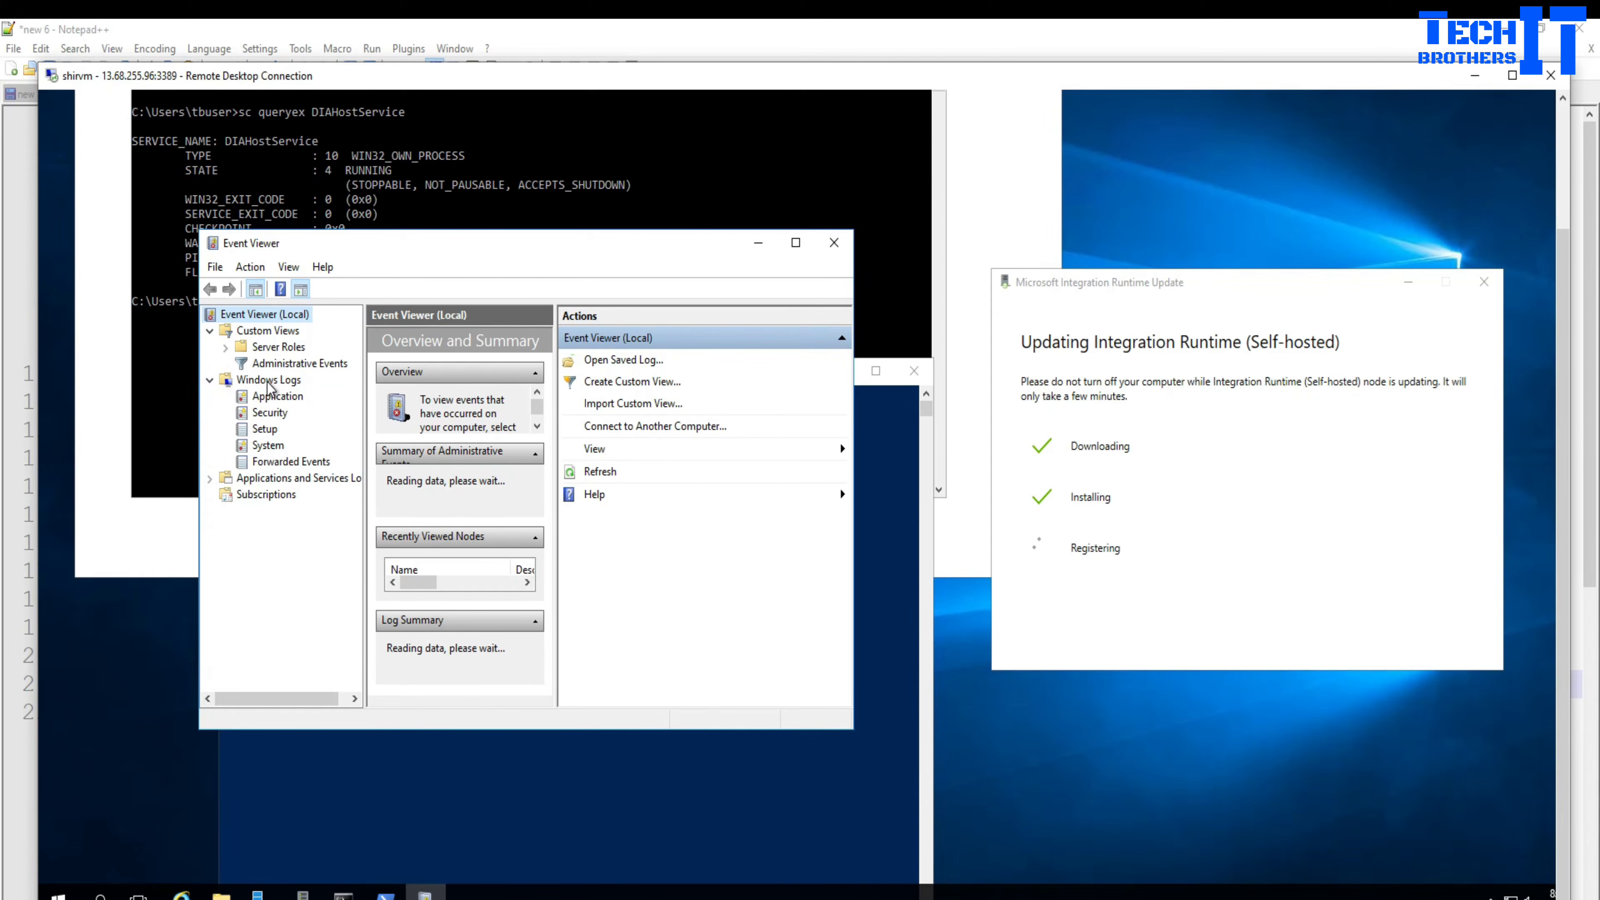
pyautogui.click(269, 447)
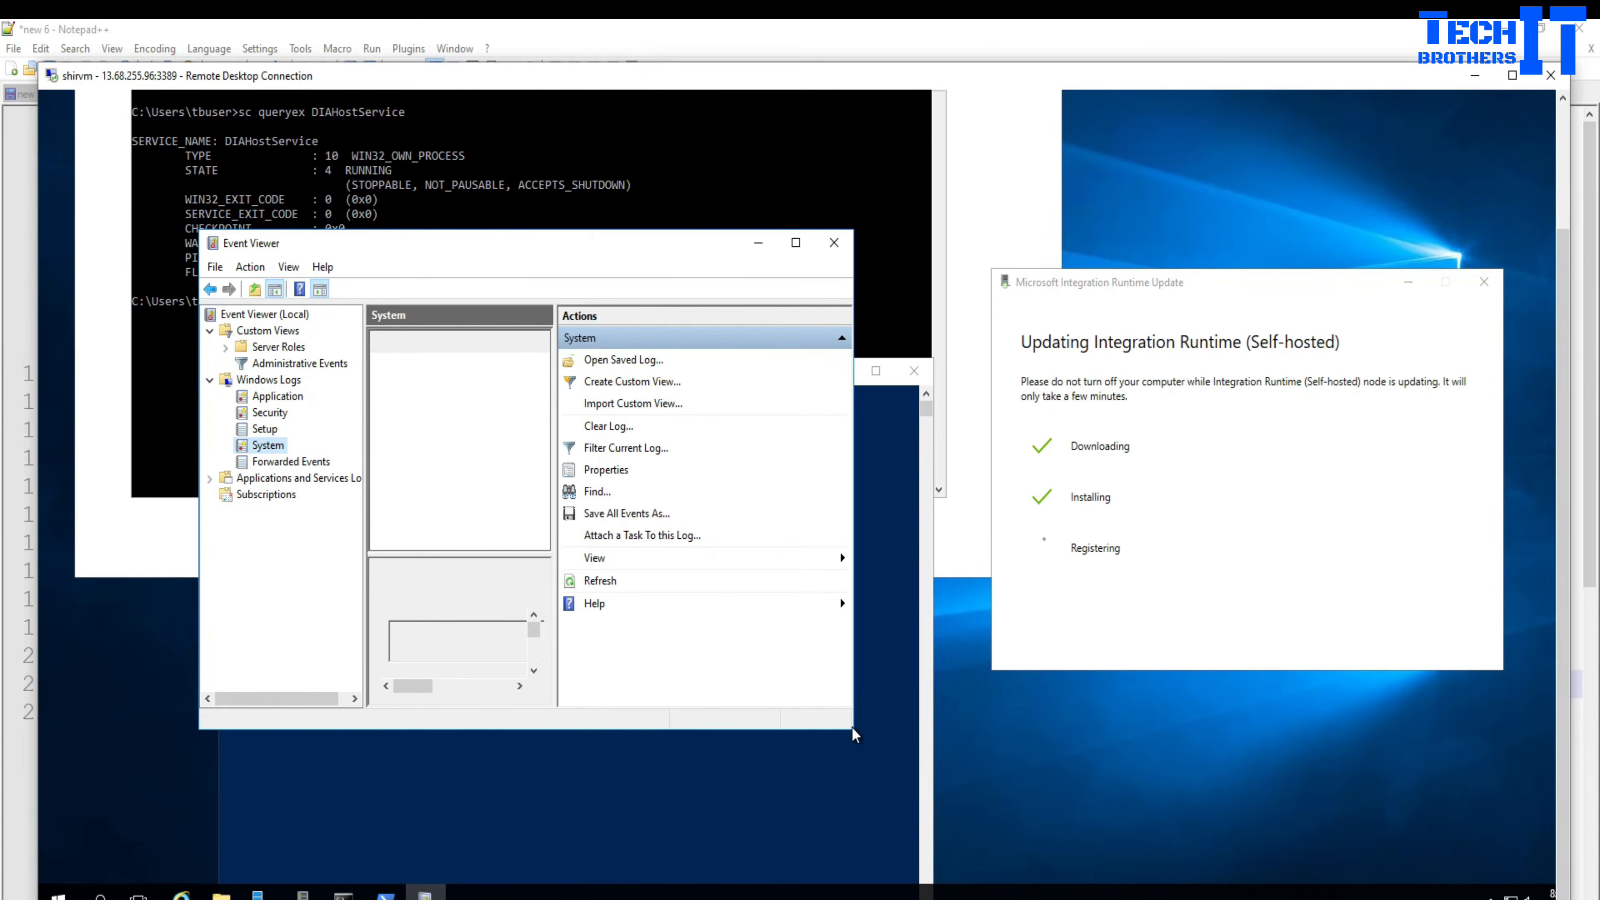
pyautogui.moveTo(854, 731); pyautogui.dragTo(1088, 855)
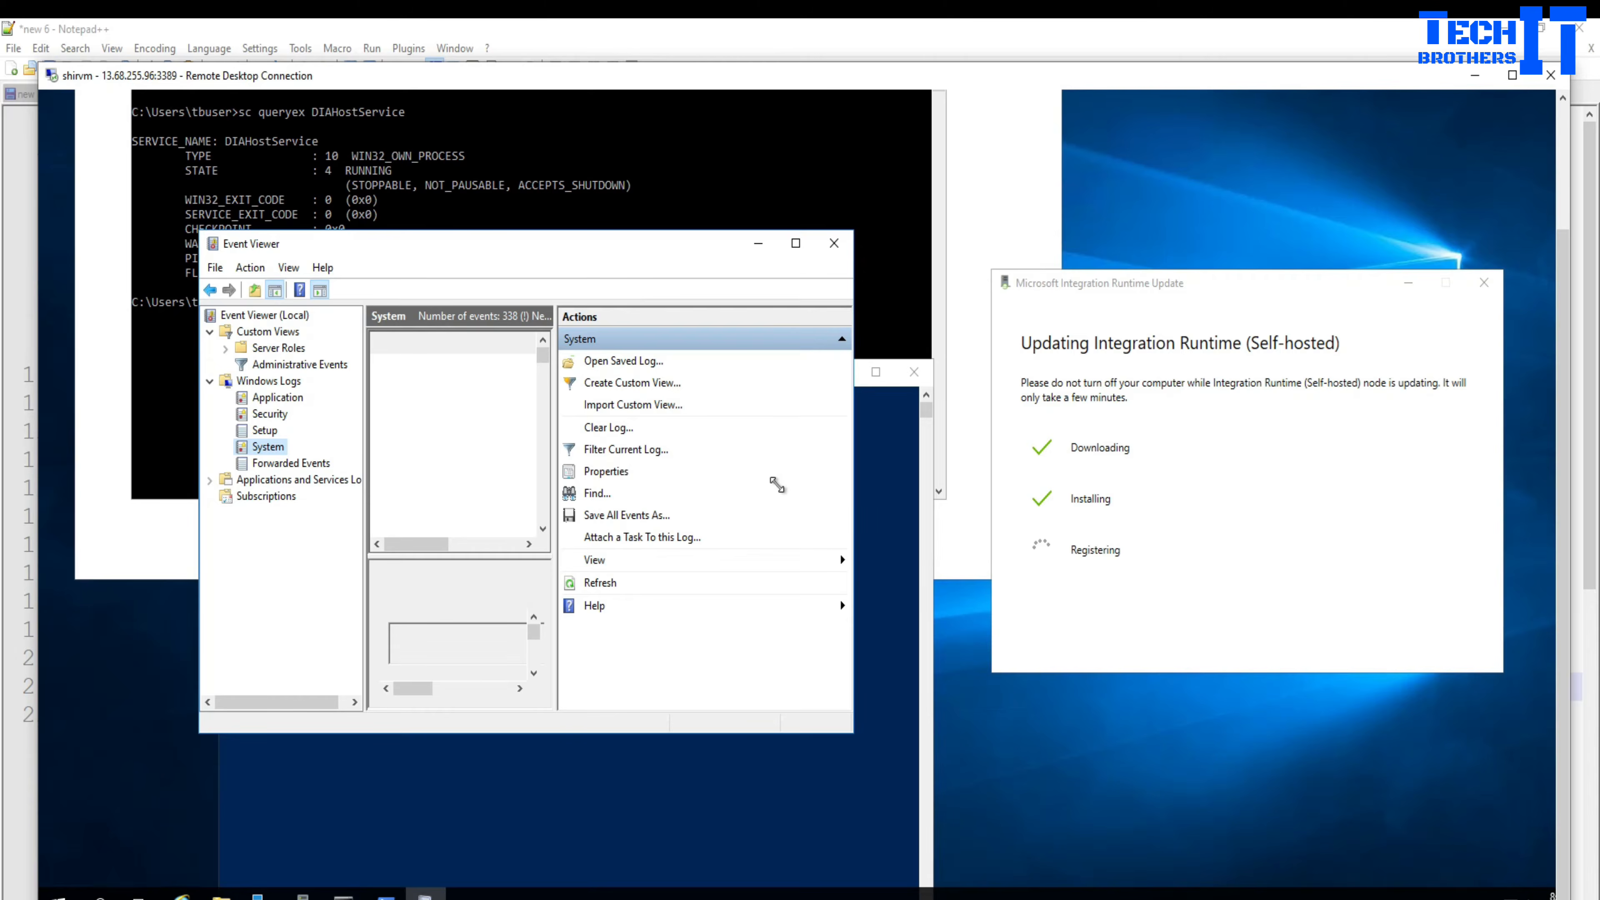
# Look over the command prompt and PowerShell windows, and return to Event Viewer.
pyautogui.click(487, 184)
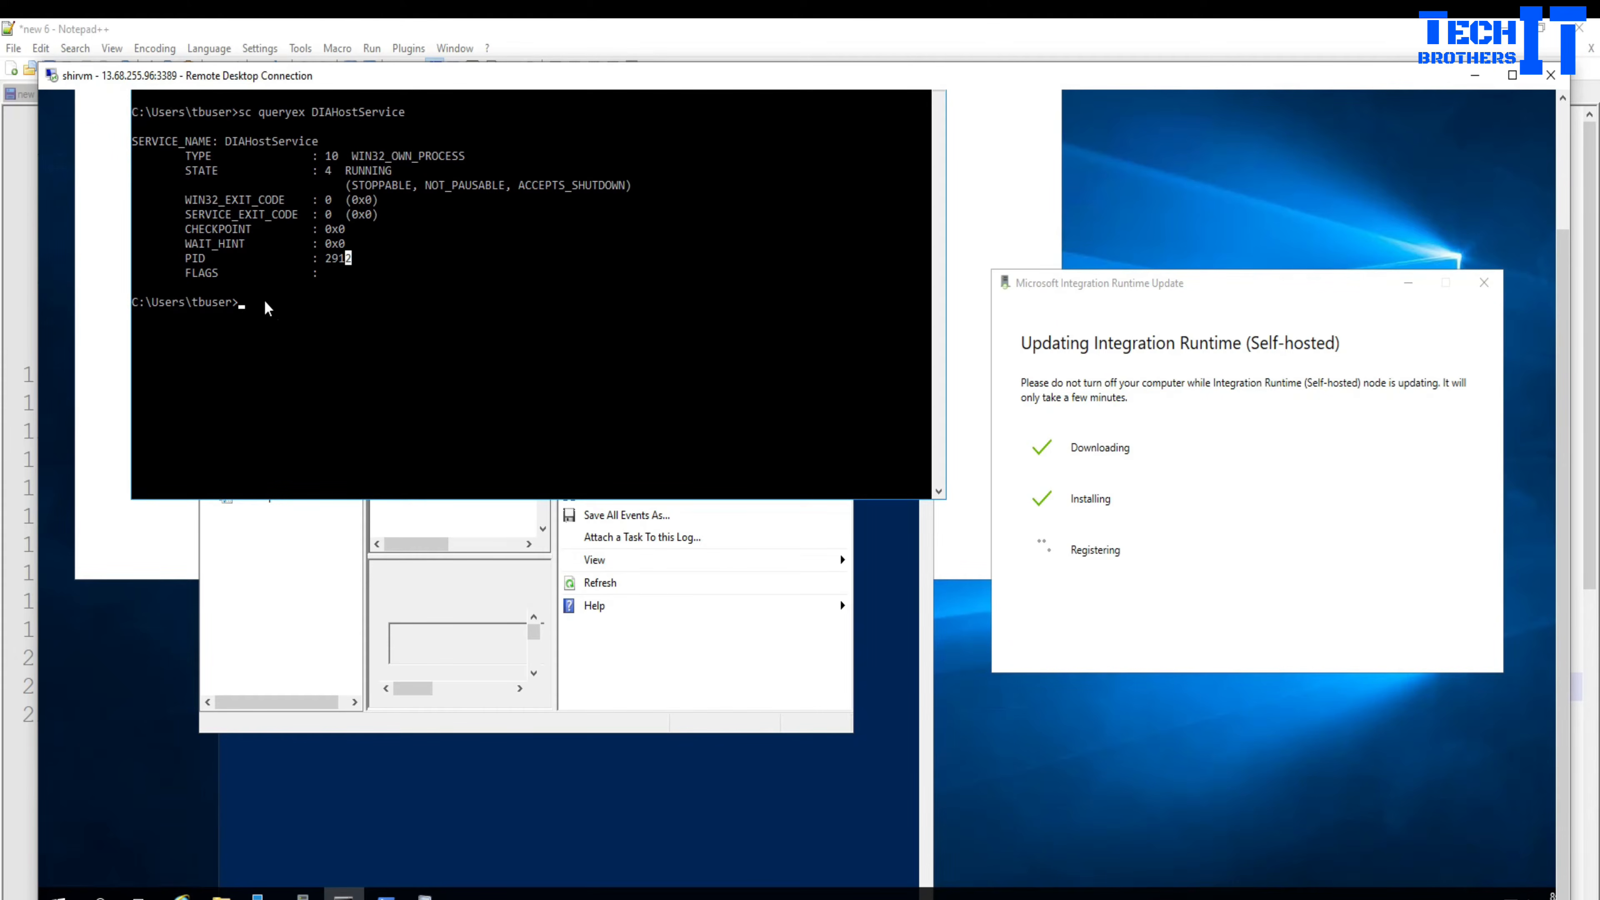
pyautogui.click(579, 797)
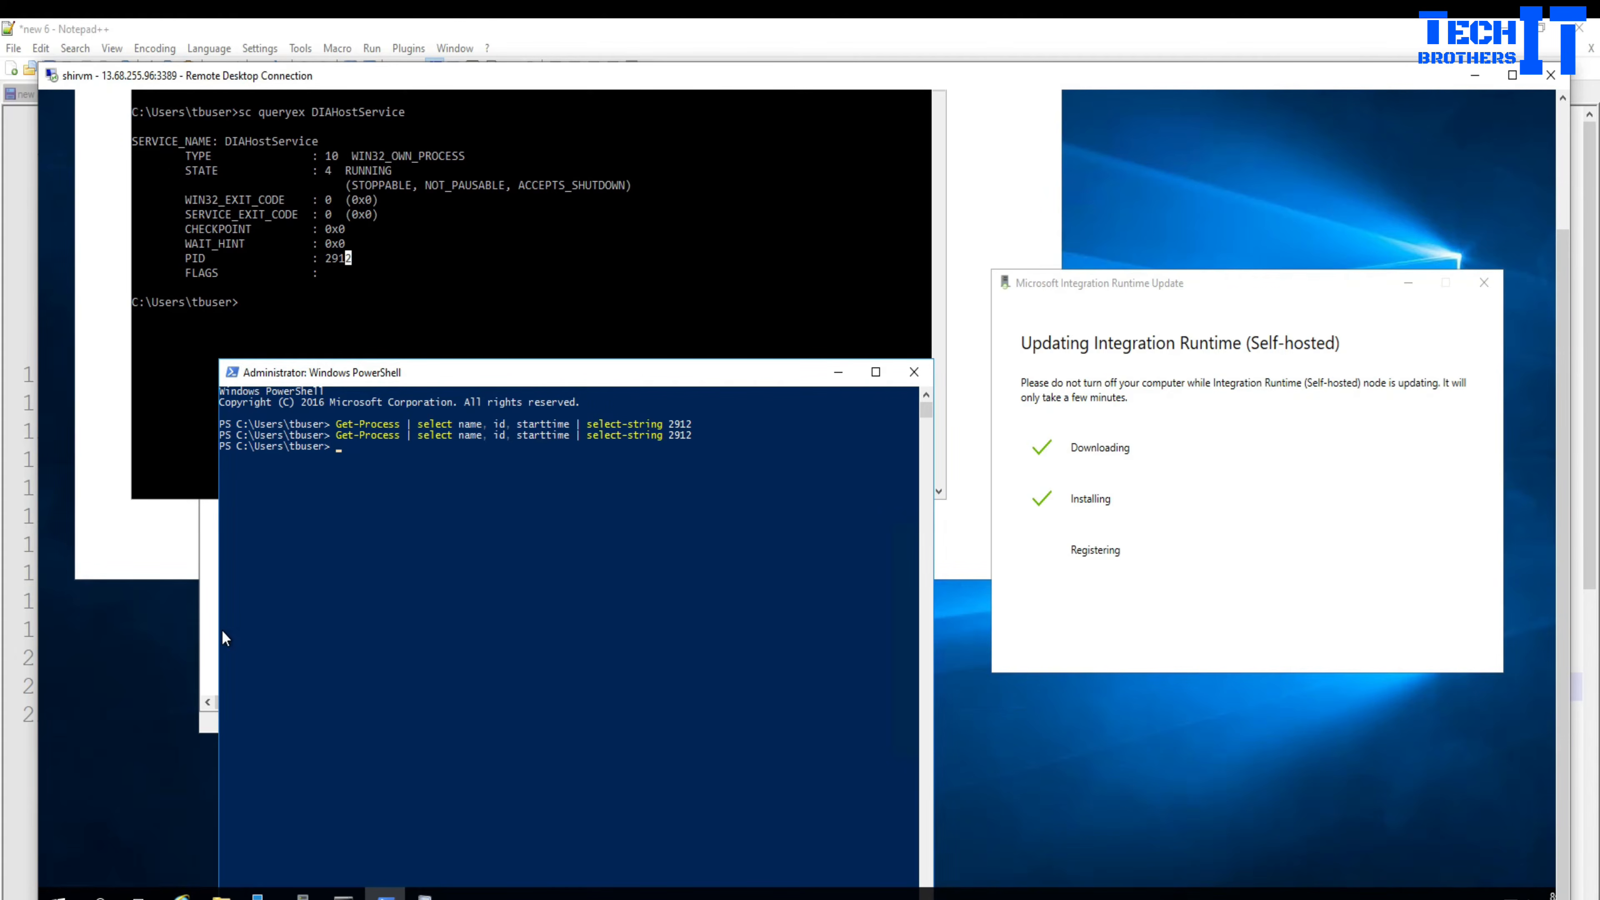
pyautogui.click(208, 636)
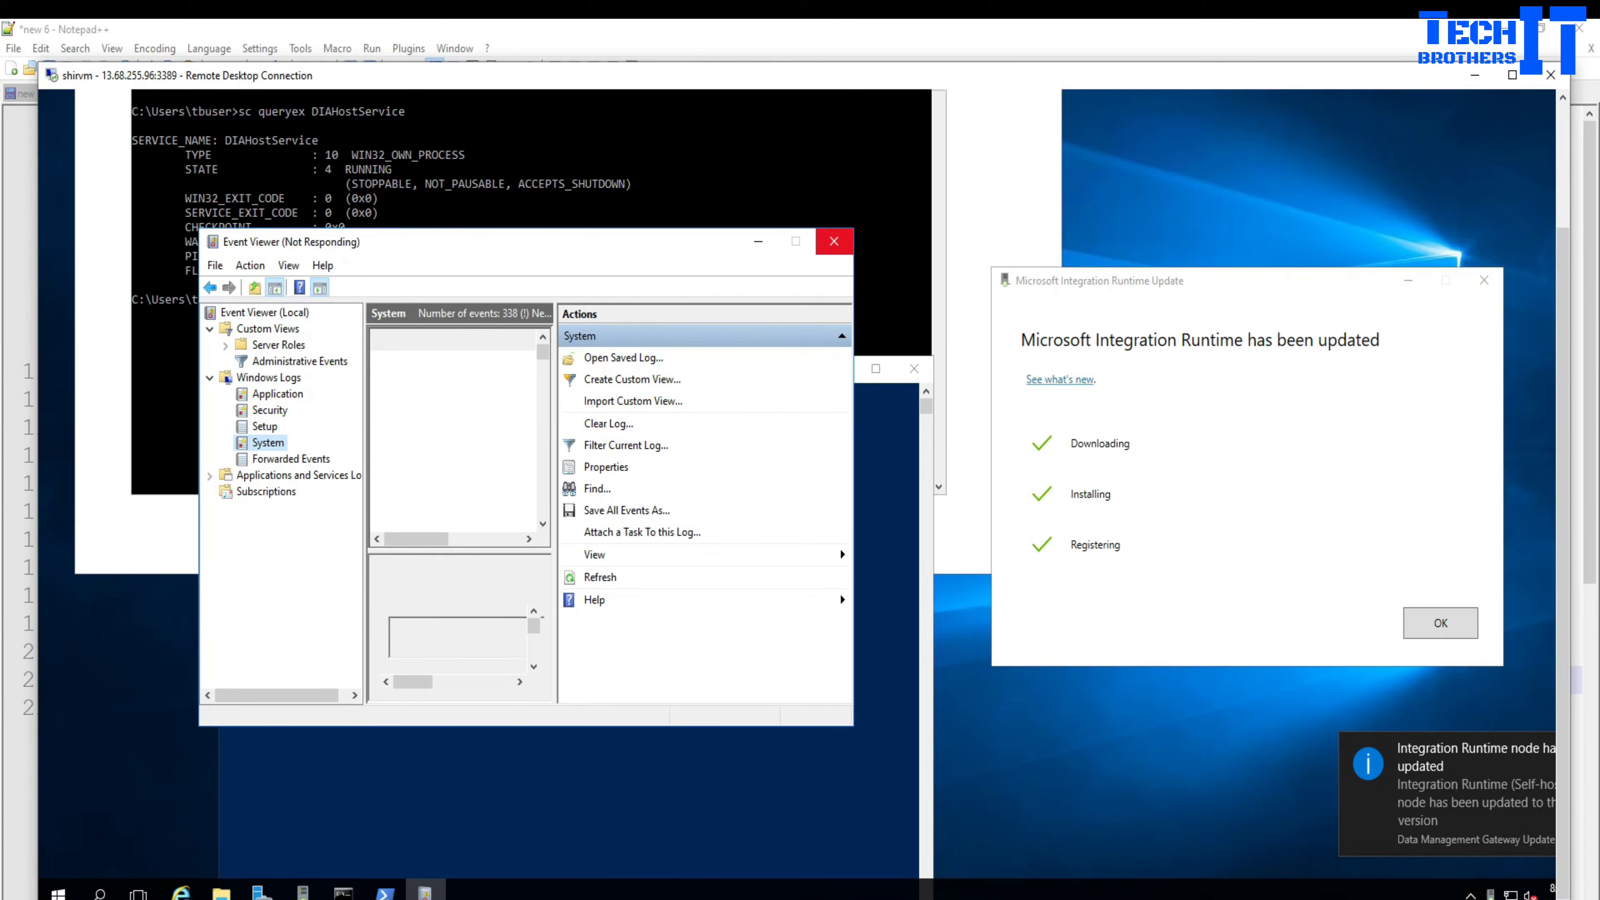
# Dismiss the runtime update dialog, and check the update status in Integration Runtime Configuration Manager before minimizing it.
pyautogui.hscroll(2, 798, 494)
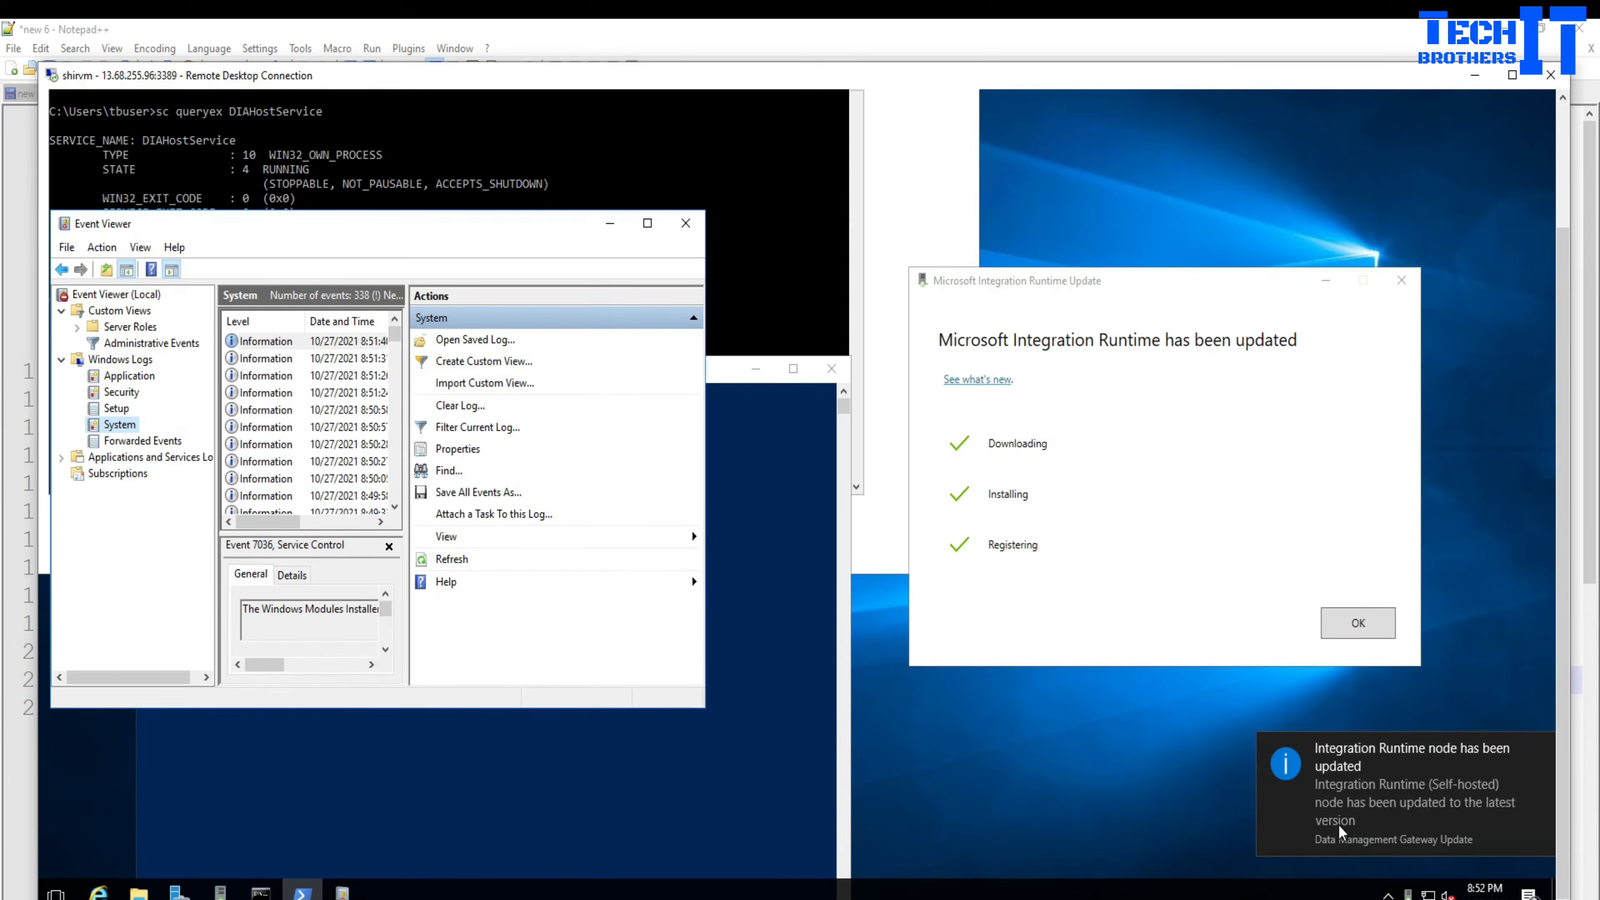
pyautogui.click(1346, 629)
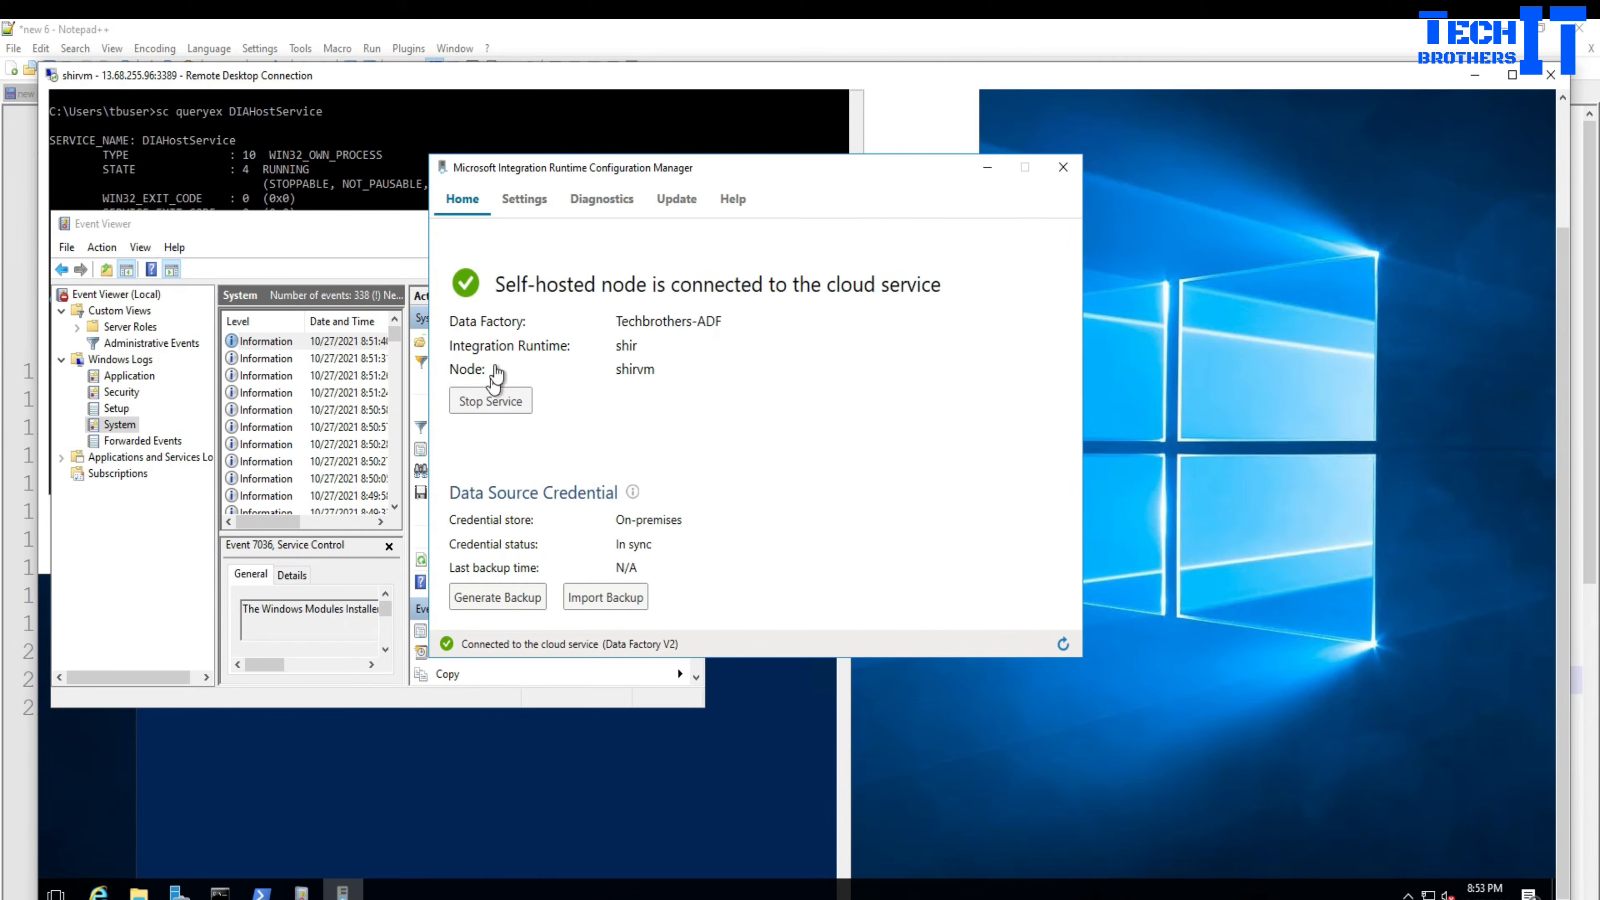
pyautogui.click(666, 202)
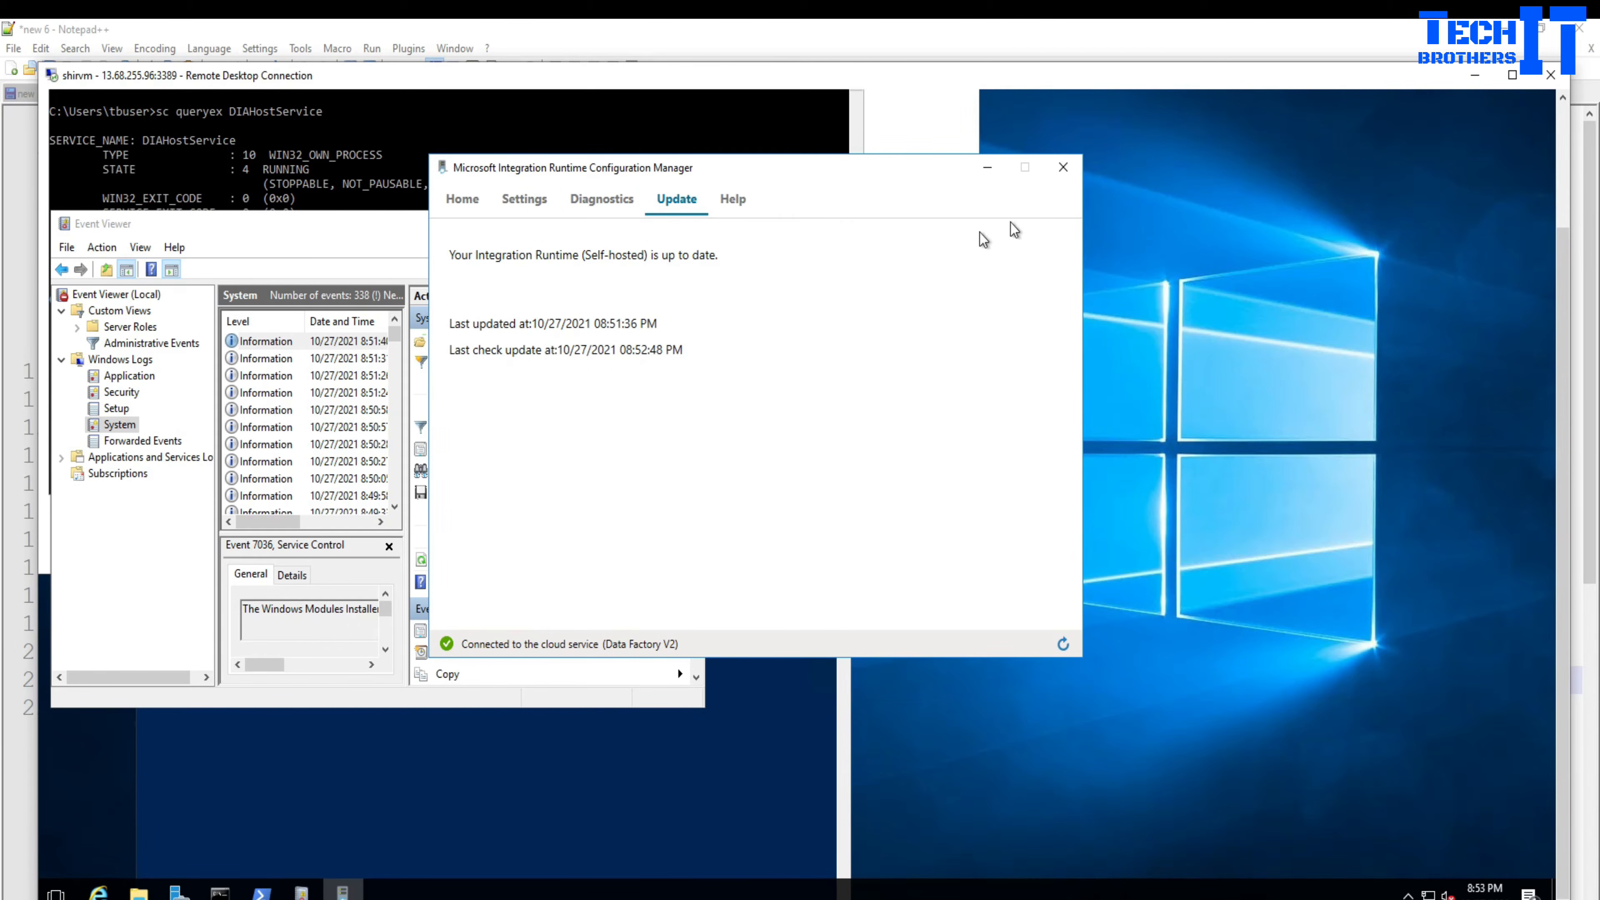
pyautogui.click(987, 168)
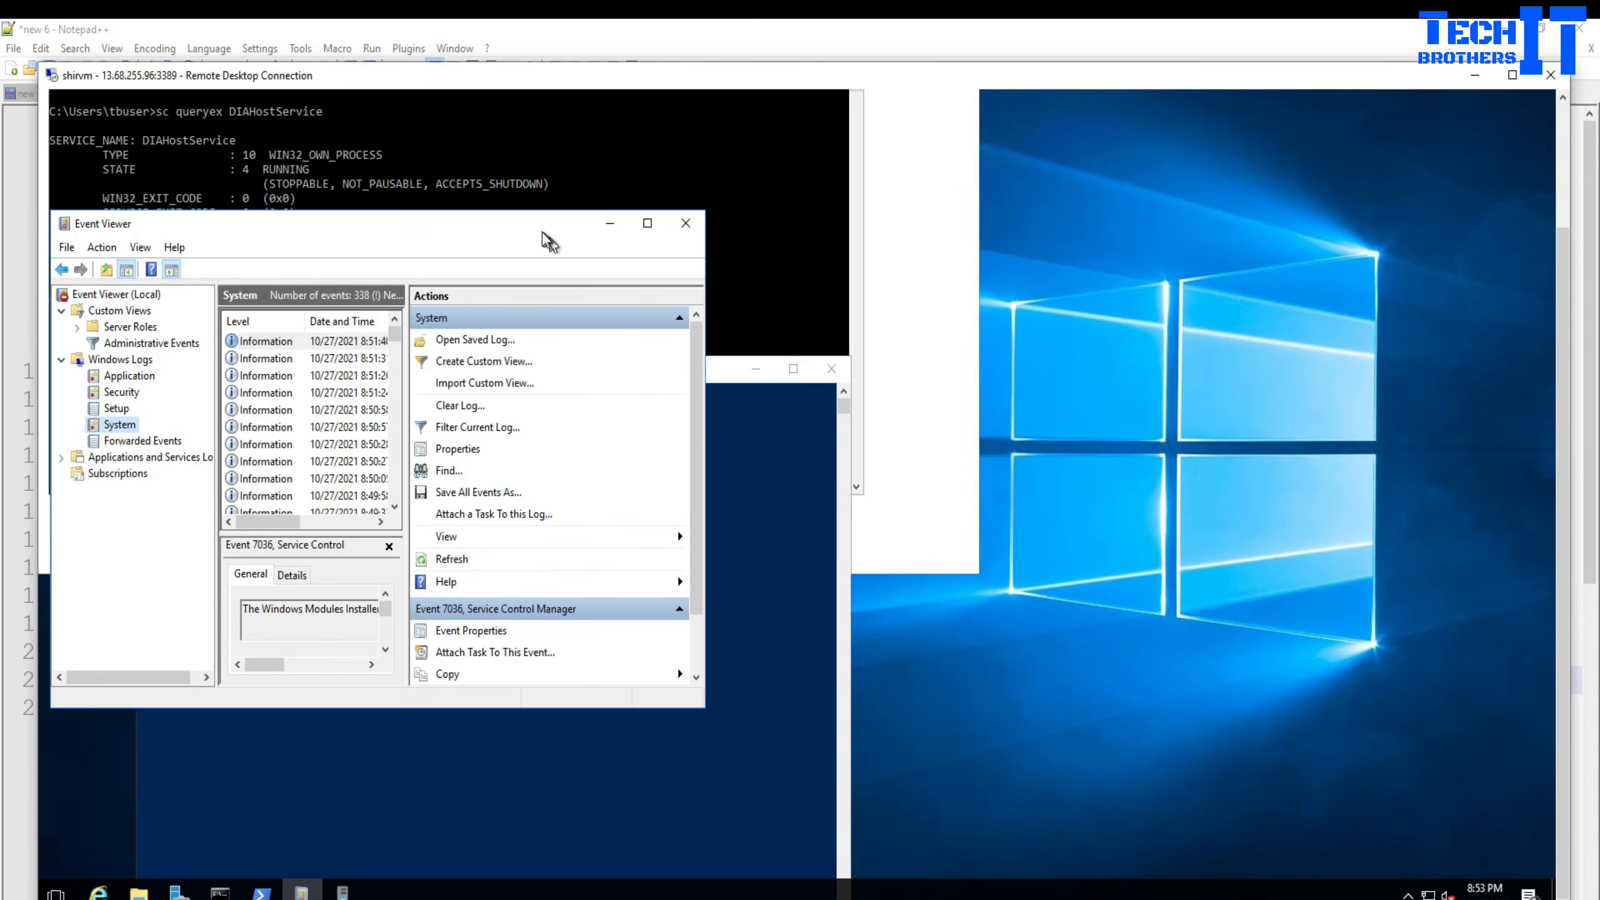
# Move Event Viewer clear of the consoles and rerun sc queryex DIAHostService in the command prompt to get the service's current PID.
pyautogui.moveTo(546, 239); pyautogui.dragTo(1260, 285)
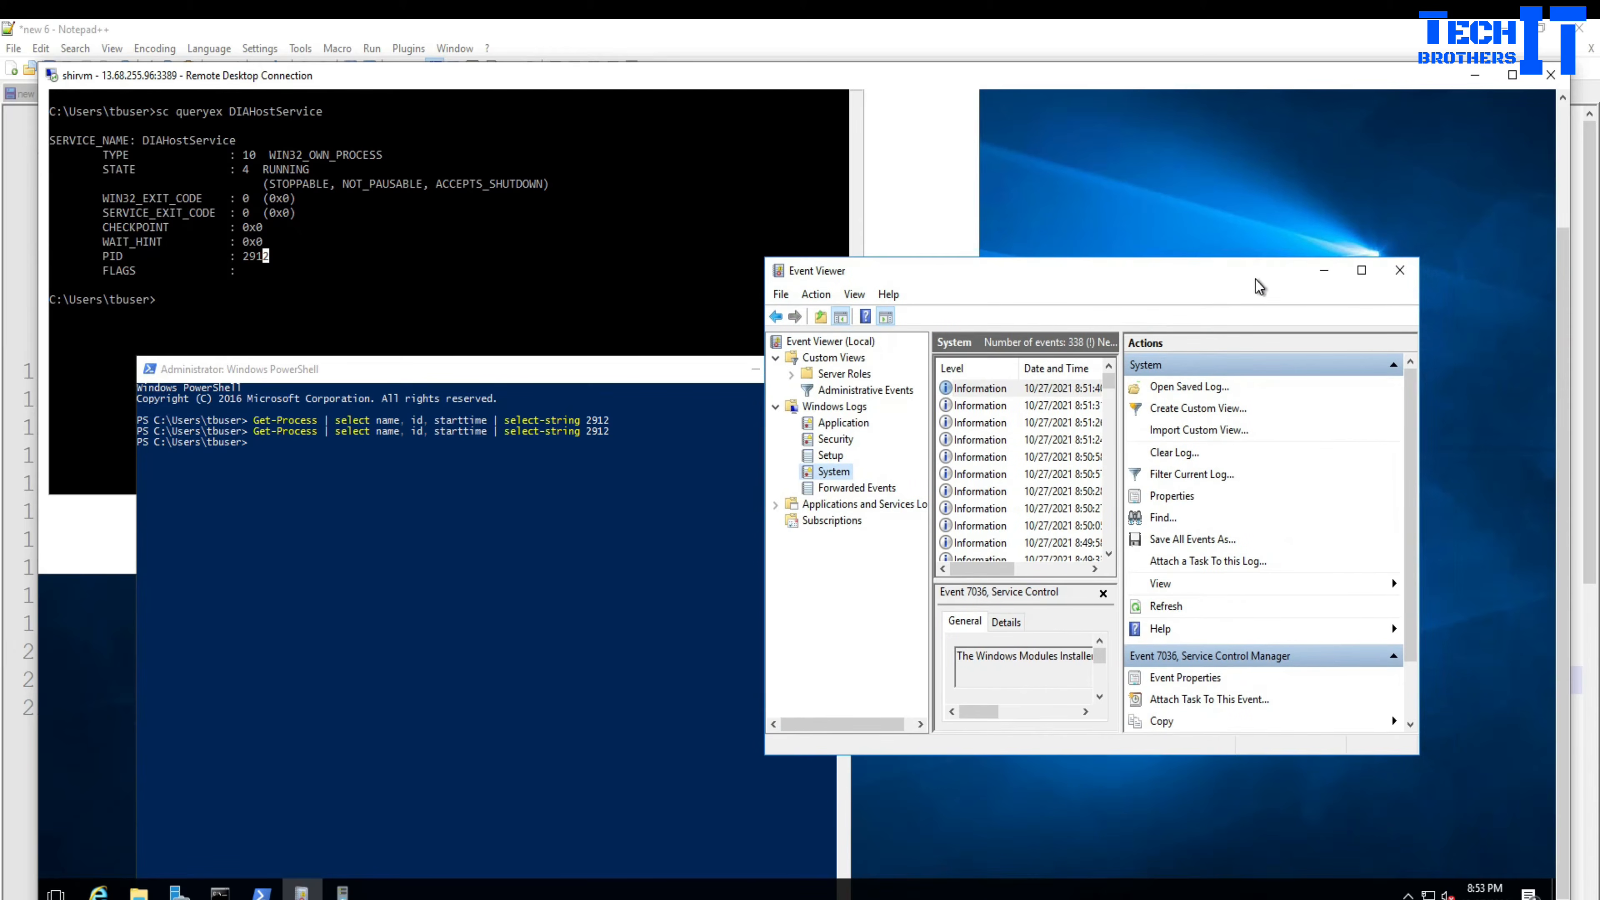
pyautogui.click(466, 290)
pyautogui.press('Up')
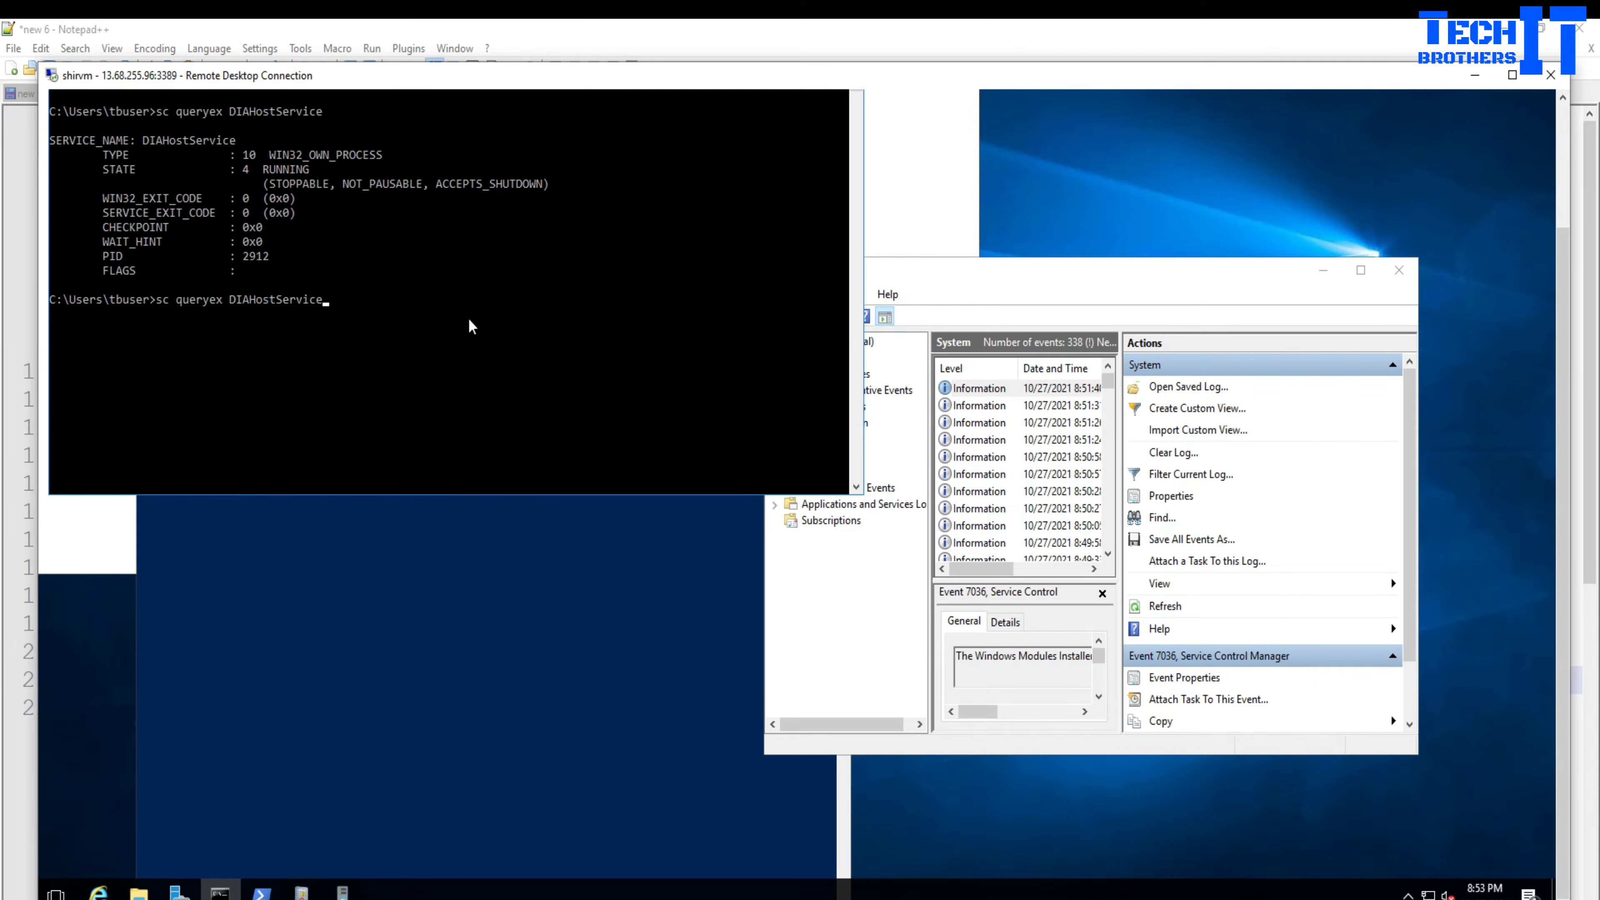
pyautogui.press('Return')
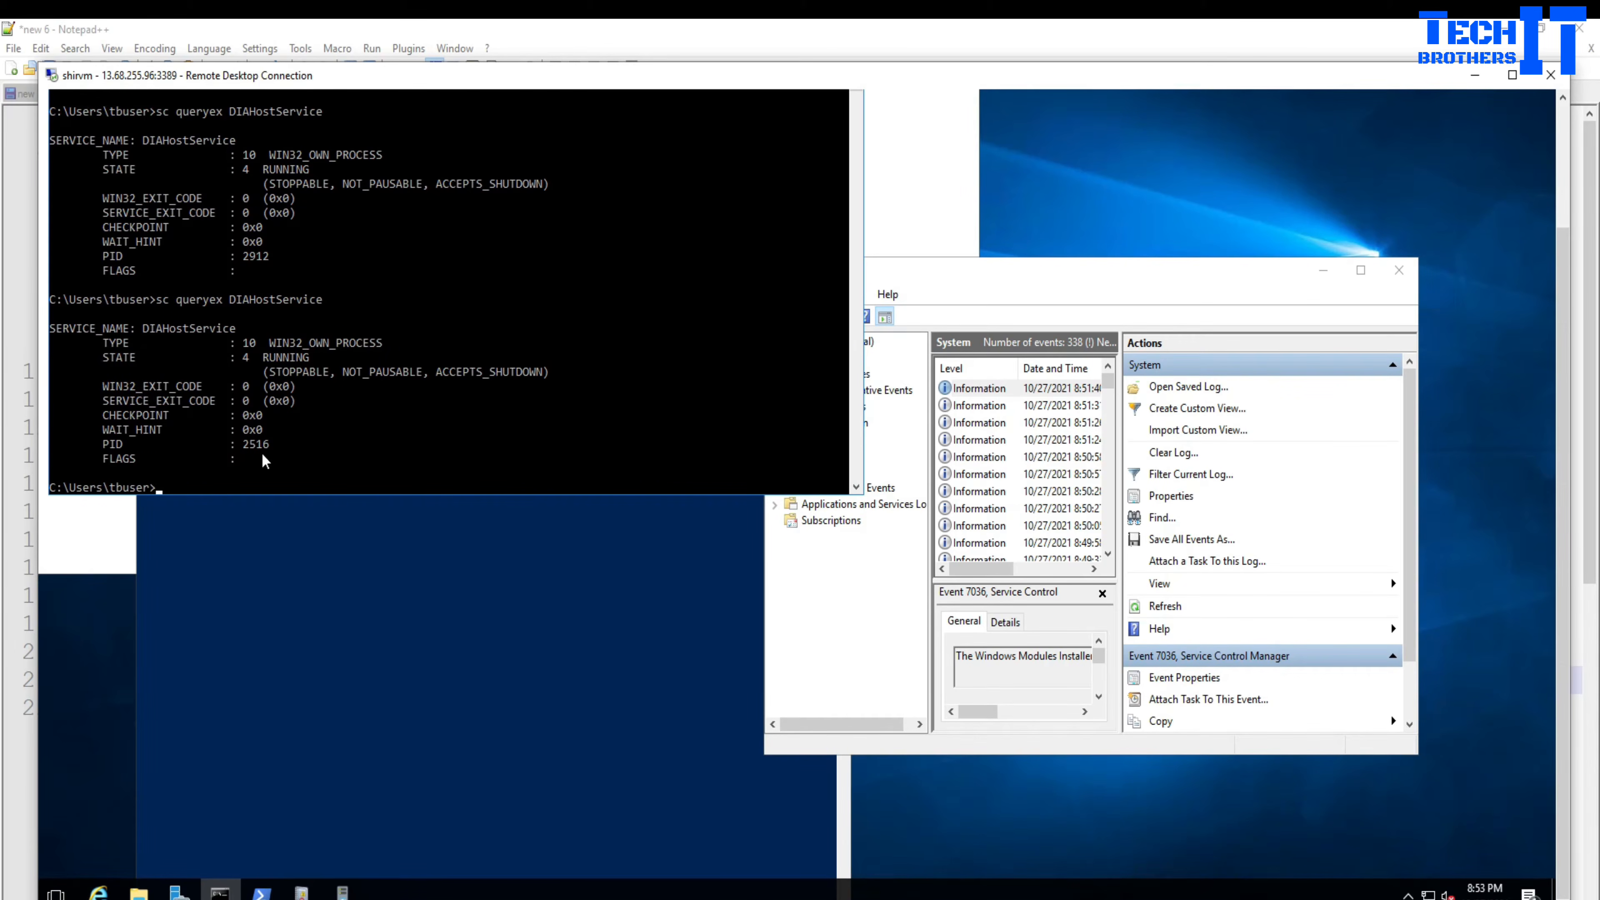
# Move the PowerShell window off the service output and run Get-Process | select name, id, starttime | select-string 2516.
pyautogui.click(309, 533)
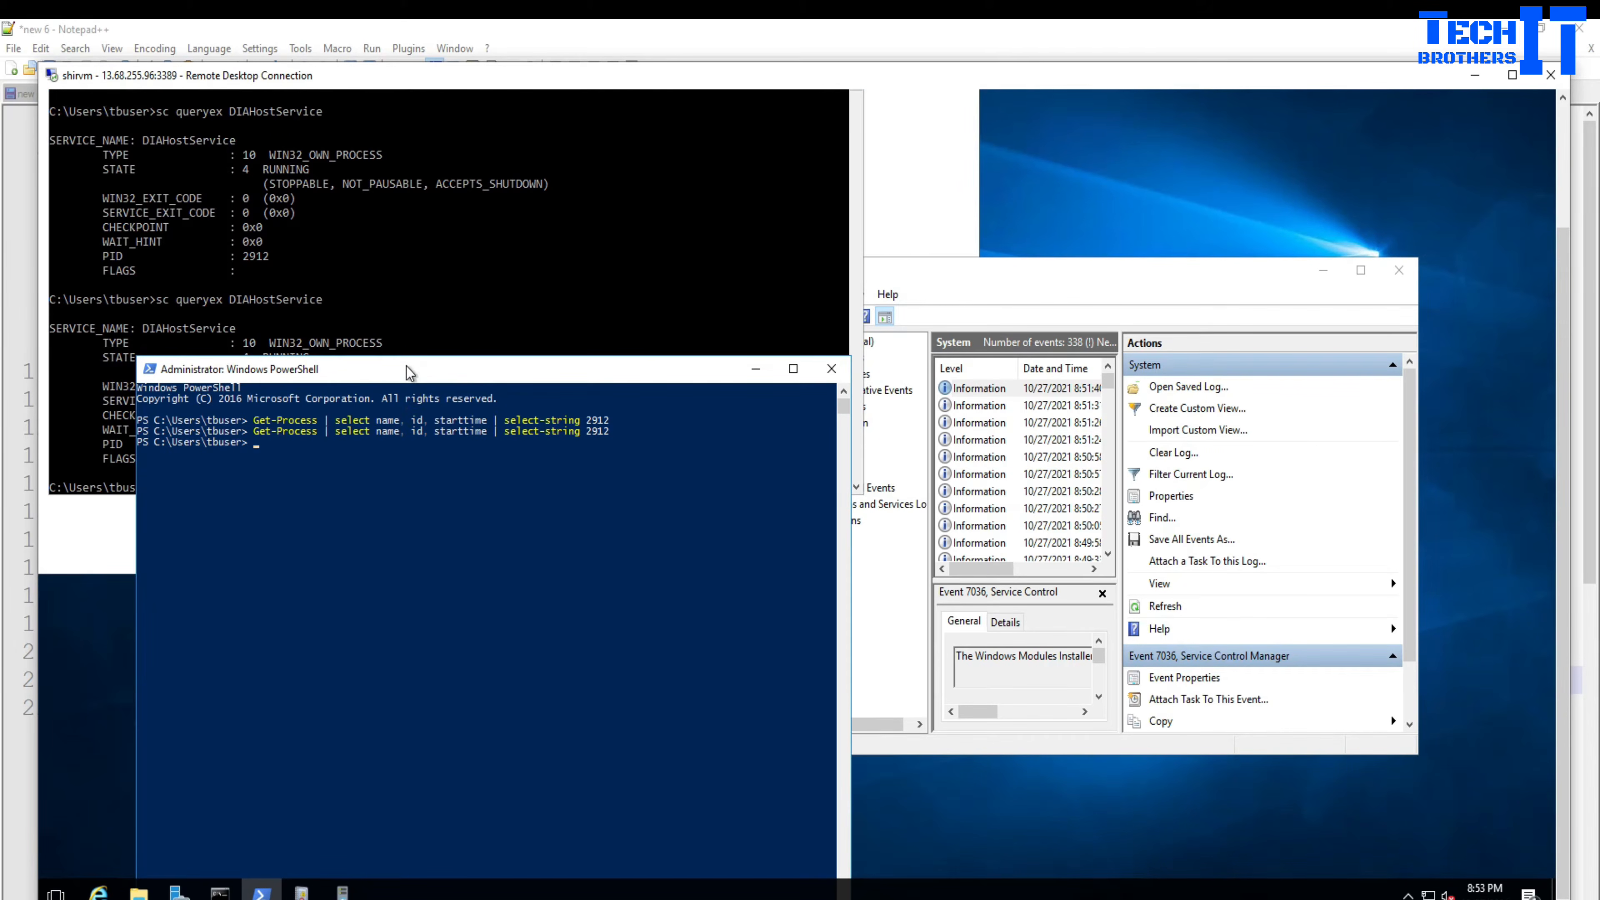
pyautogui.moveTo(406, 369); pyautogui.dragTo(655, 408)
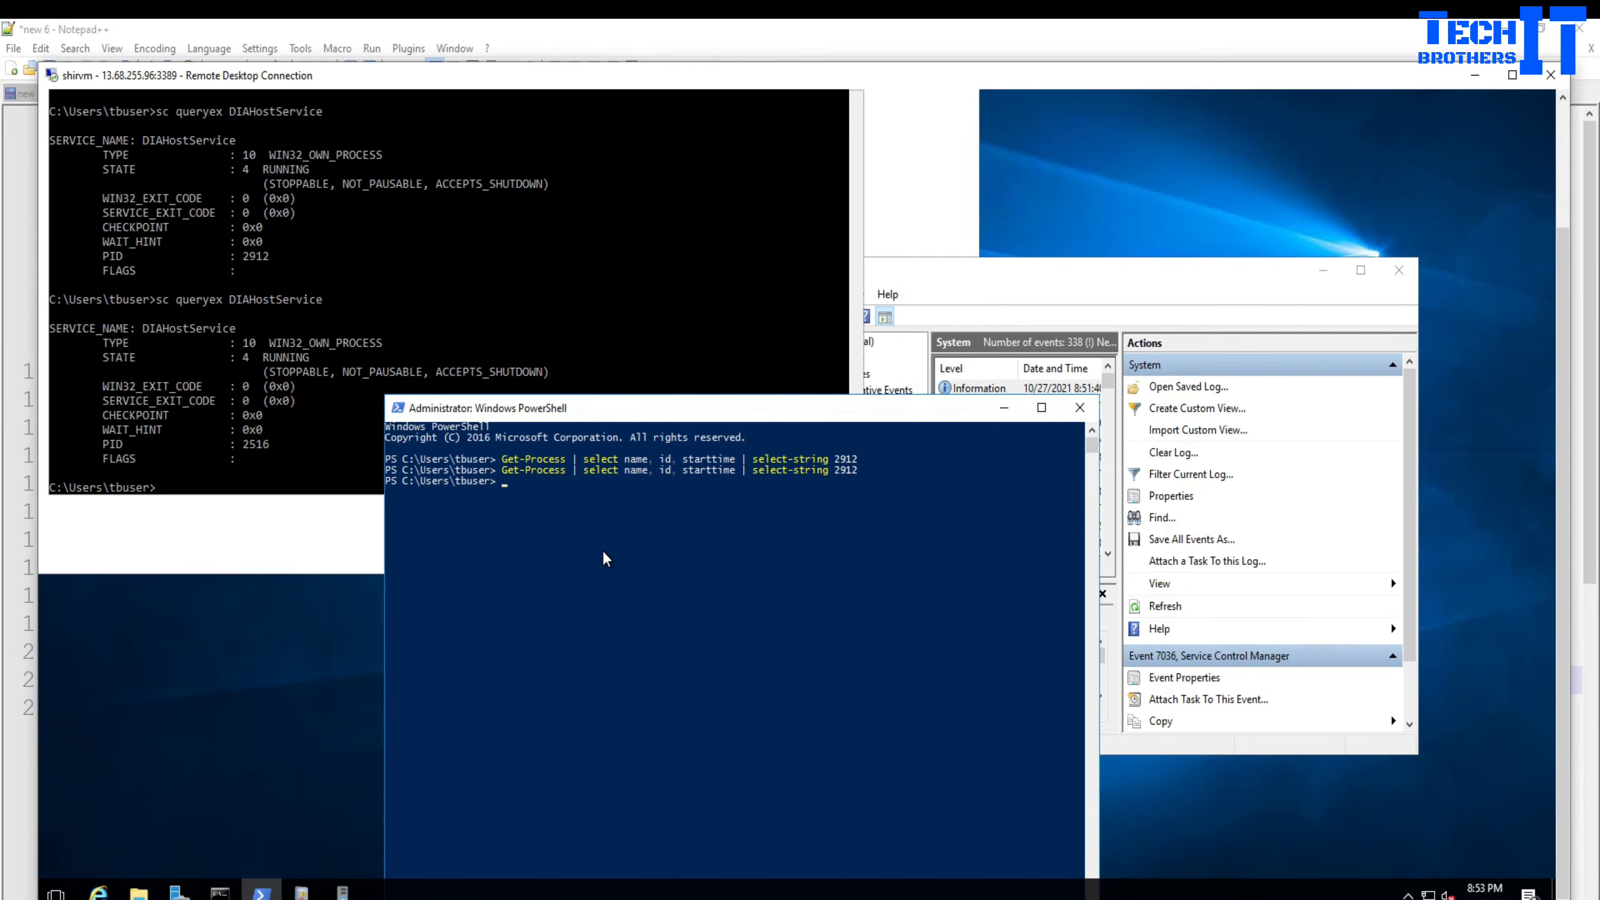
pyautogui.press('Up')
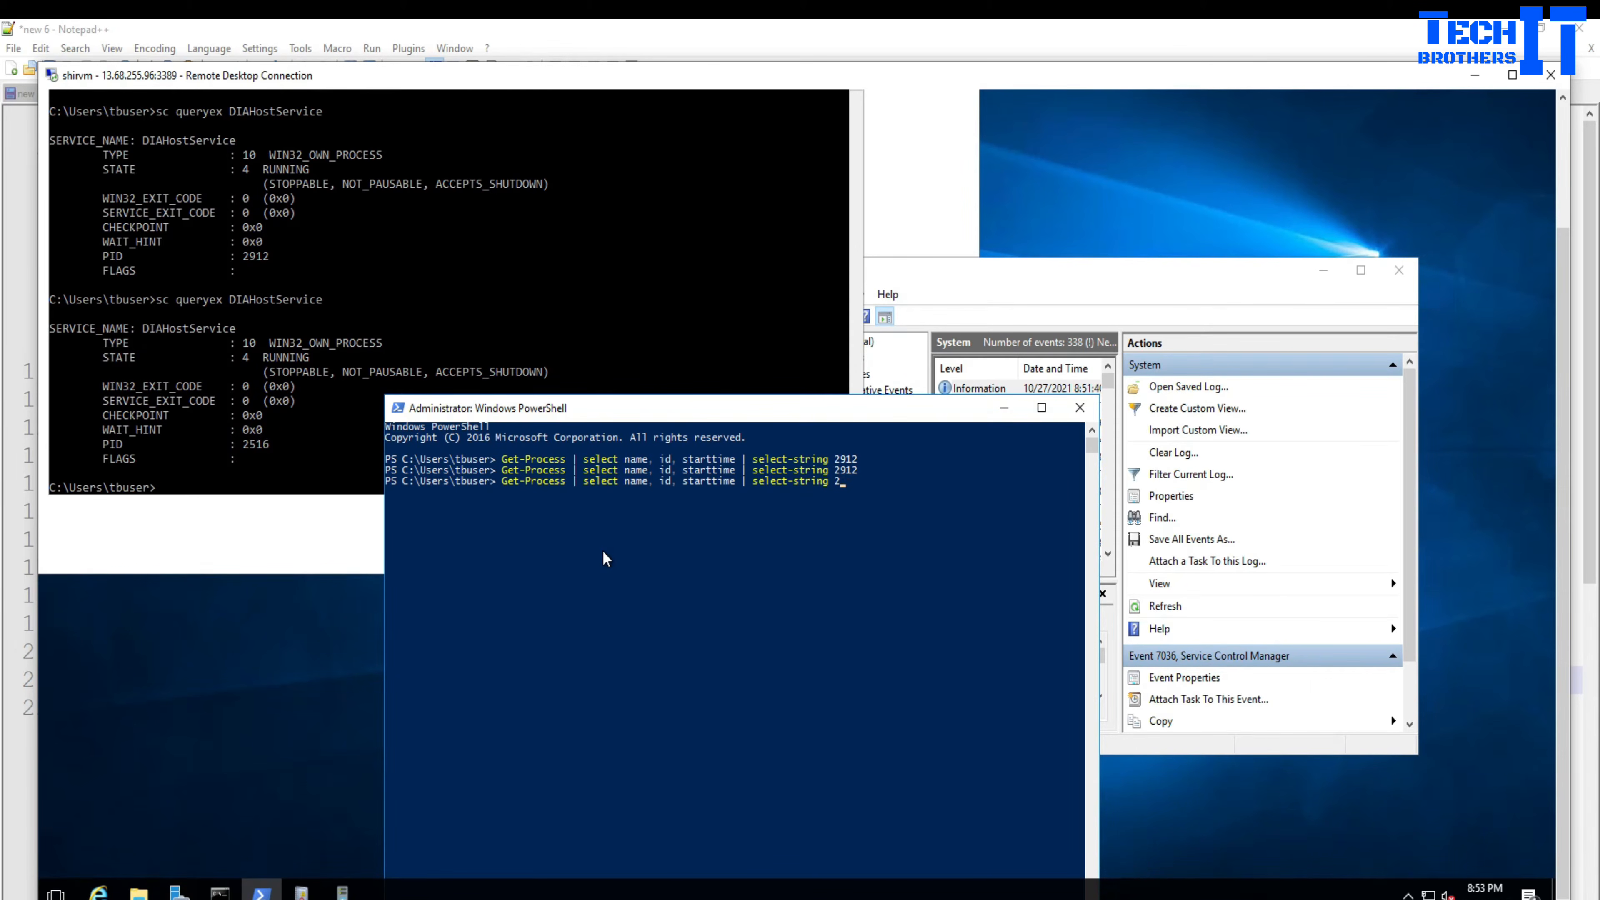
pyautogui.write('2516')
pyautogui.press('Return')
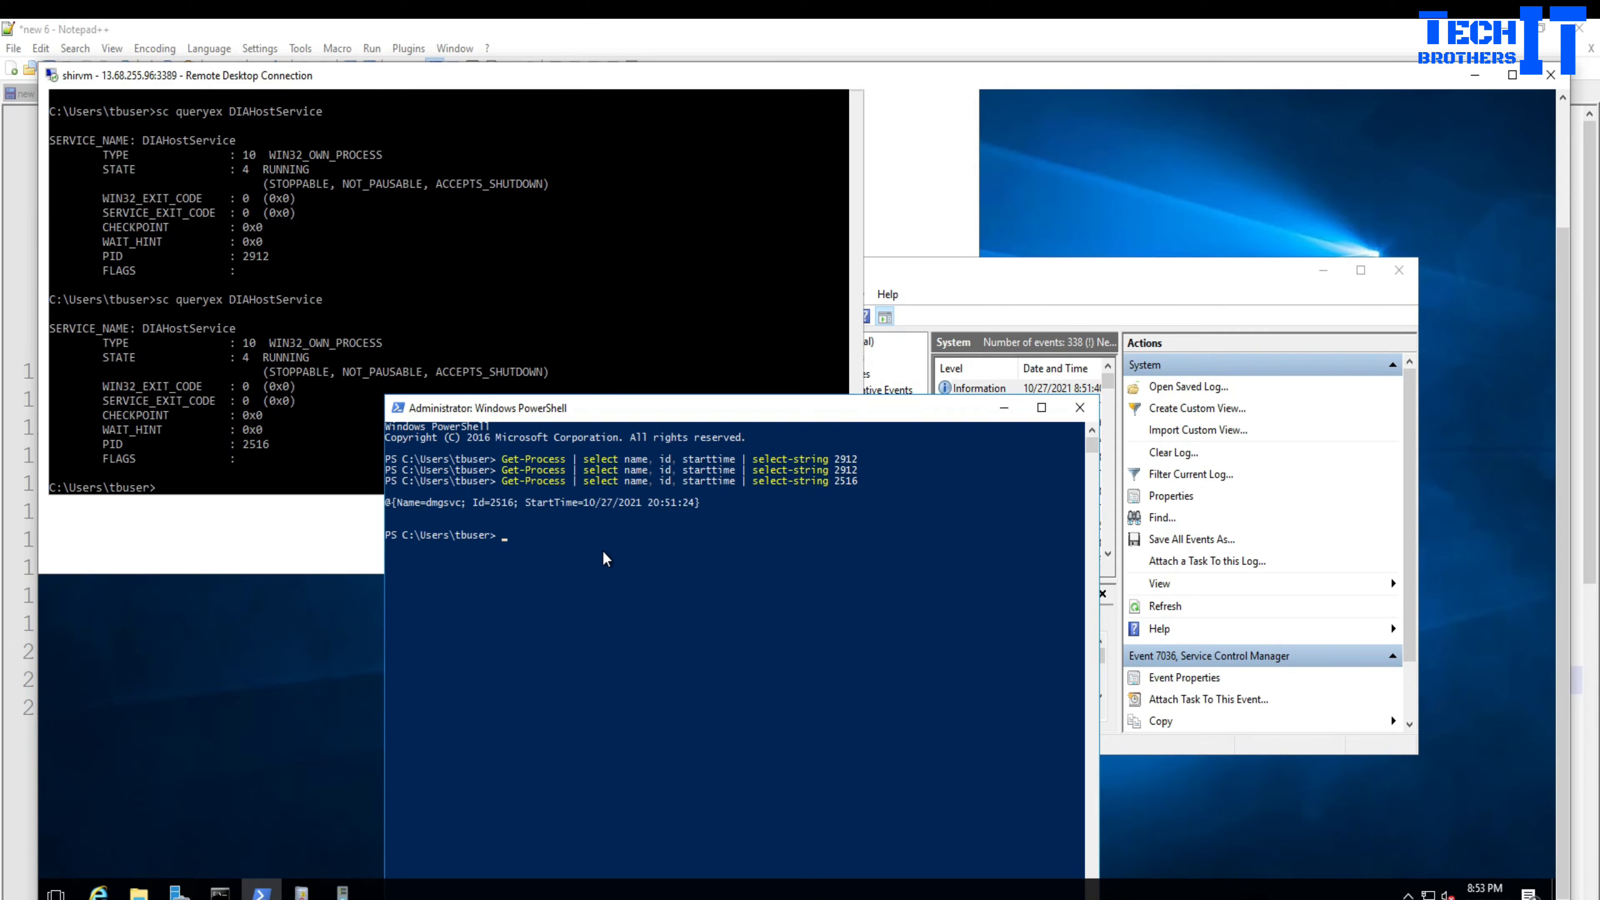
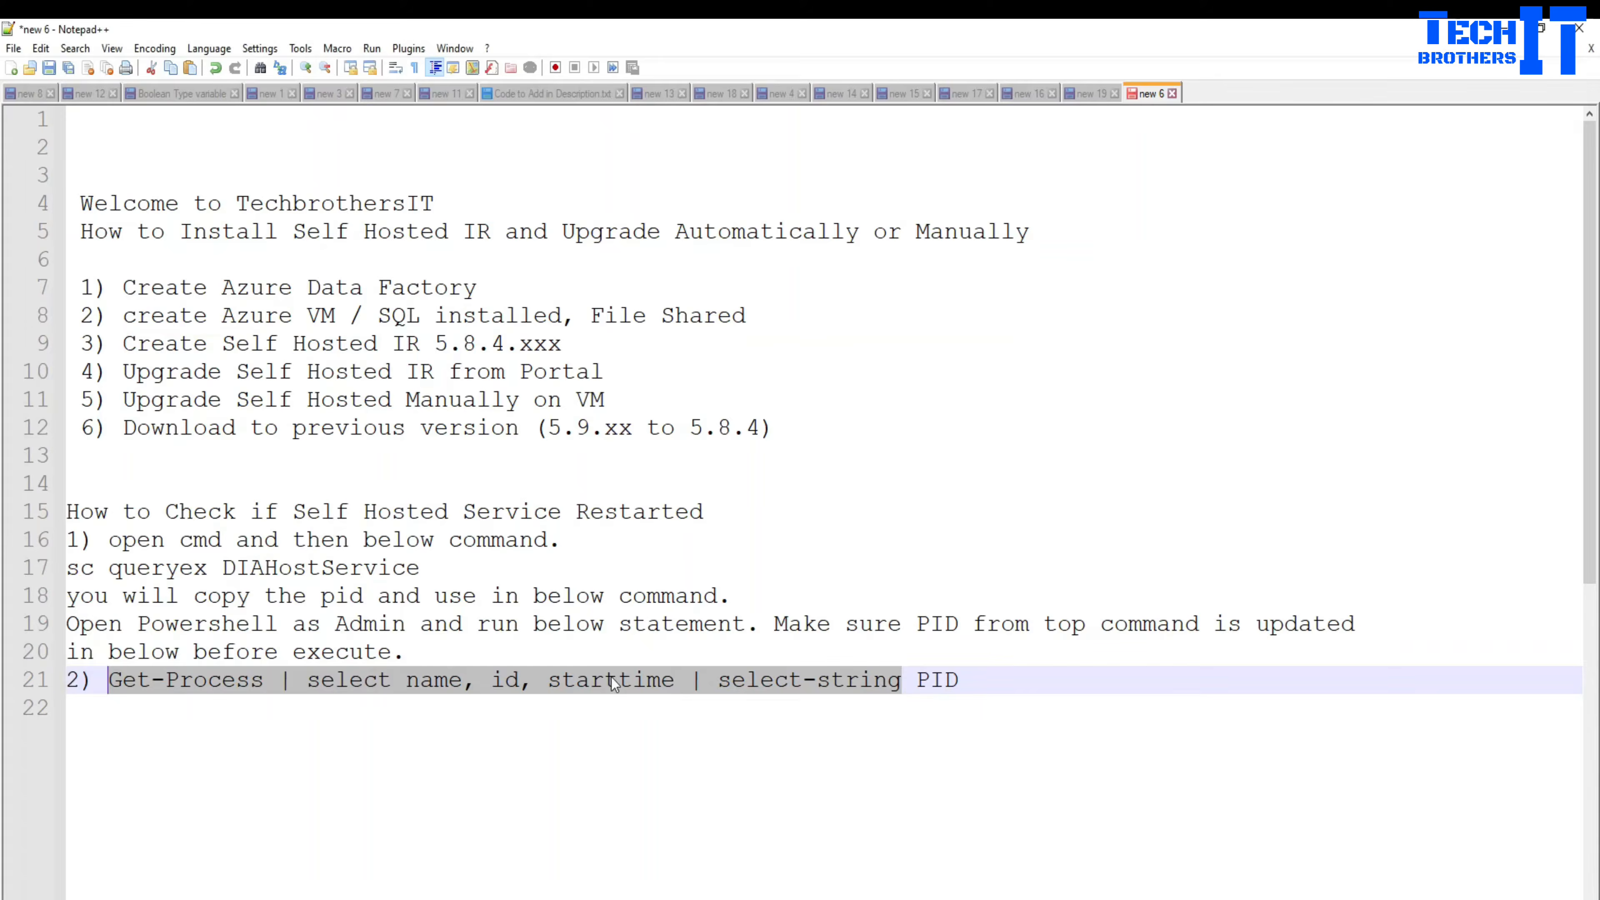
# In the Notepad++ notes, highlight the portal upgrade line and append a version note ending in 5.10 to the manual VM upgrade line.
pyautogui.click(379, 378)
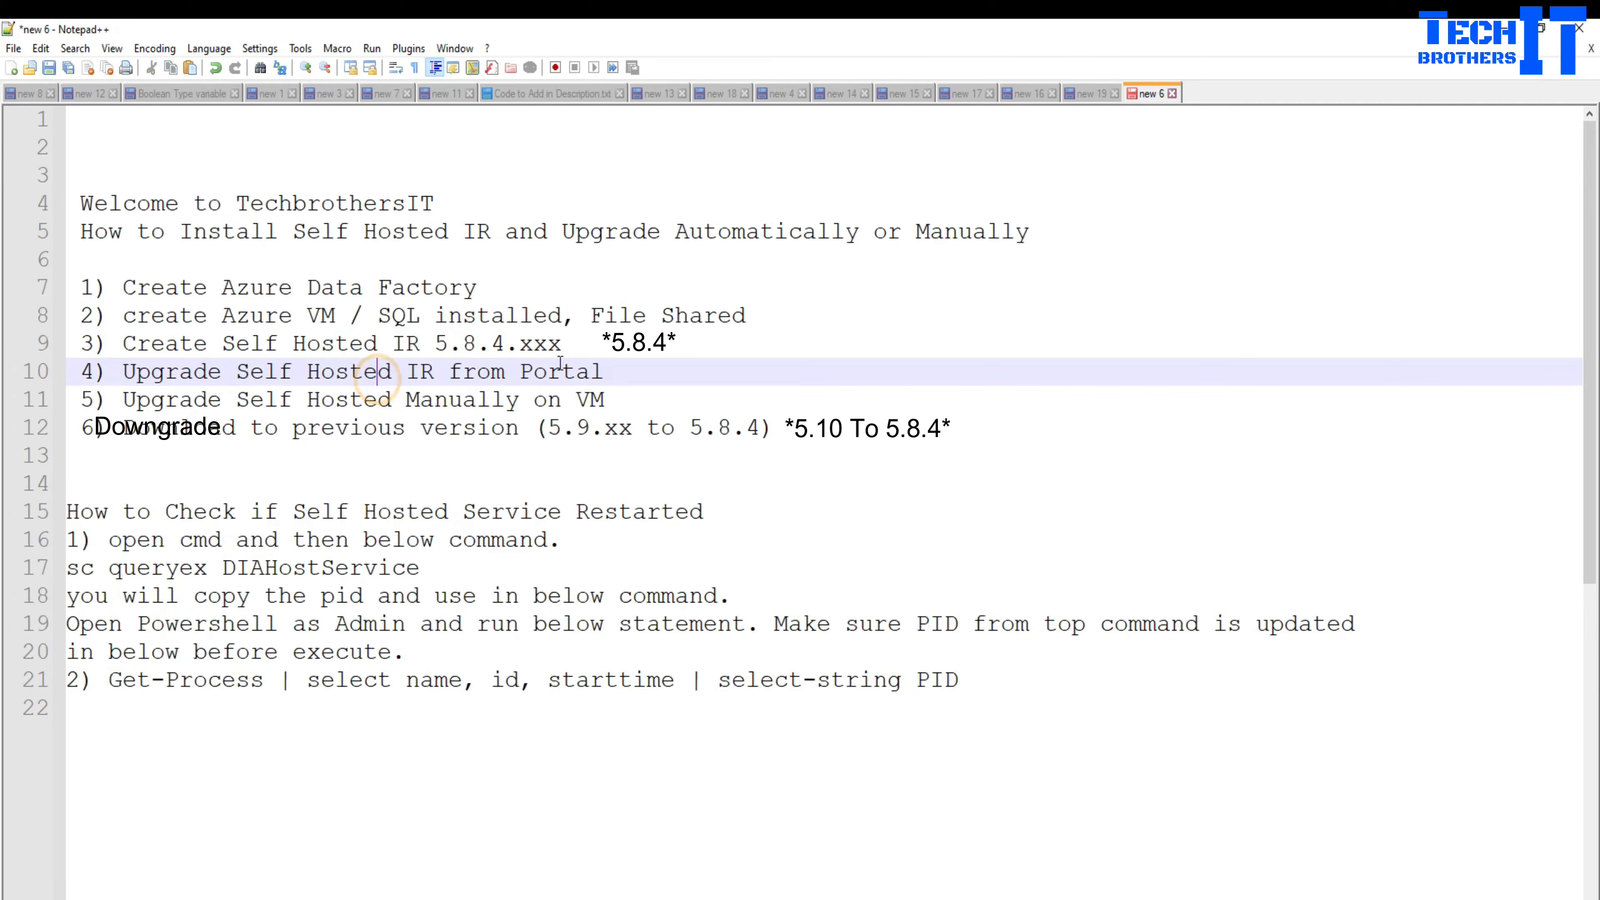
pyautogui.moveTo(608, 372); pyautogui.dragTo(126, 371)
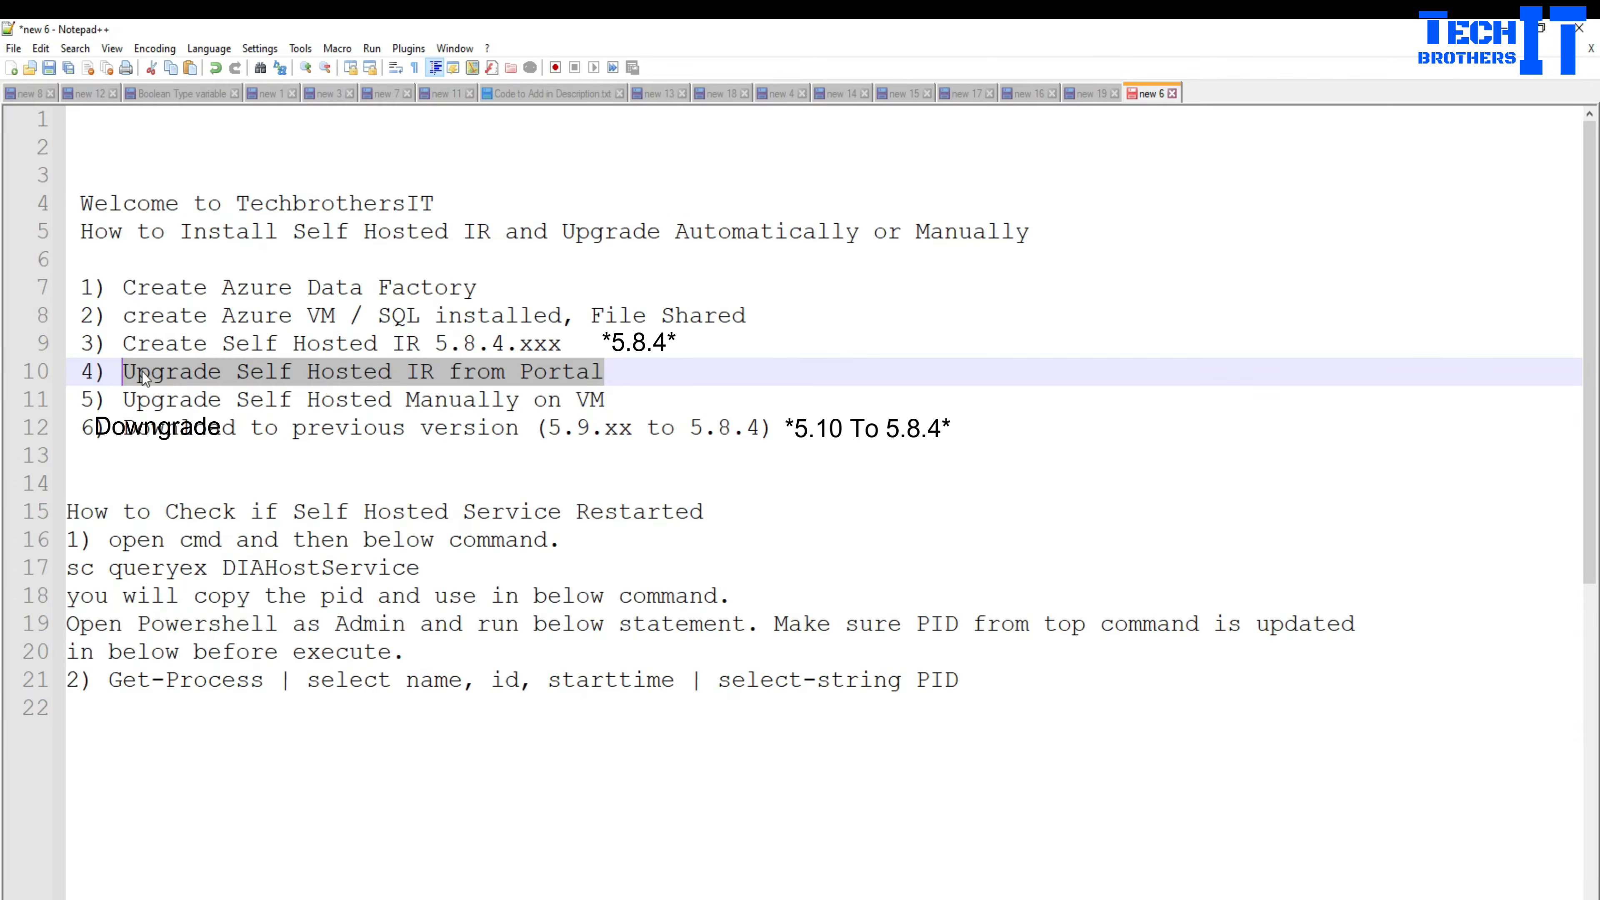
pyautogui.click(214, 401)
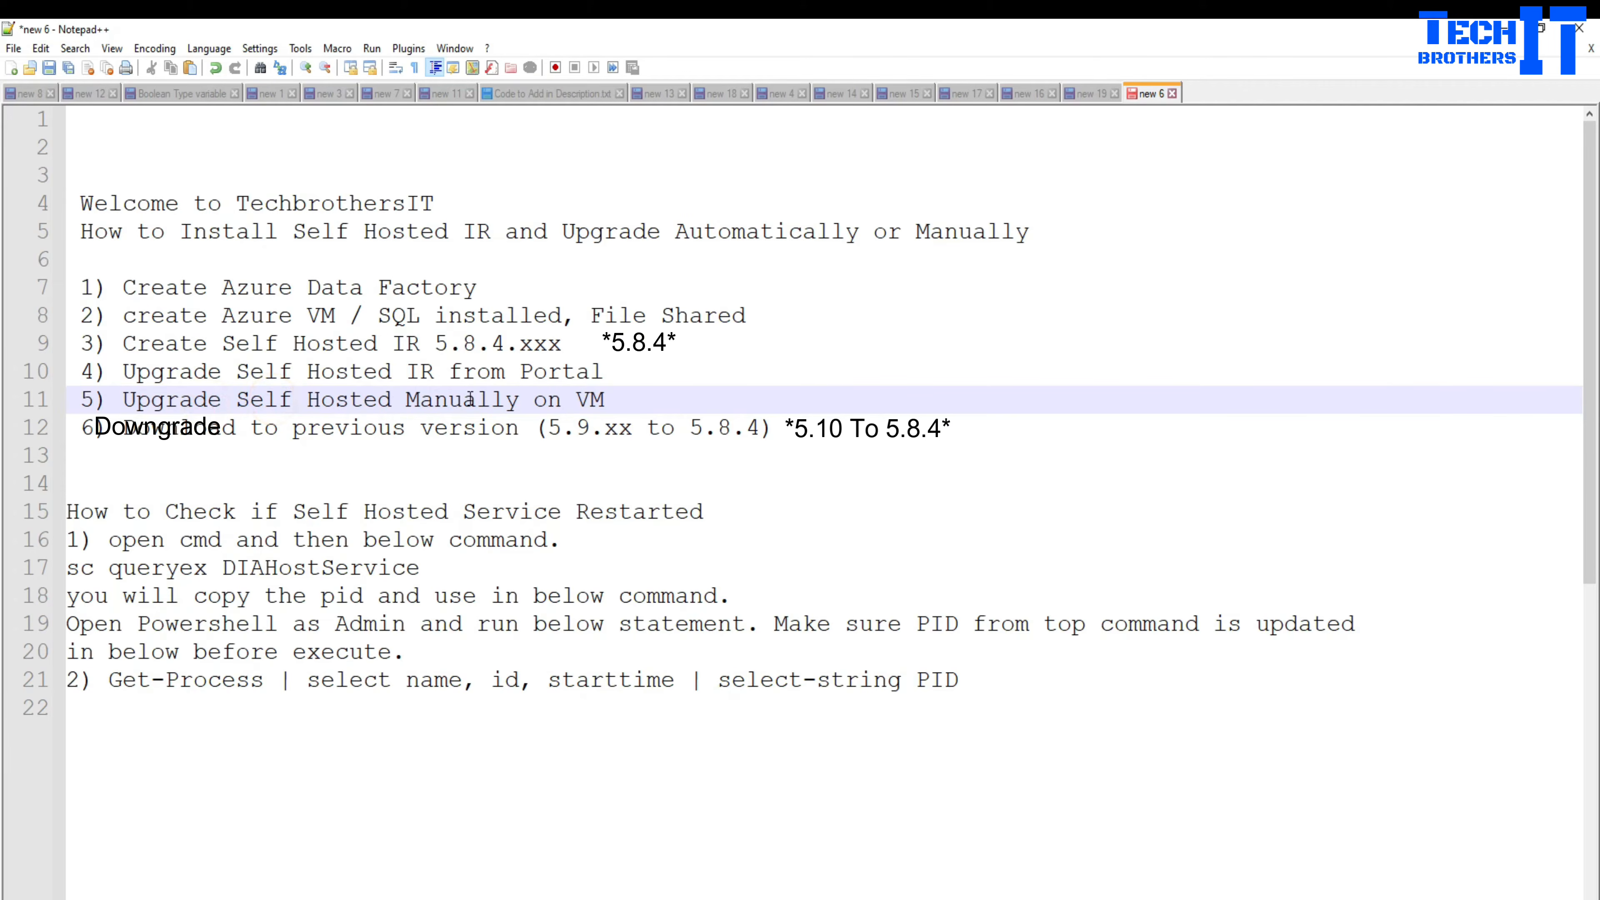
pyautogui.click(619, 398)
pyautogui.write('- 5.9')
pyautogui.press('BackSpace')
pyautogui.write('--> 5.10)')
# Switch to Internet Explorer in the remote desktop session and search Google for "integration services runtime".
pyautogui.hotkey('alt', 'Tab')
pyautogui.click(898, 170)
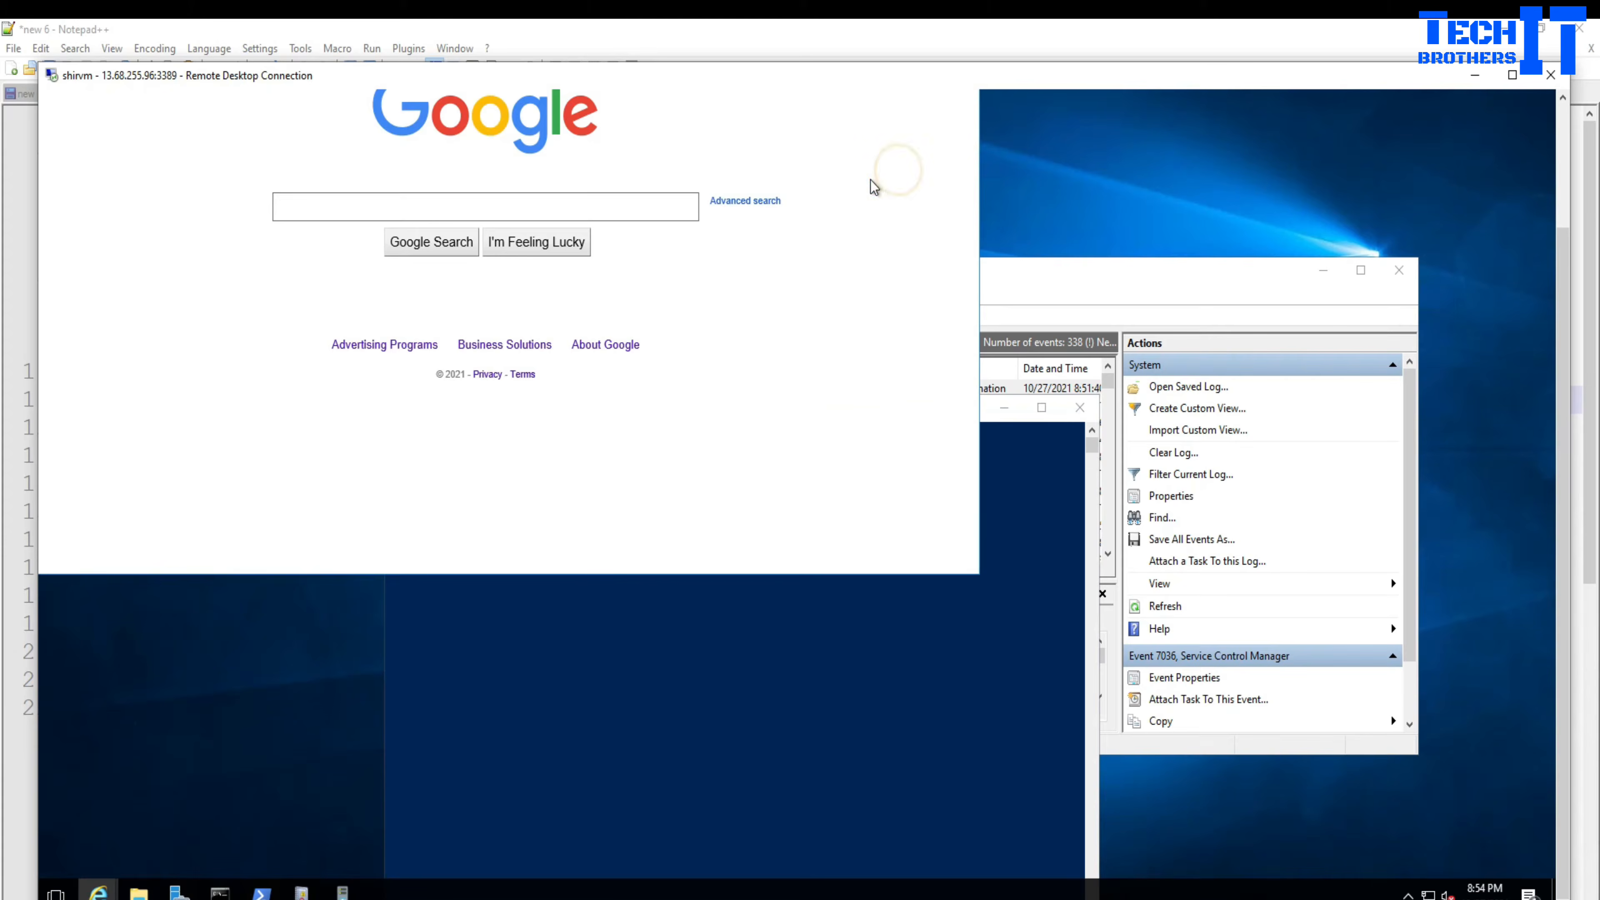
pyautogui.click(1563, 145)
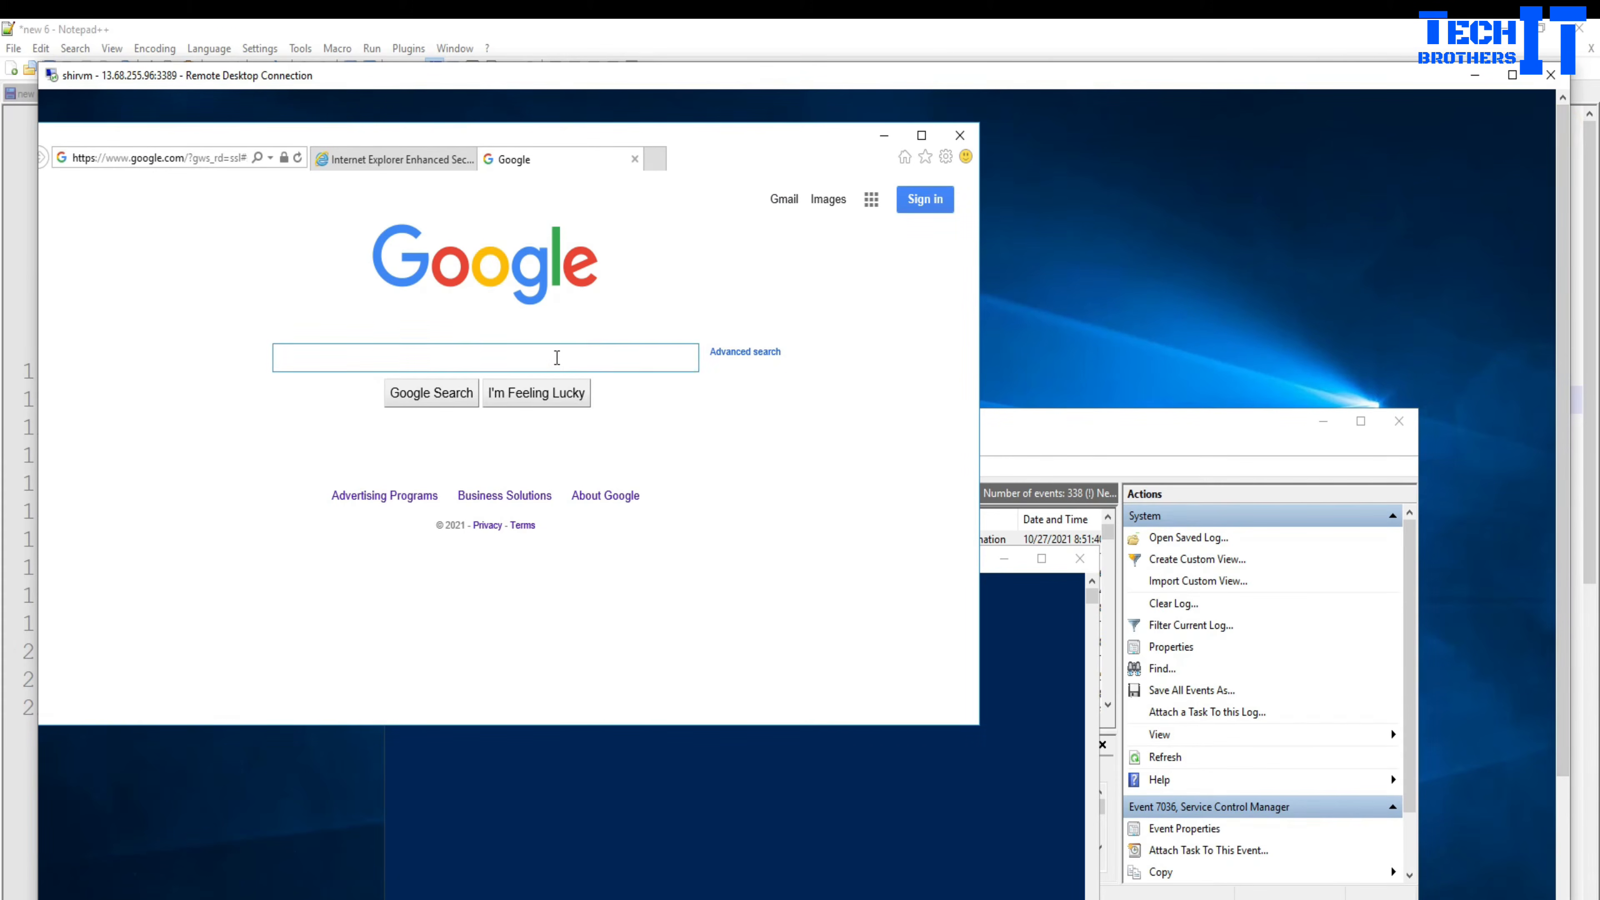
pyautogui.click(557, 358)
pyautogui.write('integ')
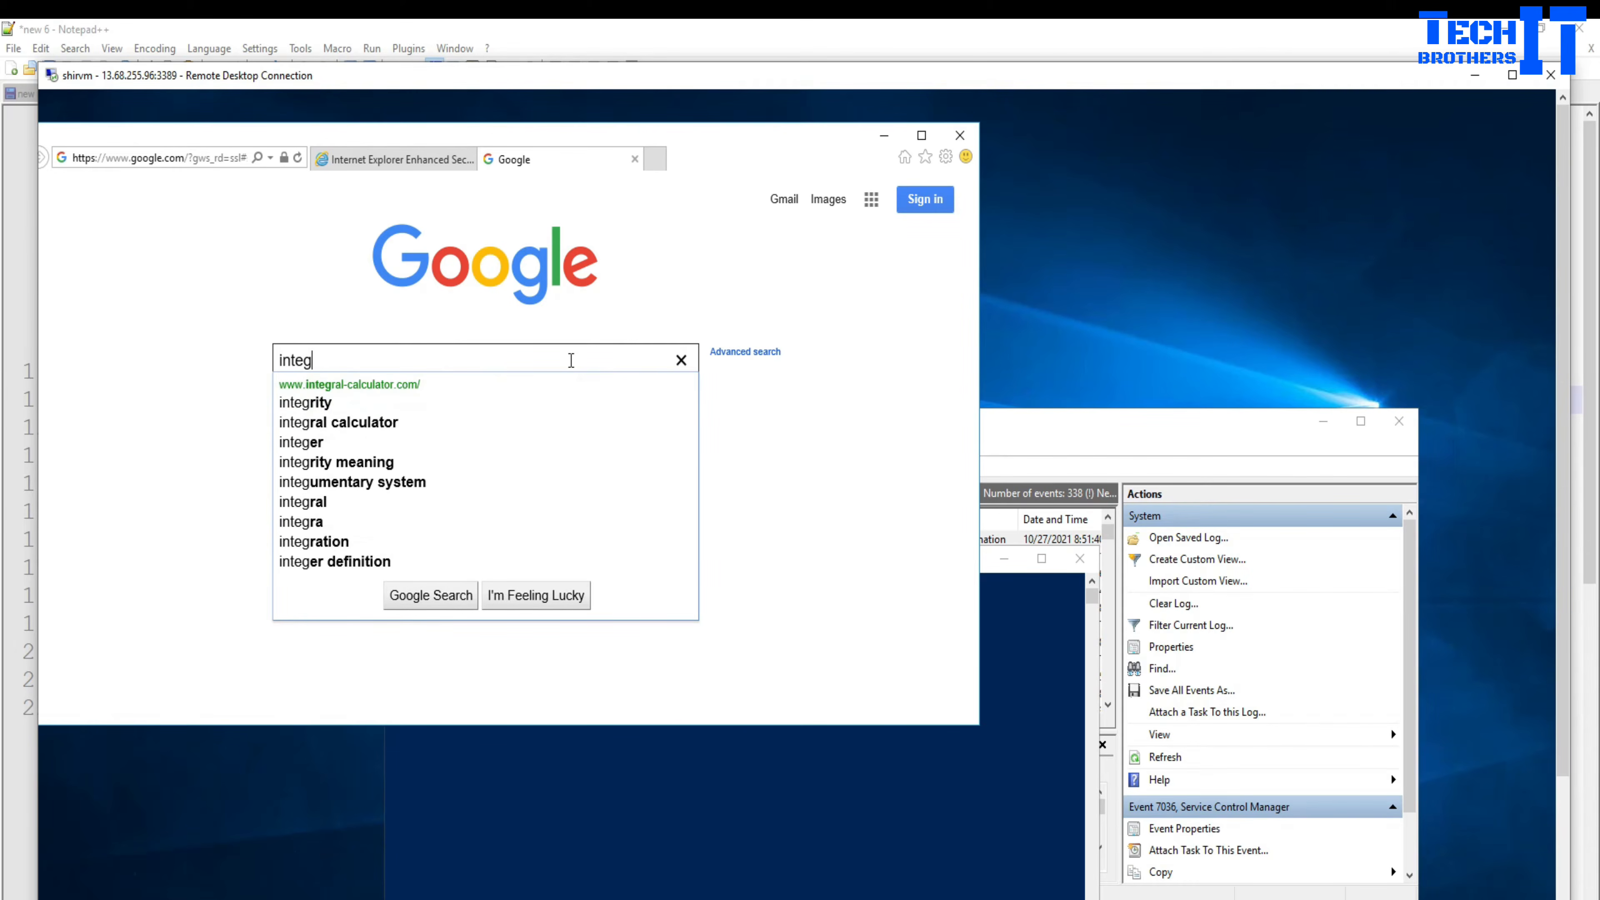
pyautogui.write('ration services runt')
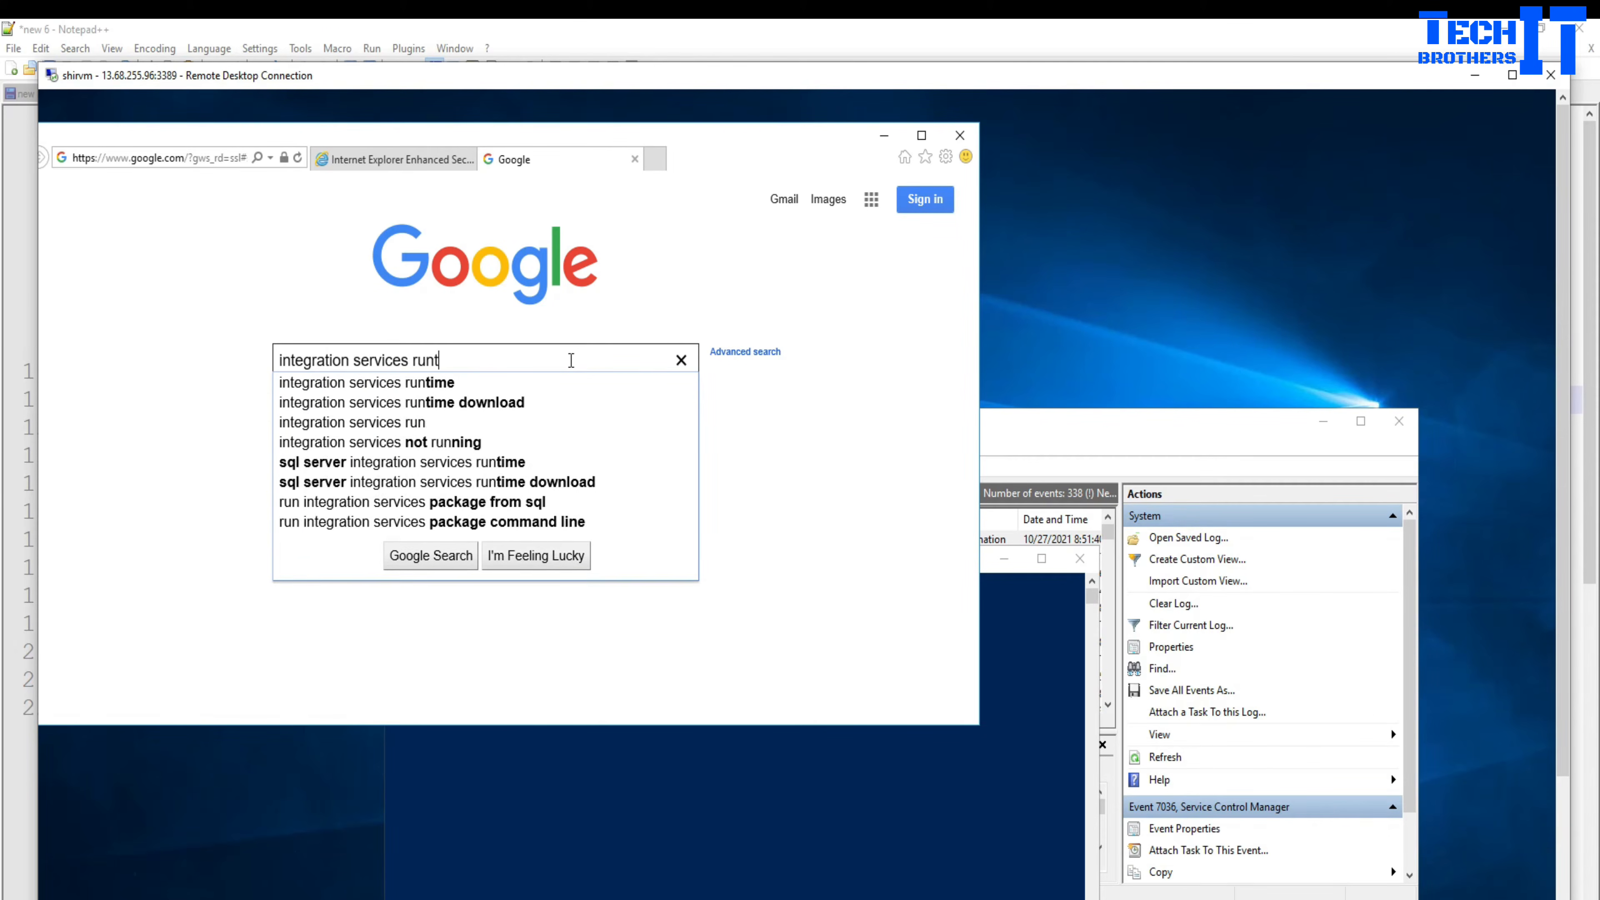
pyautogui.write('ime')
pyautogui.press('Return')
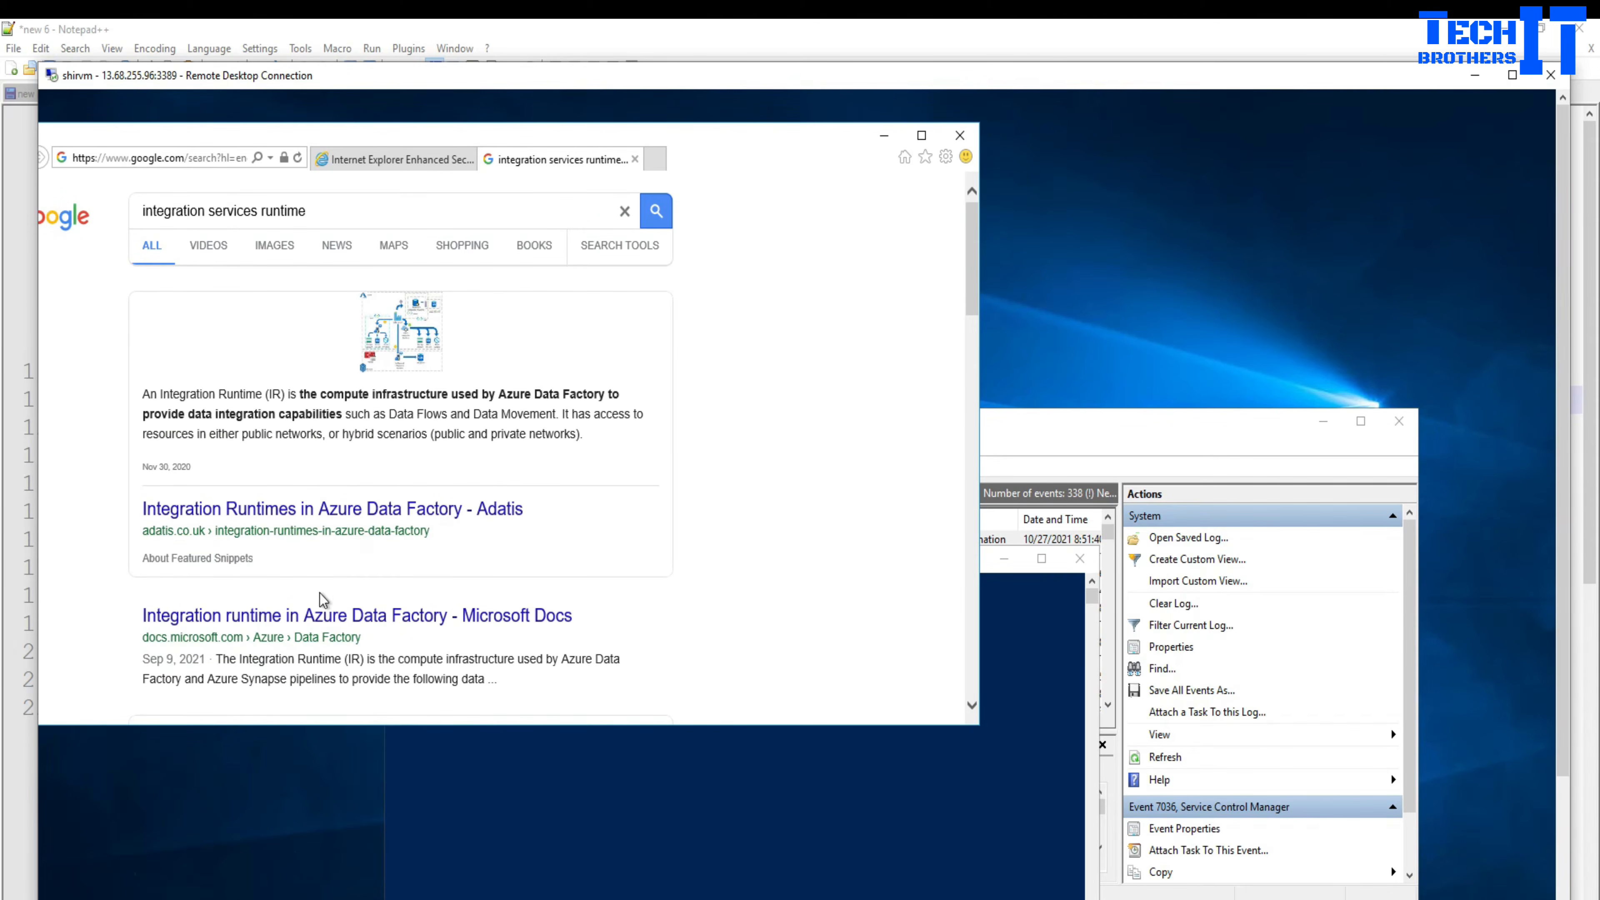
# Open the Microsoft Docs article on integration runtime in Azure Data Factory and skim it for a download link.
pyautogui.click(306, 616)
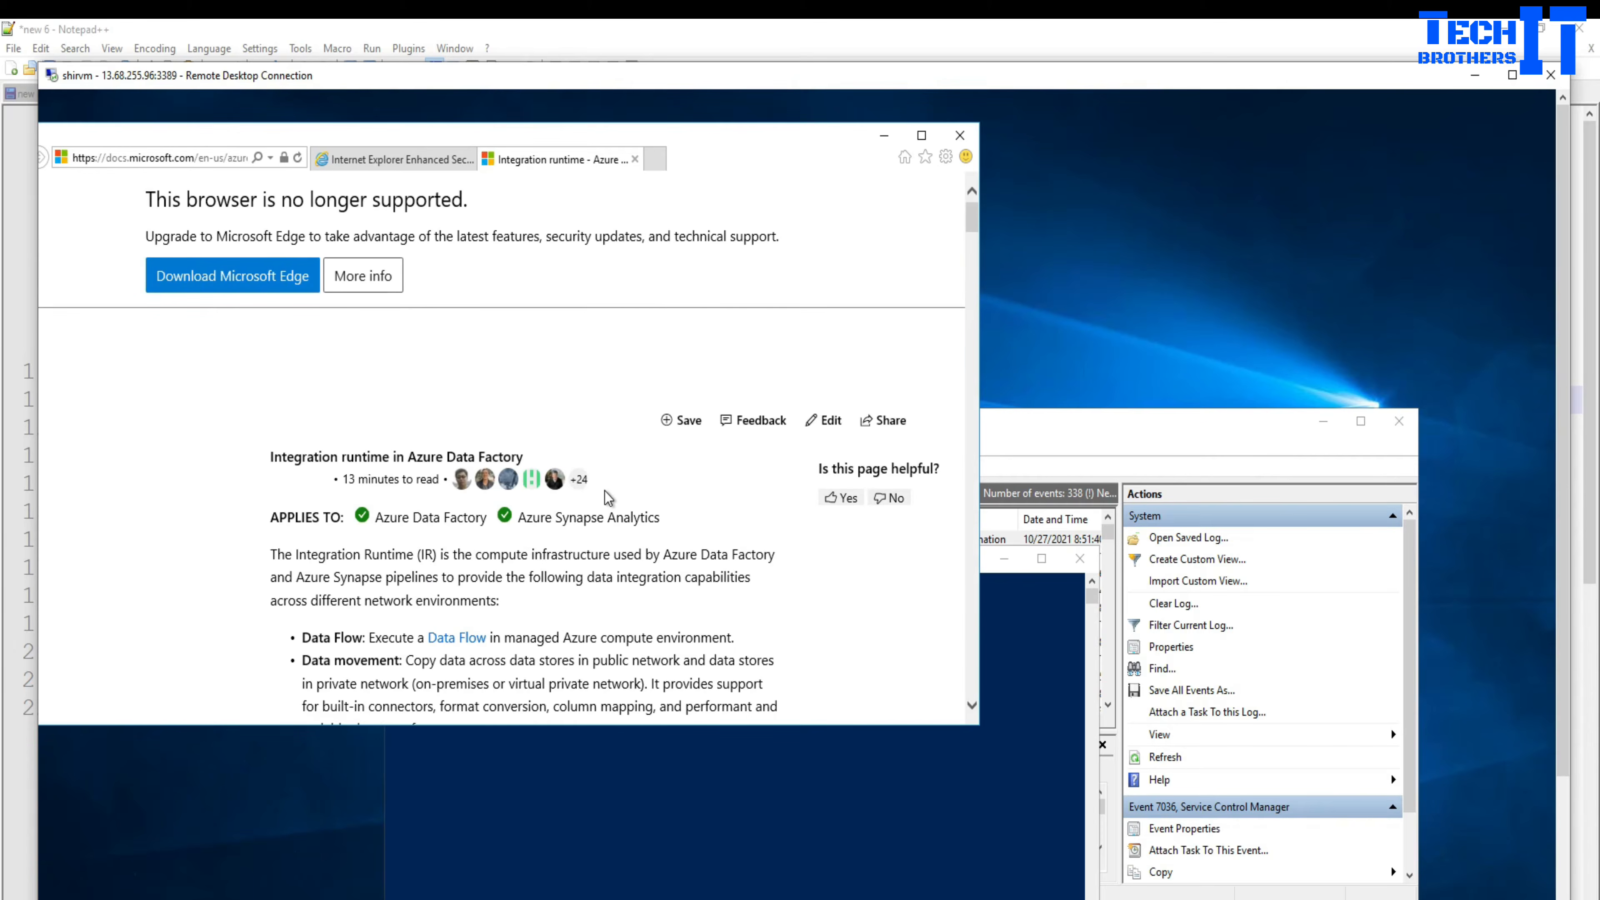
pyautogui.scroll(-10, 652, 466)
pyautogui.scroll(-20, 652, 467)
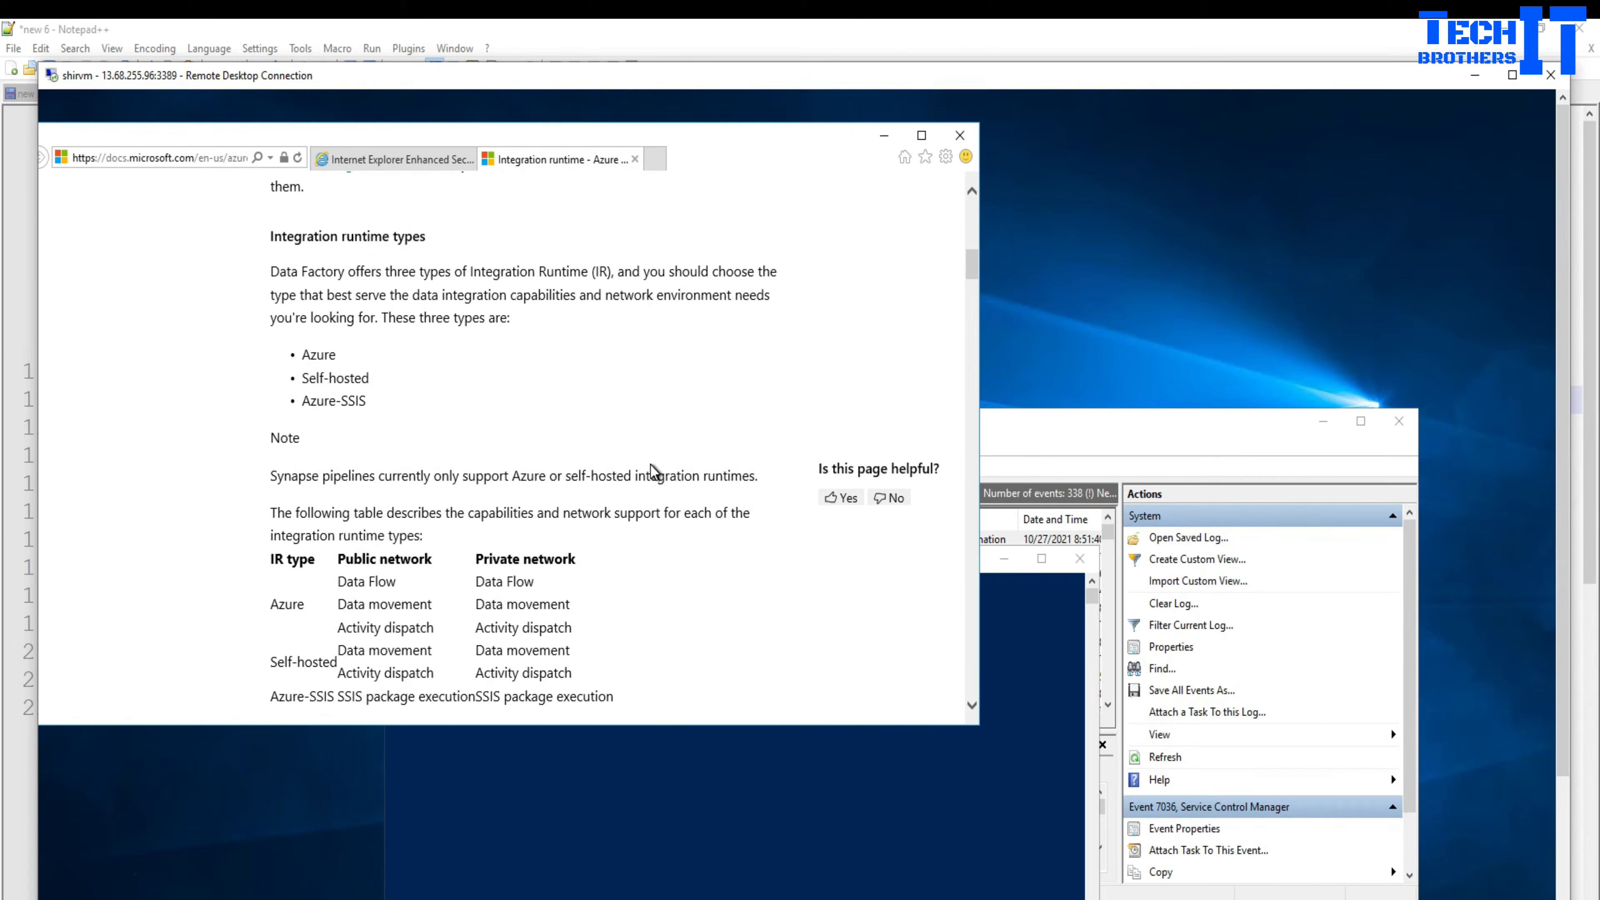
pyautogui.scroll(20, 655, 470)
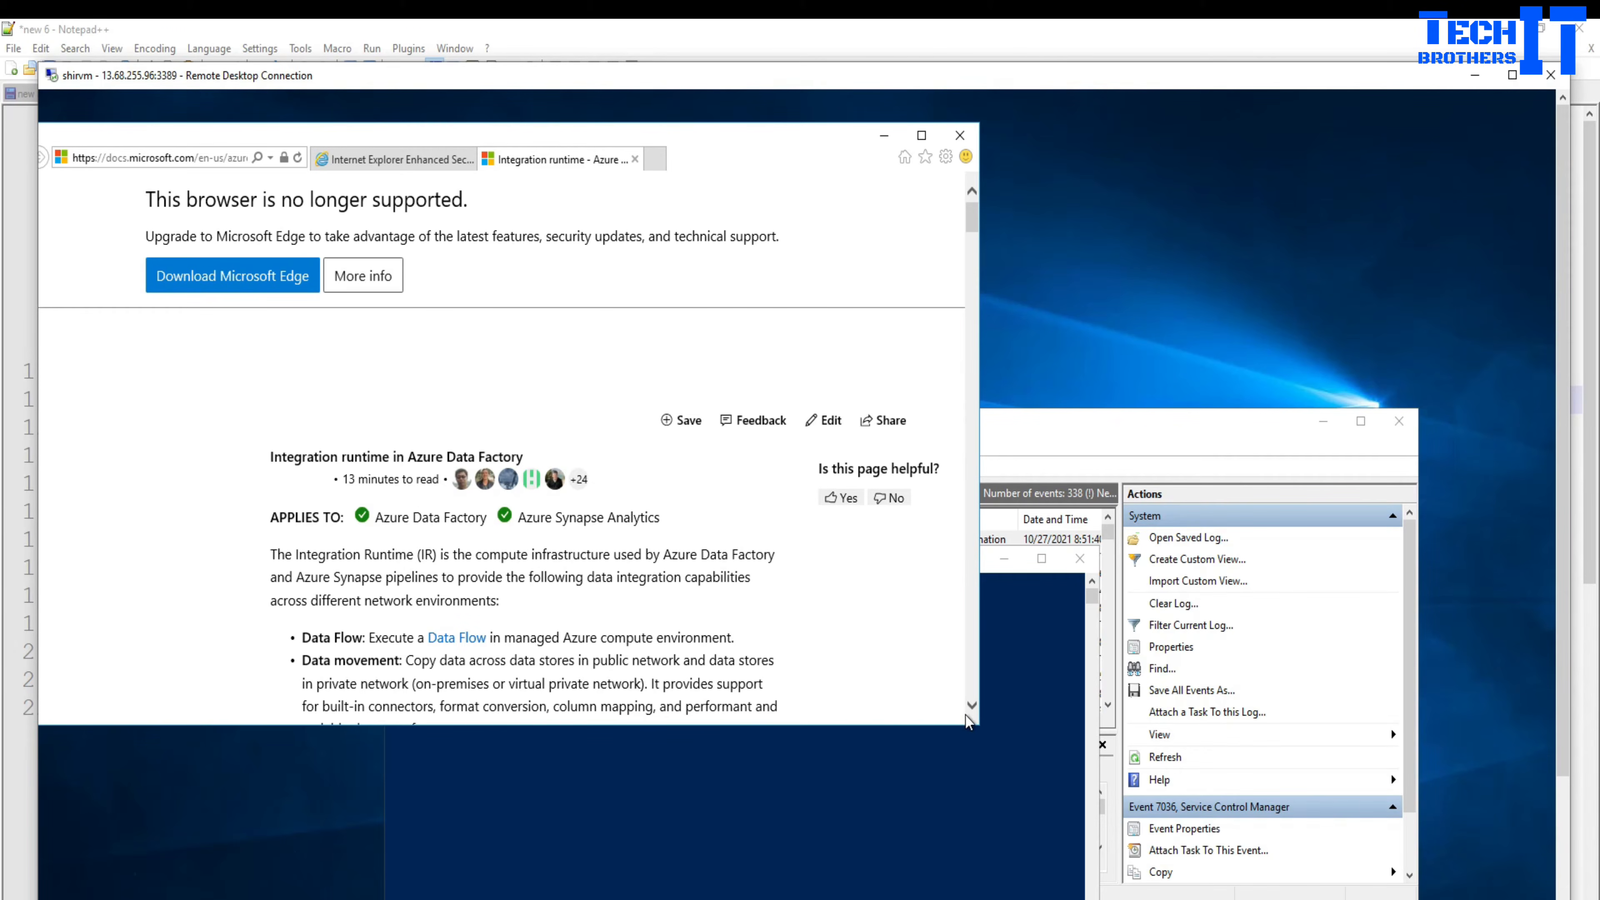
# Maximize the remote browser and search Google for "self hosted integration runtime download".
pyautogui.click(922, 135)
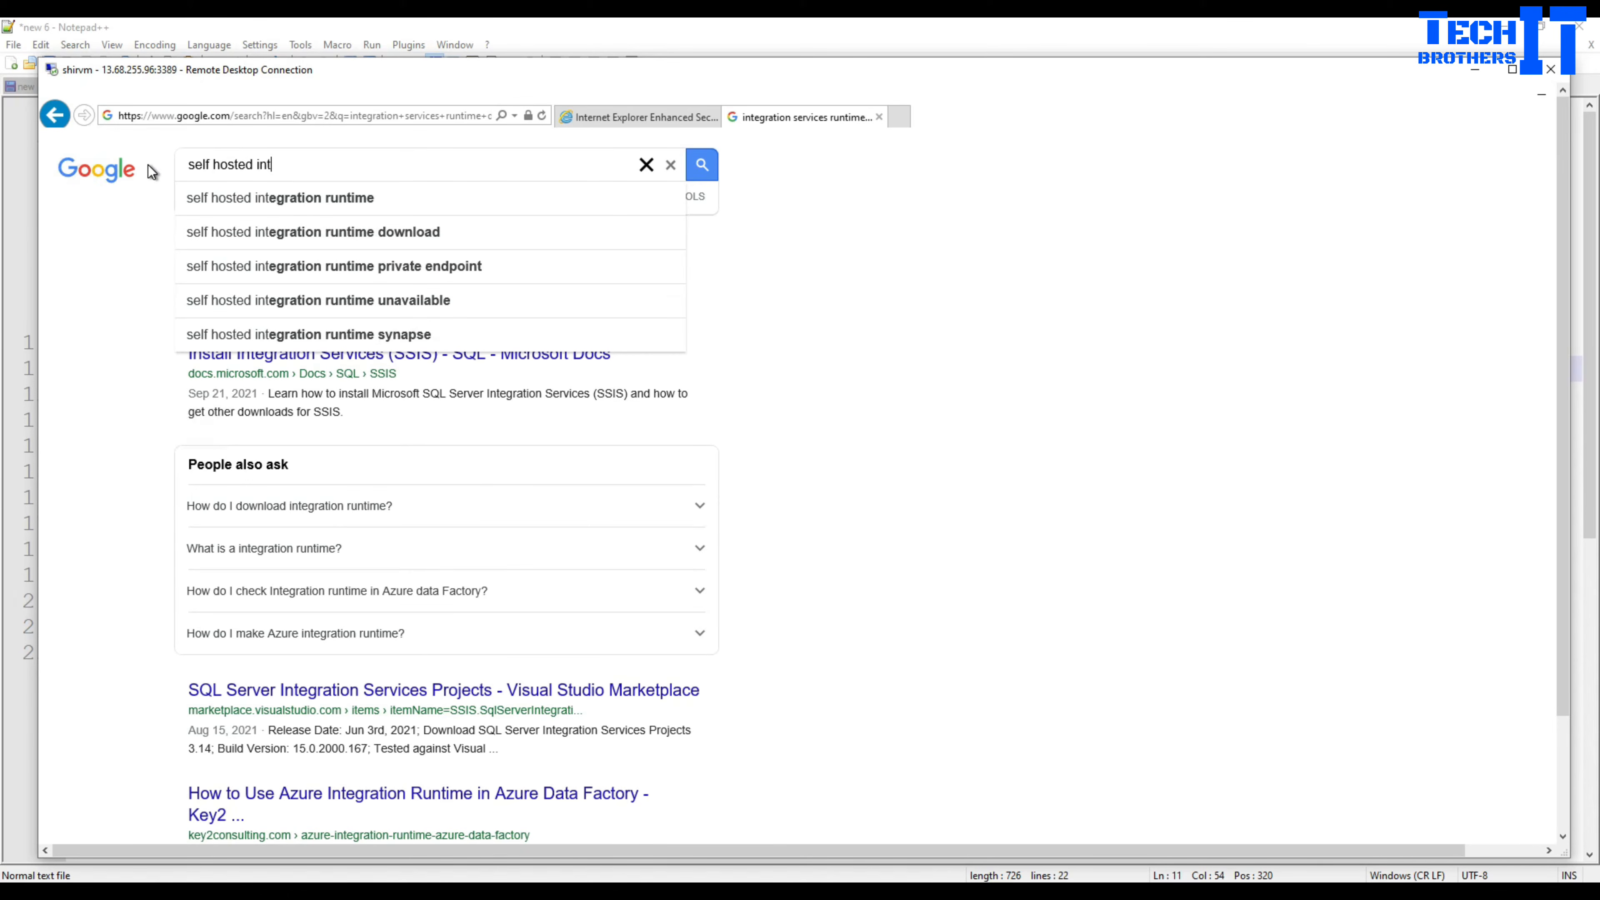
pyautogui.press('Down')
pyautogui.press('Down')
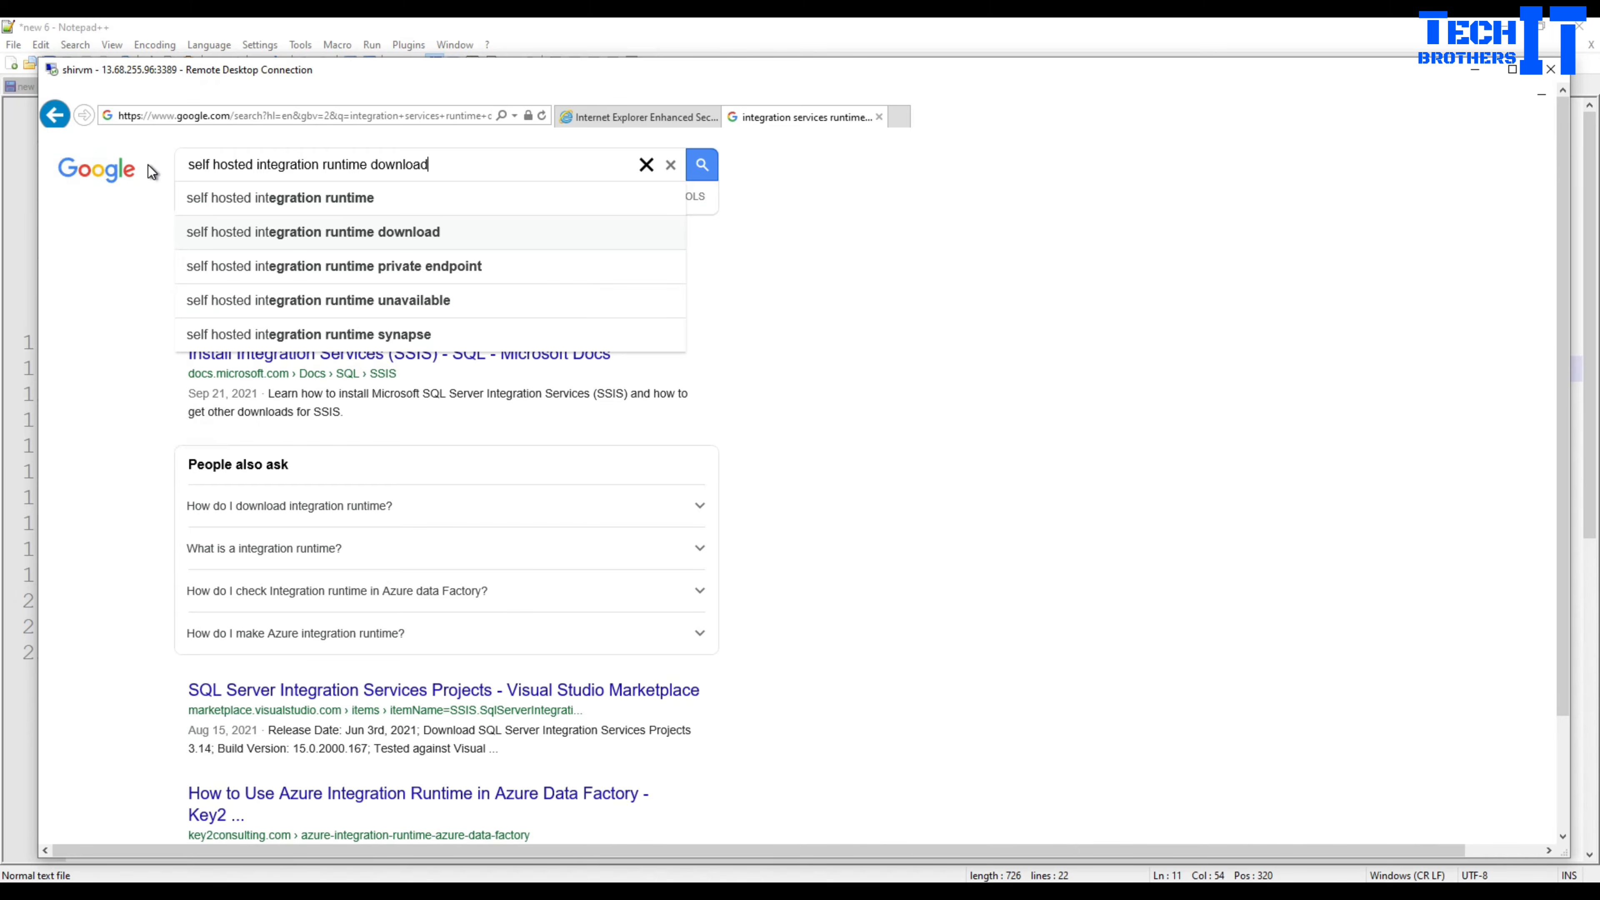
pyautogui.press('Return')
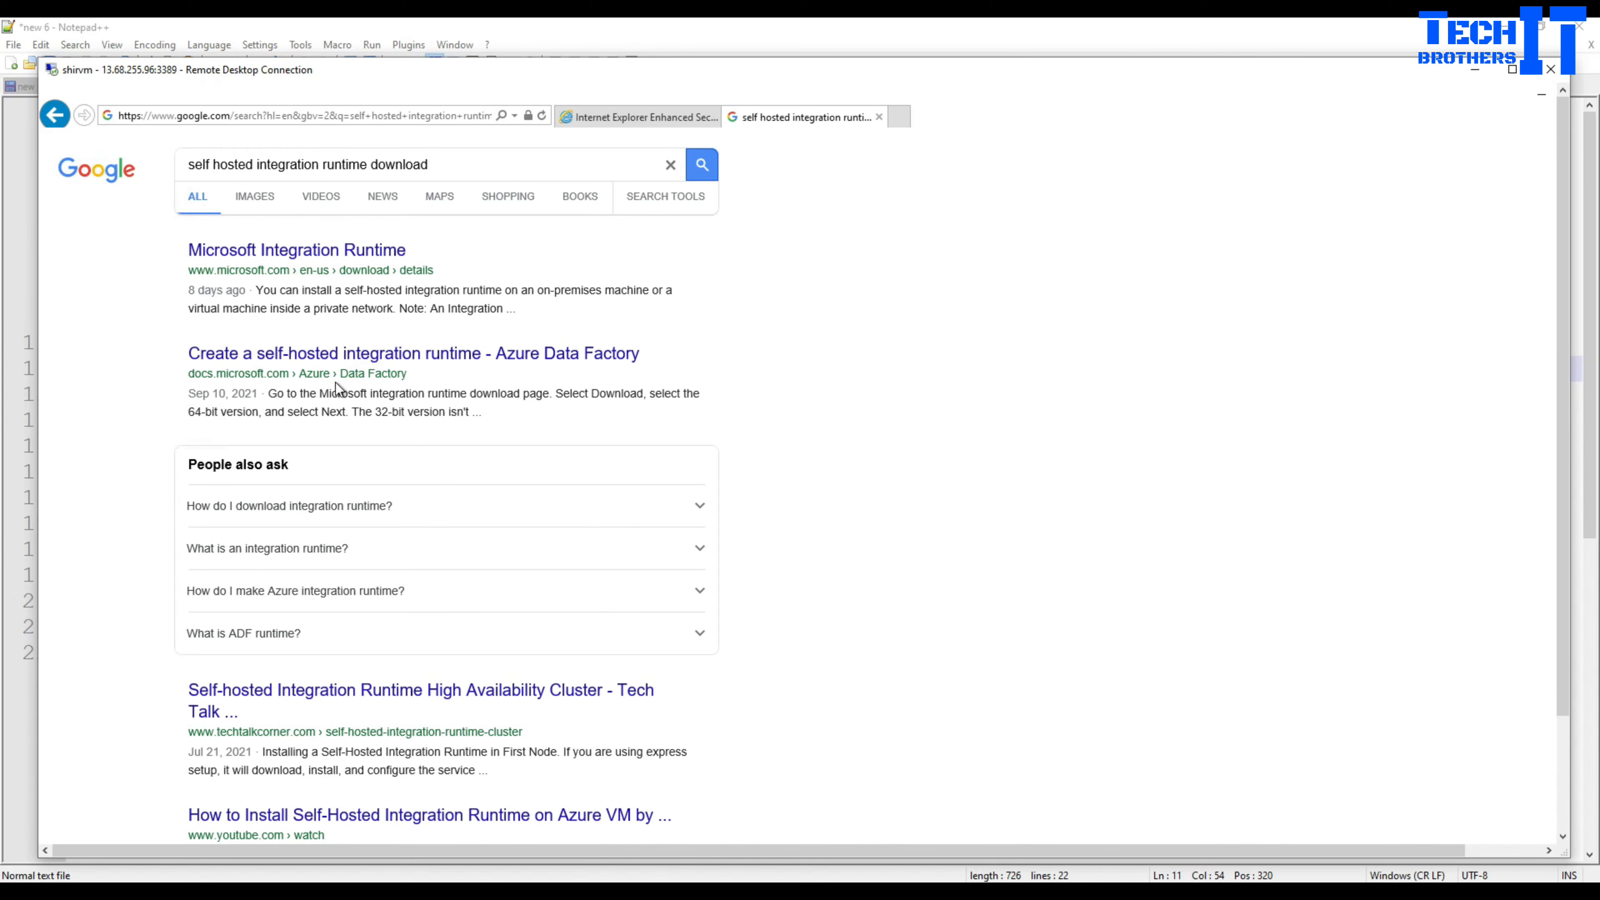
# Skim the "Create a self-hosted integration runtime" article for the download, and return to the search results to look them over.
pyautogui.click(351, 356)
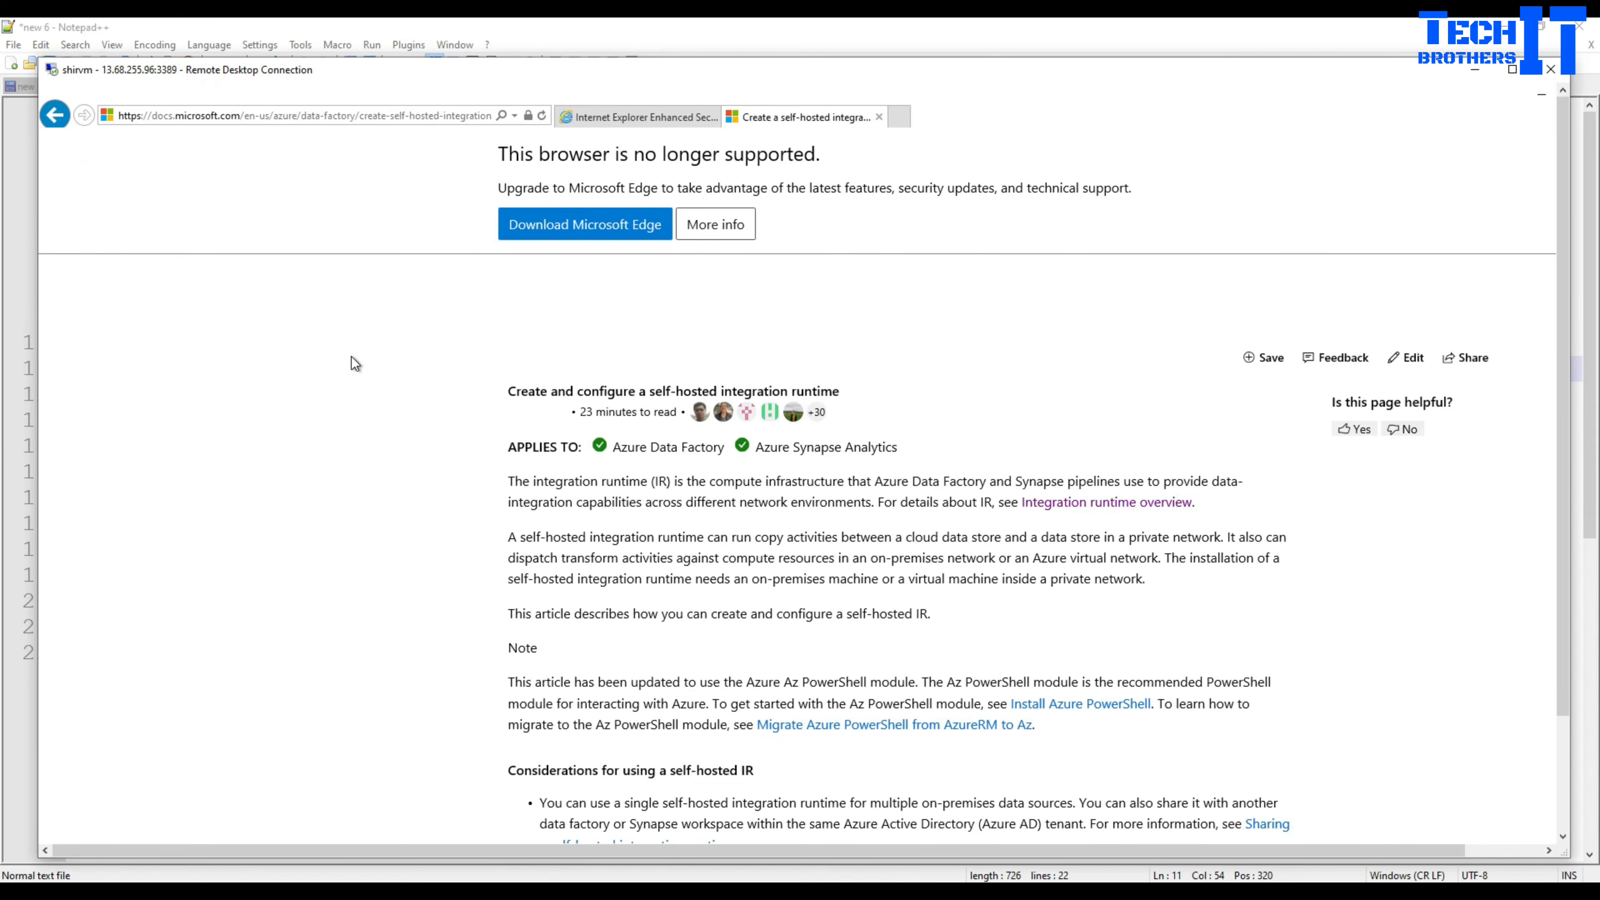
pyautogui.scroll(-3, 795, 575)
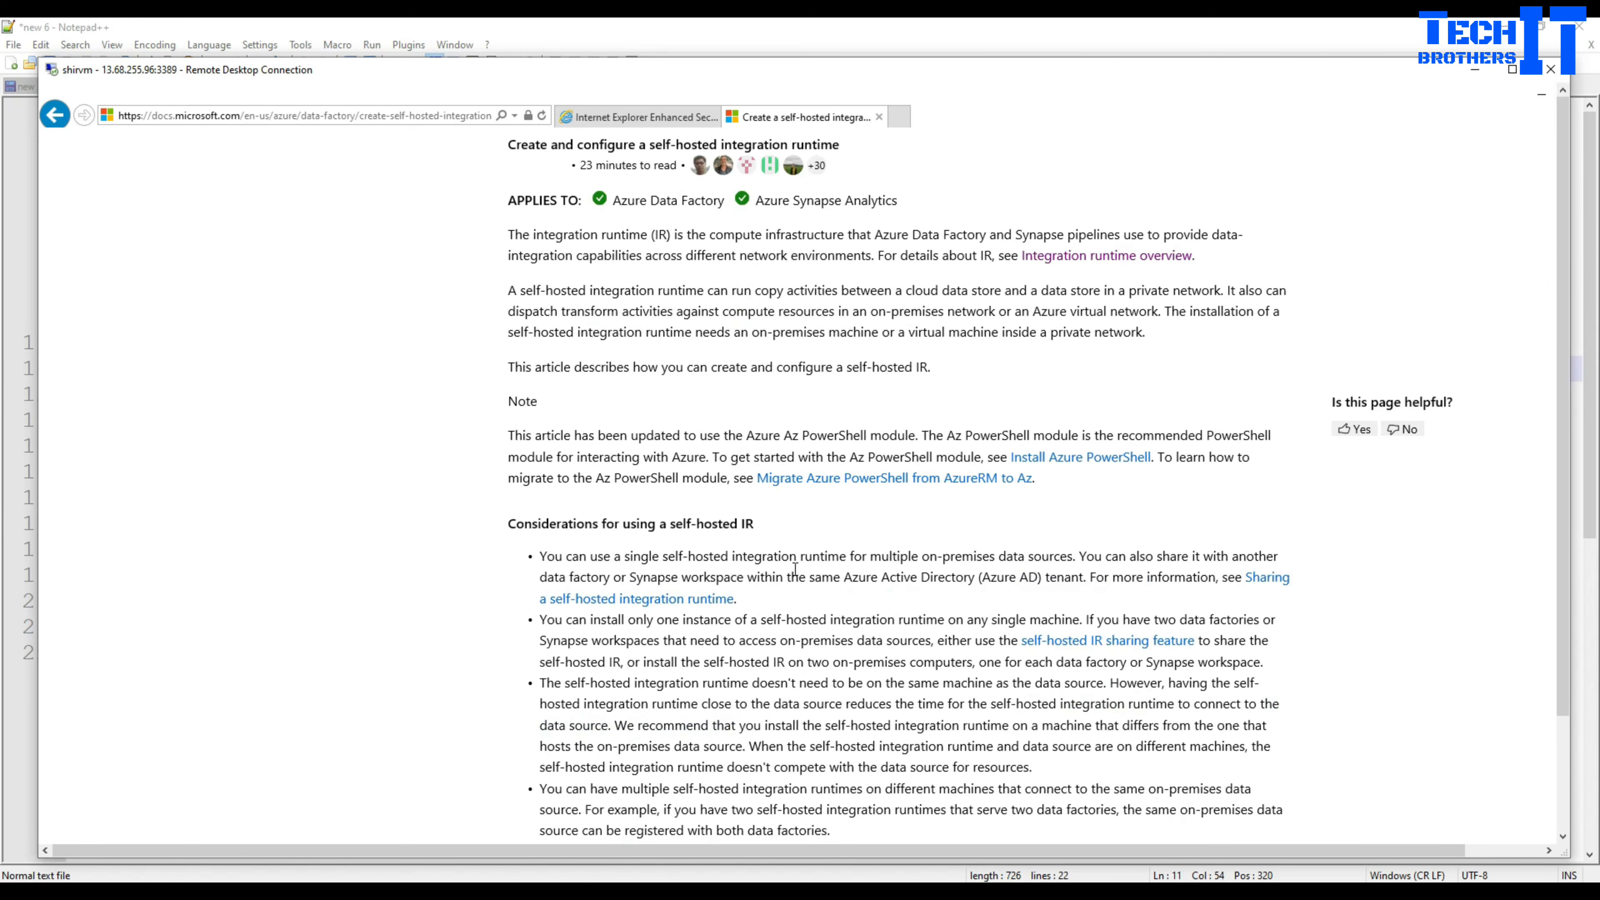
pyautogui.scroll(-20, 990, 533)
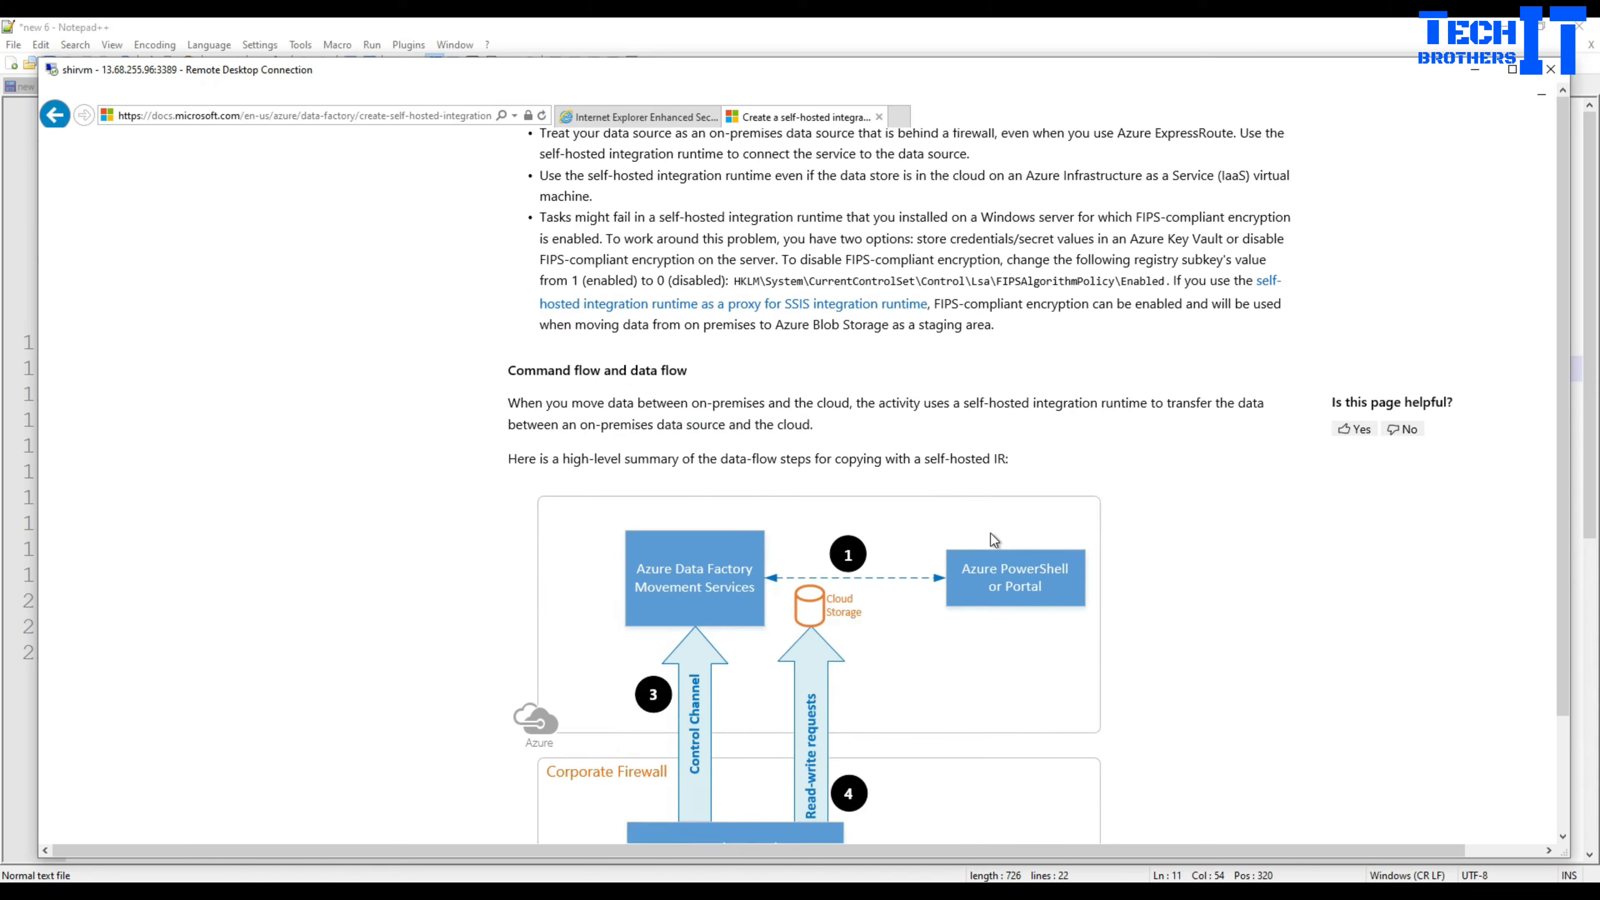
pyautogui.scroll(-20, 988, 516)
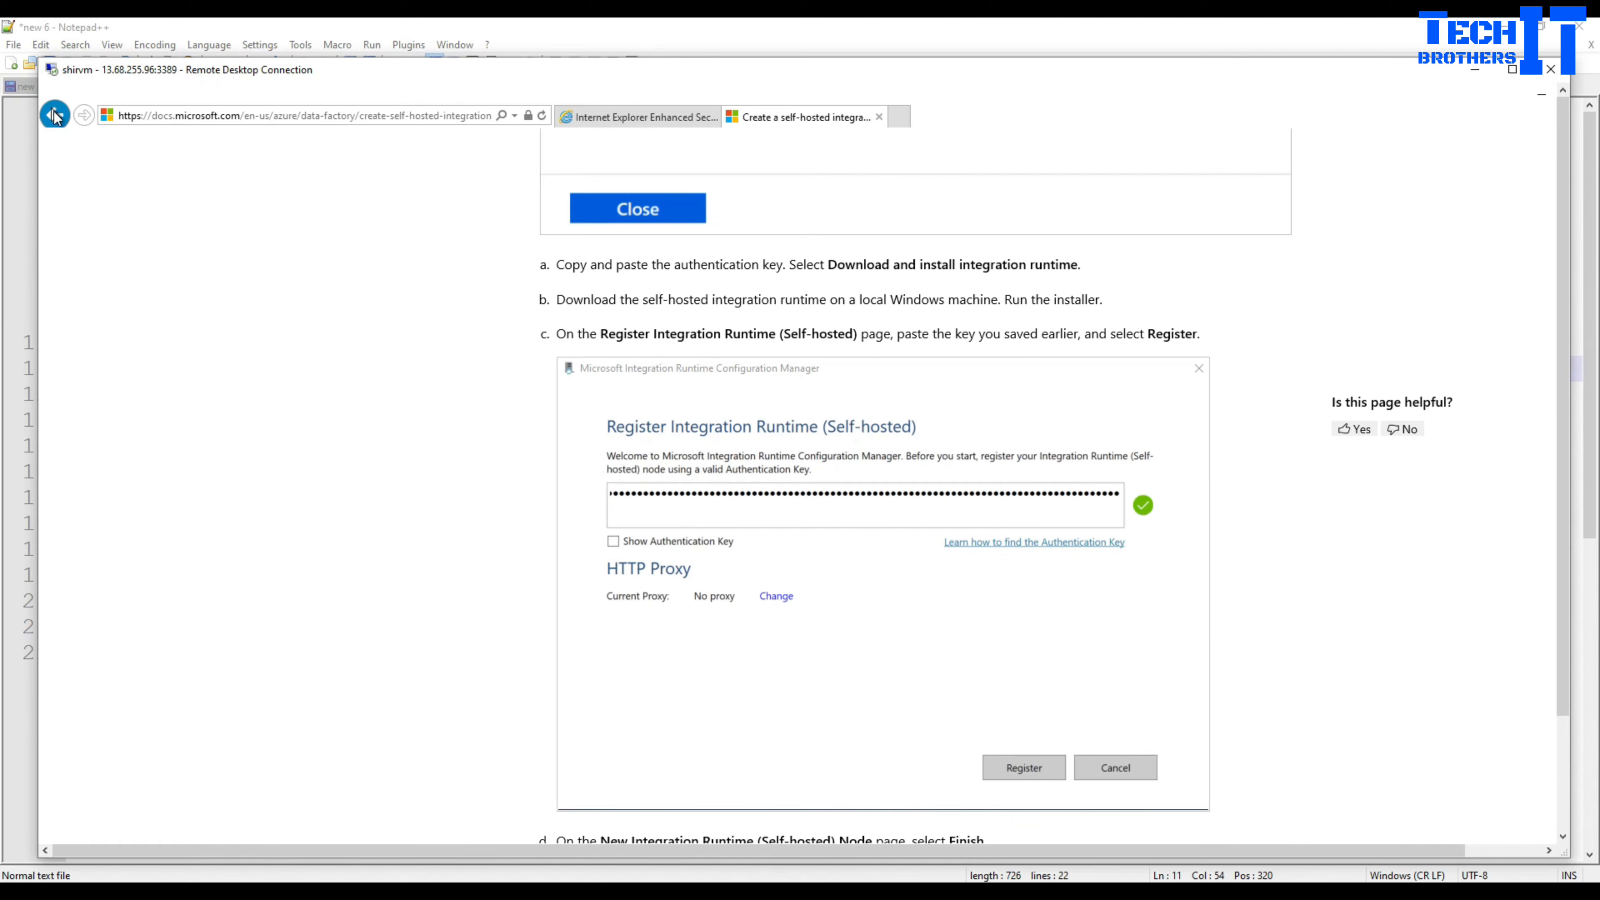
pyautogui.click(55, 114)
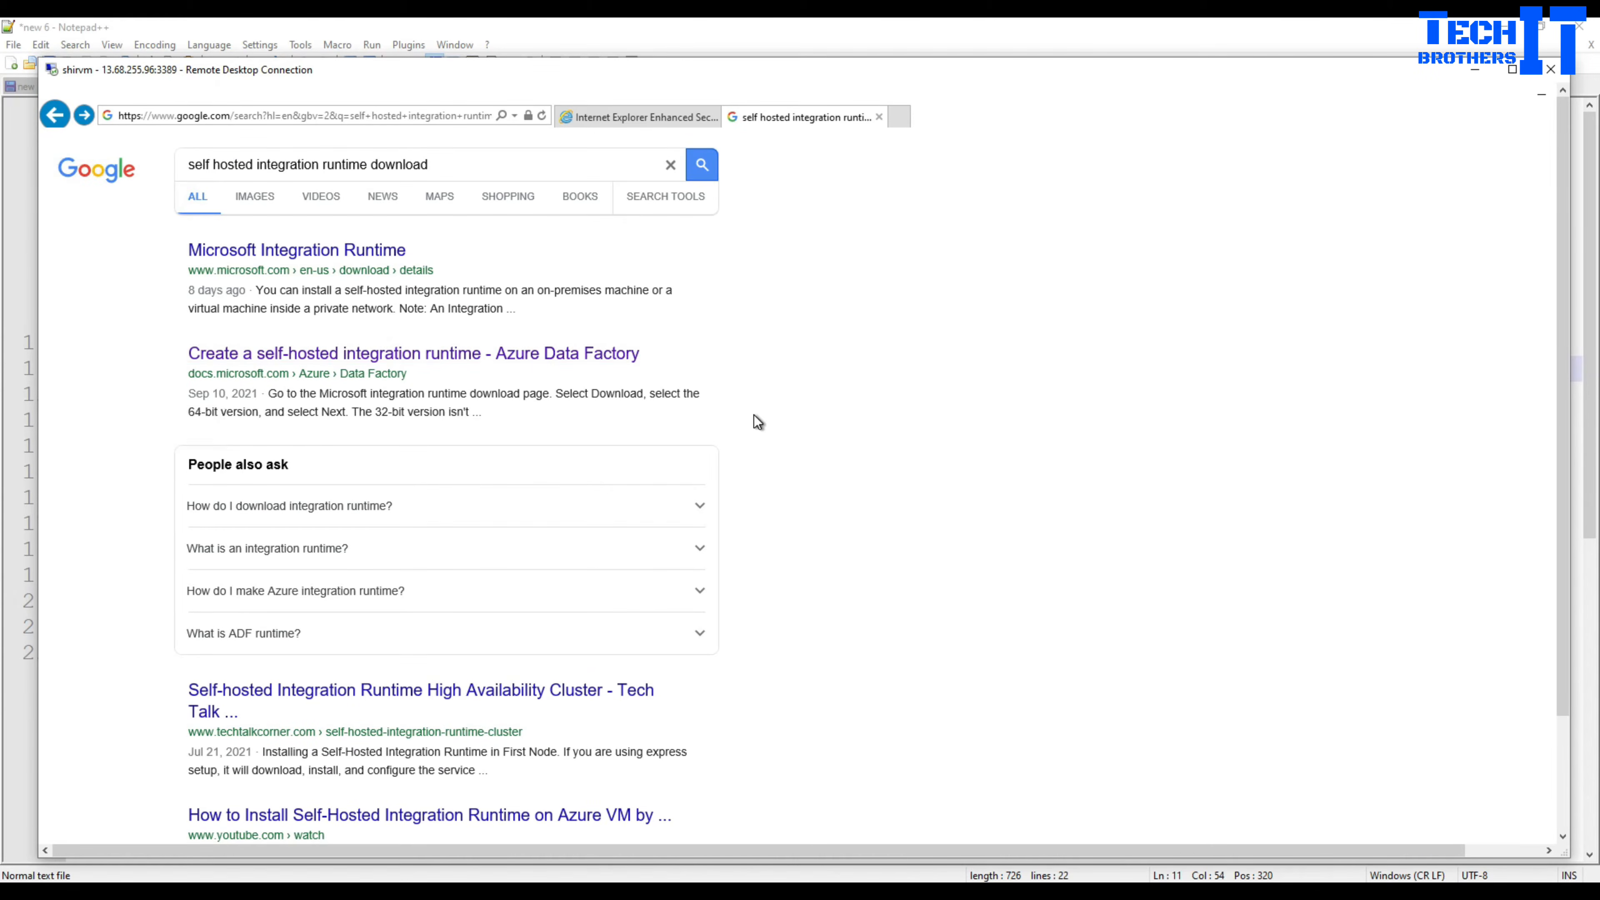
pyautogui.scroll(-5, 756, 417)
pyautogui.scroll(5, 497, 328)
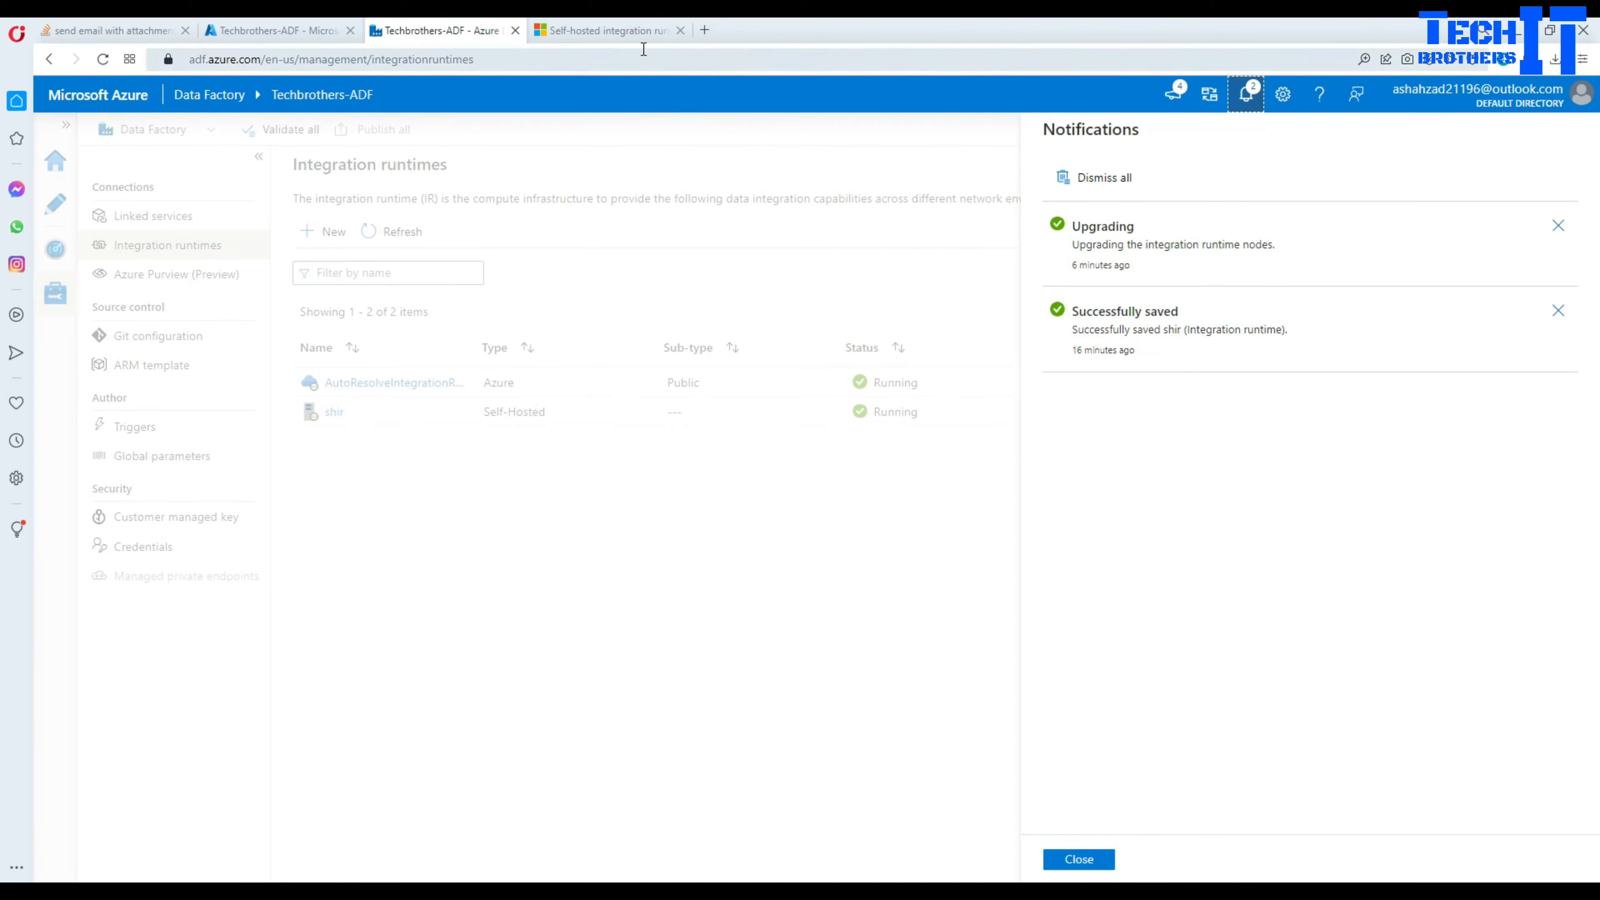
pyautogui.click(704, 29)
pyautogui.write('w')
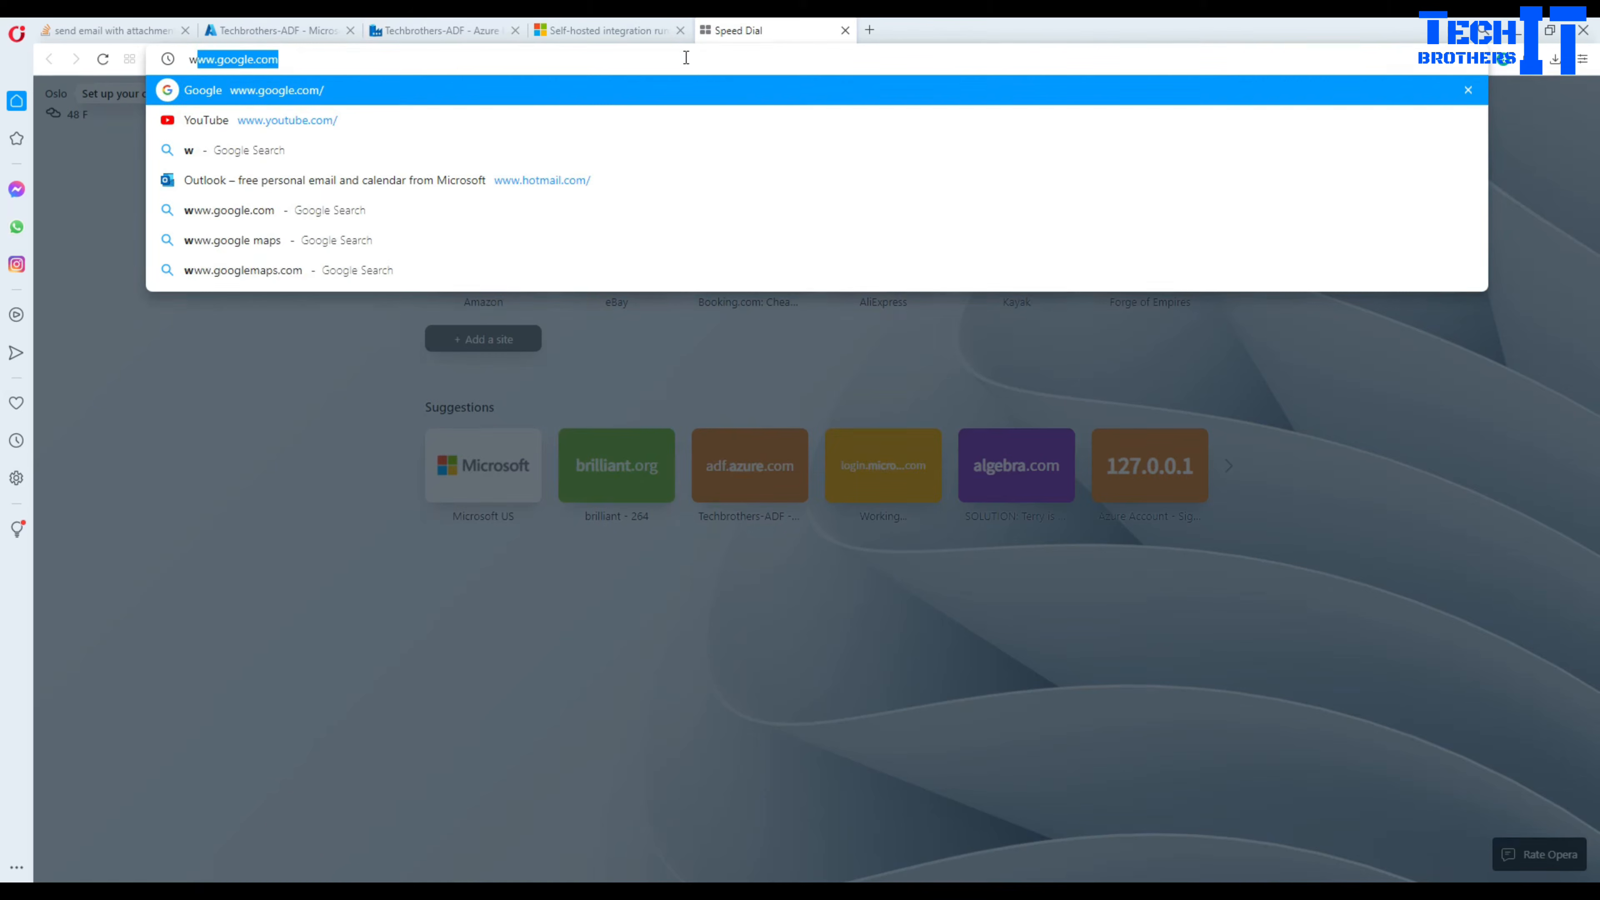
pyautogui.write('ww.google.com')
pyautogui.press('Return')
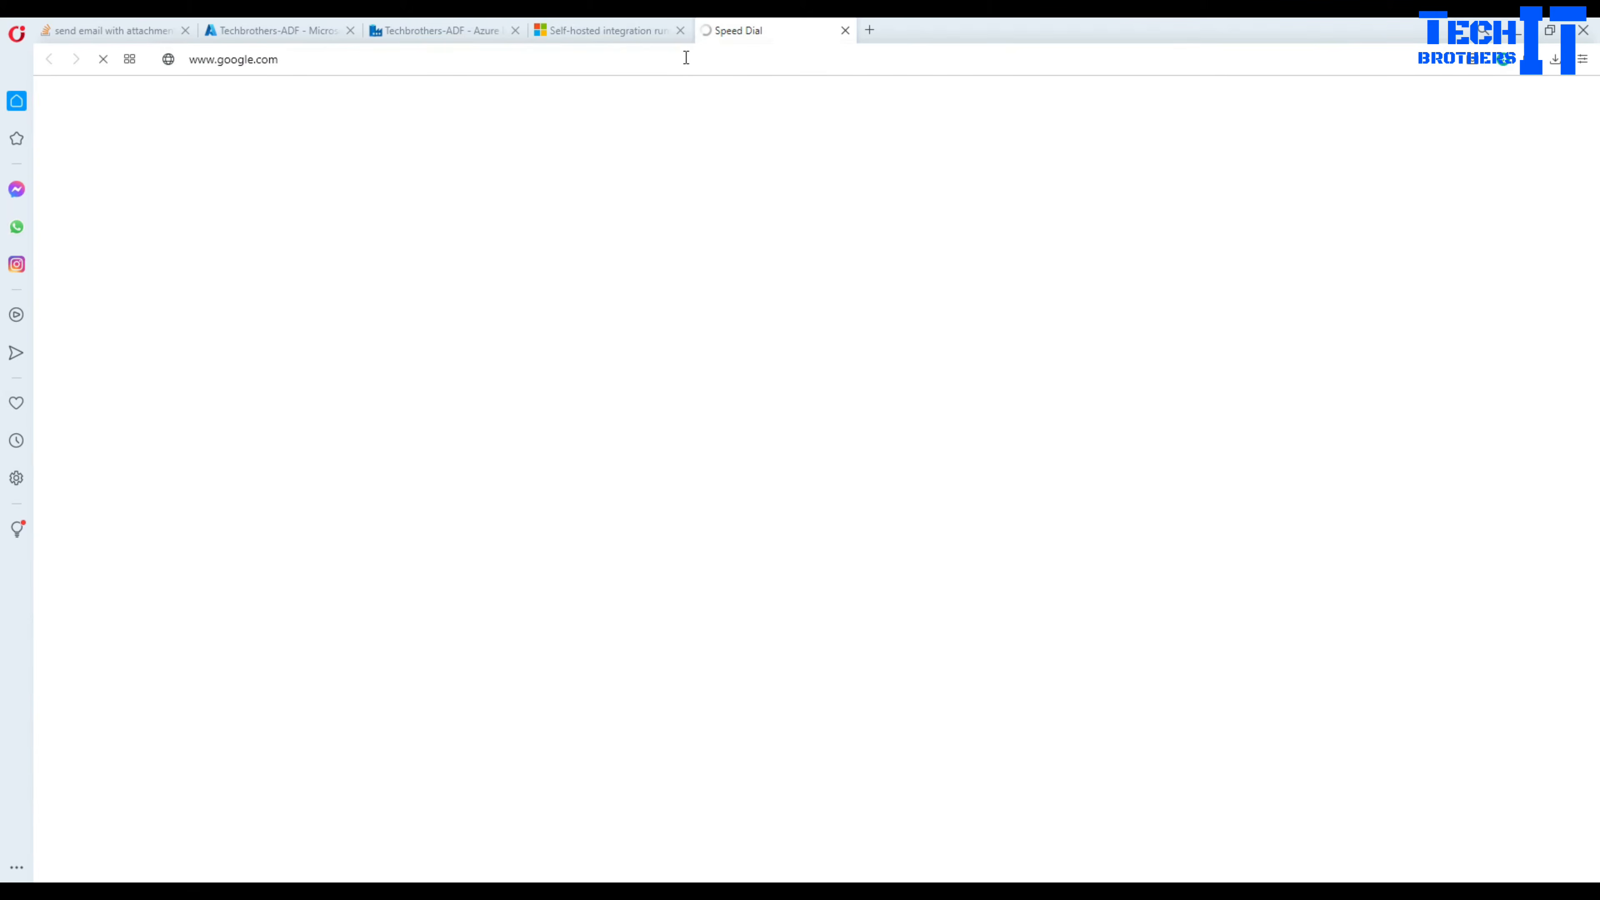
# Search Google for "download self hosted integration runtime".
pyautogui.write('down')
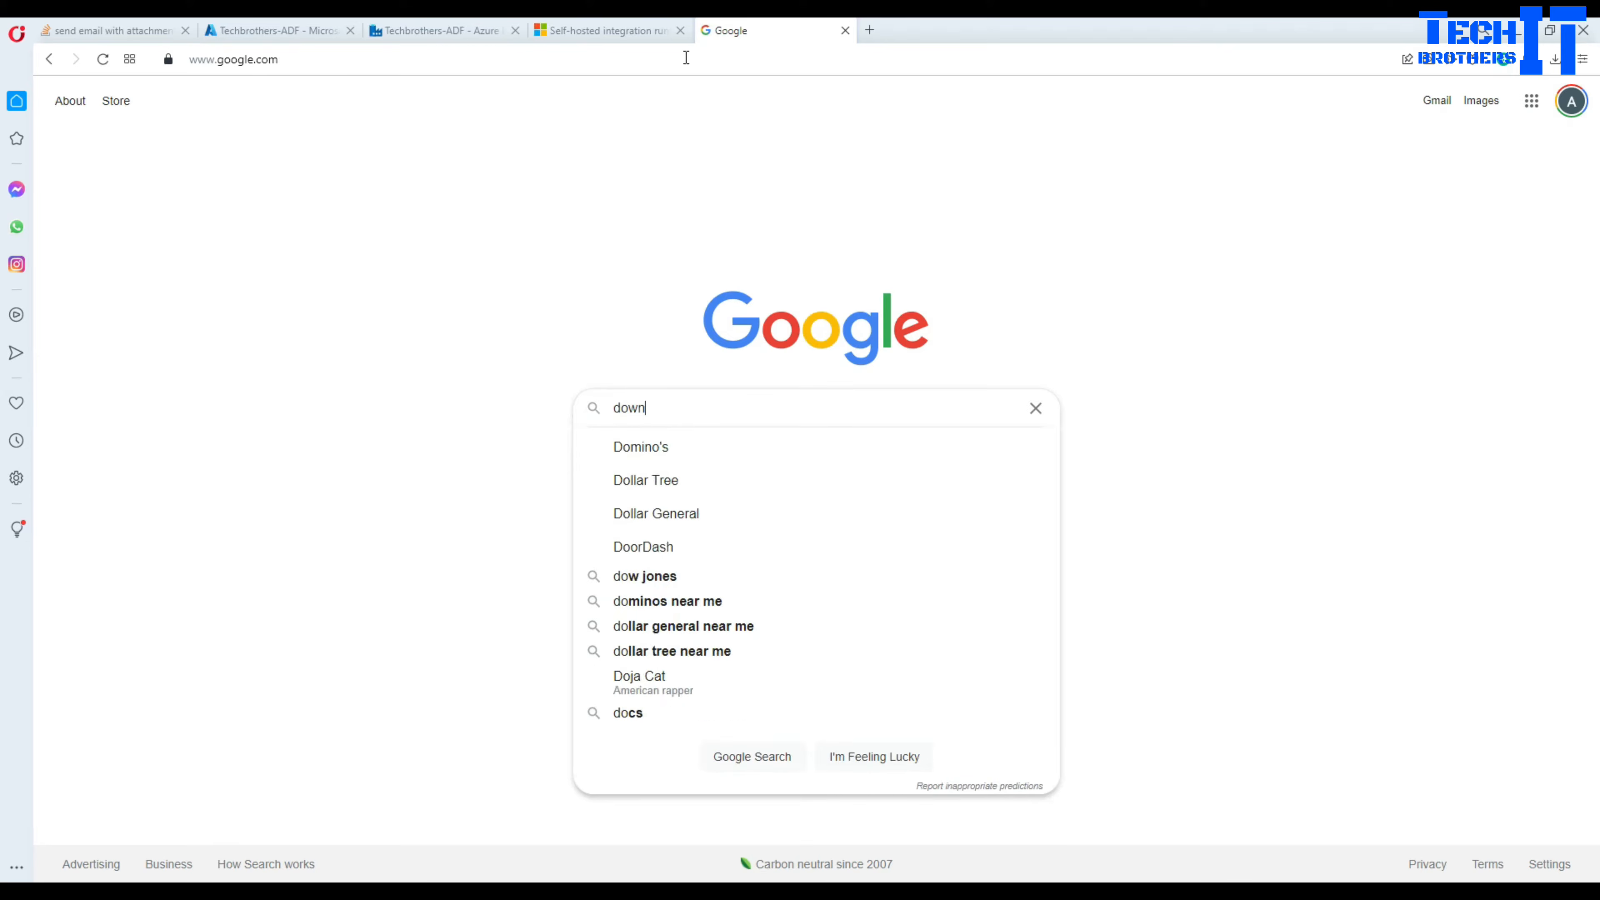
pyautogui.write('load interg')
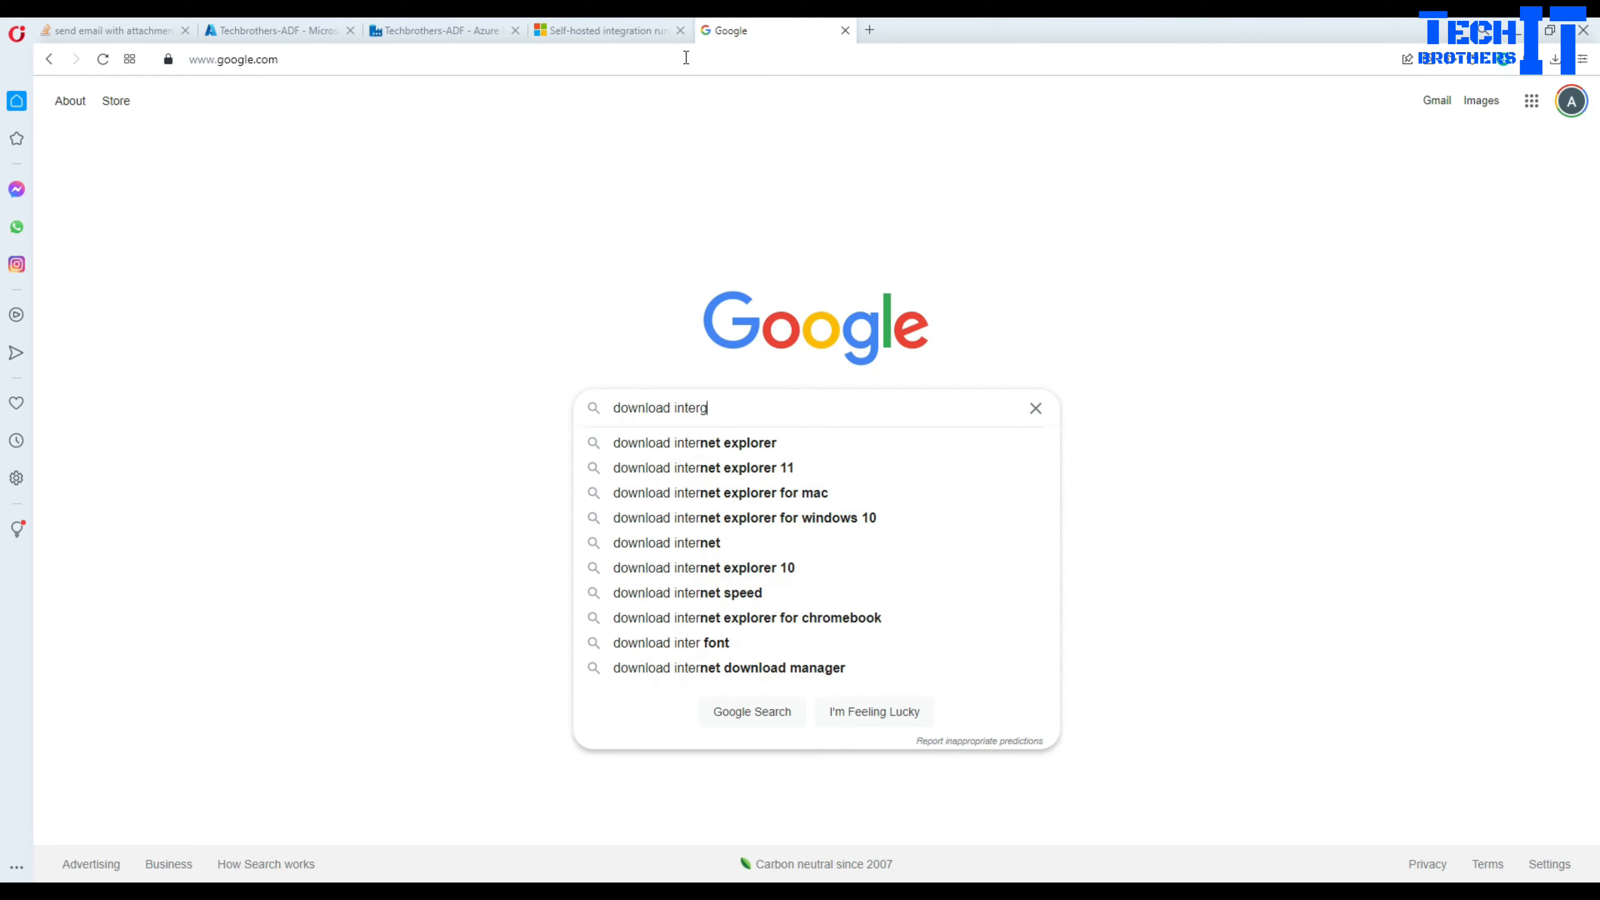
pyautogui.press('BackSpace')
pyautogui.press('BackSpace')
pyautogui.press('BackSpace')
pyautogui.press('BackSpace')
pyautogui.press('BackSpace')
pyautogui.press('BackSpace')
pyautogui.write('sel')
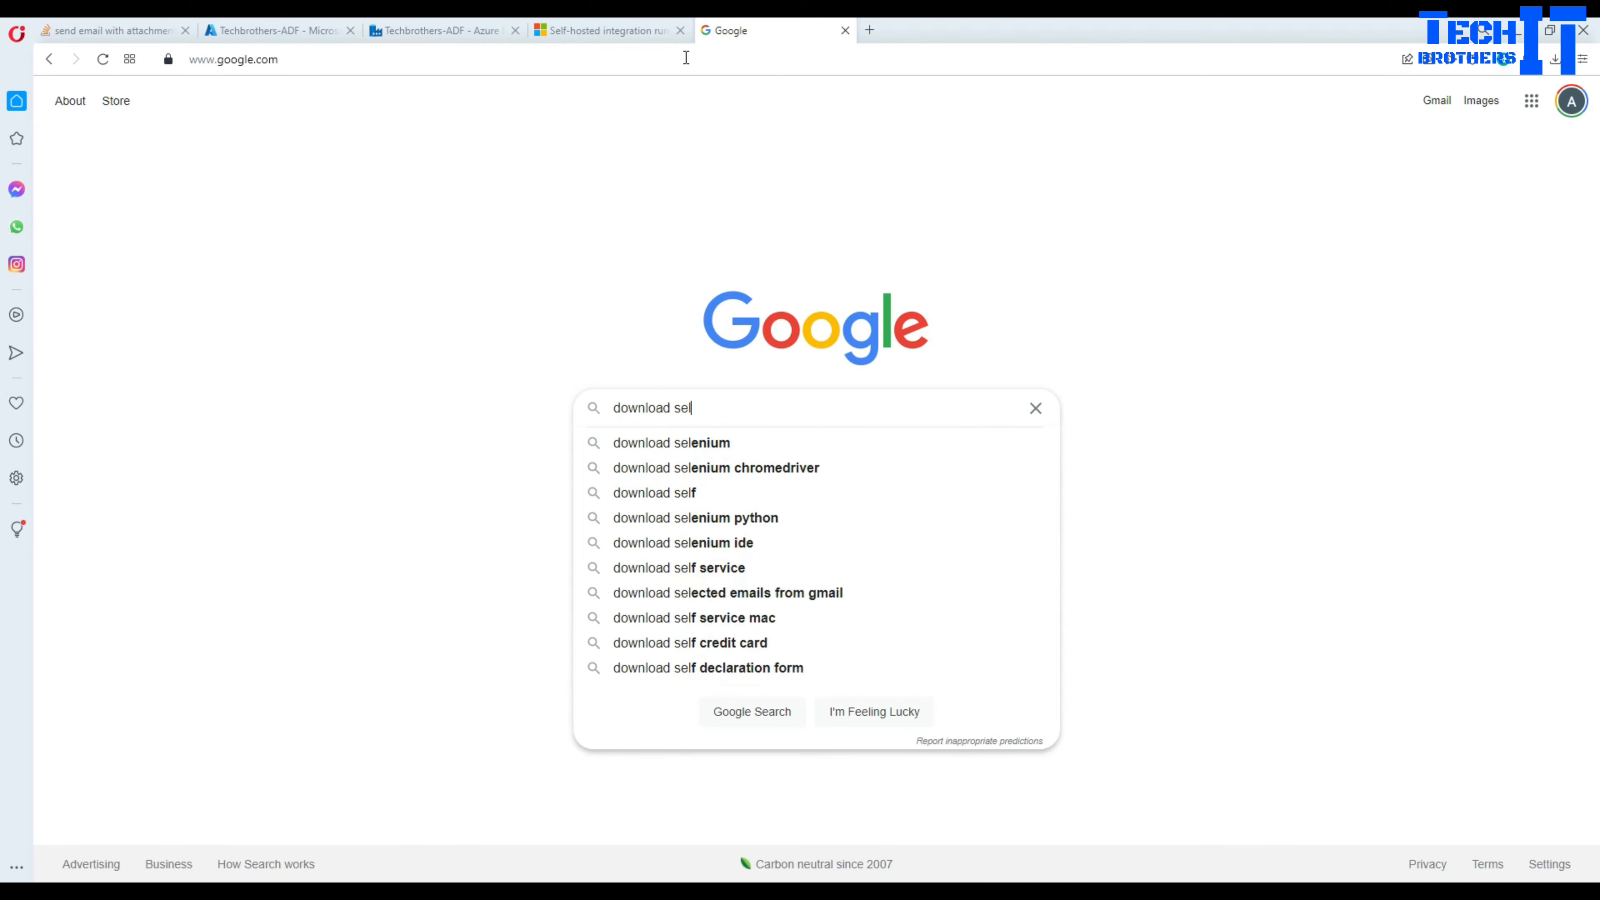
pyautogui.write('f hosted integration runtime')
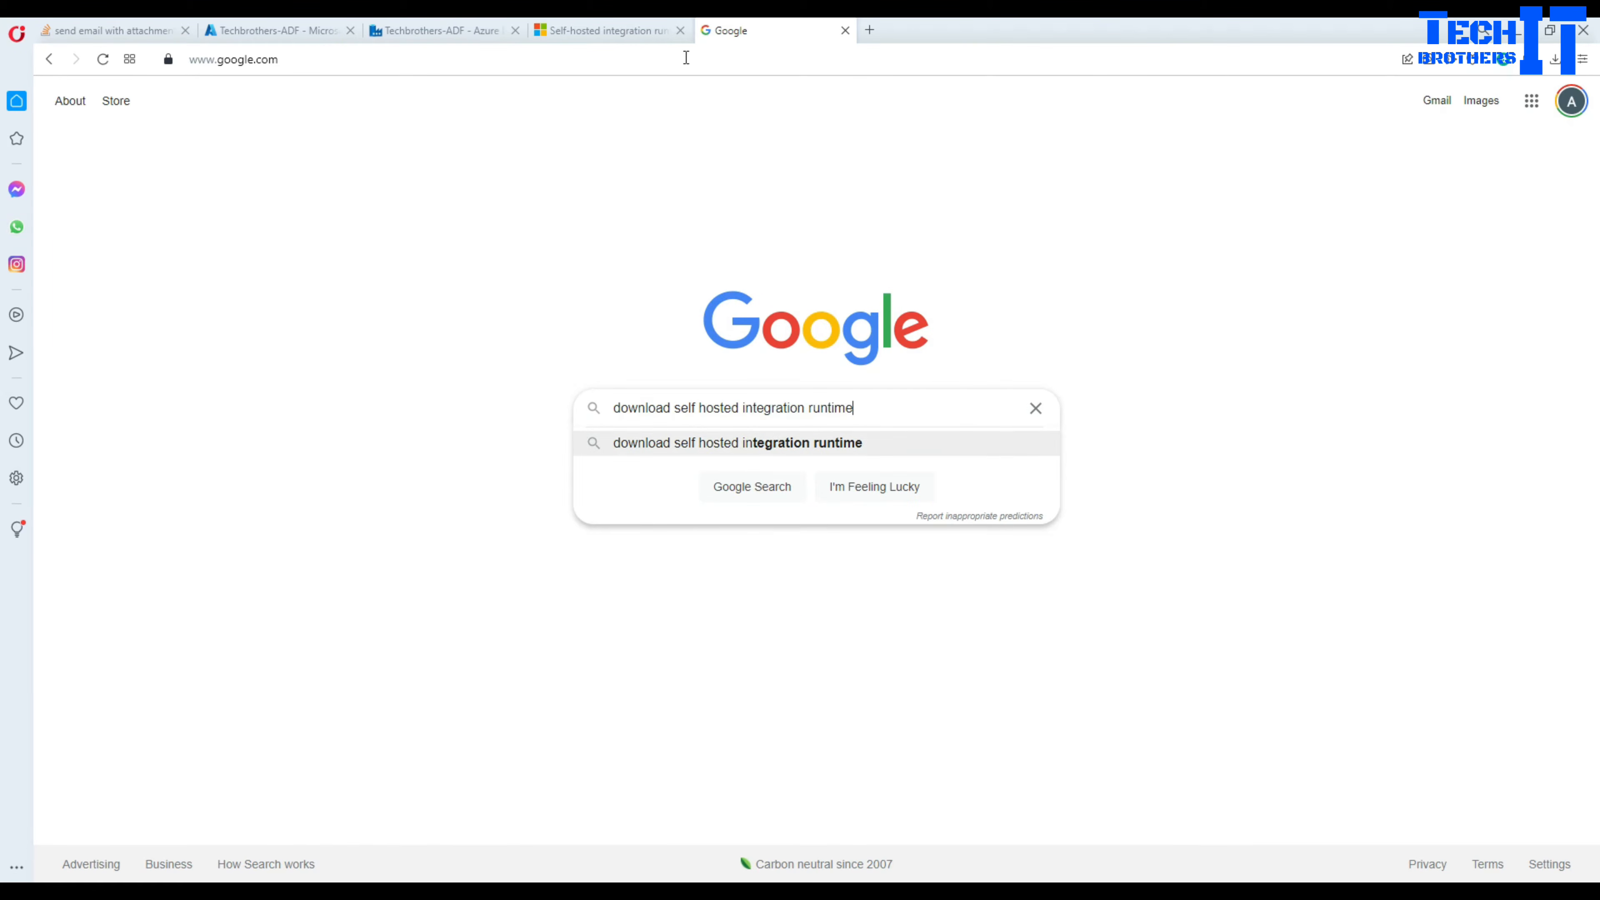
pyautogui.press('Return')
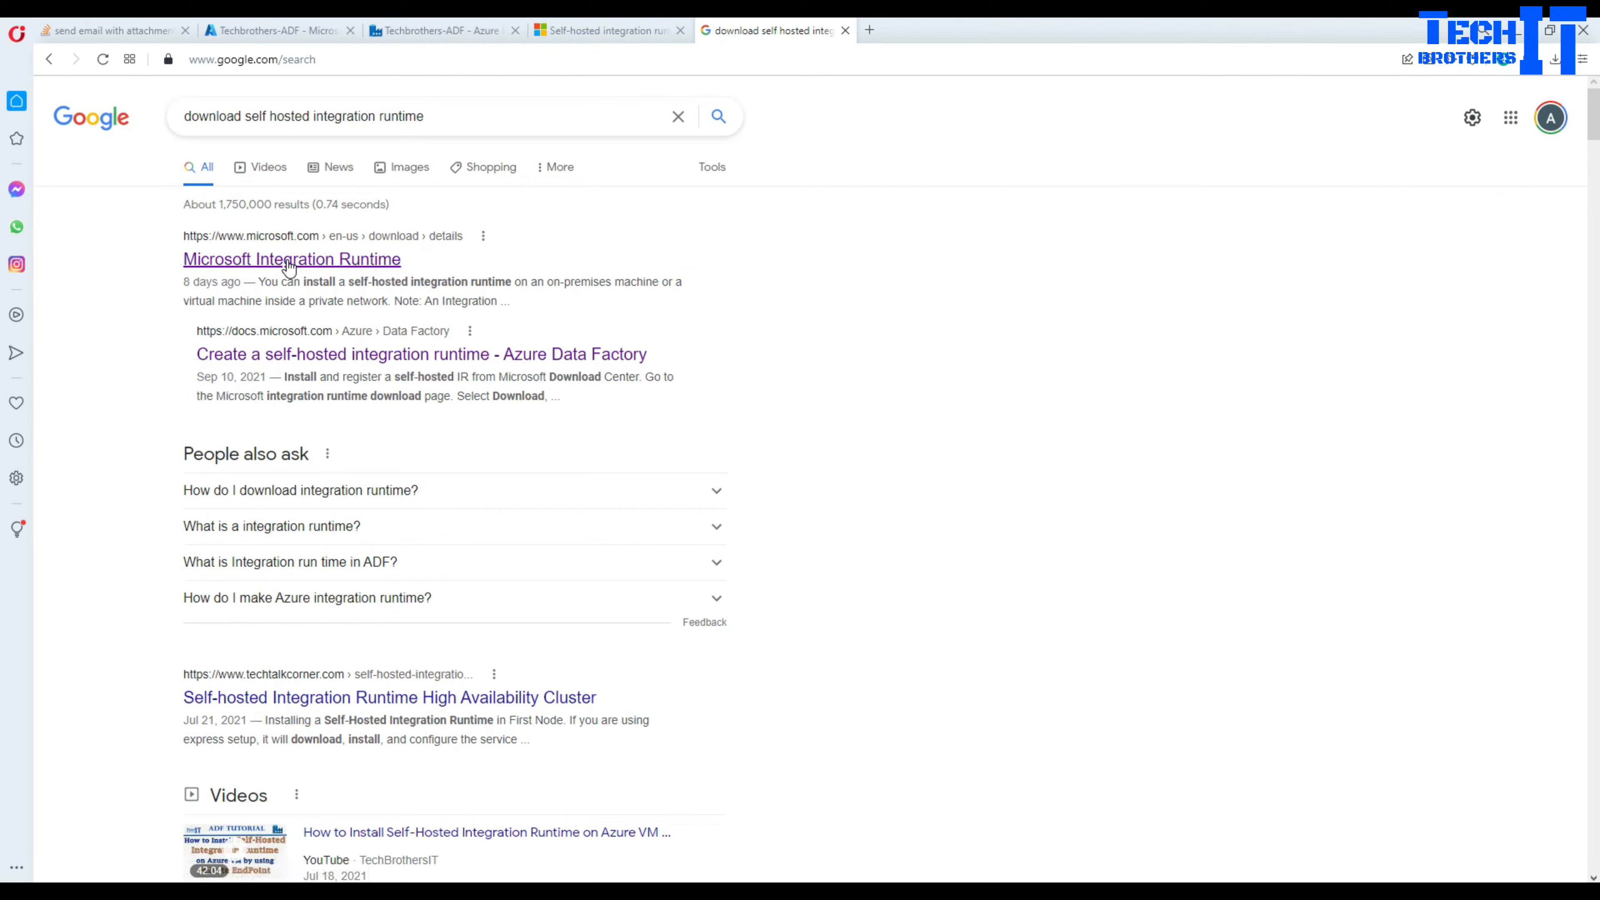
# Open the Microsoft Integration Runtime download page from the search results and bring up its list of downloadable files.
pyautogui.click(360, 259)
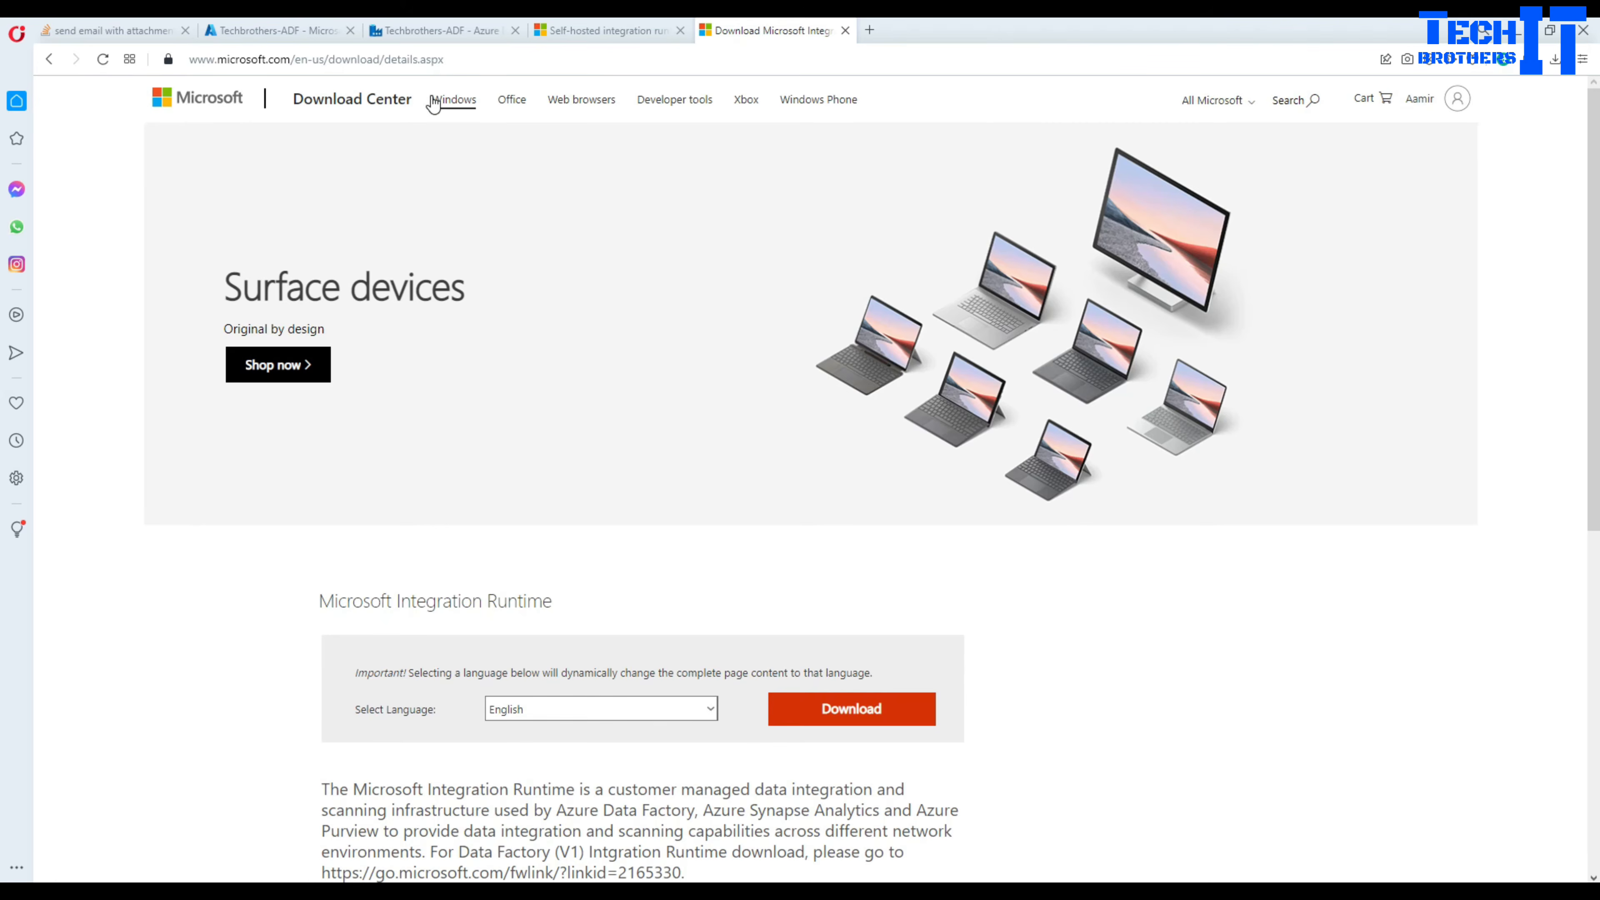
pyautogui.click(425, 60)
pyautogui.rightClick(425, 63)
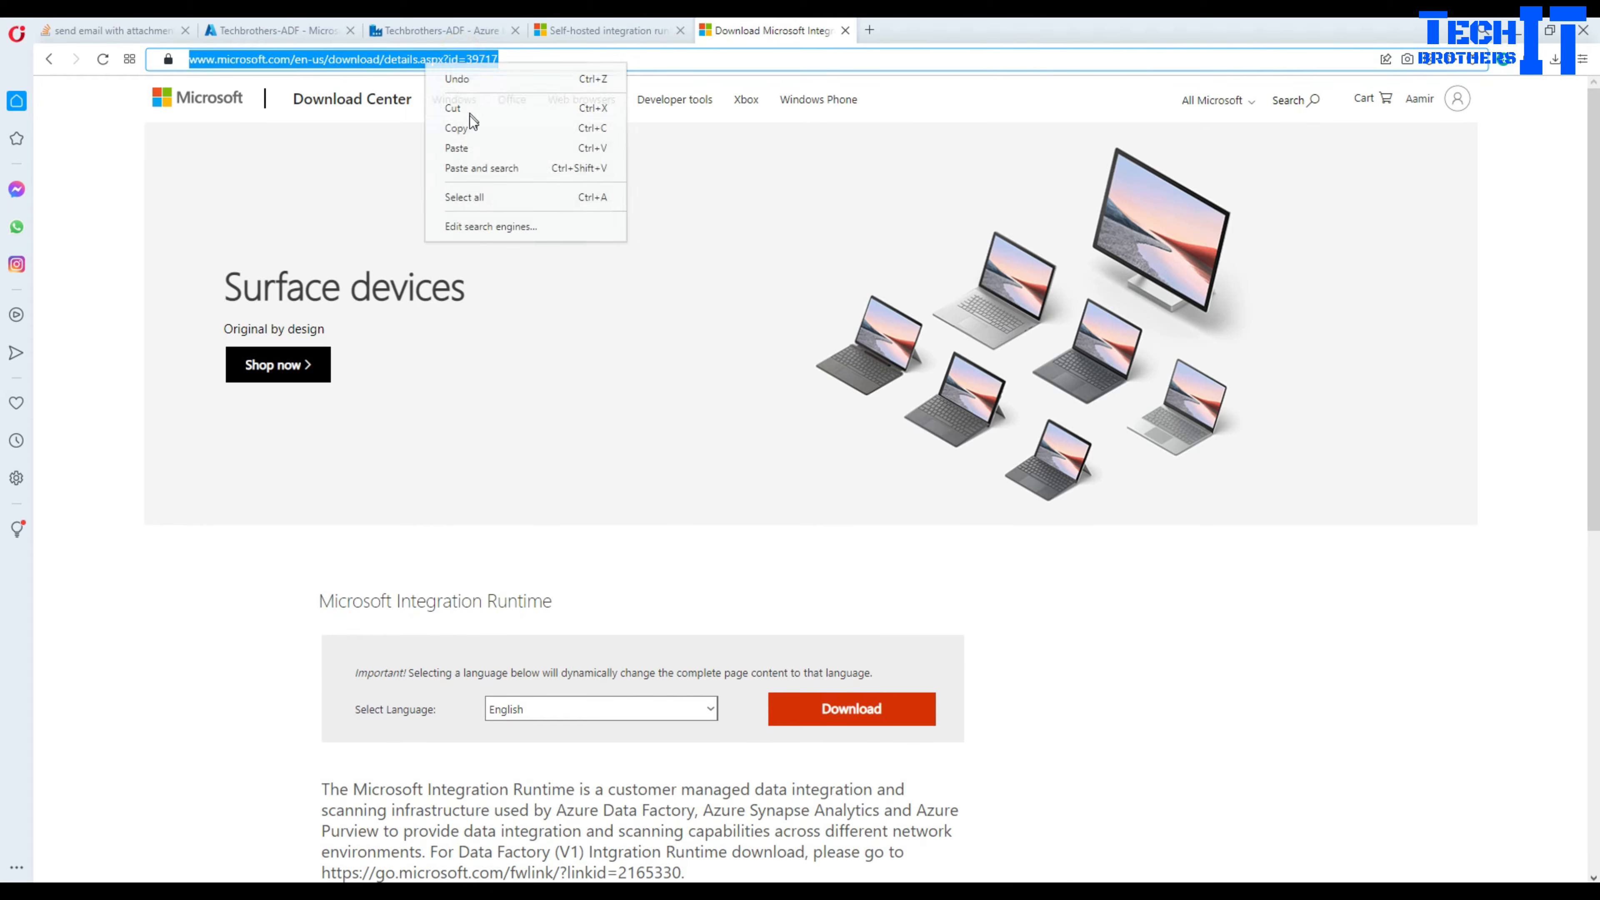
pyautogui.click(246, 626)
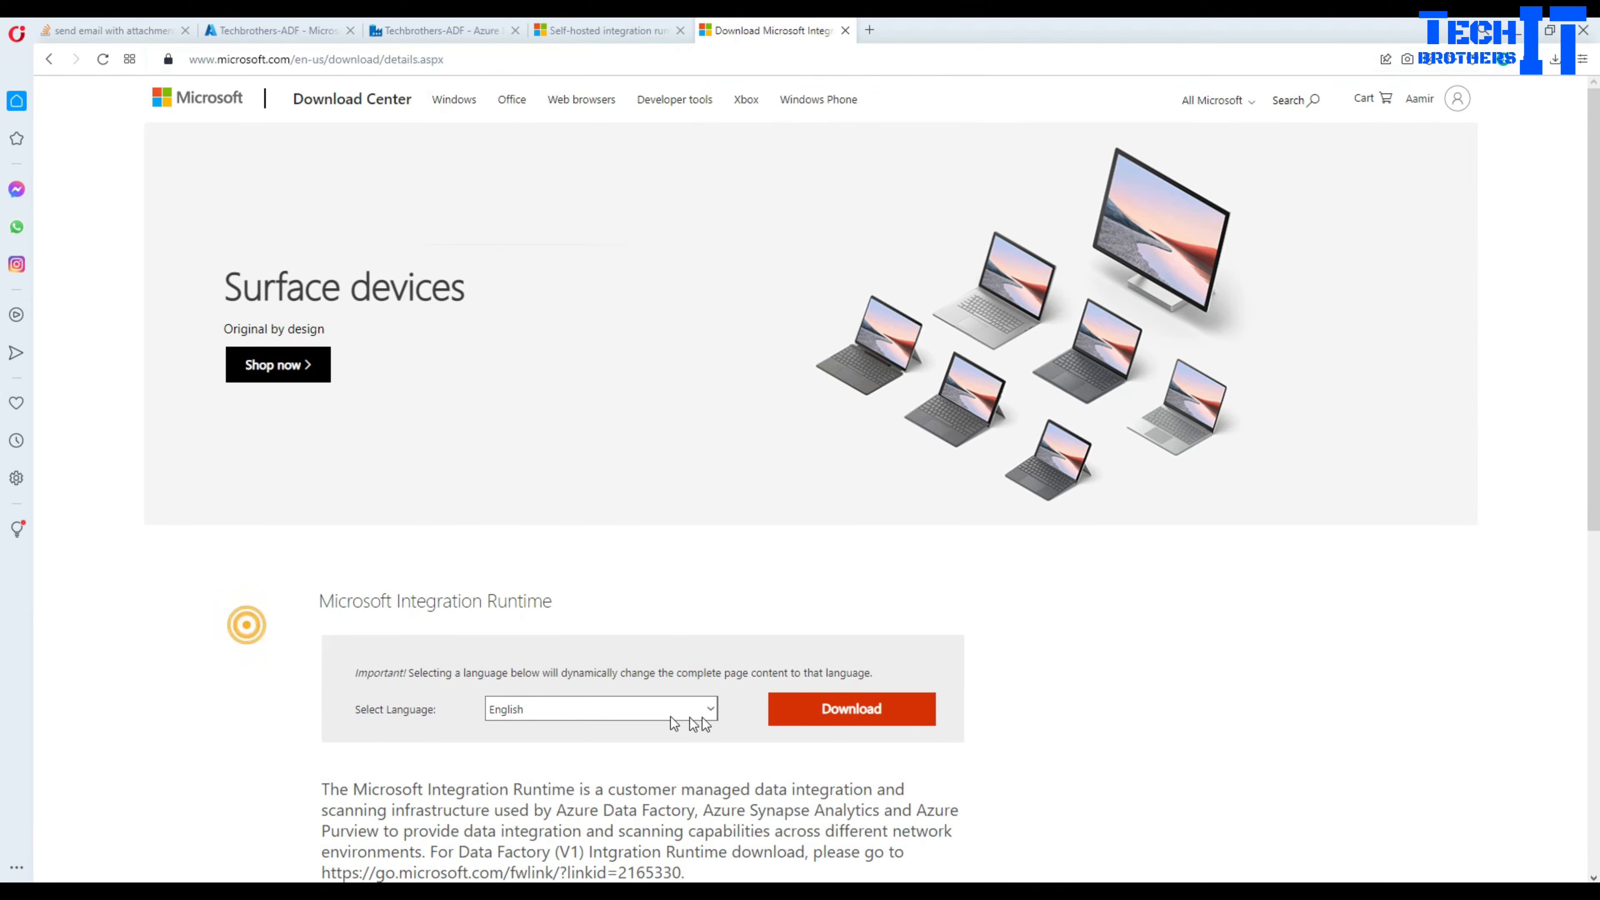
pyautogui.click(852, 708)
# Copy the download page's address and load it in the browser on the shirvm remote desktop.
pyautogui.click(551, 59)
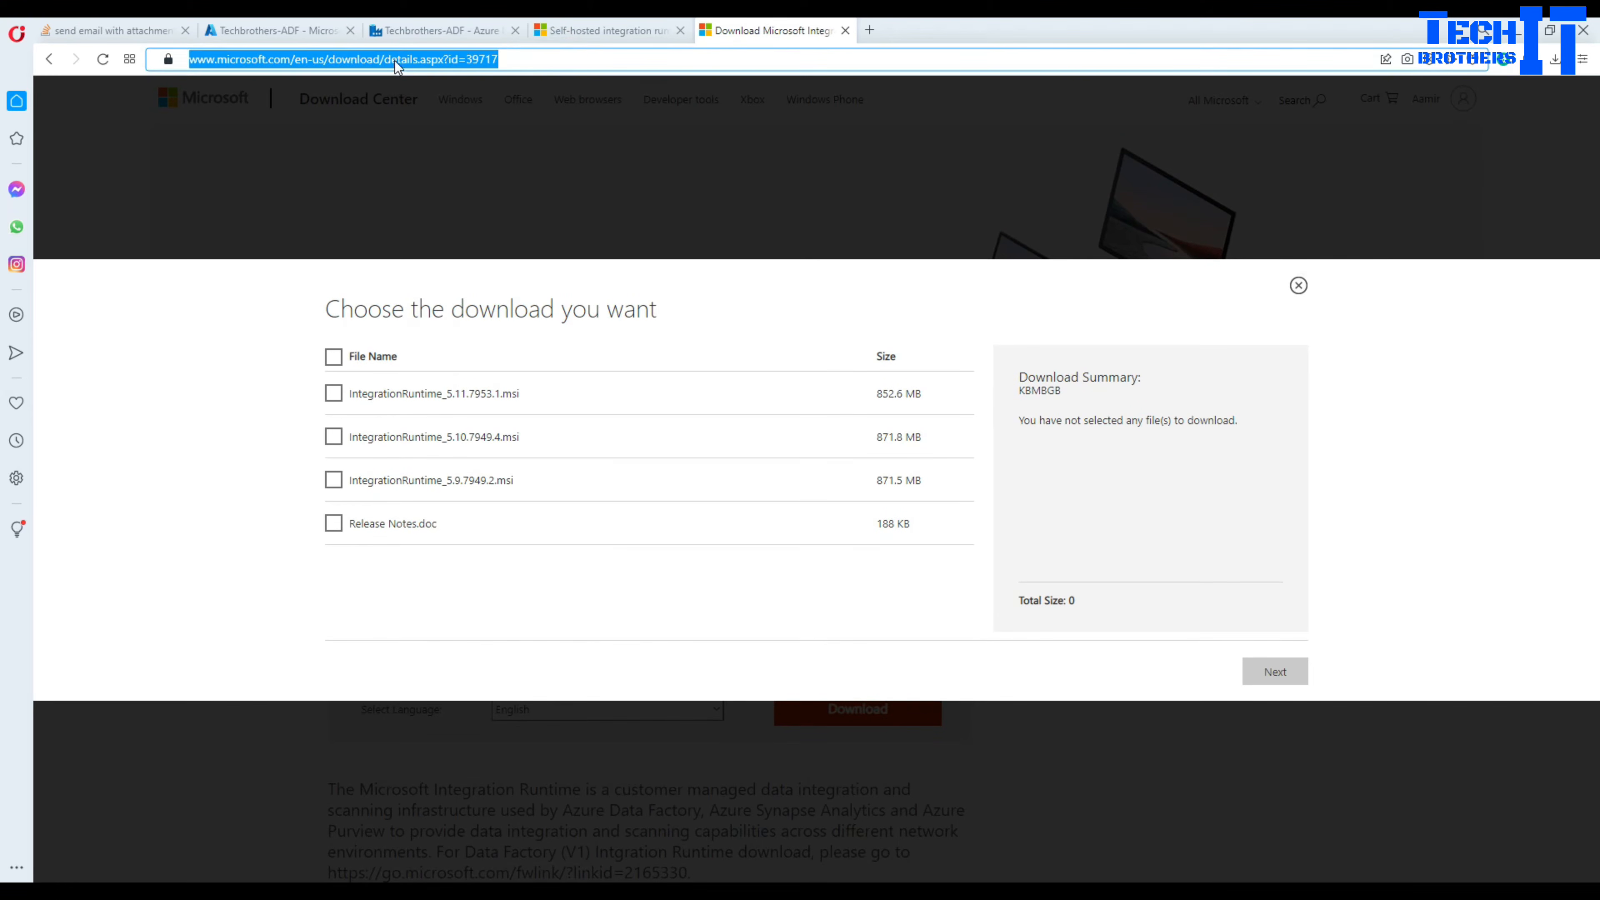
pyautogui.rightClick(397, 61)
pyautogui.click(451, 125)
pyautogui.hotkey('alt', 'Tab')
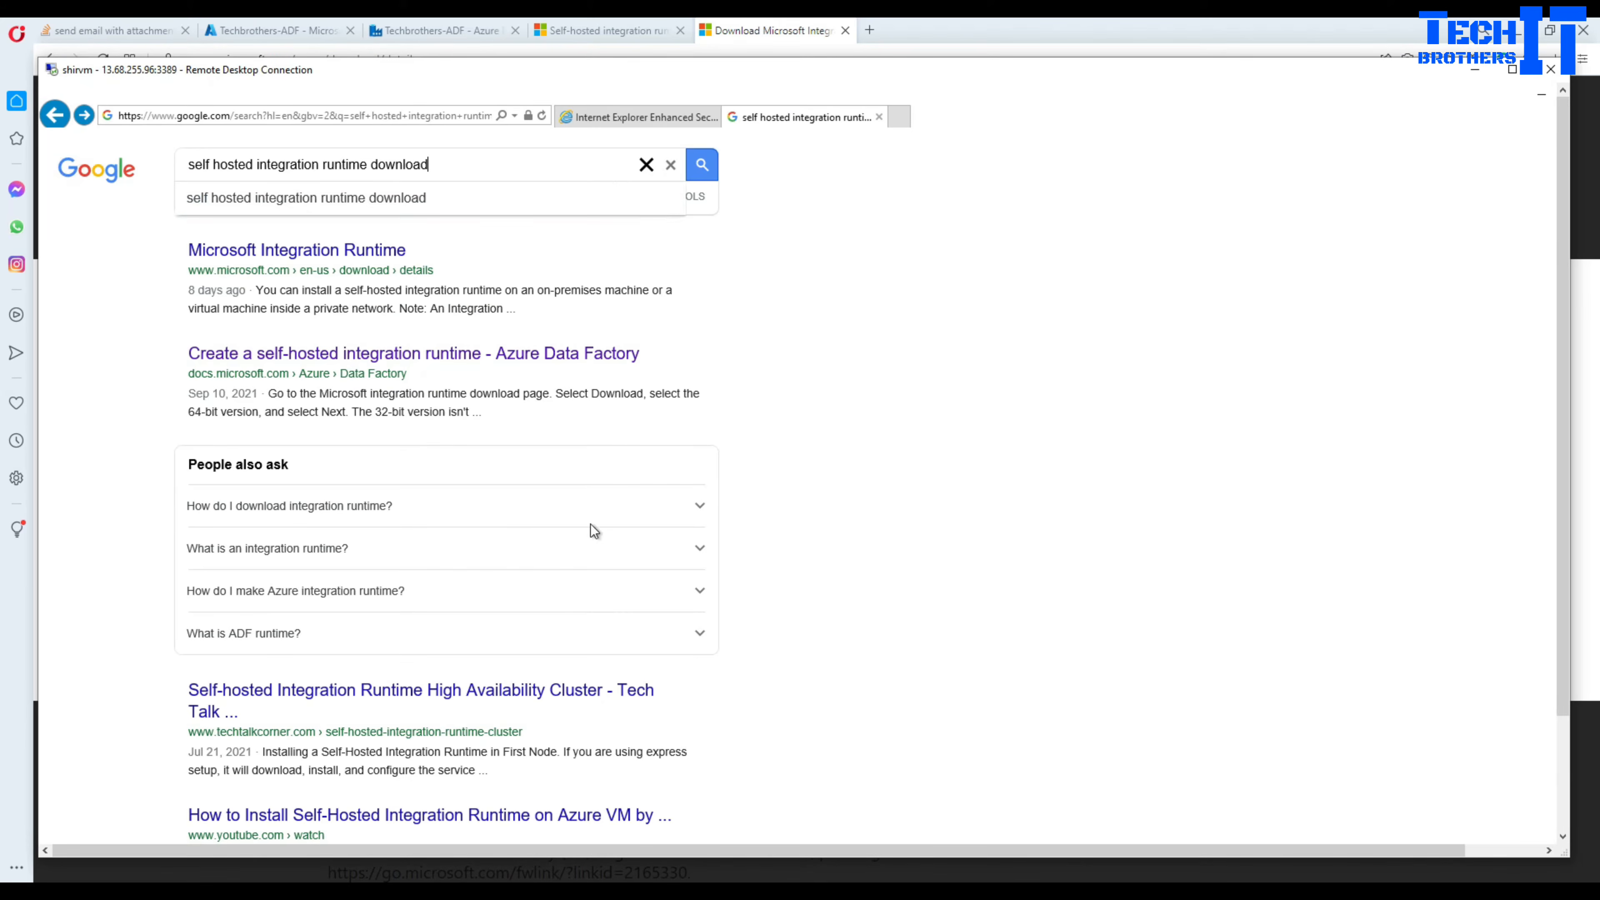
pyautogui.click(431, 115)
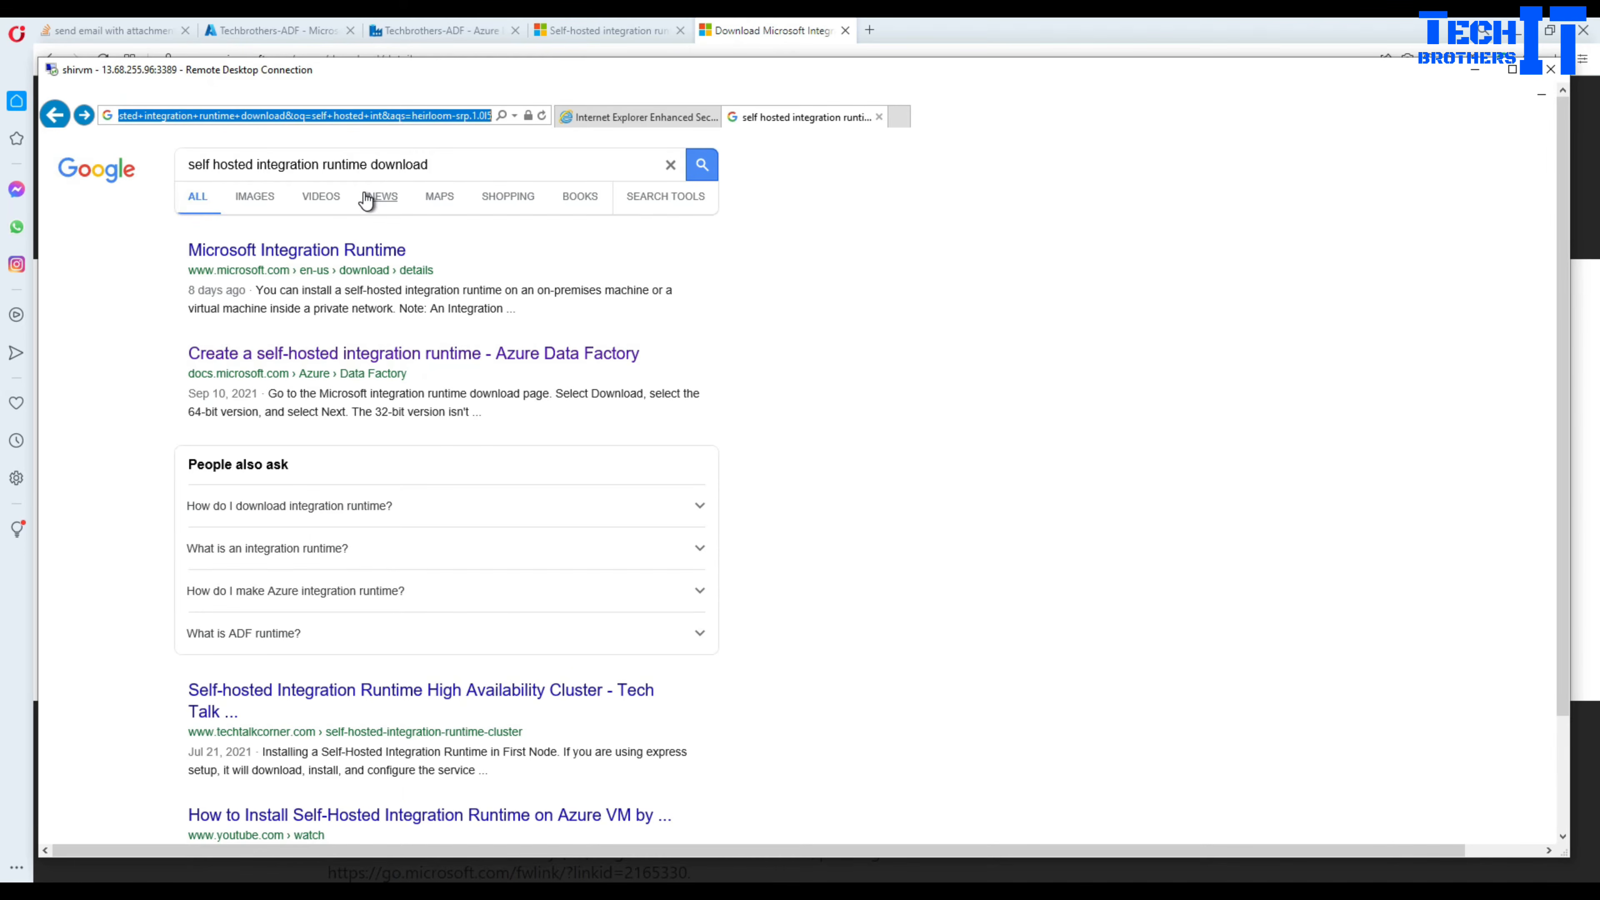
pyautogui.hotkey('ctrl', 'v')
pyautogui.press('Return')
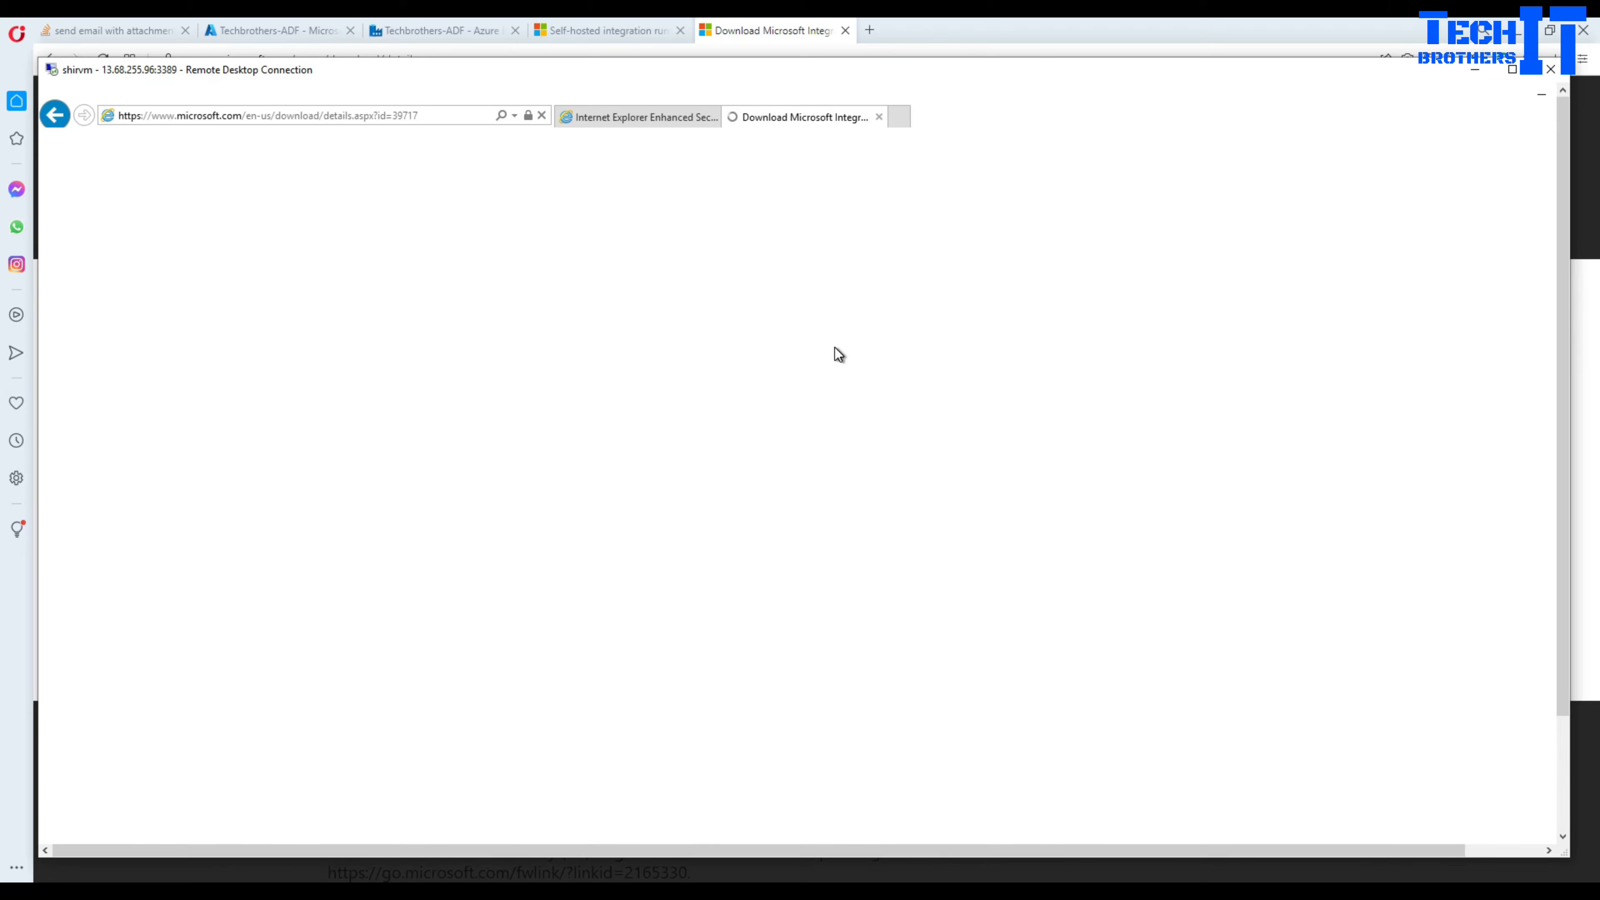
# Bring up the choice of downloadable Integration Runtime files in the VM's browser.
pyautogui.scroll(-3, 790, 472)
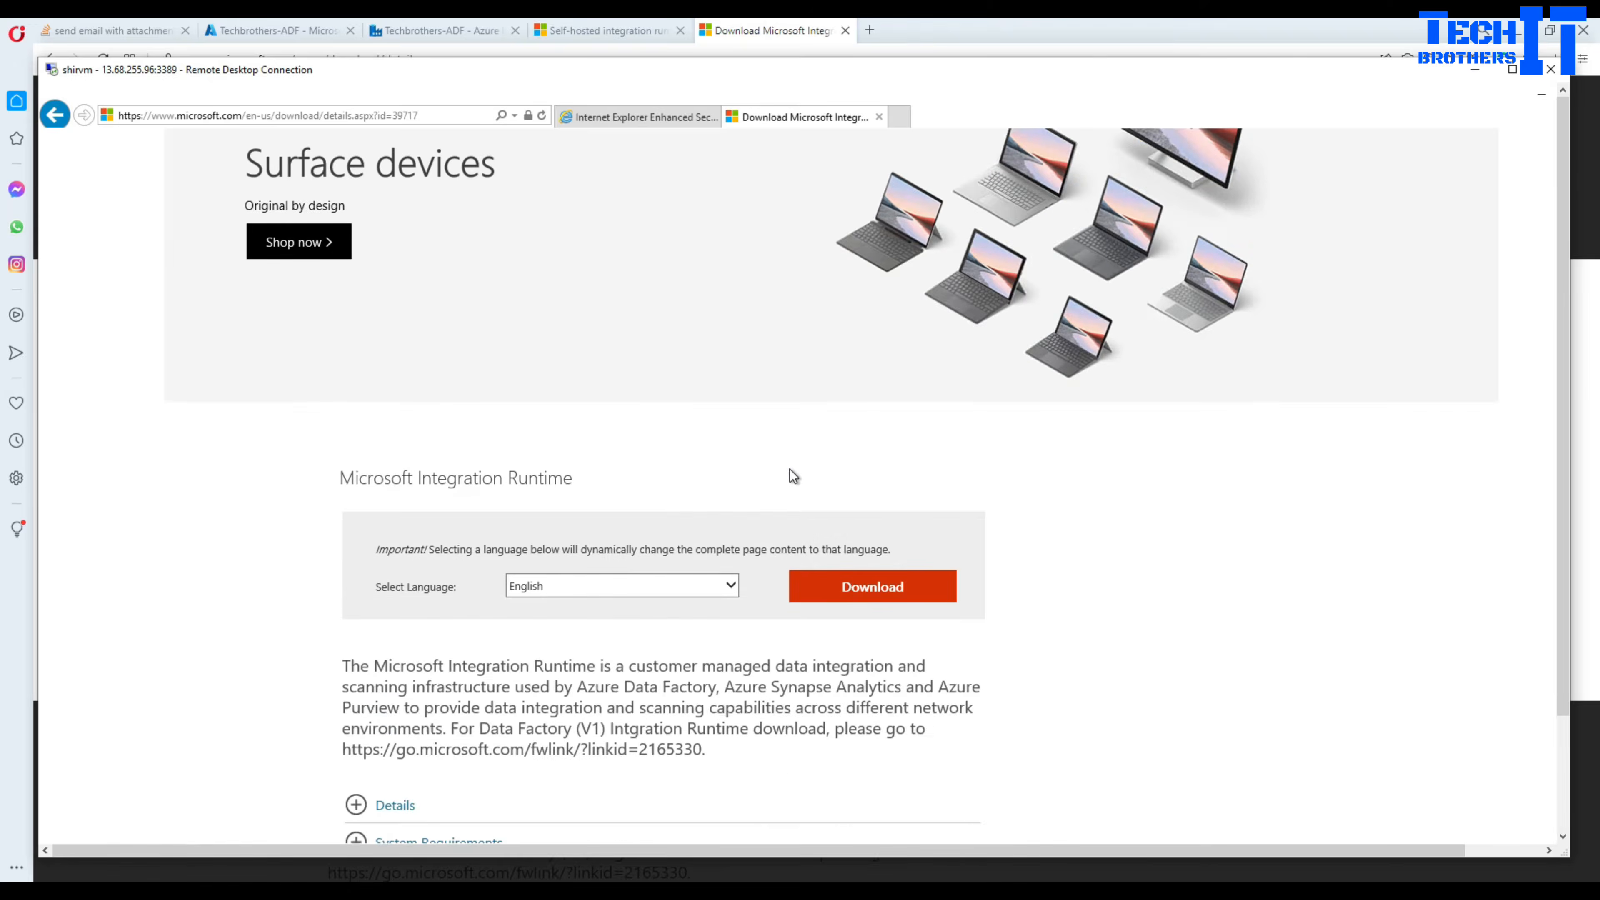
pyautogui.scroll(-2, 819, 469)
pyautogui.click(869, 459)
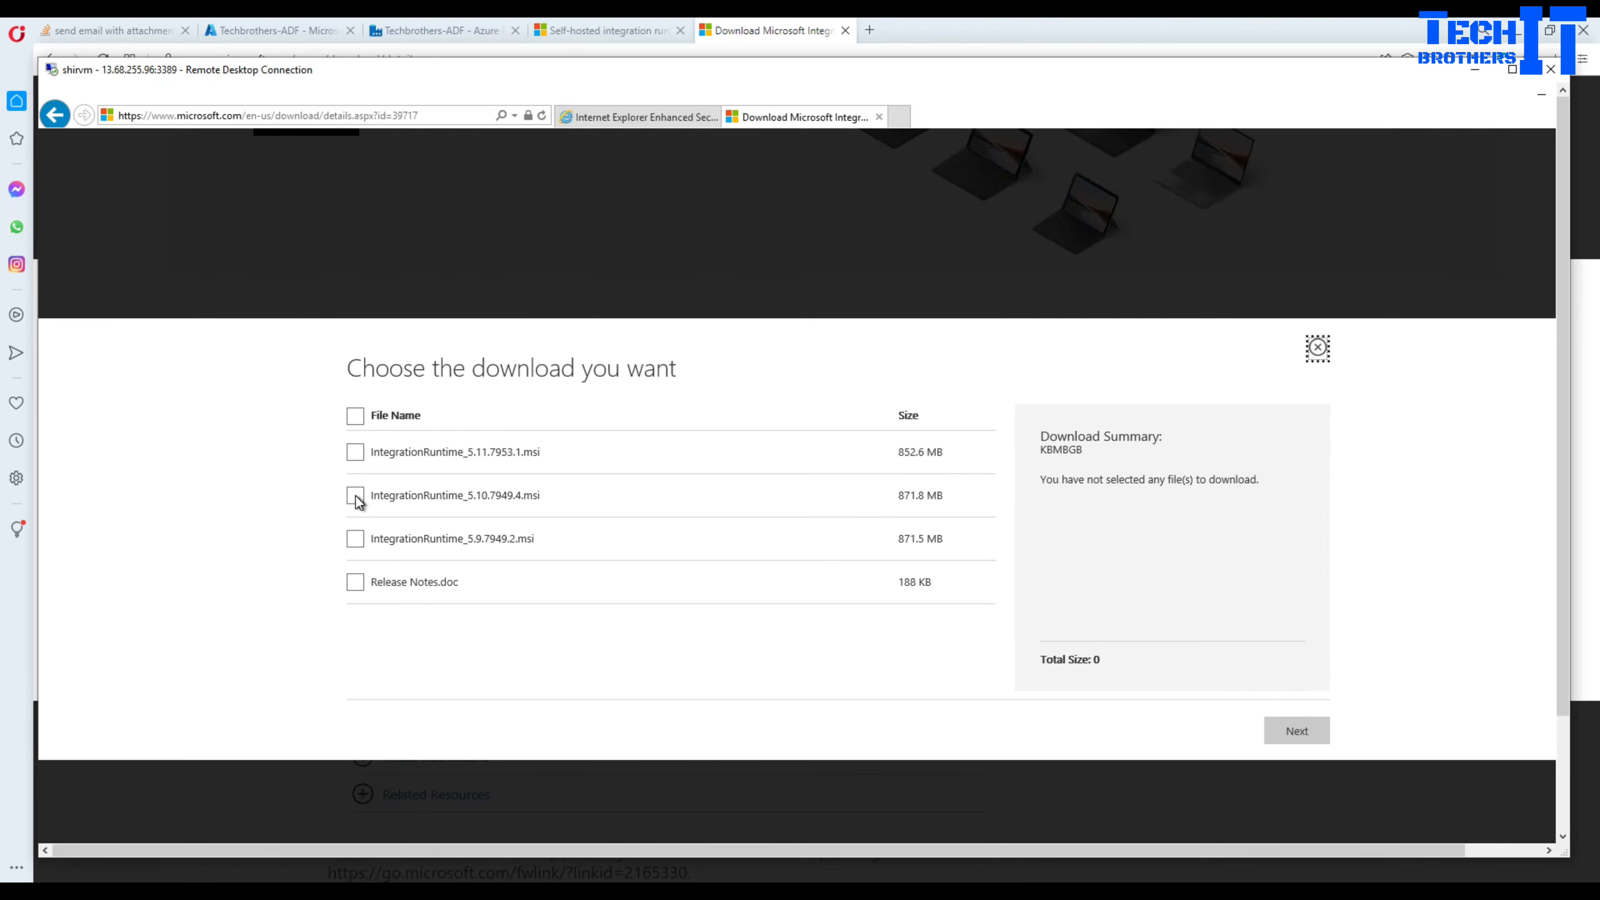
# Check the target version of the manual upgrade in the Notepad++ notes and return to the remote desktop.
pyautogui.click(1081, 884)
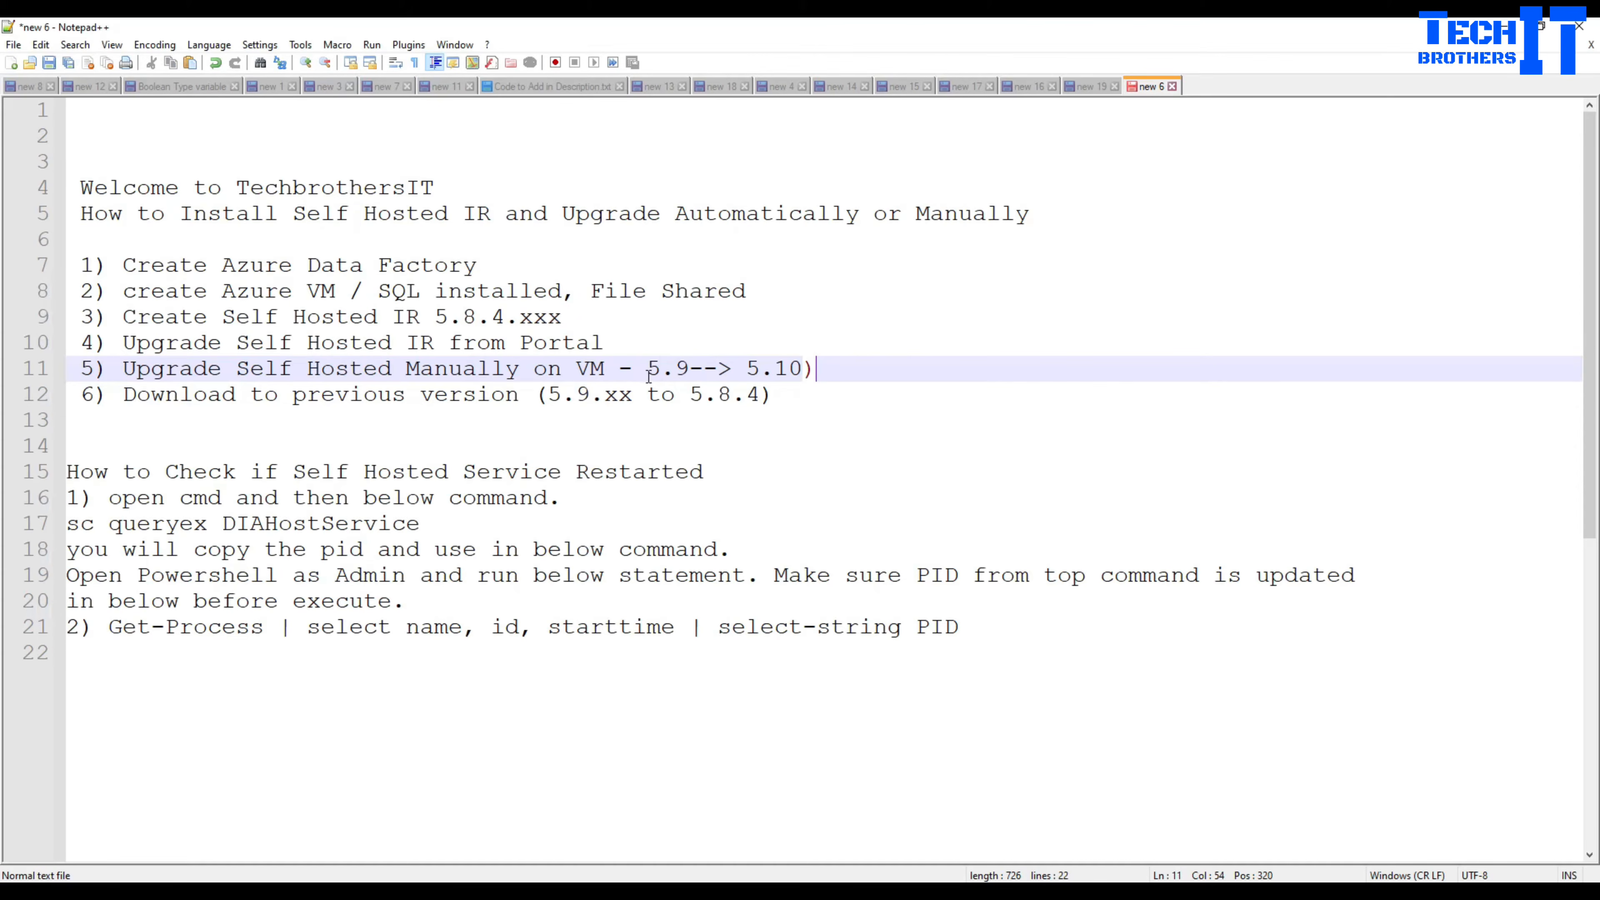
pyautogui.moveTo(652, 369); pyautogui.dragTo(806, 365)
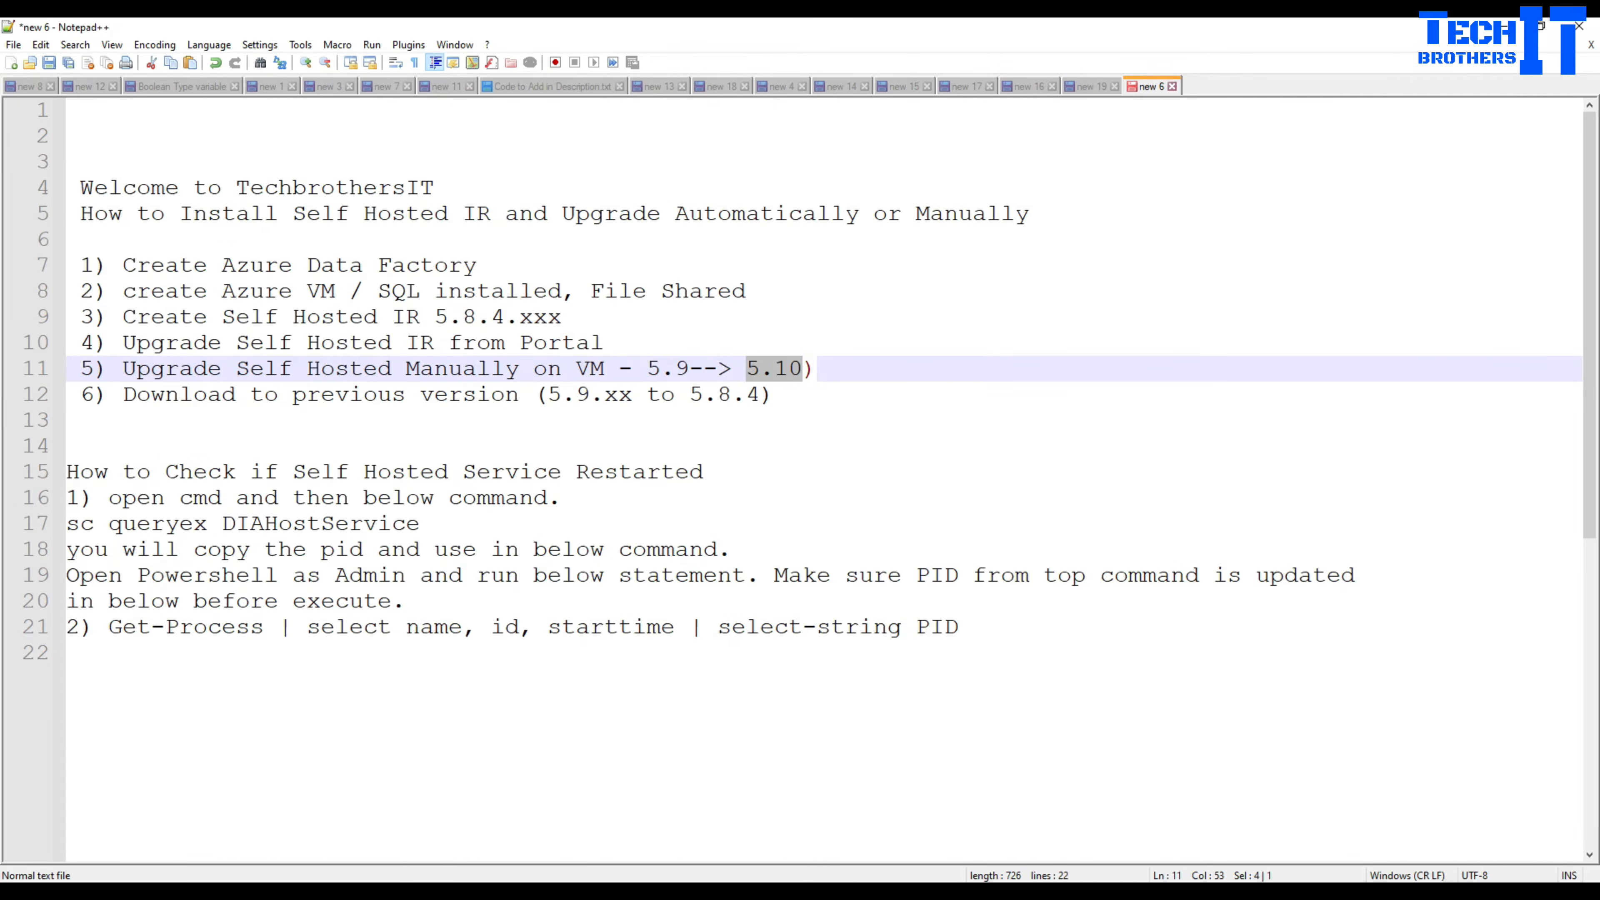
pyautogui.hotkey('alt', 'Tab')
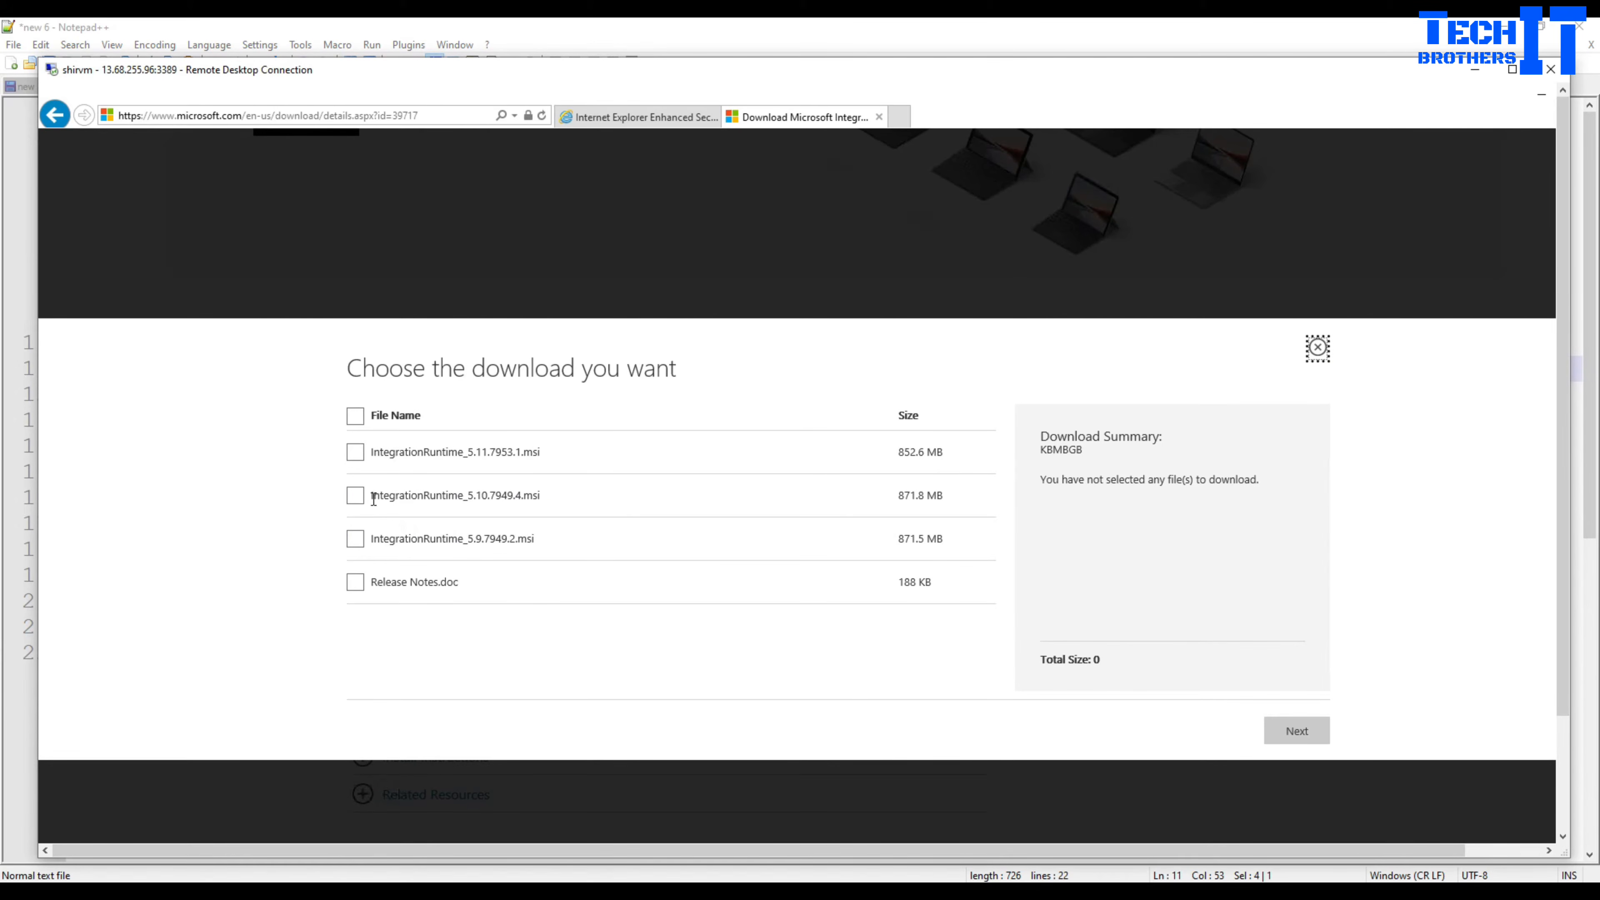
# Download IntegrationRuntime_5.10.7949.4.msi and save it in the VM's Downloads folder.
pyautogui.click(357, 497)
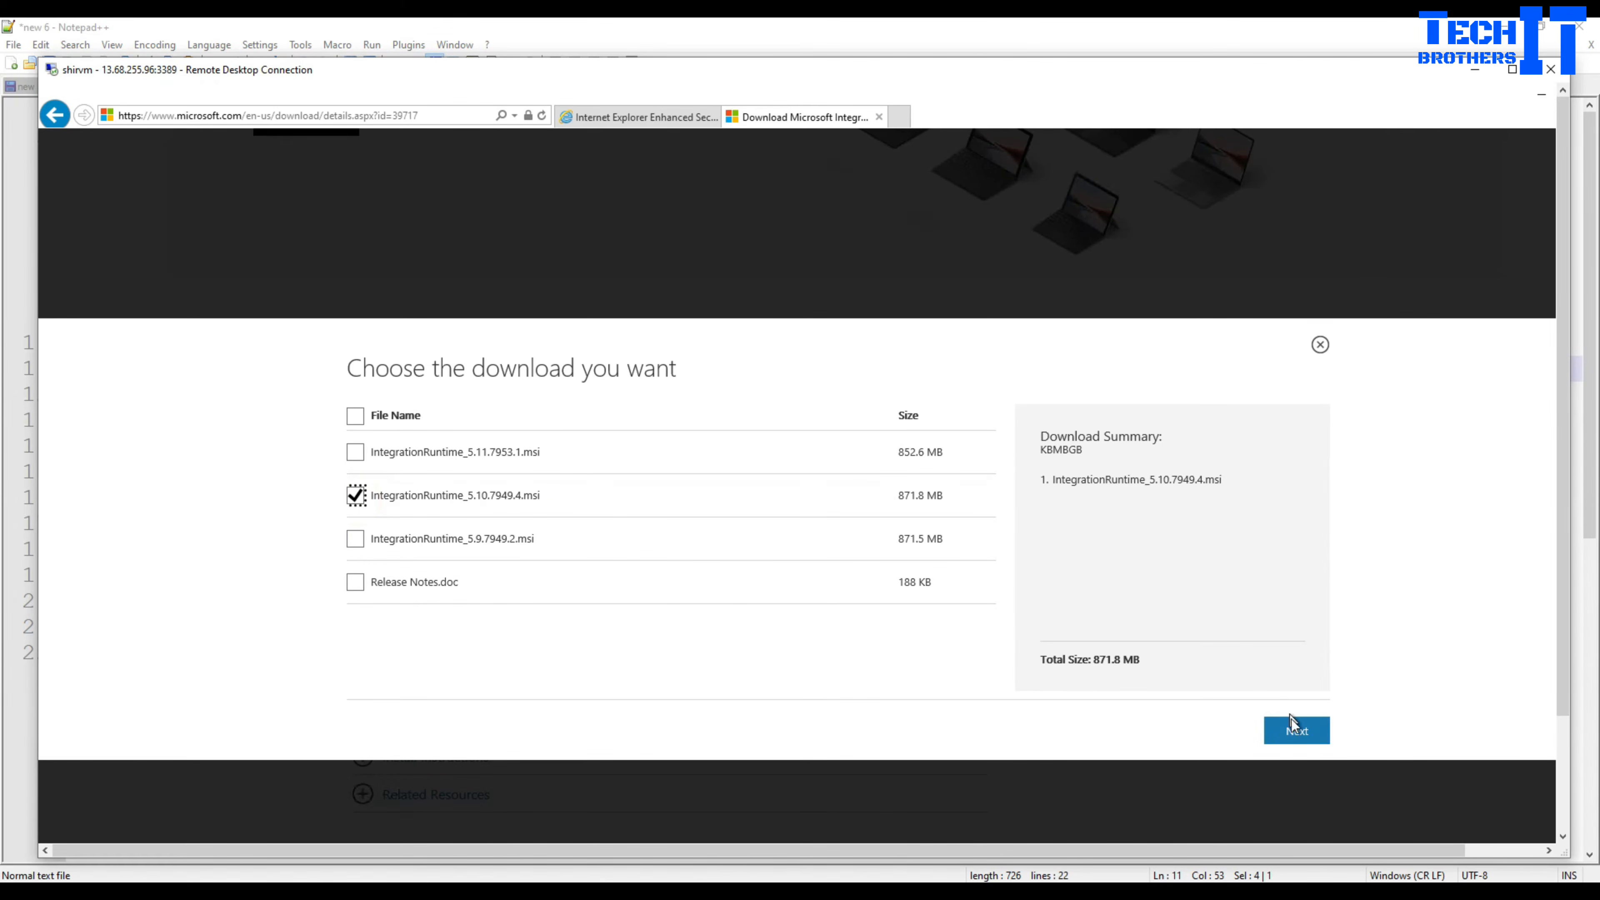
pyautogui.click(1295, 730)
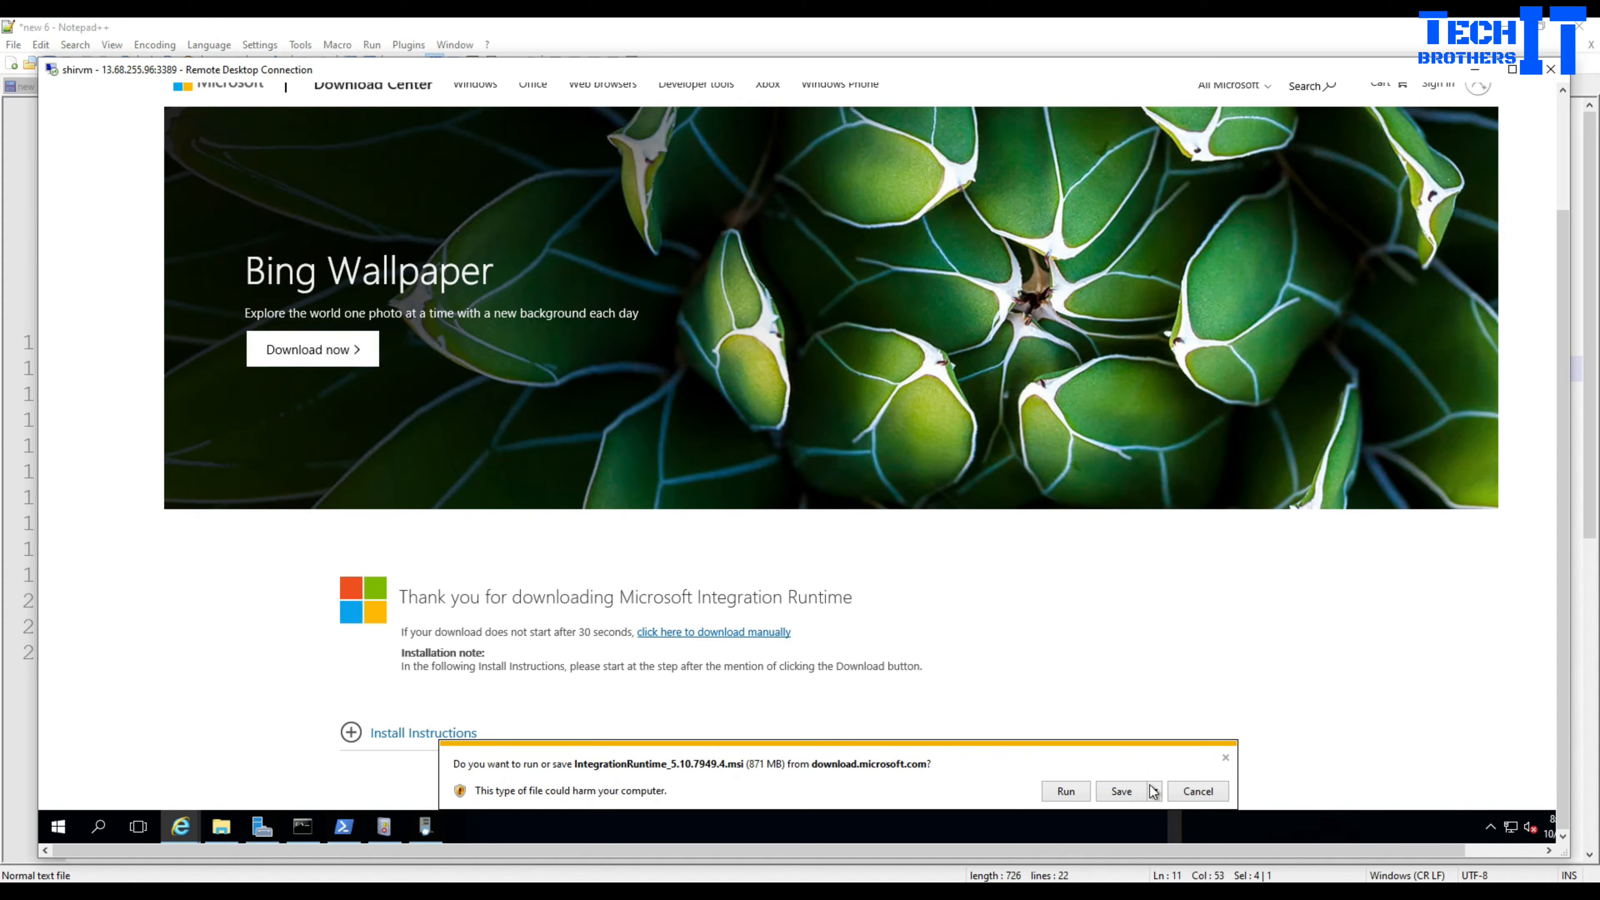
pyautogui.click(1154, 792)
pyautogui.click(1190, 773)
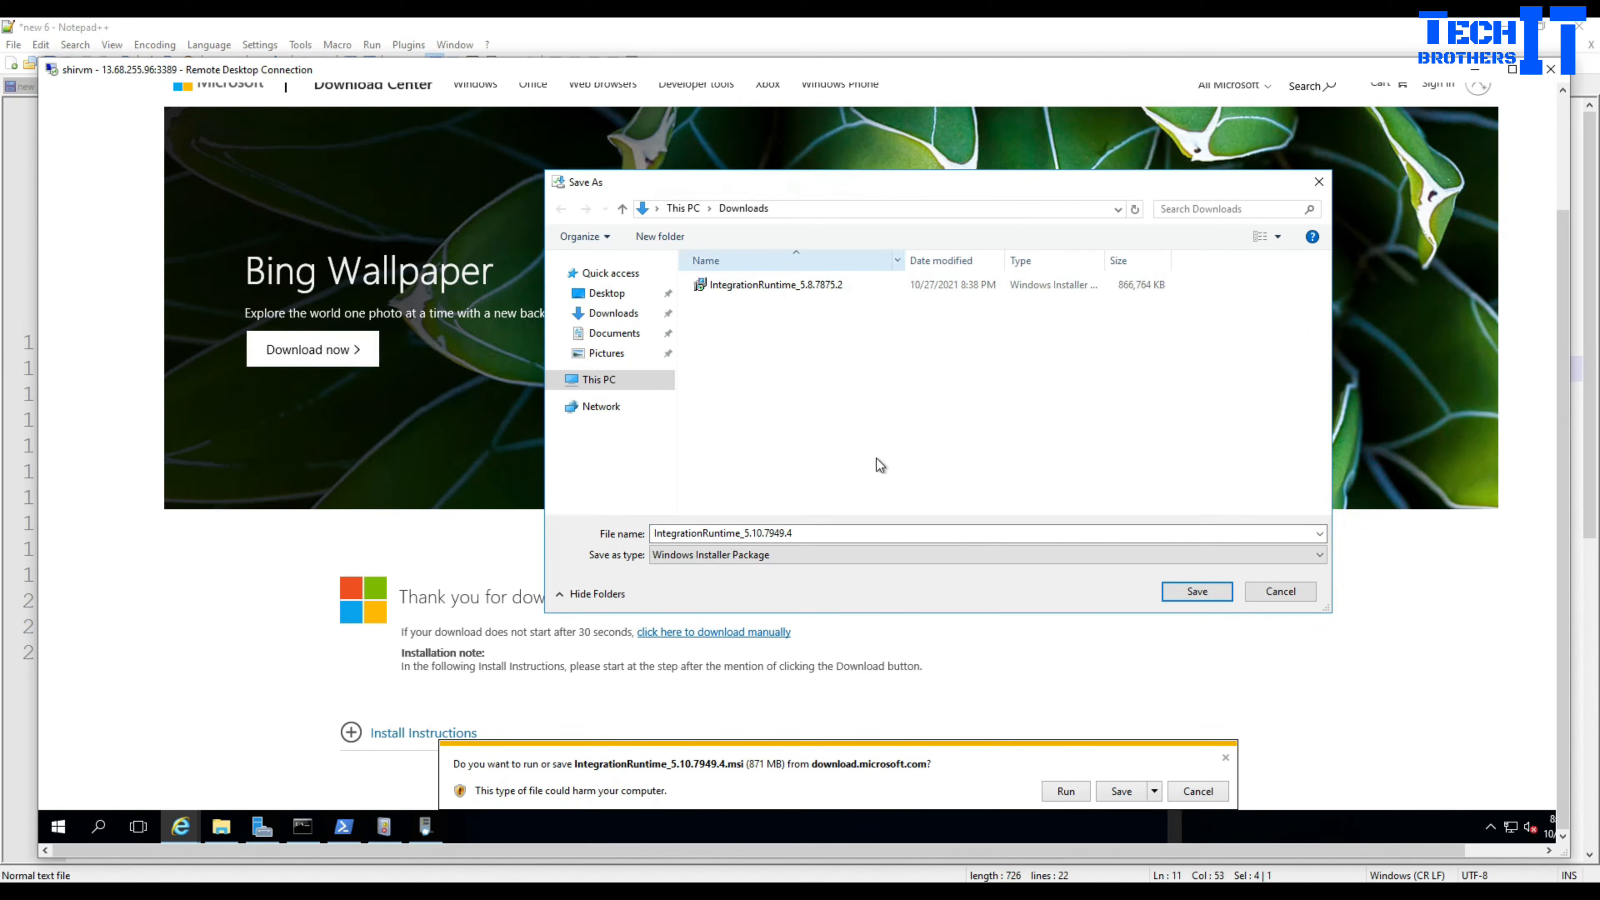
pyautogui.click(1176, 593)
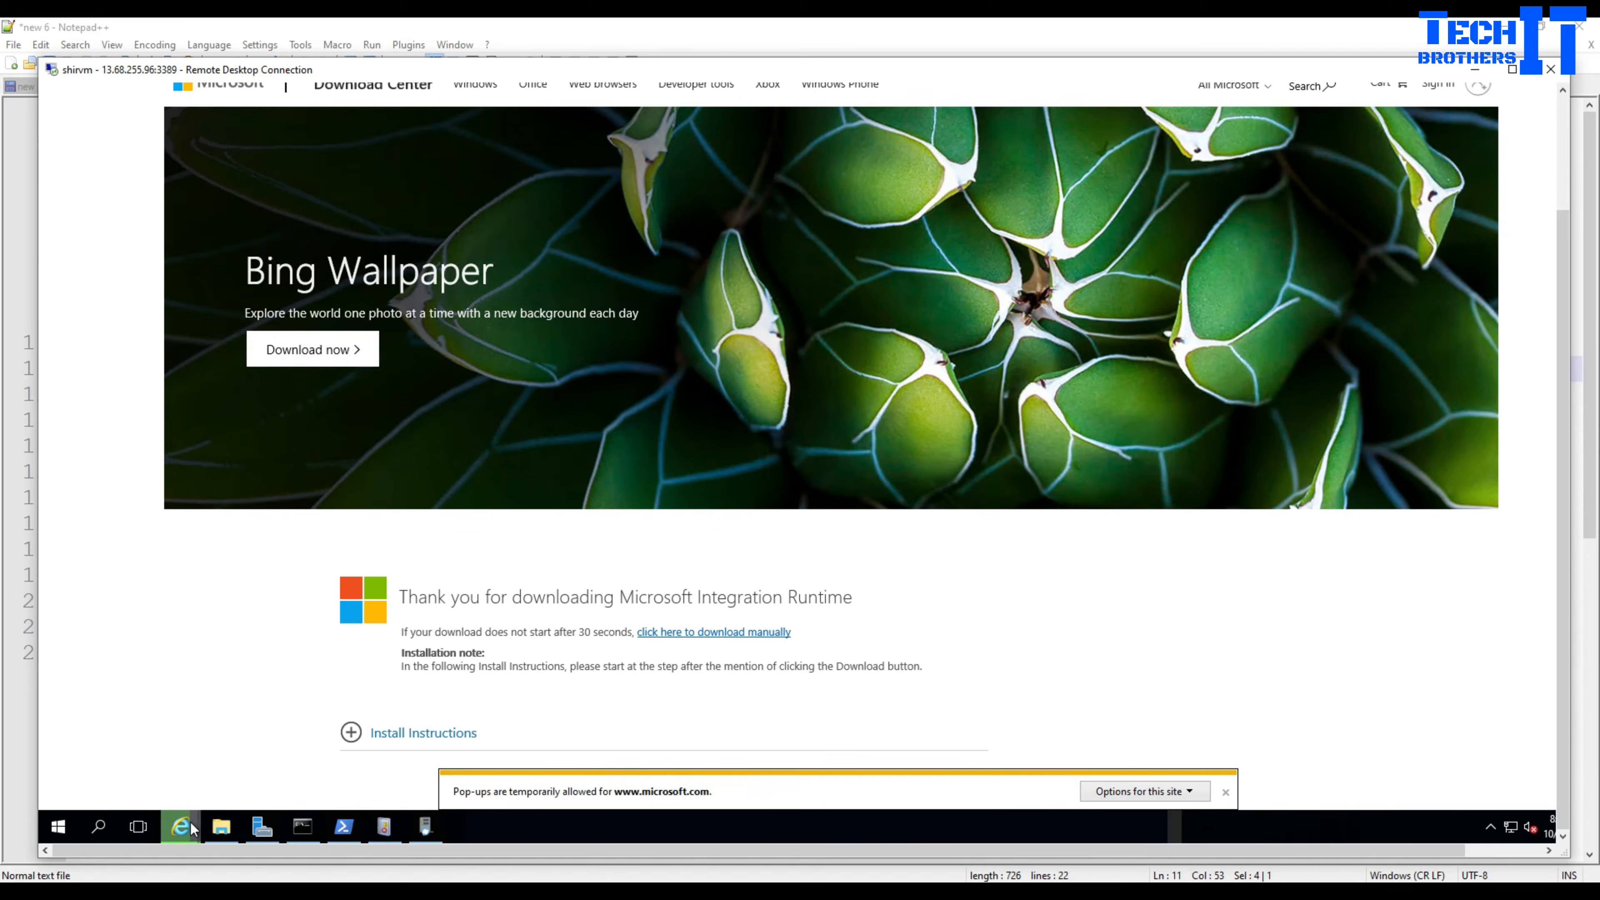
# Run the IntegrationRuntime_5.10.7949.4 installer from the VM's Downloads folder and allow it through the security warning.
pyautogui.moveTo(180, 833)
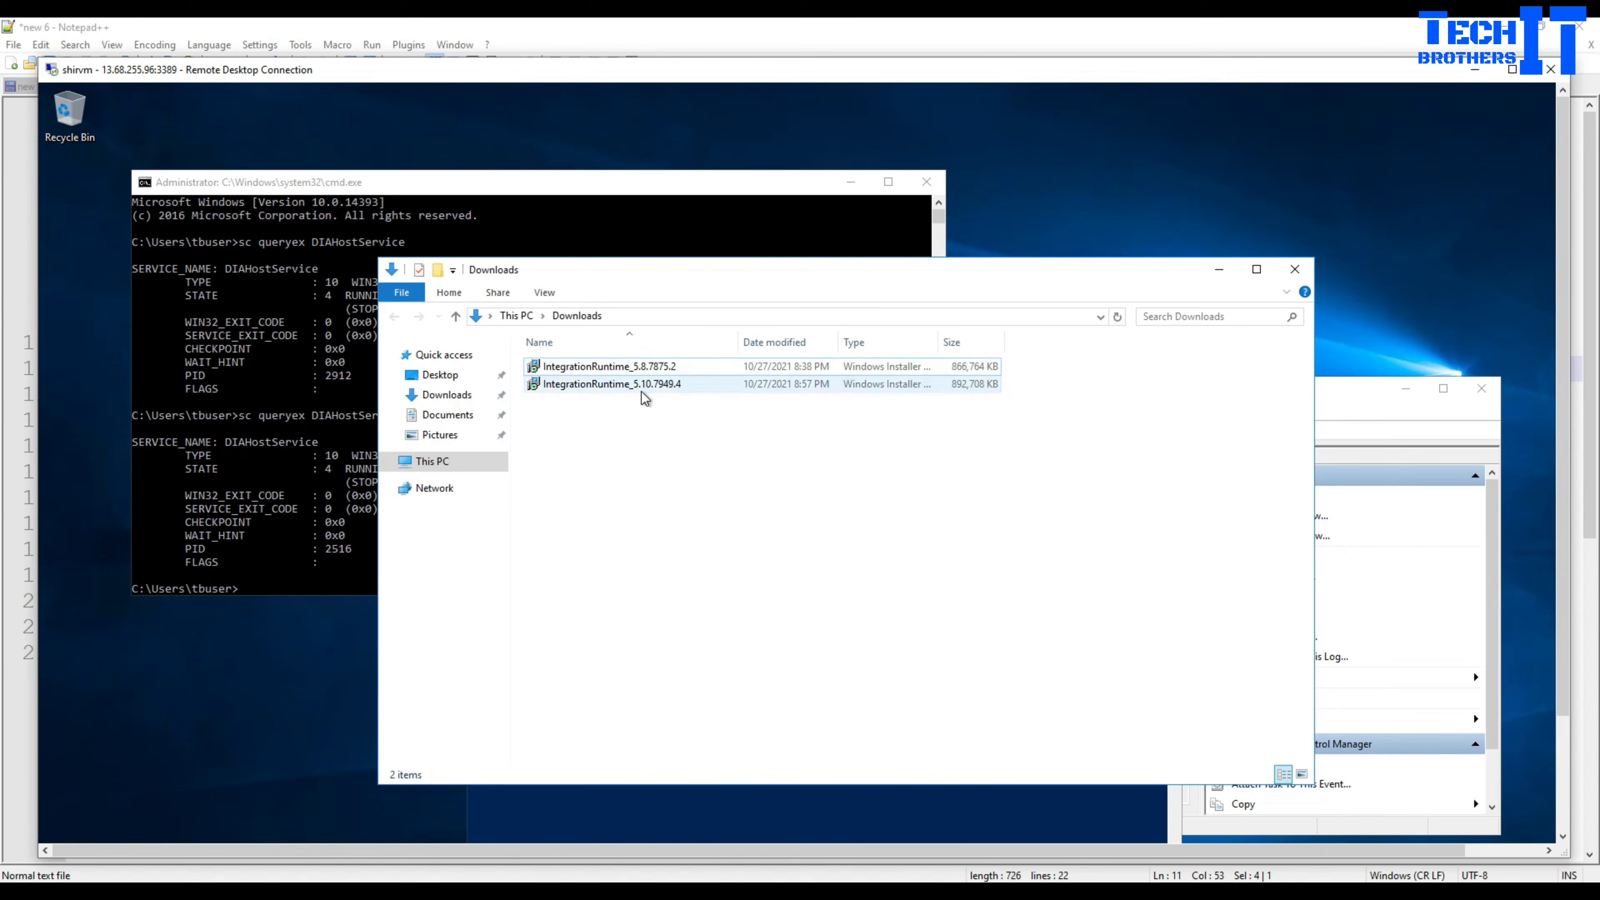
pyautogui.click(635, 391)
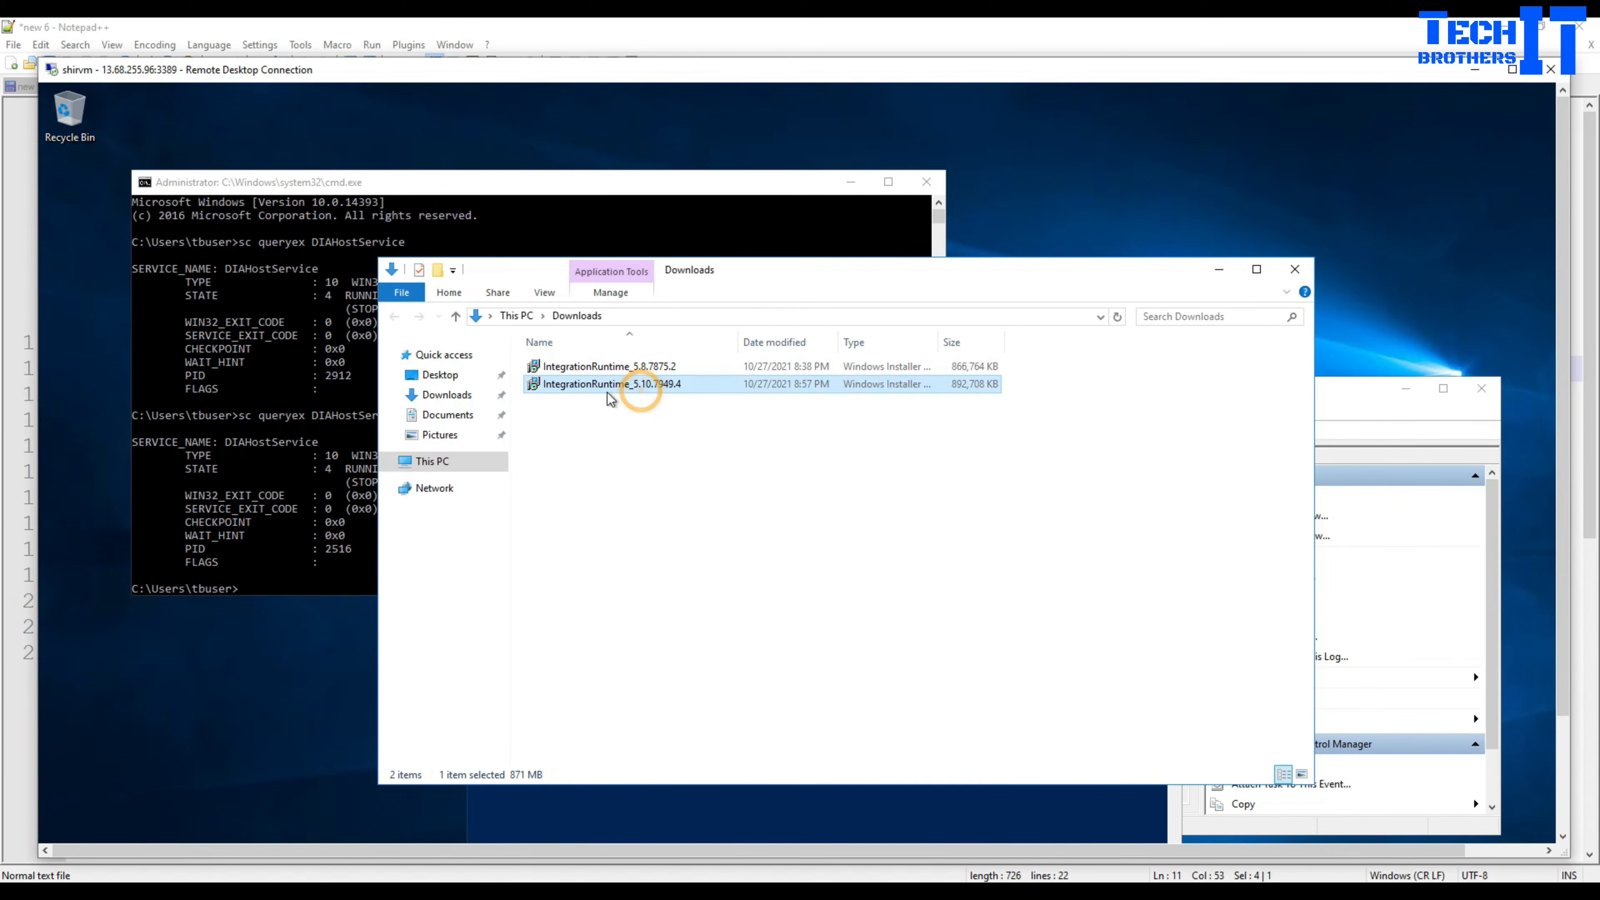
pyautogui.rightClick(635, 389)
pyautogui.click(664, 402)
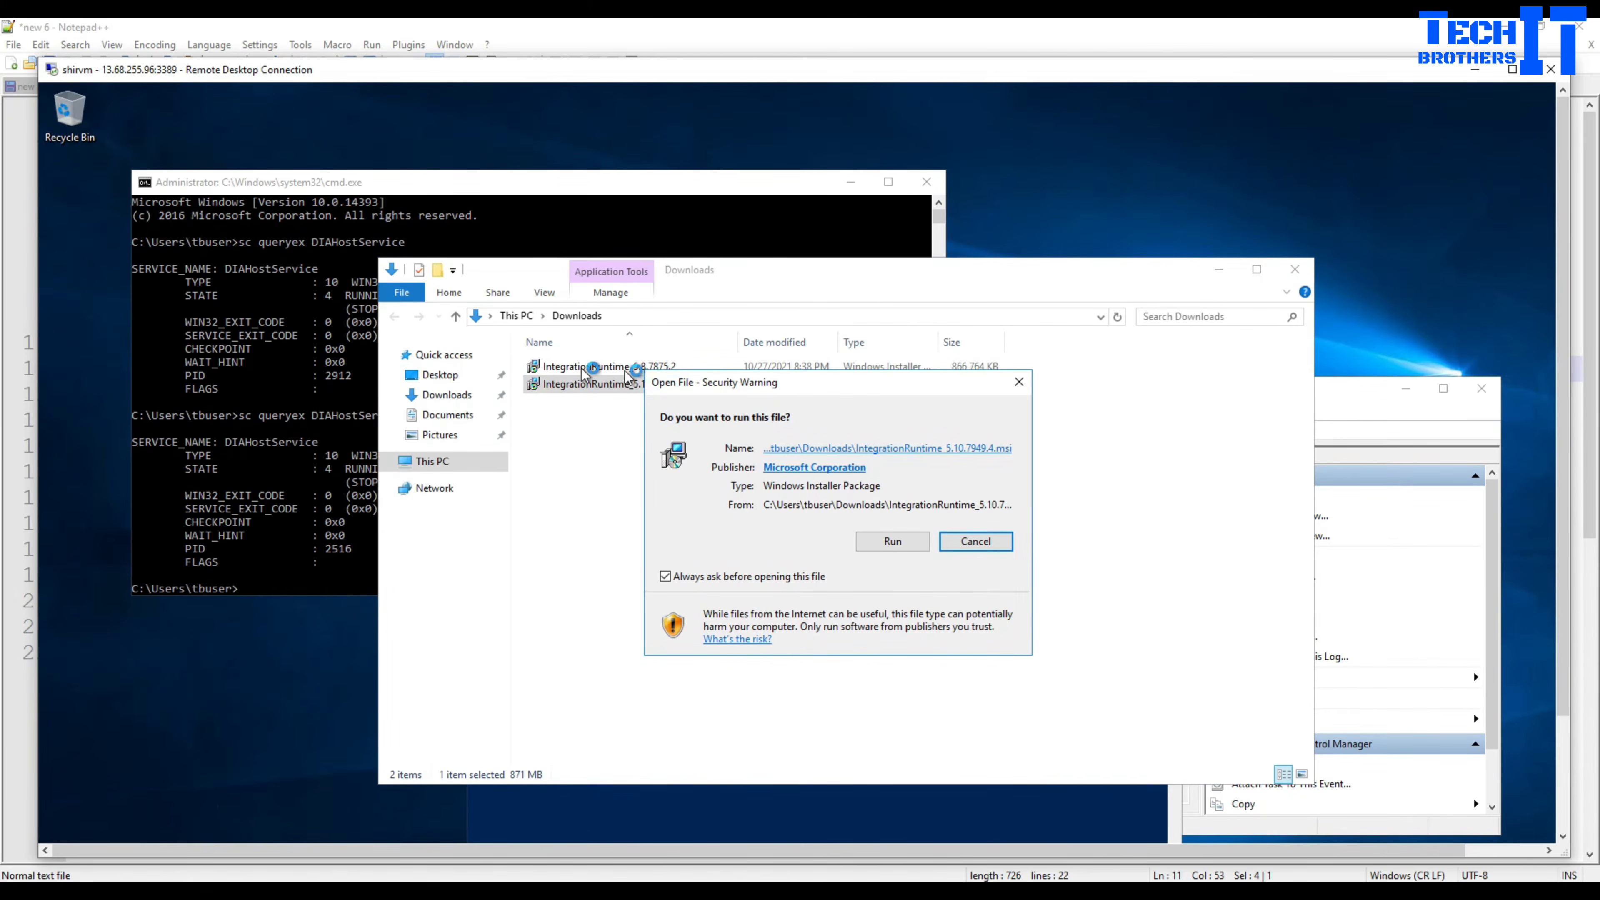
pyautogui.click(885, 540)
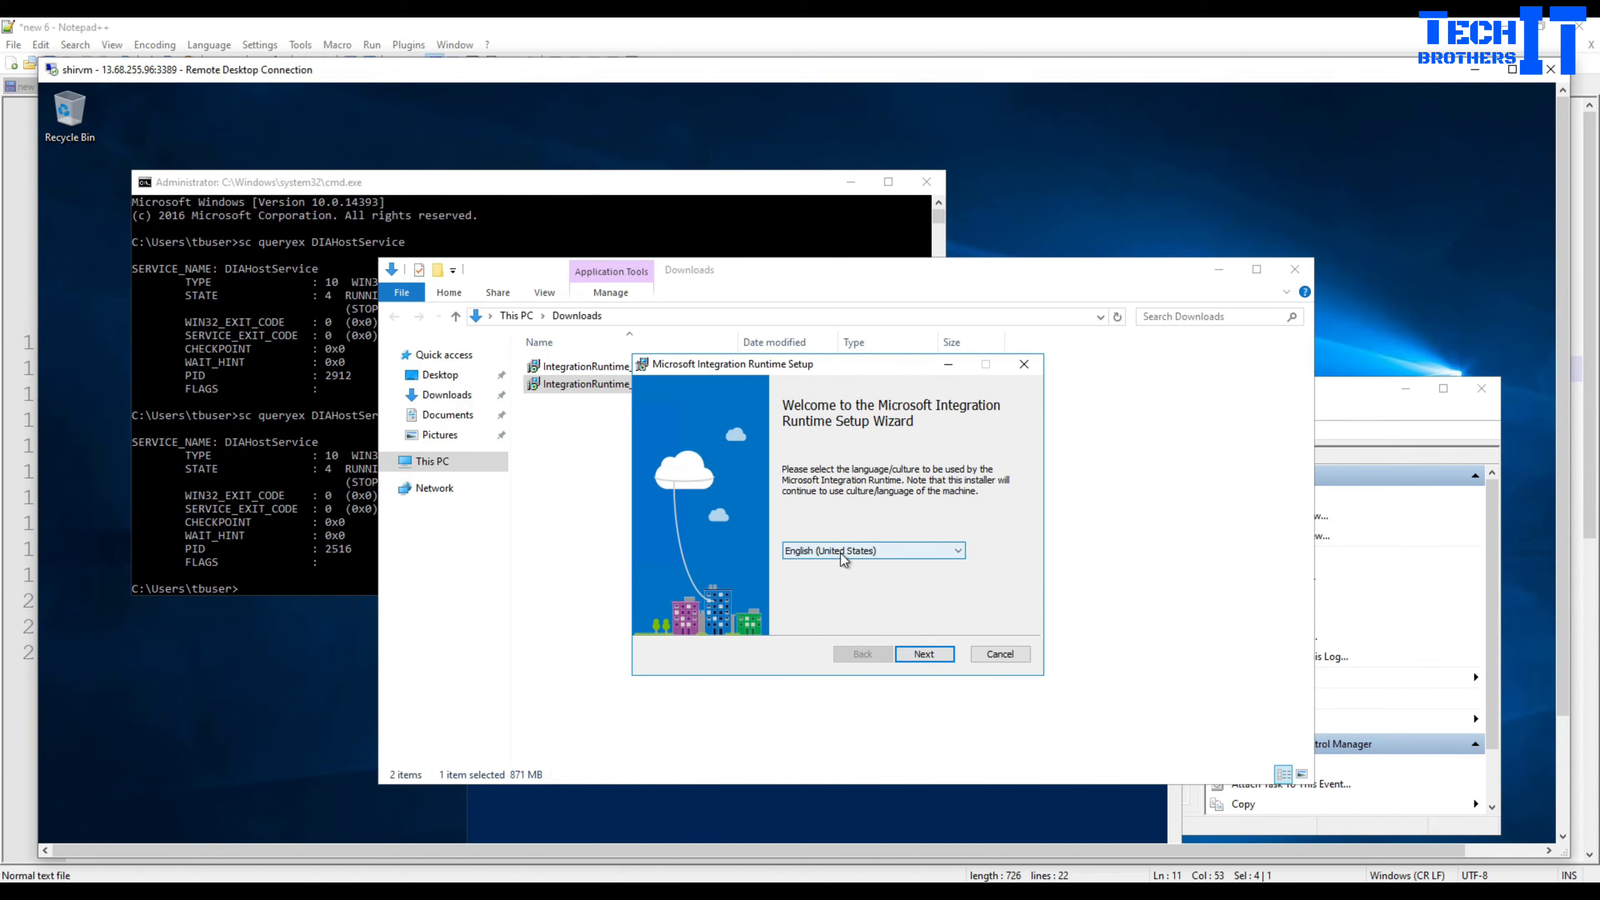
# Accept the license terms, keep English (United States) and the default destination folder, and start the Integration Runtime installation.
pyautogui.click(924, 655)
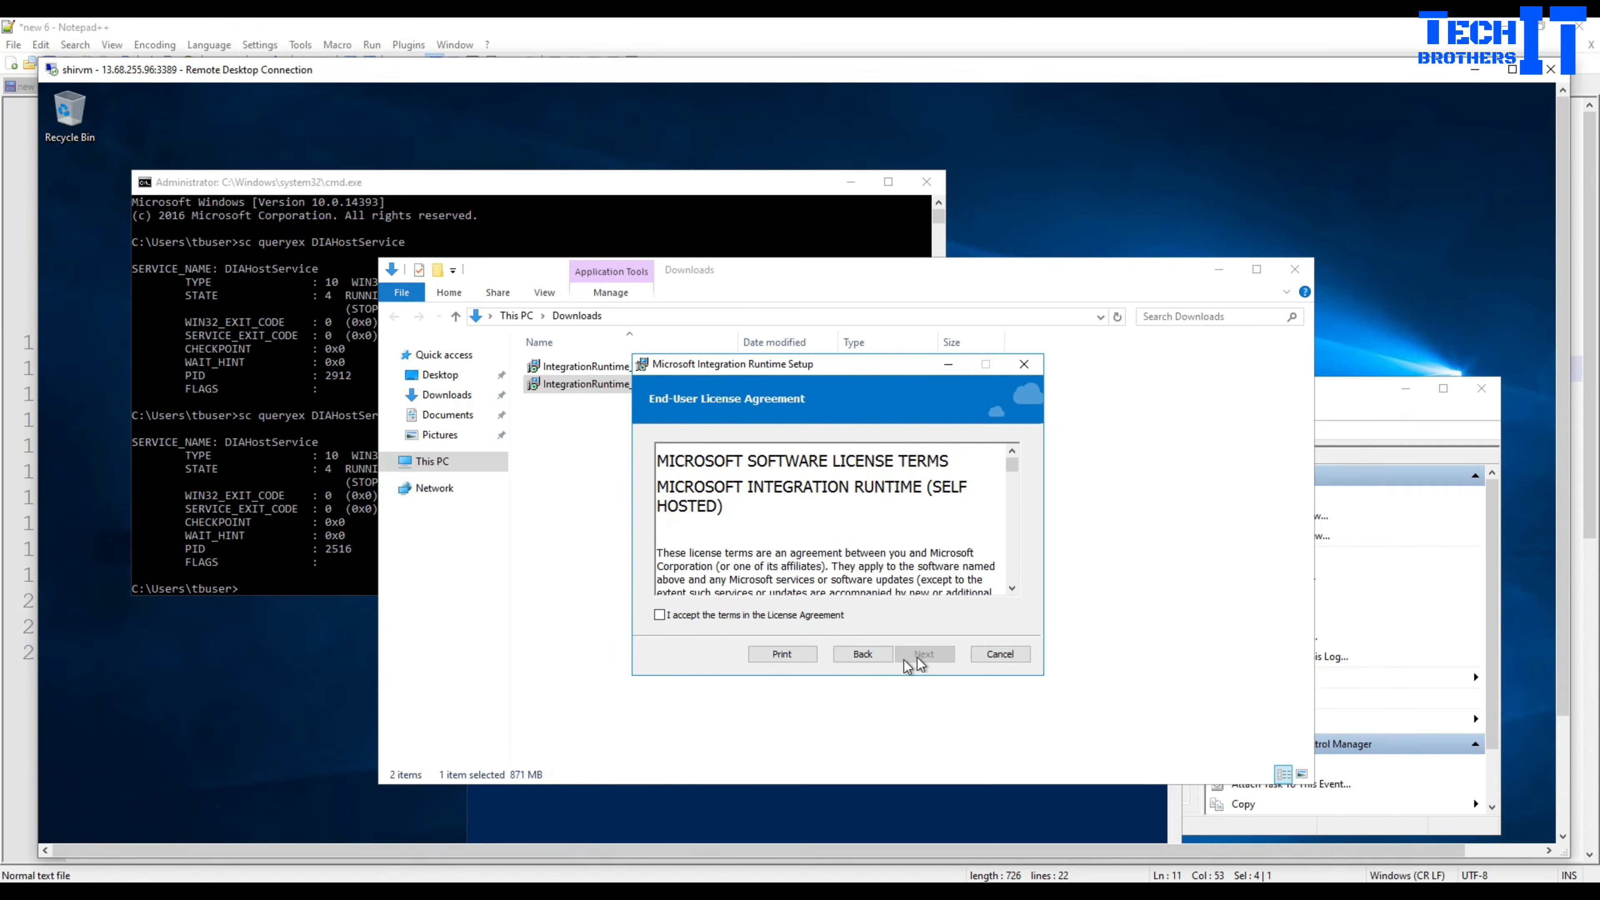
pyautogui.click(719, 615)
pyautogui.click(924, 654)
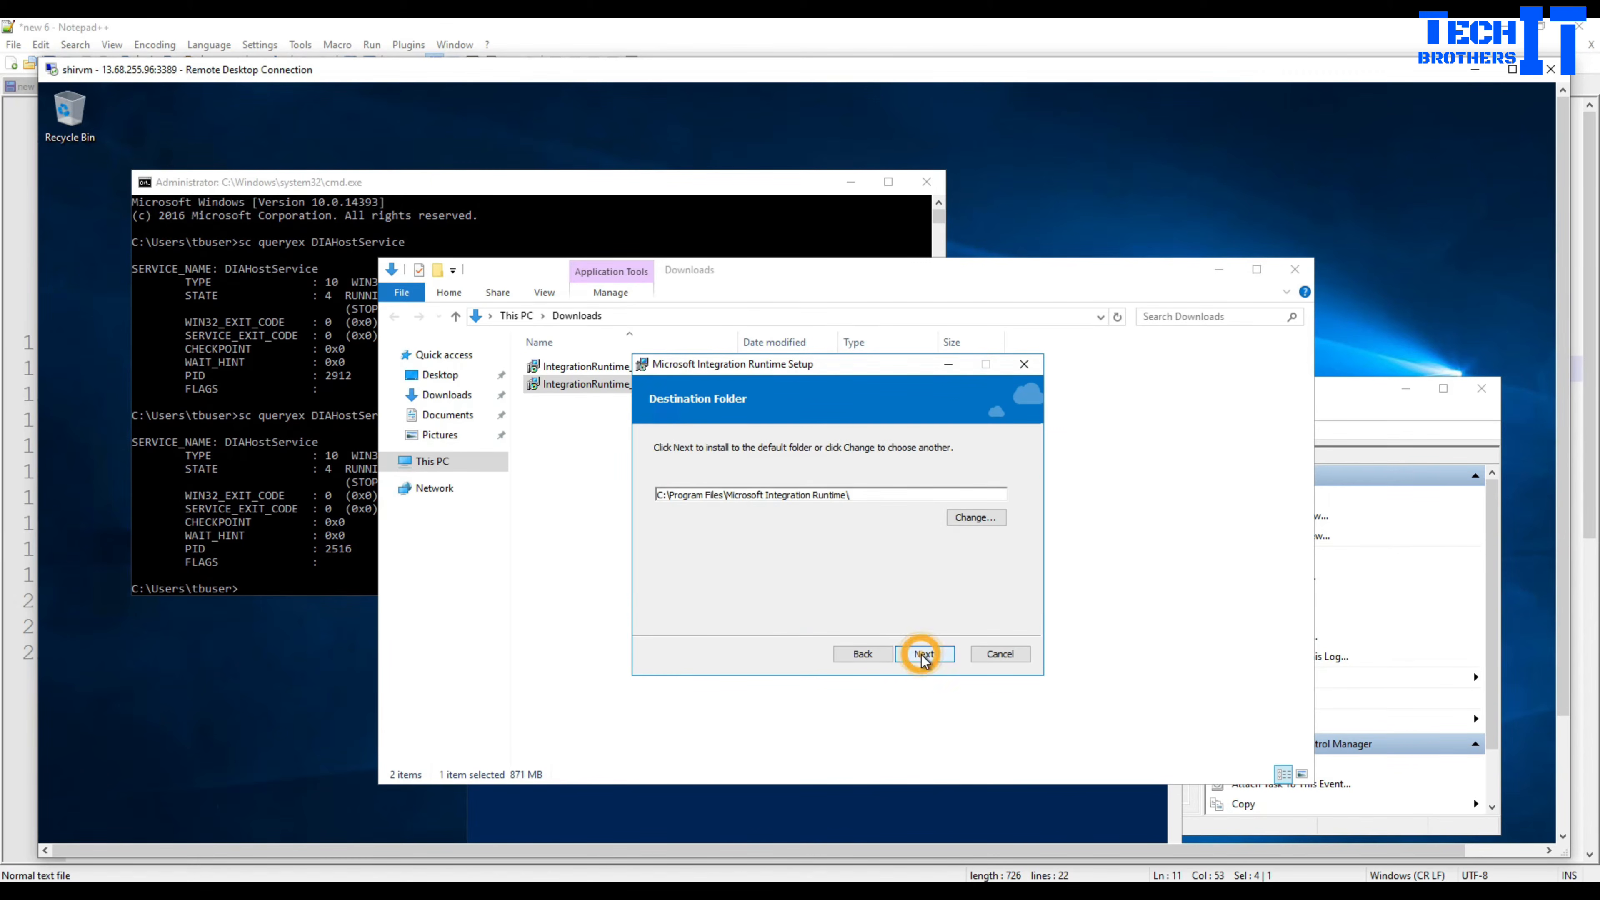
pyautogui.click(923, 655)
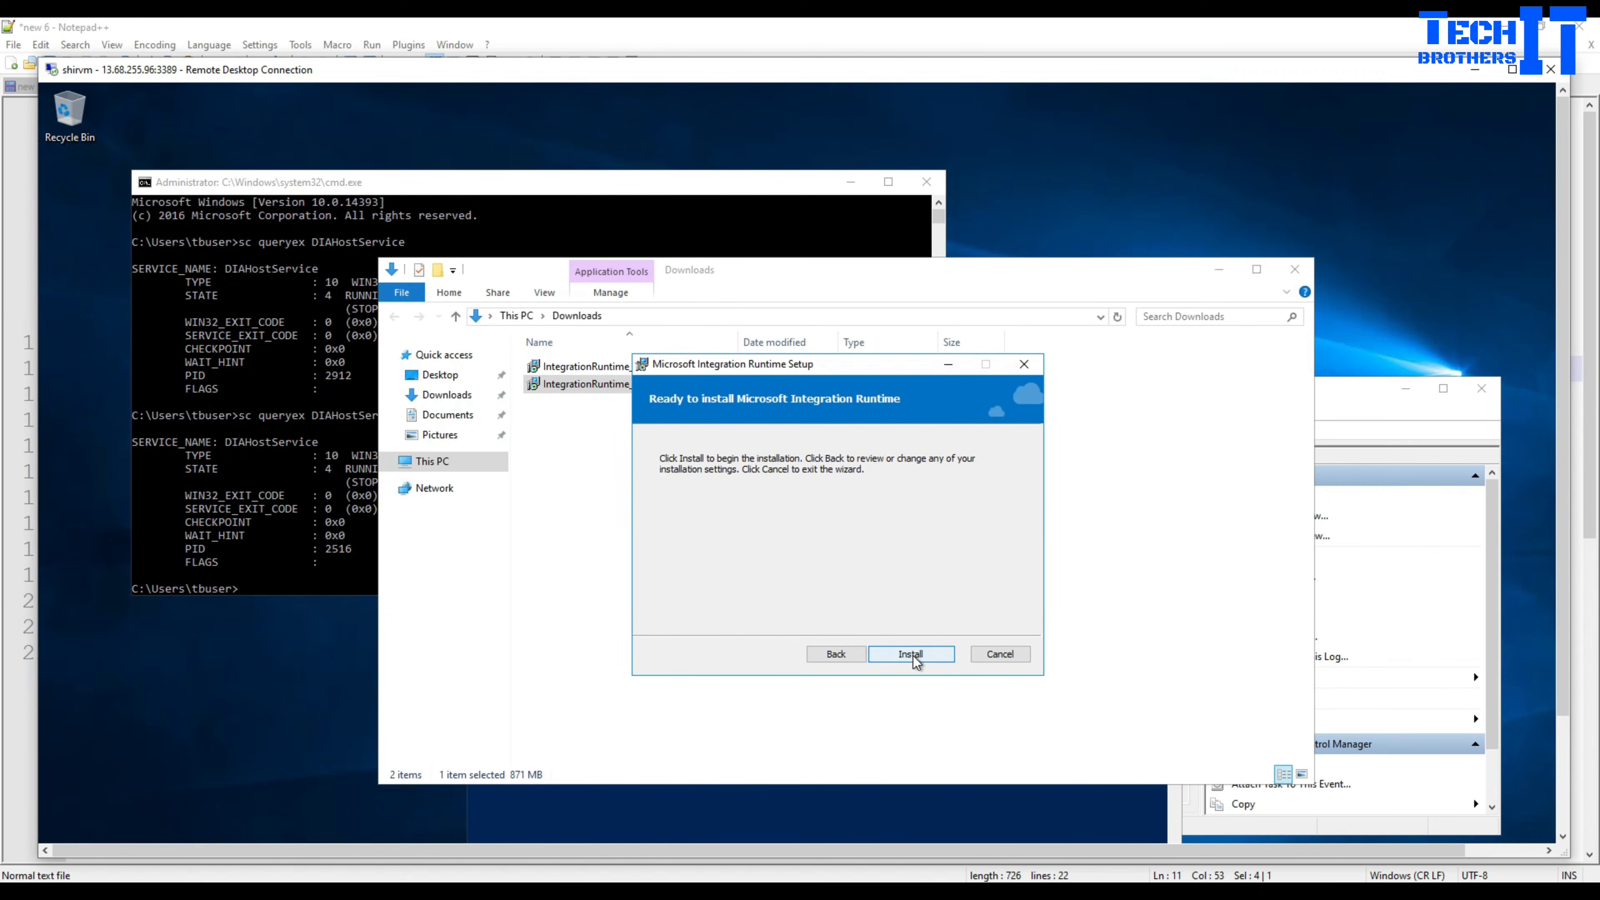
pyautogui.click(913, 656)
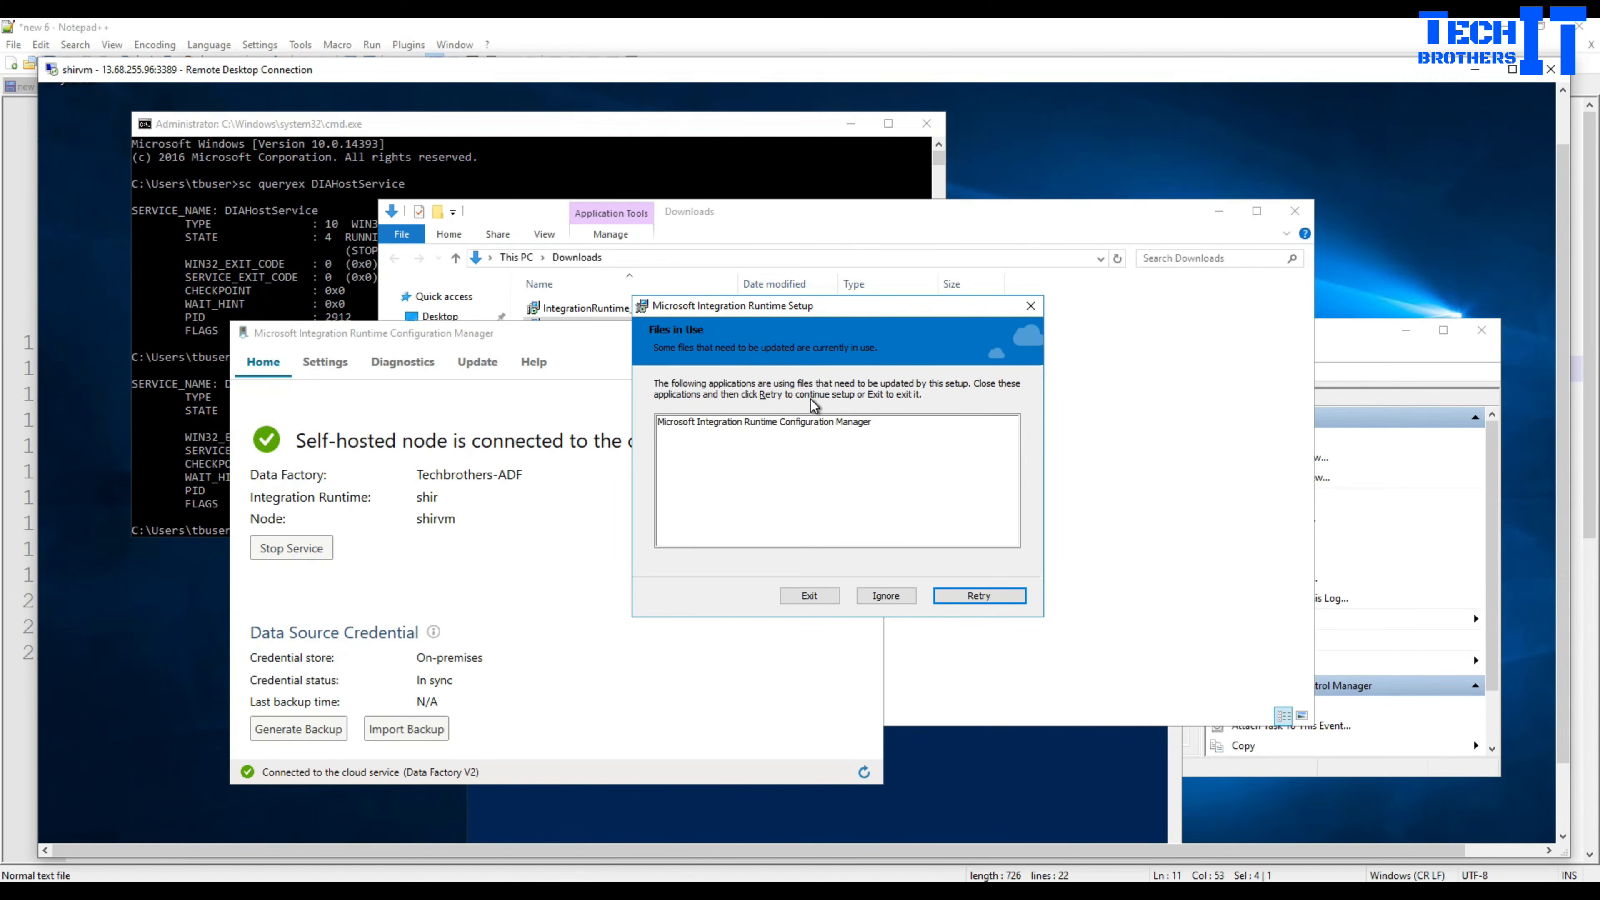
# Close the Microsoft Integration Runtime Configuration Manager that is using the files and retry the setup.
pyautogui.click(591, 348)
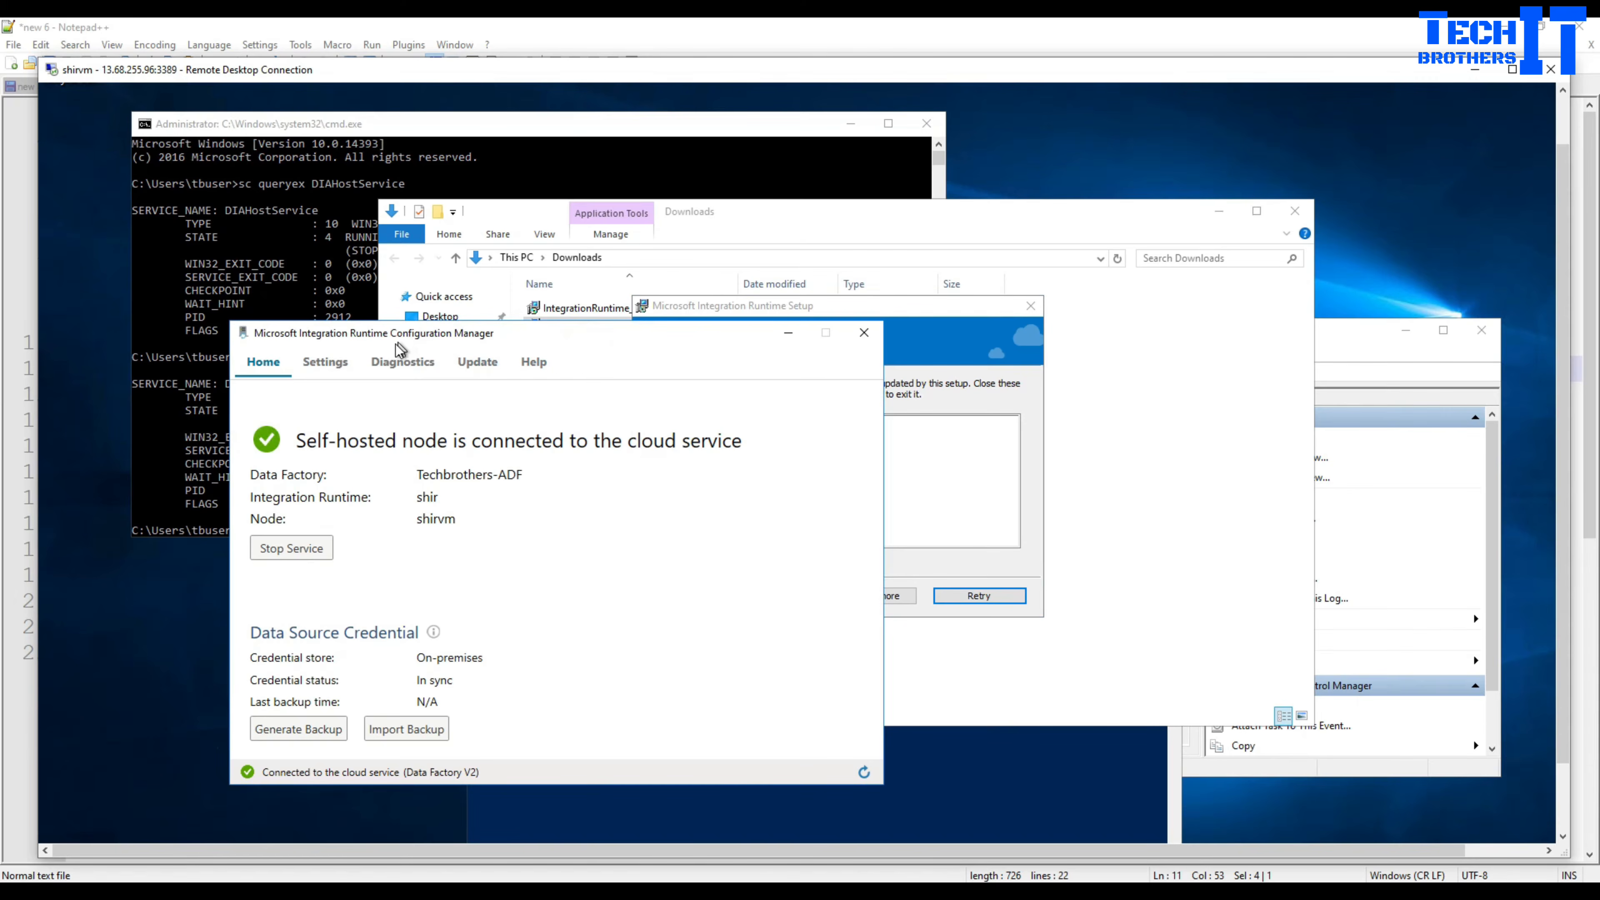
pyautogui.click(858, 335)
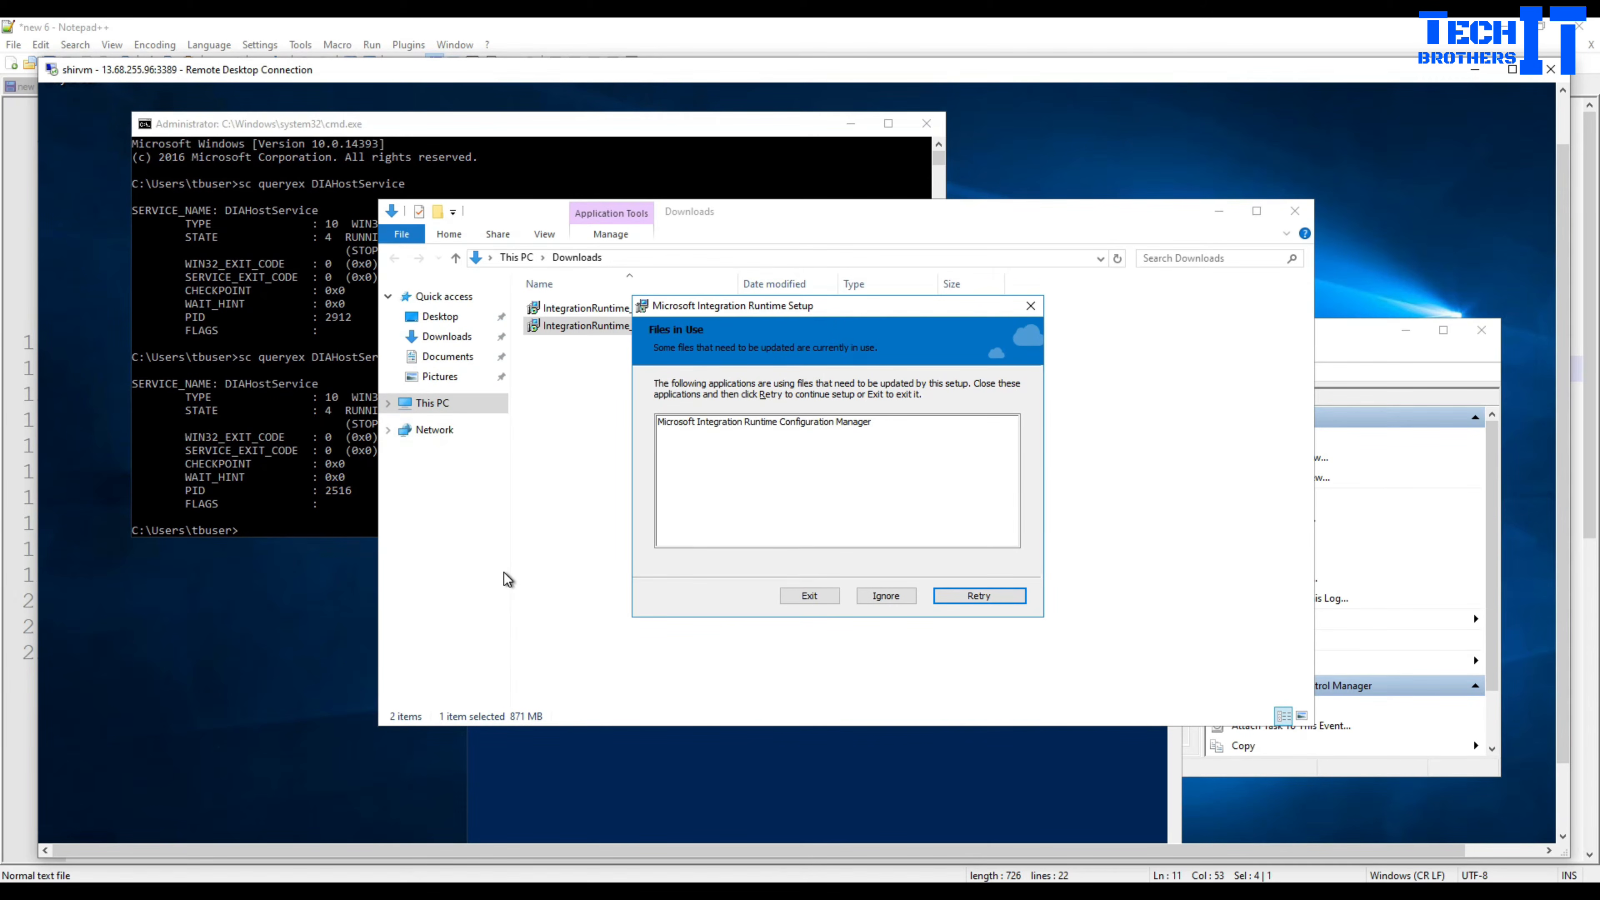
pyautogui.click(980, 597)
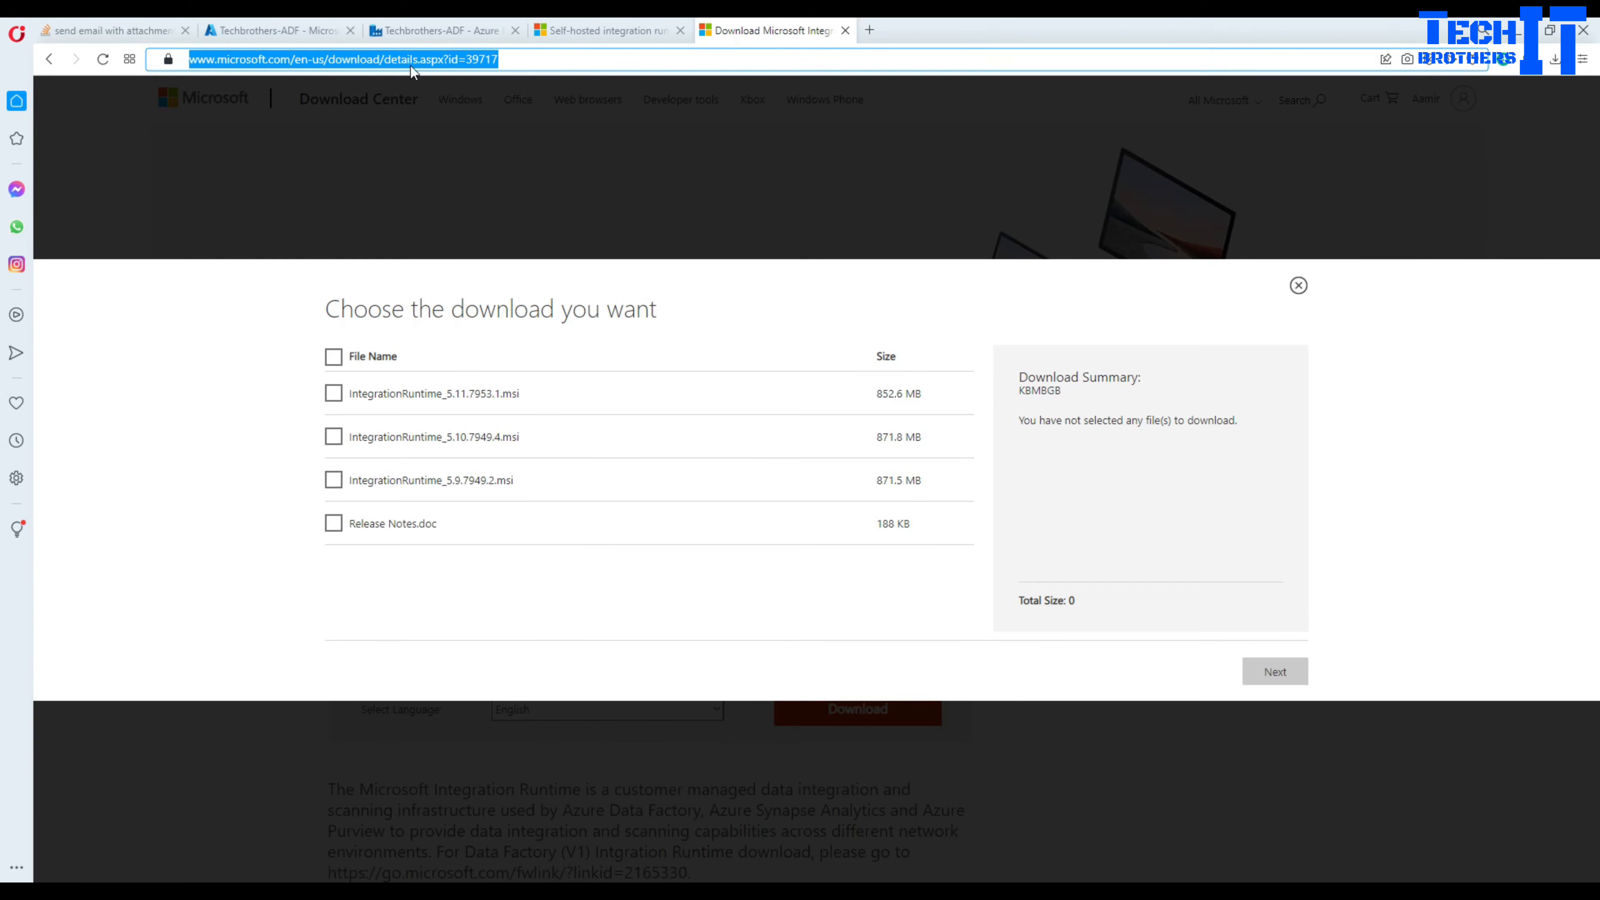
# In the Techbrothers-ADF browser page, dismiss the open side panes and refresh the integration runtimes list to check shir's version.
pyautogui.click(309, 32)
pyautogui.click(391, 32)
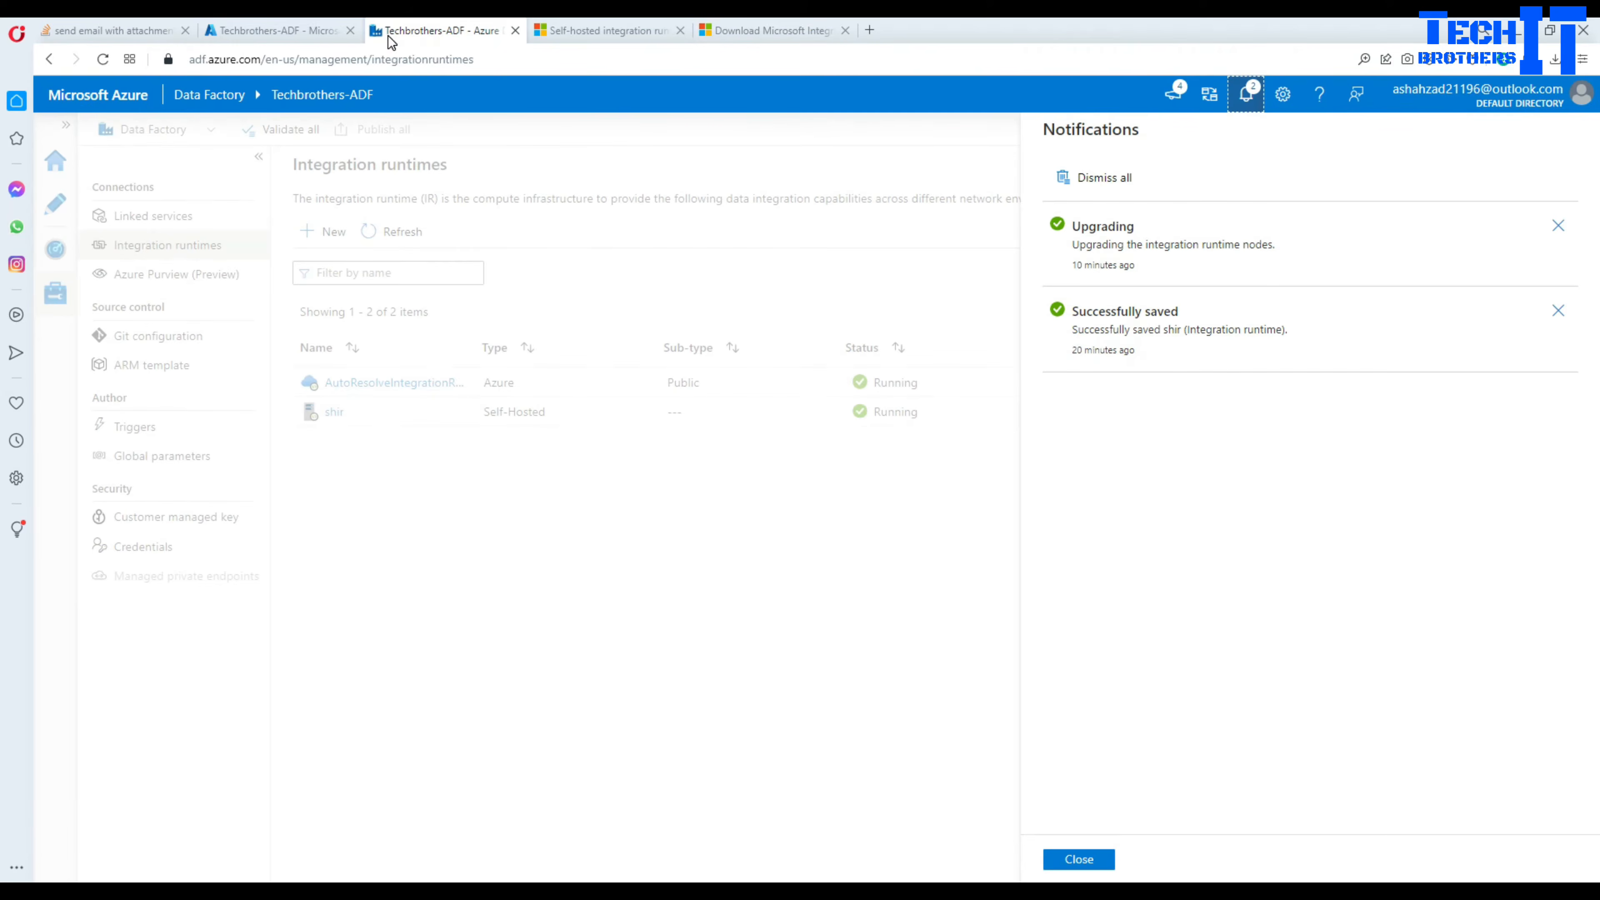
pyautogui.click(1088, 858)
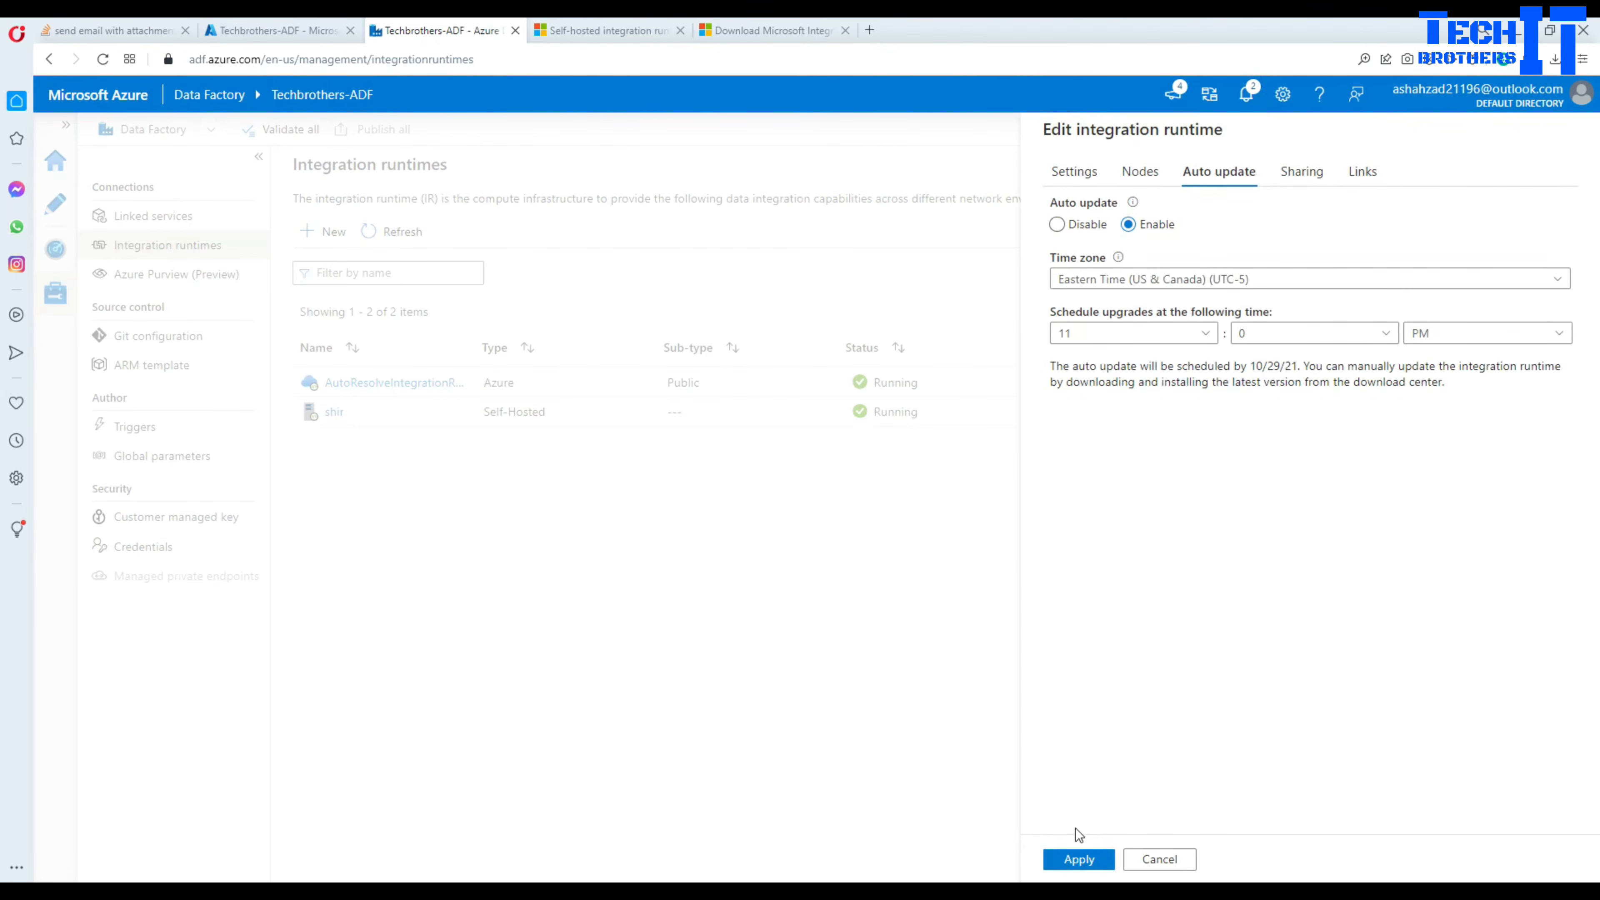
pyautogui.click(1158, 859)
pyautogui.click(394, 231)
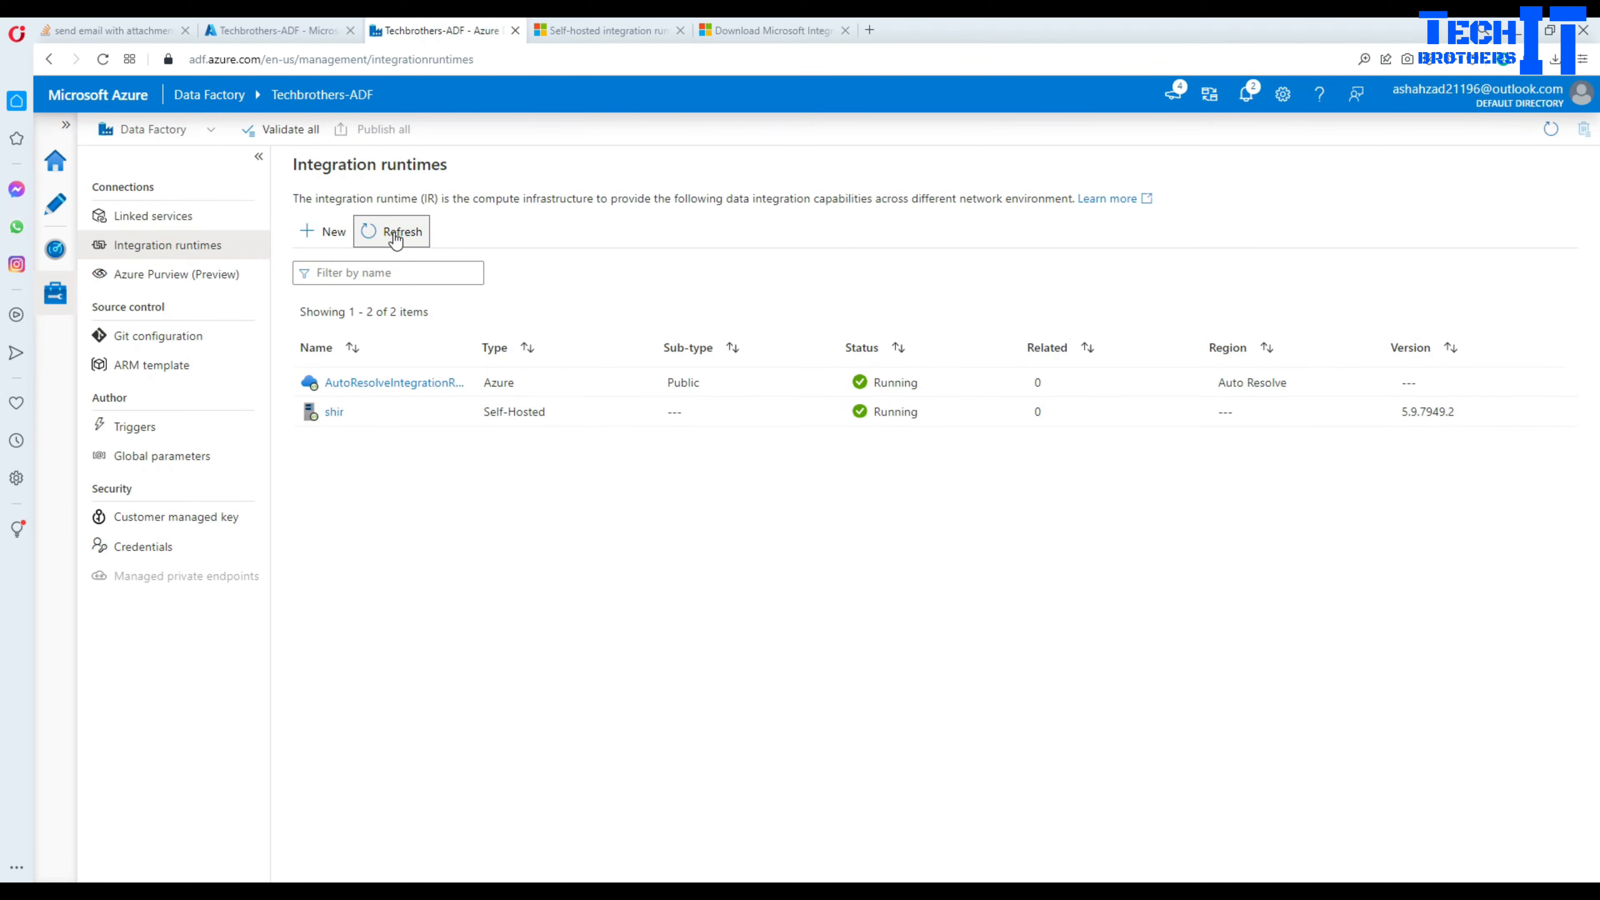
pyautogui.click(394, 232)
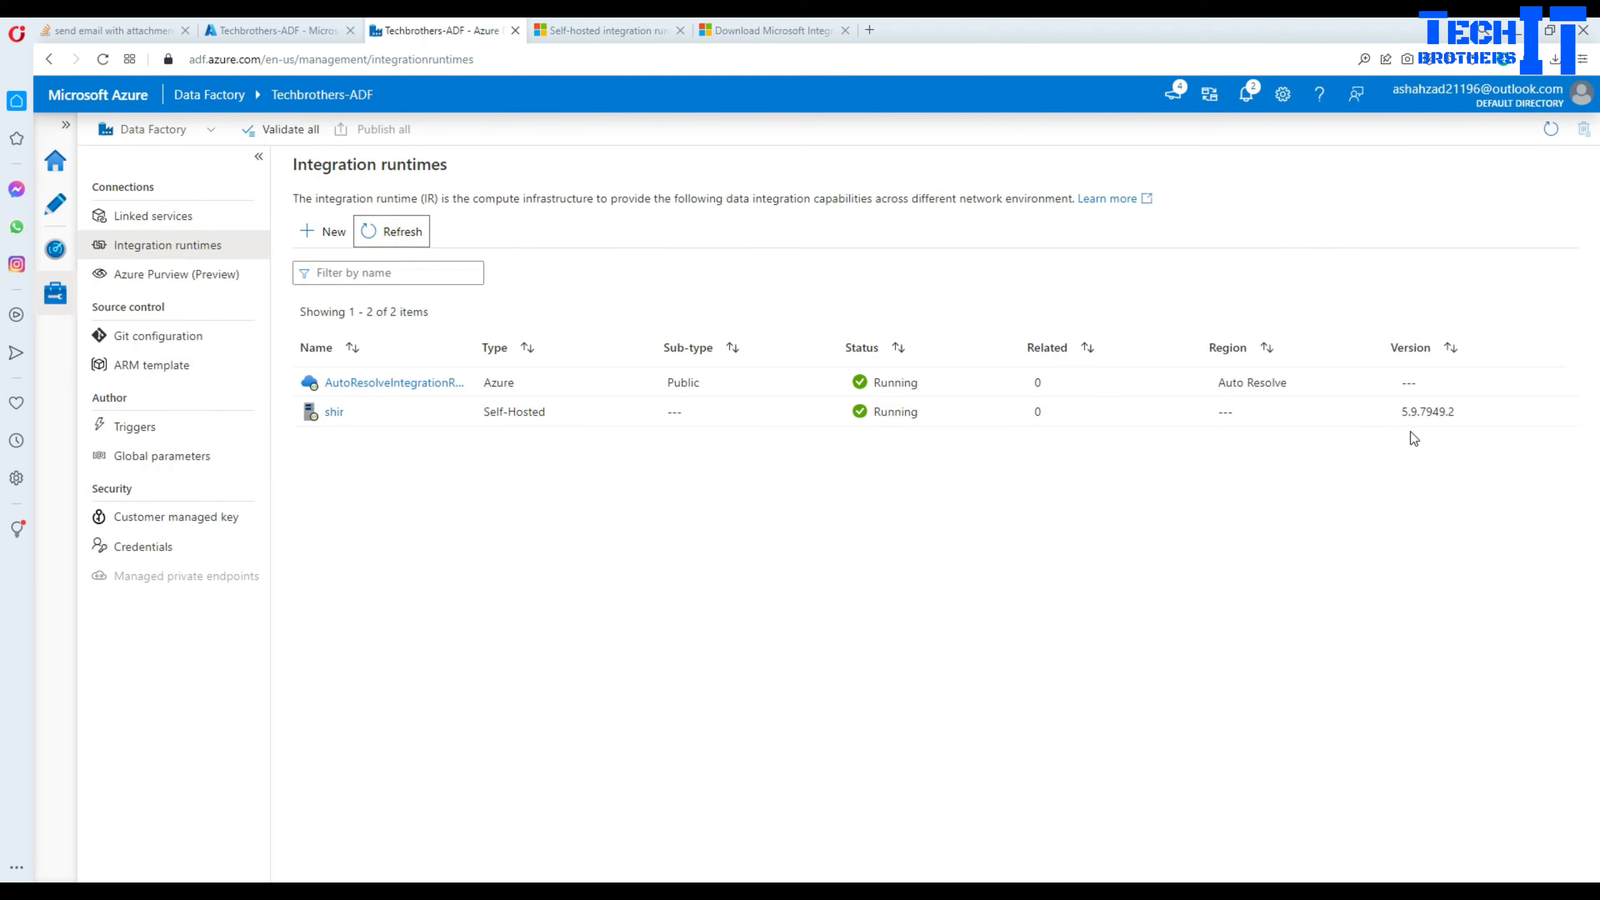
pyautogui.moveTo(1400, 413); pyautogui.dragTo(1463, 417)
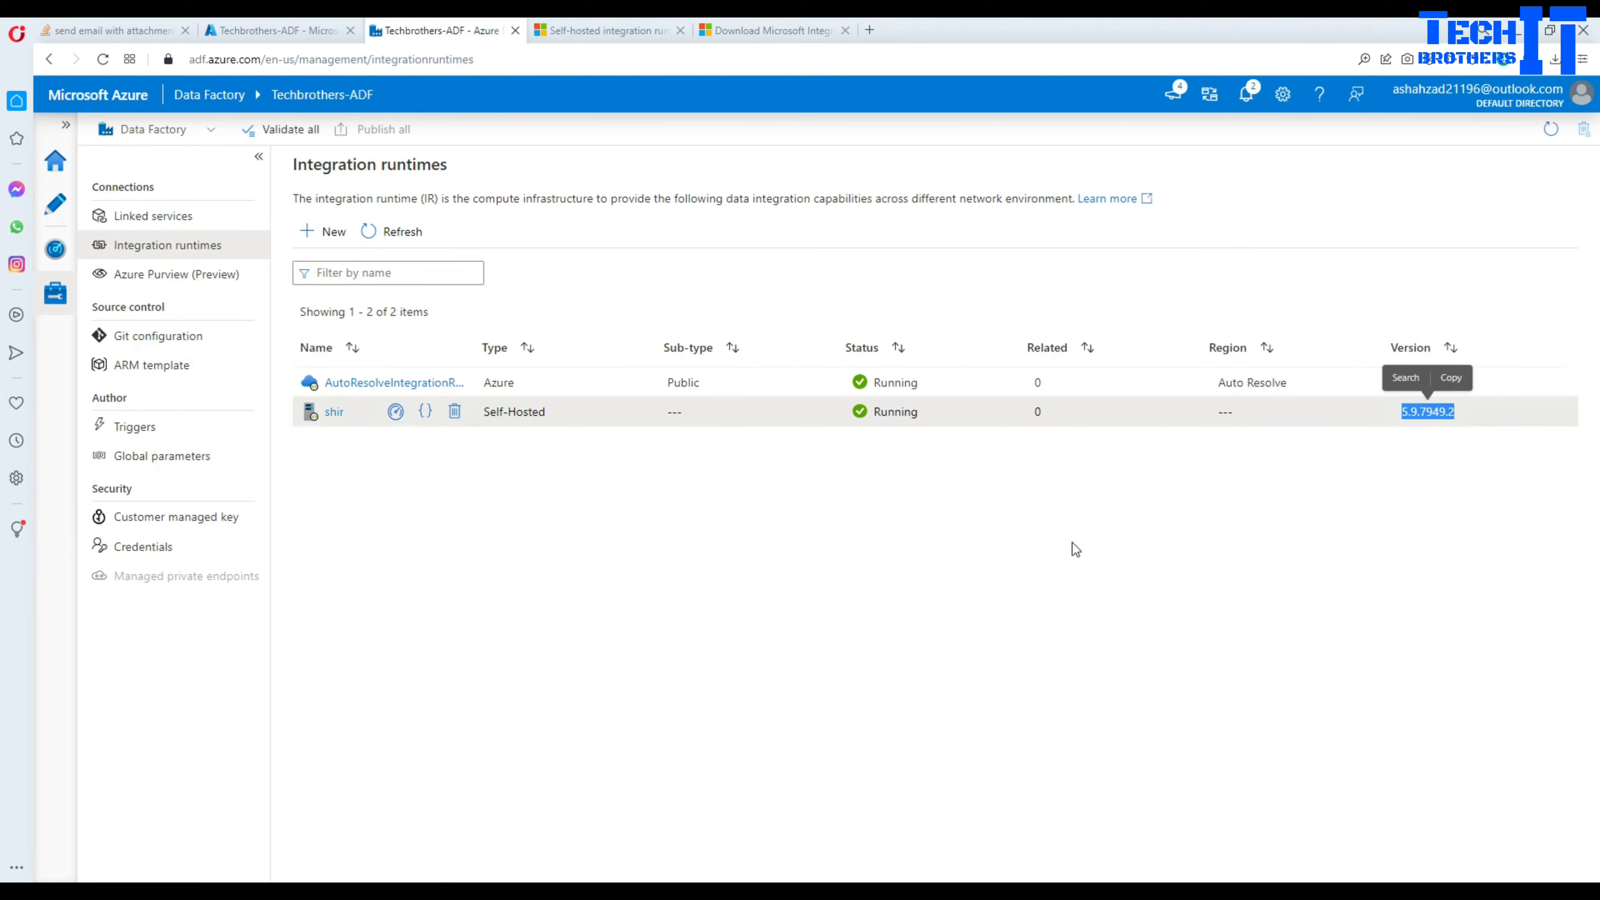
pyautogui.click(1081, 589)
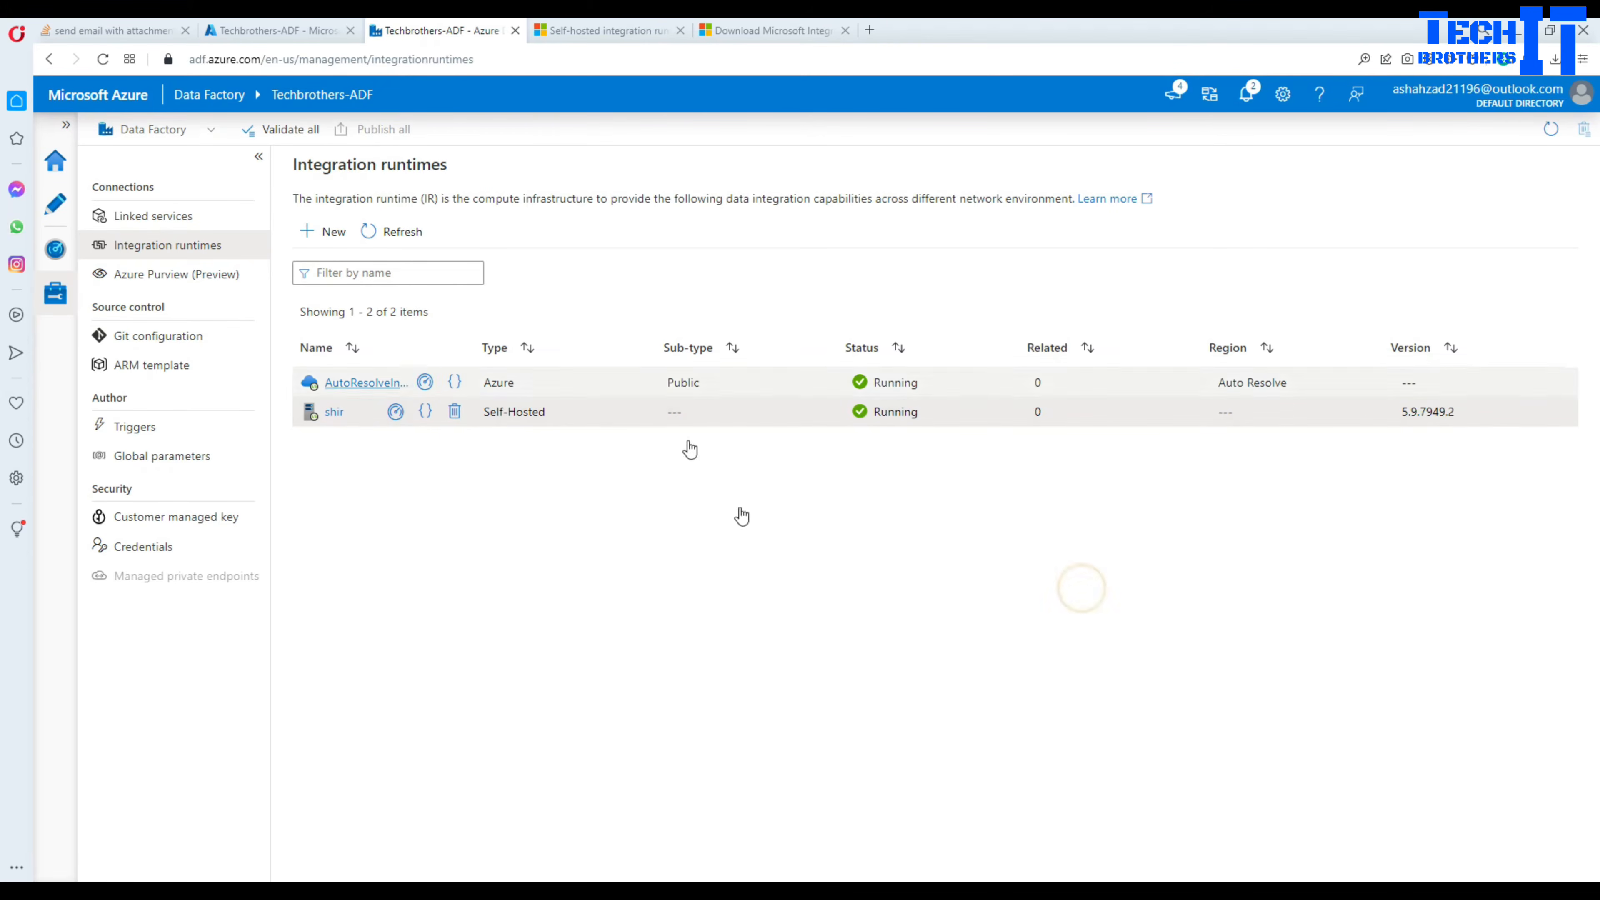
pyautogui.click(392, 232)
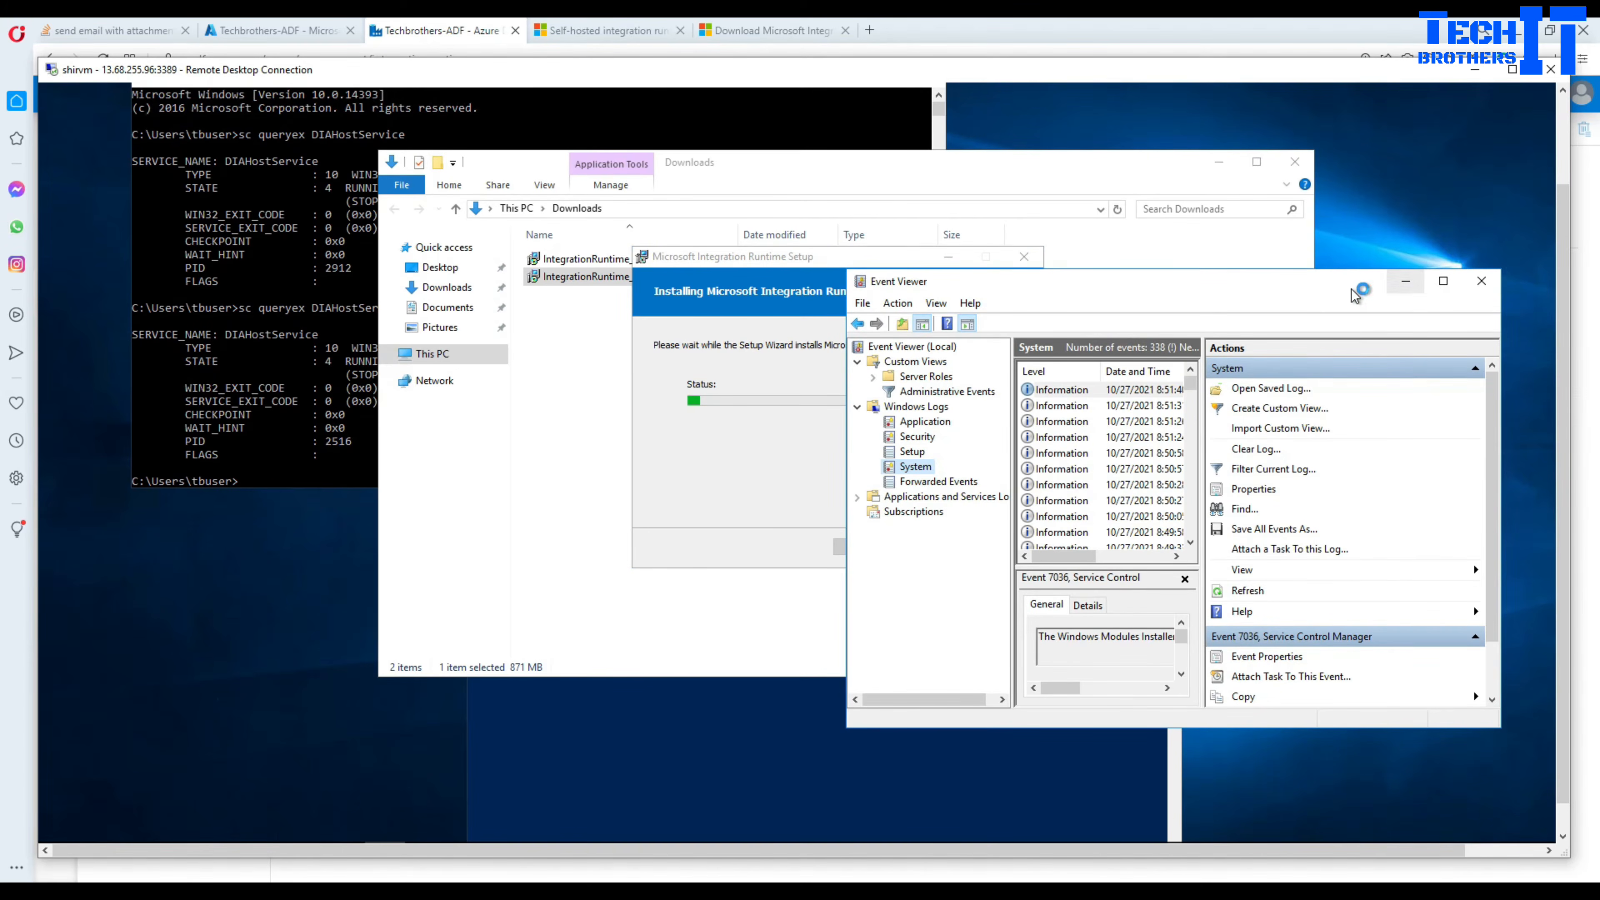
# Move and widen the VM's Event Viewer, then read the Integration Runtime Update Service event logged at 8:51:26 PM in the System log.
pyautogui.moveTo(1322, 291); pyautogui.dragTo(554, 224)
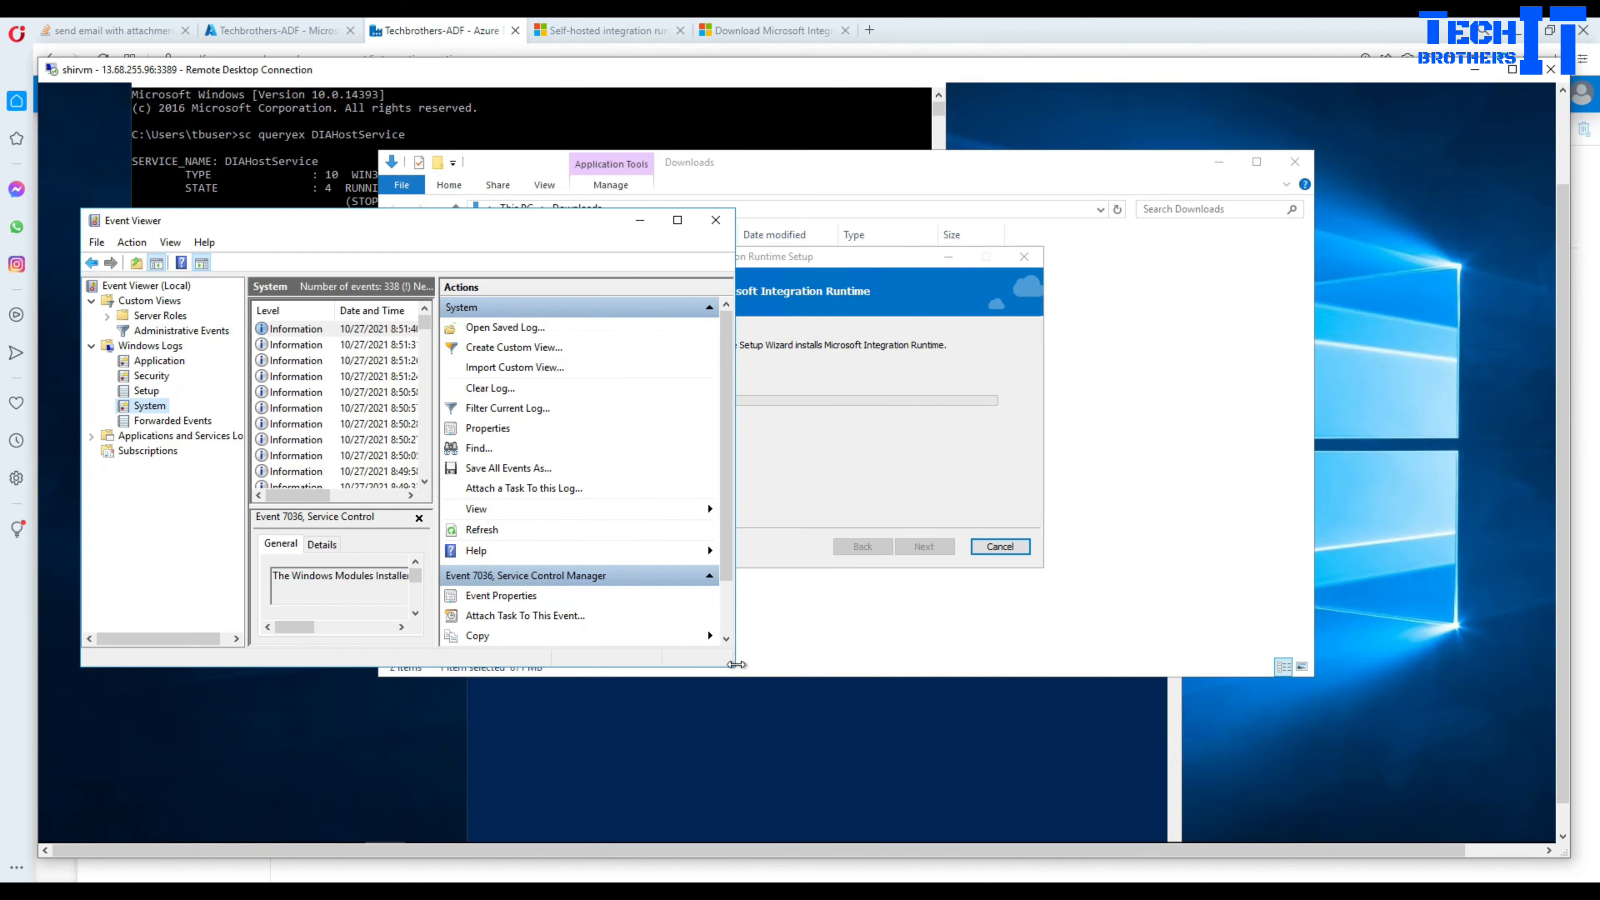
pyautogui.moveTo(736, 666); pyautogui.dragTo(1303, 665)
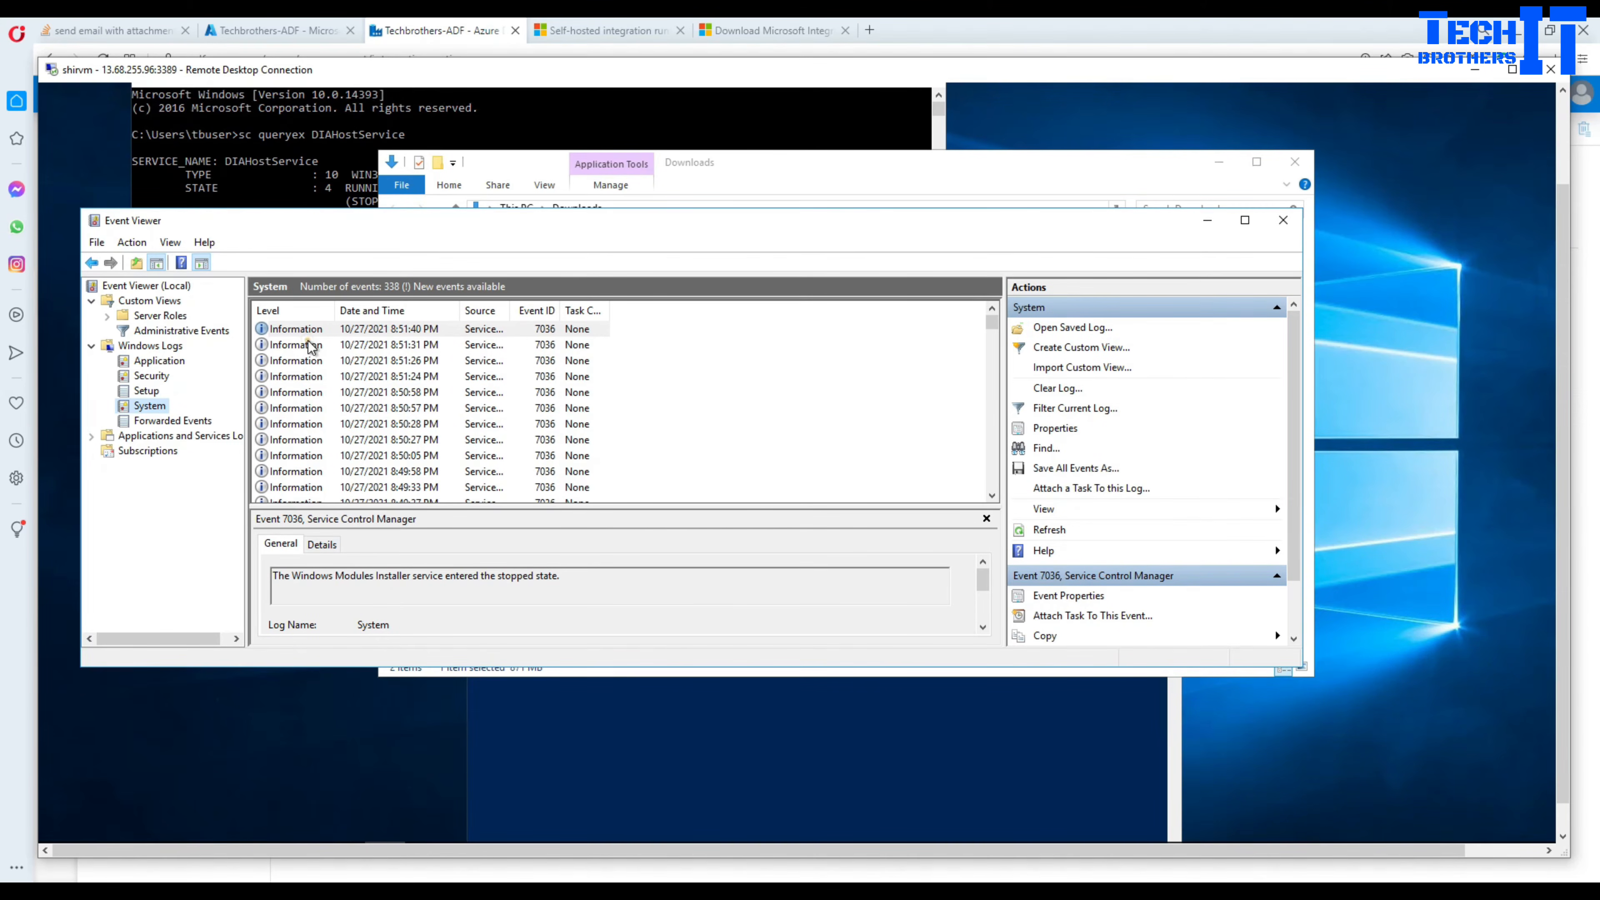
pyautogui.click(304, 351)
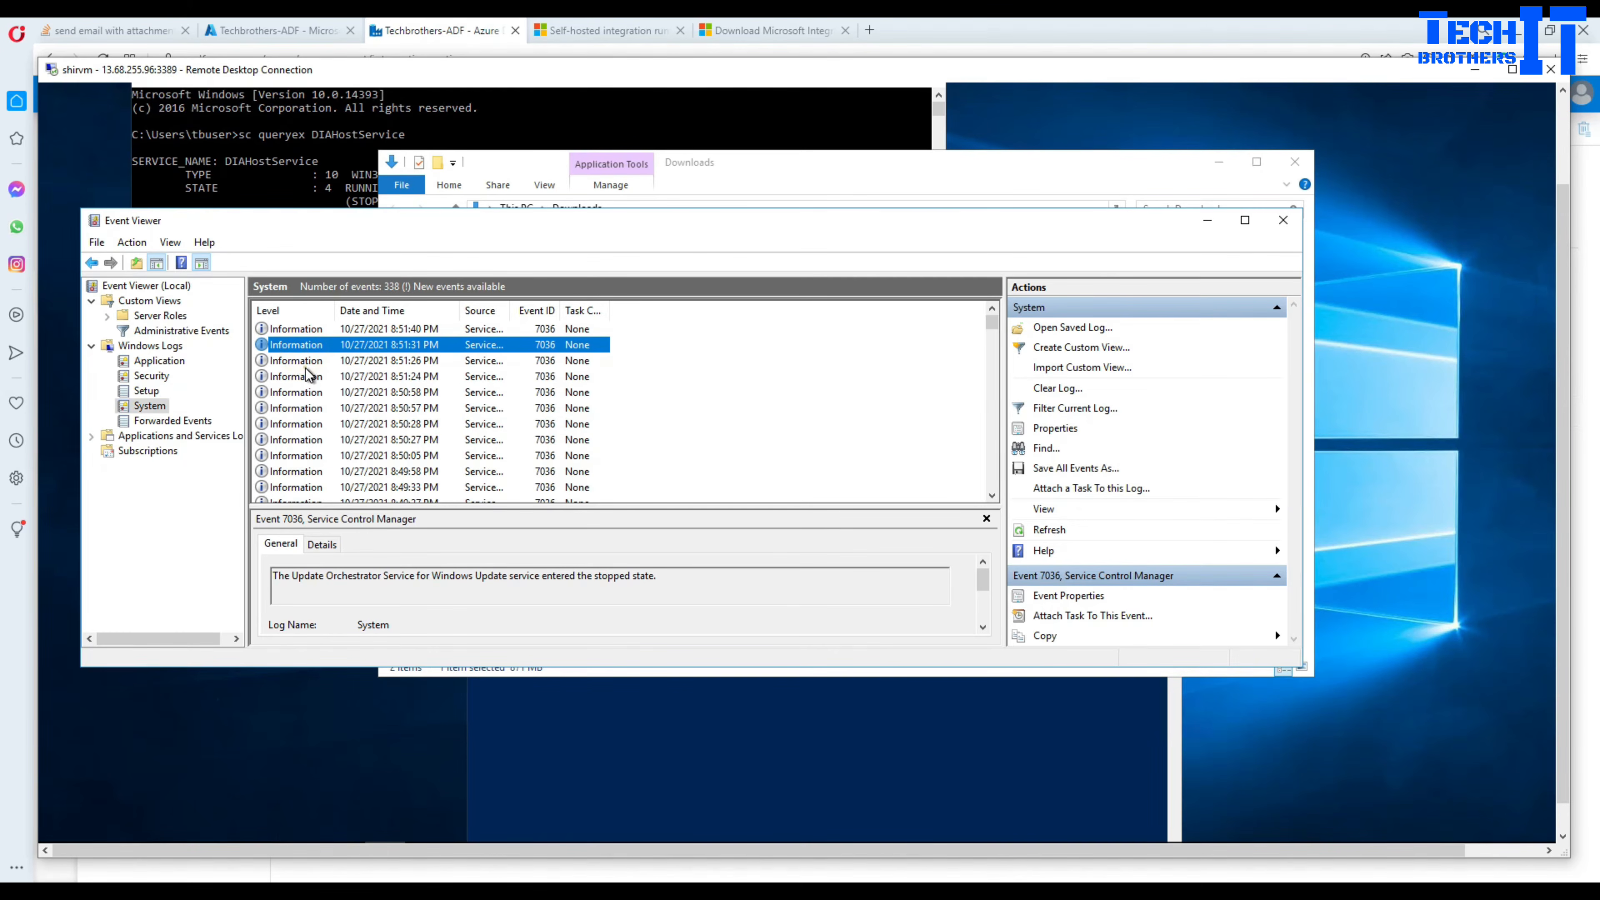
pyautogui.click(309, 362)
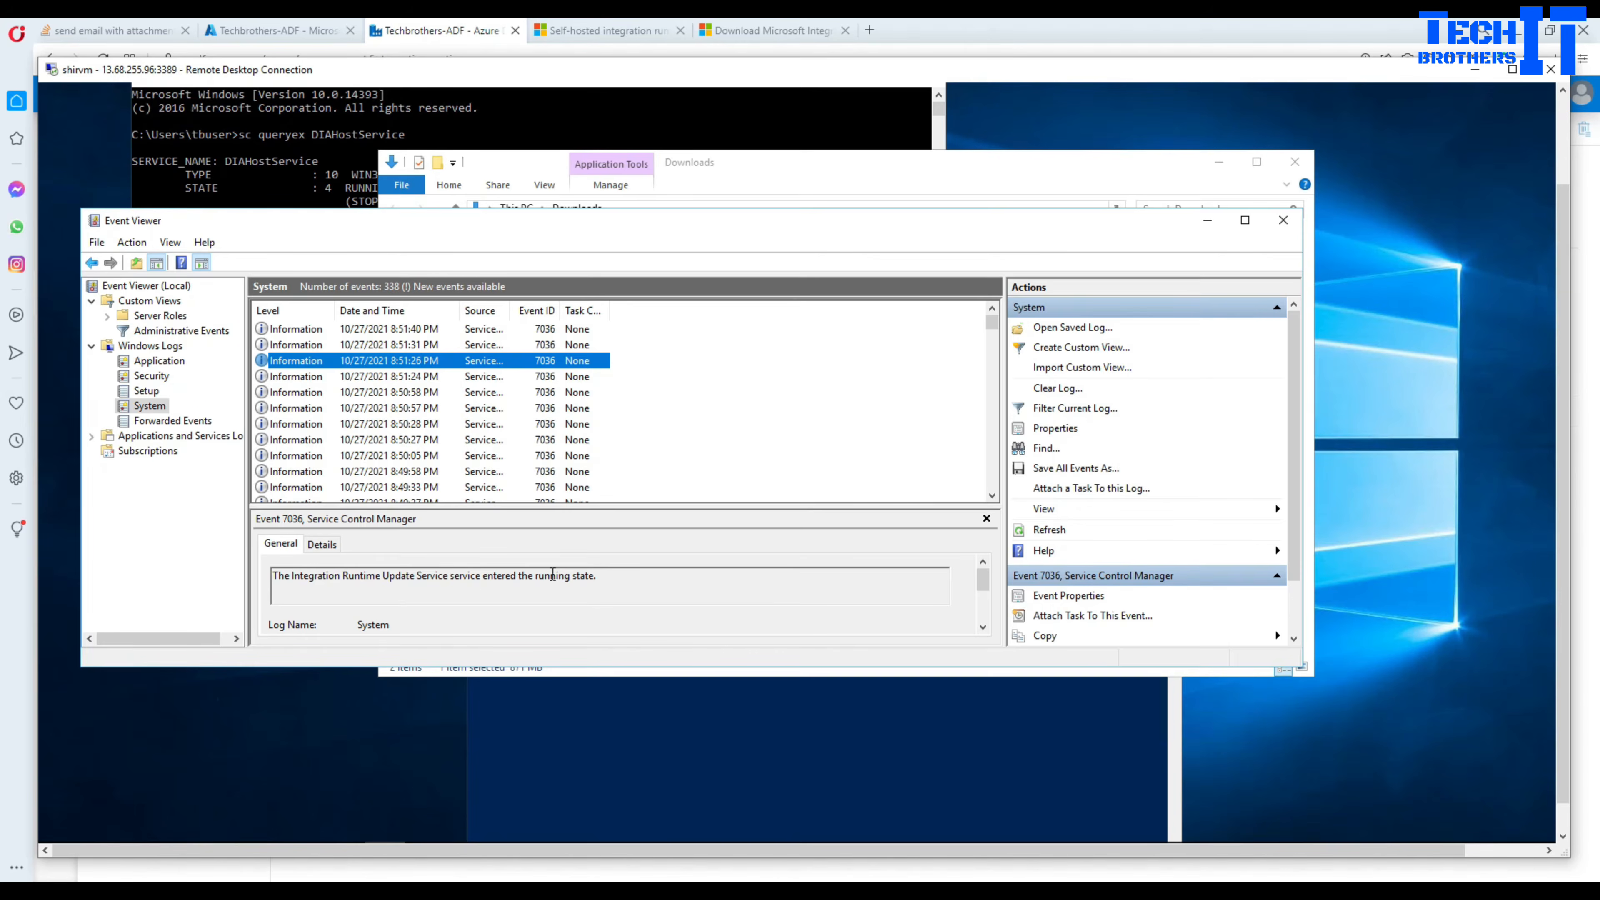
pyautogui.moveTo(604, 575); pyautogui.dragTo(281, 582)
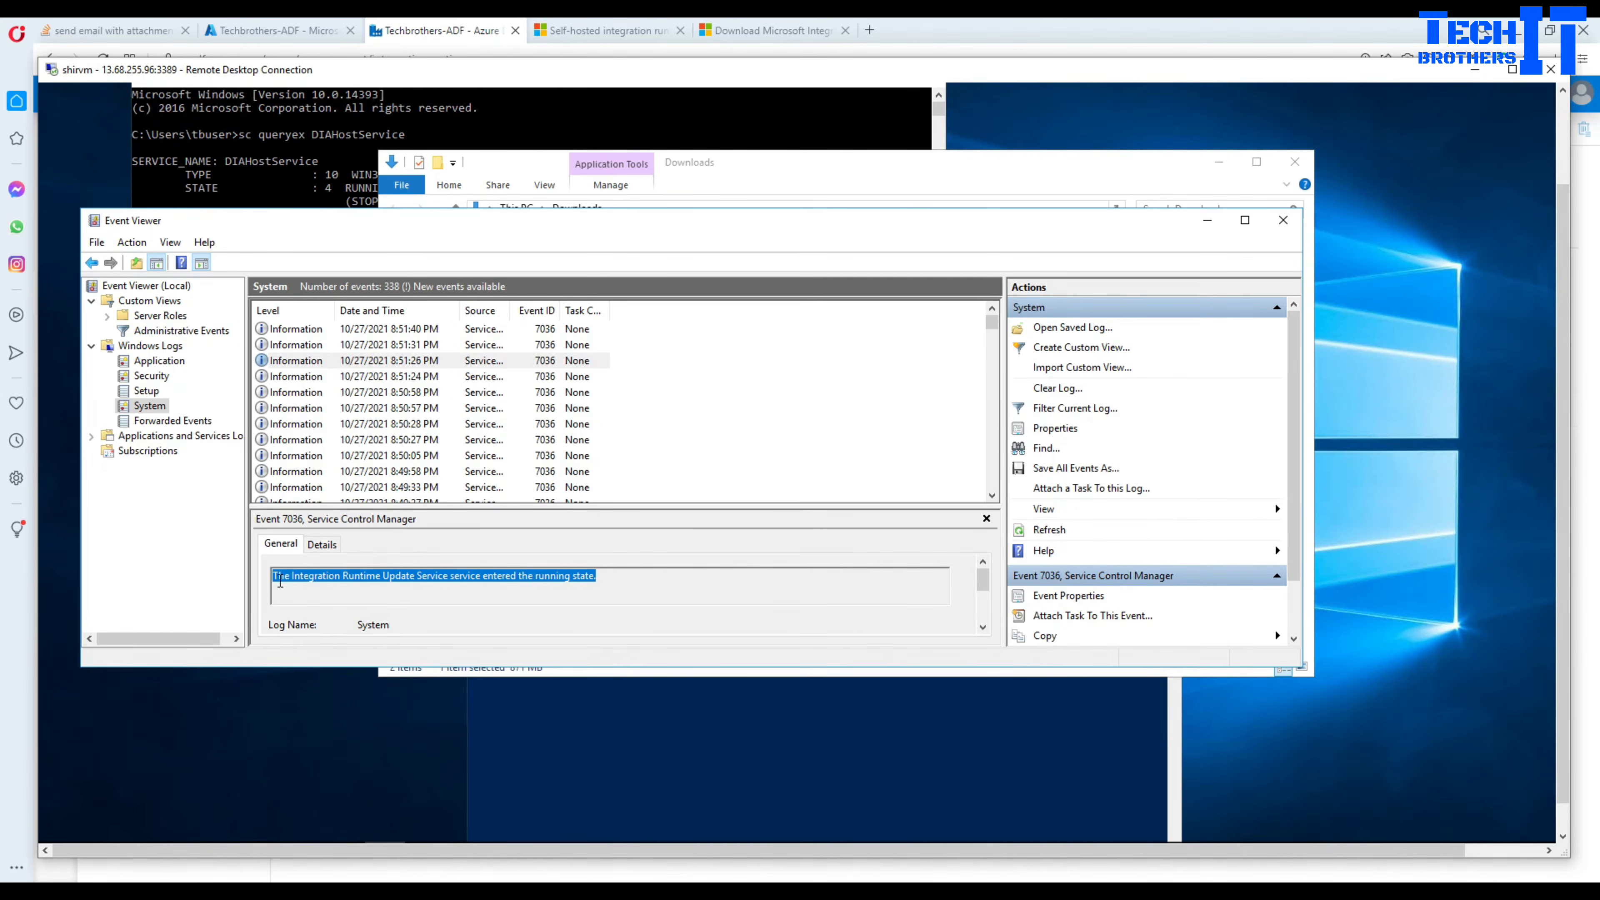
pyautogui.click(435, 576)
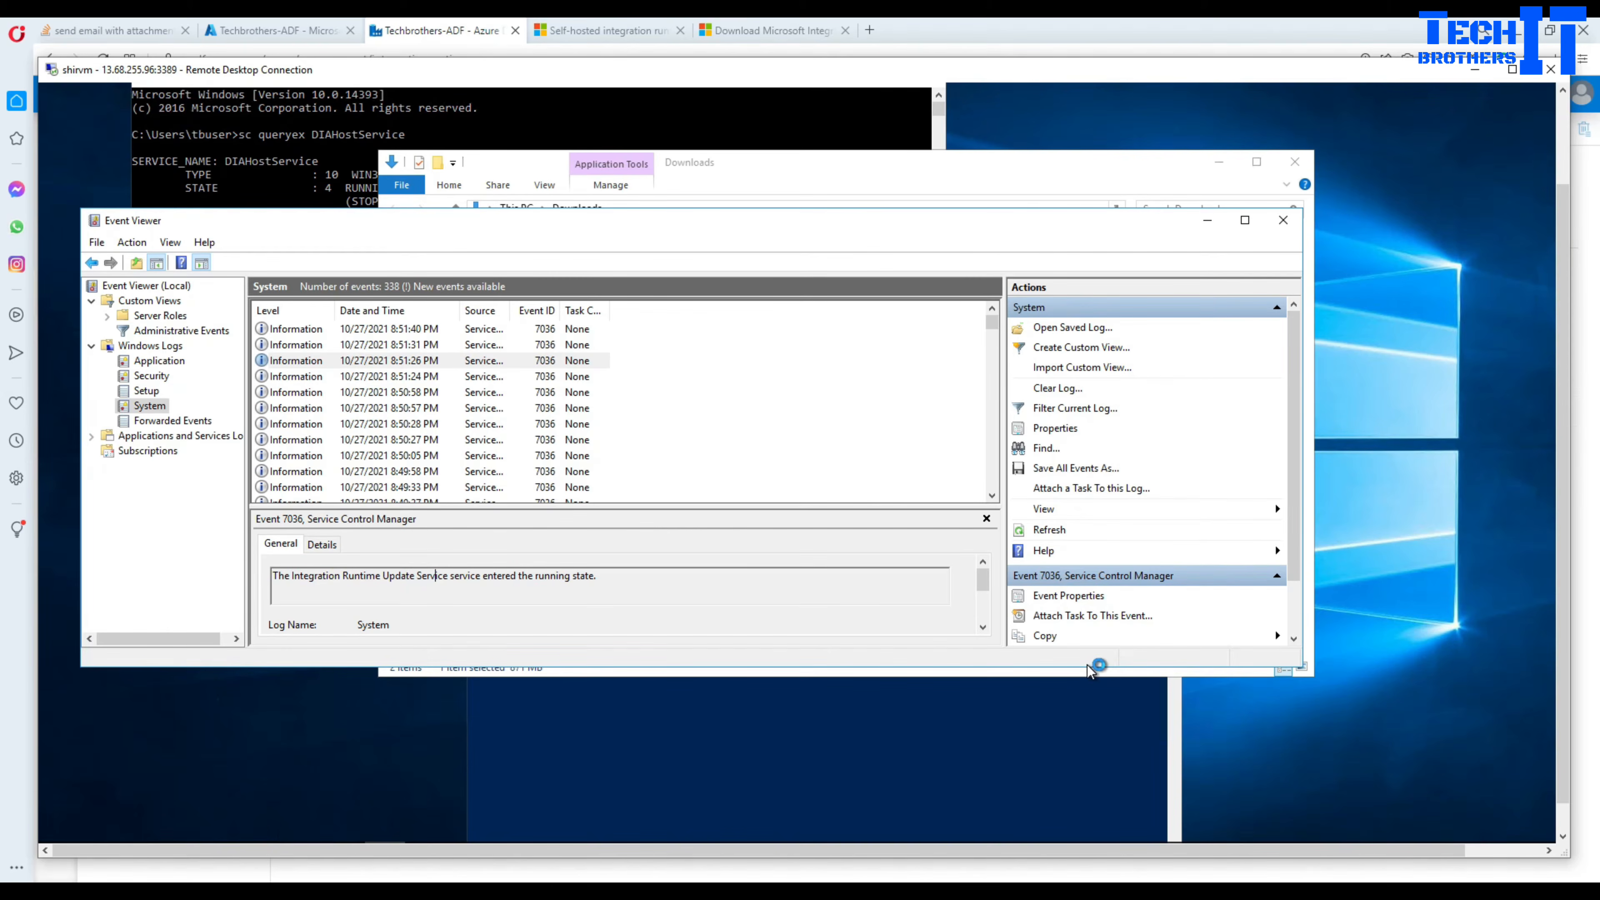
# Enlarge Event Viewer and read the Integration Runtime Update Service event logged at 8:50:58 PM.
pyautogui.moveTo(1089, 666); pyautogui.dragTo(1108, 851)
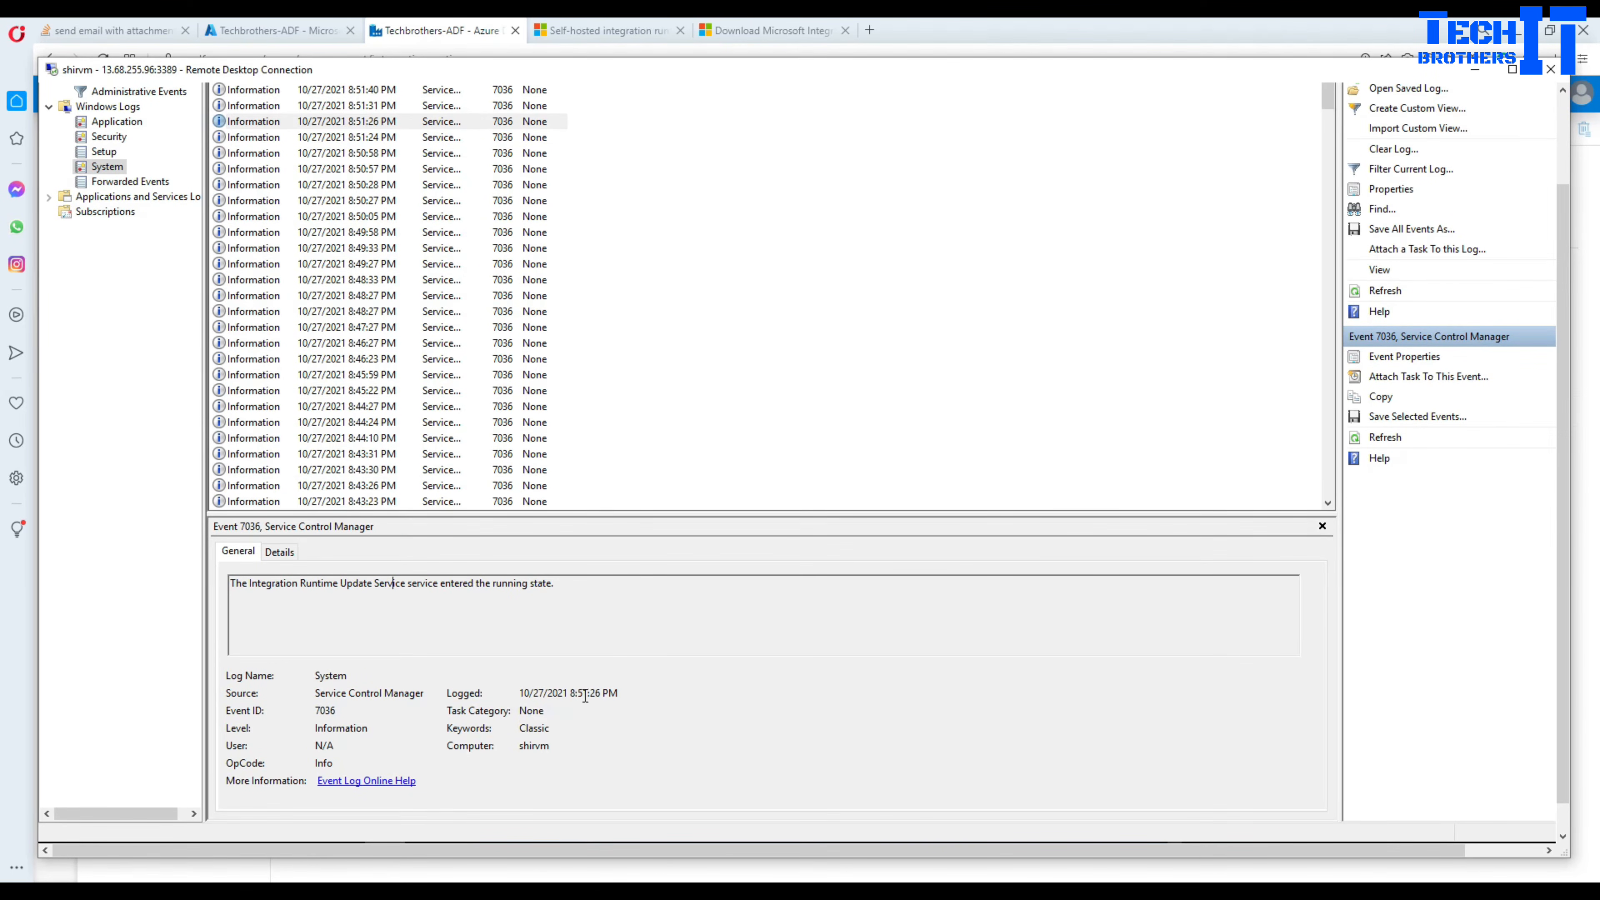
pyautogui.moveTo(244, 586); pyautogui.dragTo(572, 590)
pyautogui.click(326, 142)
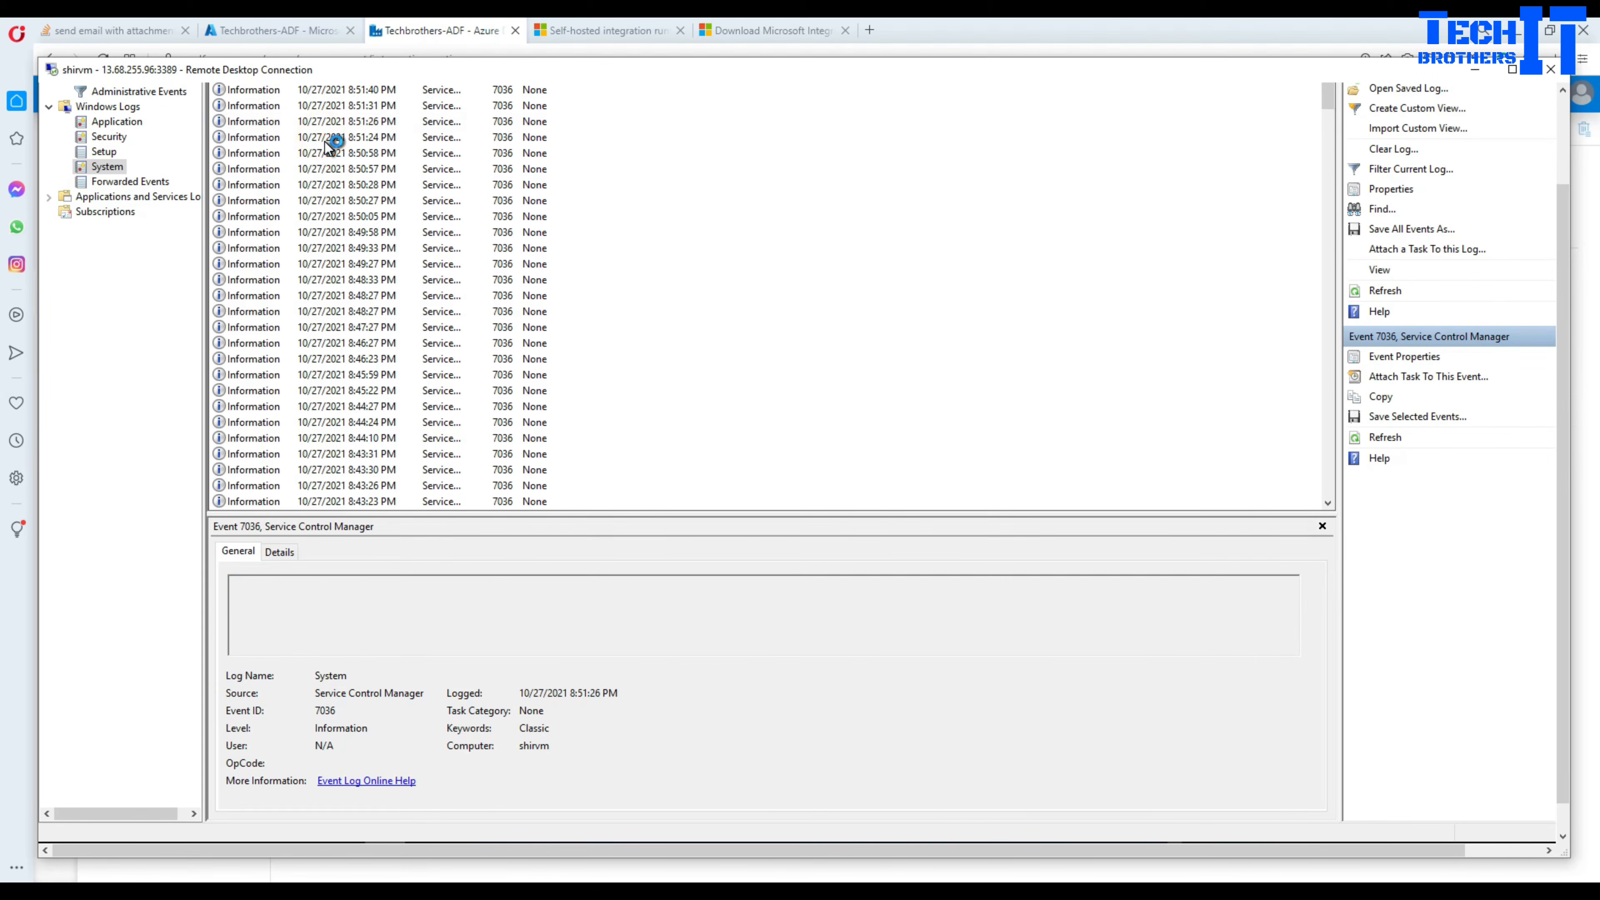
pyautogui.click(326, 155)
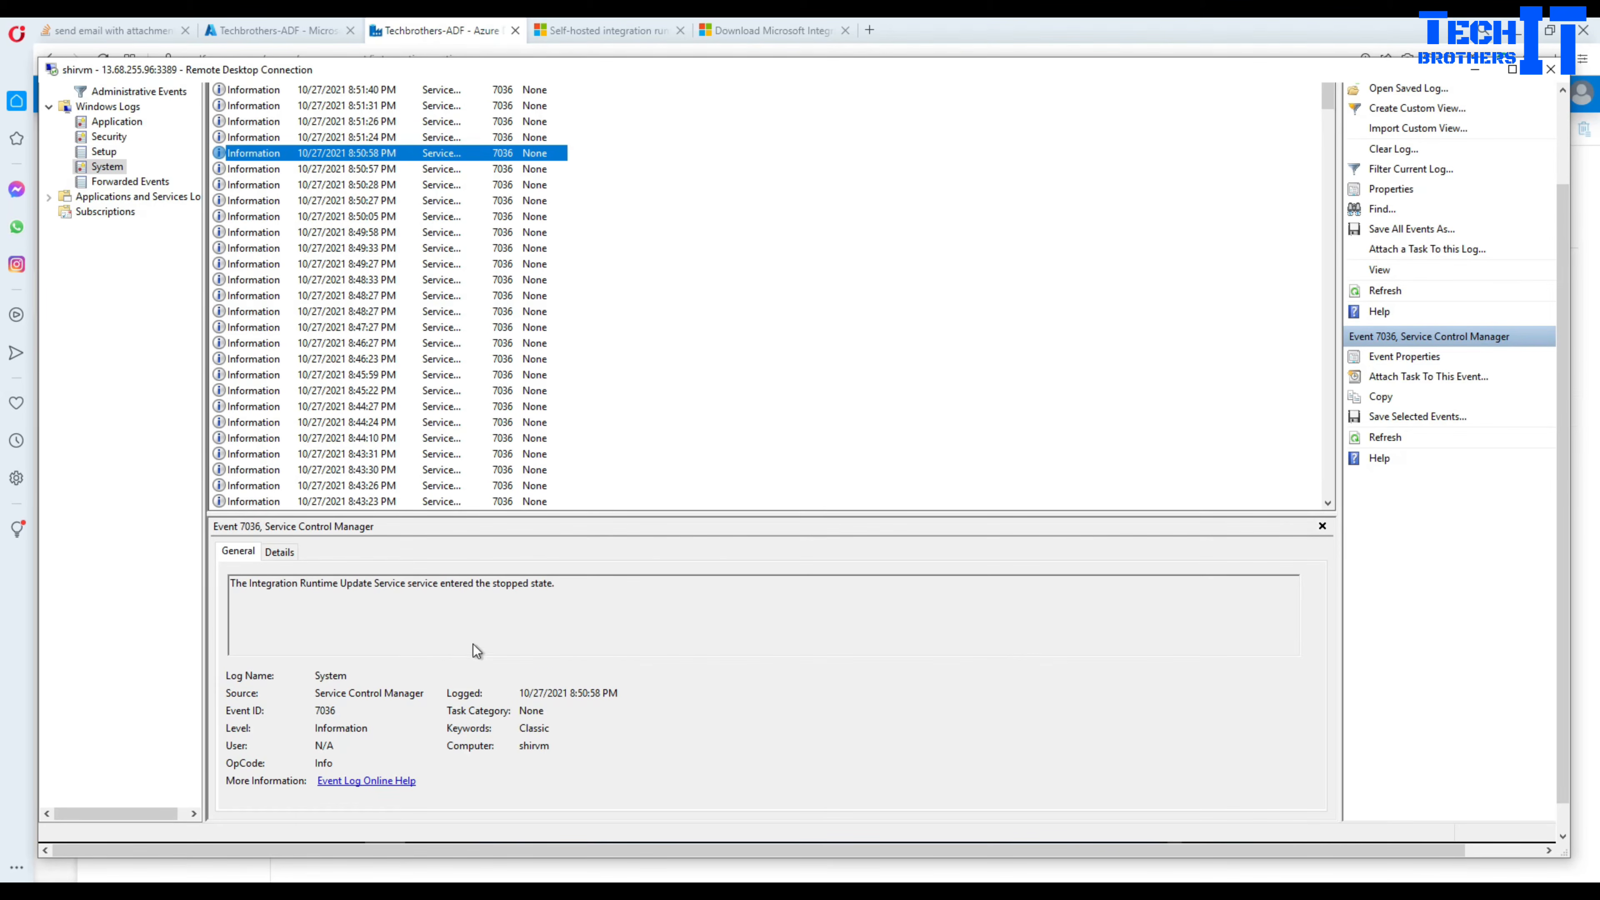
pyautogui.moveTo(581, 588); pyautogui.dragTo(234, 590)
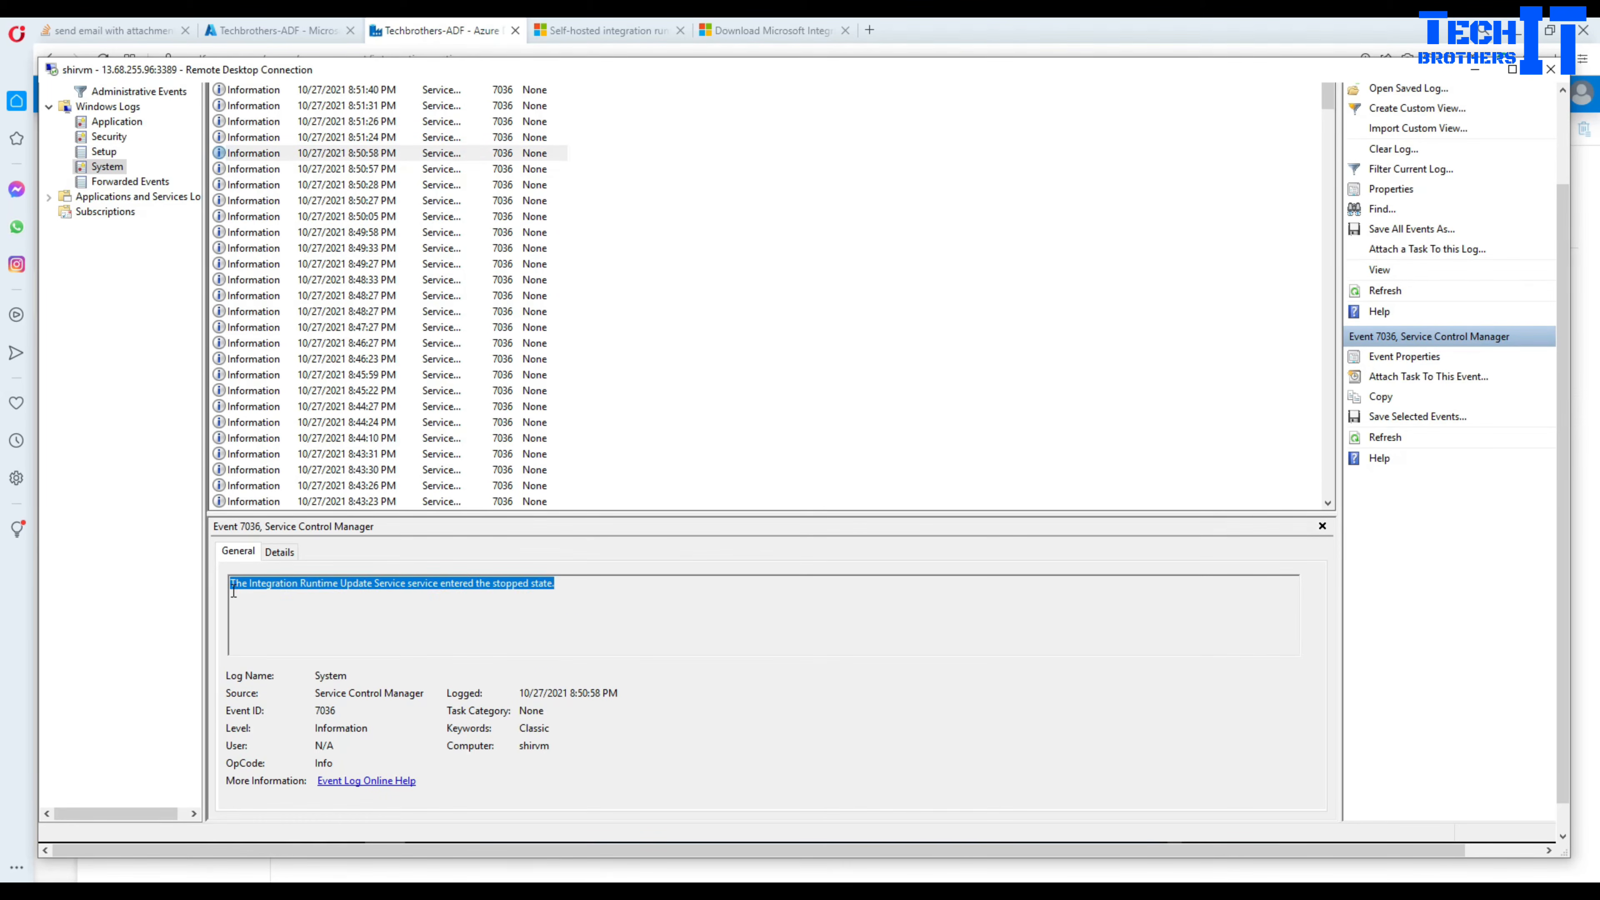
# Keep the remote session connected, expand it to full screen and close Event Viewer.
pyautogui.click(1551, 69)
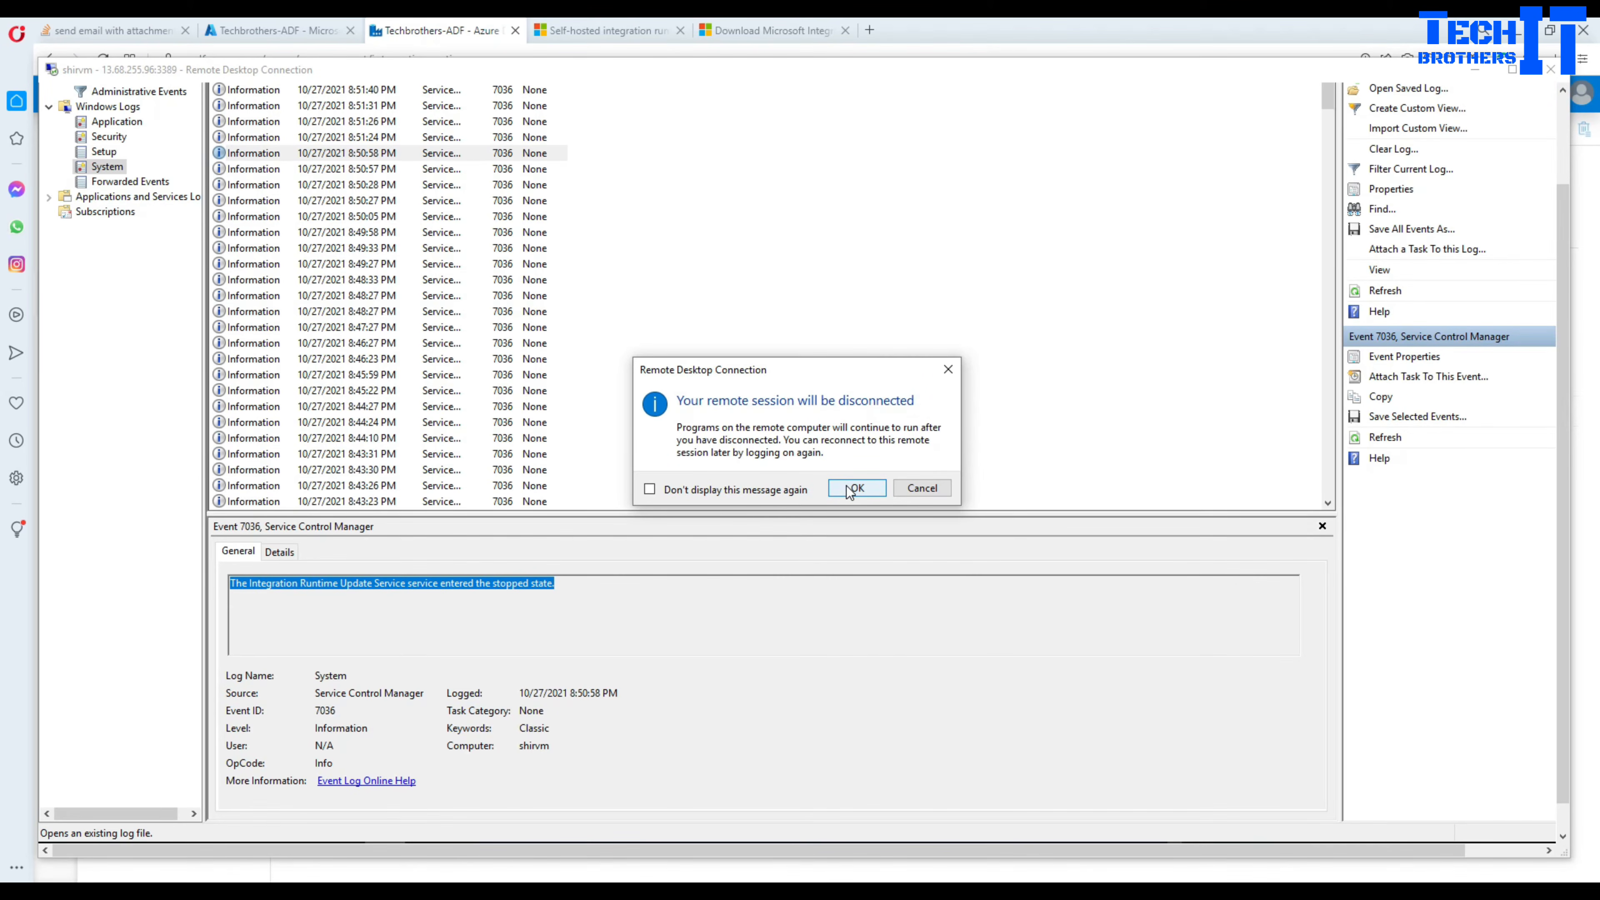
pyautogui.click(919, 498)
pyautogui.click(1561, 129)
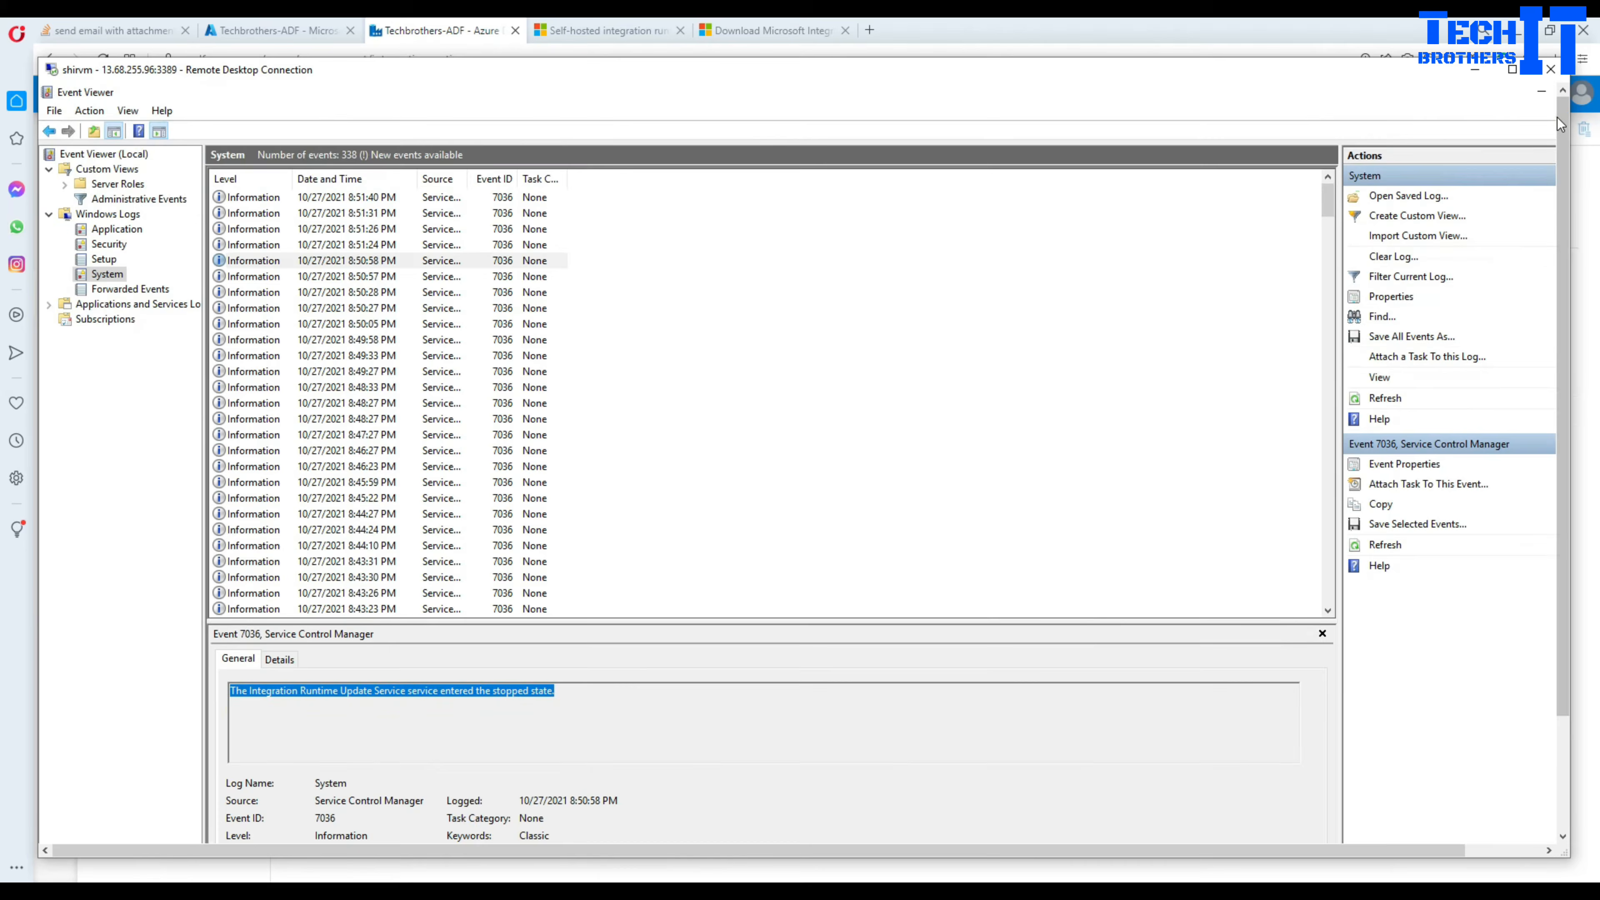
pyautogui.click(1512, 69)
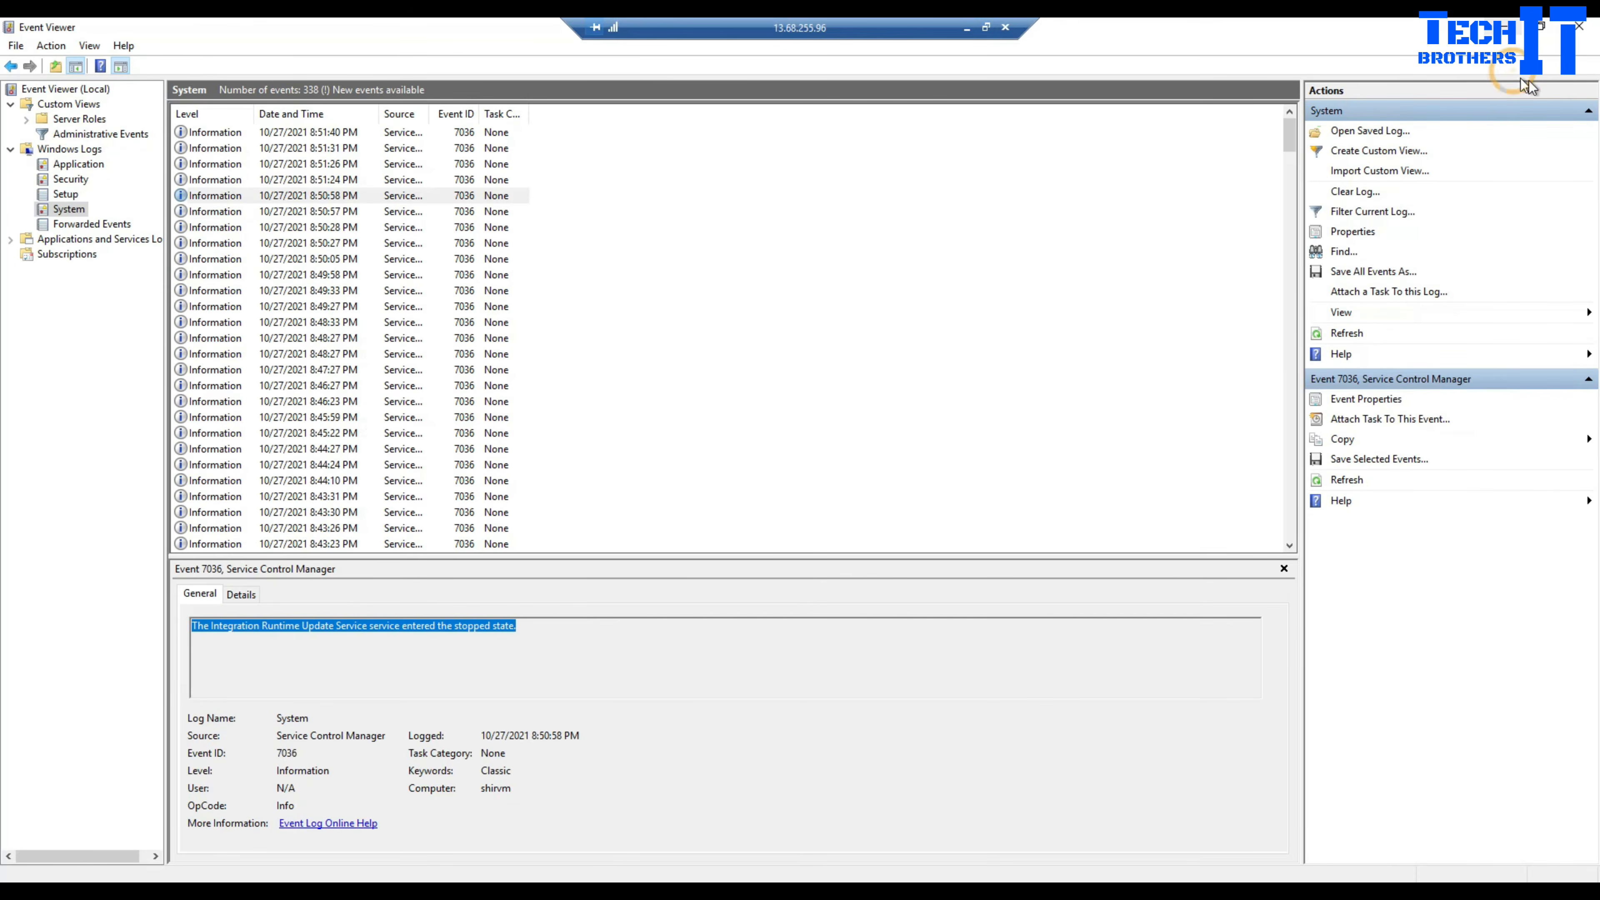
pyautogui.click(1588, 28)
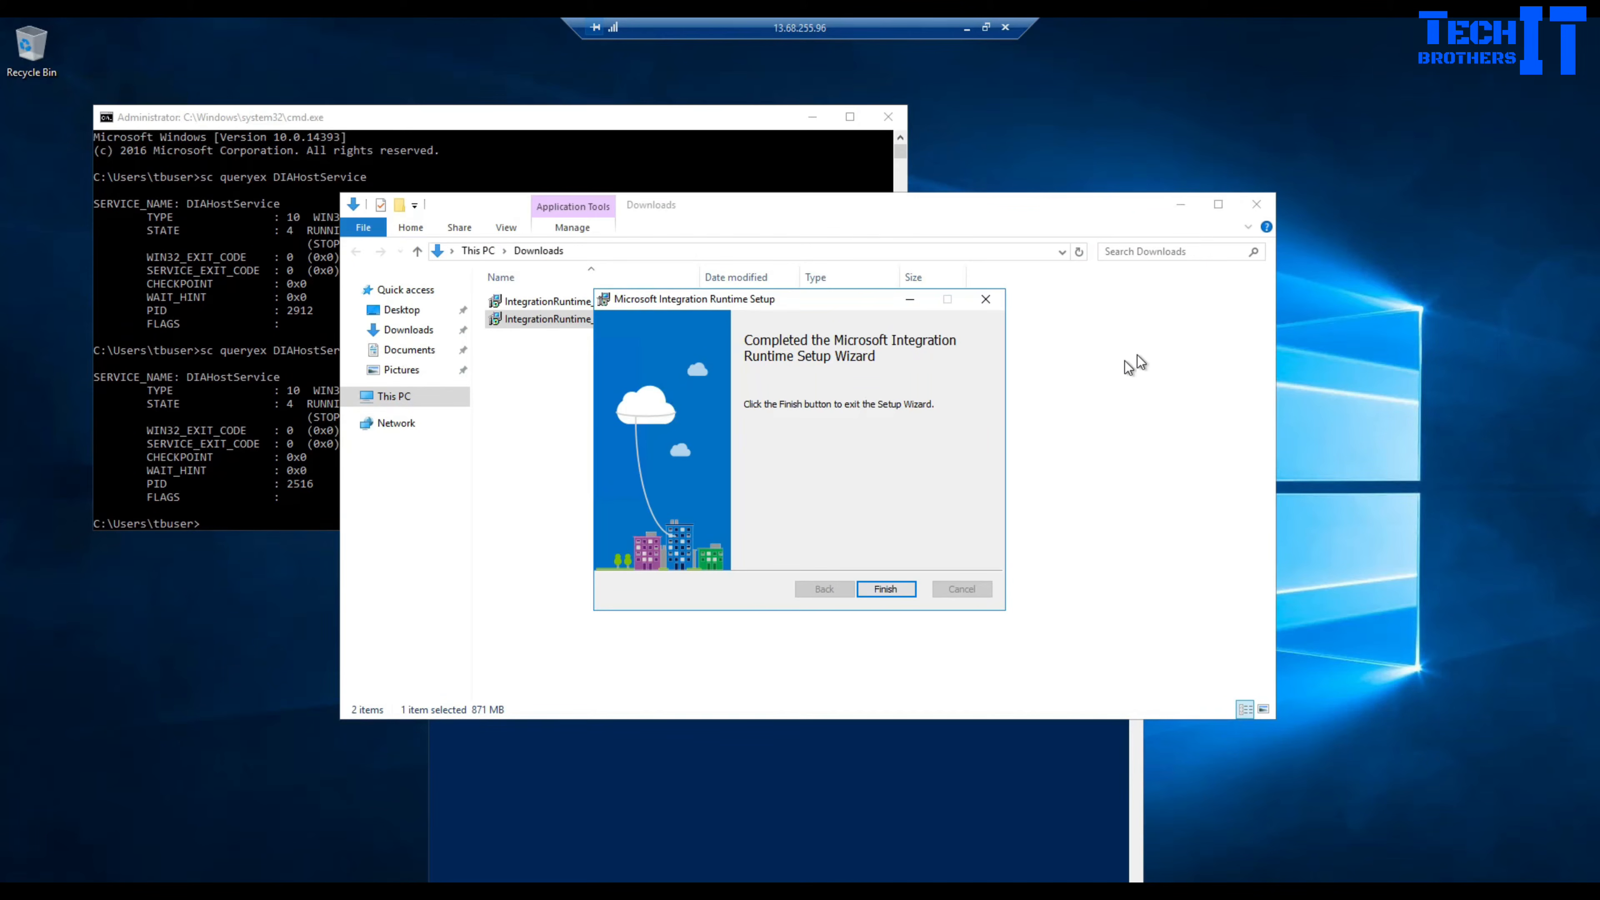
# Restore the remote session to a window and refresh the integration runtimes list on the Techbrothers-ADF browser page.
pyautogui.click(987, 28)
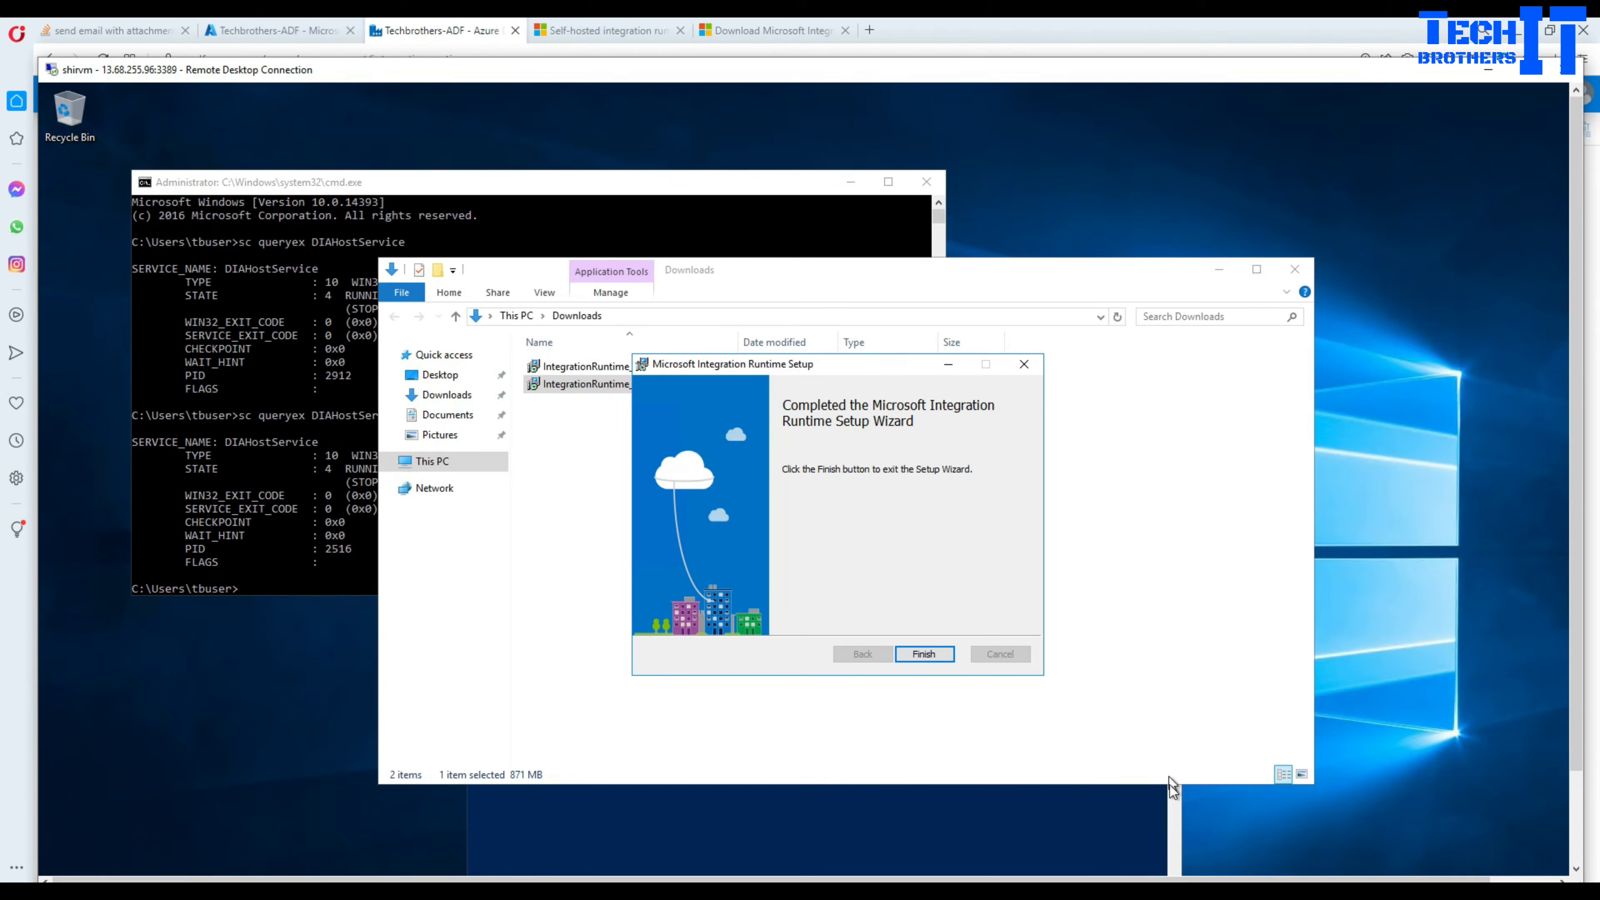
pyautogui.click(1051, 878)
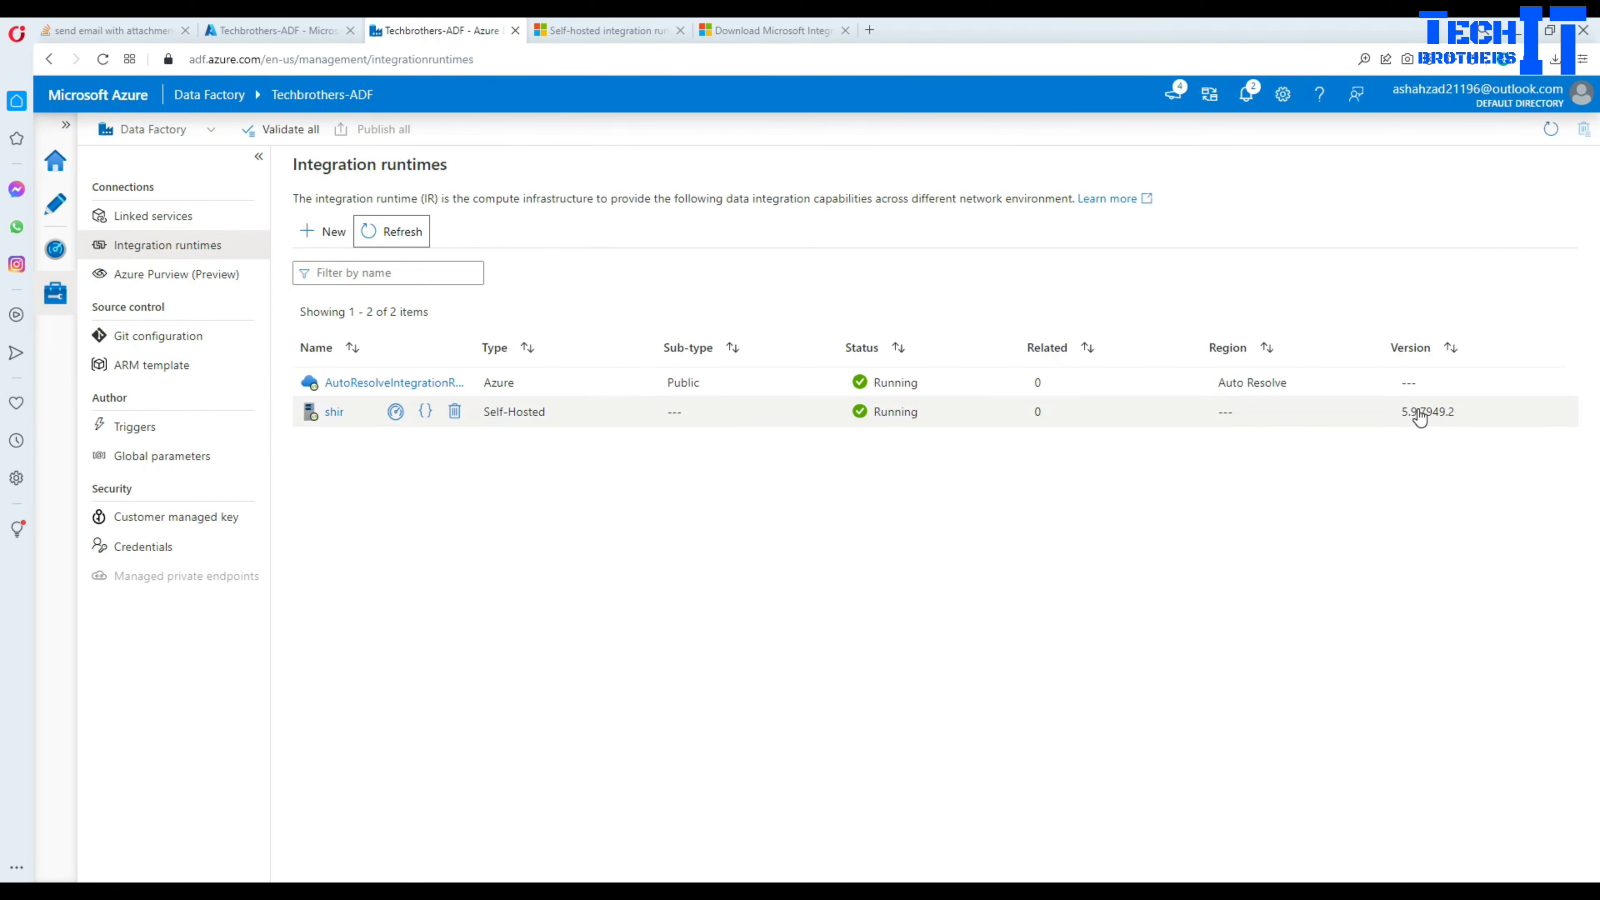
pyautogui.click(421, 236)
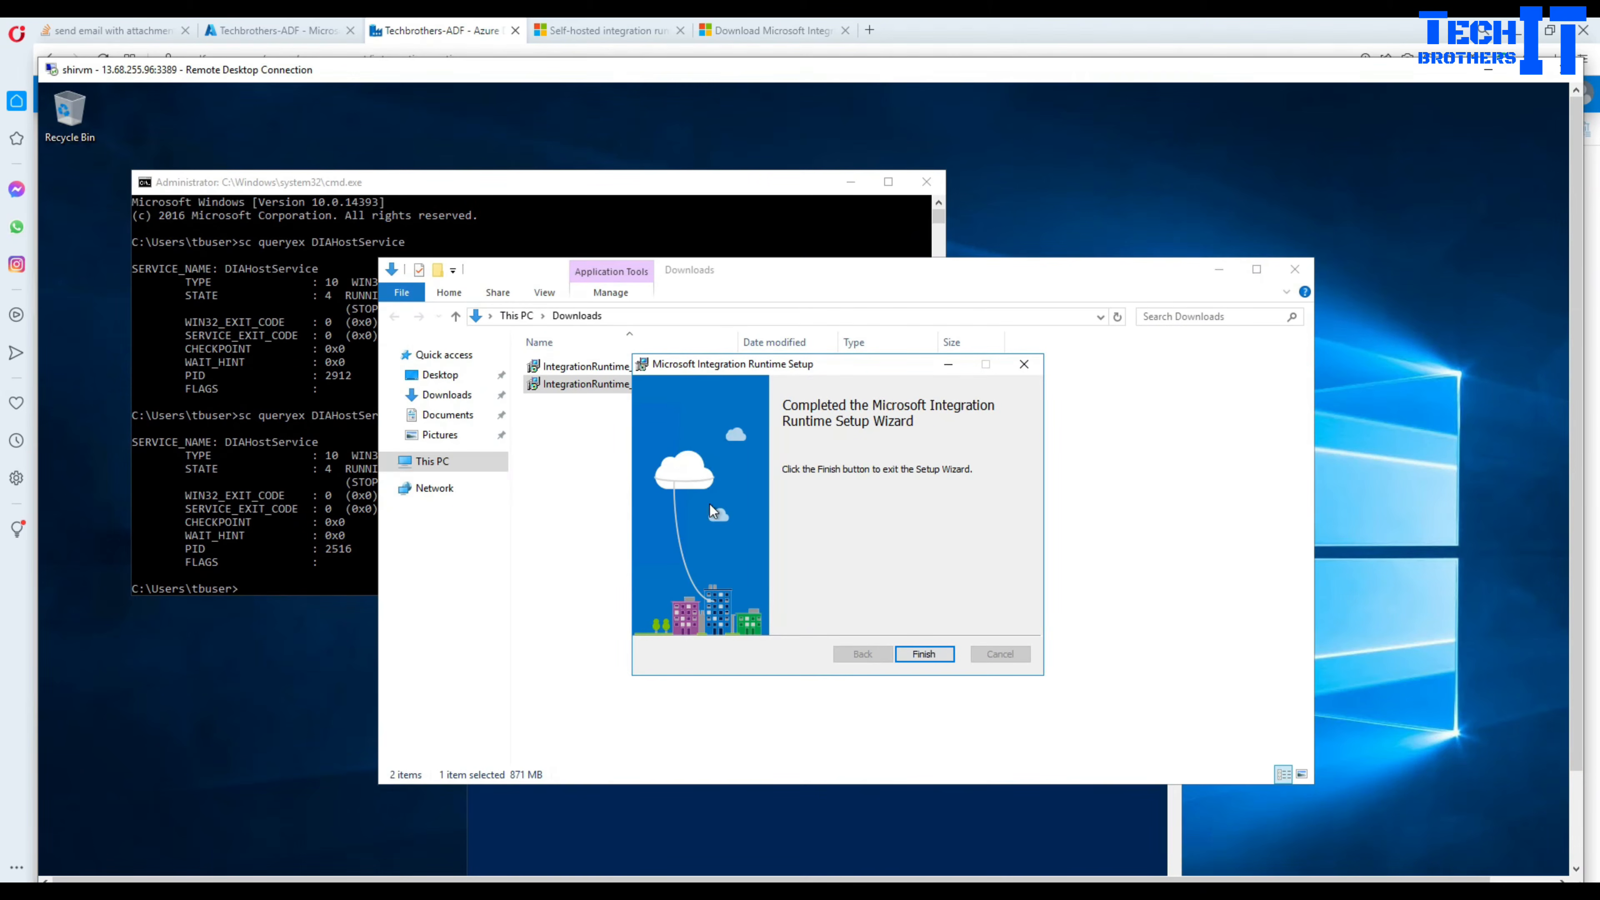
# Finish the Microsoft Integration Runtime Setup wizard on the VM, move the Configuration Manager aside and minimize the Downloads window.
pyautogui.click(921, 653)
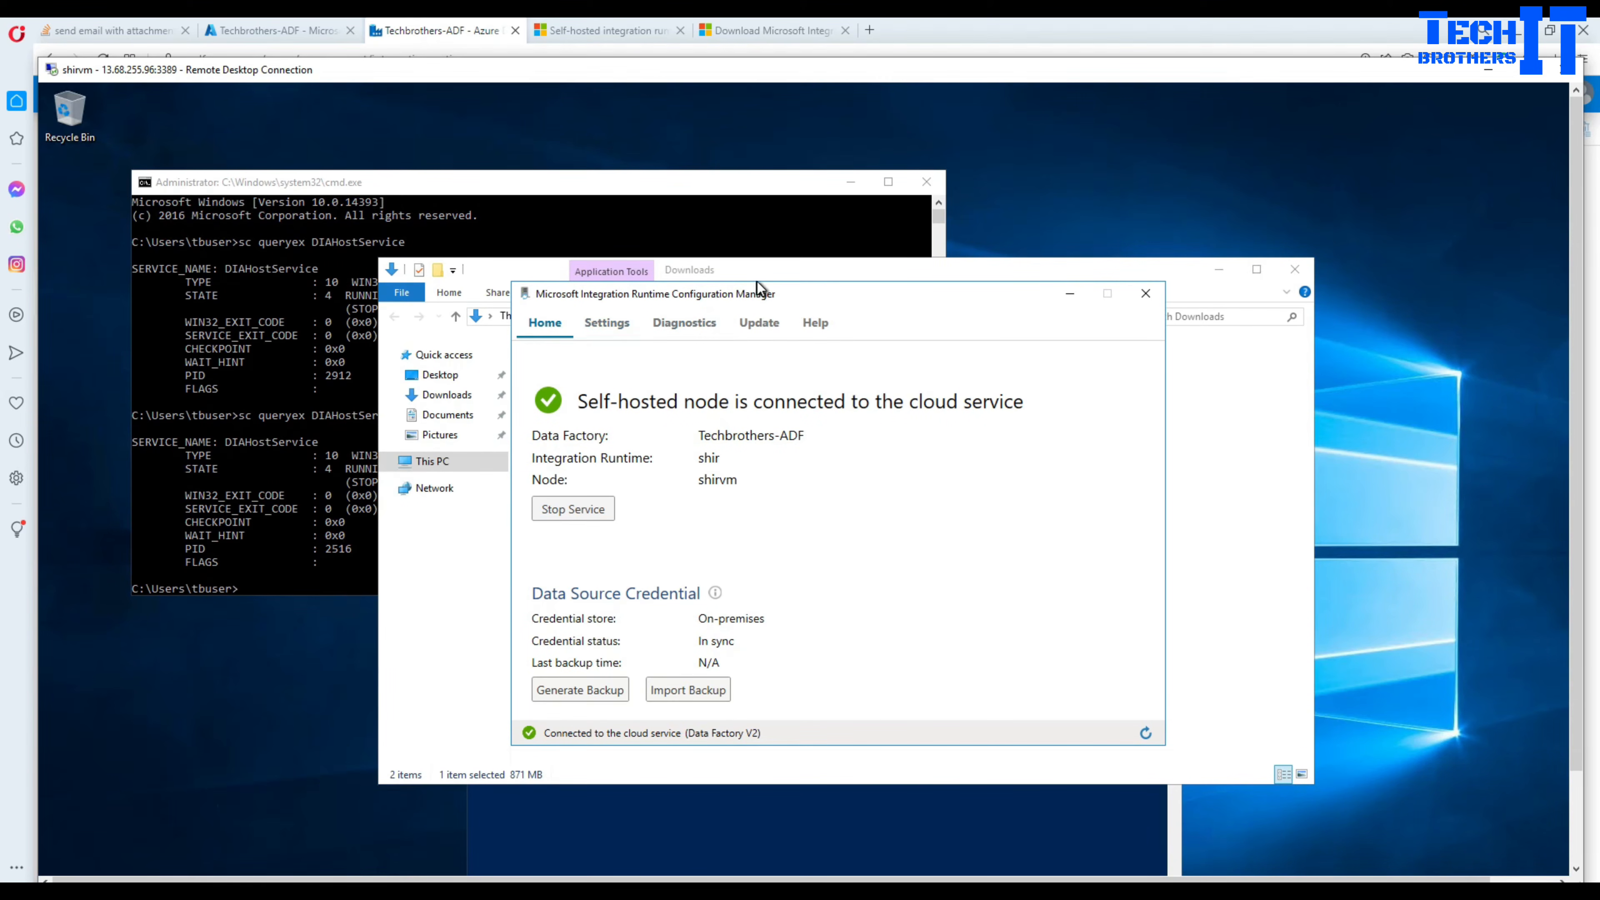
pyautogui.moveTo(787, 299); pyautogui.dragTo(1026, 316)
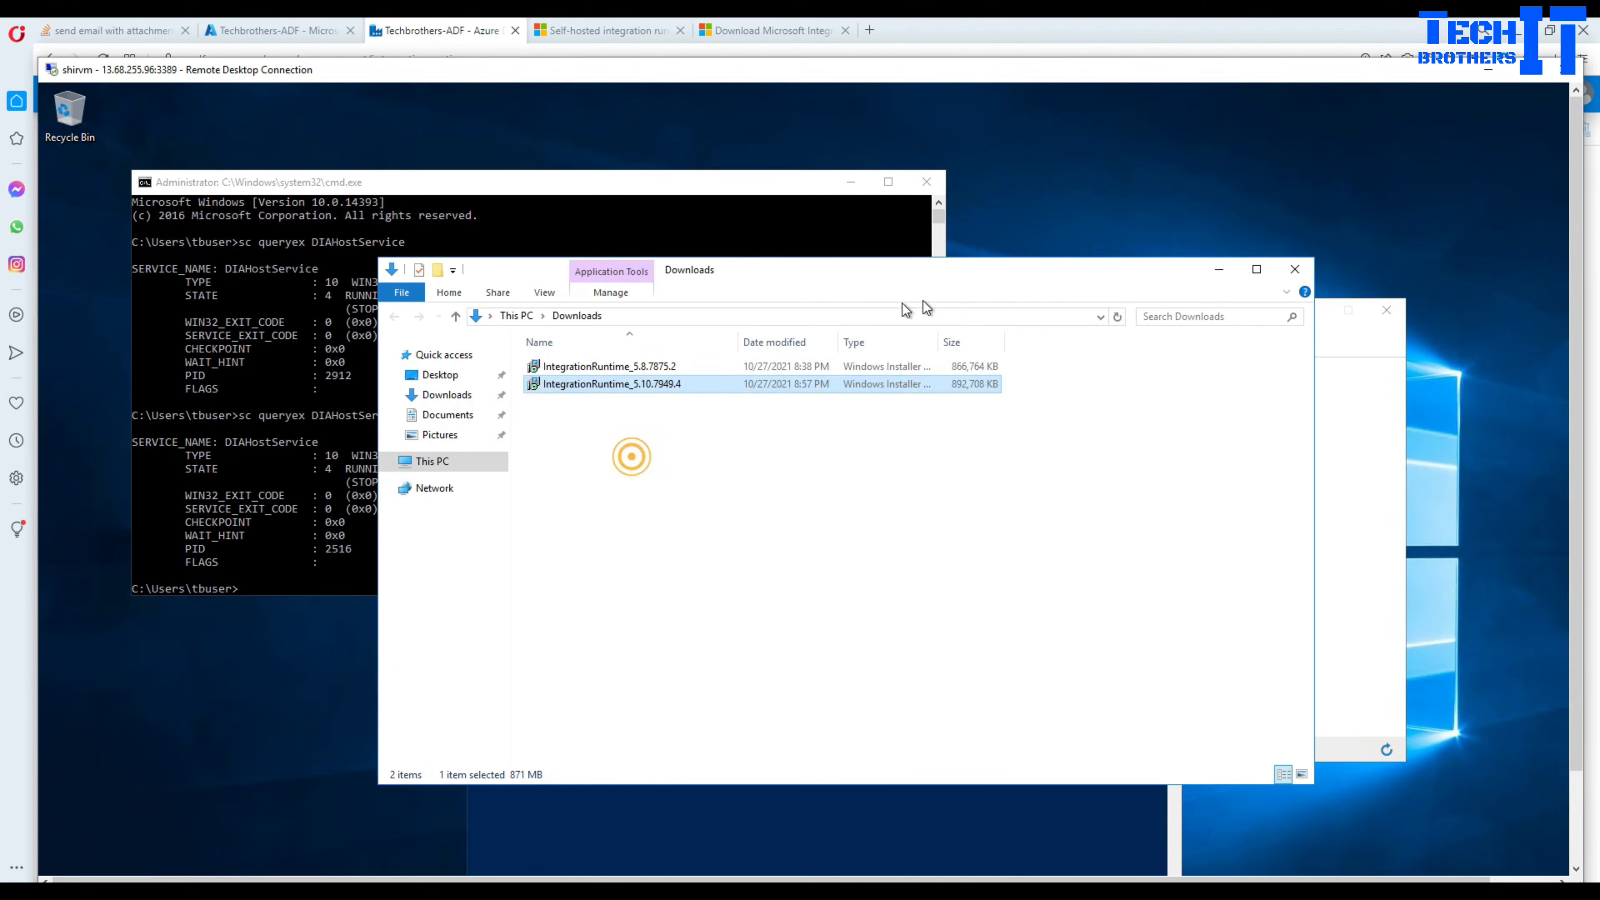
pyautogui.click(630, 455)
pyautogui.click(1221, 271)
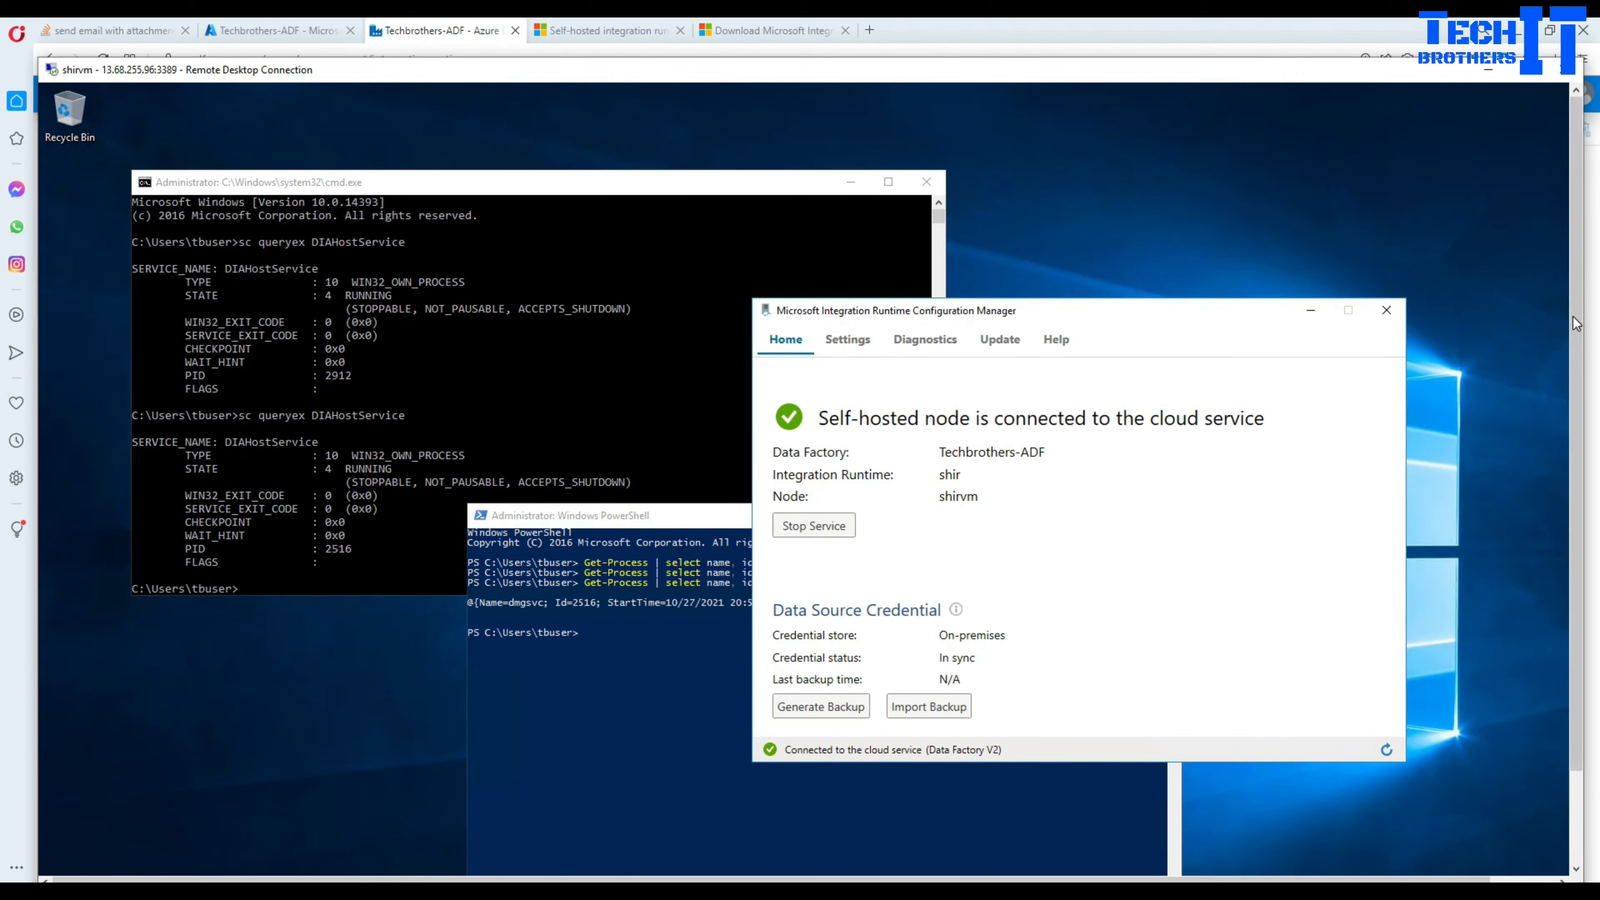
# Check the self-hosted runtime's update status in the Microsoft Integration Runtime Configuration Manager.
pyautogui.moveTo(1575, 314); pyautogui.dragTo(1236, 407)
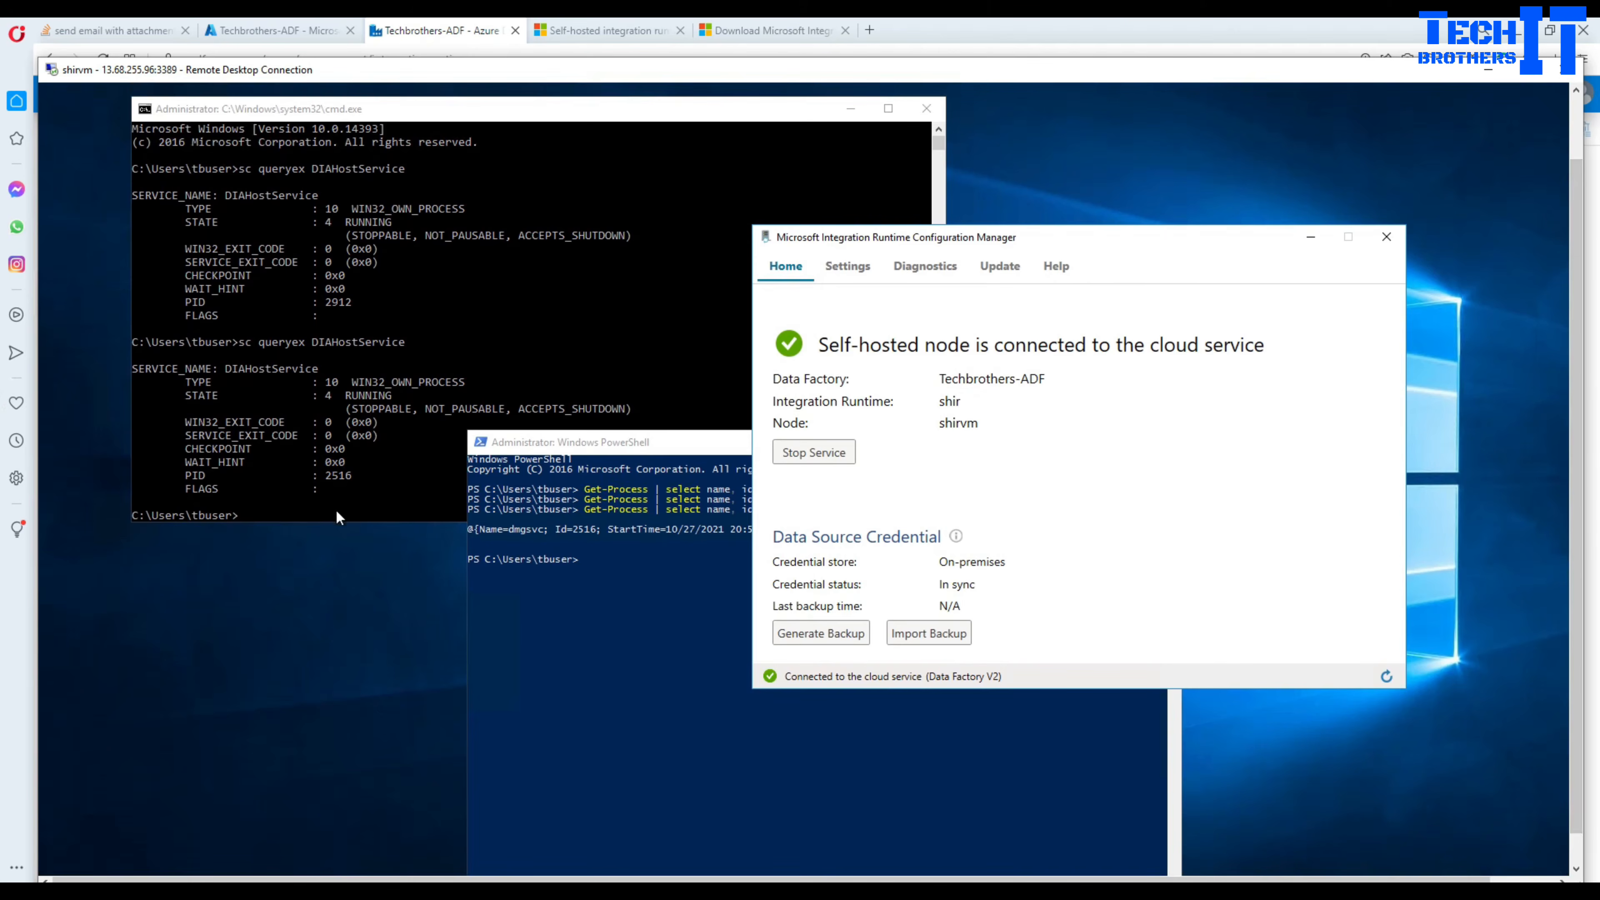
pyautogui.click(398, 471)
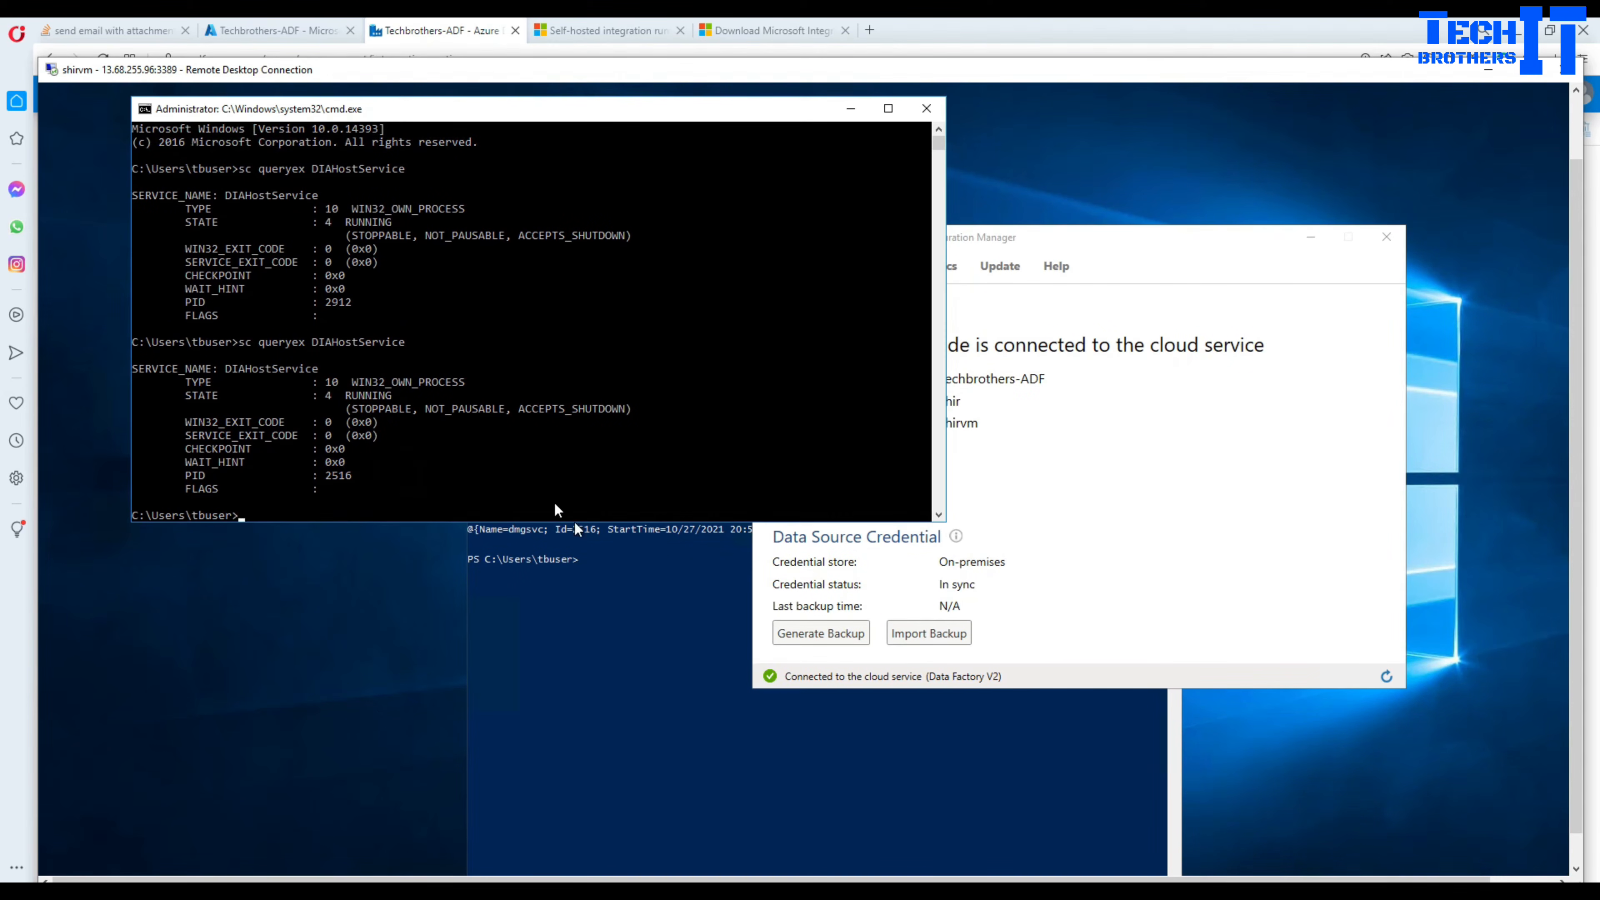
pyautogui.click(735, 637)
pyautogui.click(1096, 249)
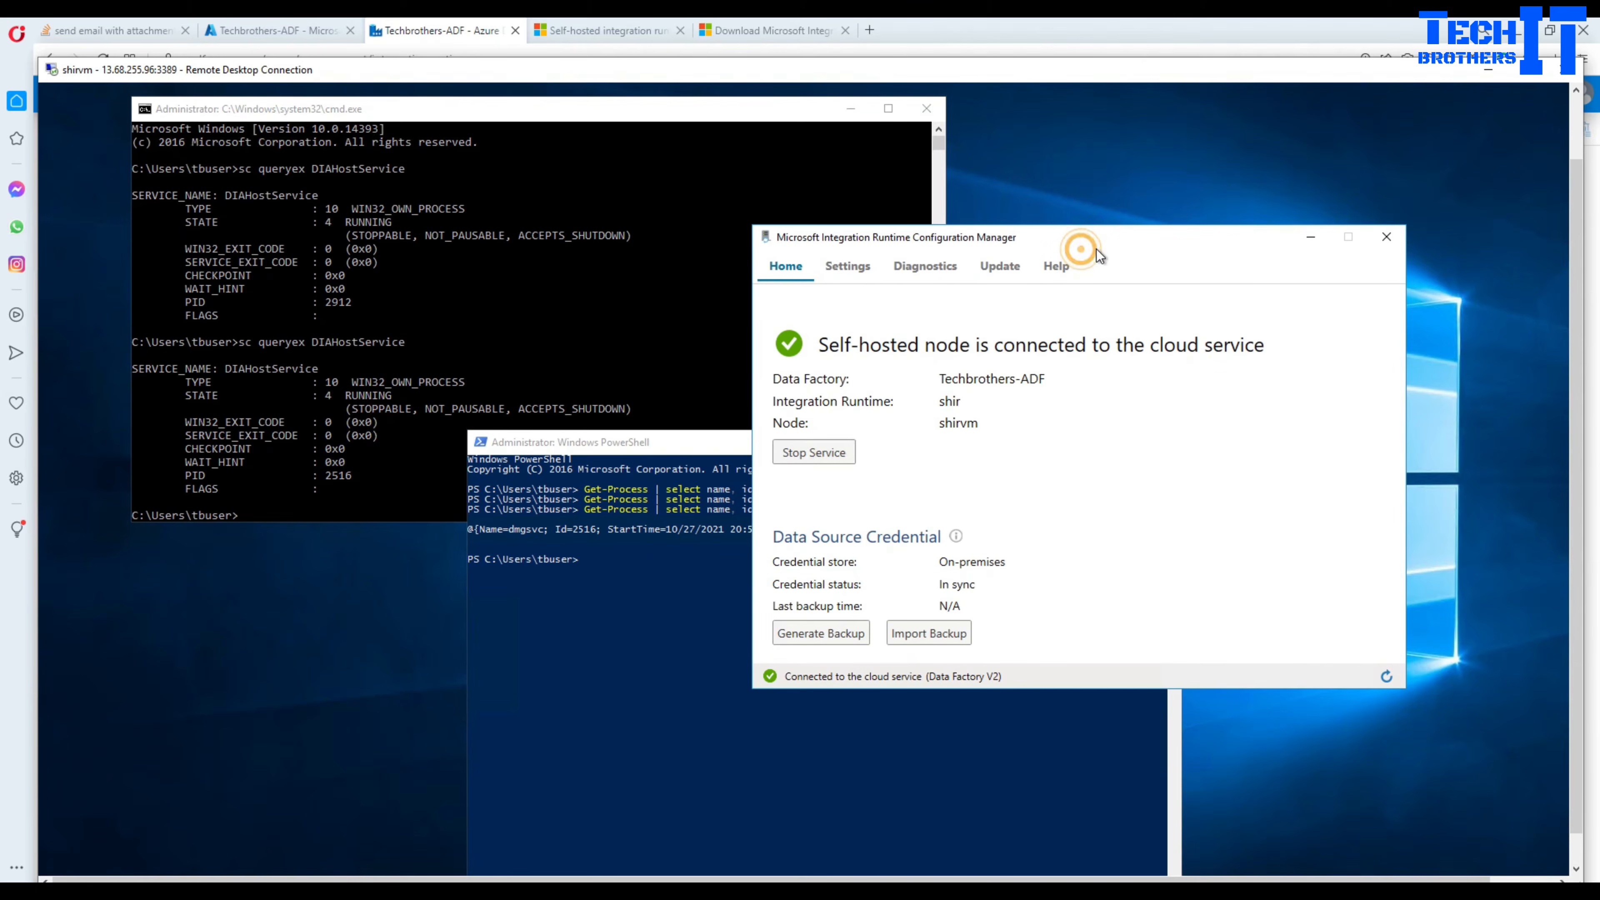
pyautogui.click(848, 266)
pyautogui.click(911, 261)
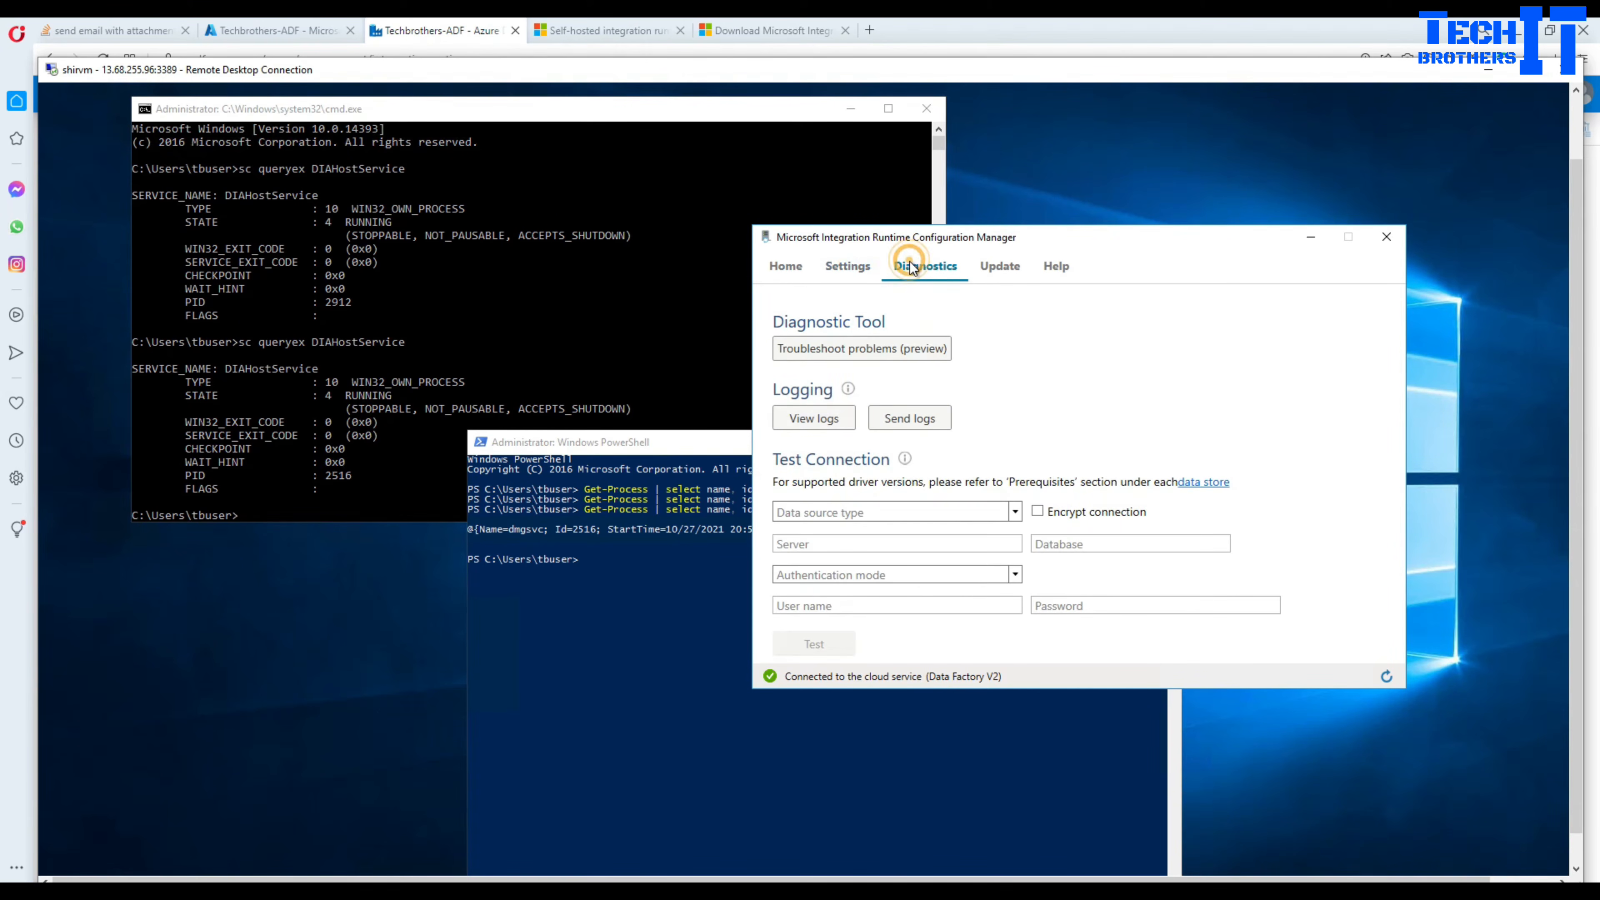
pyautogui.click(991, 269)
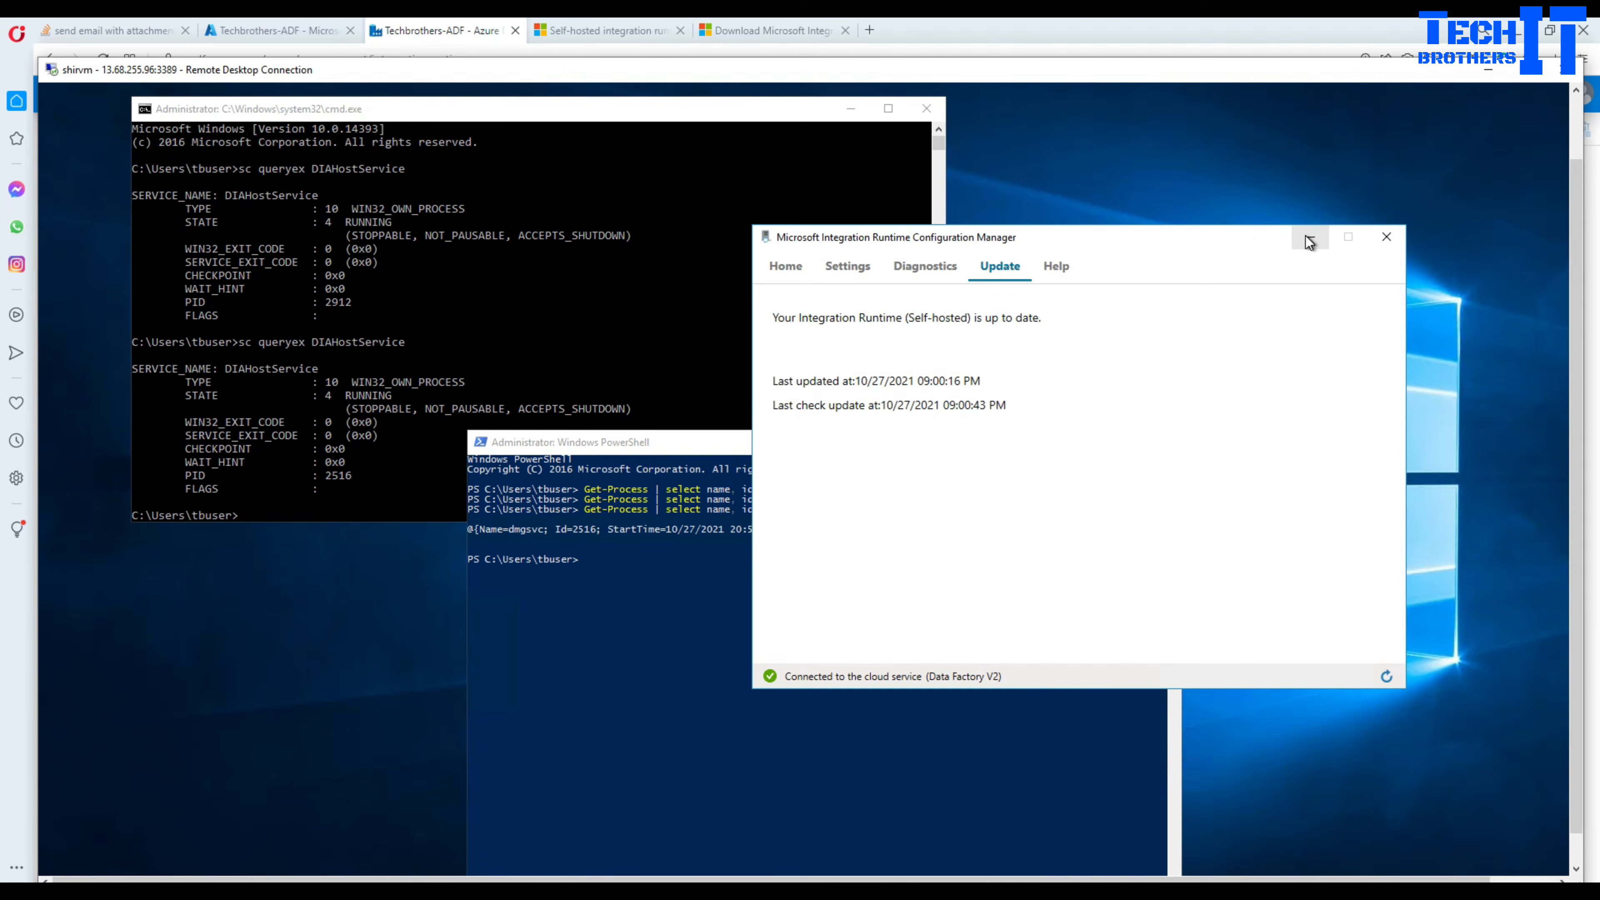
# Rearrange the Configuration Manager and PowerShell windows and rerun sc queryex DIAHostService in the Command Prompt to get the service's PID.
pyautogui.moveTo(1196, 239); pyautogui.dragTo(1301, 230)
pyautogui.moveTo(732, 445); pyautogui.dragTo(796, 230)
pyautogui.click(410, 499)
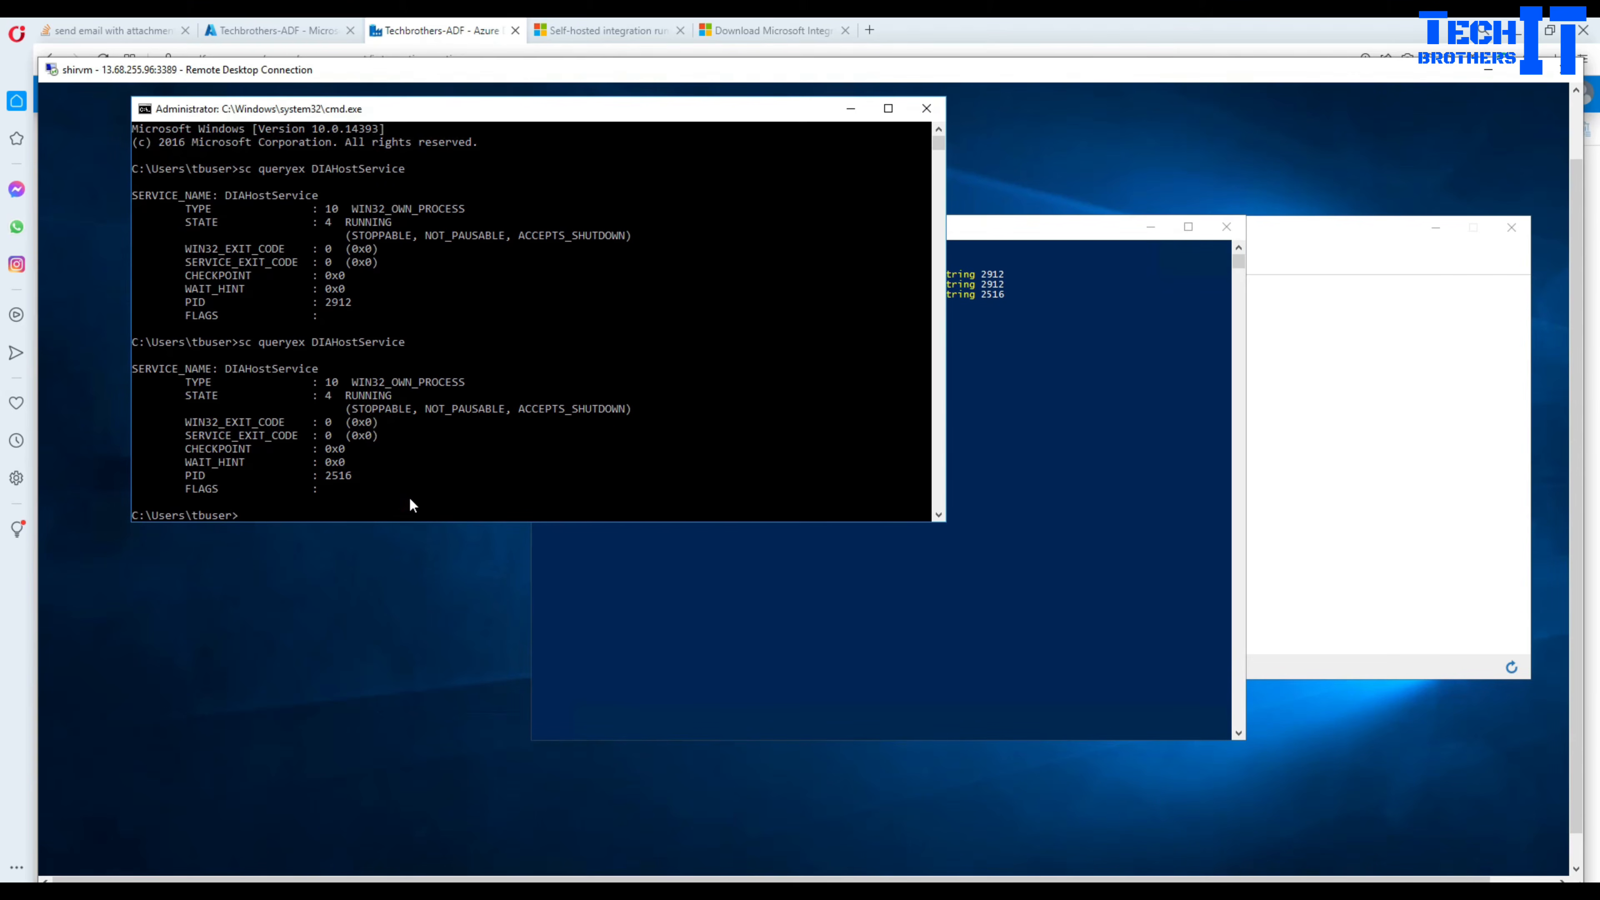
pyautogui.press('Up')
pyautogui.press('Return')
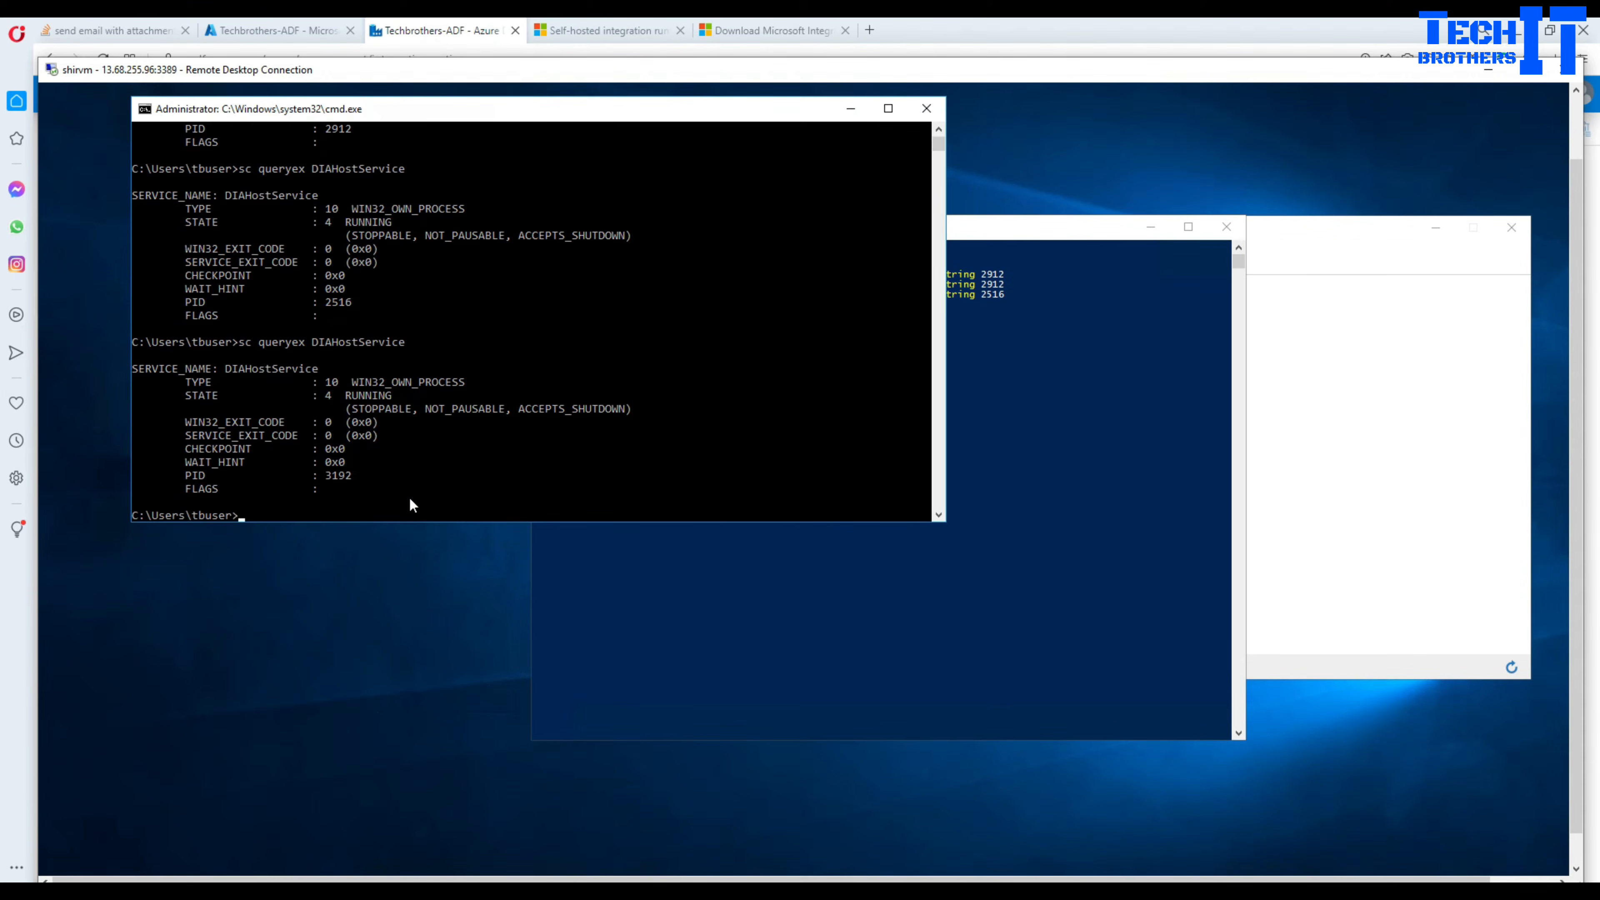
# Run Get-Process | select name, id, starttime | select-string 3192 in PowerShell and compare the service's start time with the earlier one.
pyautogui.click(1093, 498)
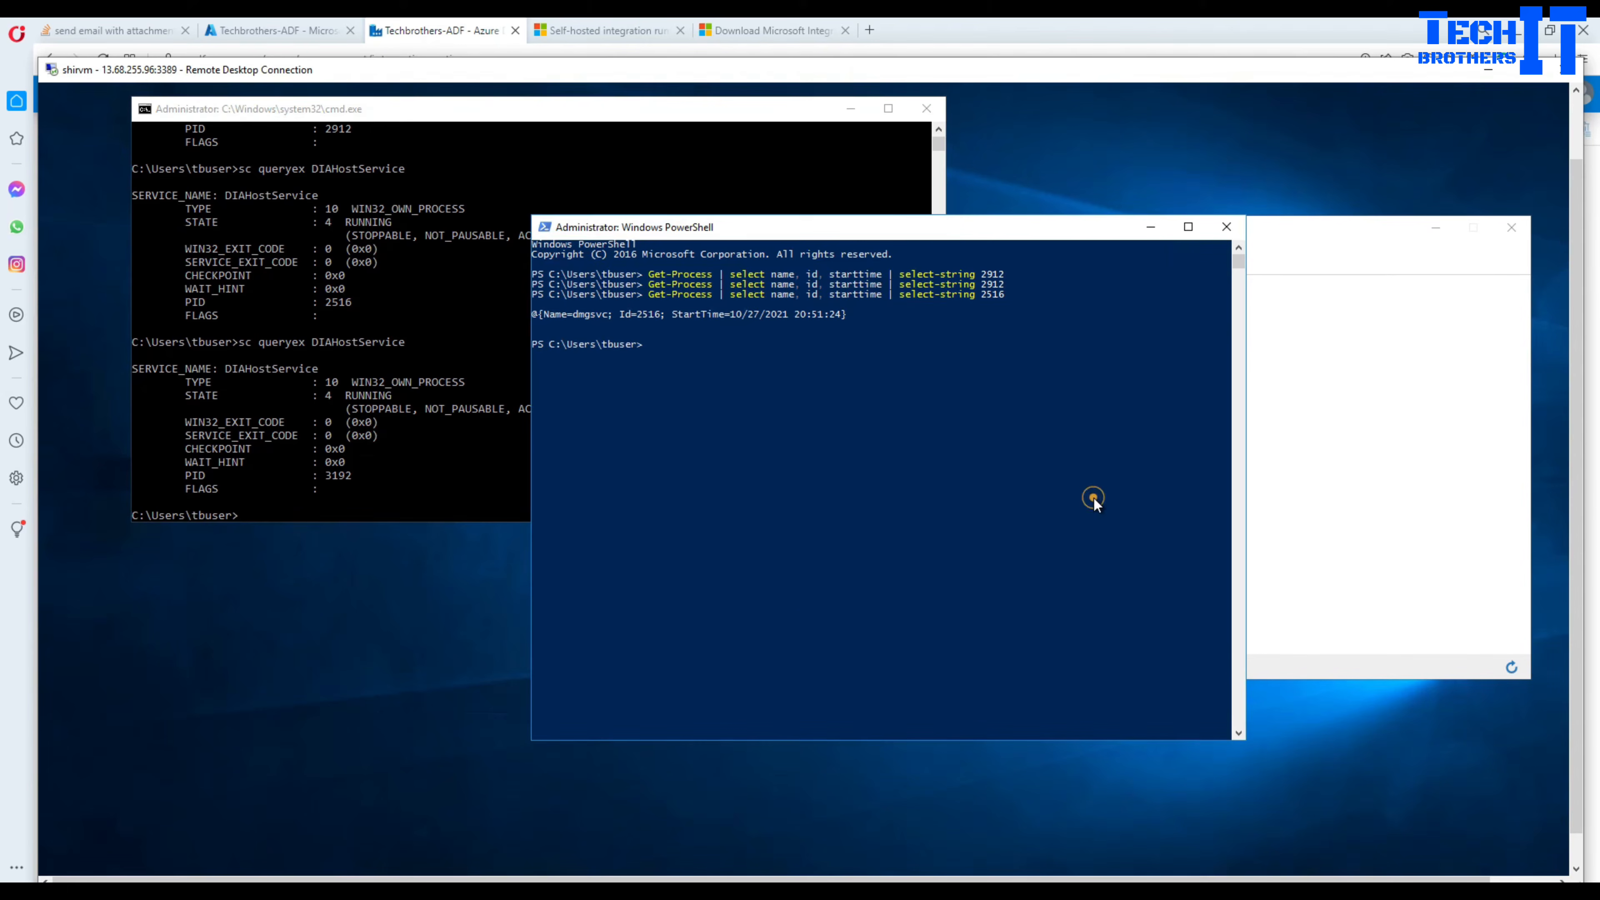
pyautogui.press('Up')
pyautogui.press('BackSpace')
pyautogui.press('BackSpace')
pyautogui.press('BackSpace')
pyautogui.press('BackSpace')
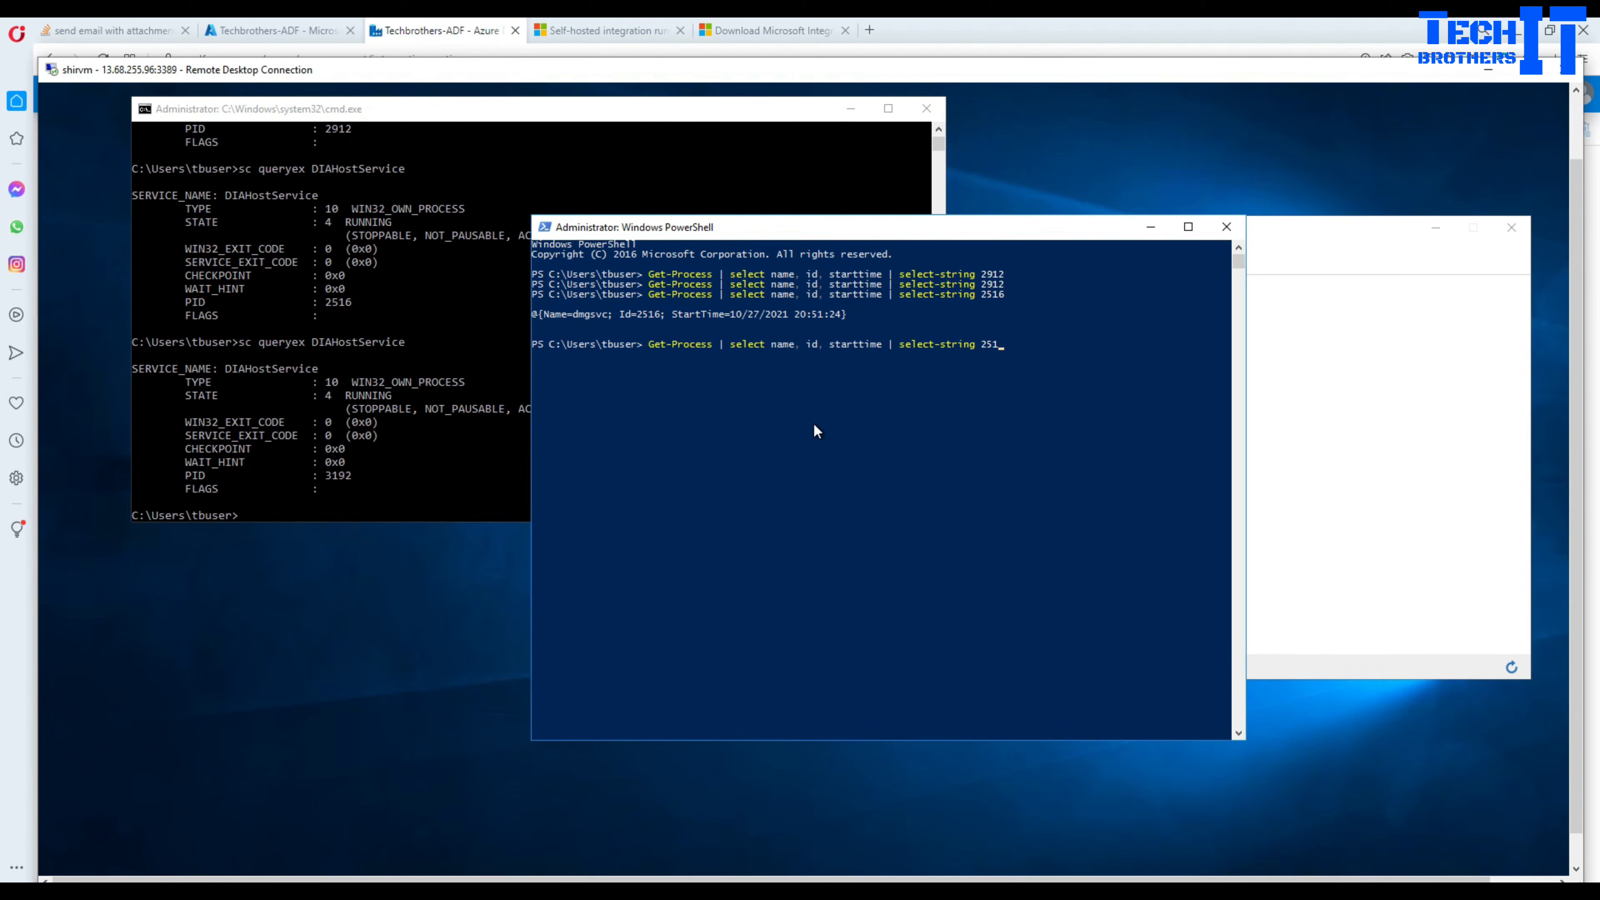
pyautogui.write('3192')
pyautogui.press('Return')
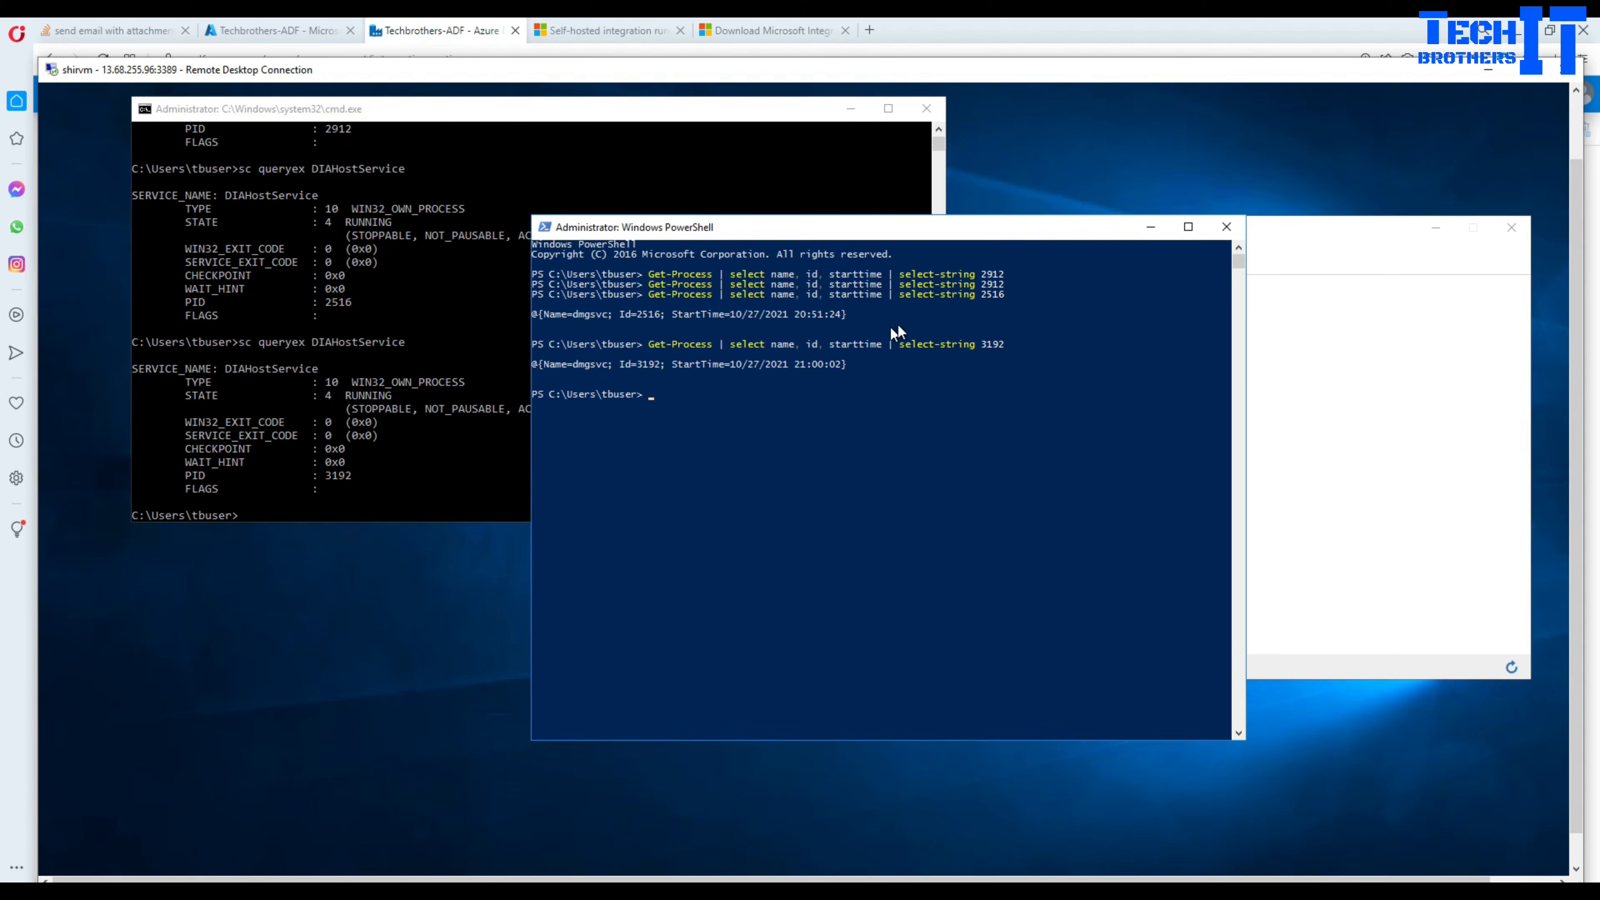
pyautogui.doubleClick(800, 313)
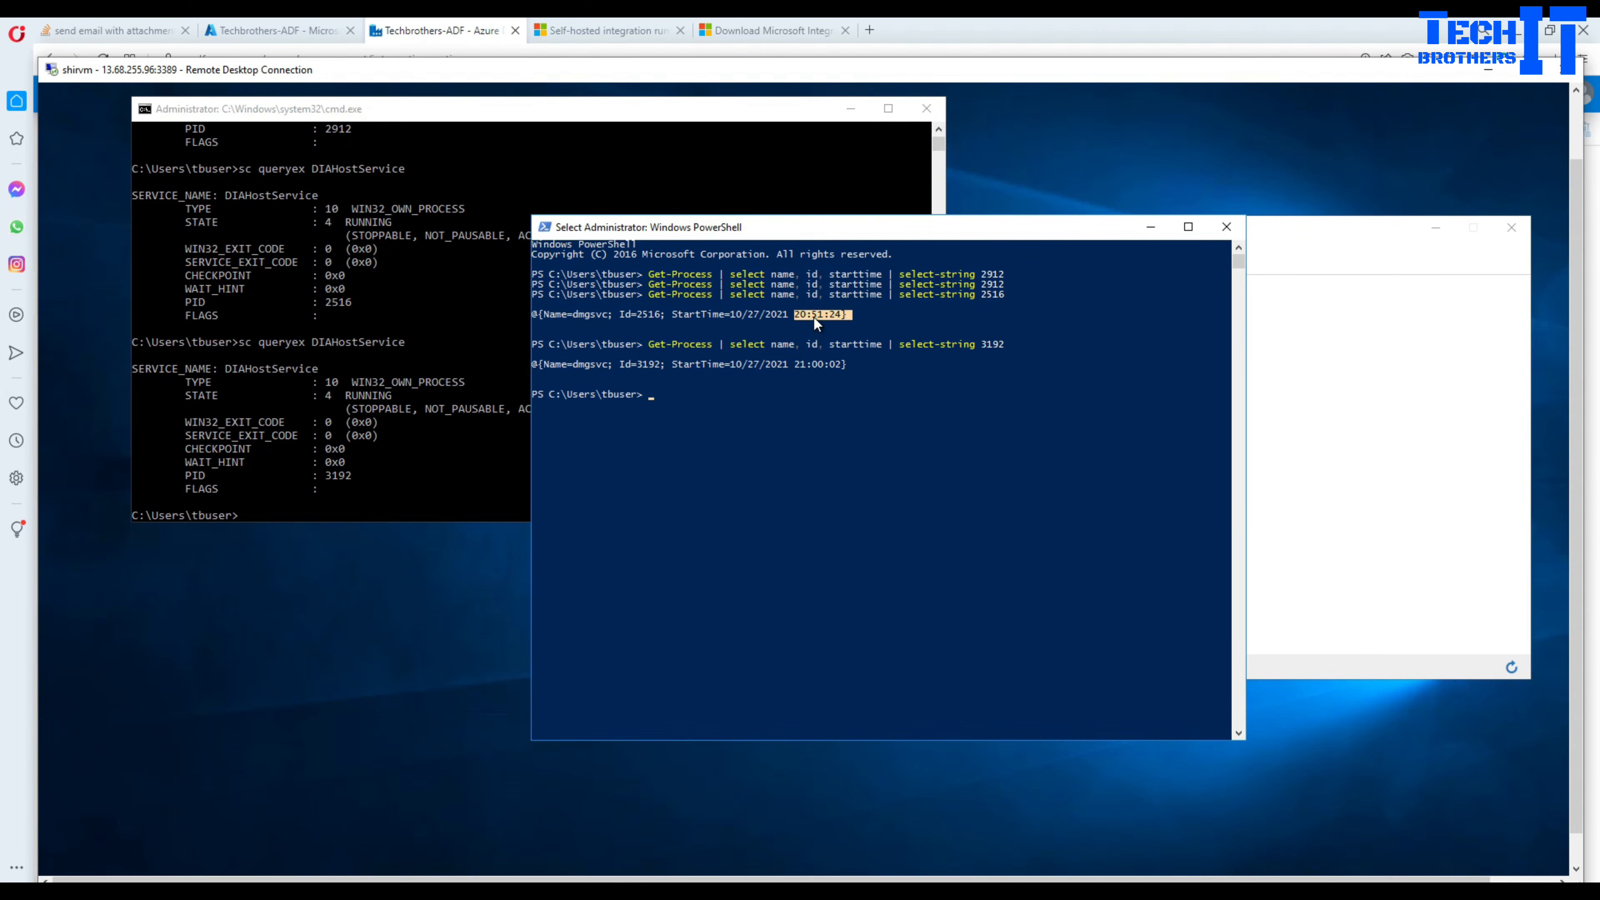
pyautogui.doubleClick(801, 364)
# Bring the Configuration Manager forward, switch to the Notepad++ notes and review the Self Hosted IR creation and portal upgrade items.
pyautogui.click(1325, 258)
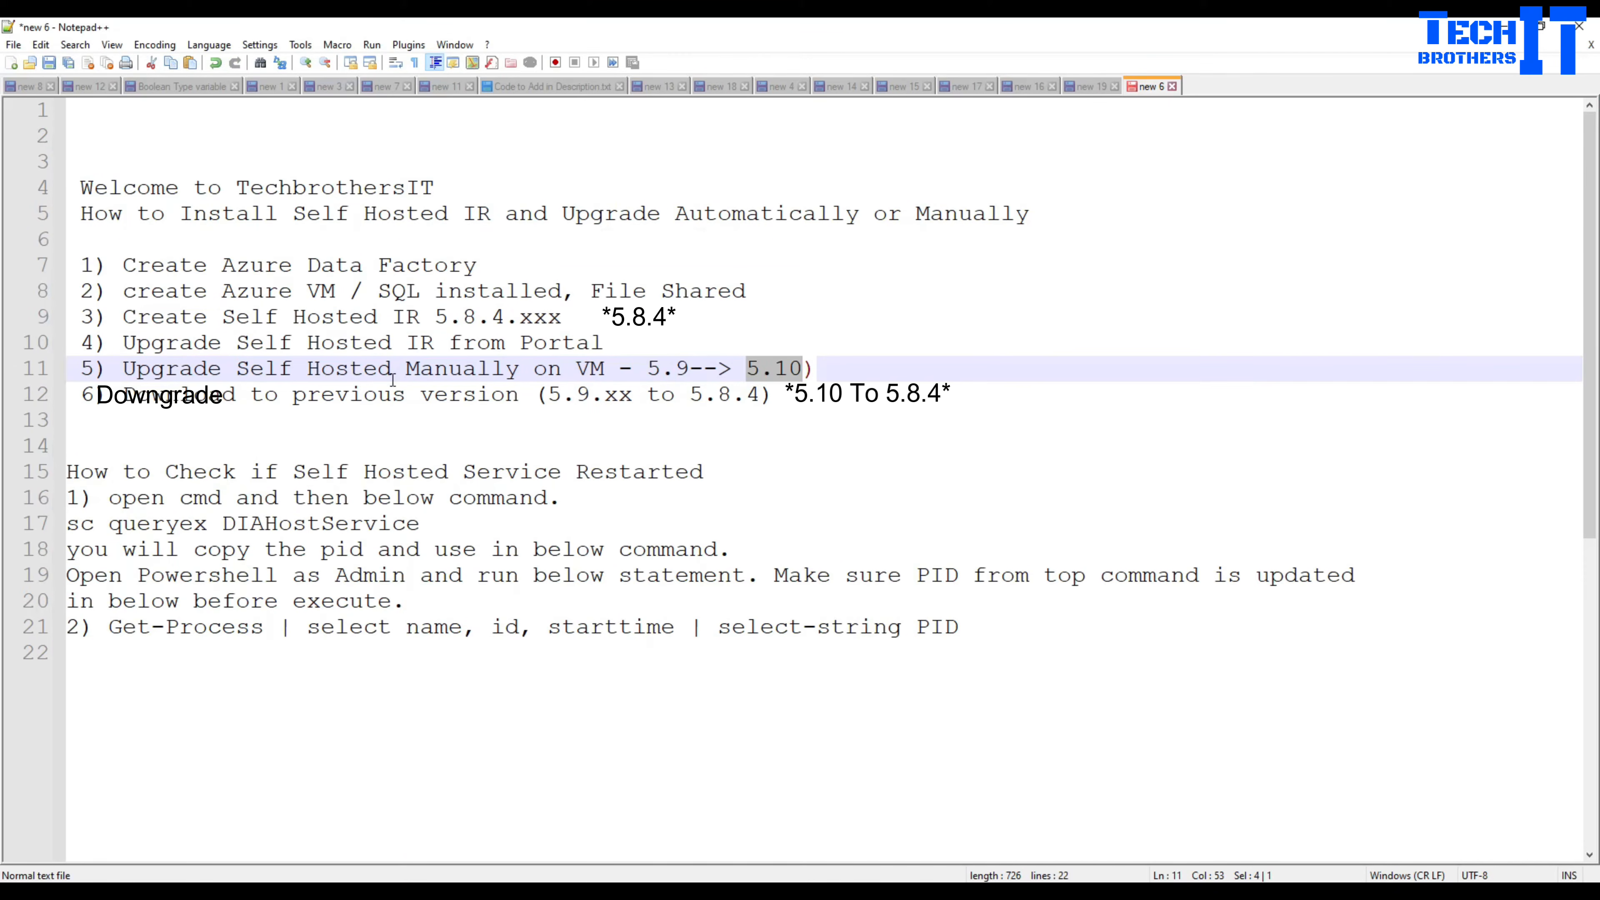
pyautogui.click(392, 371)
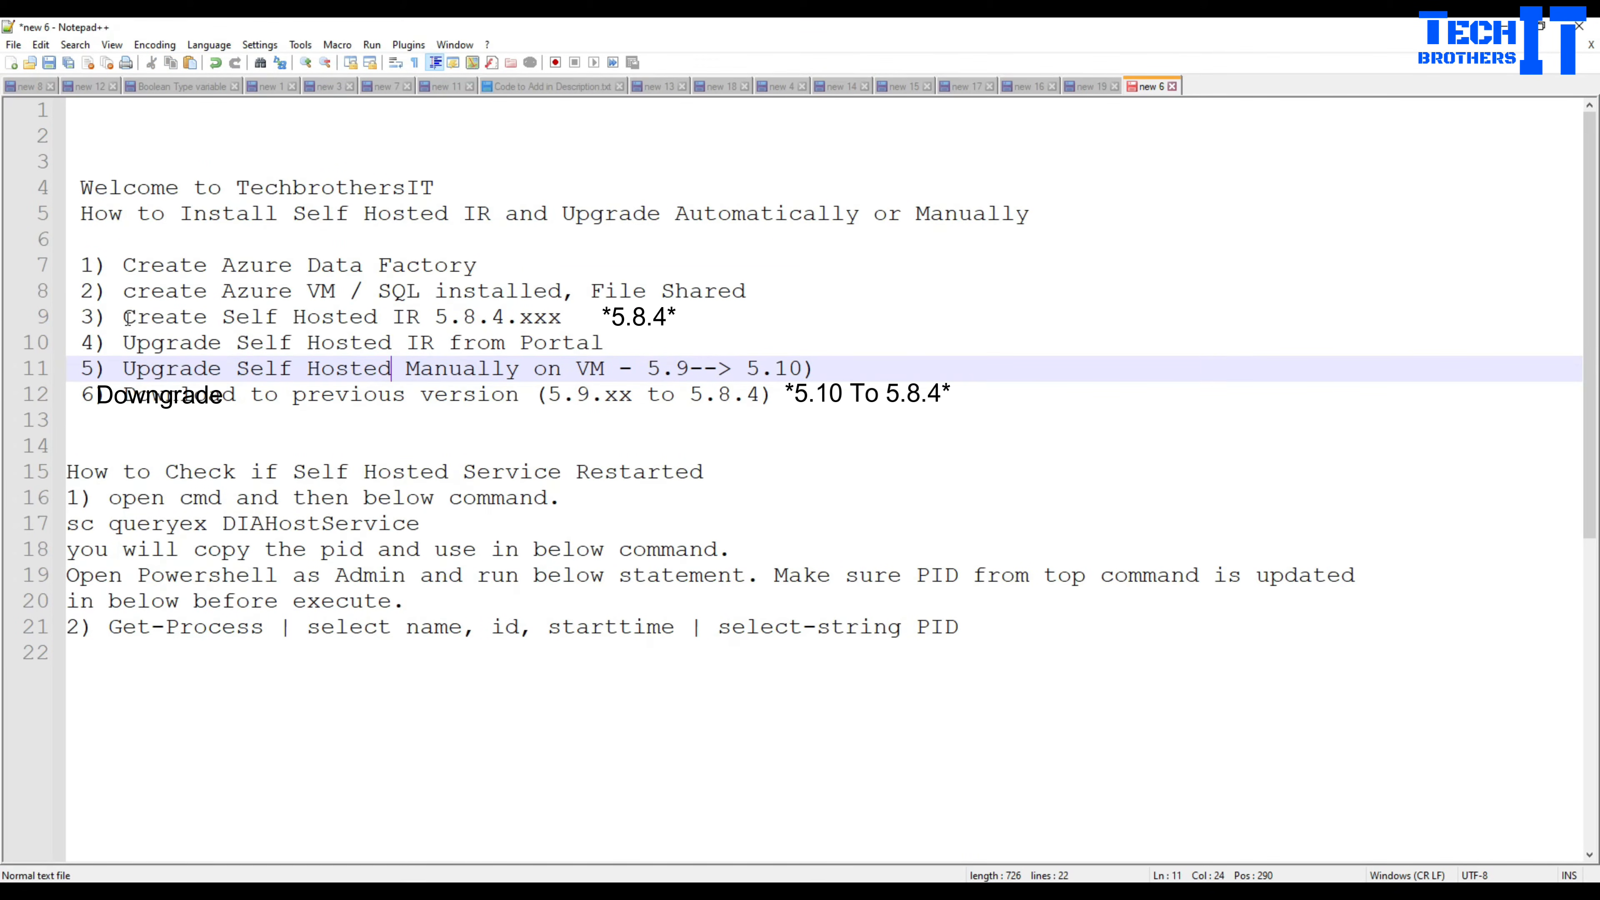
pyautogui.moveTo(128, 317); pyautogui.dragTo(576, 317)
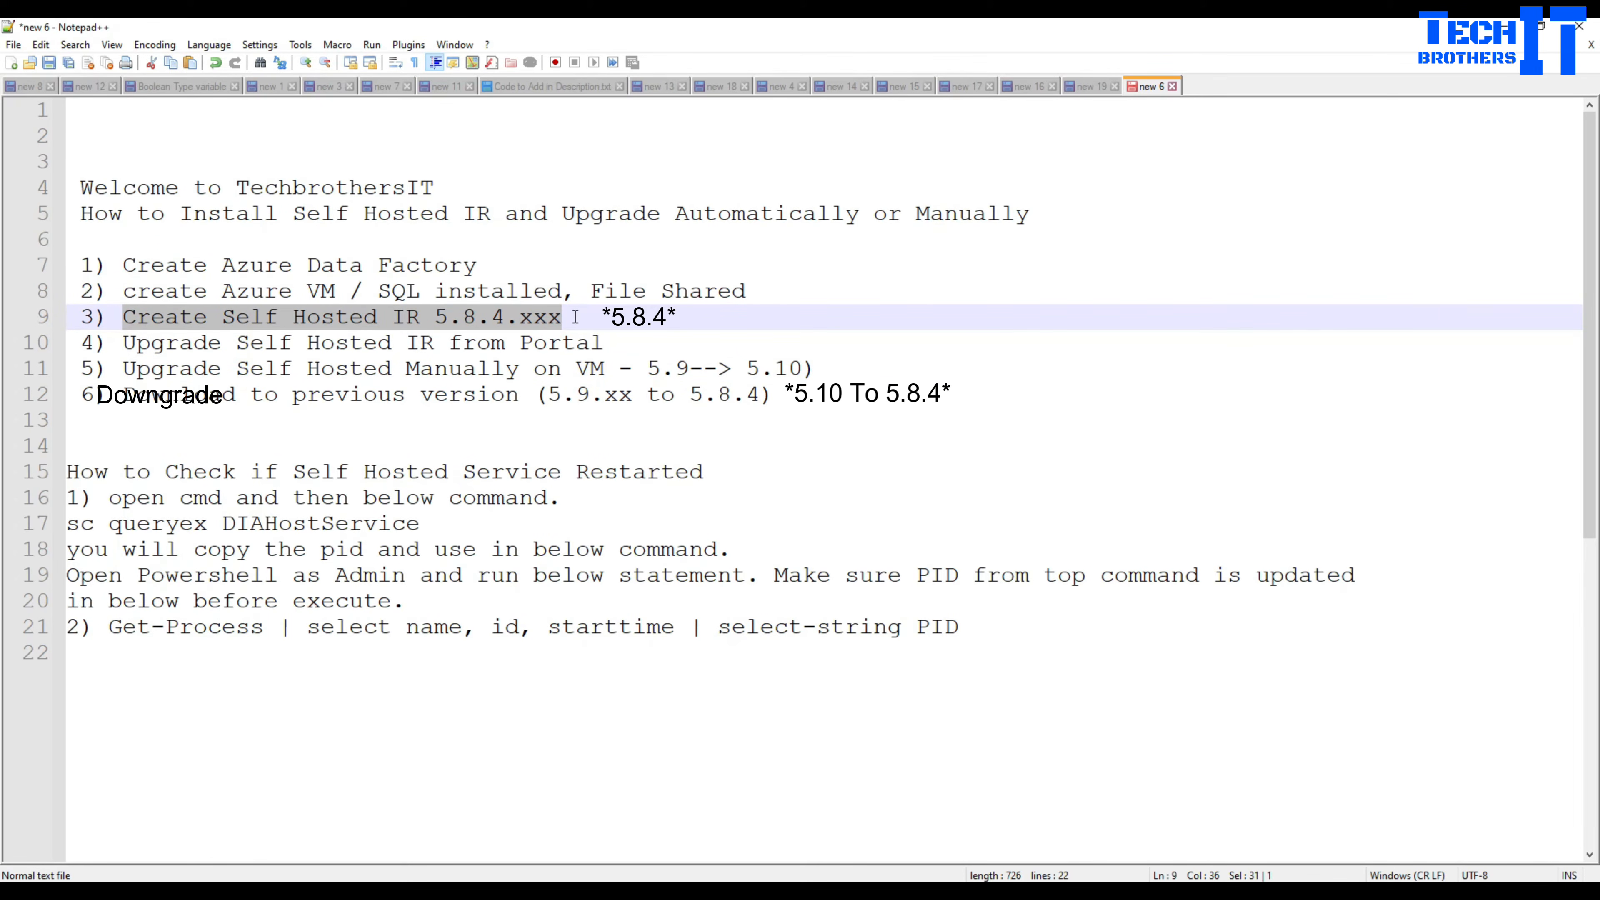
pyautogui.click(260, 343)
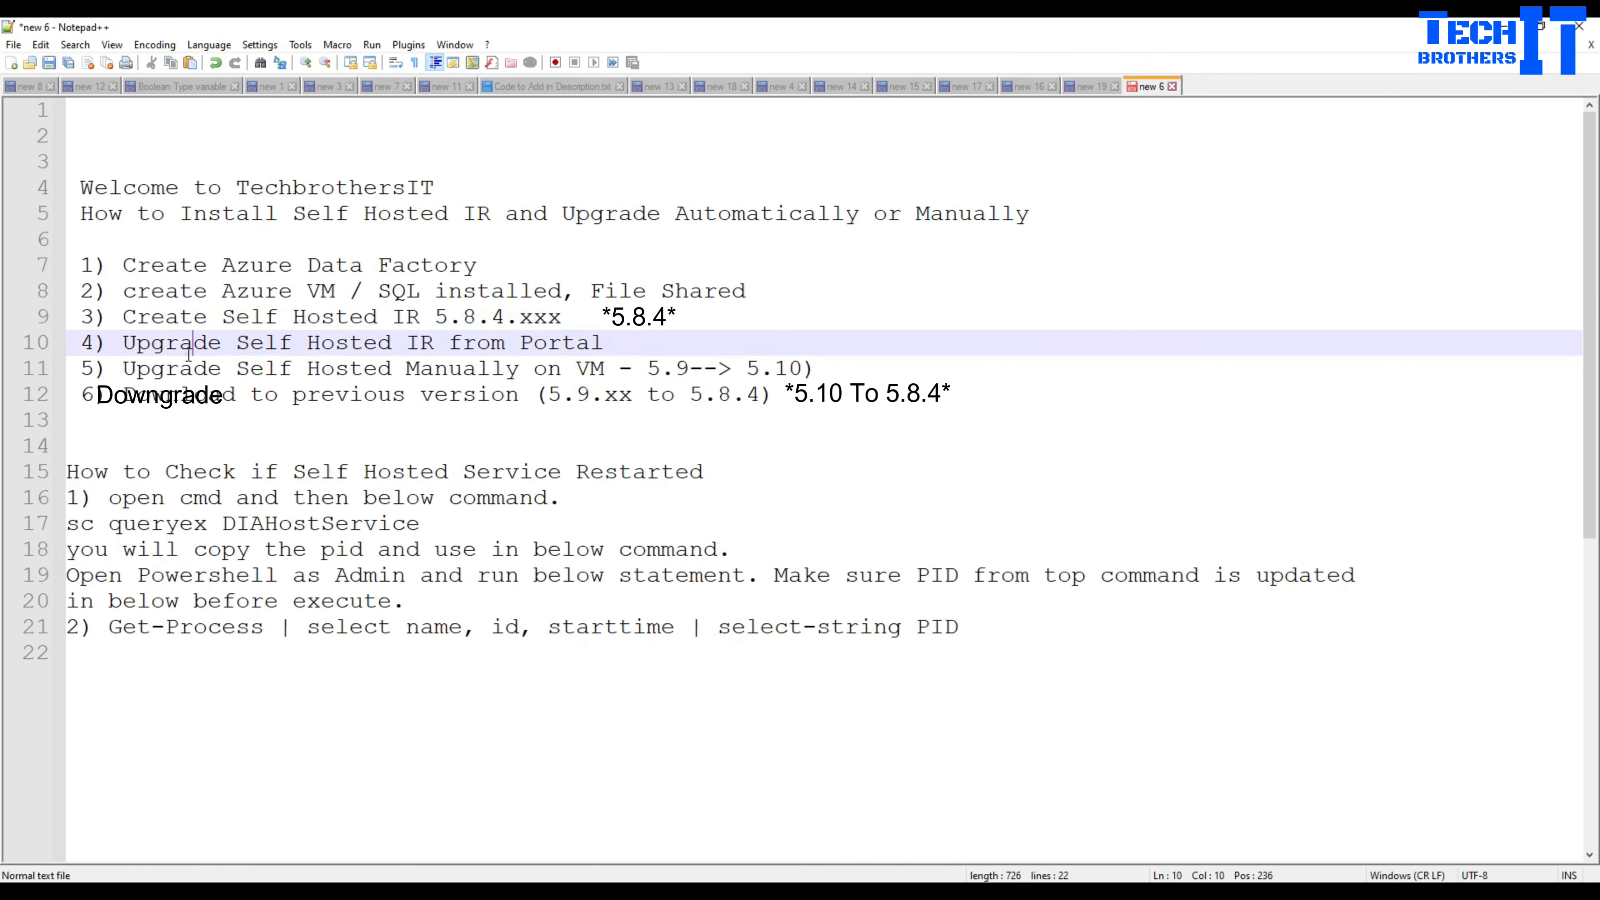
pyautogui.moveTo(123, 343); pyautogui.dragTo(606, 344)
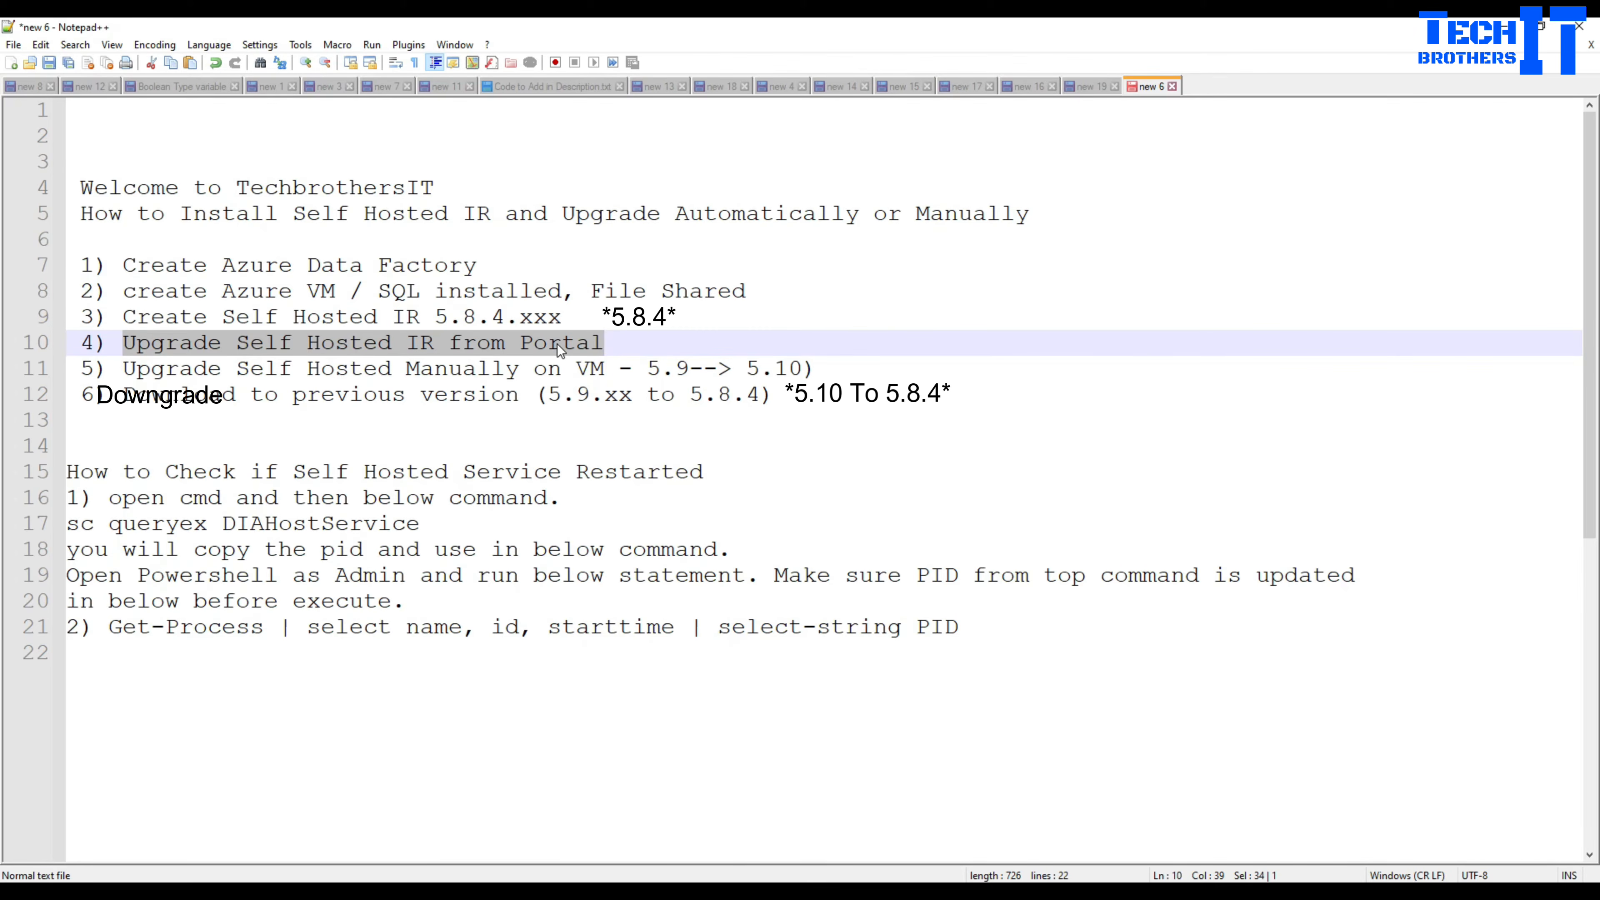
# Review the notes' manual upgrade item on the VM, covering the move from version 5.9 to 5.10.
pyautogui.click(514, 368)
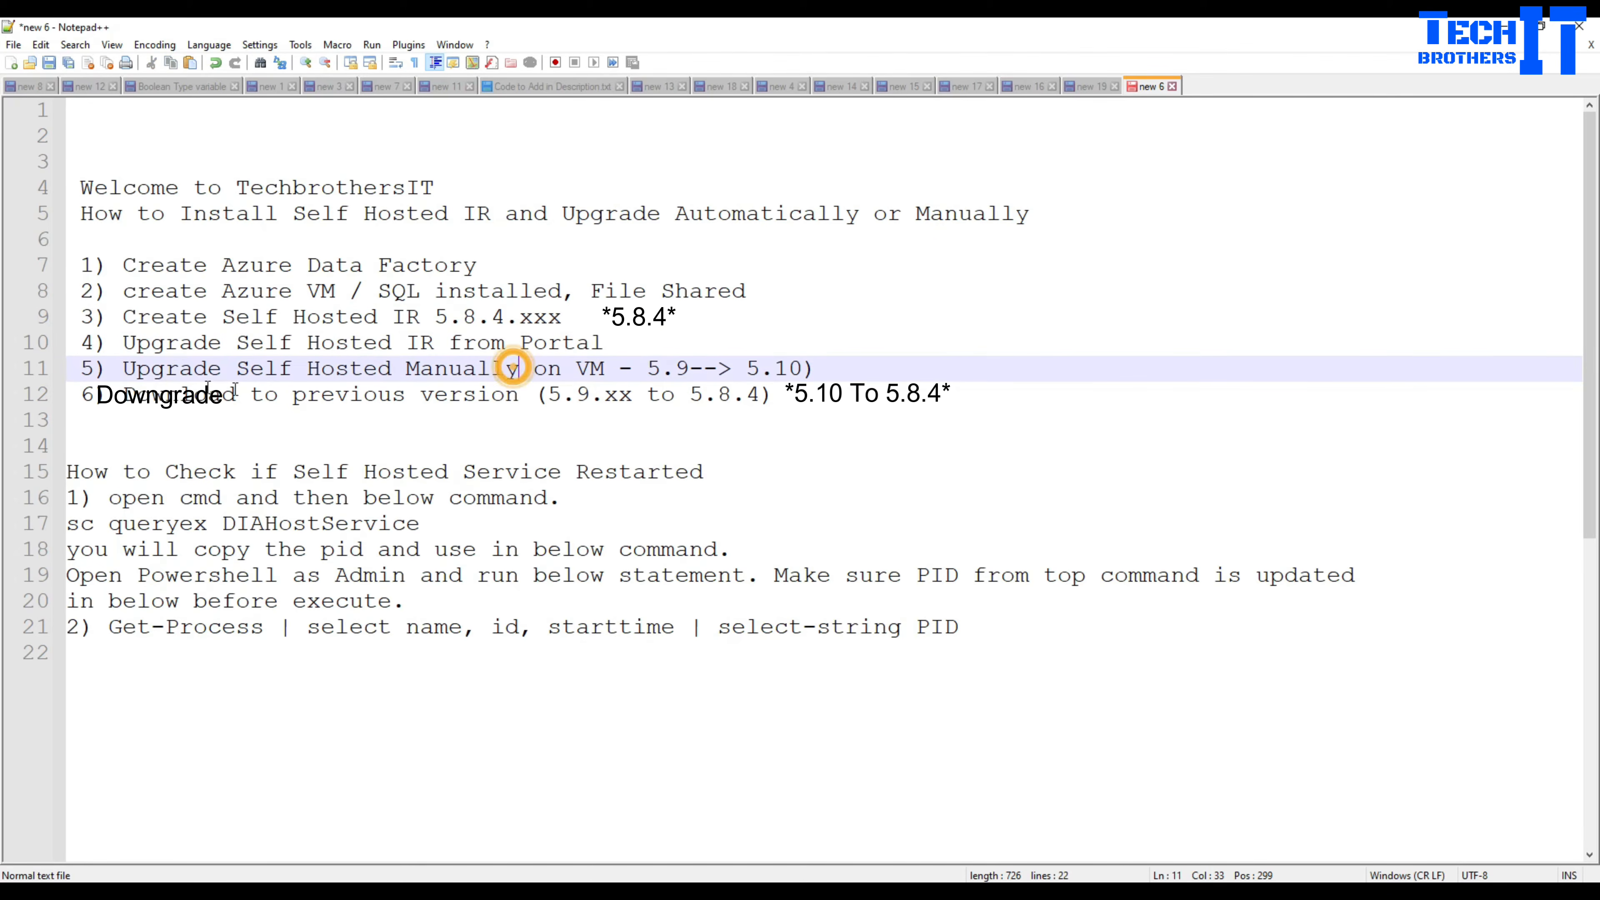
pyautogui.moveTo(126, 367); pyautogui.dragTo(694, 364)
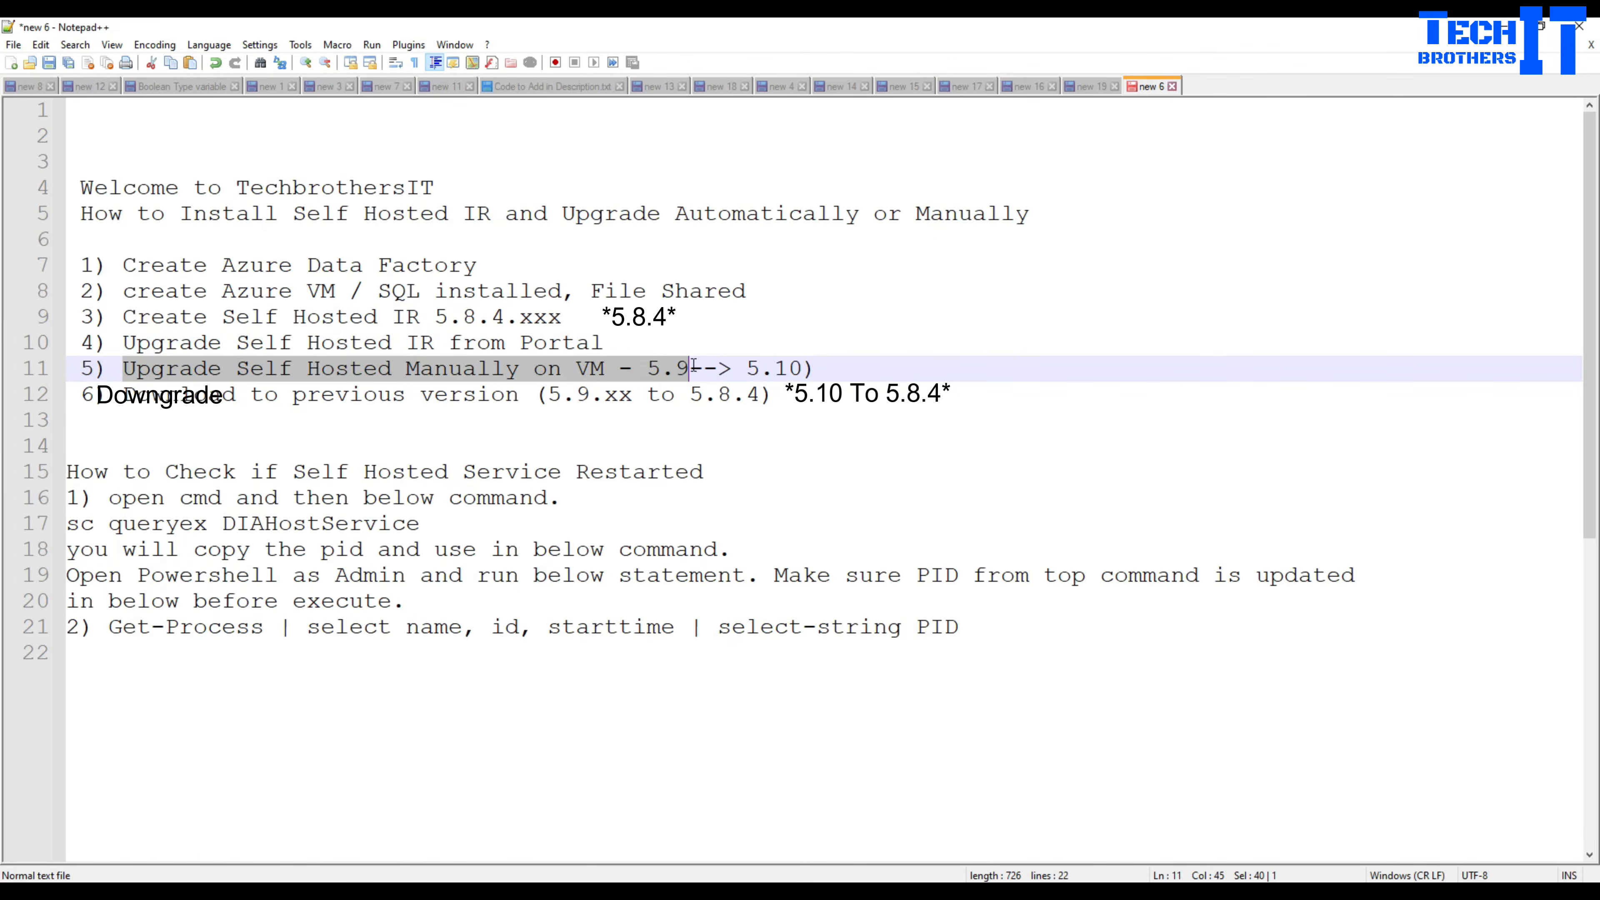
pyautogui.click(600, 368)
pyautogui.doubleClick(654, 367)
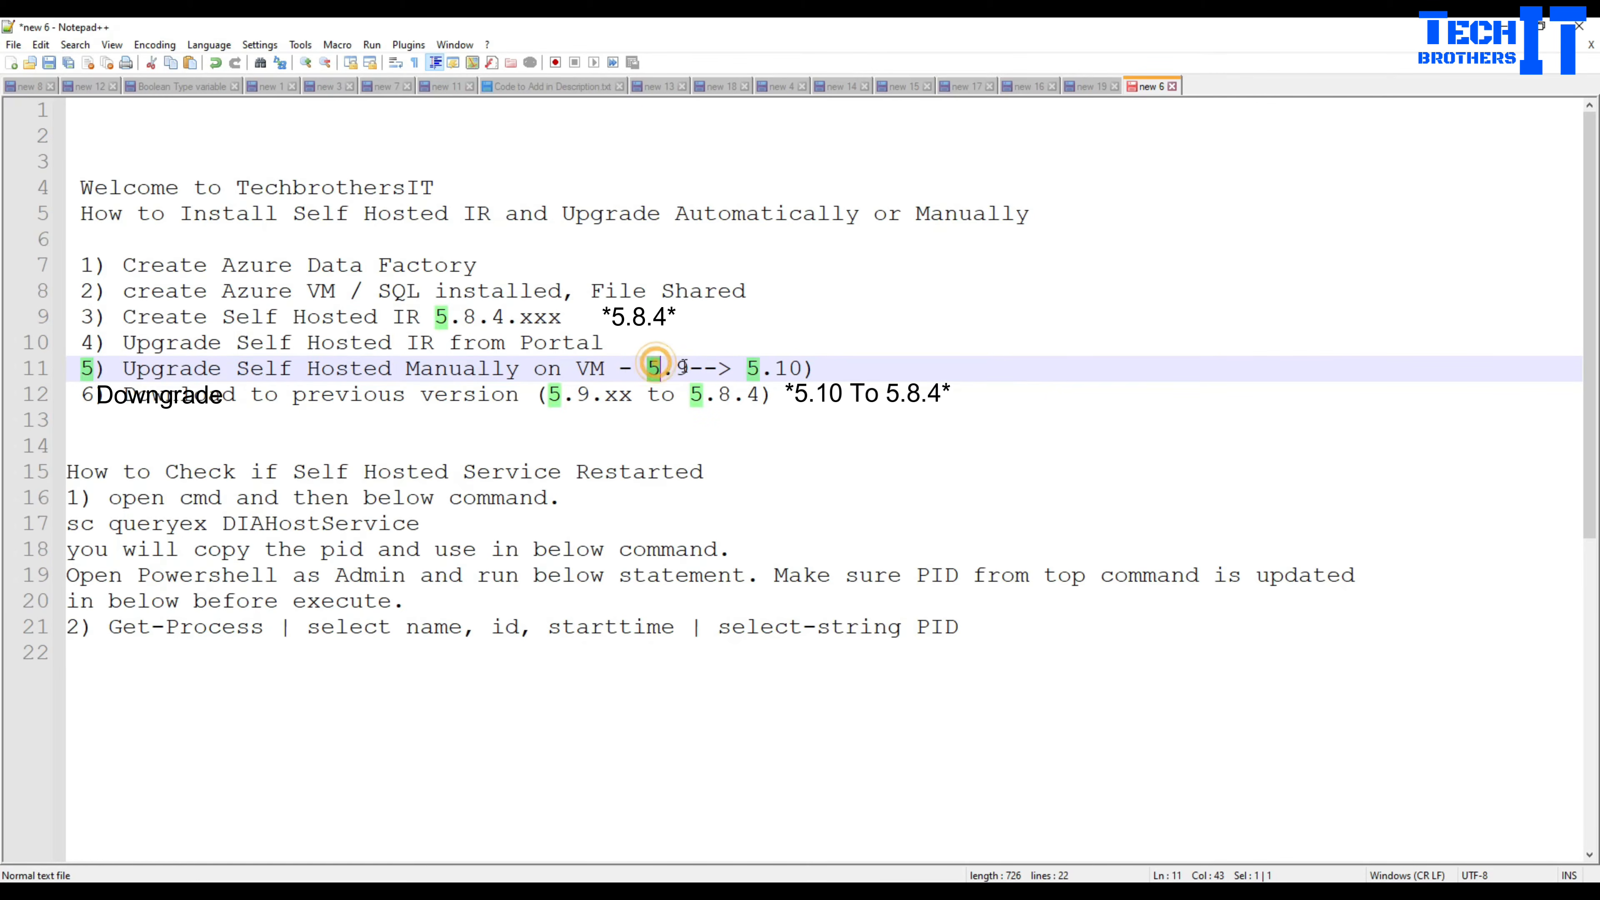
pyautogui.click(687, 368)
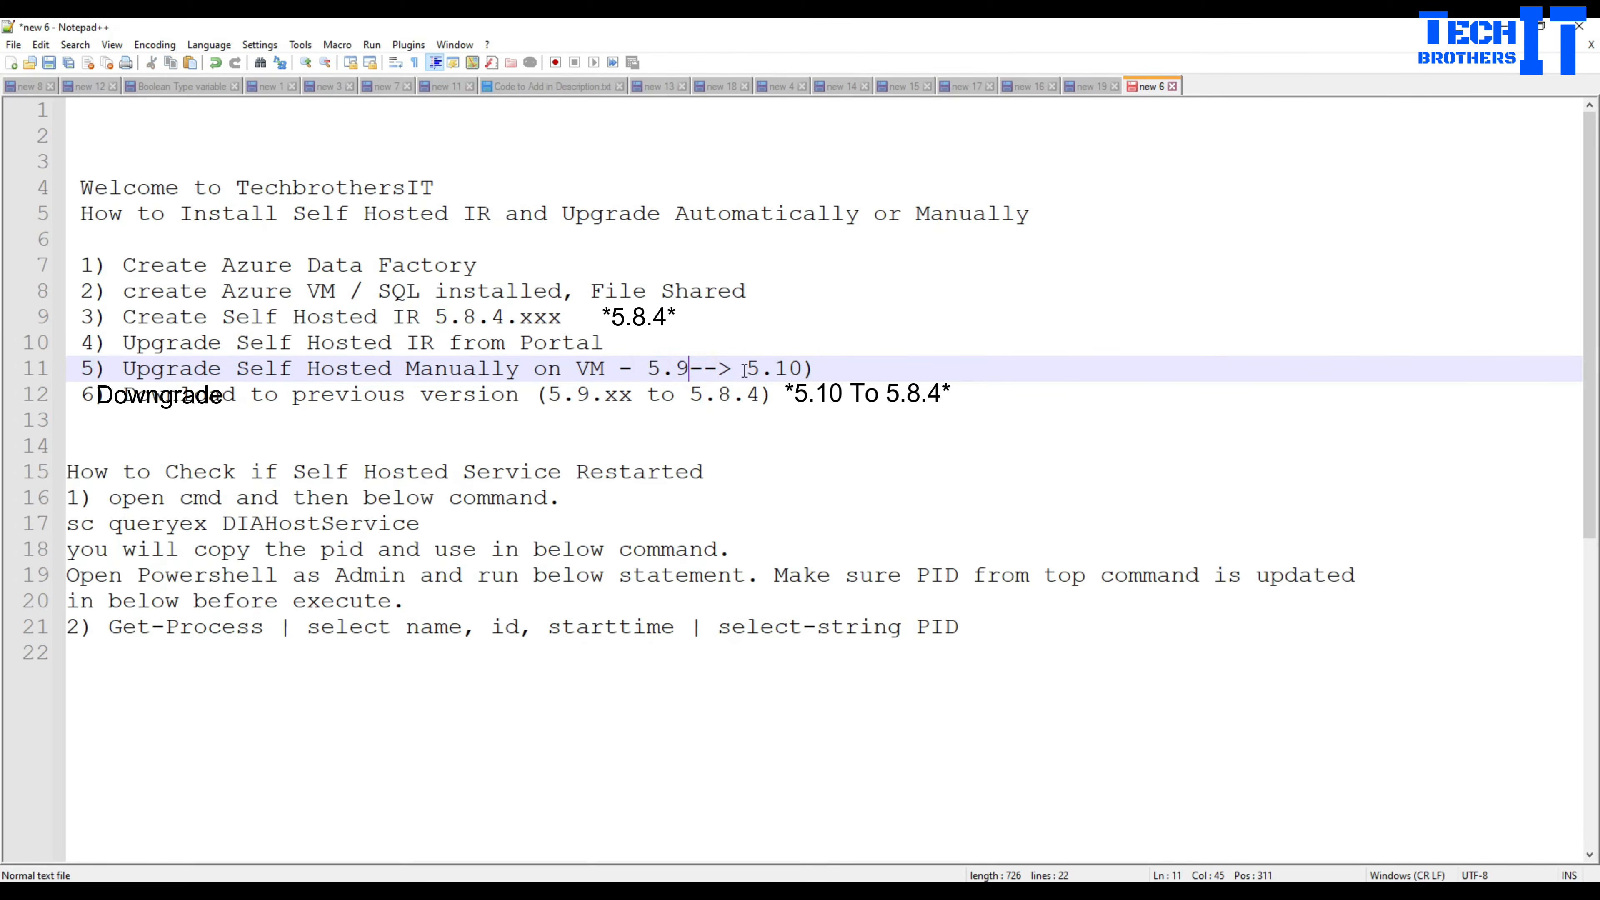
pyautogui.moveTo(805, 368); pyautogui.dragTo(746, 368)
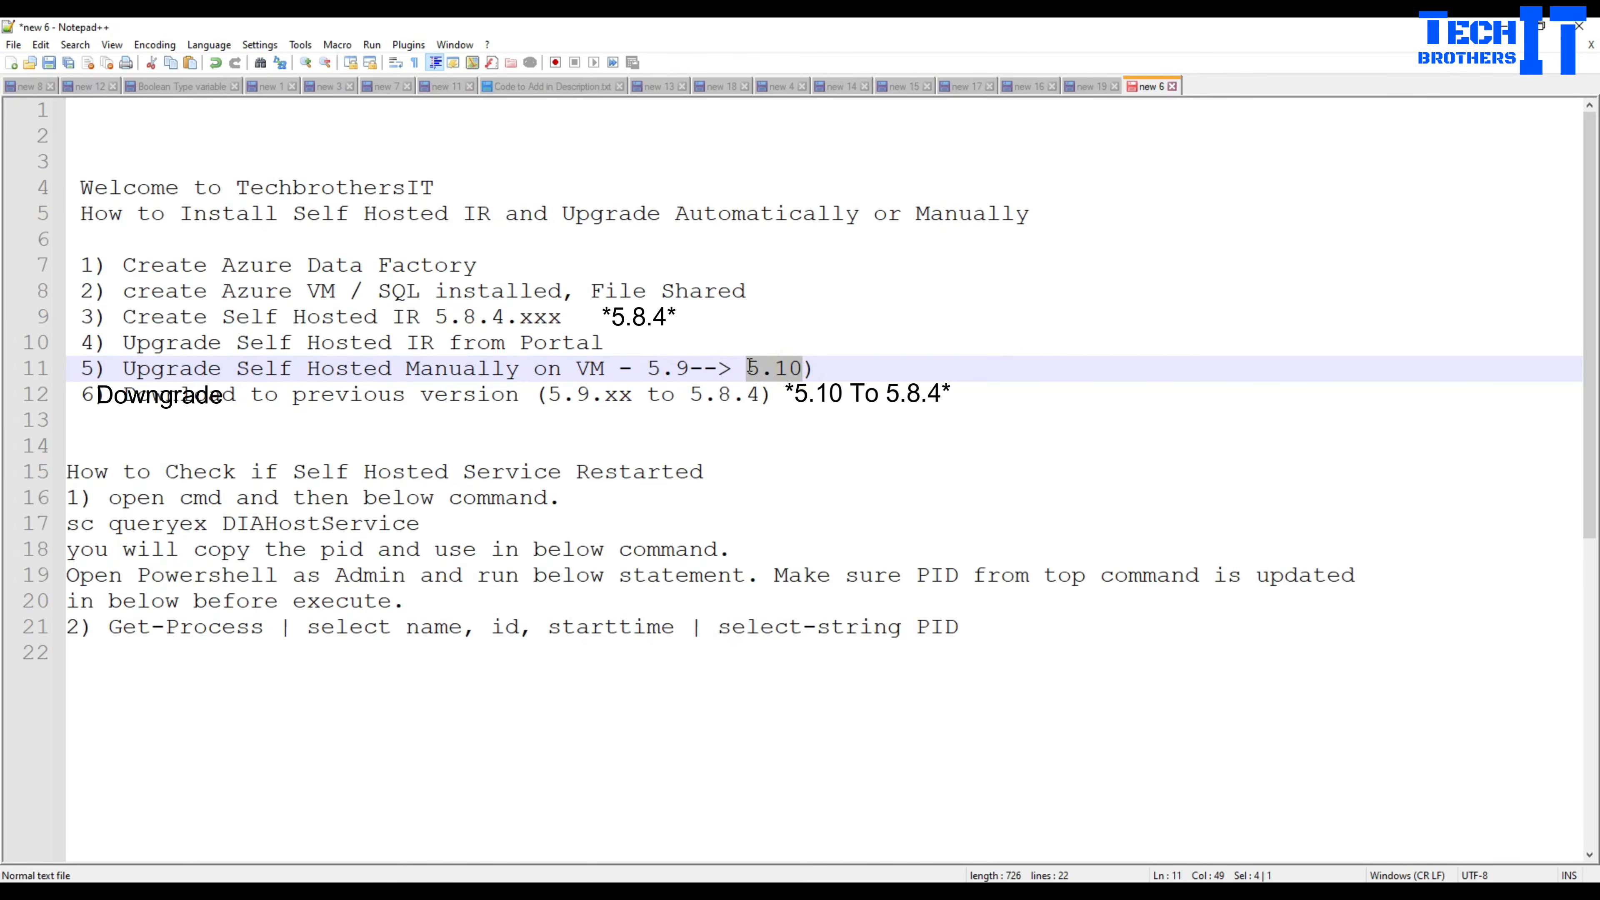
pyautogui.doubleClick(683, 368)
pyautogui.hotkey('shift', 'Left')
pyautogui.hotkey('shift', 'Left')
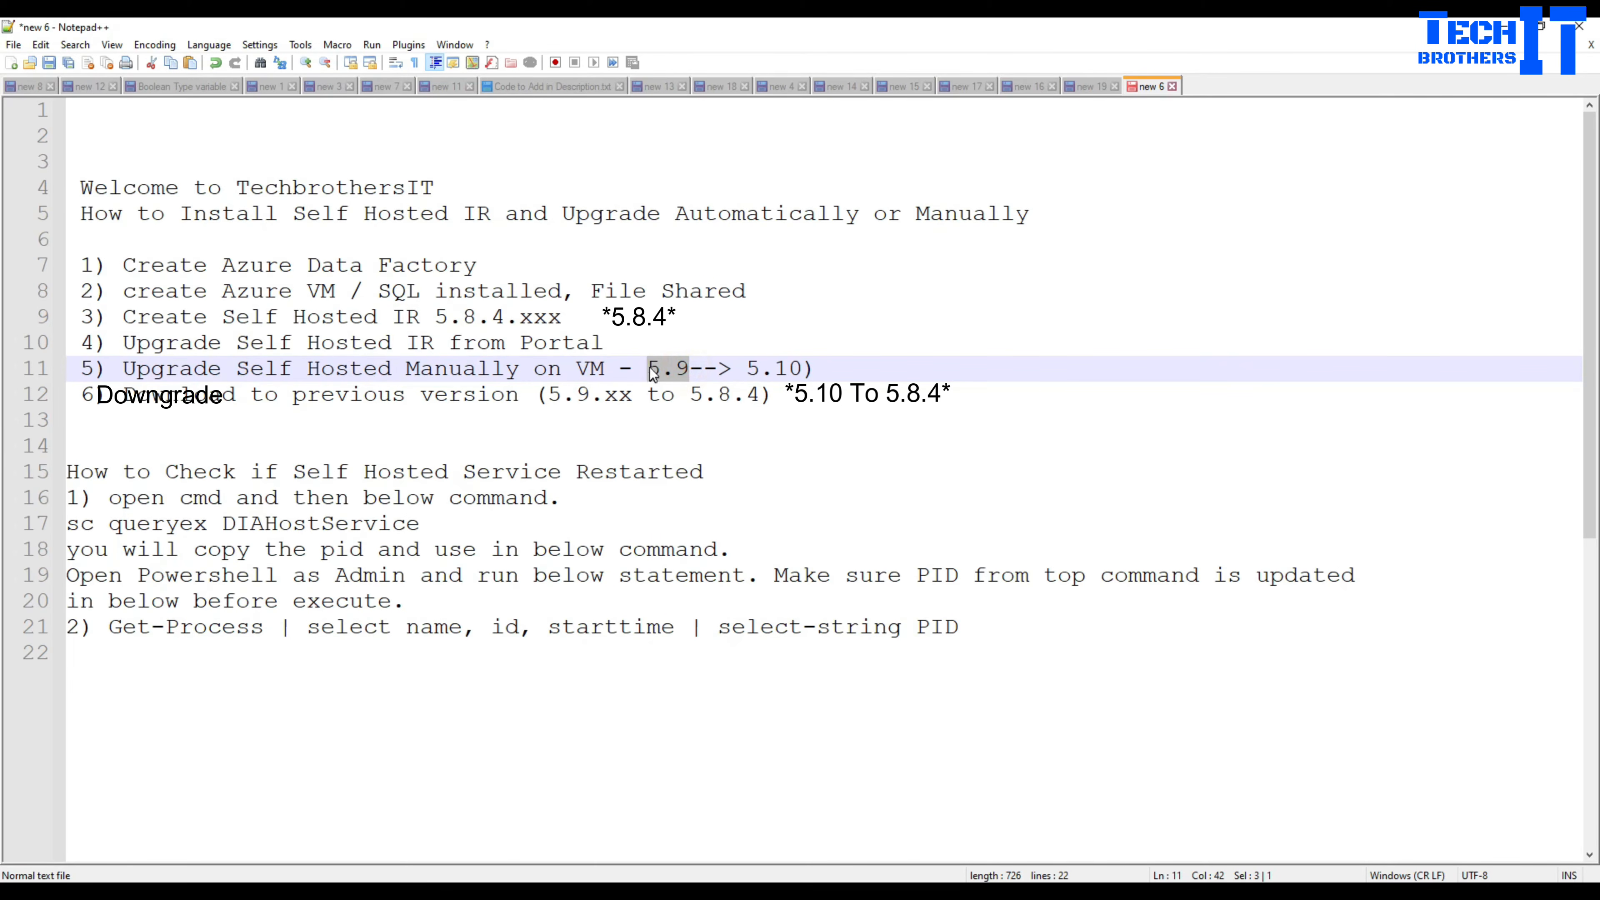
pyautogui.moveTo(748, 366); pyautogui.dragTo(807, 368)
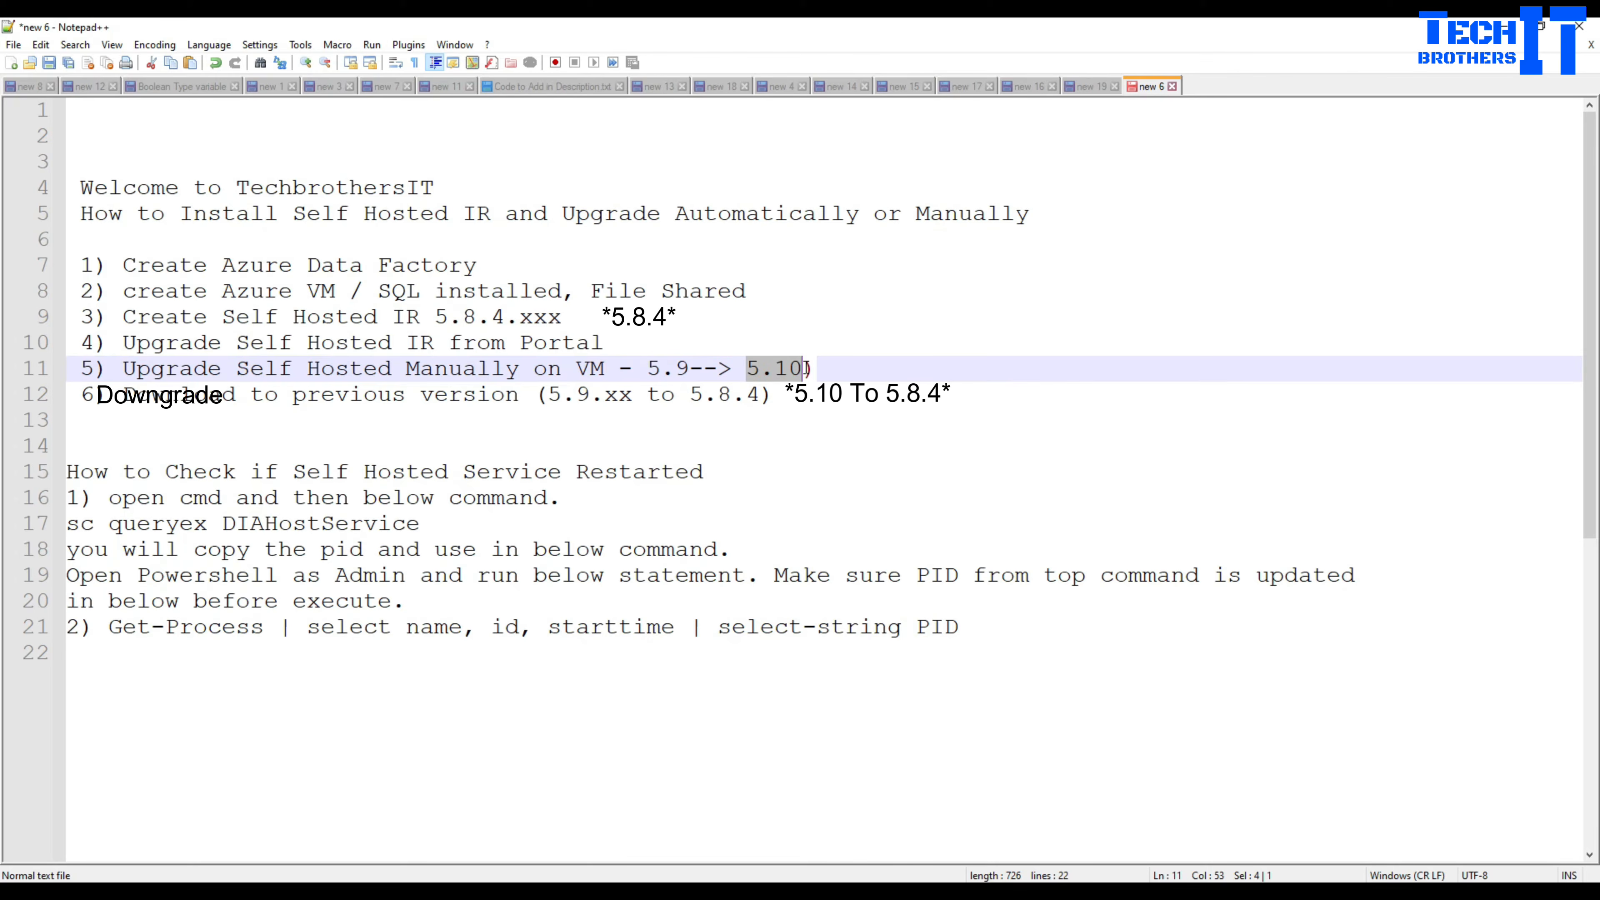
pyautogui.click(756, 368)
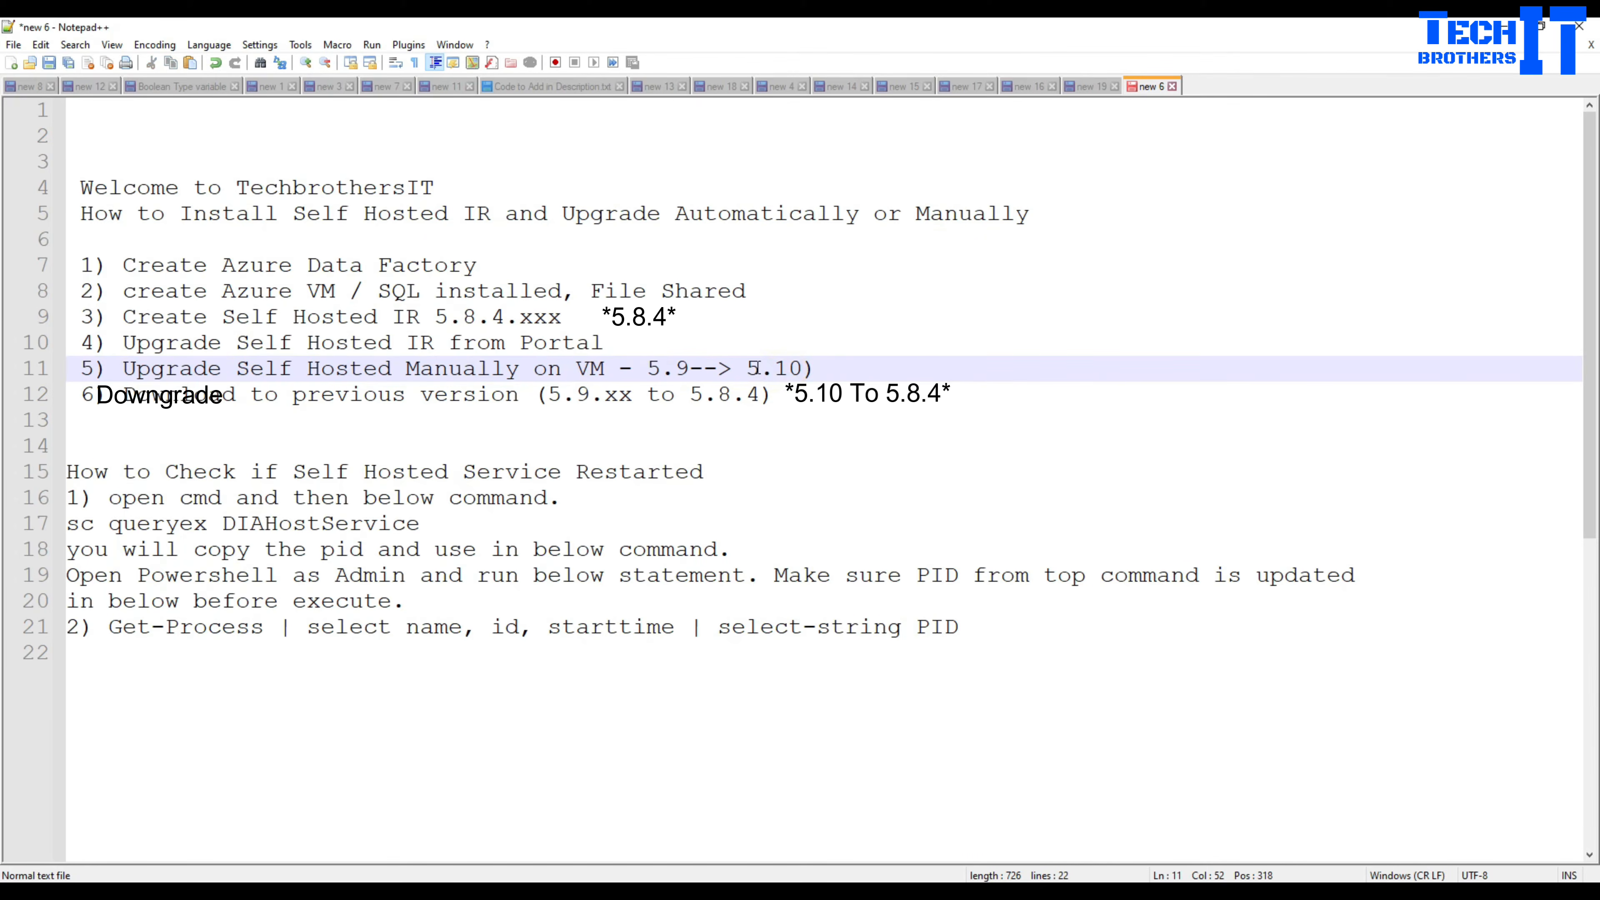
pyautogui.moveTo(749, 368); pyautogui.dragTo(819, 369)
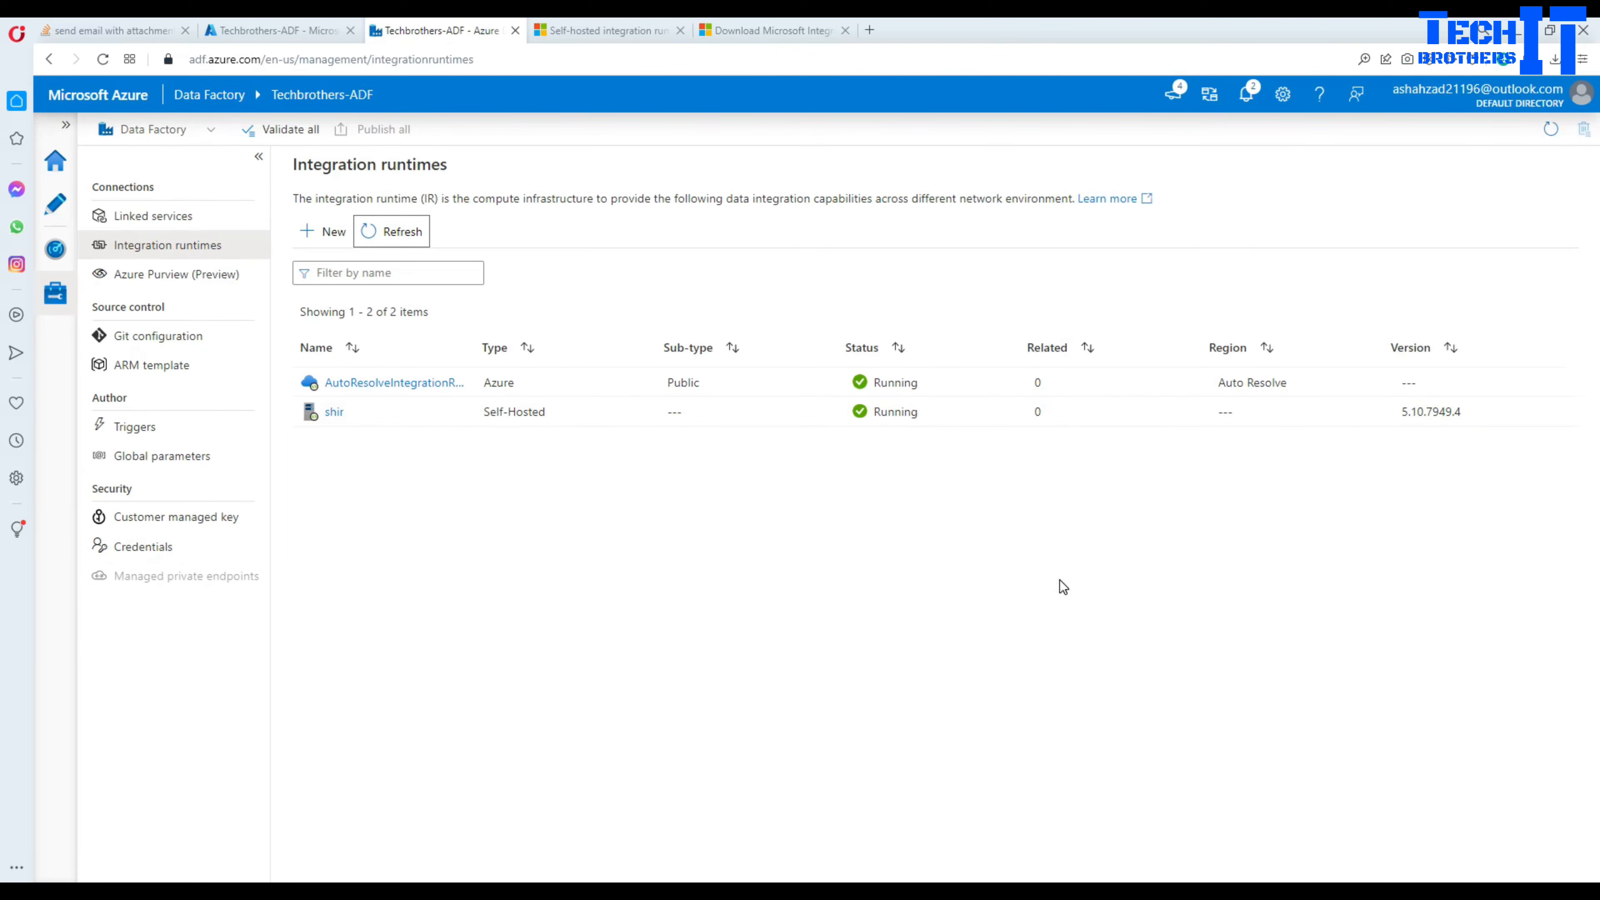
# Check the version of the shir runtime in the Azure Data Factory integration runtimes list.
pyautogui.click(1059, 580)
pyautogui.moveTo(1399, 411); pyautogui.dragTo(1461, 414)
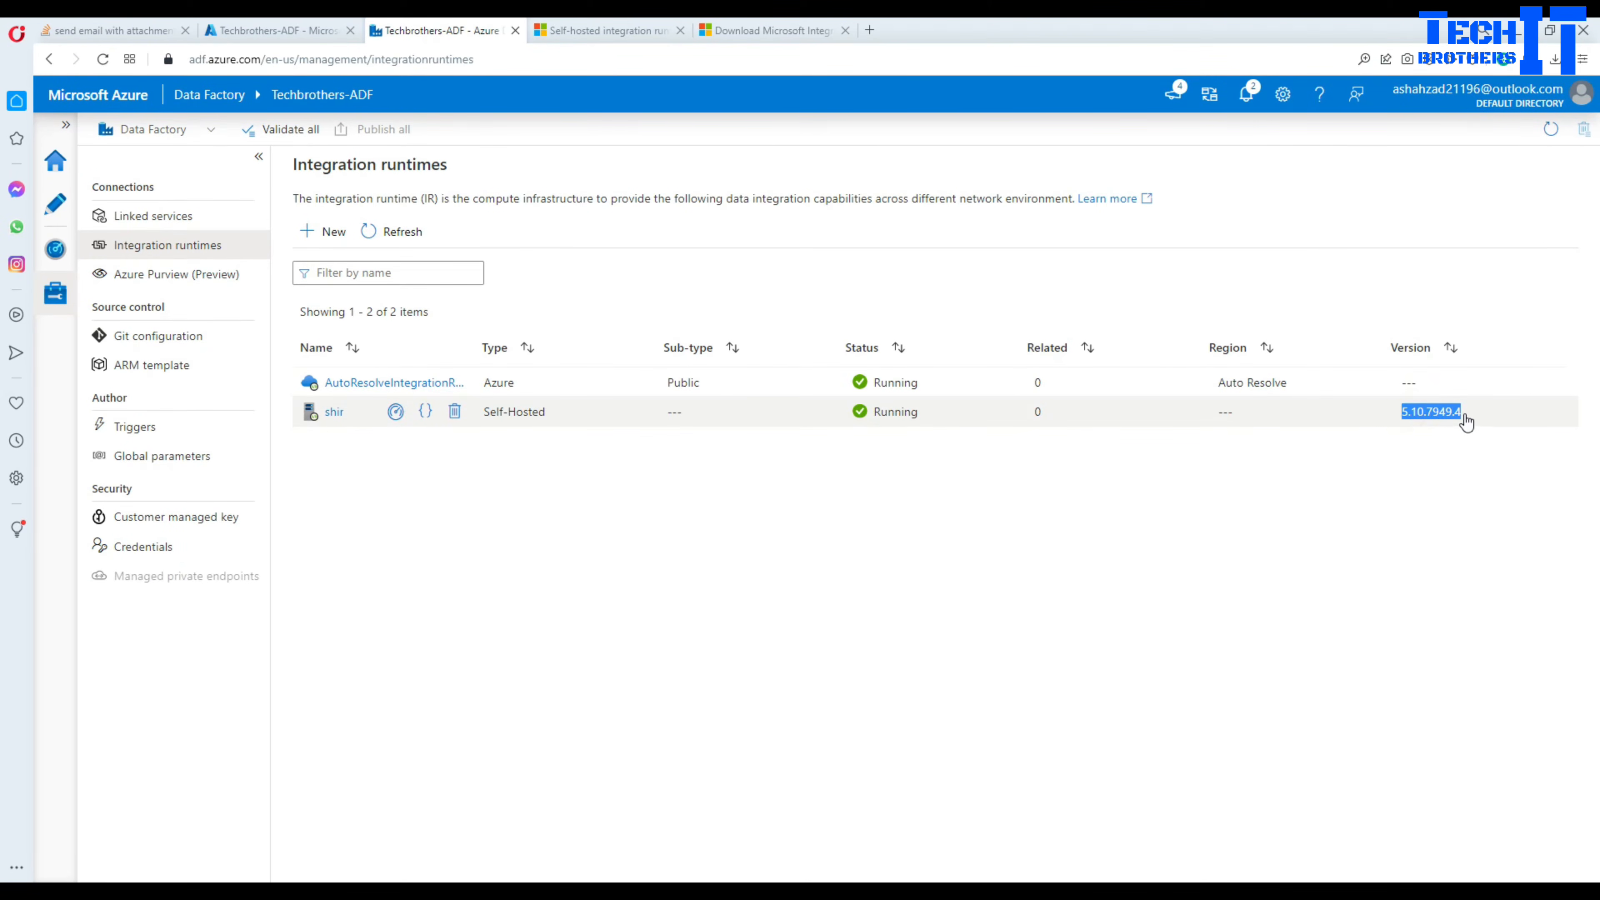
pyautogui.click(1366, 493)
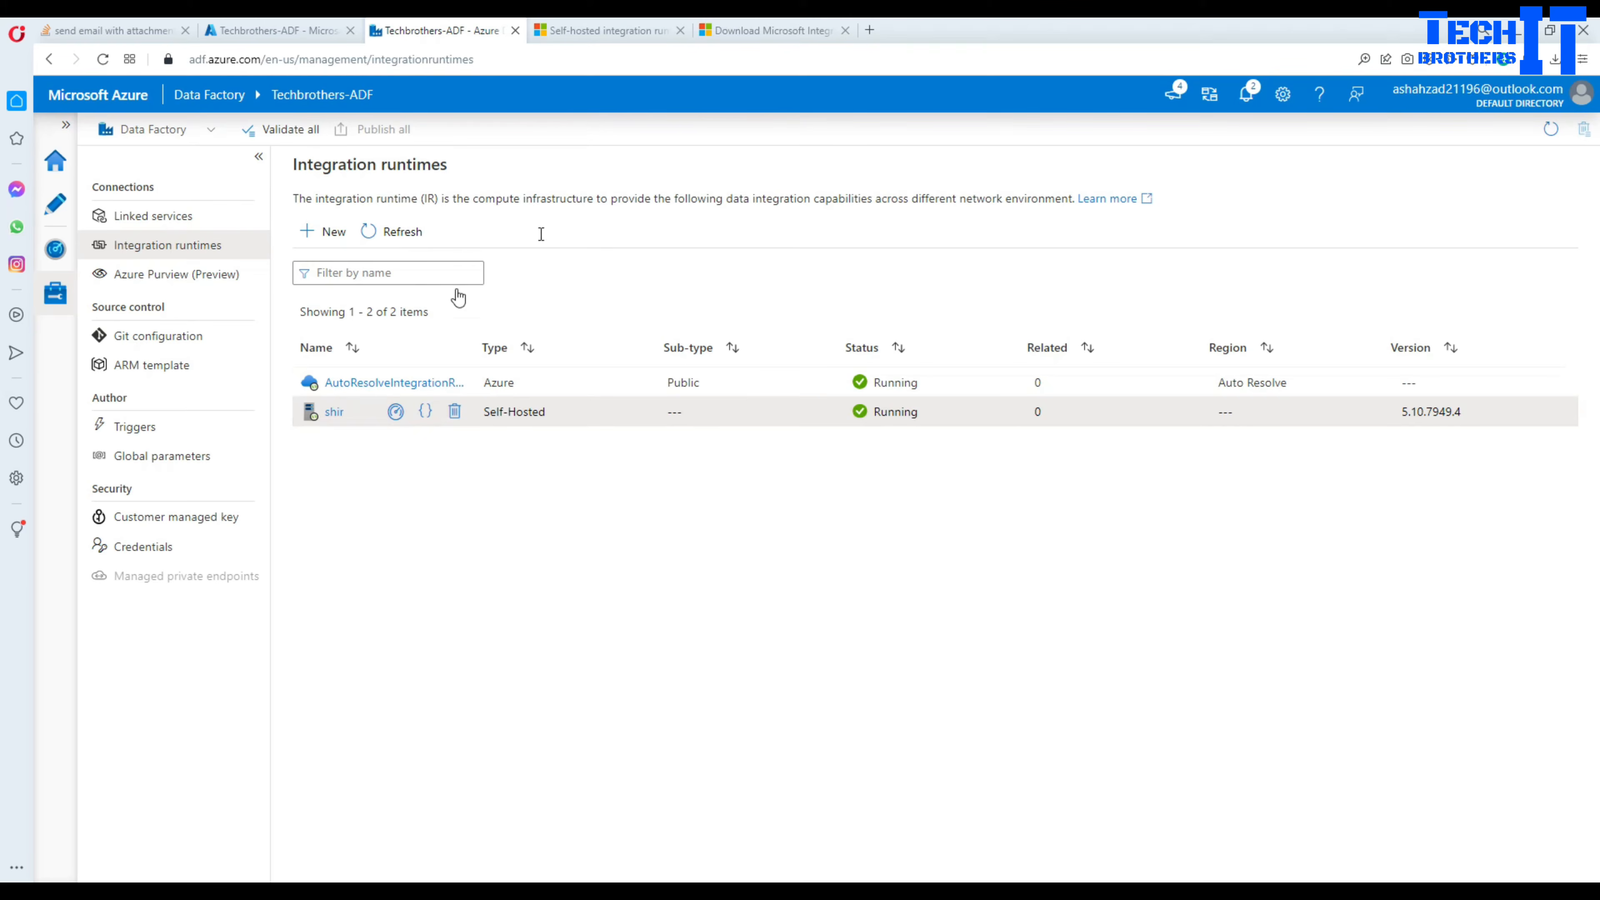
# Return to the shirvm remote desktop, bring up its Downloads folder and recheck the shir version in Azure Data Factory.
pyautogui.click(1386, 892)
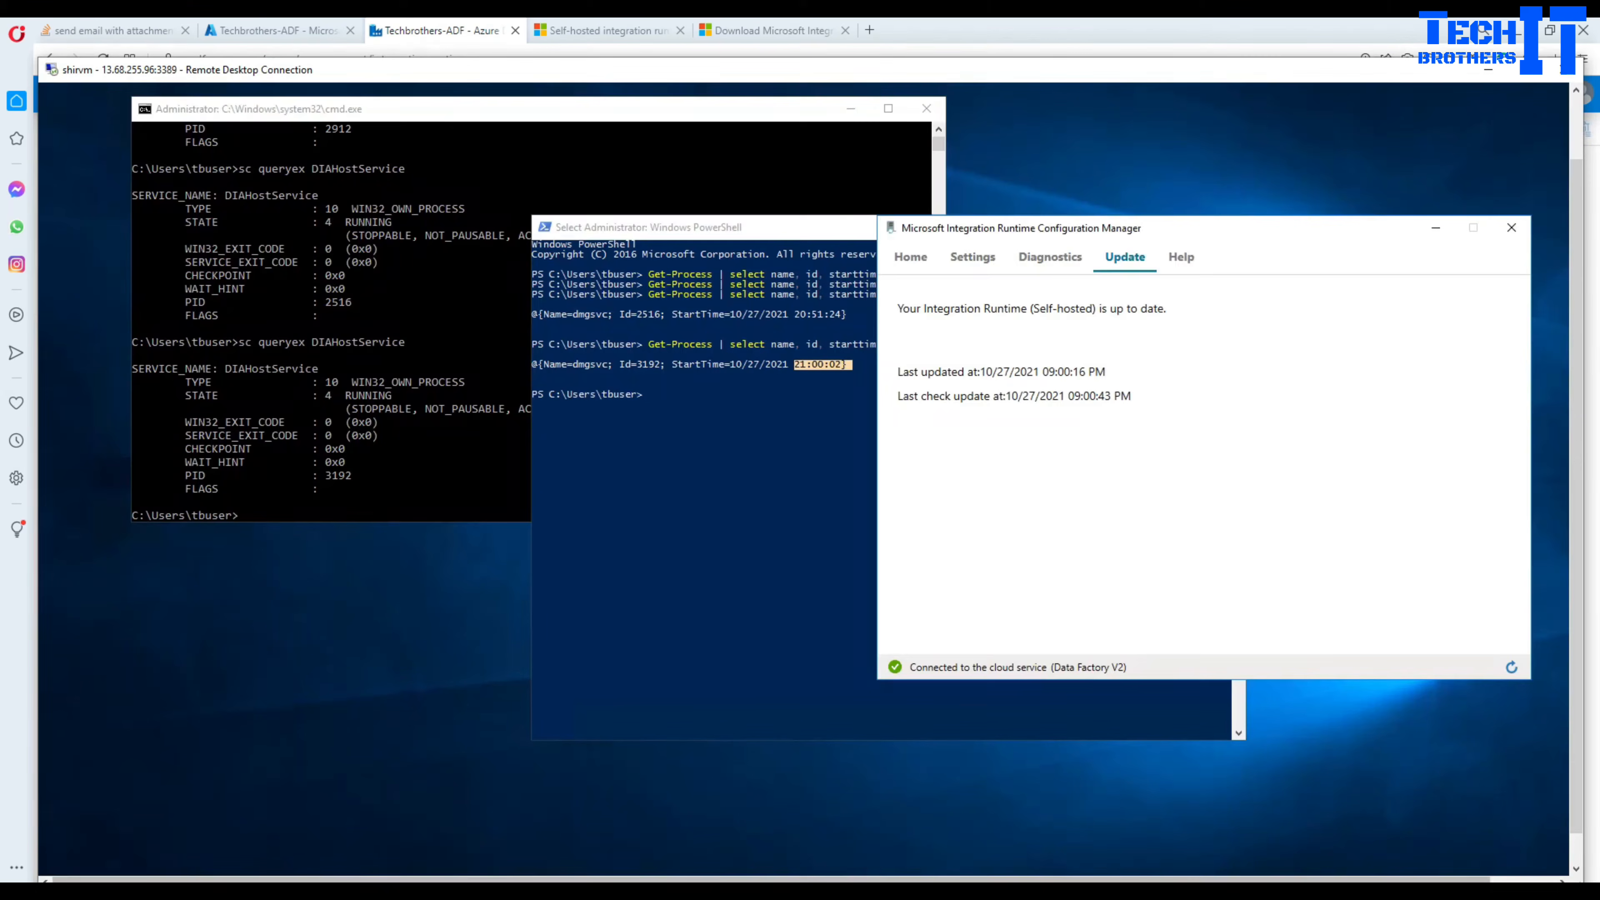
pyautogui.click(408, 738)
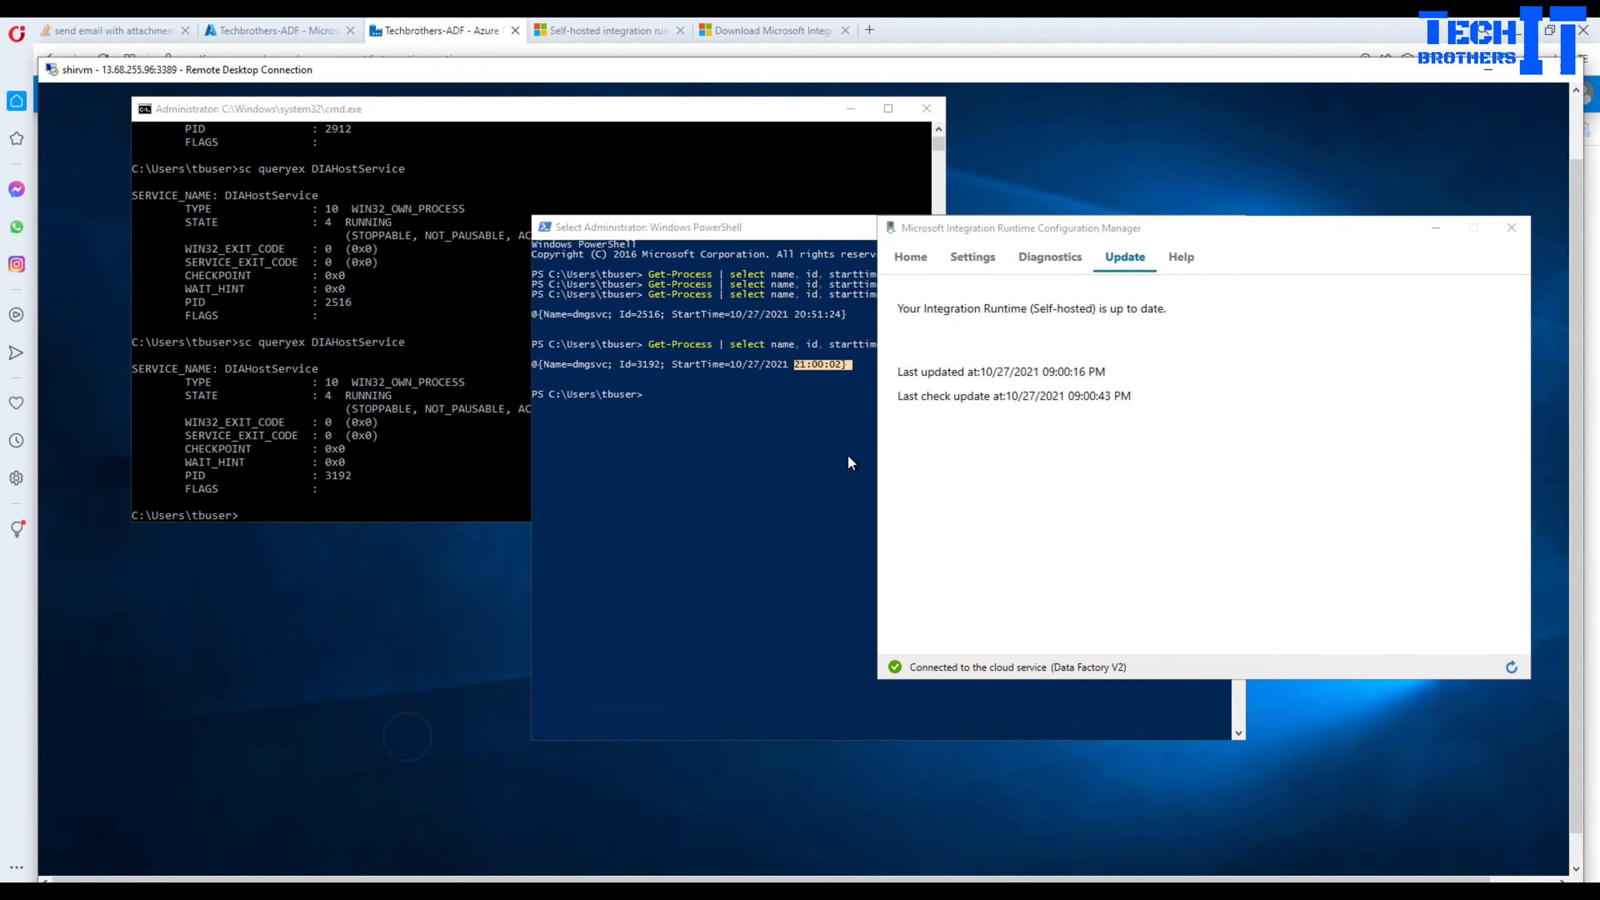
pyautogui.scroll(-1, 1576, 407)
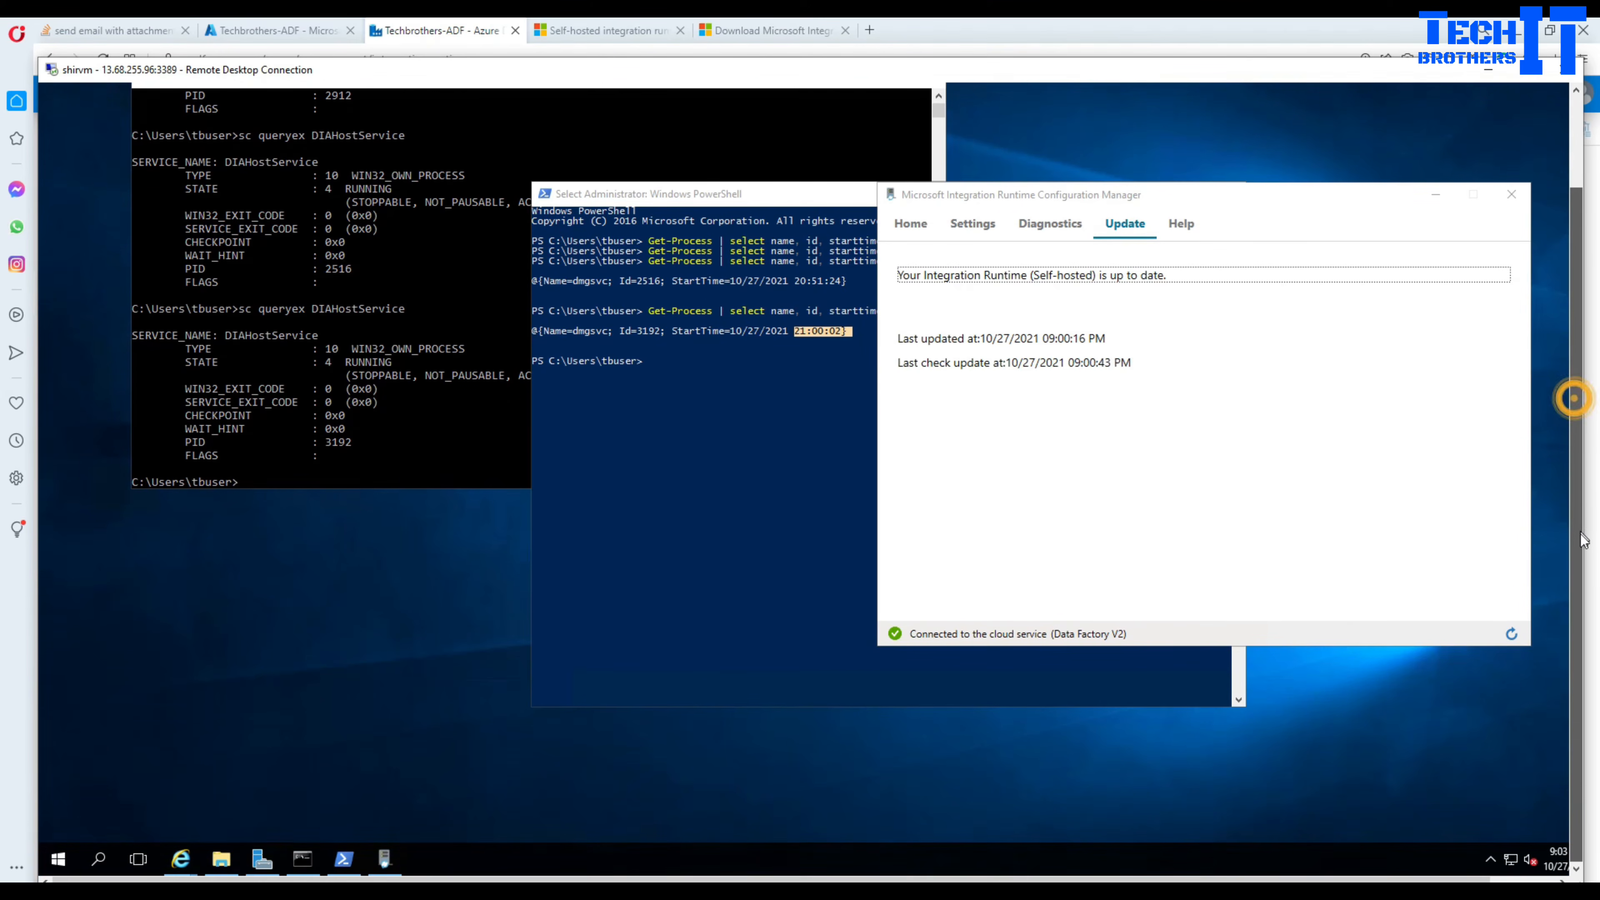
pyautogui.click(376, 859)
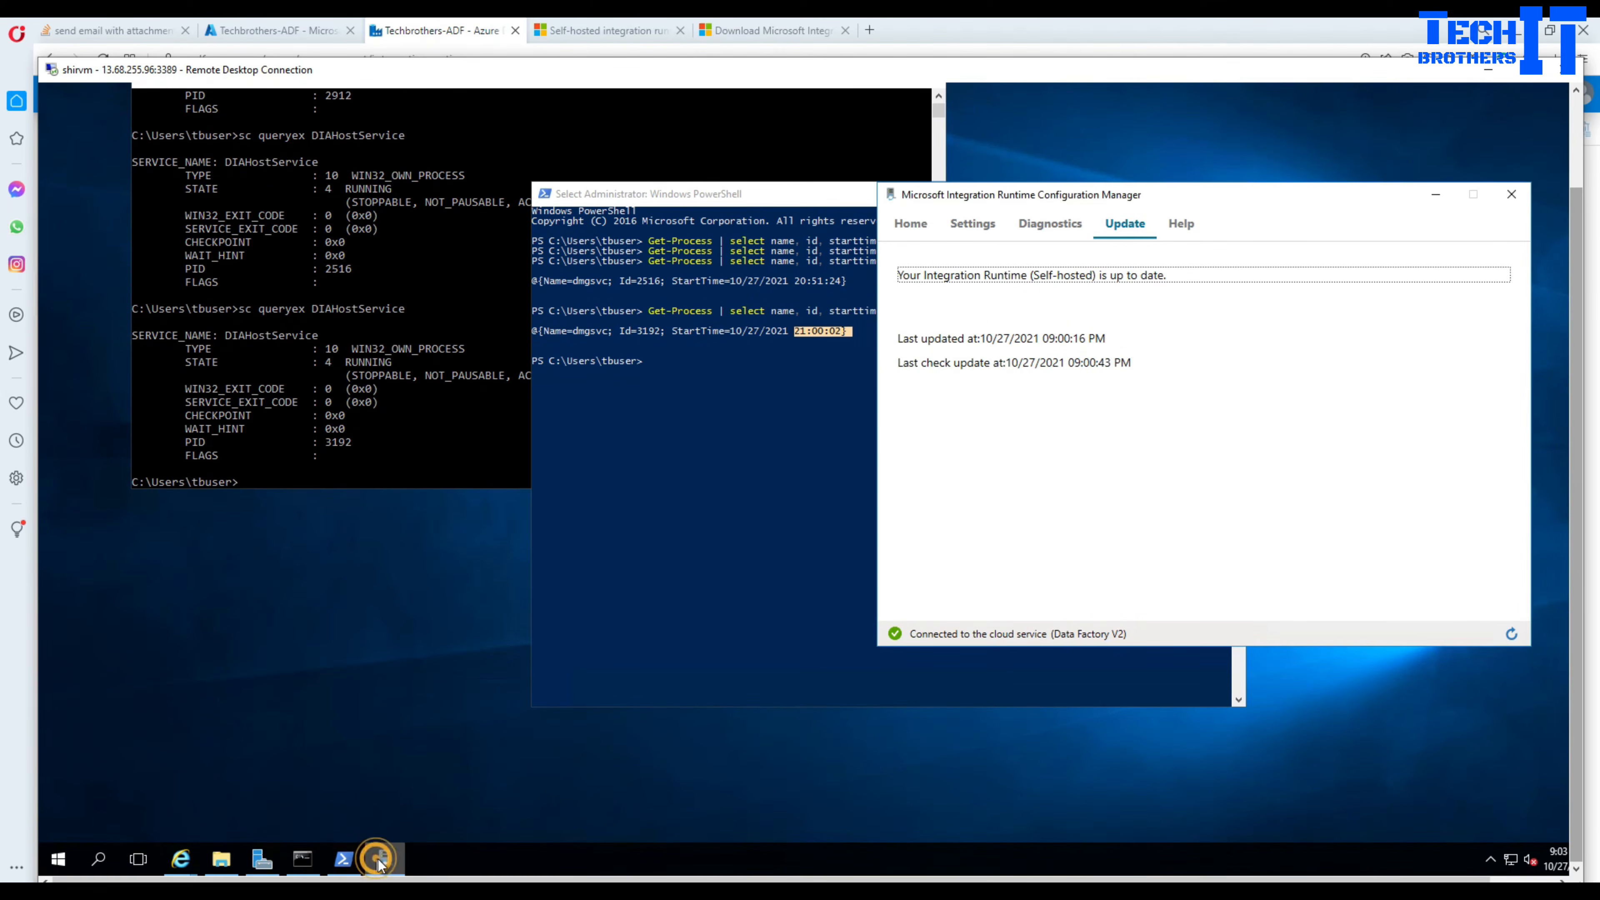
pyautogui.click(224, 861)
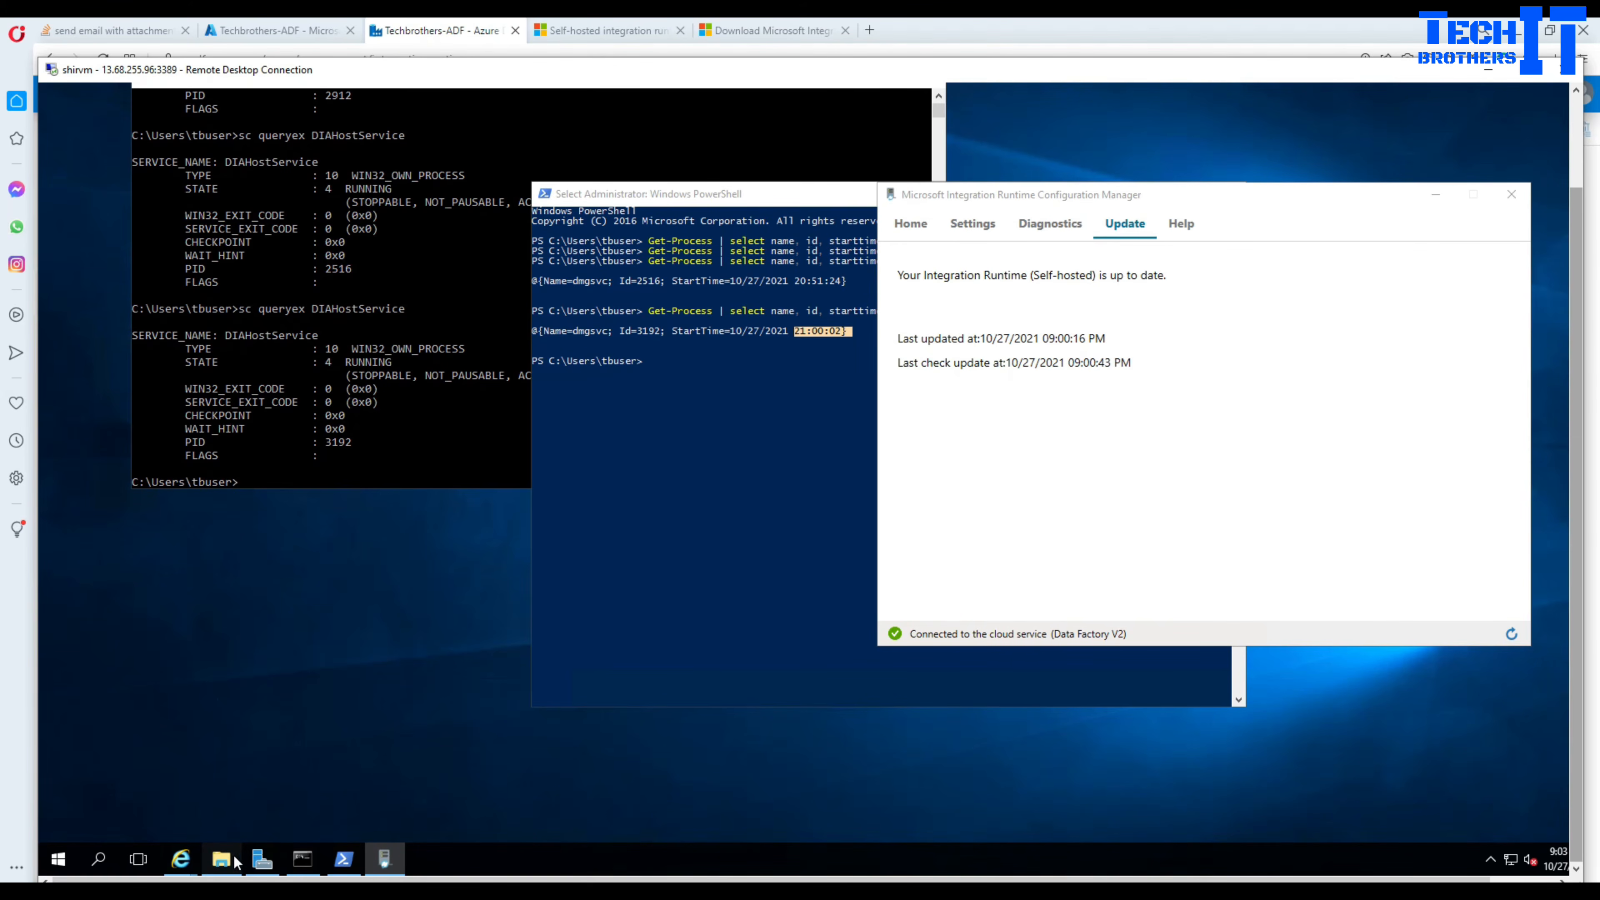
pyautogui.click(222, 859)
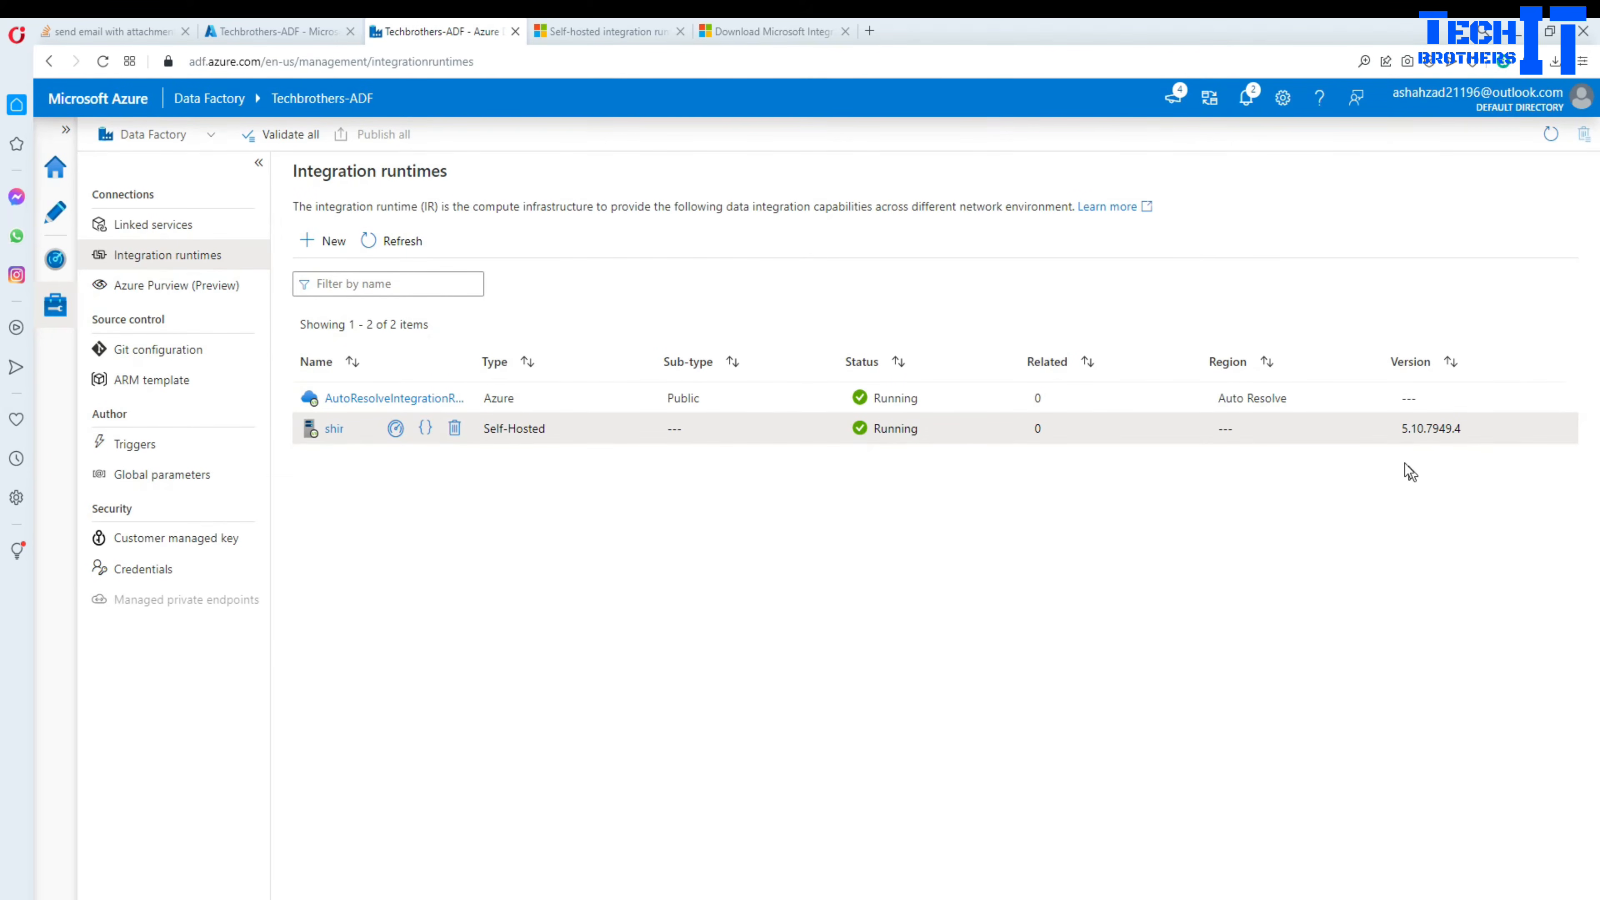
pyautogui.doubleClick(1404, 431)
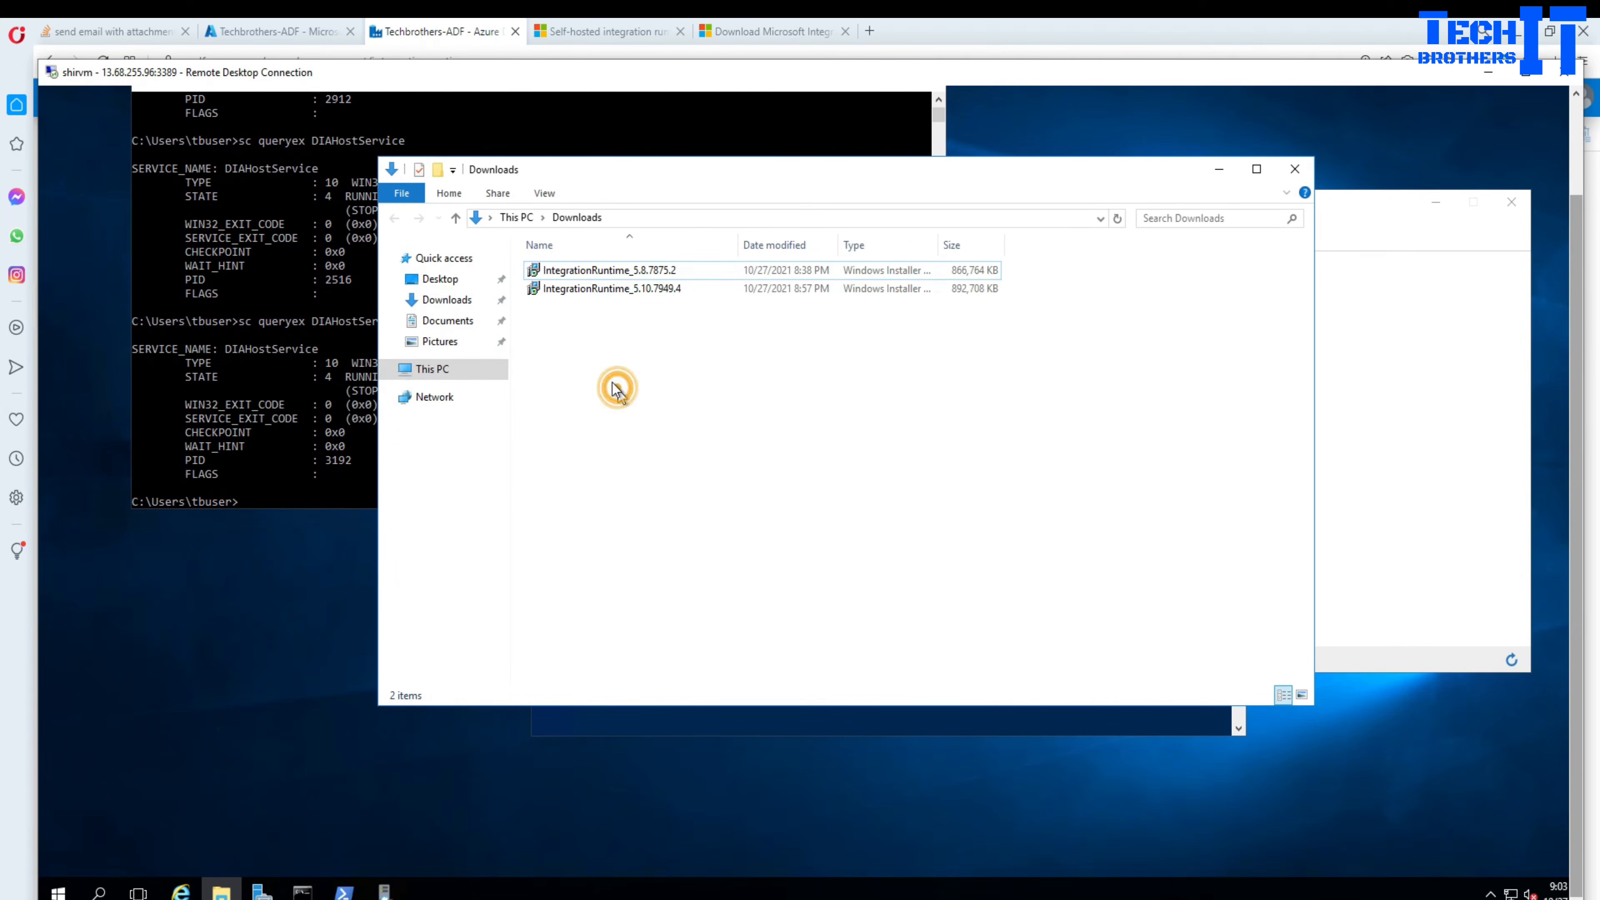
# Try to install the older runtime over the current one by running IntegrationRuntime_5.8.7875.2 from Downloads, and exit the setup wizard.
pyautogui.click(603, 271)
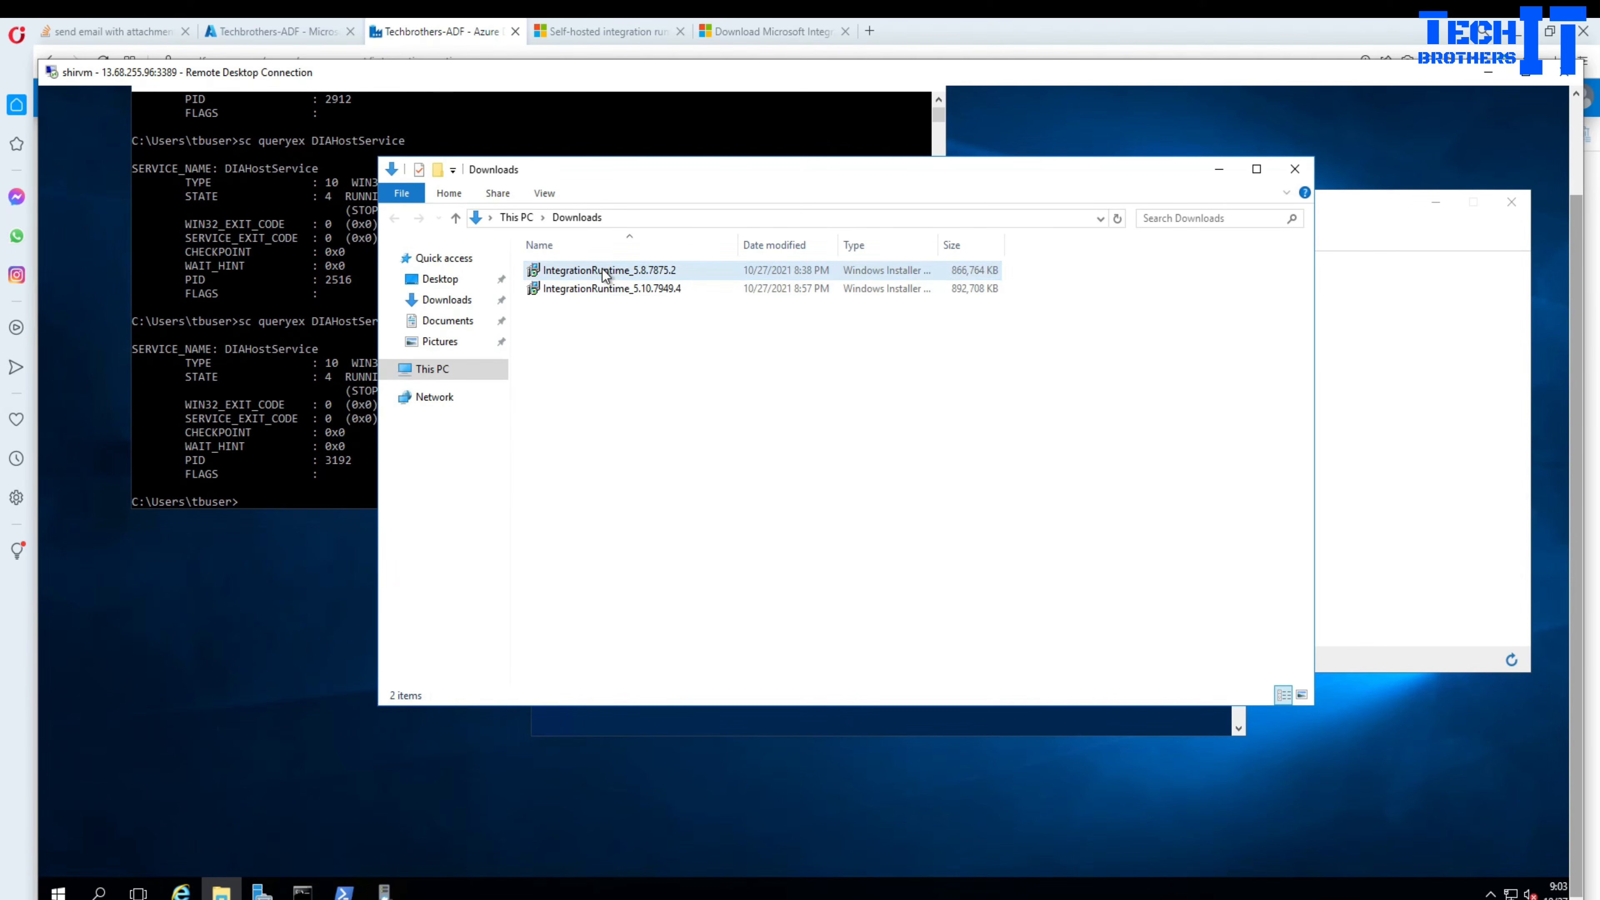
pyautogui.doubleClick(605, 272)
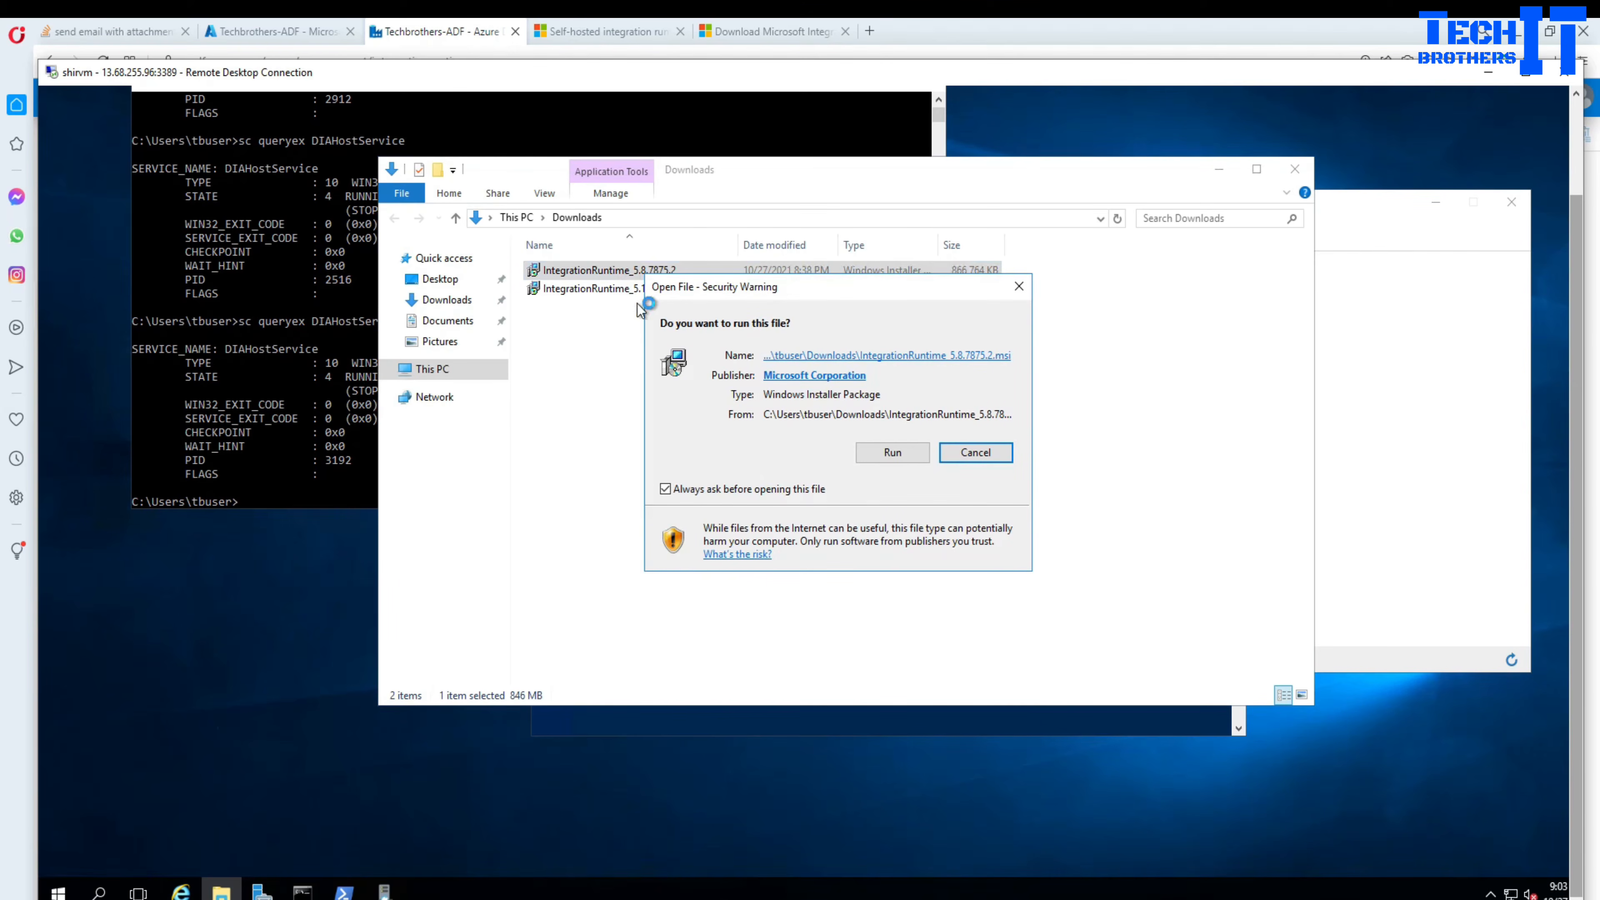
pyautogui.click(897, 453)
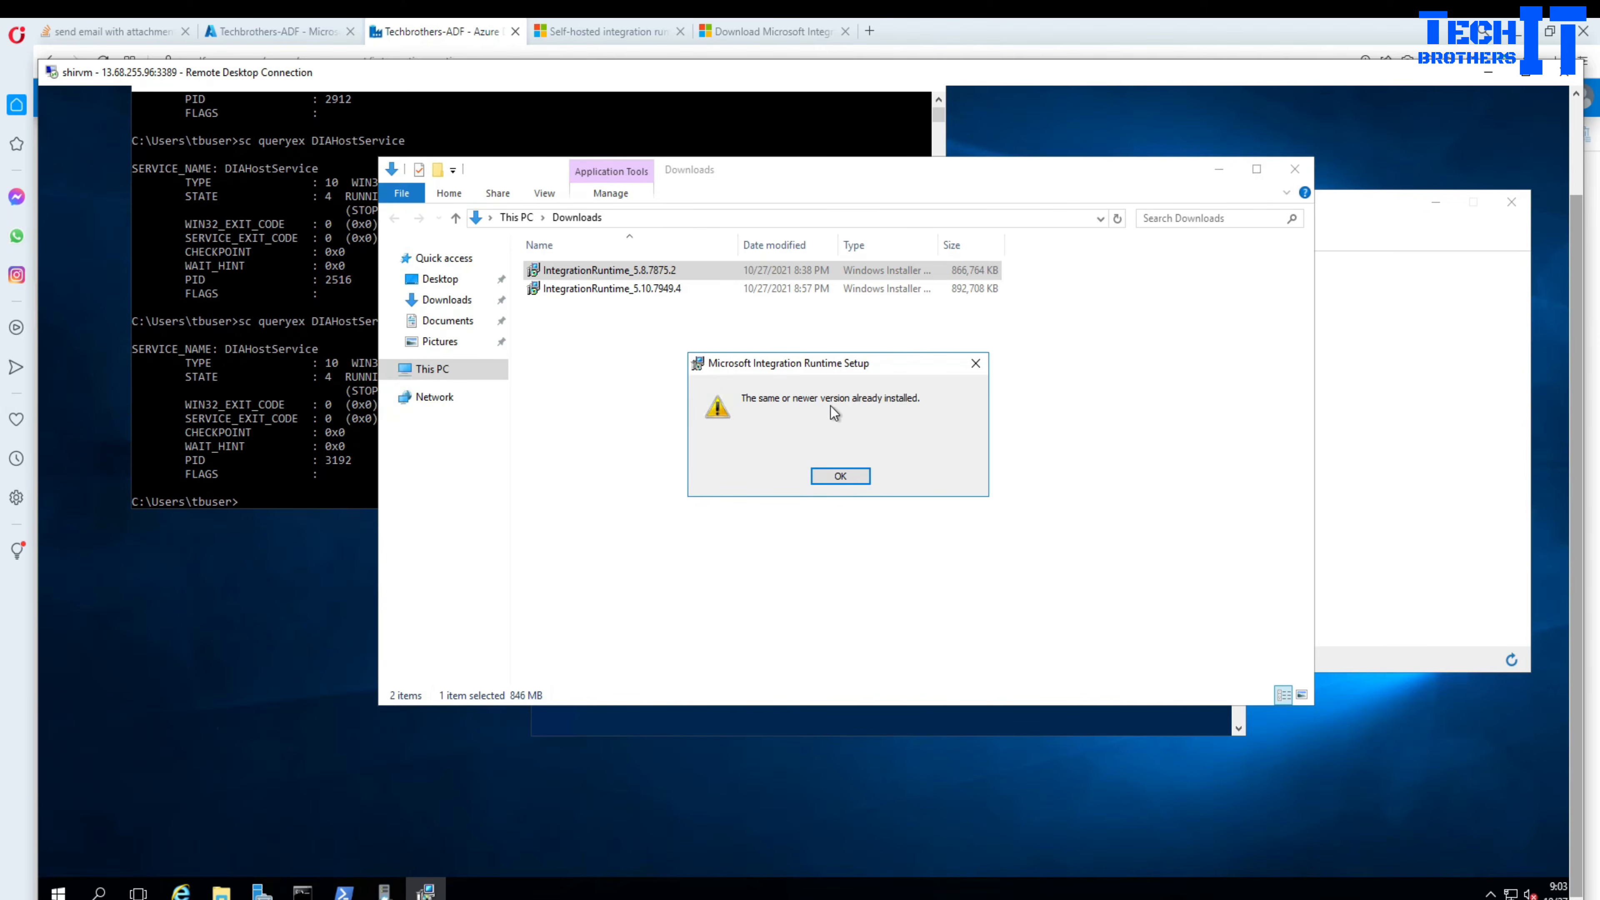
pyautogui.click(839, 474)
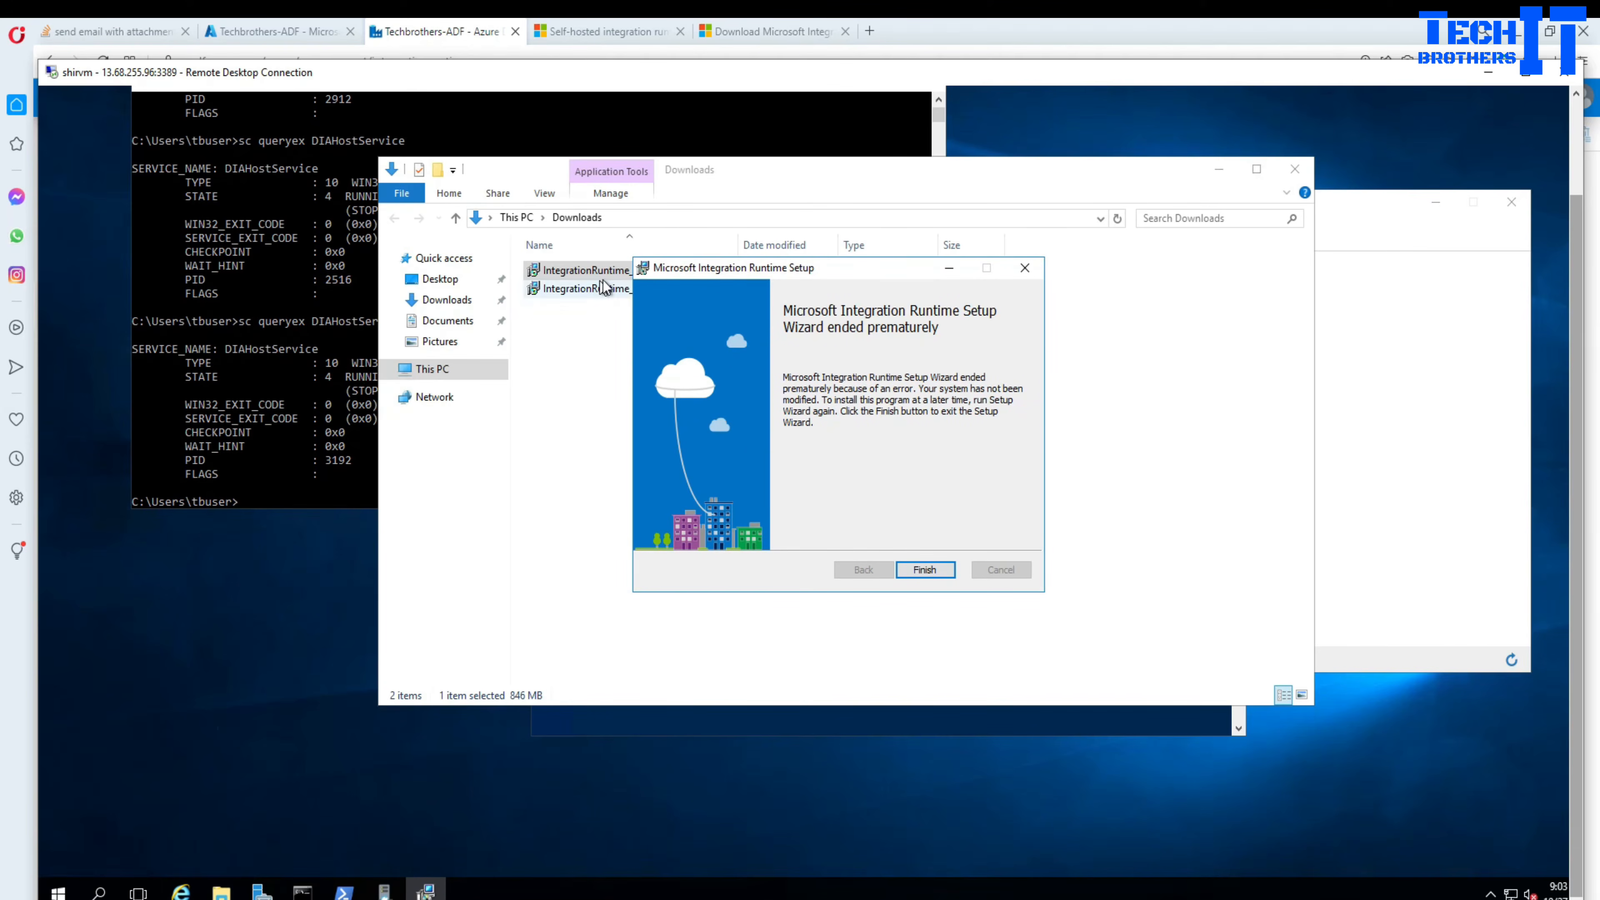
pyautogui.click(925, 569)
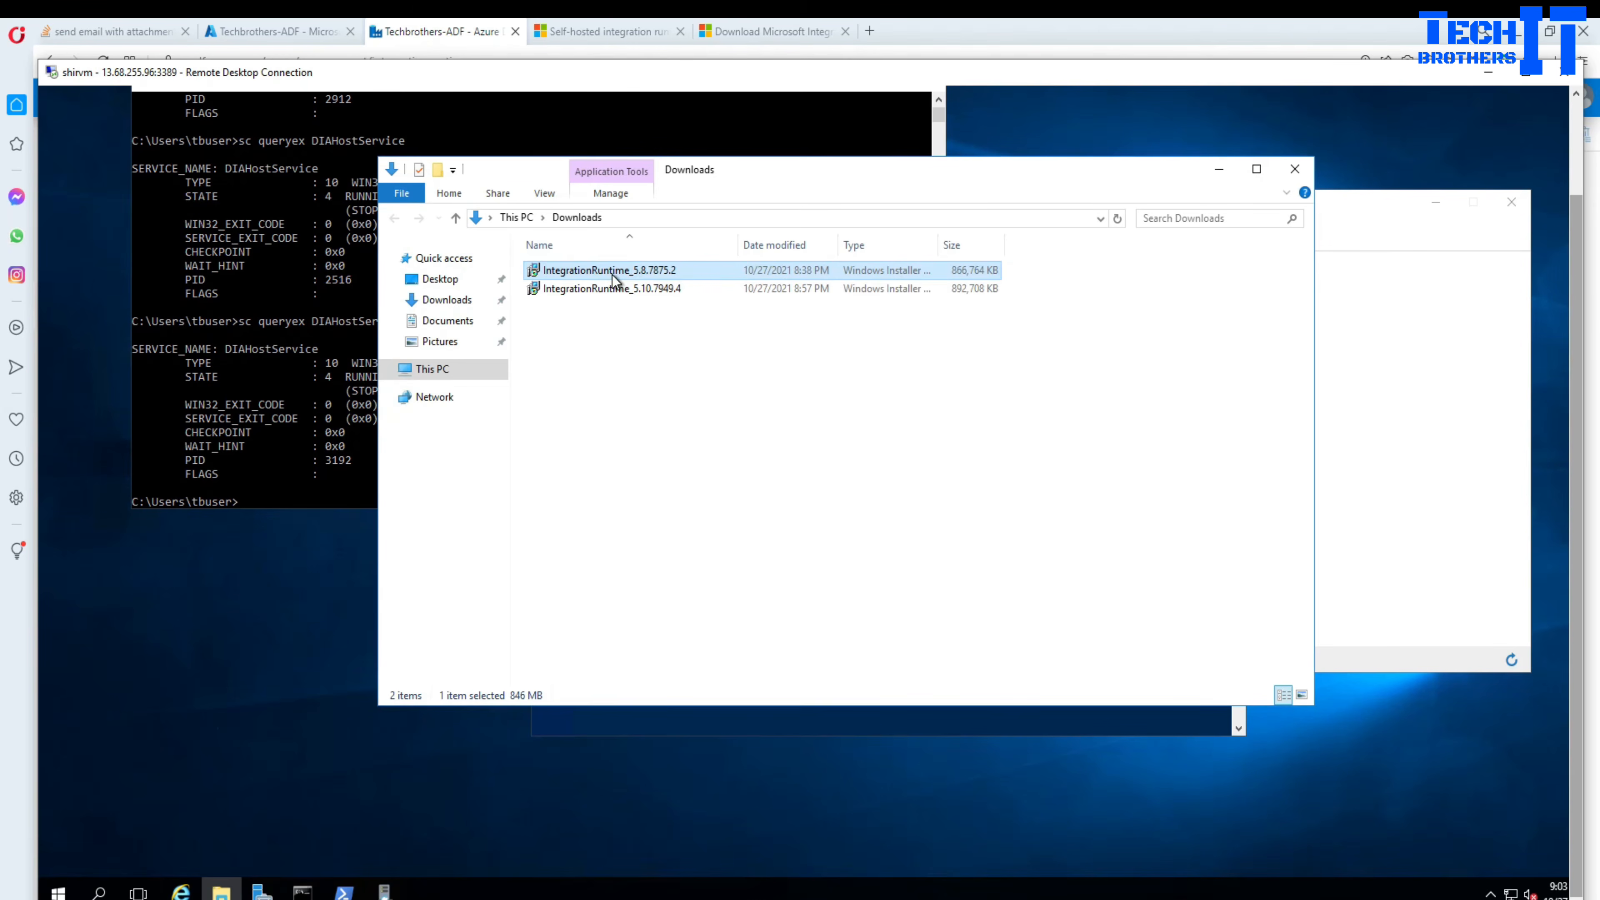
pyautogui.click(612, 274)
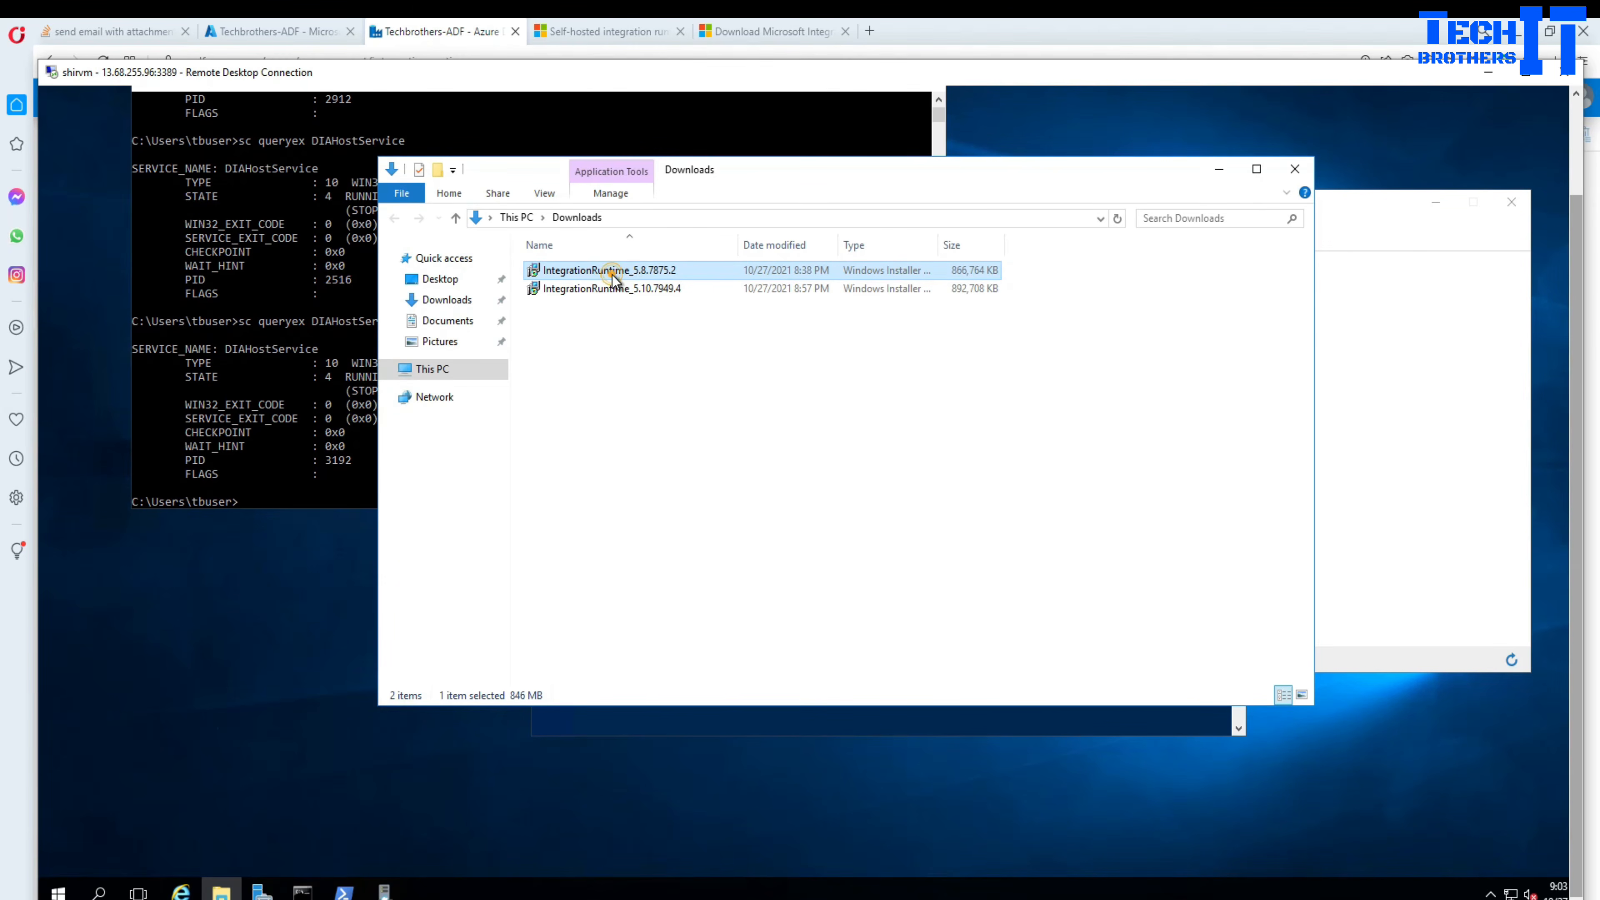
pyautogui.click(657, 295)
pyautogui.click(636, 271)
# Open Control Panel on the VM and bring up its list of installed programs by searching for "add re".
pyautogui.rightClick(58, 891)
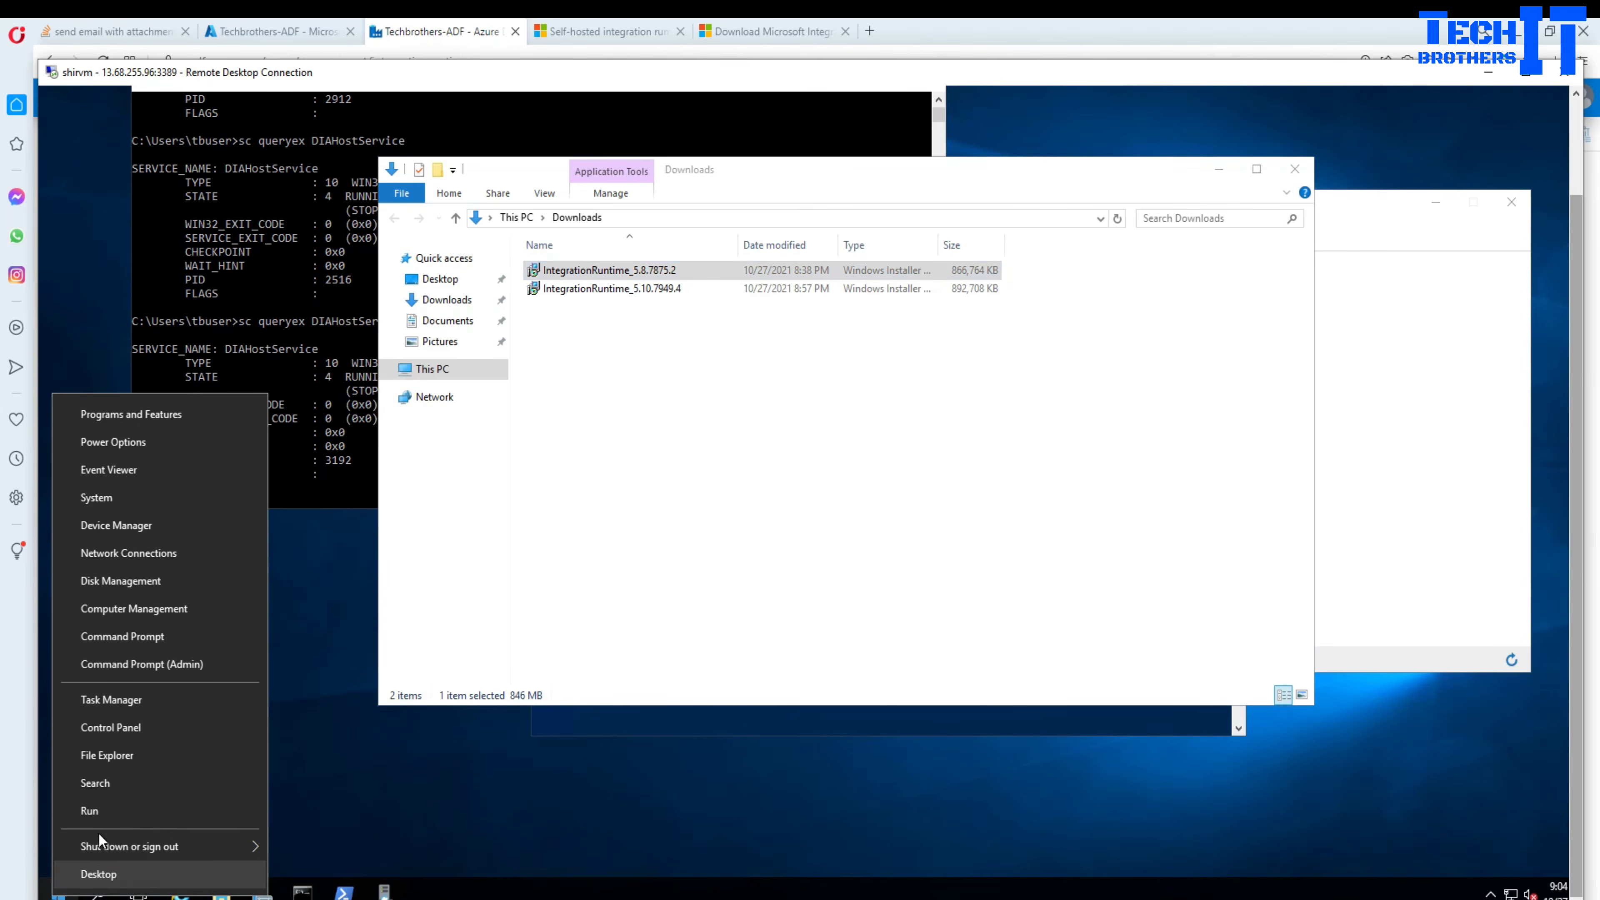
pyautogui.click(131, 785)
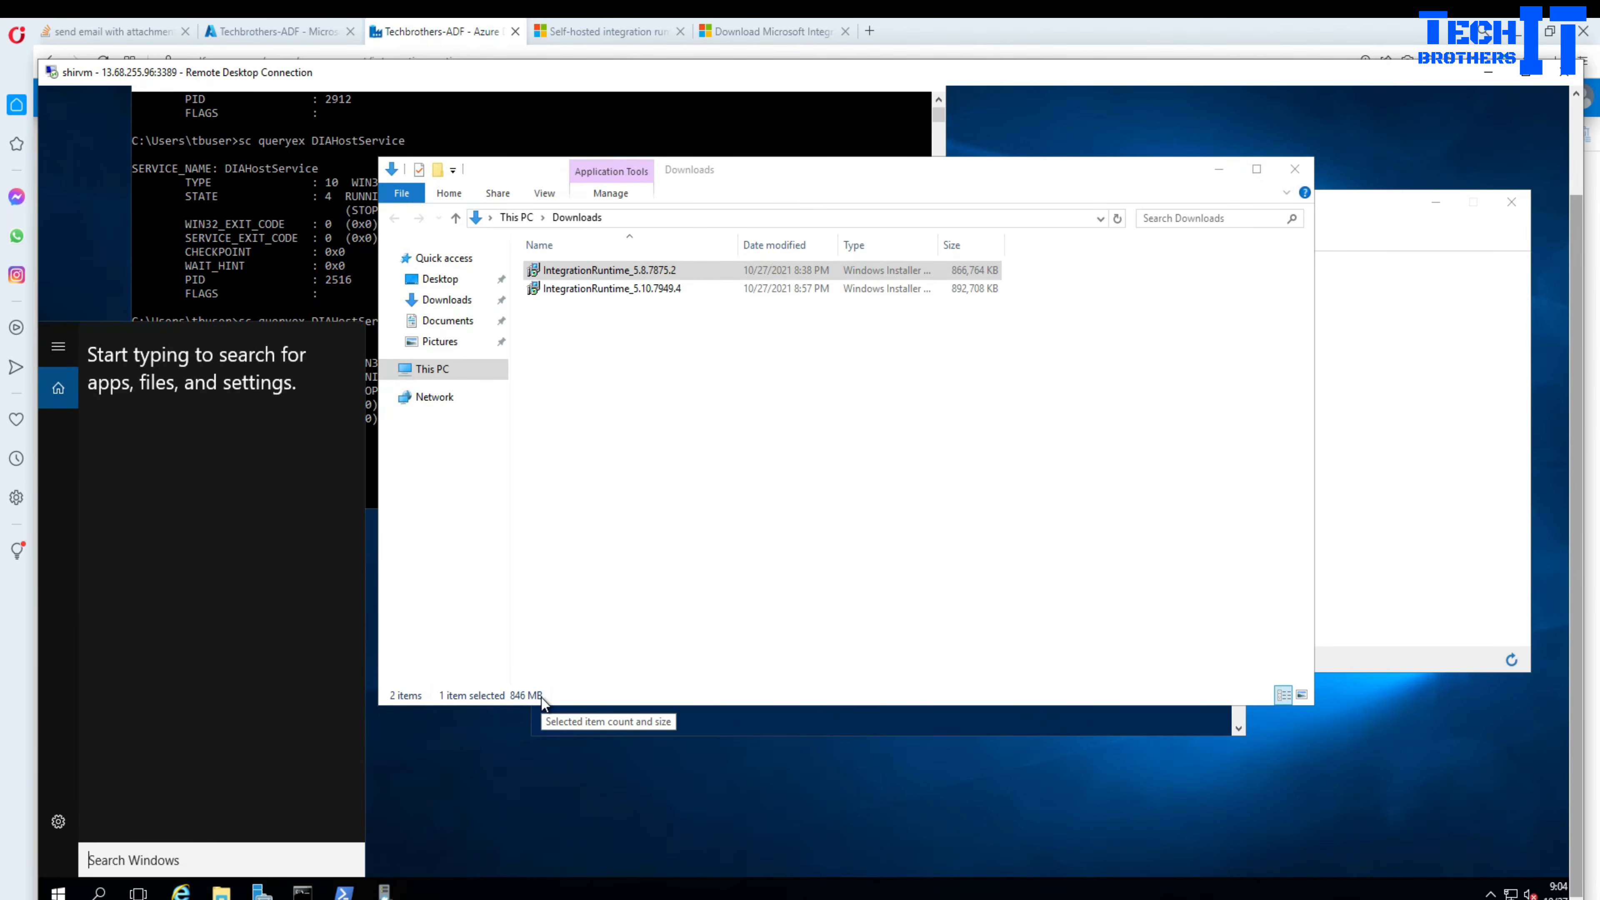
pyautogui.write('control')
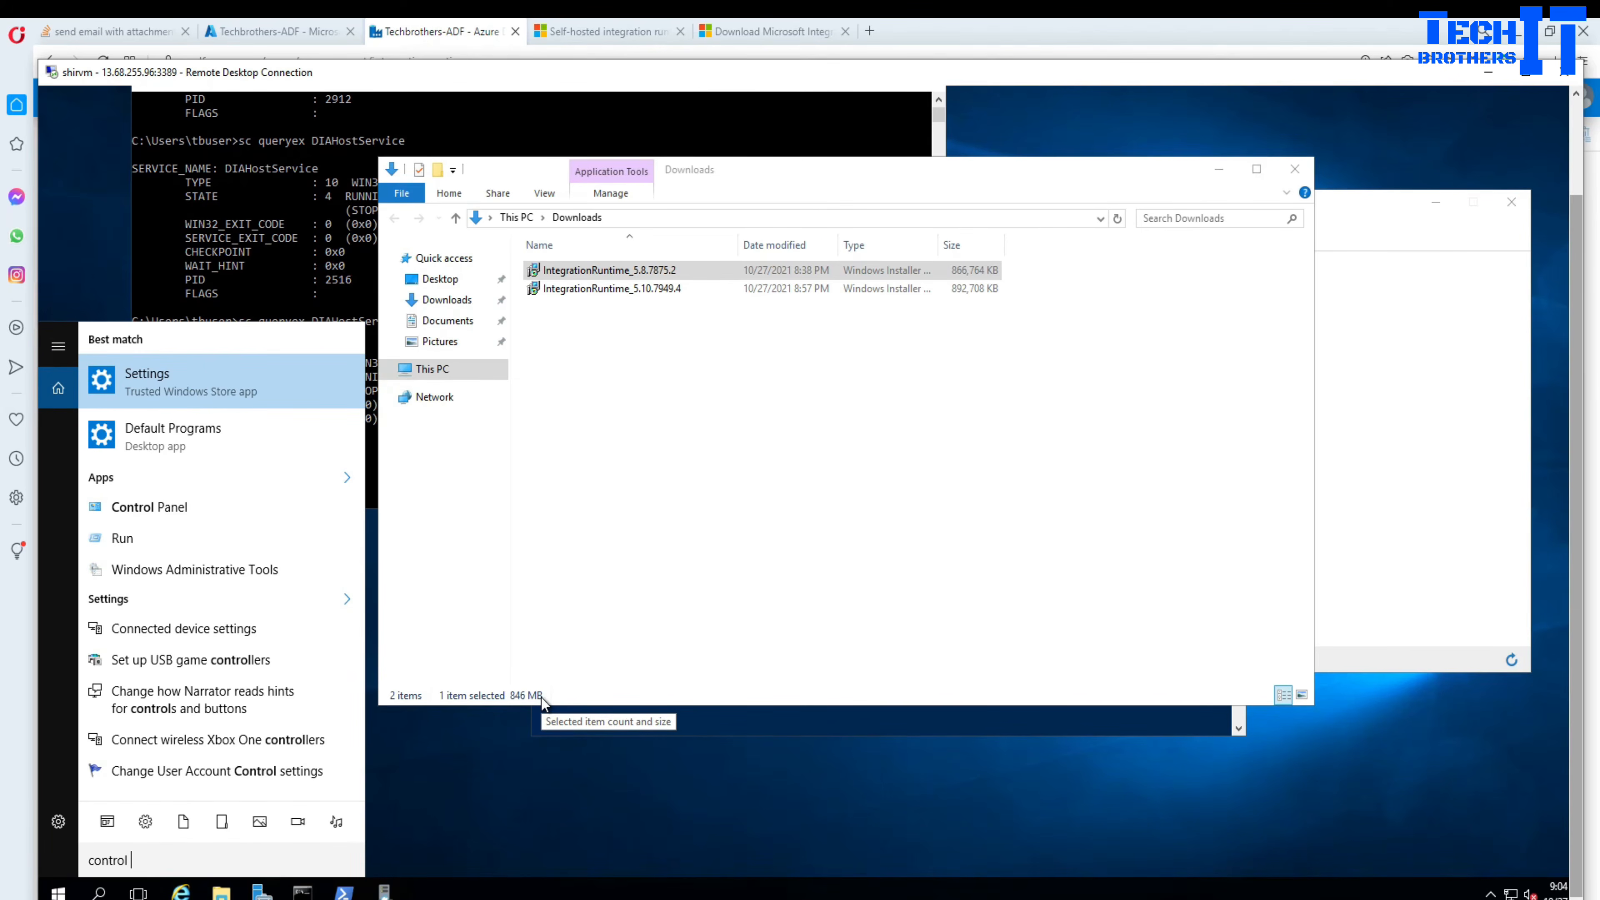
pyautogui.write(' panel')
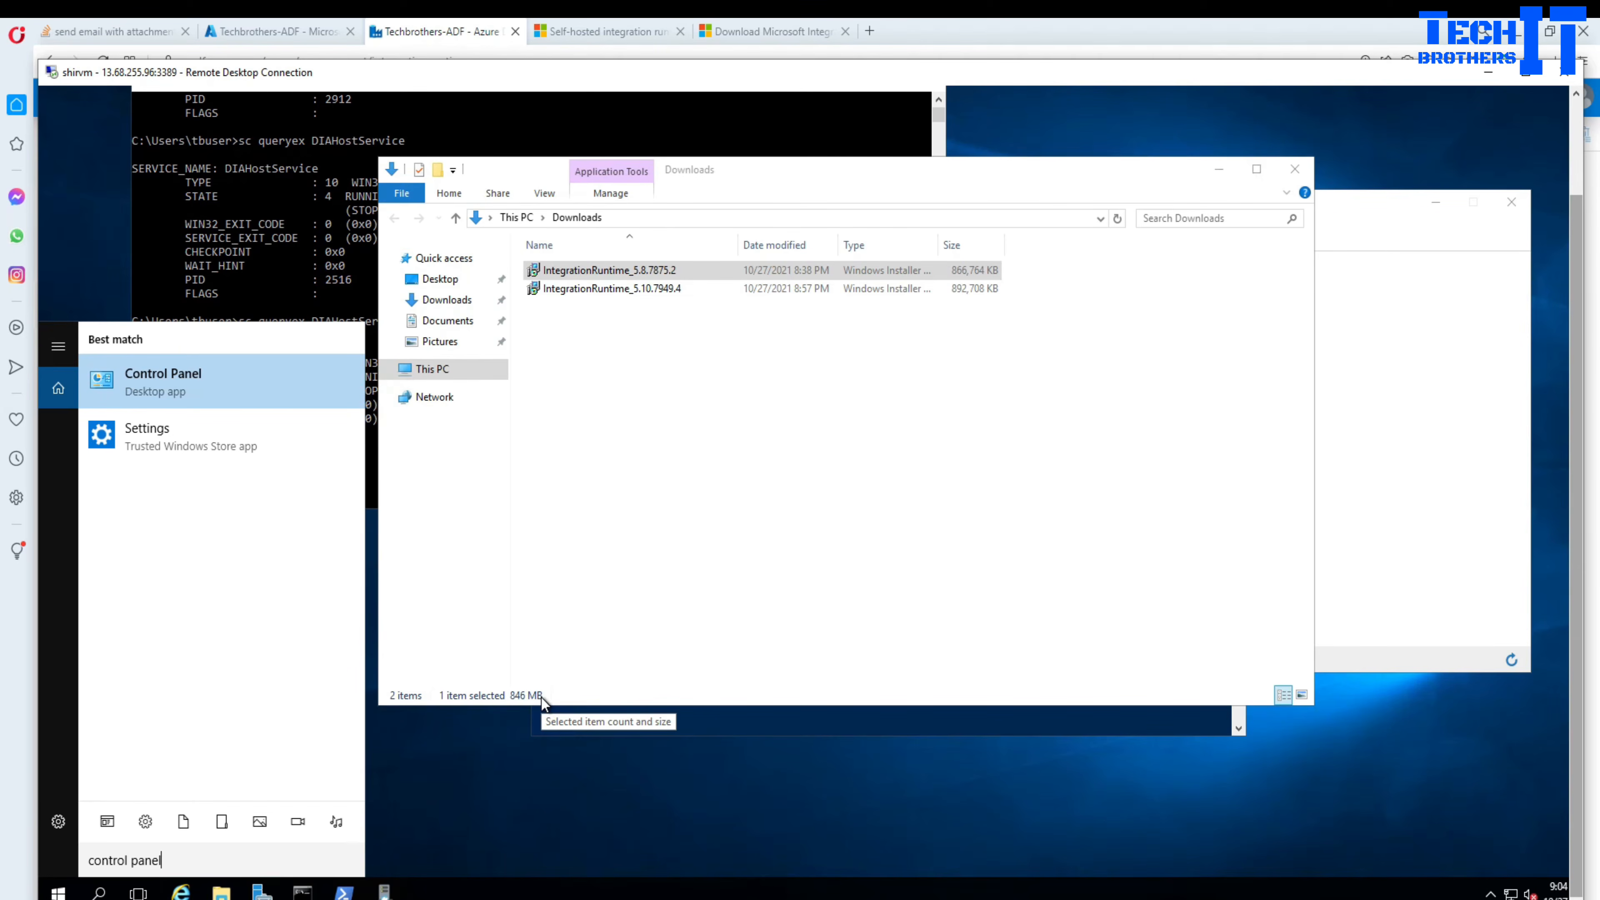
pyautogui.click(214, 395)
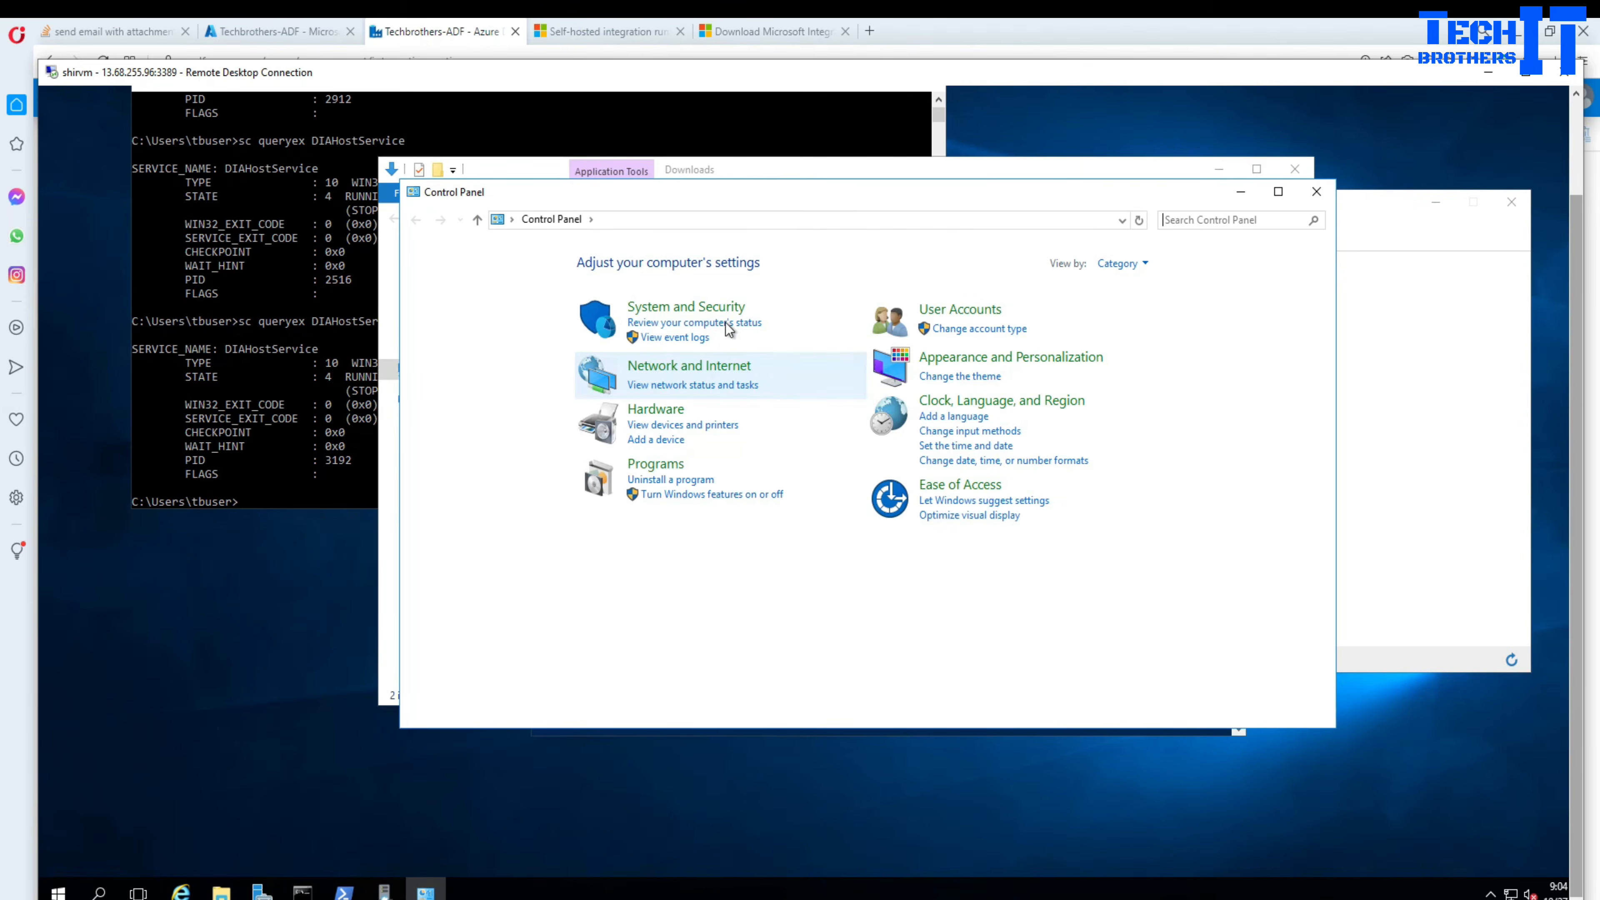
pyautogui.click(1209, 221)
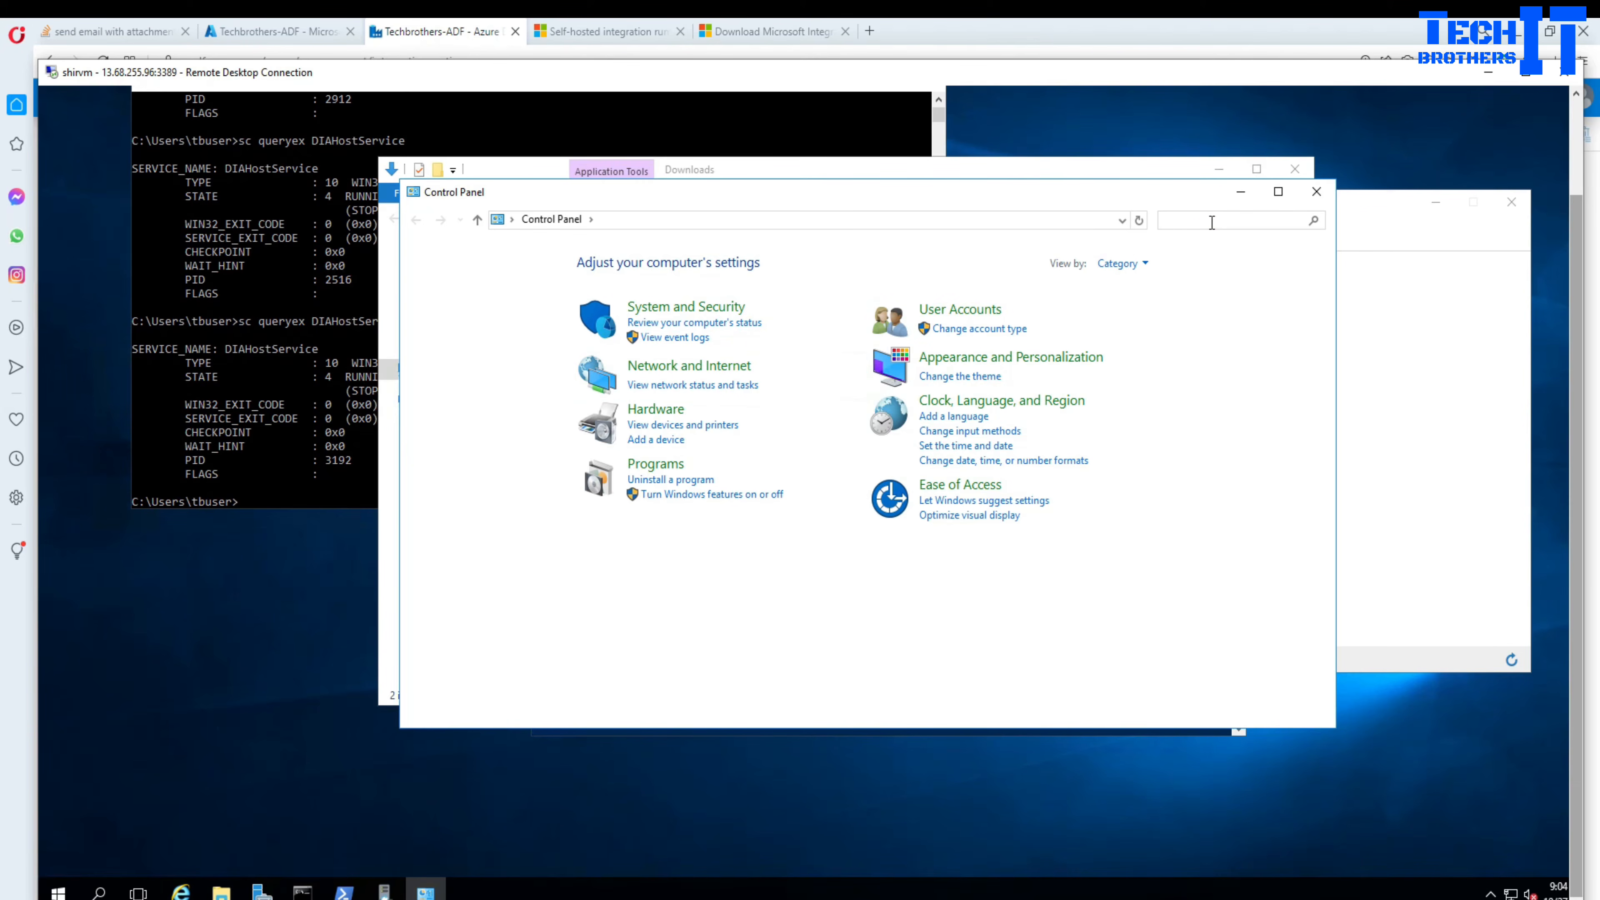
pyautogui.write('add re')
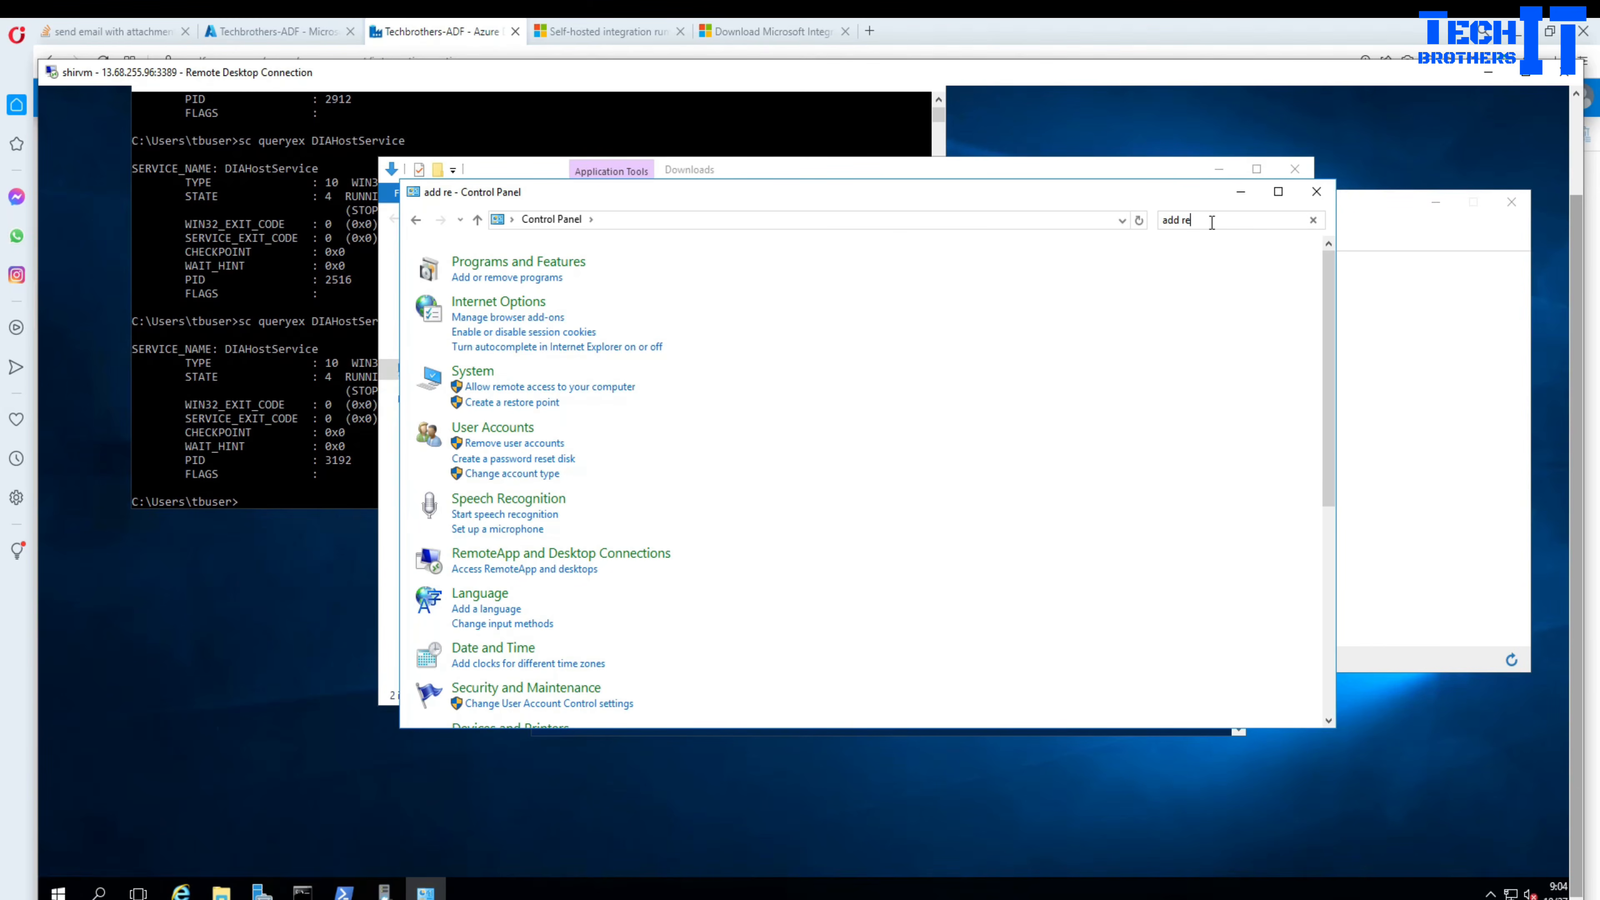
pyautogui.click(538, 279)
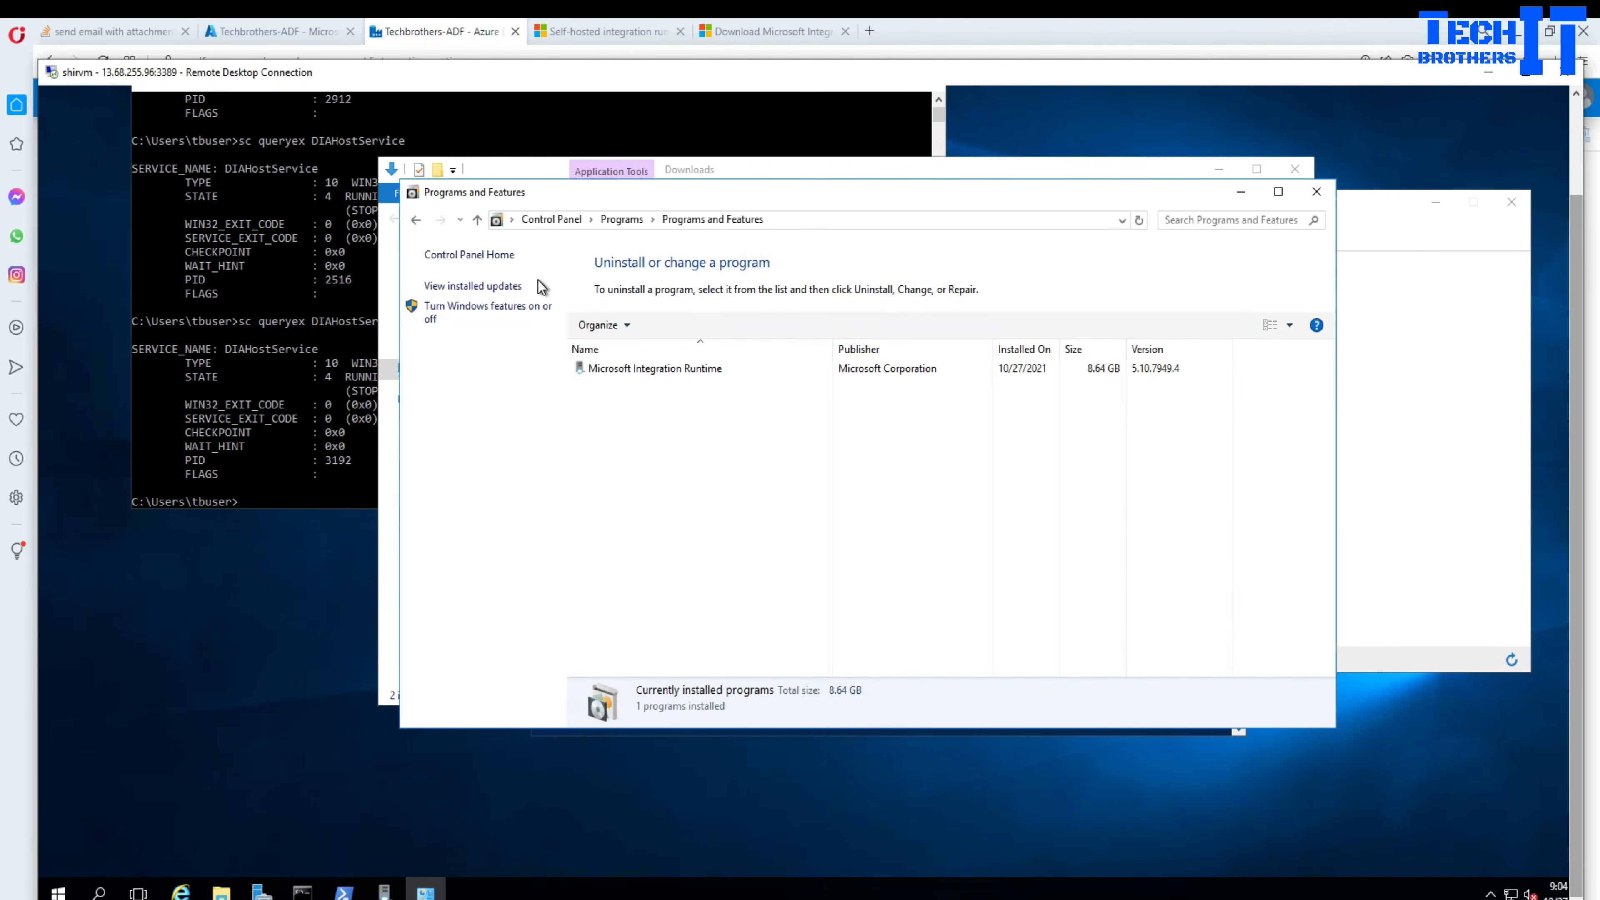
# Start uninstalling Microsoft Integration Runtime from the installed programs and confirm the removal.
pyautogui.click(652, 369)
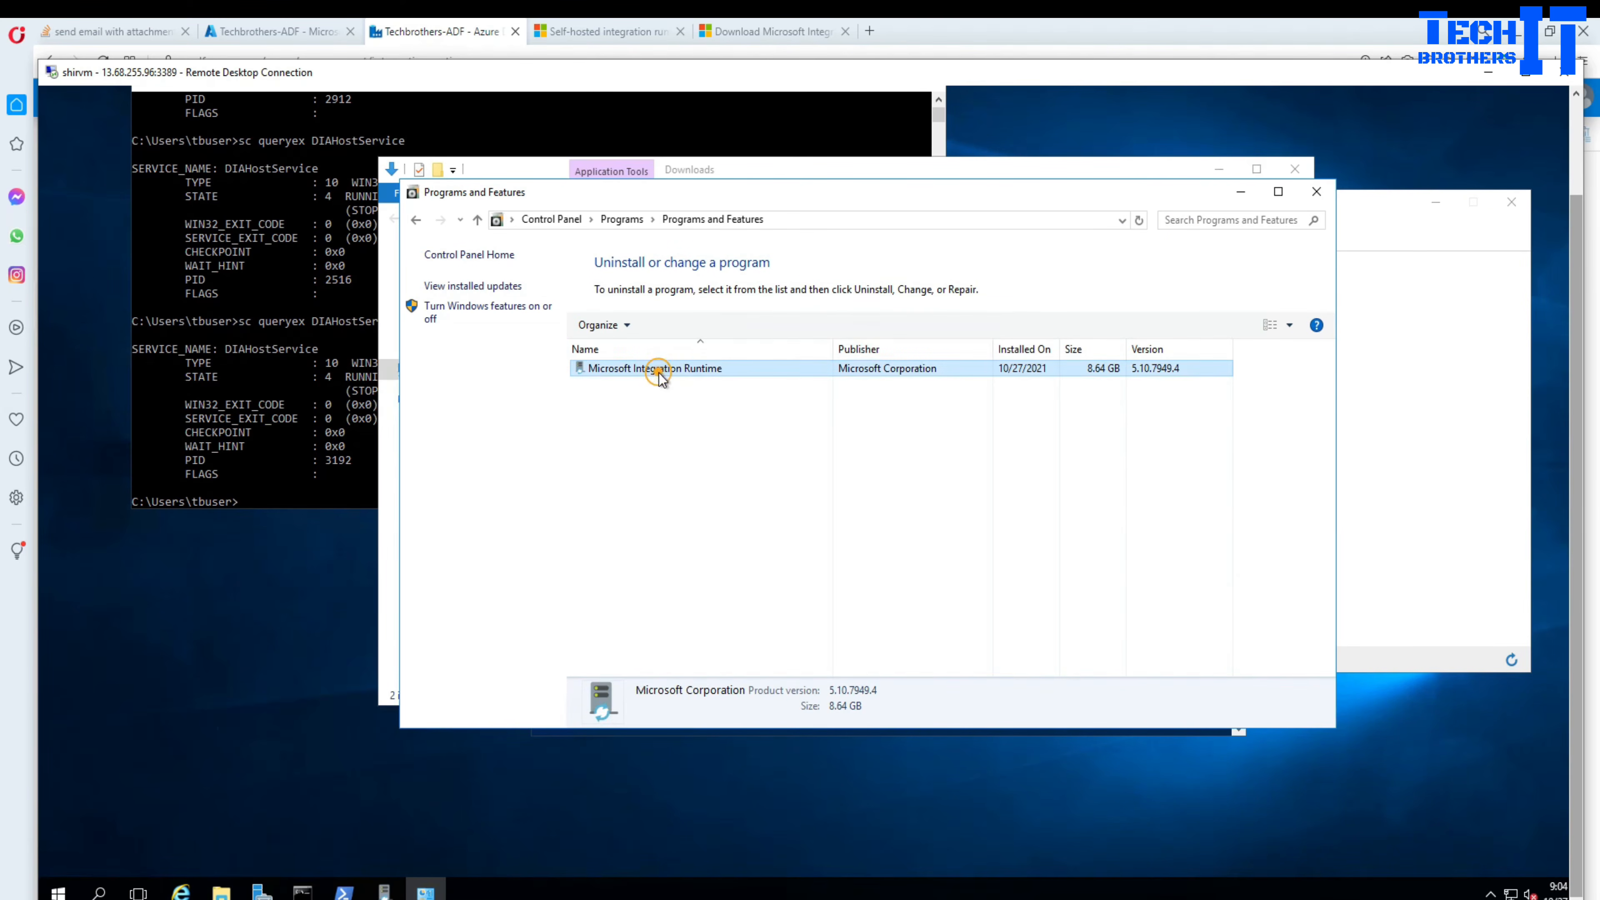
pyautogui.rightClick(710, 370)
pyautogui.click(754, 384)
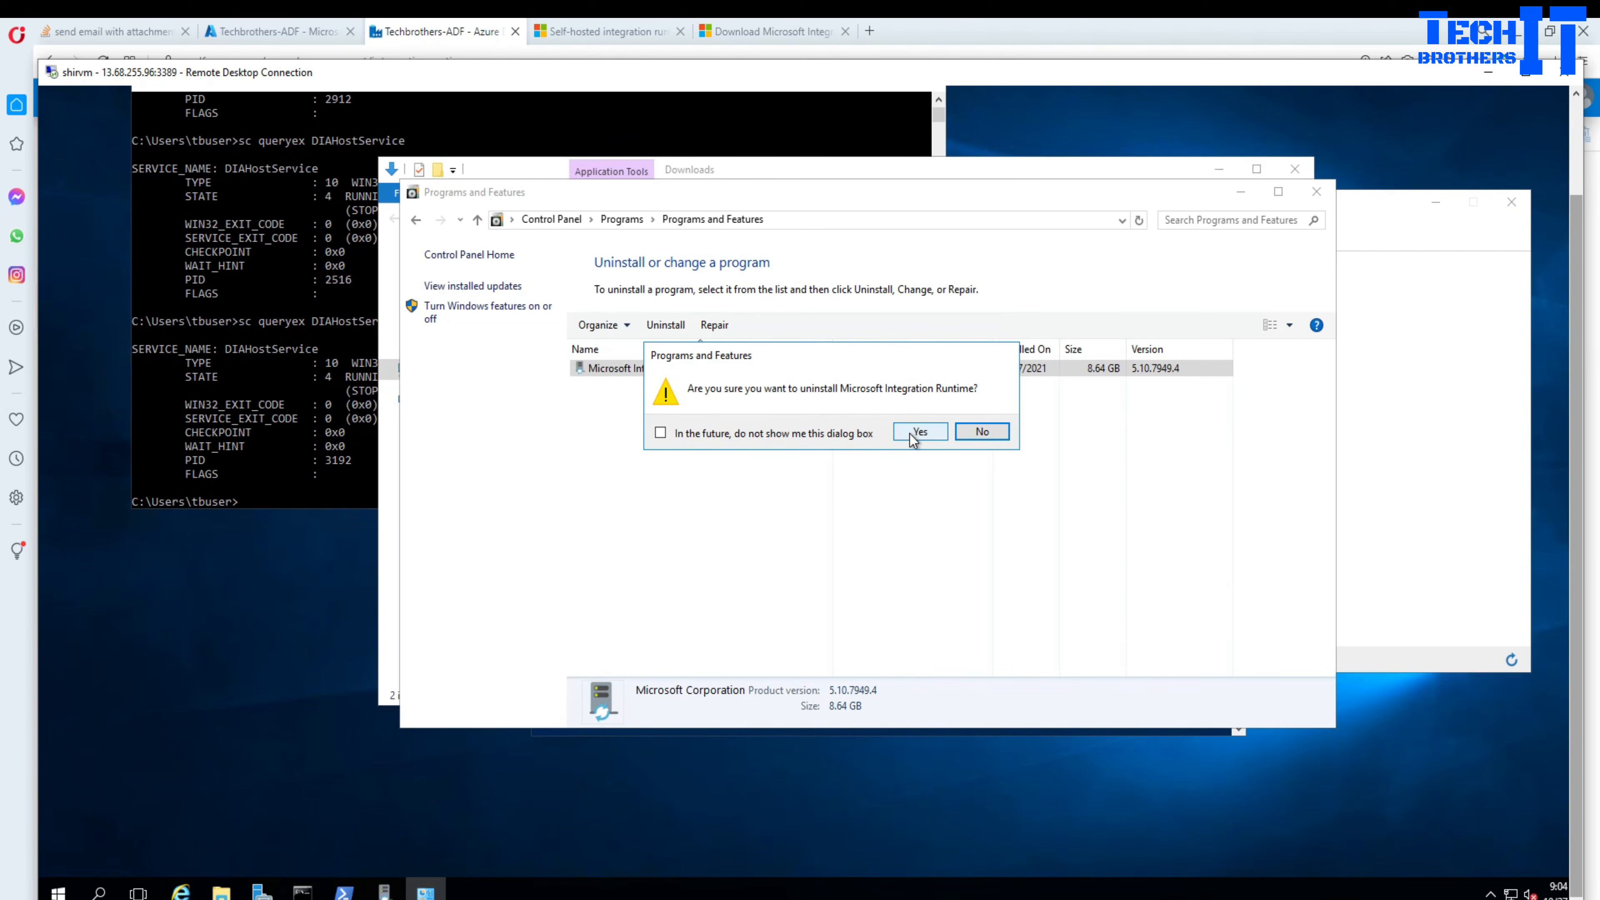
pyautogui.click(830, 434)
pyautogui.click(924, 431)
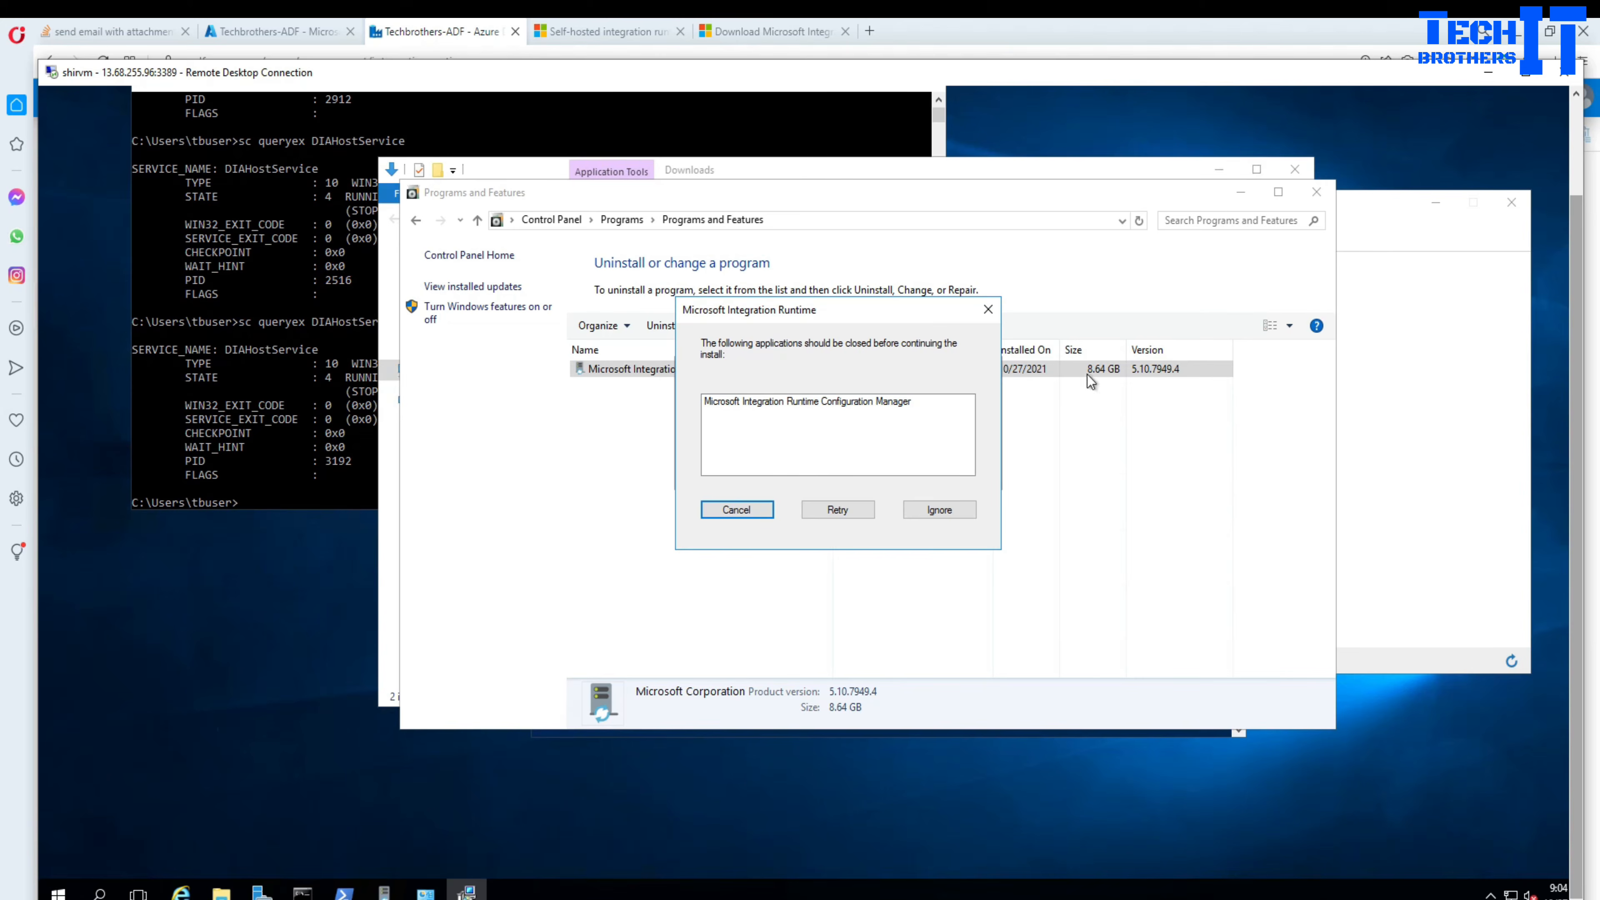
# Close the Integration Runtime Configuration Manager, retry the uninstall and choose to keep all user data.
pyautogui.click(1405, 229)
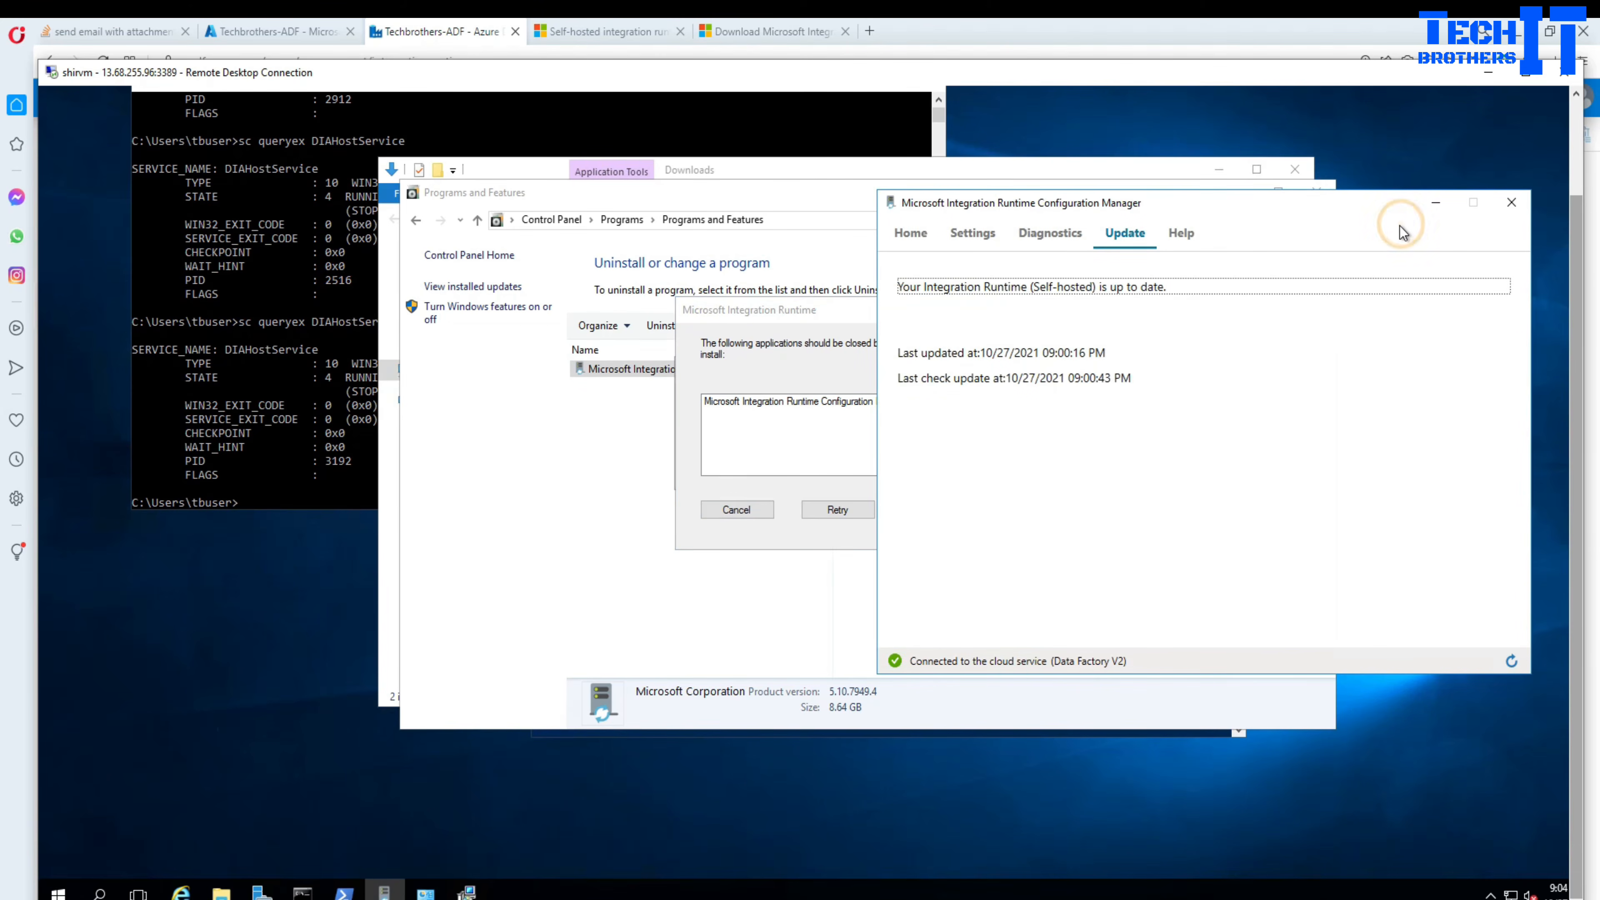
pyautogui.click(1510, 205)
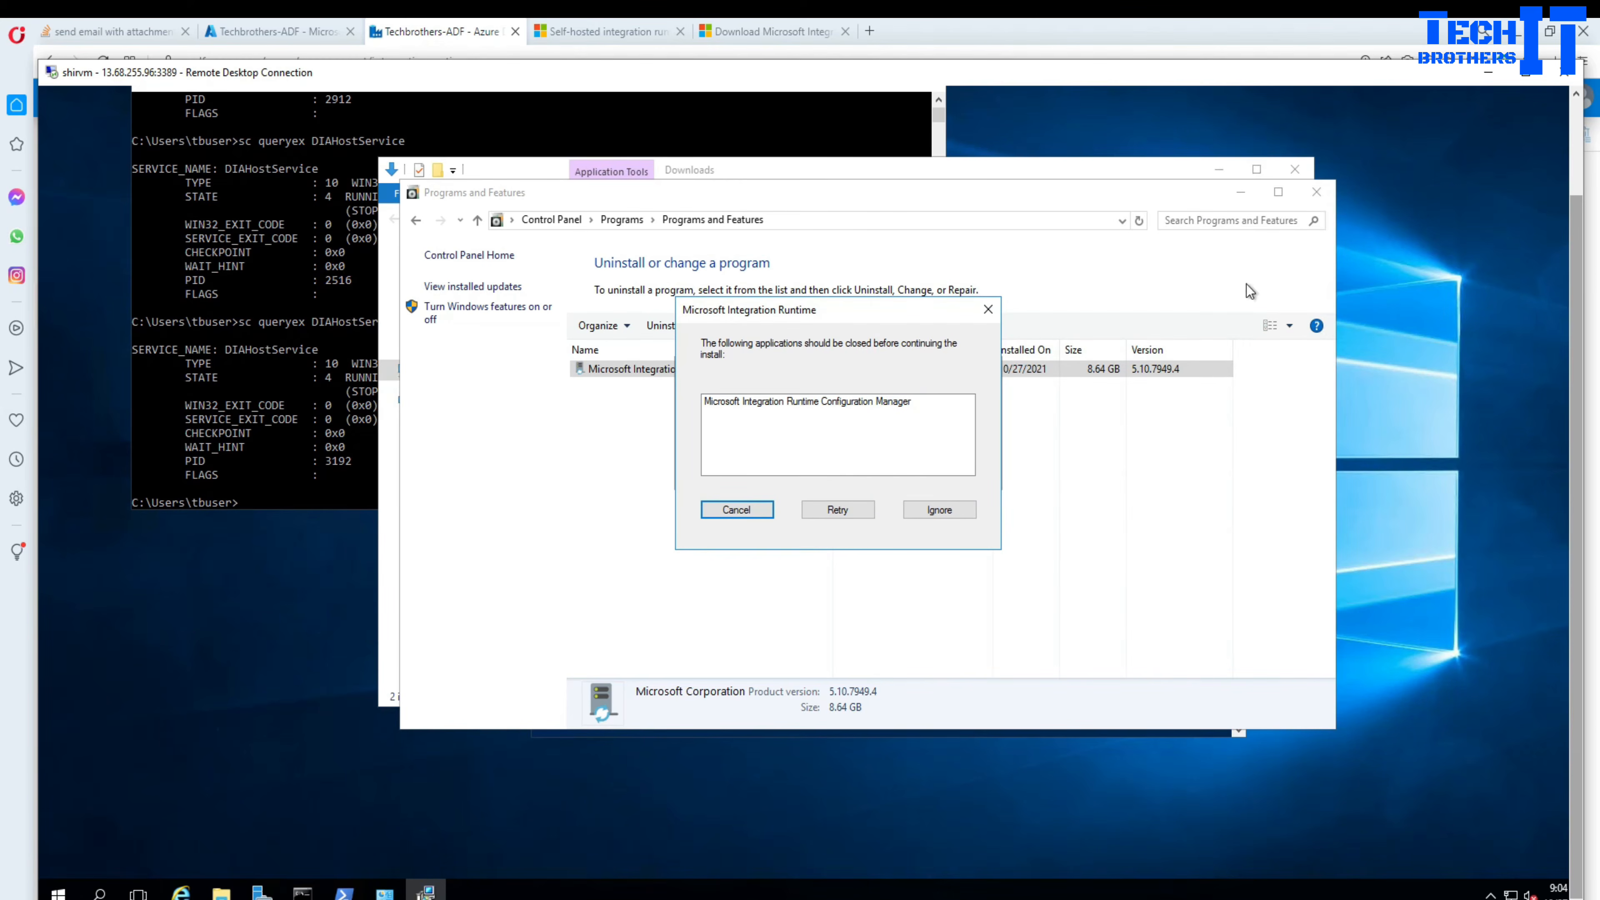
pyautogui.click(836, 512)
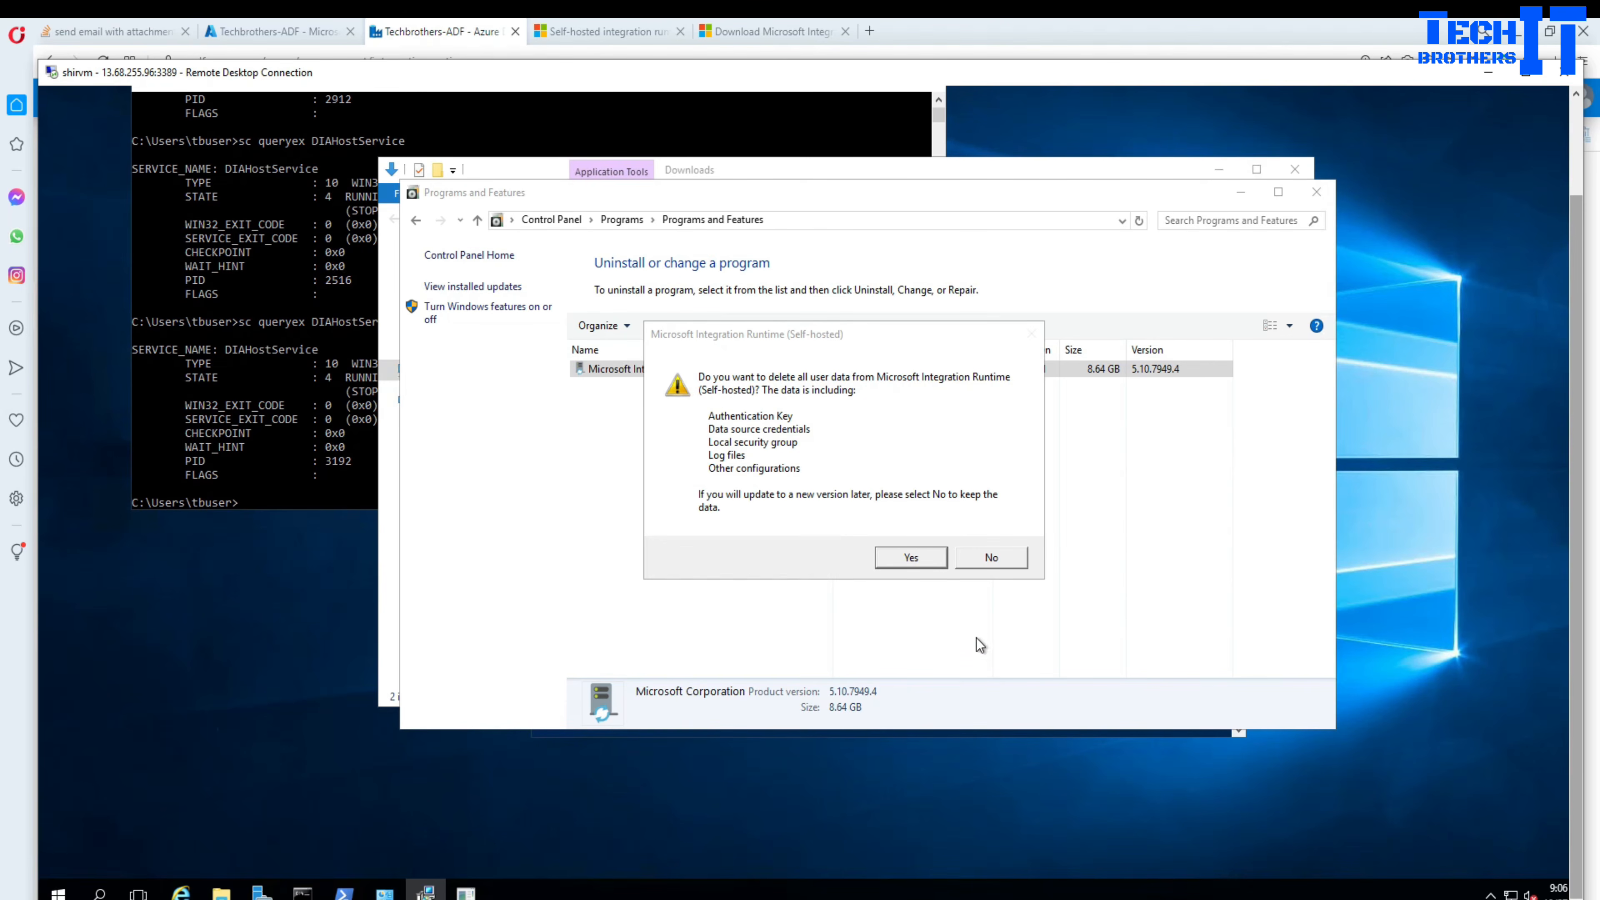
pyautogui.click(992, 558)
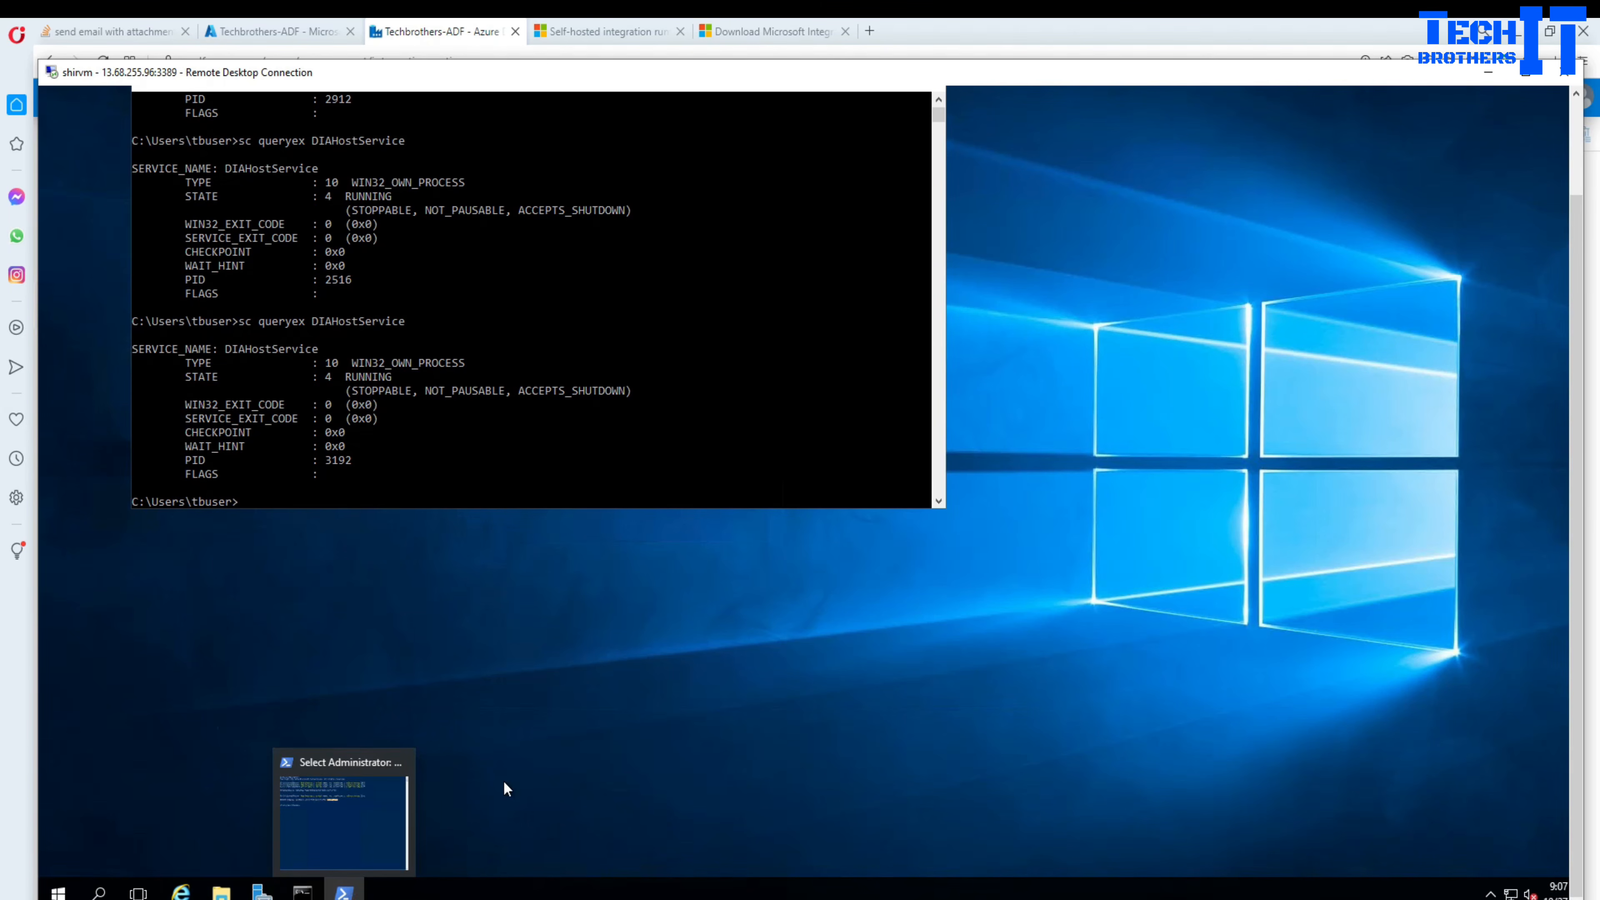
# Launch the older installer IntegrationRuntime_5.8.7875.2 from the VM's Downloads folder.
pyautogui.click(522, 790)
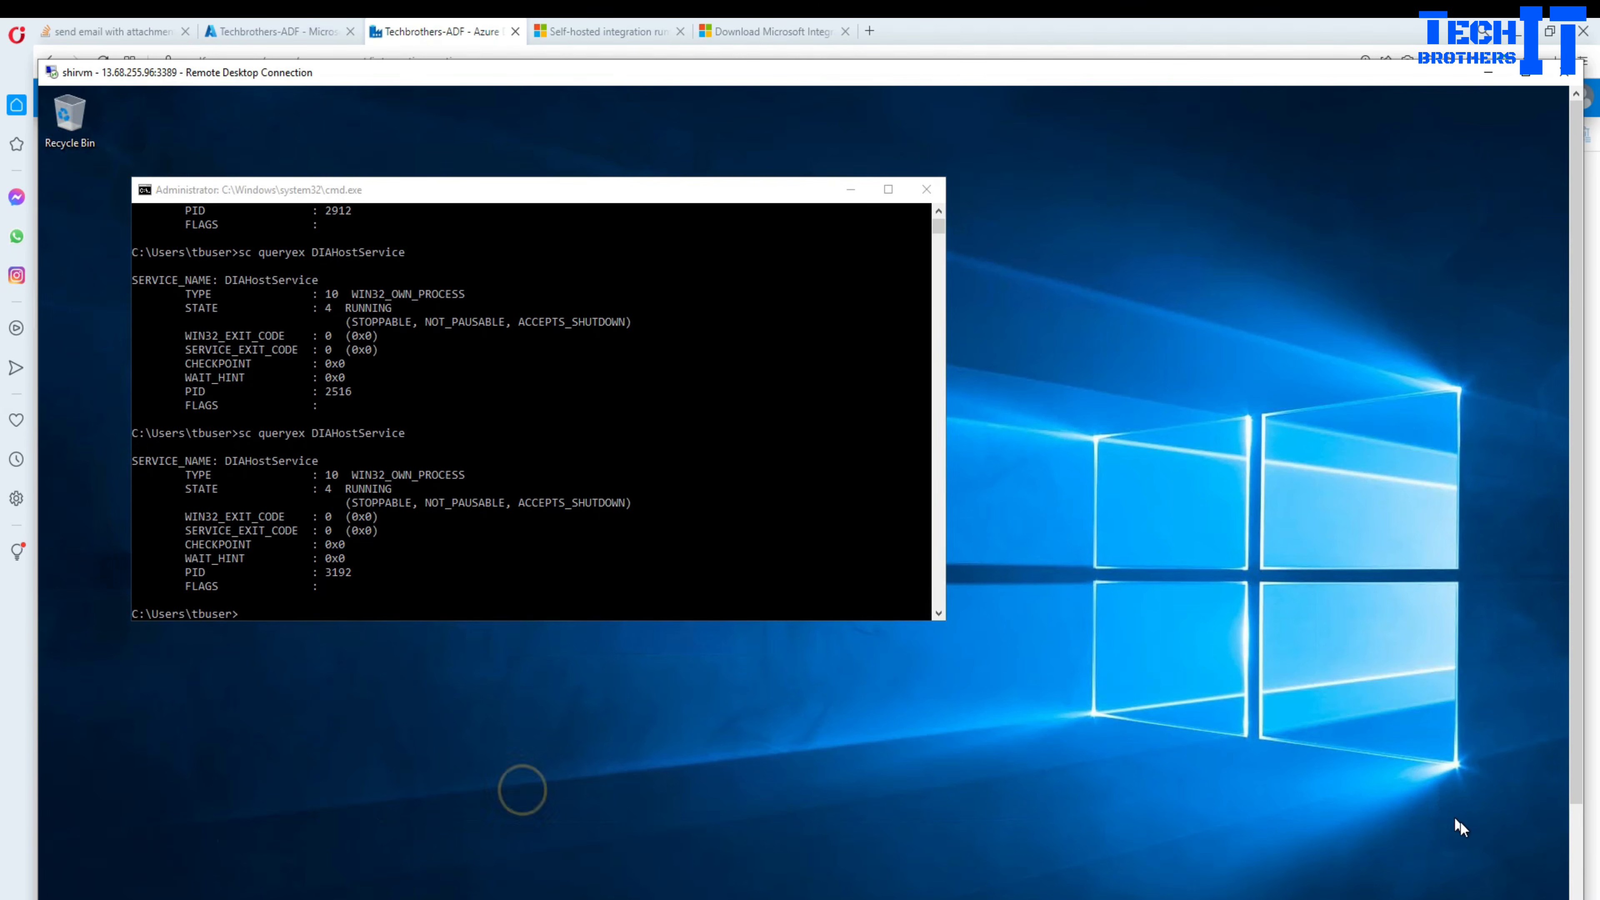
pyautogui.click(1576, 886)
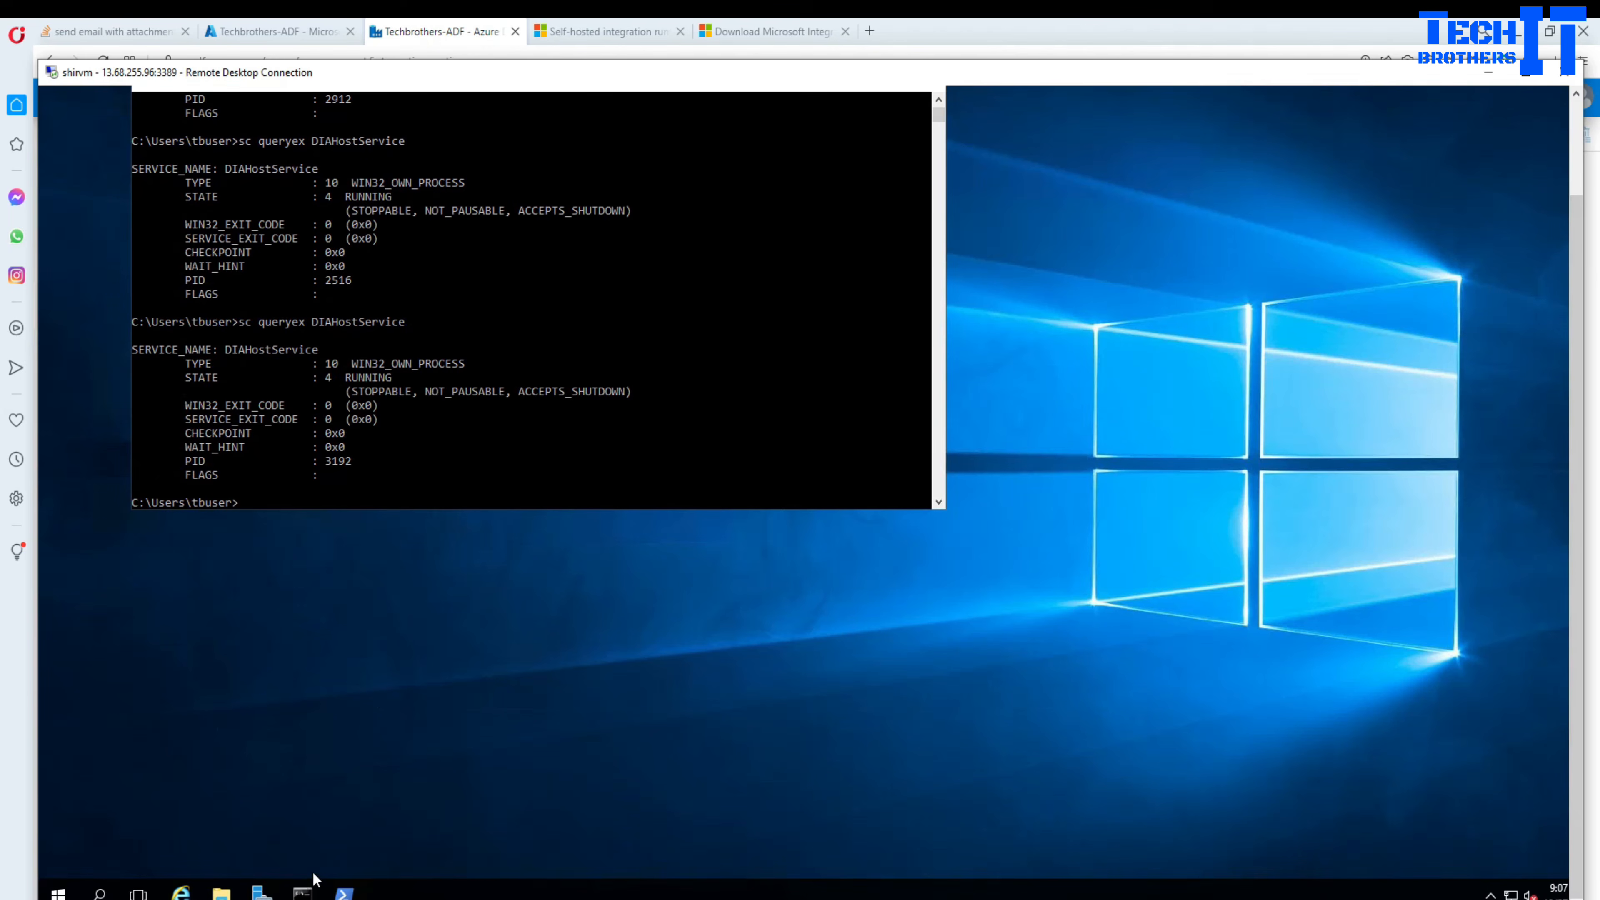
pyautogui.click(219, 892)
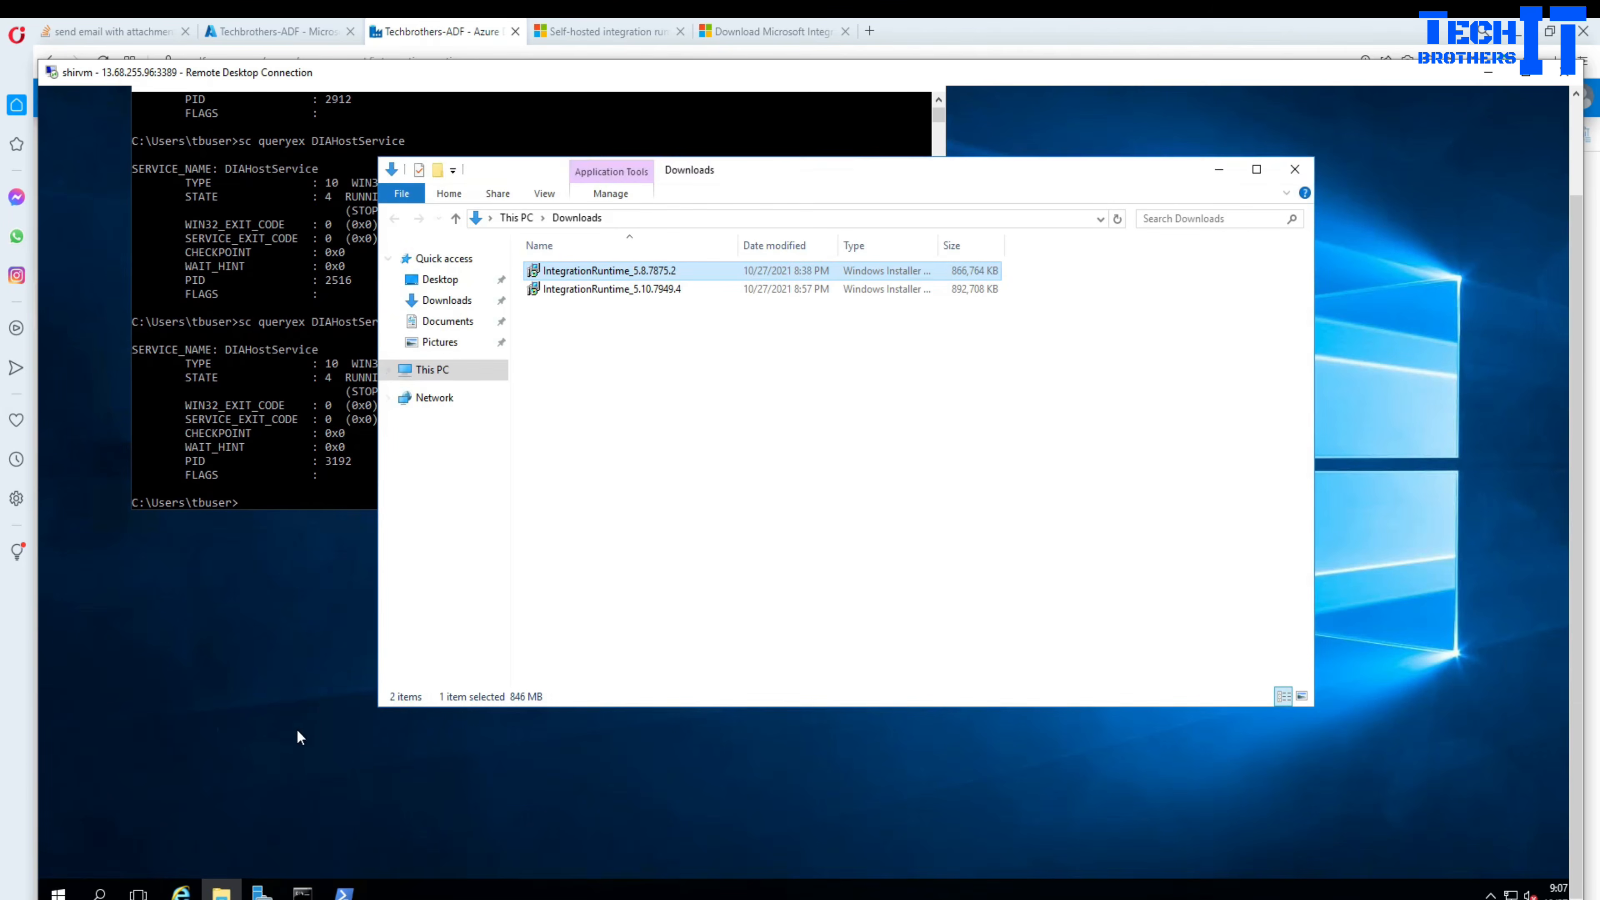
pyautogui.click(651, 322)
pyautogui.doubleClick(639, 271)
pyautogui.click(871, 432)
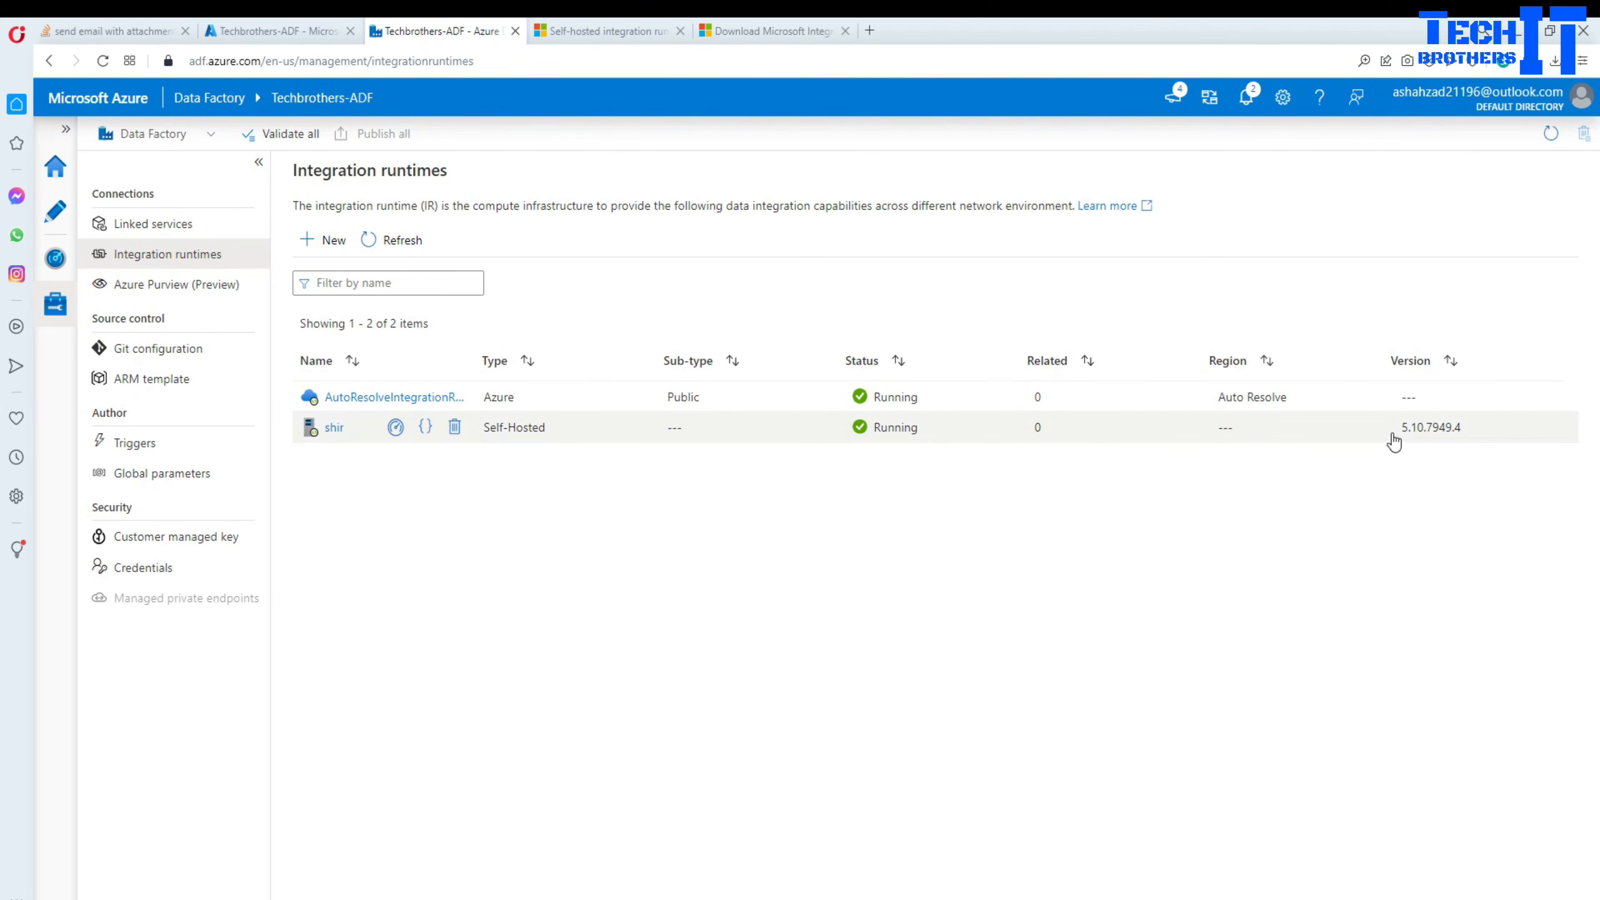
# Refresh the Azure Data Factory integration runtimes list and check the status and version of shir.
pyautogui.moveTo(1394, 426); pyautogui.dragTo(1468, 430)
pyautogui.click(1346, 516)
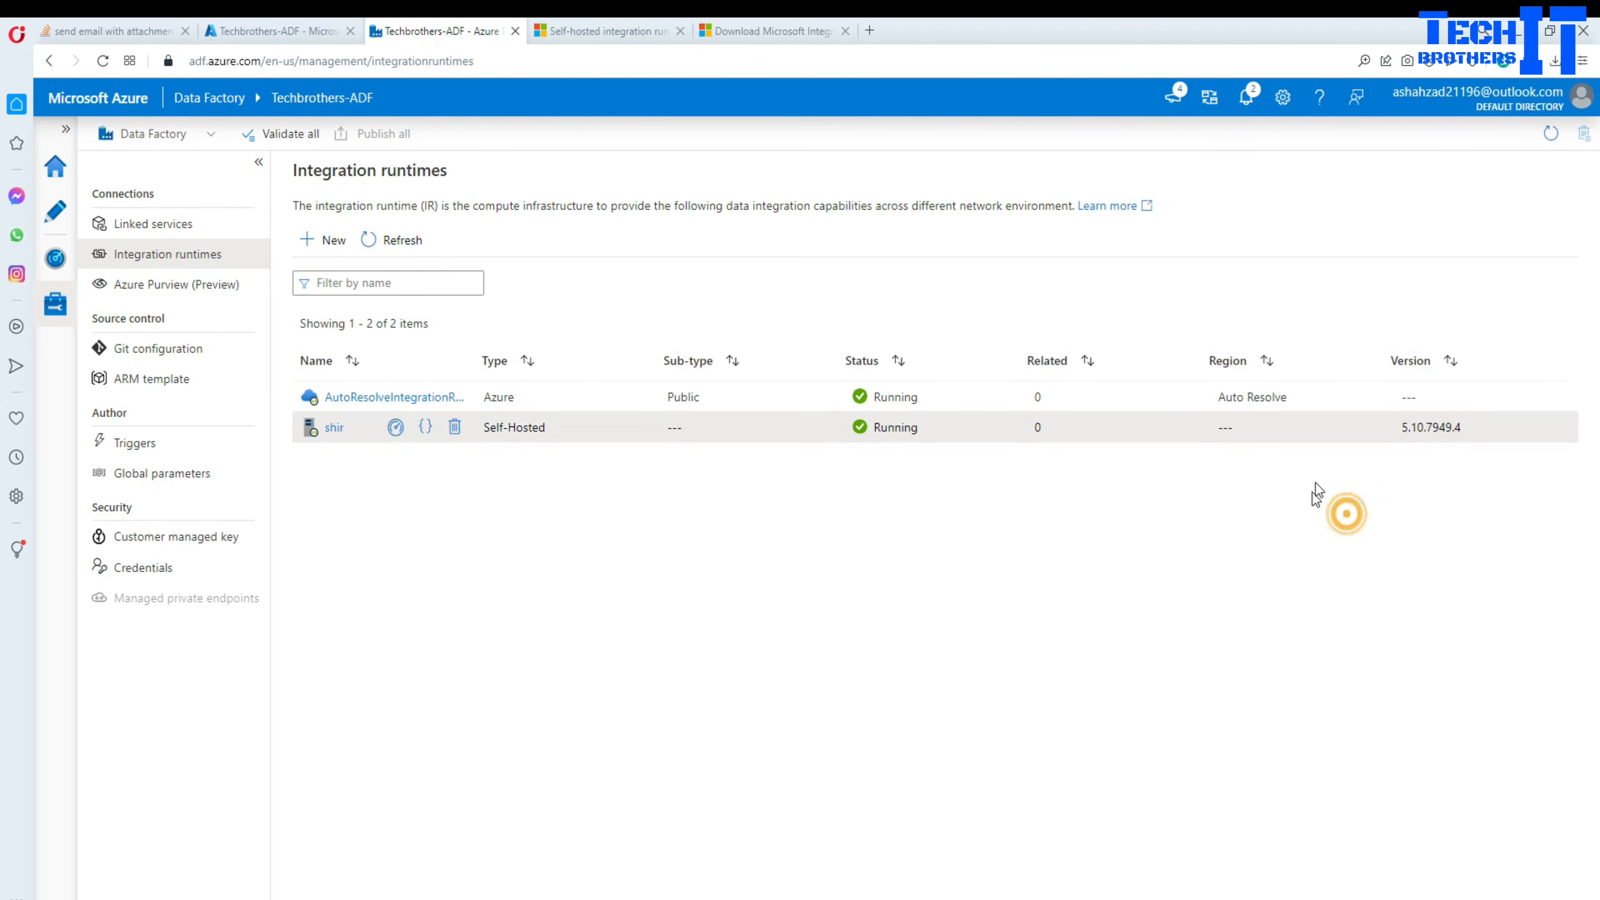
pyautogui.click(410, 240)
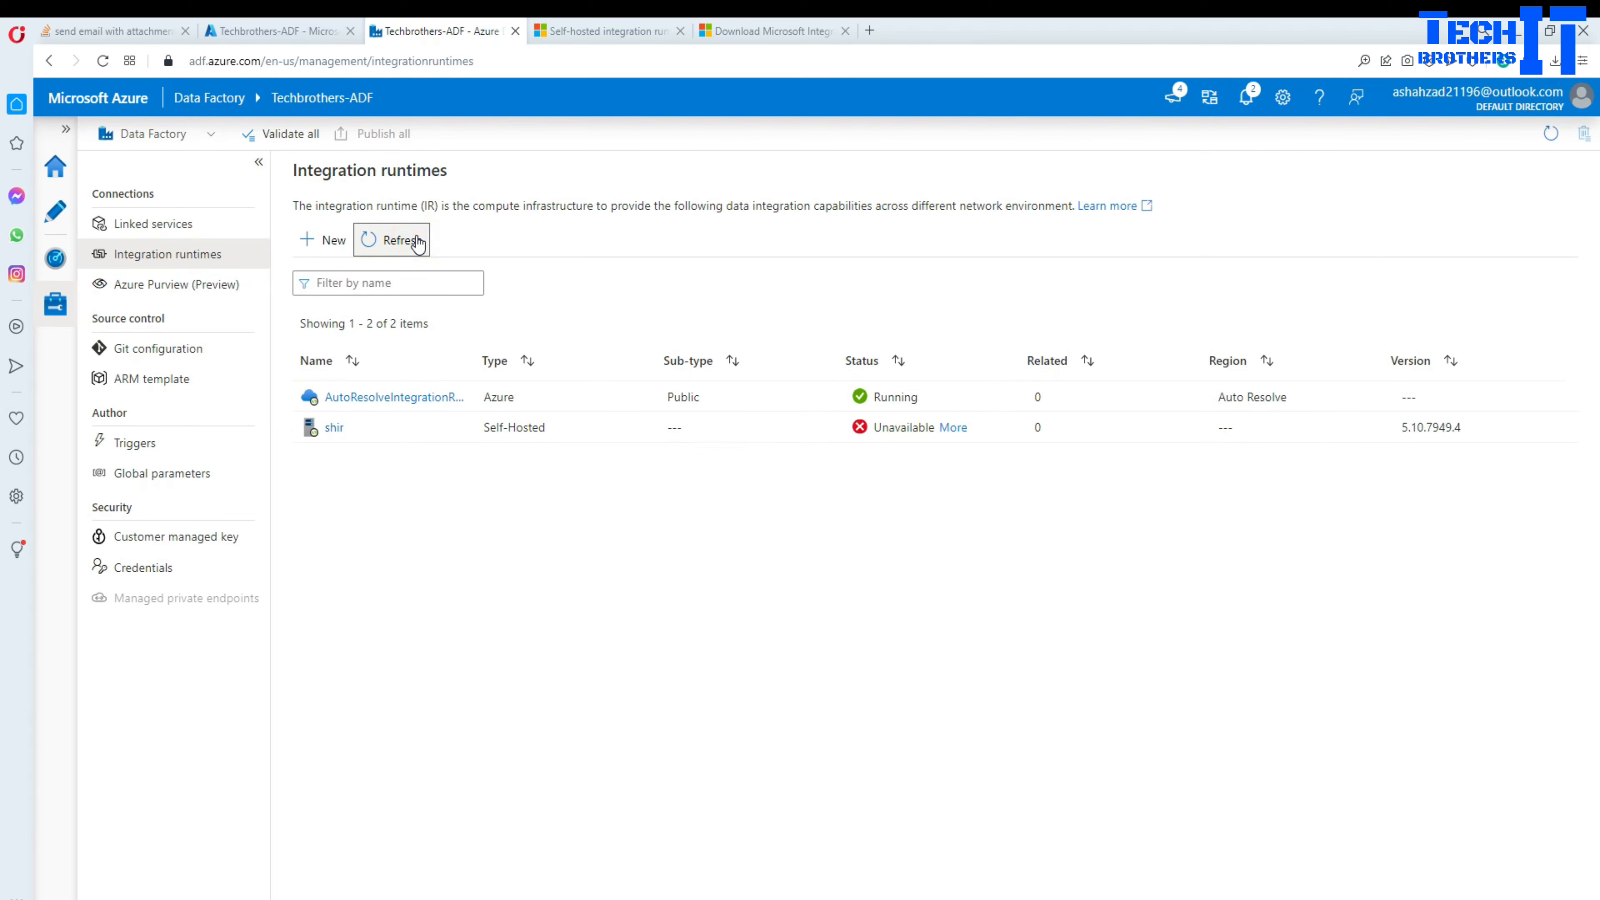
pyautogui.click(413, 242)
pyautogui.click(413, 242)
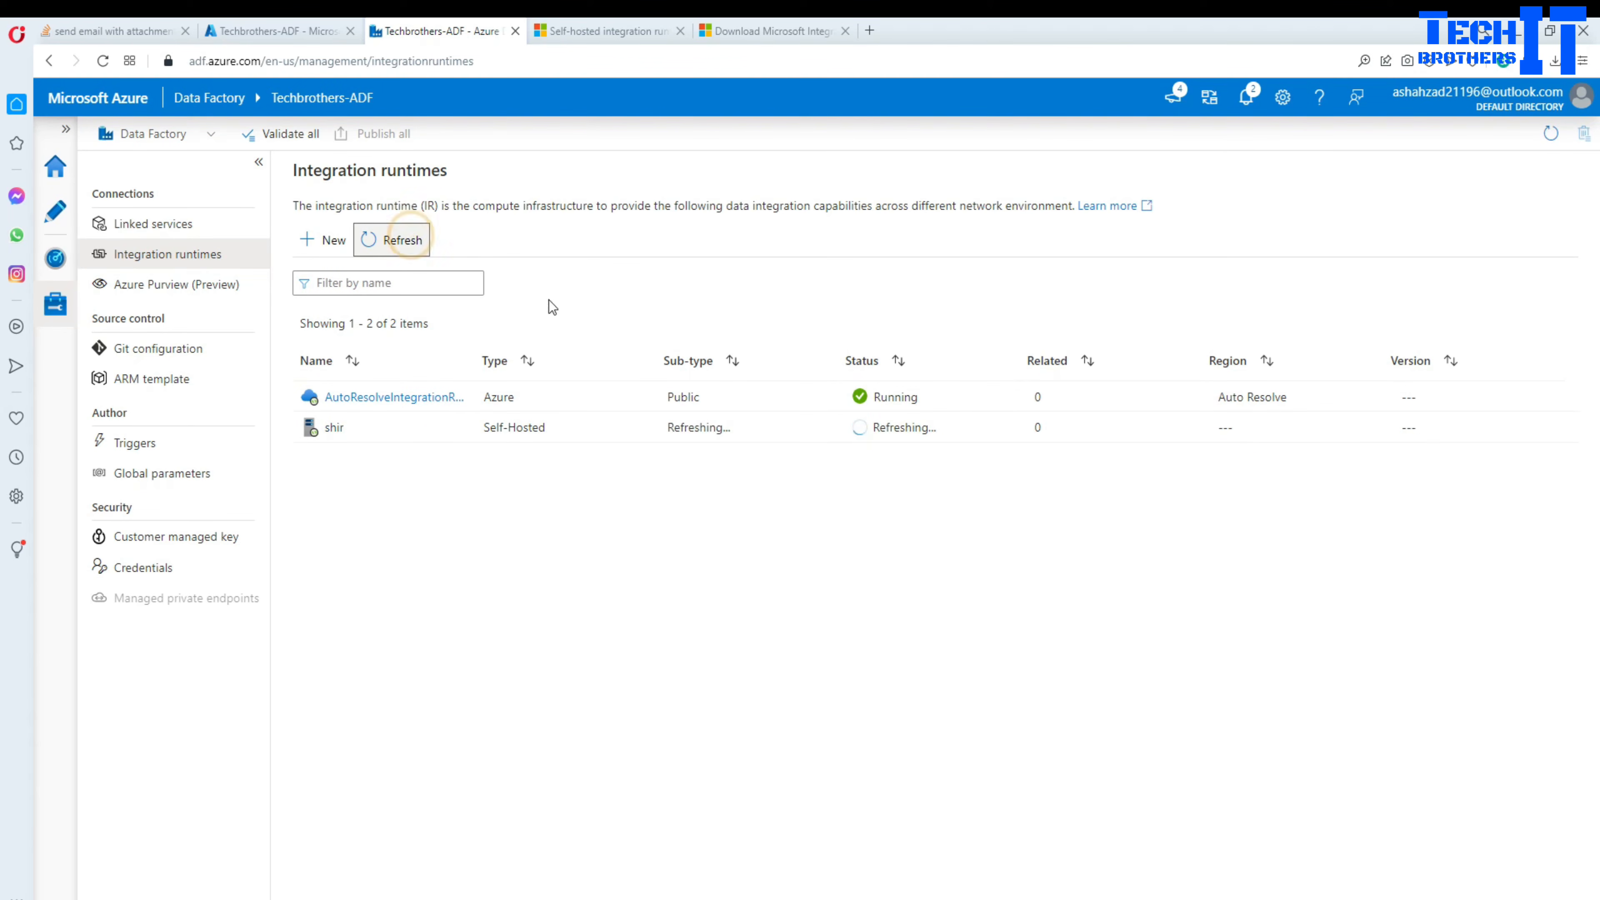
pyautogui.moveTo(1400, 435); pyautogui.dragTo(1472, 435)
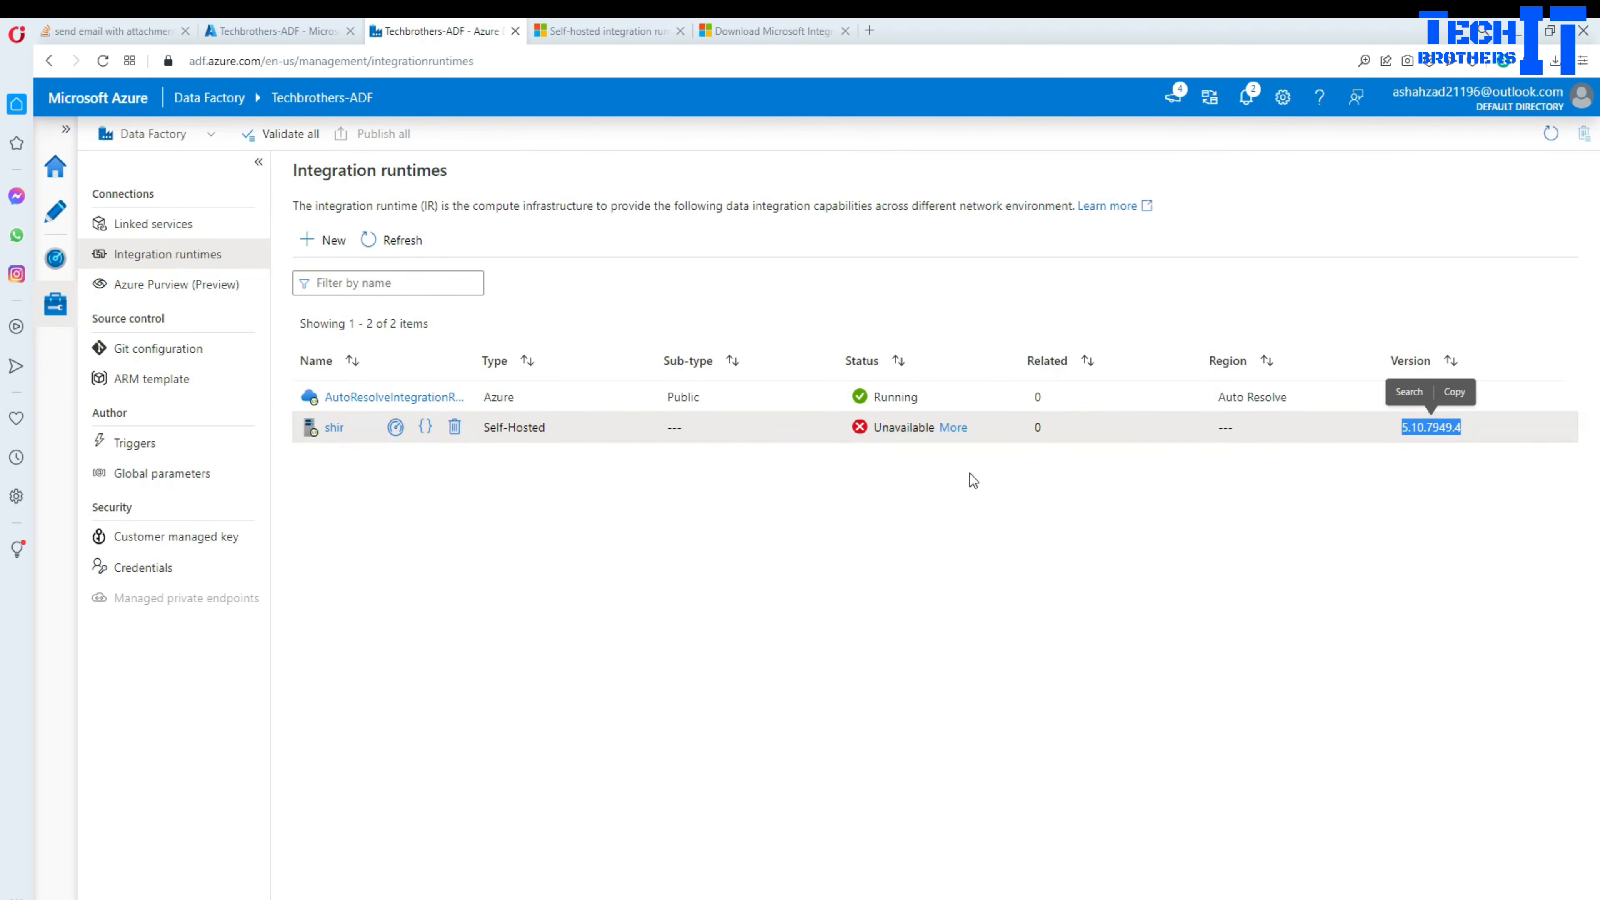
pyautogui.click(406, 243)
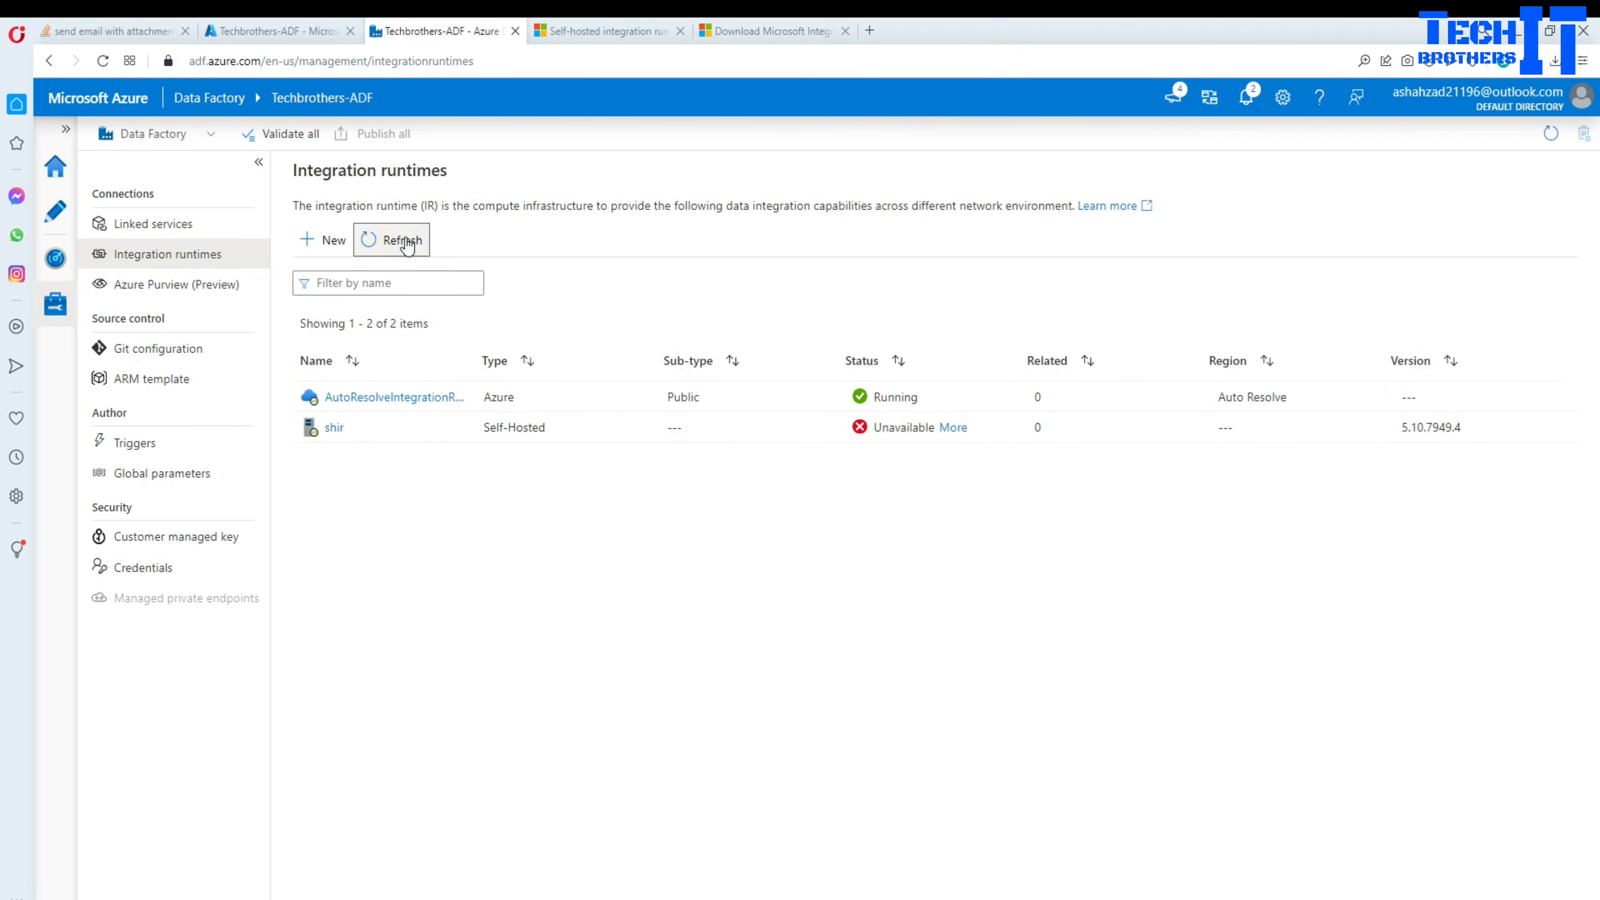
pyautogui.click(407, 243)
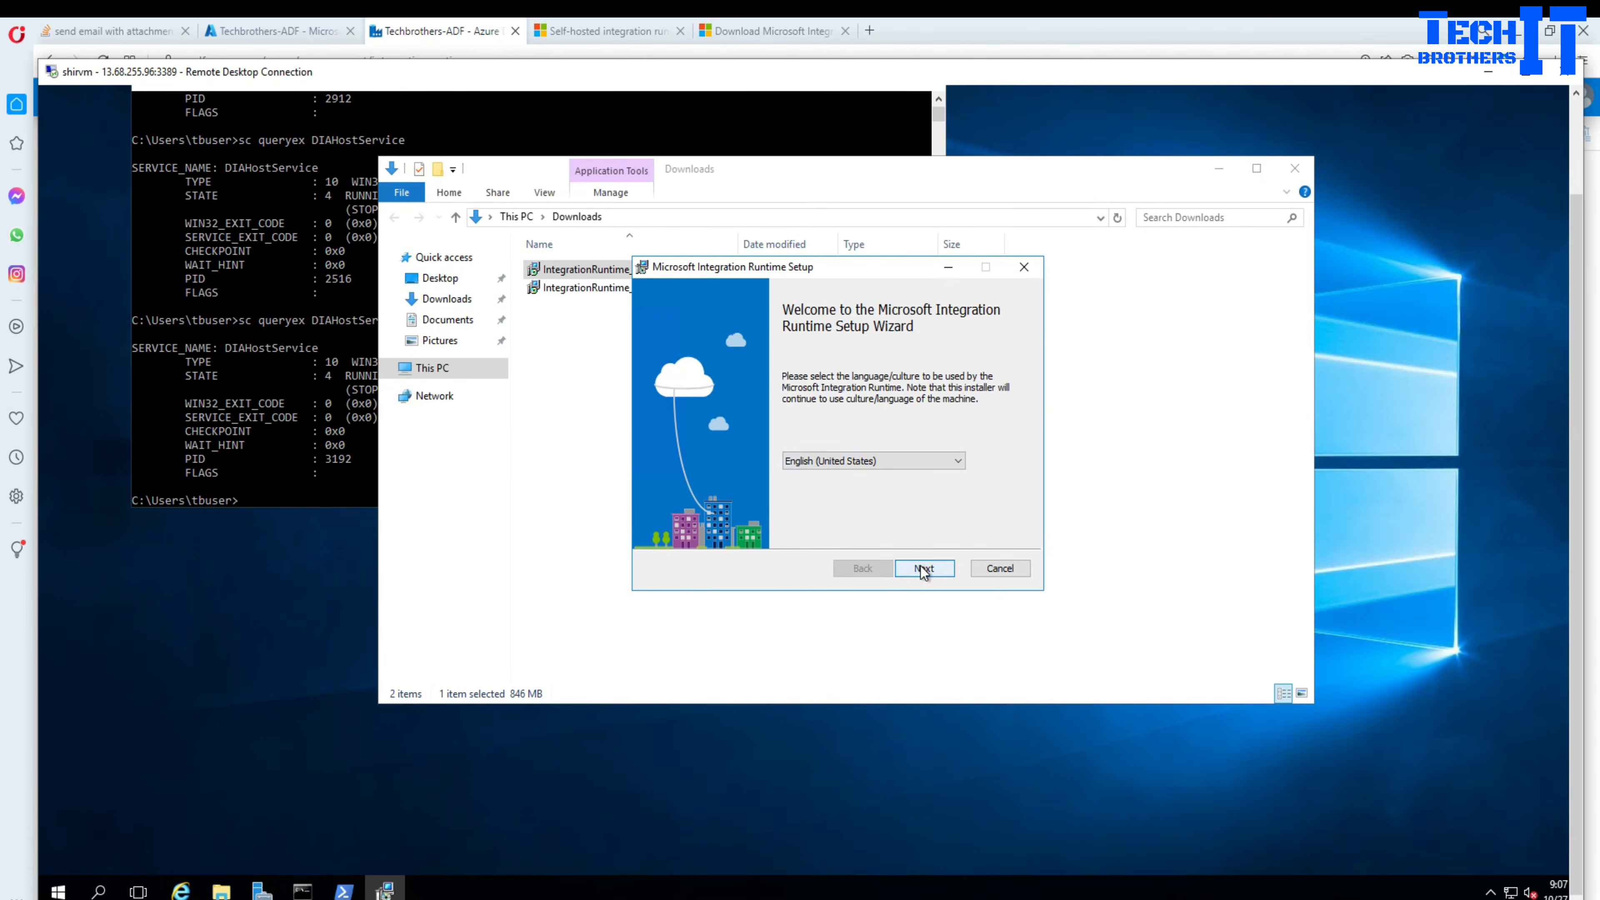
# Install Microsoft Integration Runtime 5.8.7875.2 on the VM, accepting the license terms and the default destination folder.
pyautogui.click(923, 569)
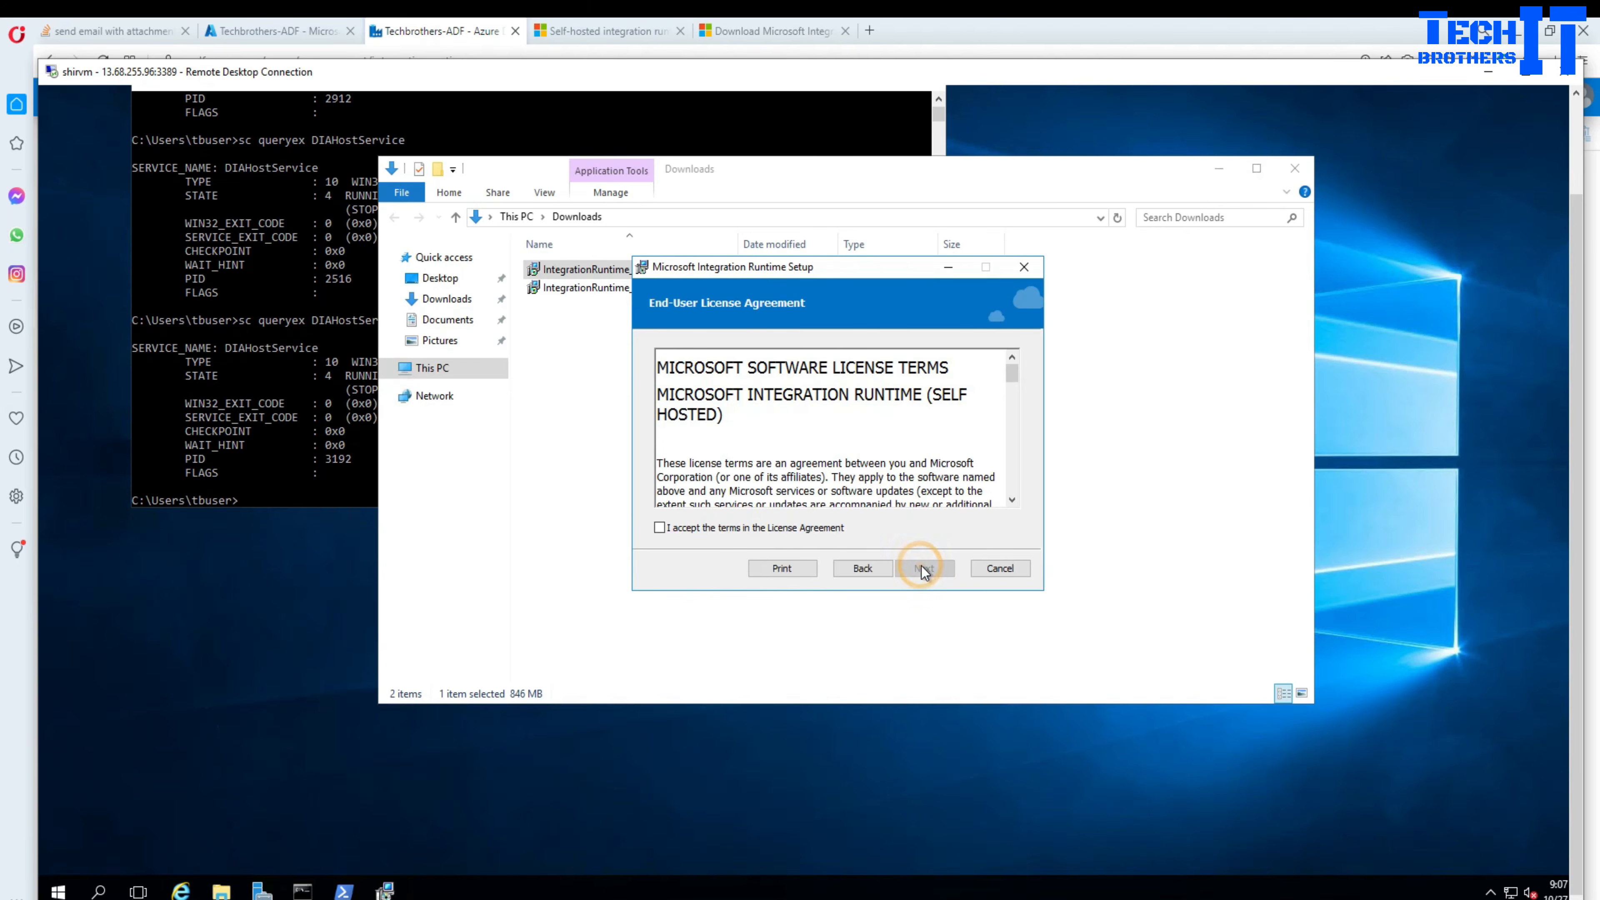
pyautogui.click(744, 528)
pyautogui.click(909, 568)
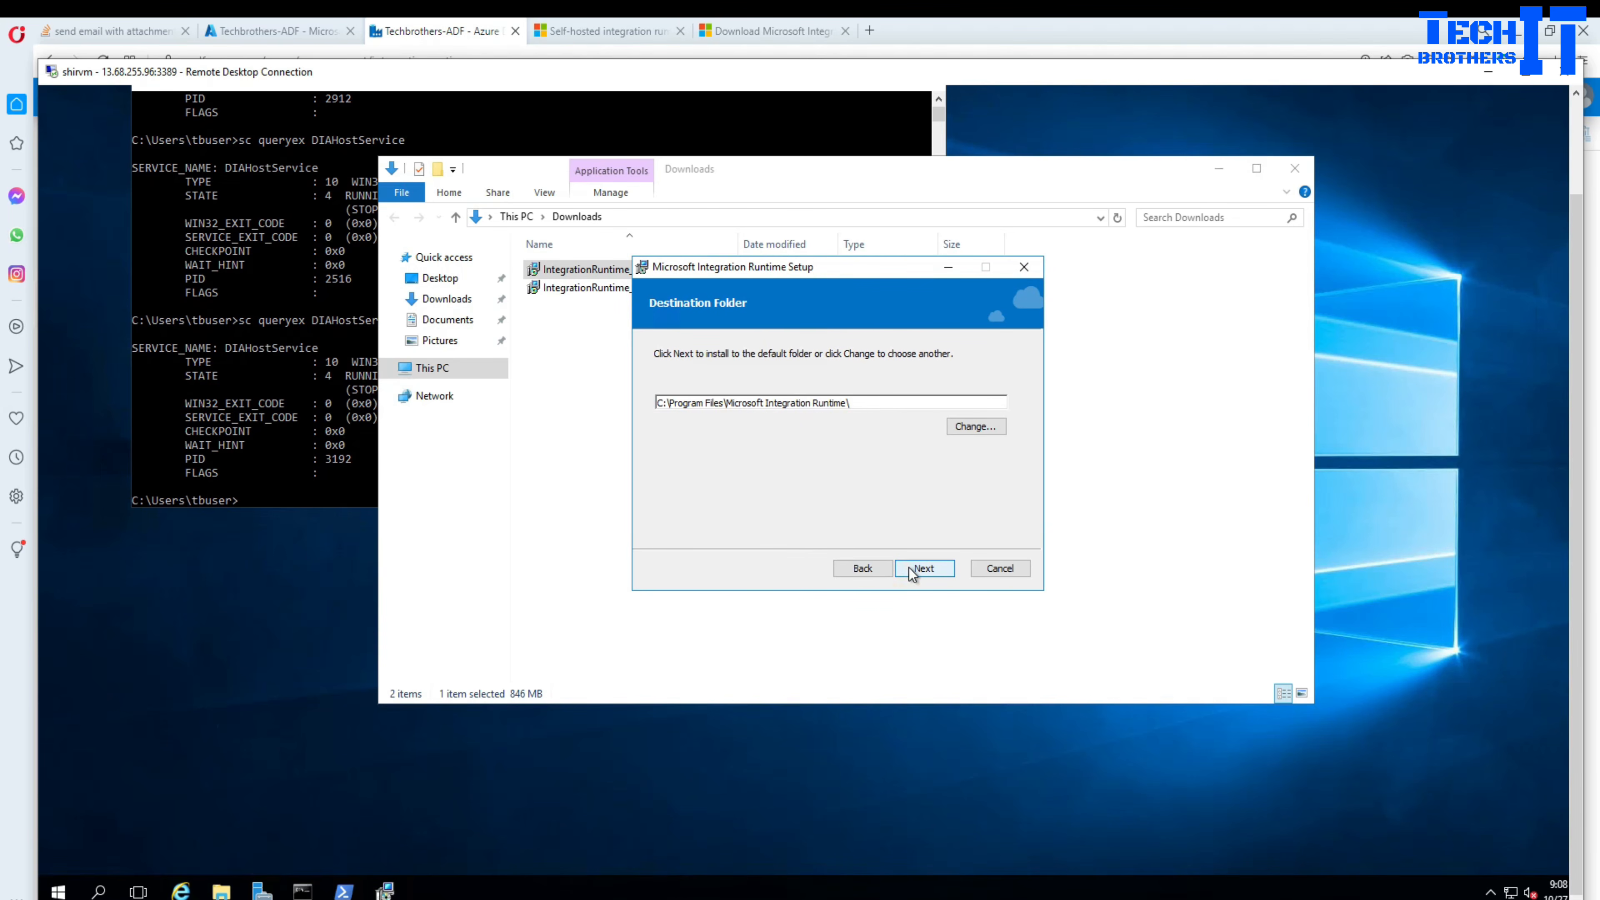
pyautogui.click(917, 568)
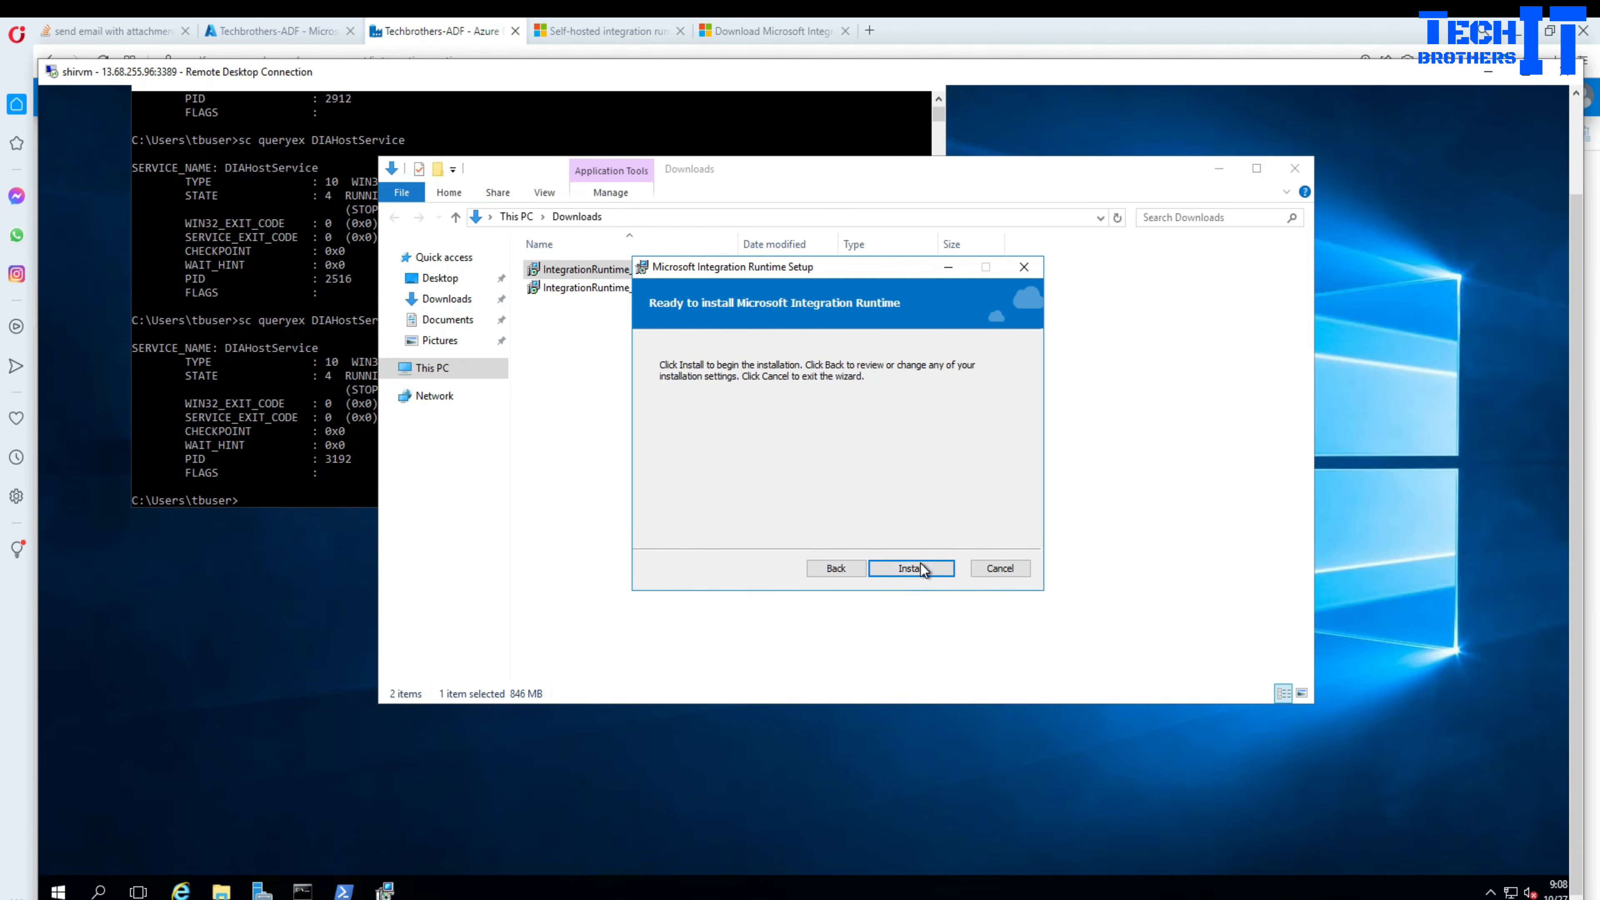
pyautogui.click(918, 566)
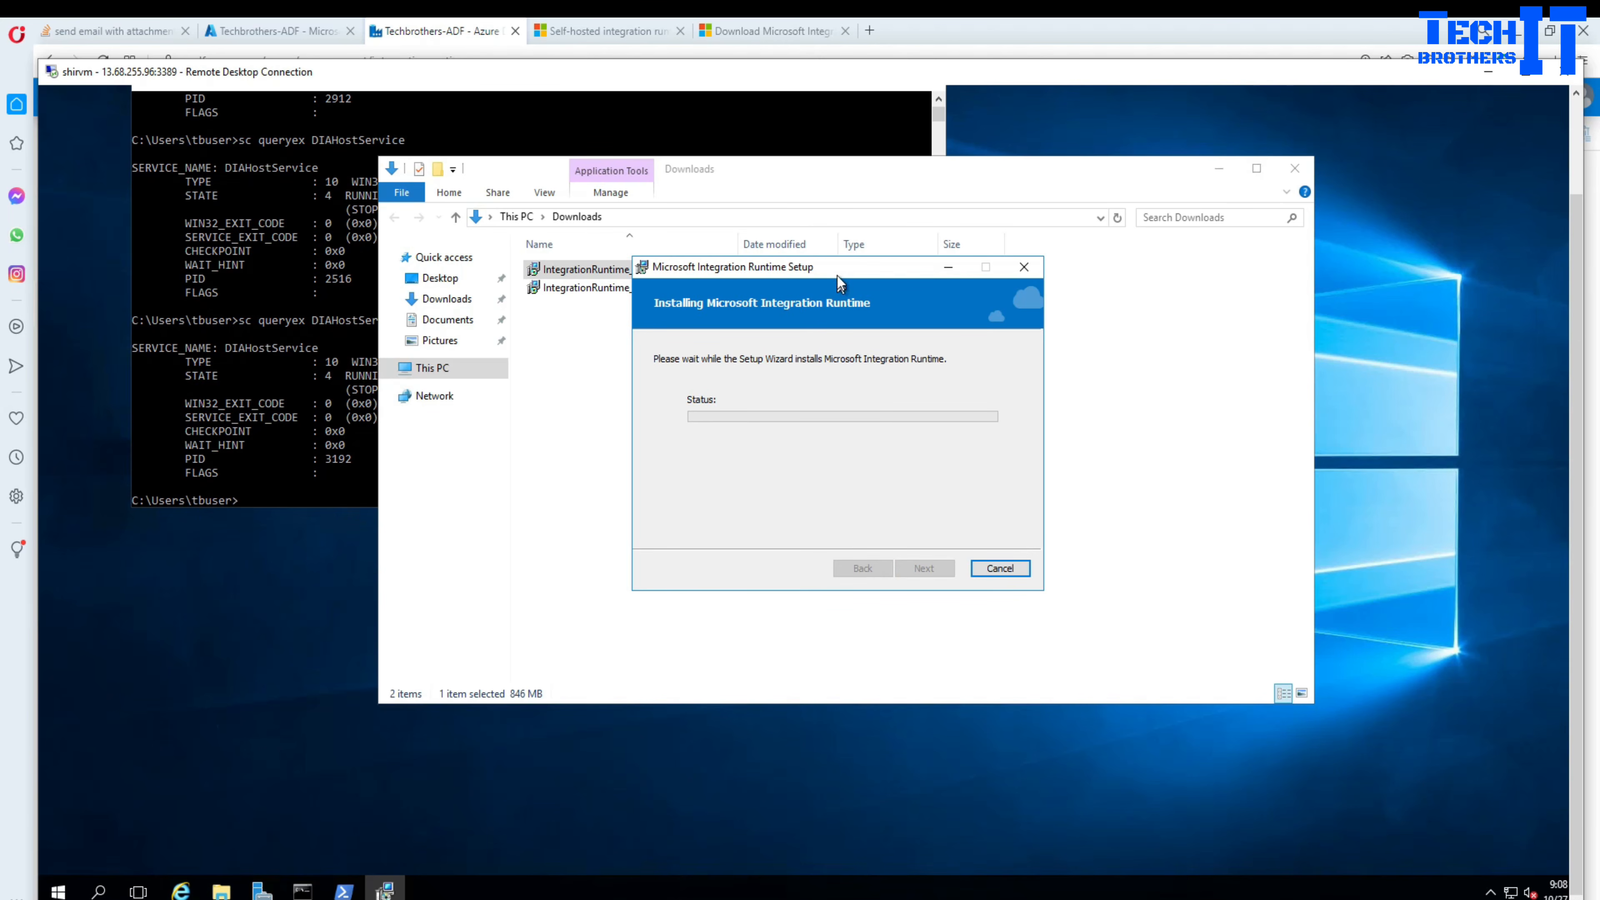
pyautogui.moveTo(837, 266); pyautogui.dragTo(887, 415)
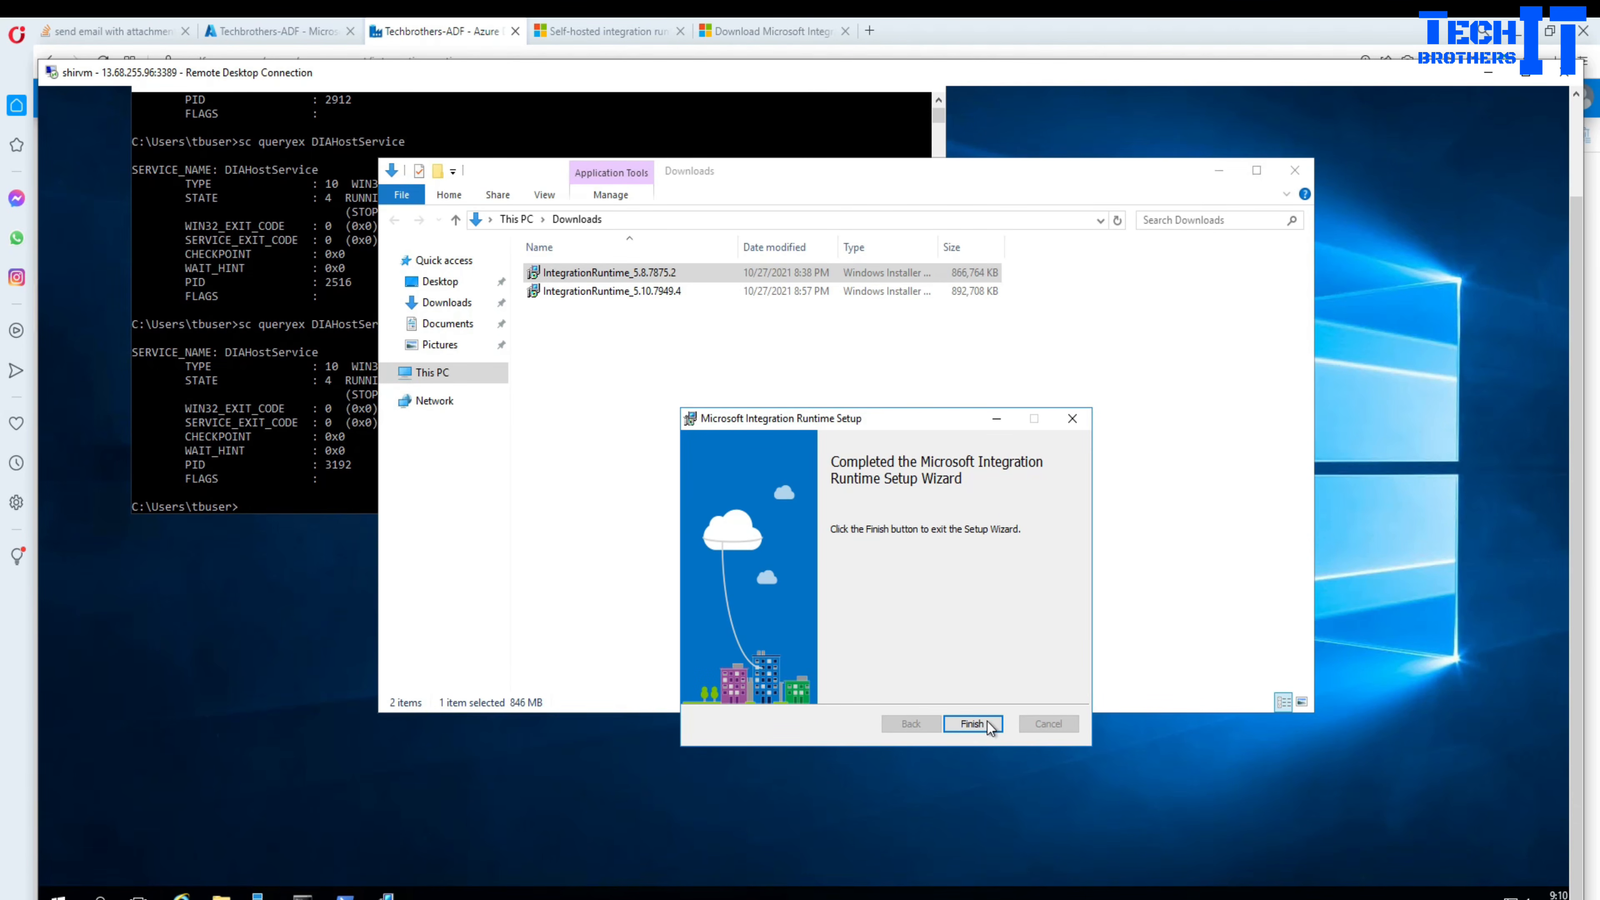
pyautogui.click(974, 723)
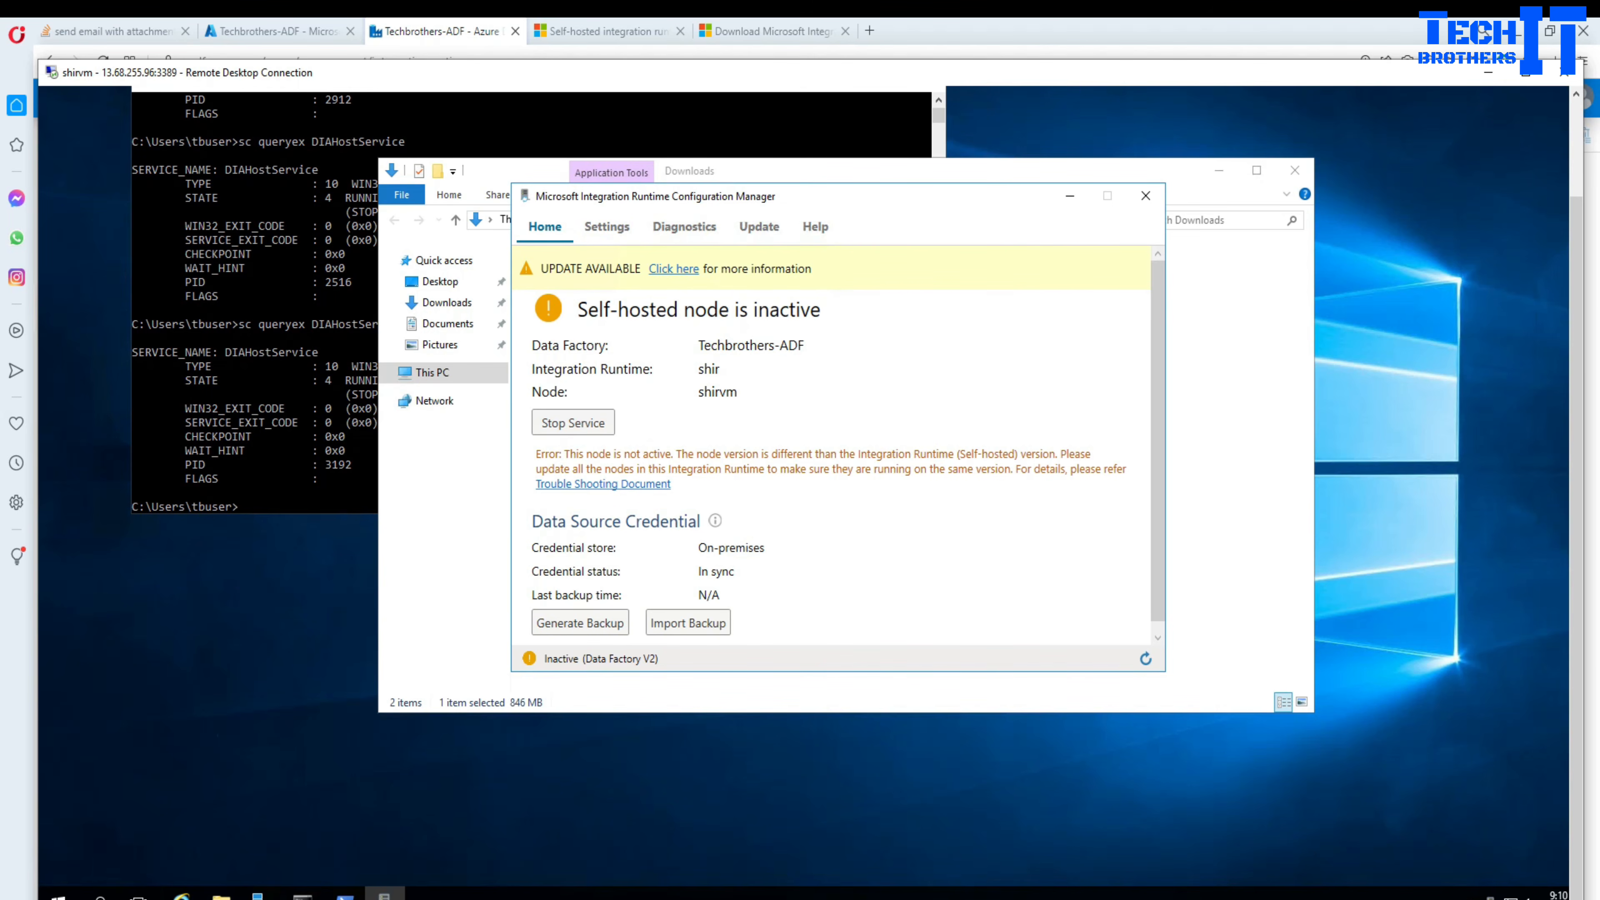
# Refresh the integration runtimes in Azure Data Factory and check the version of shir after the reinstall.
pyautogui.hotkey('alt', 'Tab')
pyautogui.click(963, 625)
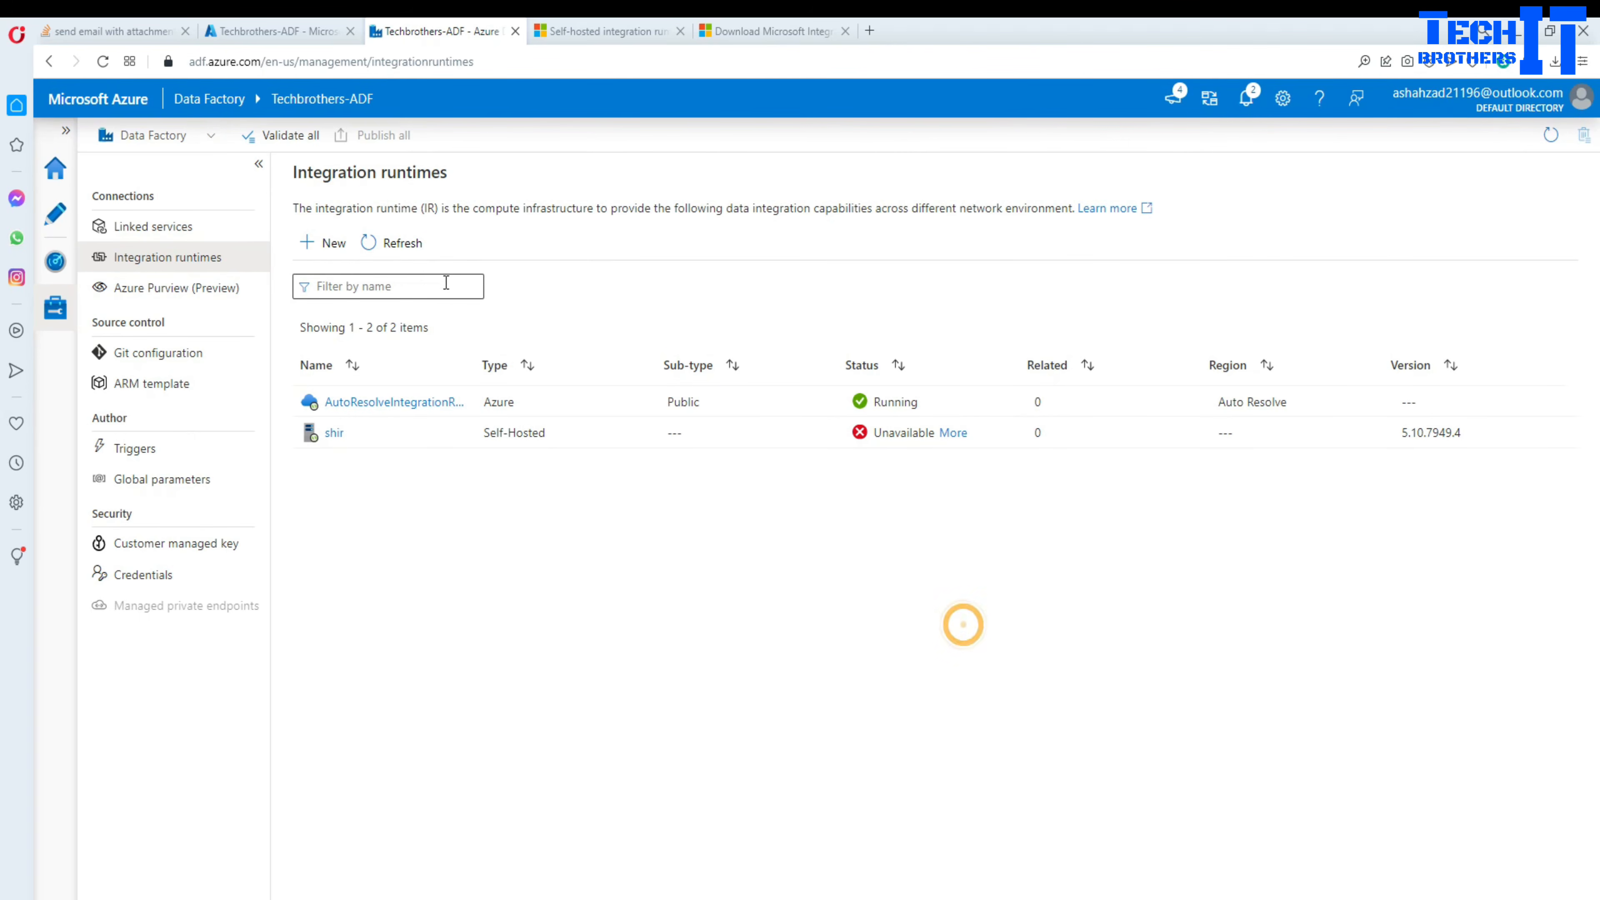
pyautogui.click(405, 253)
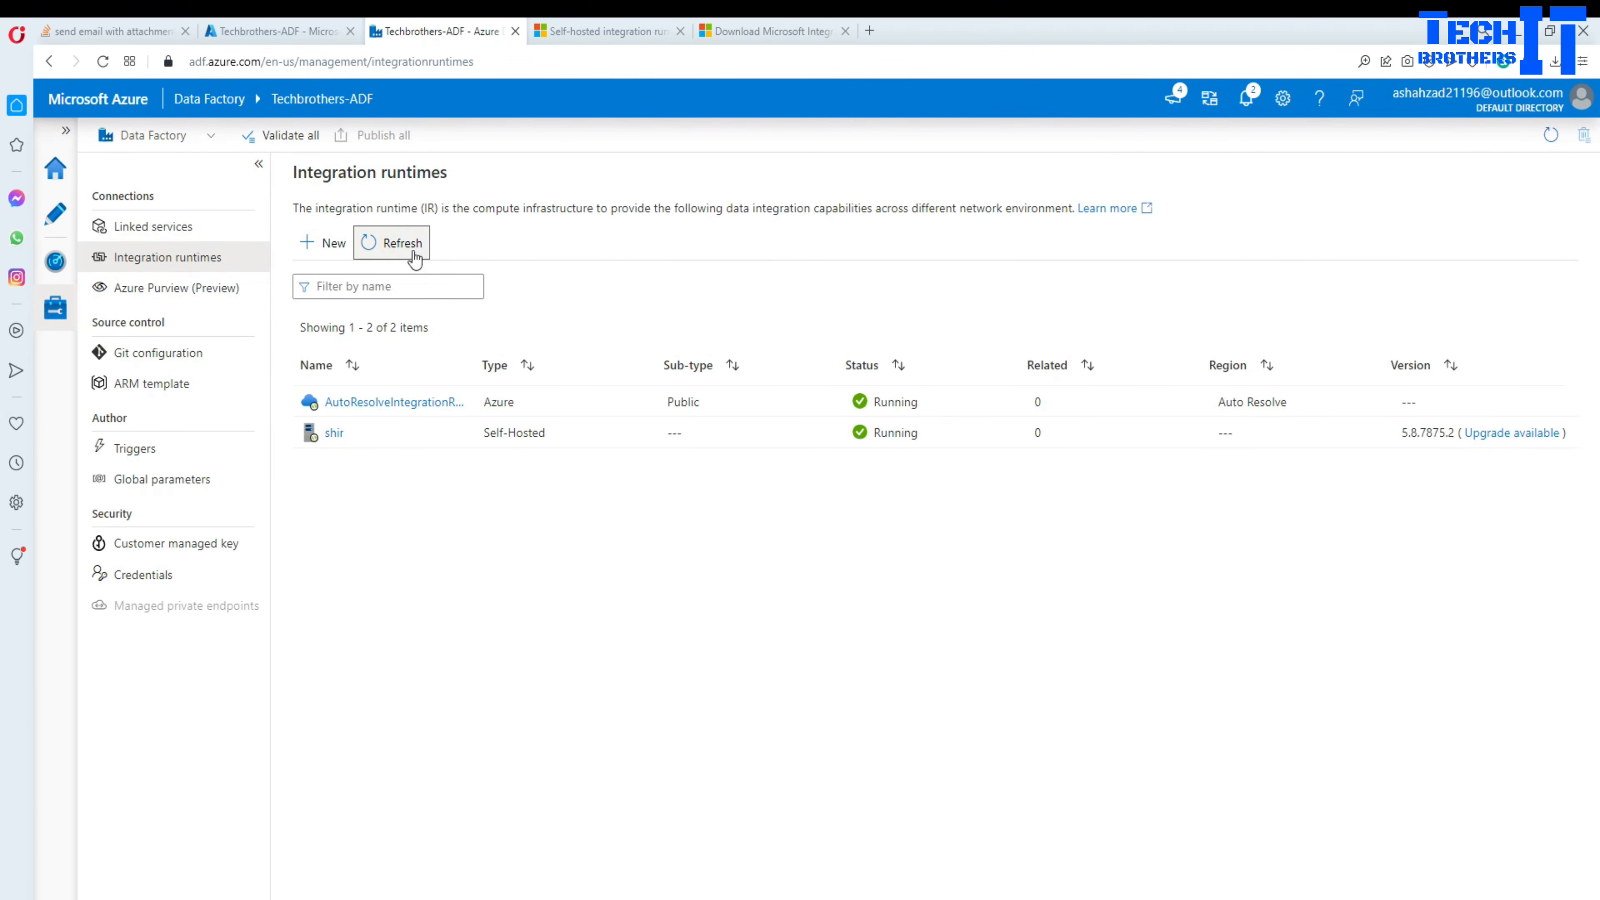
pyautogui.click(1406, 433)
pyautogui.moveTo(1418, 433); pyautogui.dragTo(1457, 434)
pyautogui.click(1377, 492)
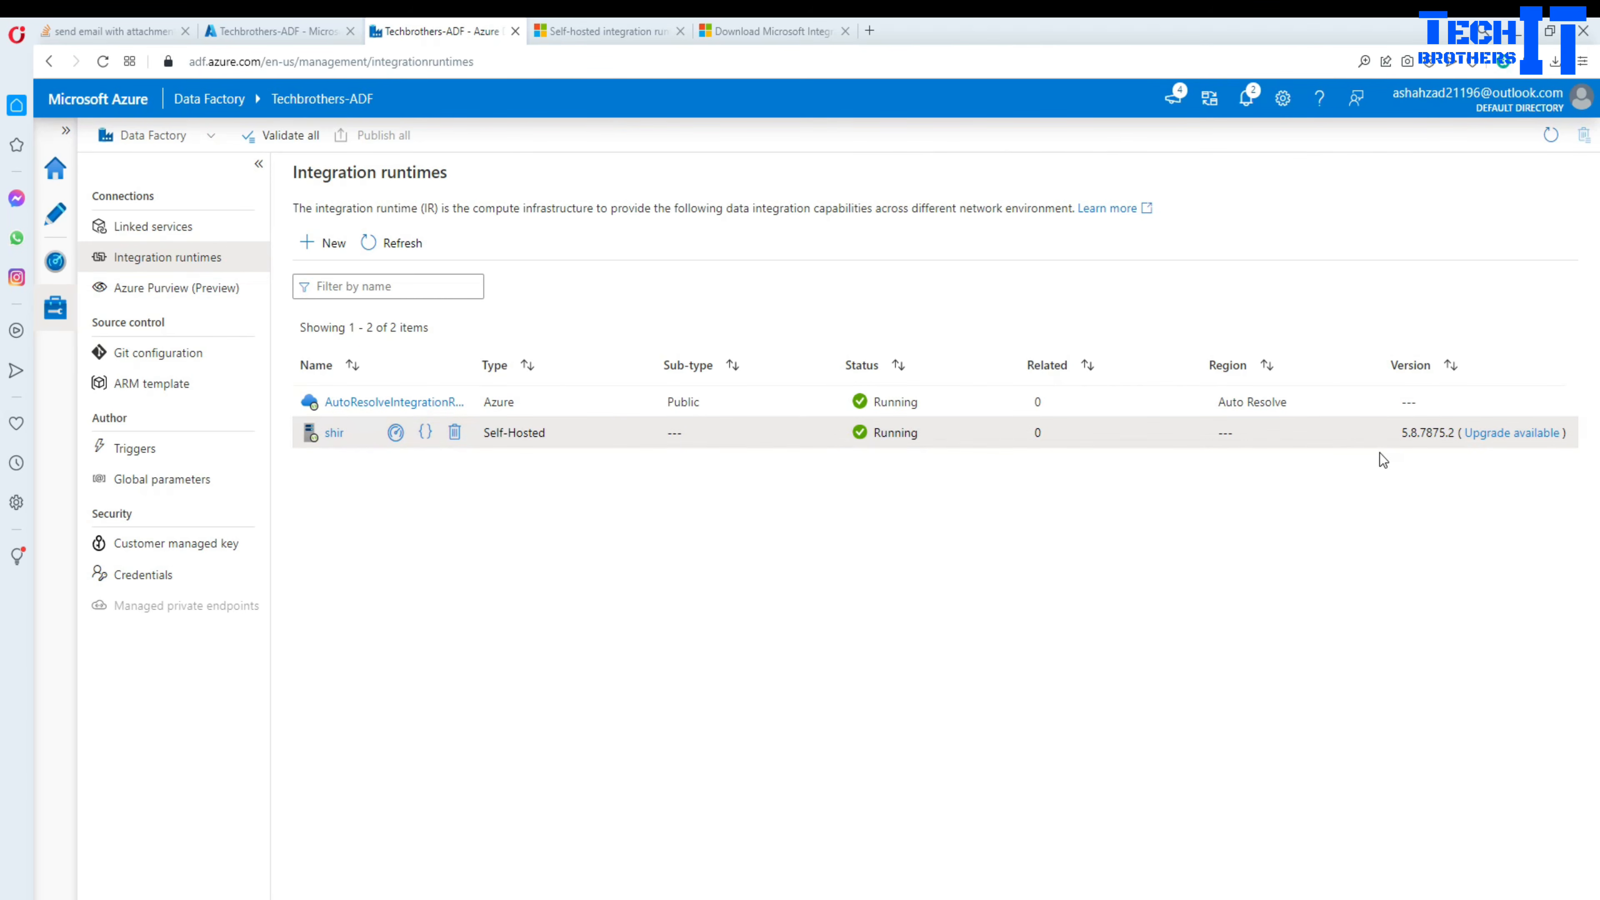
# Review the connection state, settings, diagnostics and update information in the VM's Integration Runtime Configuration Manager, and minimize it.
pyautogui.hotkey('alt', 'Tab')
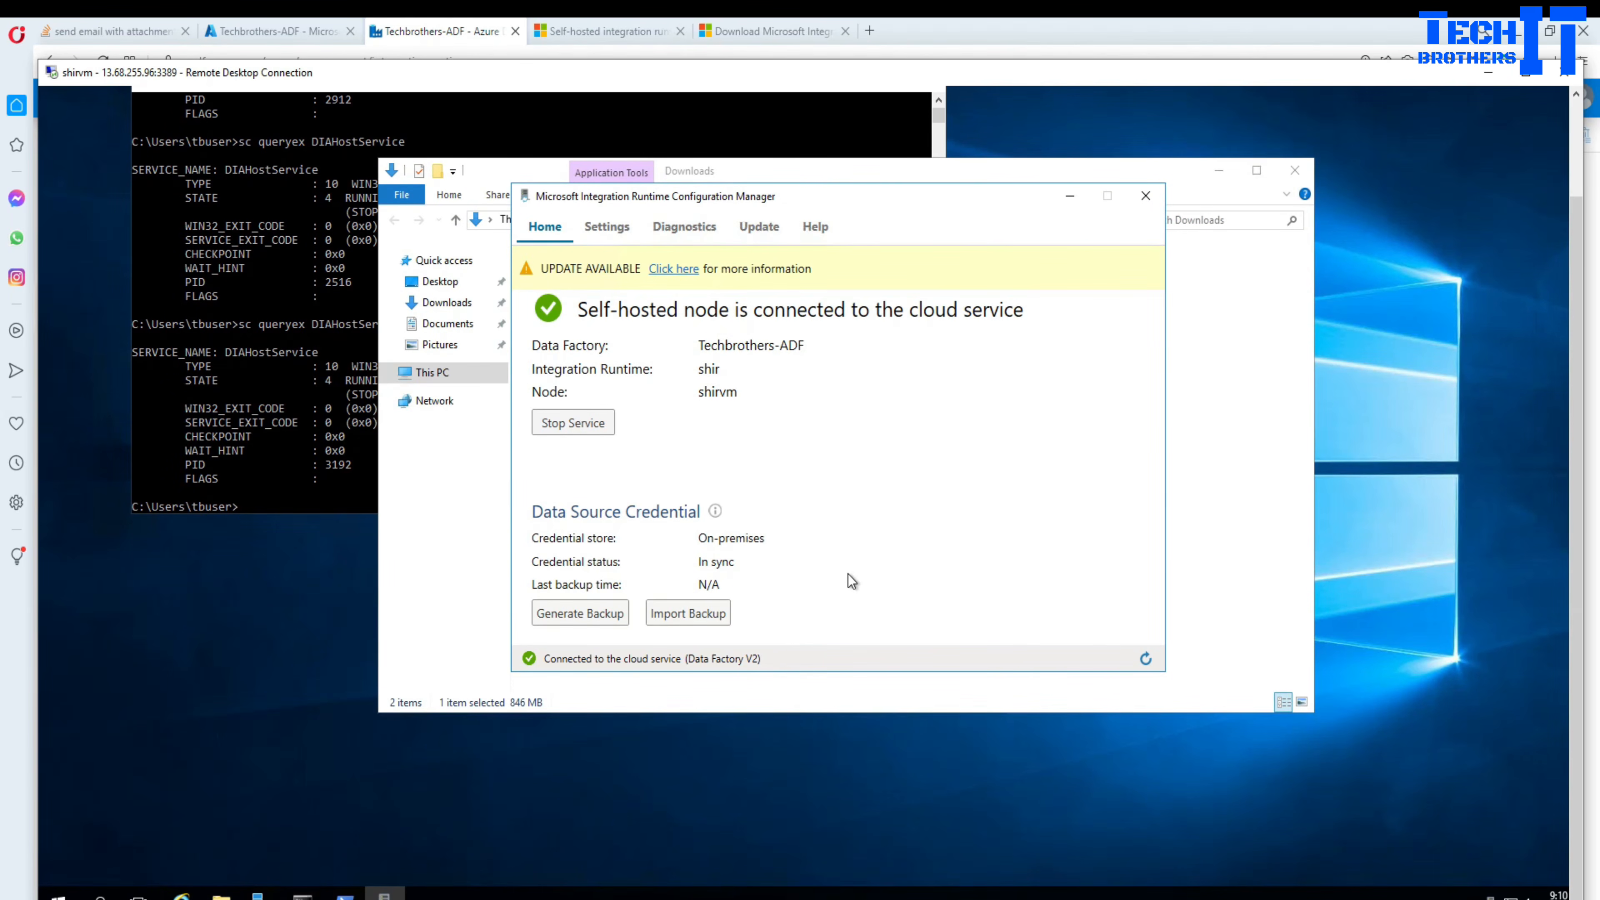
pyautogui.press('Tab')
pyautogui.press('Tab')
pyautogui.press('Tab')
pyautogui.press('Tab')
pyautogui.press('Tab')
pyautogui.press('Tab')
pyautogui.press('Tab')
pyautogui.press('Tab')
pyautogui.press('Tab')
pyautogui.press('Tab')
pyautogui.click(623, 233)
pyautogui.click(689, 226)
pyautogui.click(759, 229)
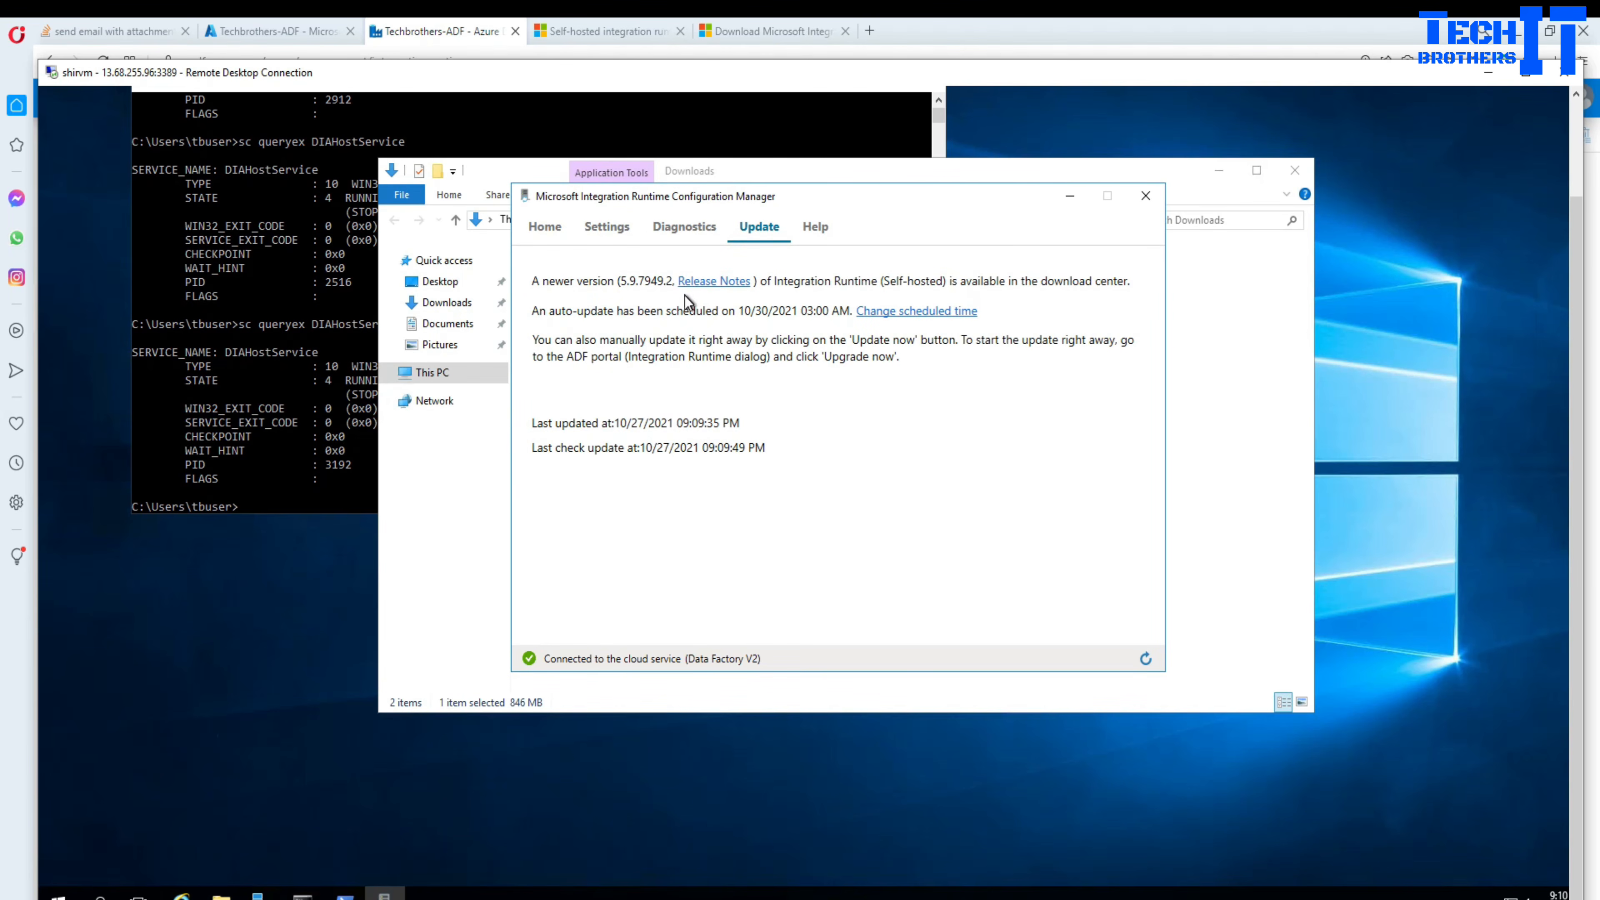
pyautogui.click(1071, 200)
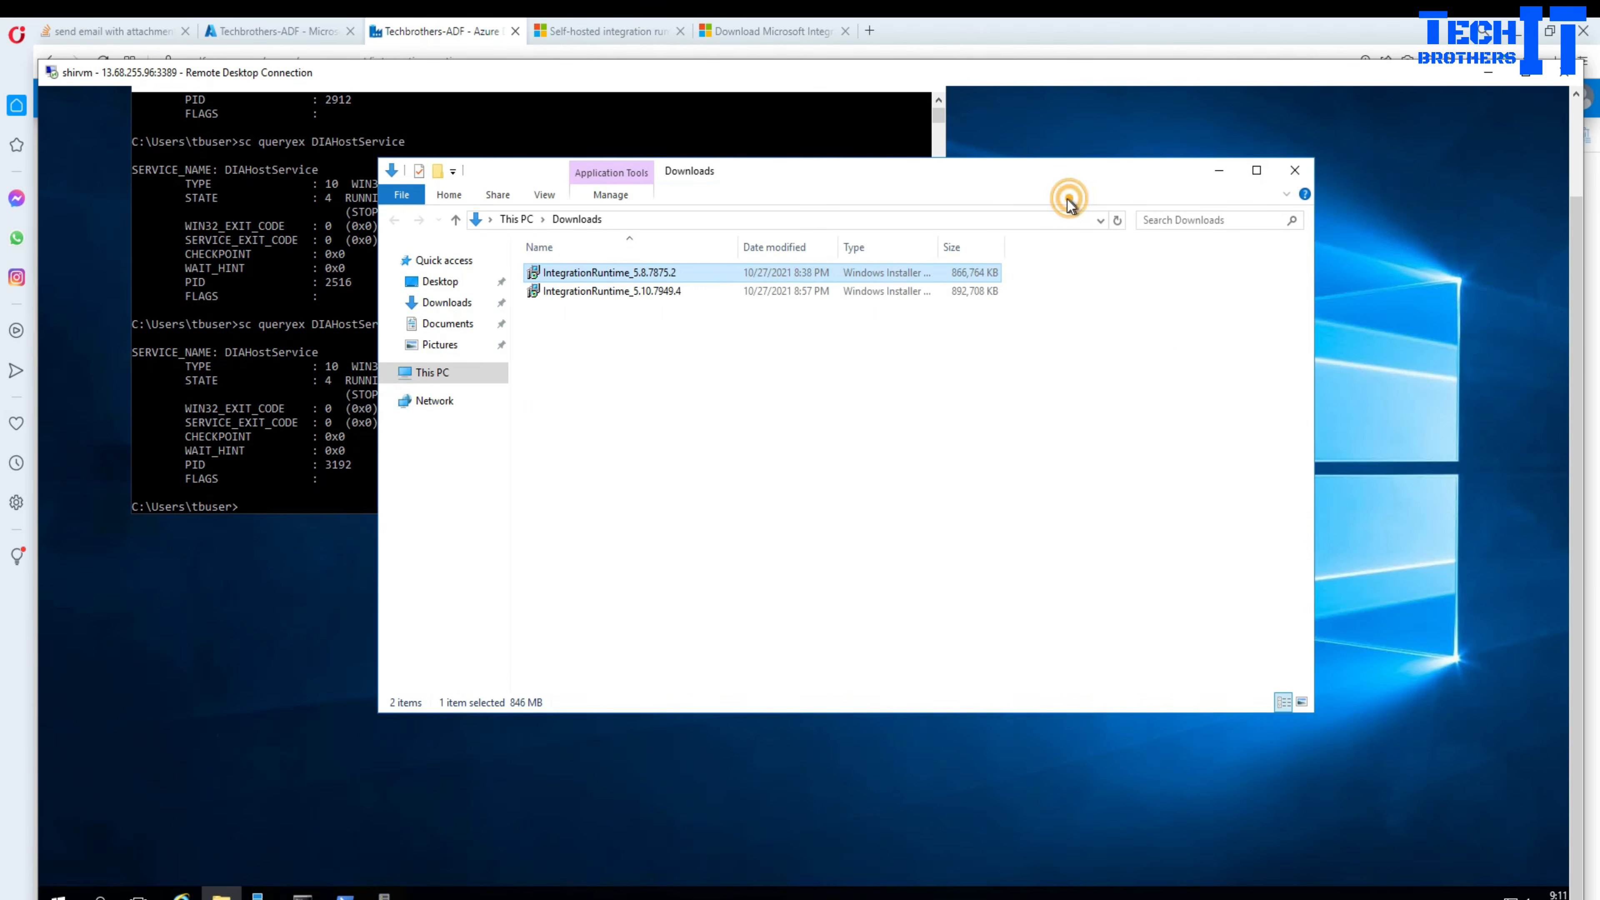
# Switch to the Notepad++ notes and change the starting version in item 6 to 5.10.xx.
pyautogui.click(1056, 898)
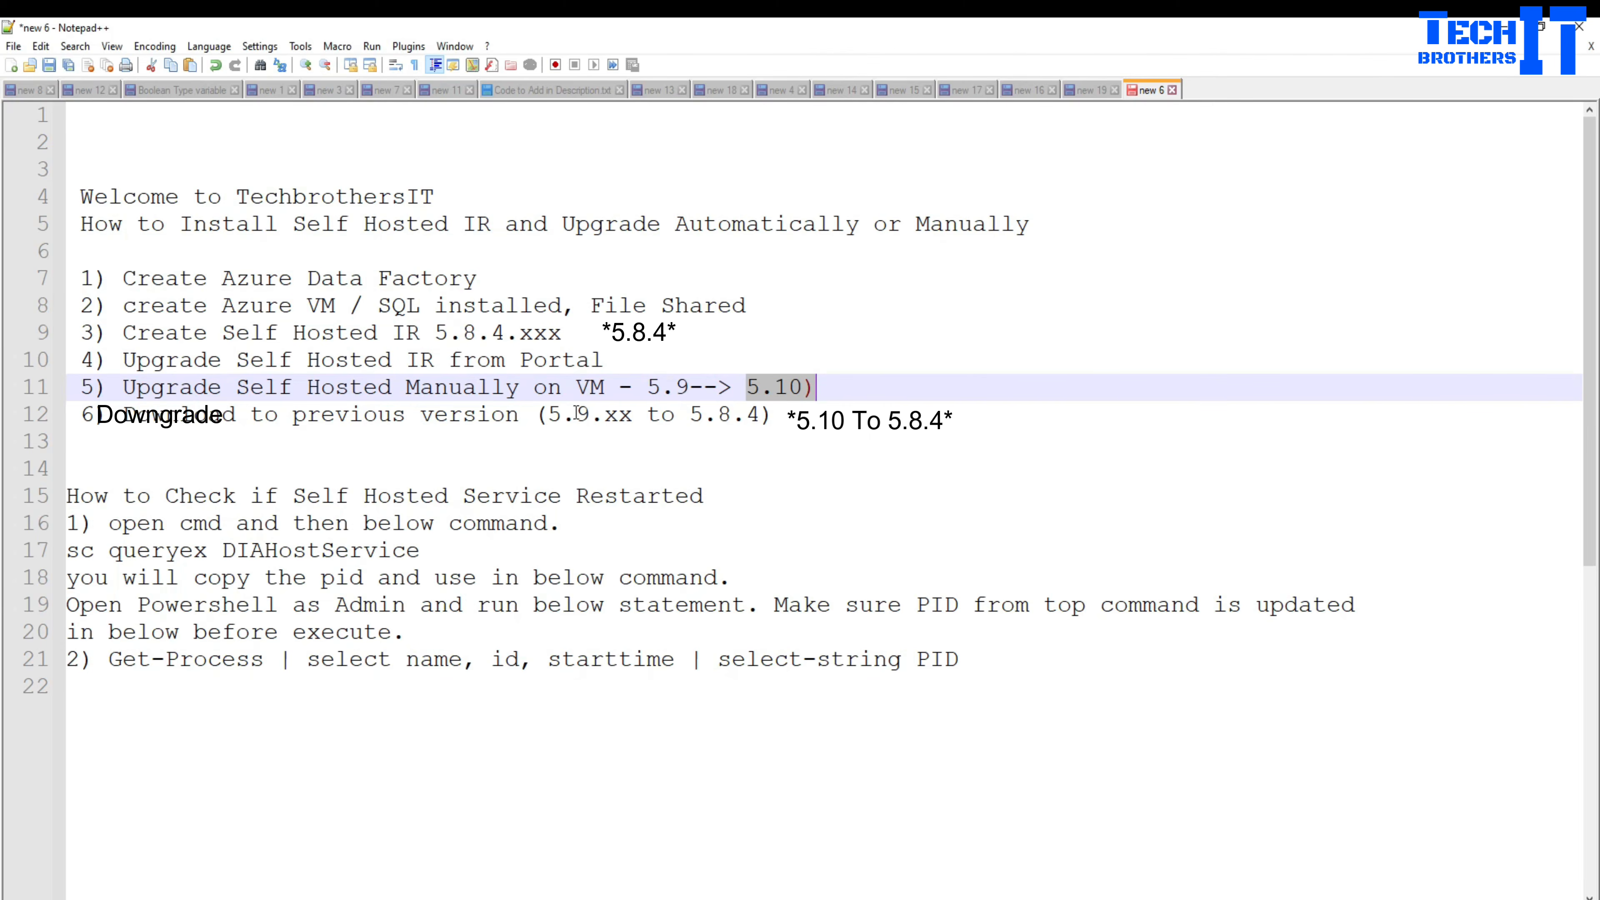
pyautogui.click(614, 415)
pyautogui.click(592, 414)
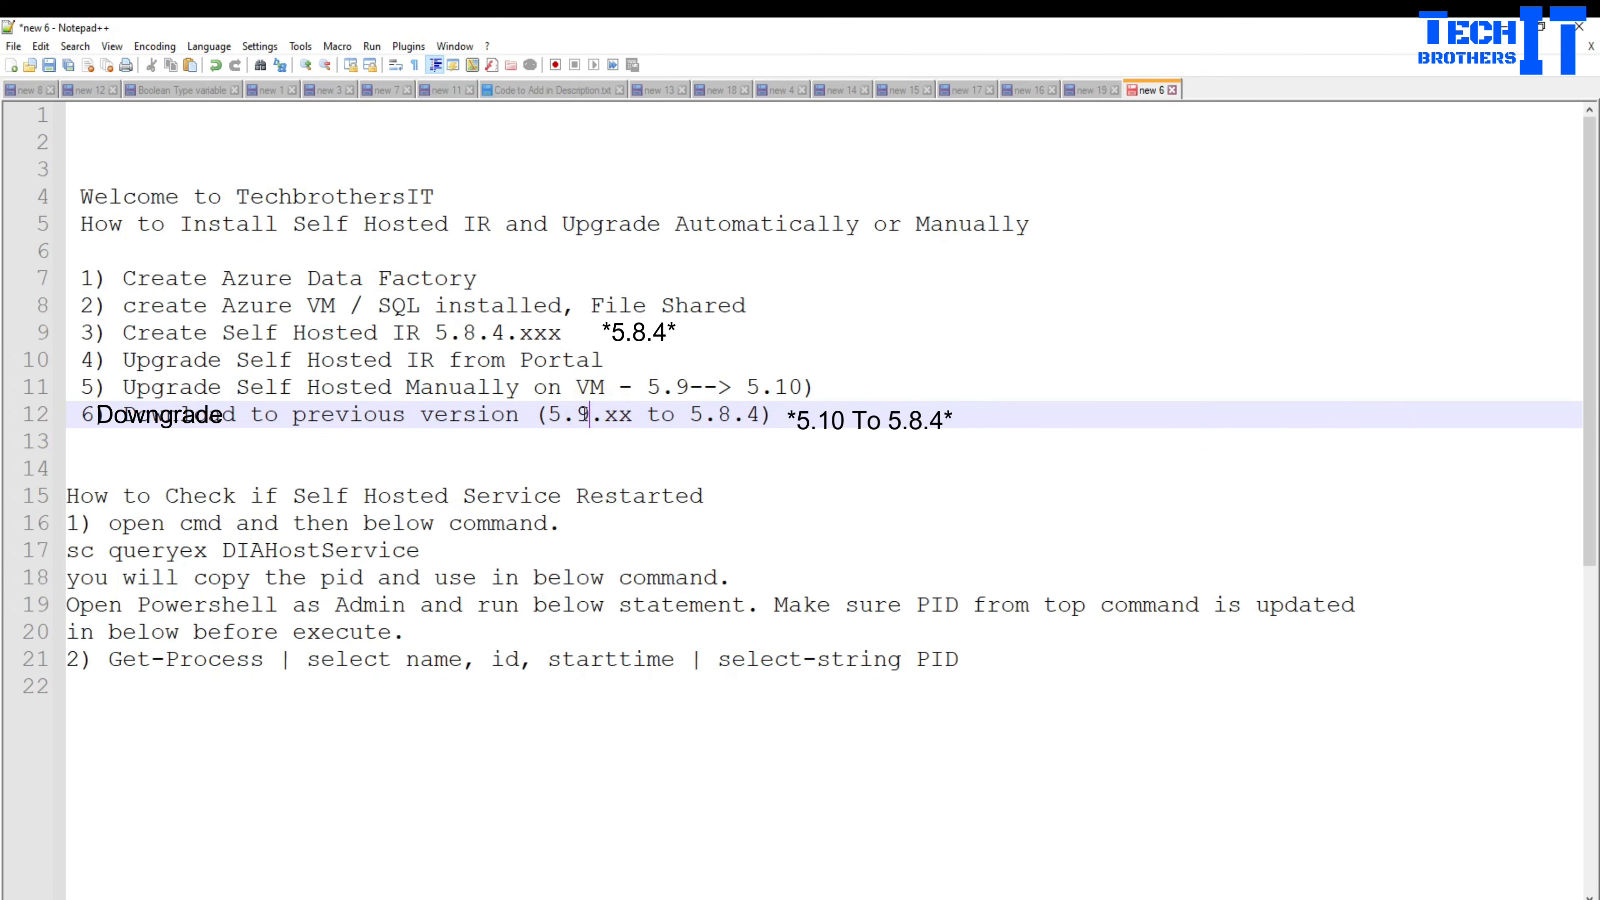
pyautogui.hotkey('shift', 'Left')
pyautogui.write('10')
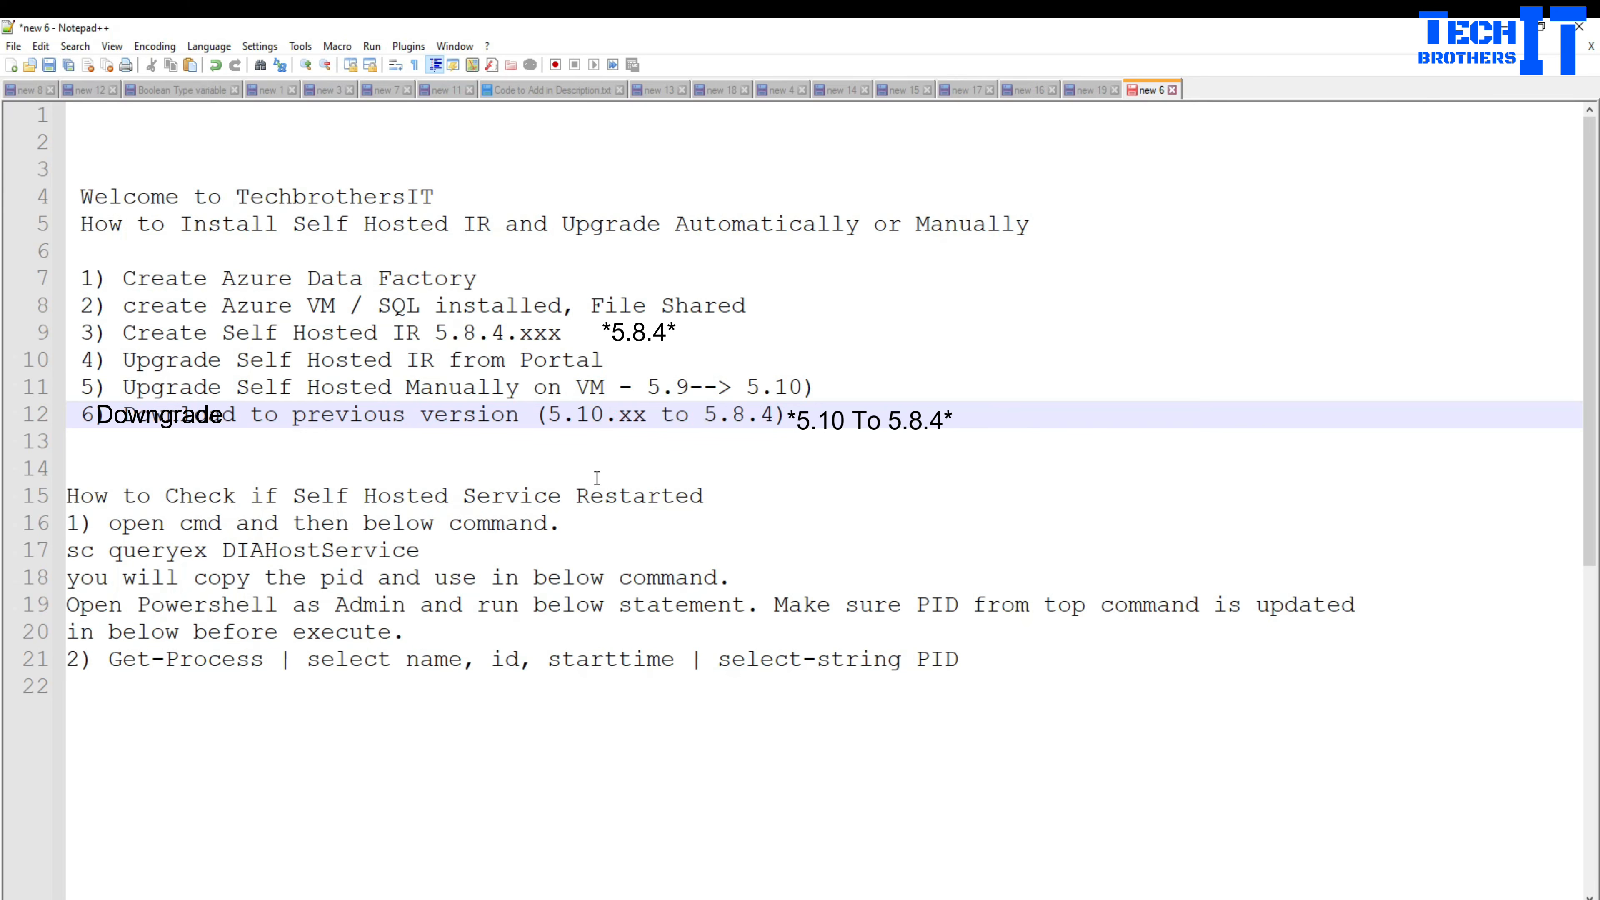